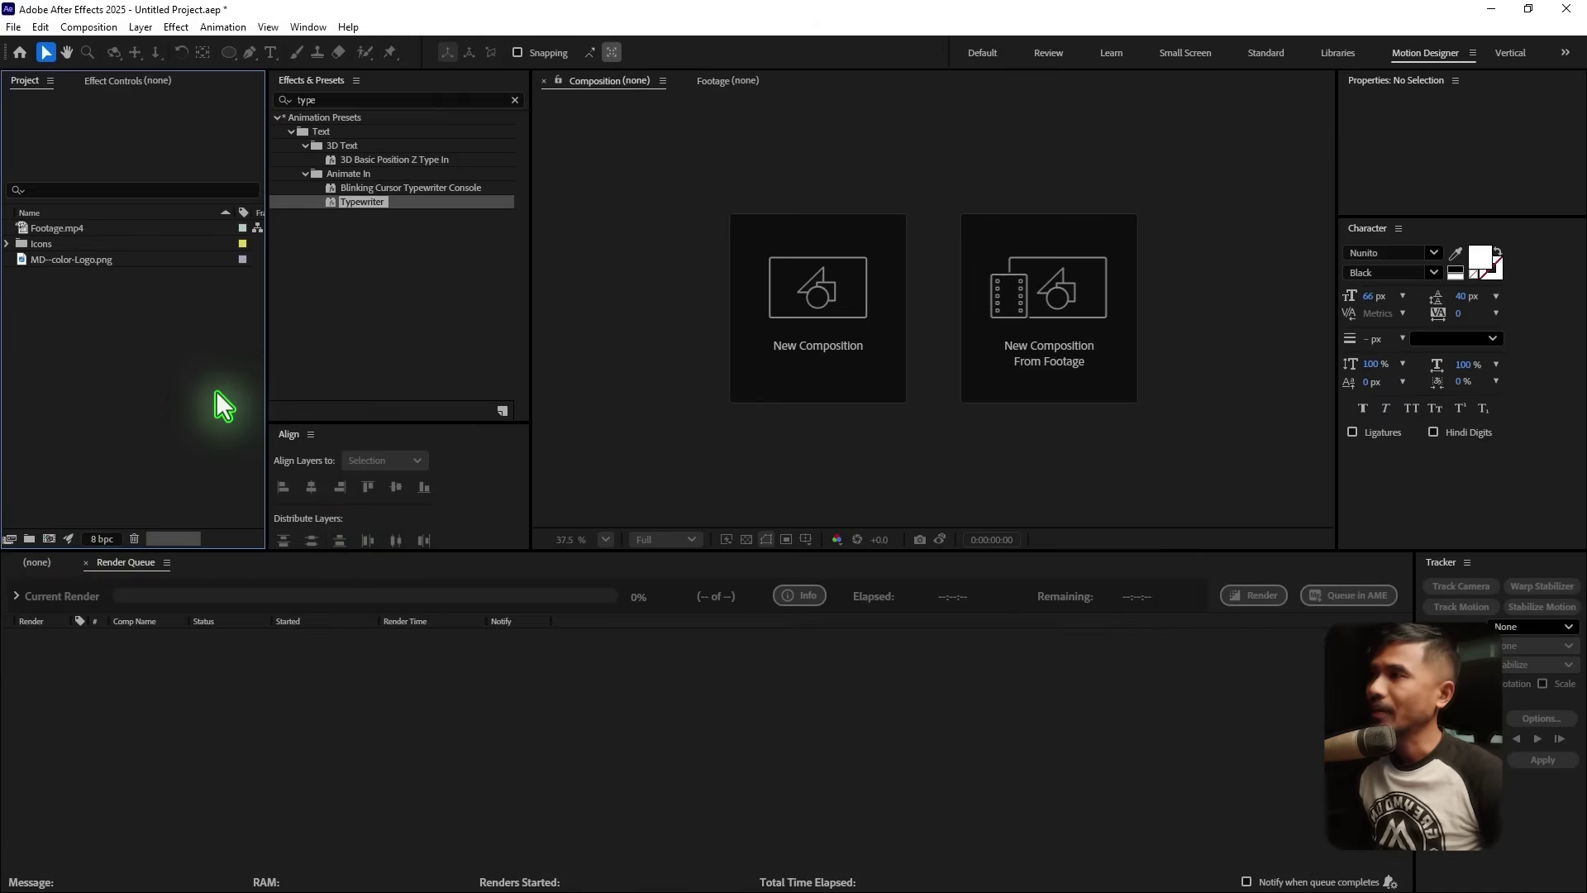
Create a new composition from Footage.mp4
click(86, 230)
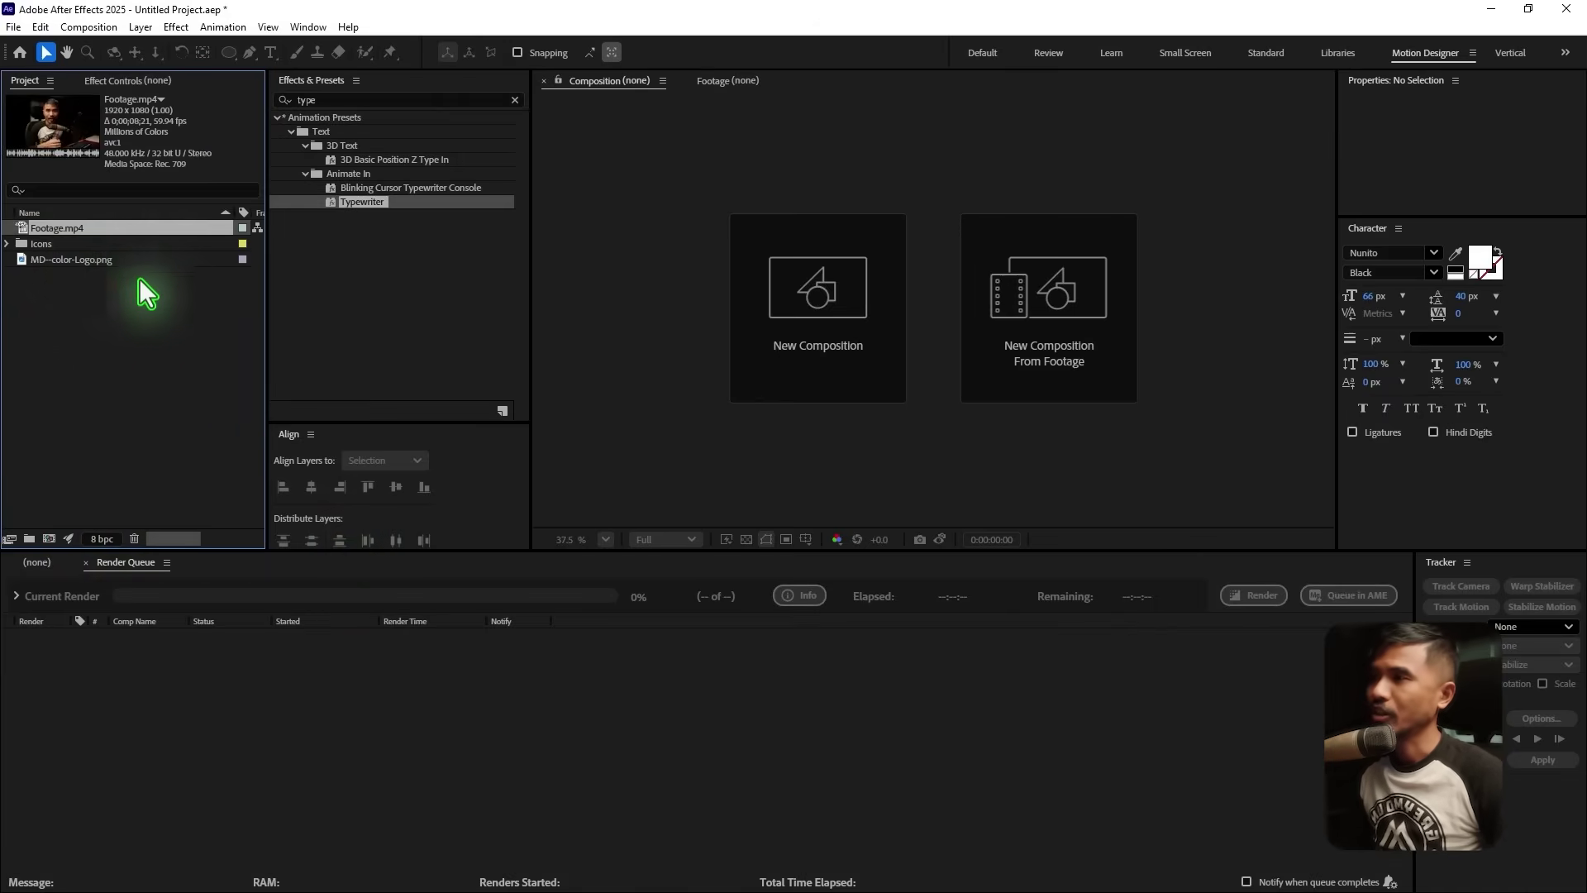
drag(83, 224, 786, 324)
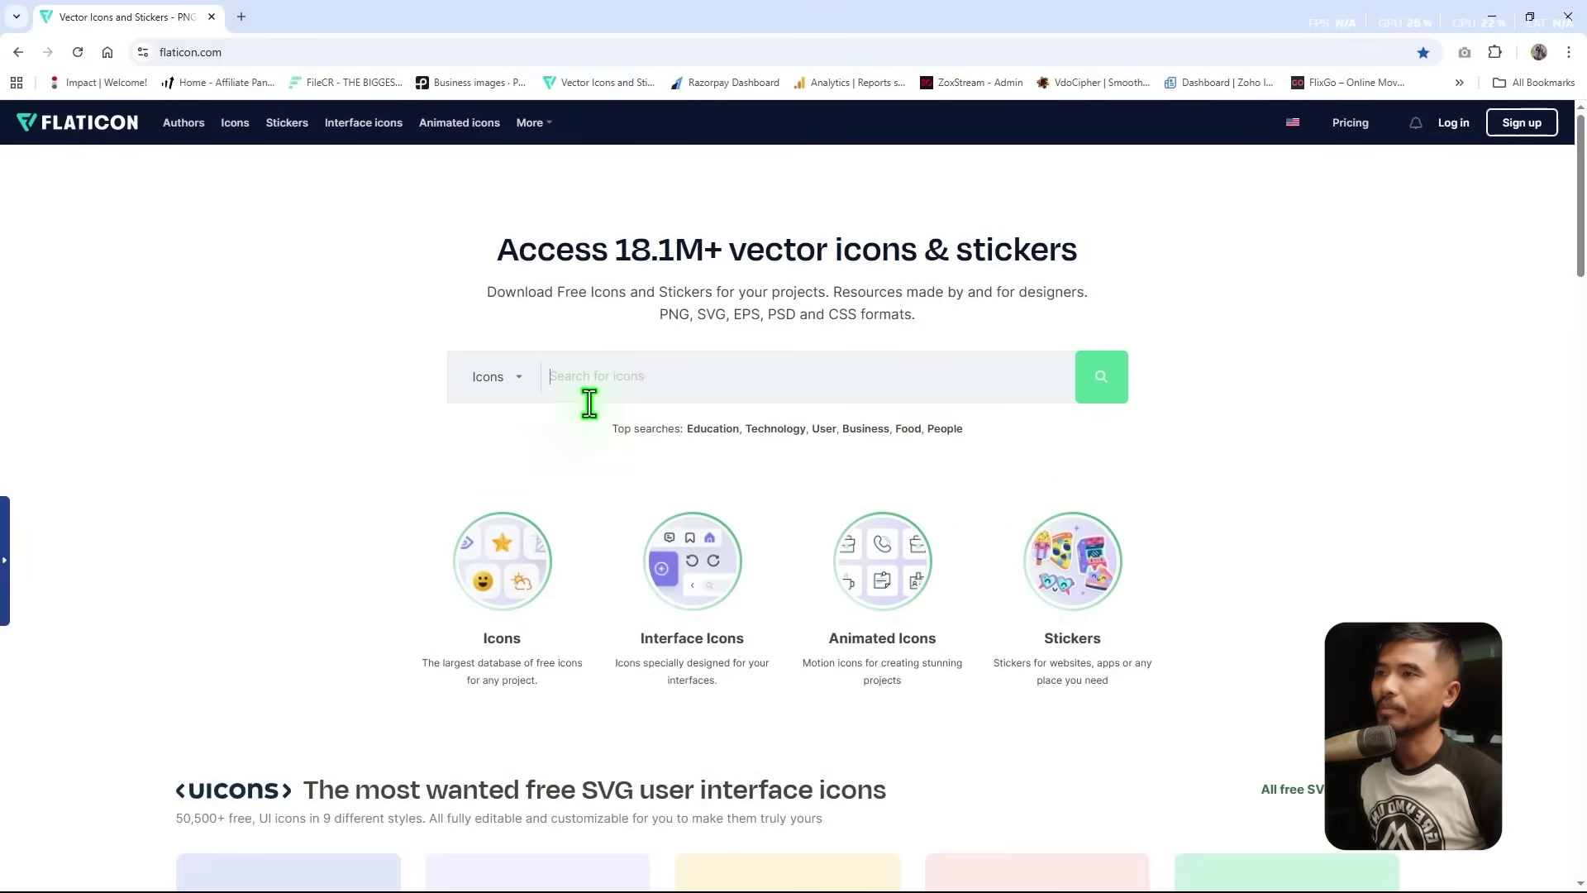
Look over the Flaticon home page in the browser as an icon source, and return to After Effects
scroll(784, 431, down, 2)
scroll(727, 414, up, 2)
click(593, 356)
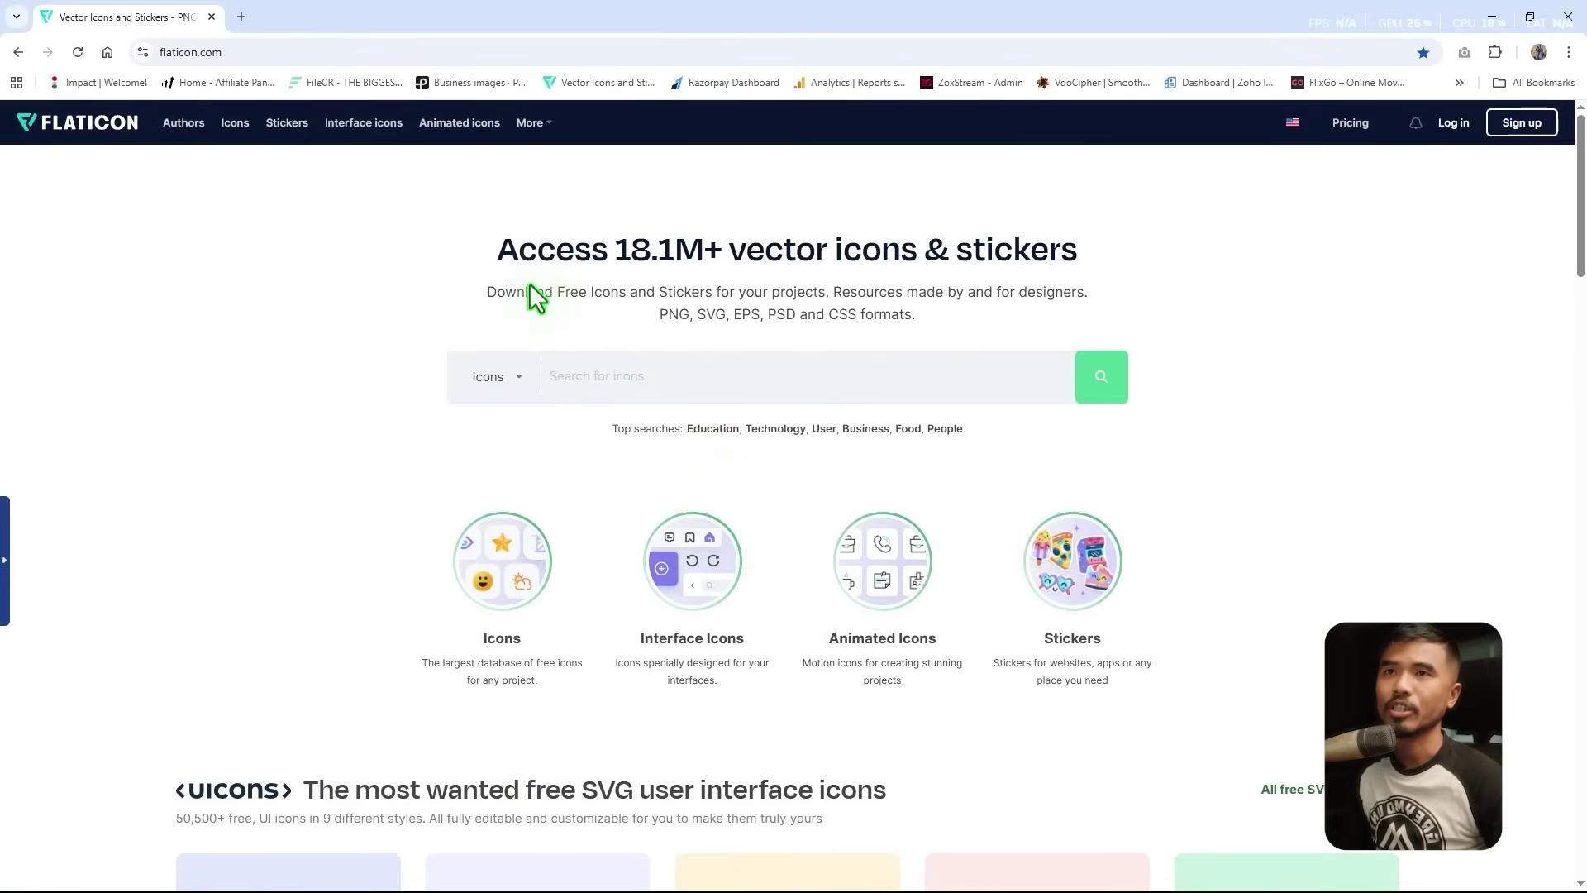
click(1493, 17)
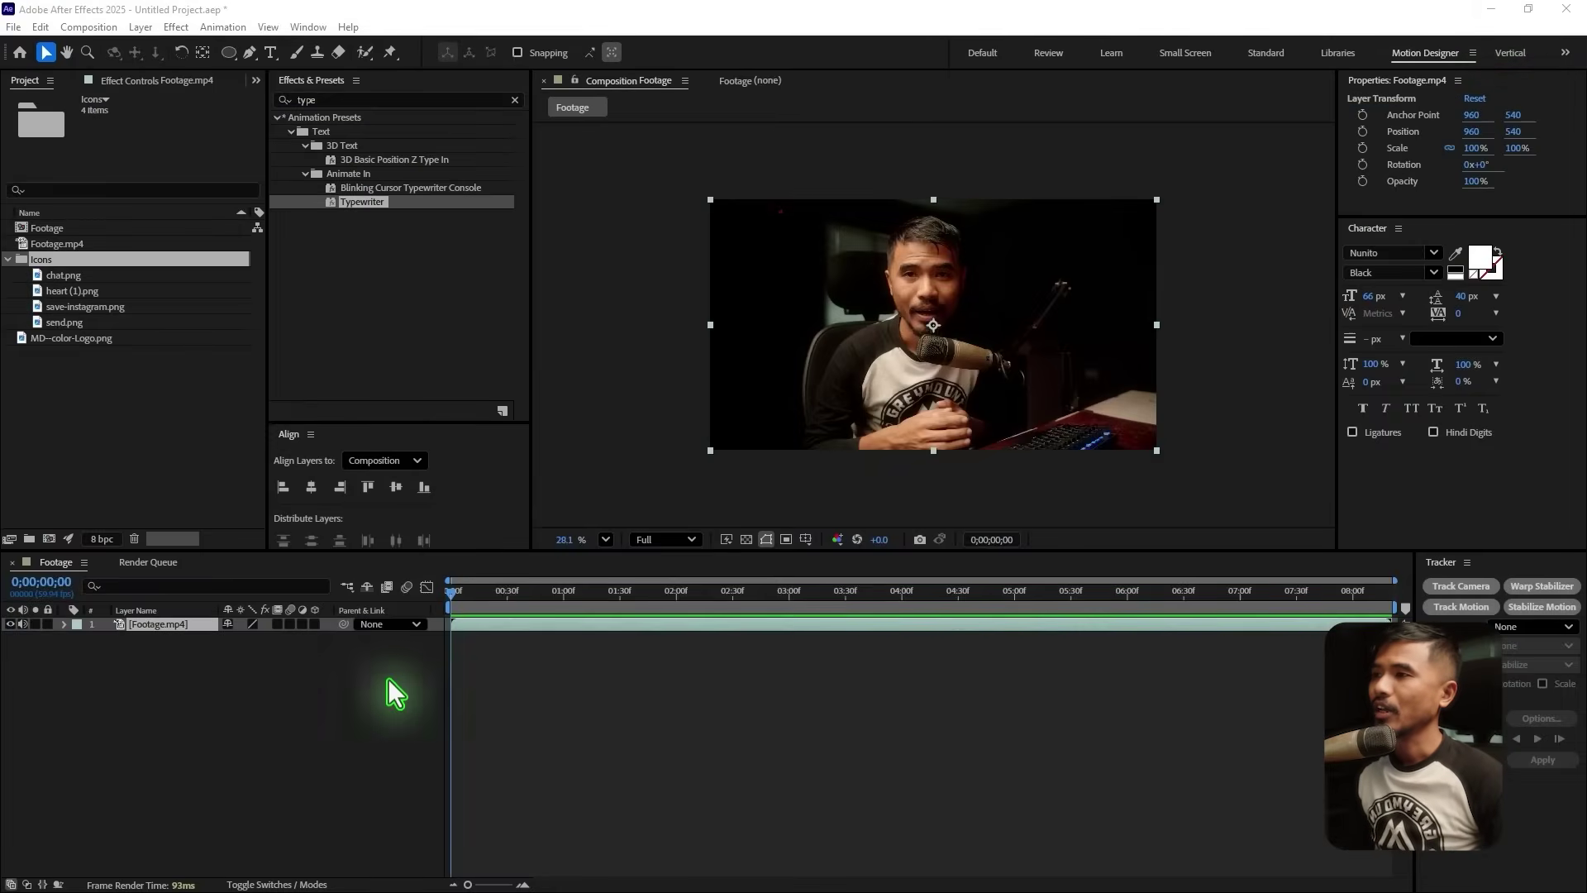
Create a full-frame light solid layer named BG in the Footage composition
click(301, 697)
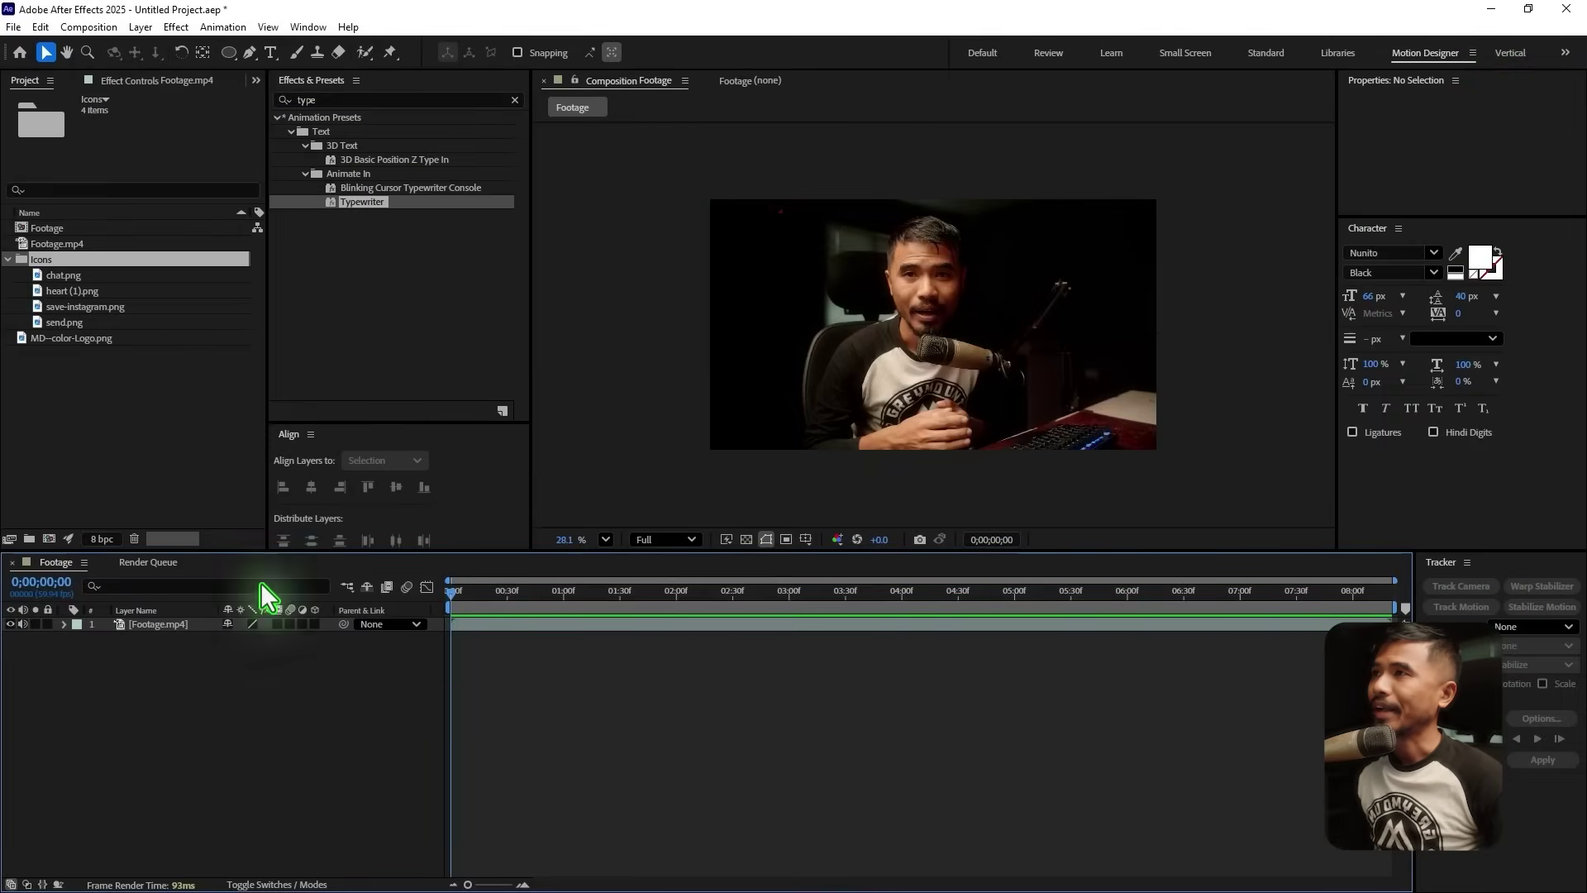
click(140, 28)
mouse_move(193, 50)
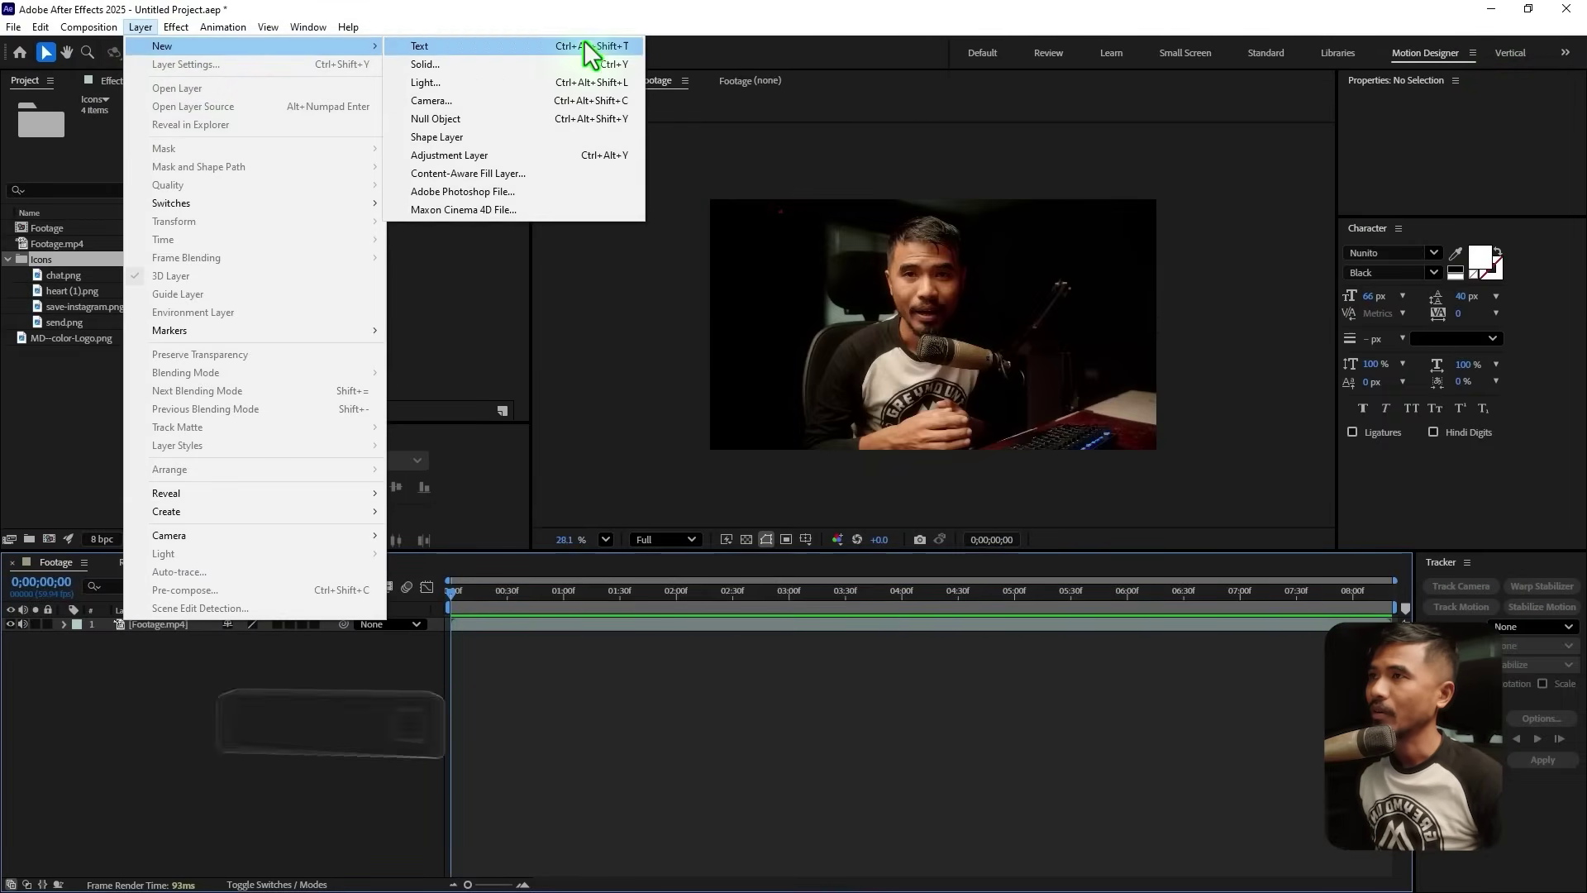
click(478, 64)
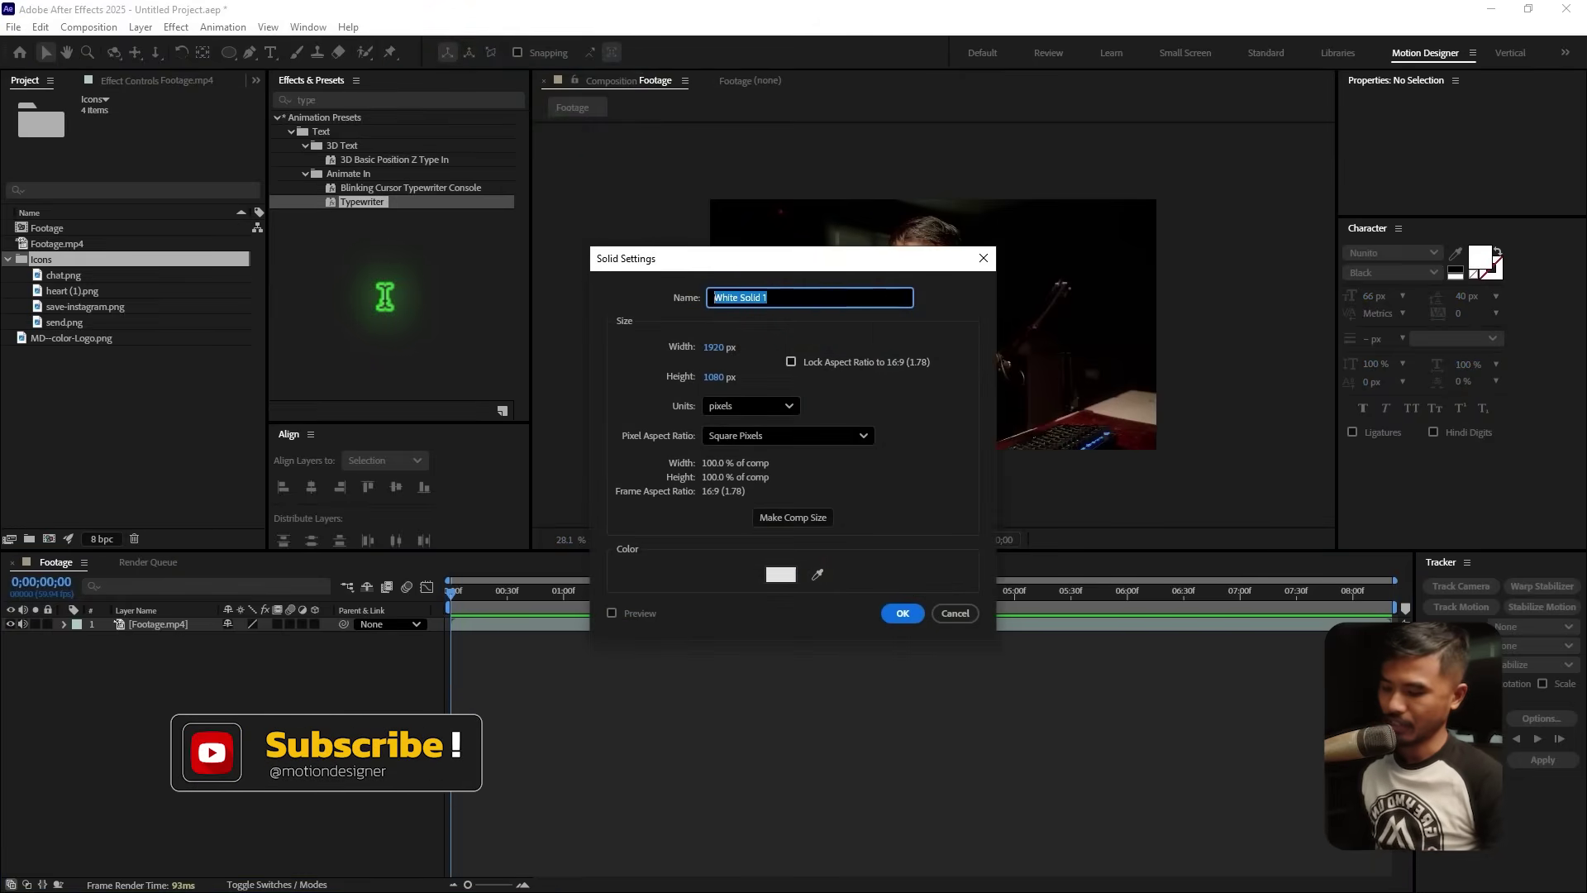
text(BG)
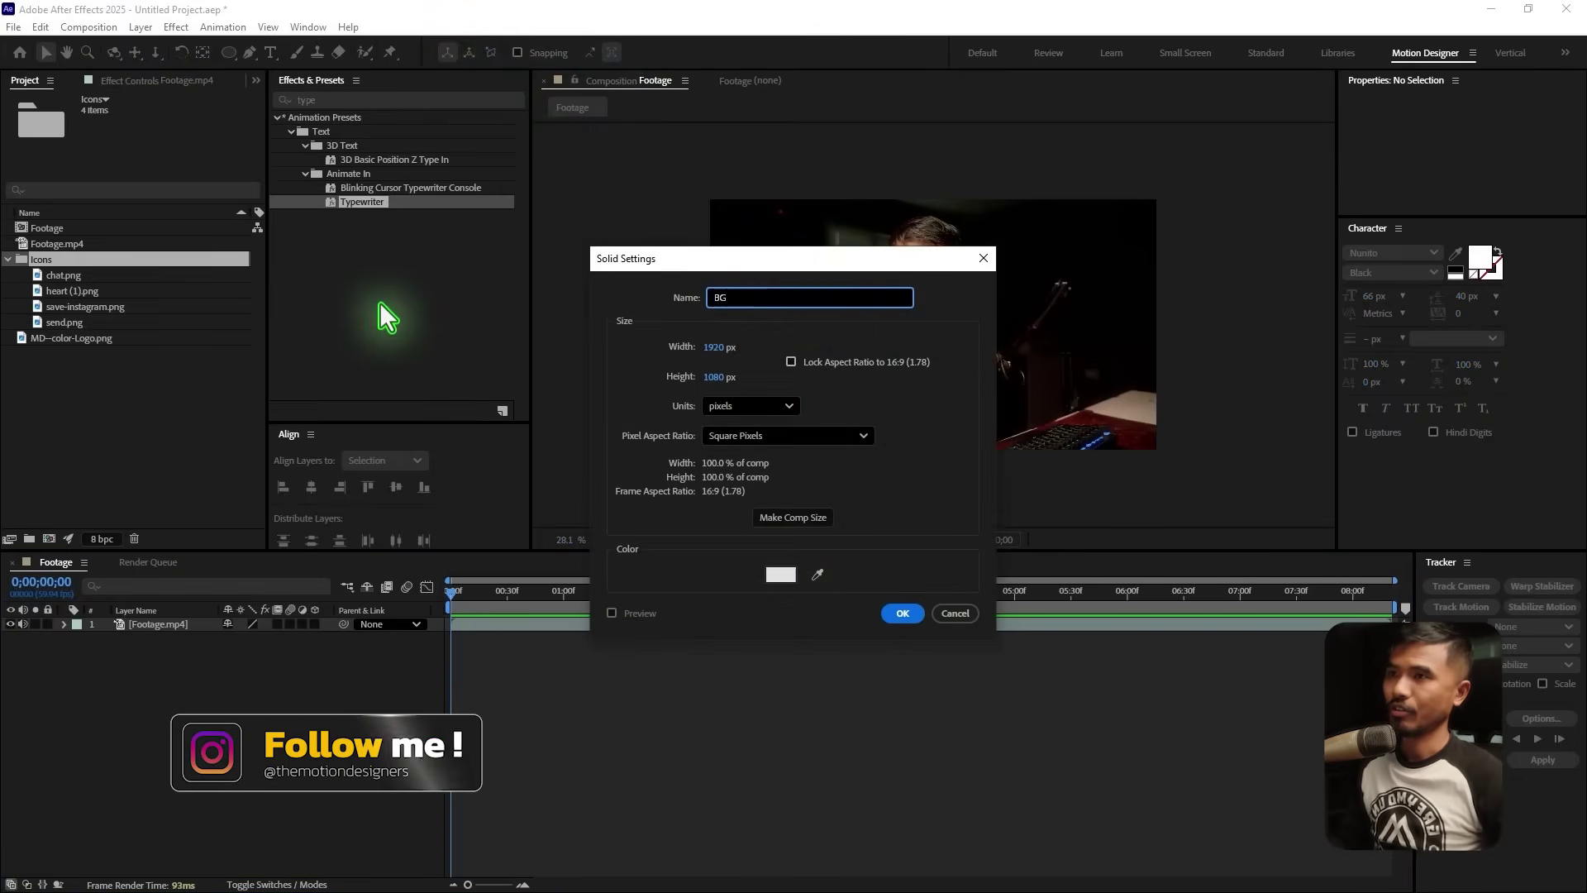
click(903, 613)
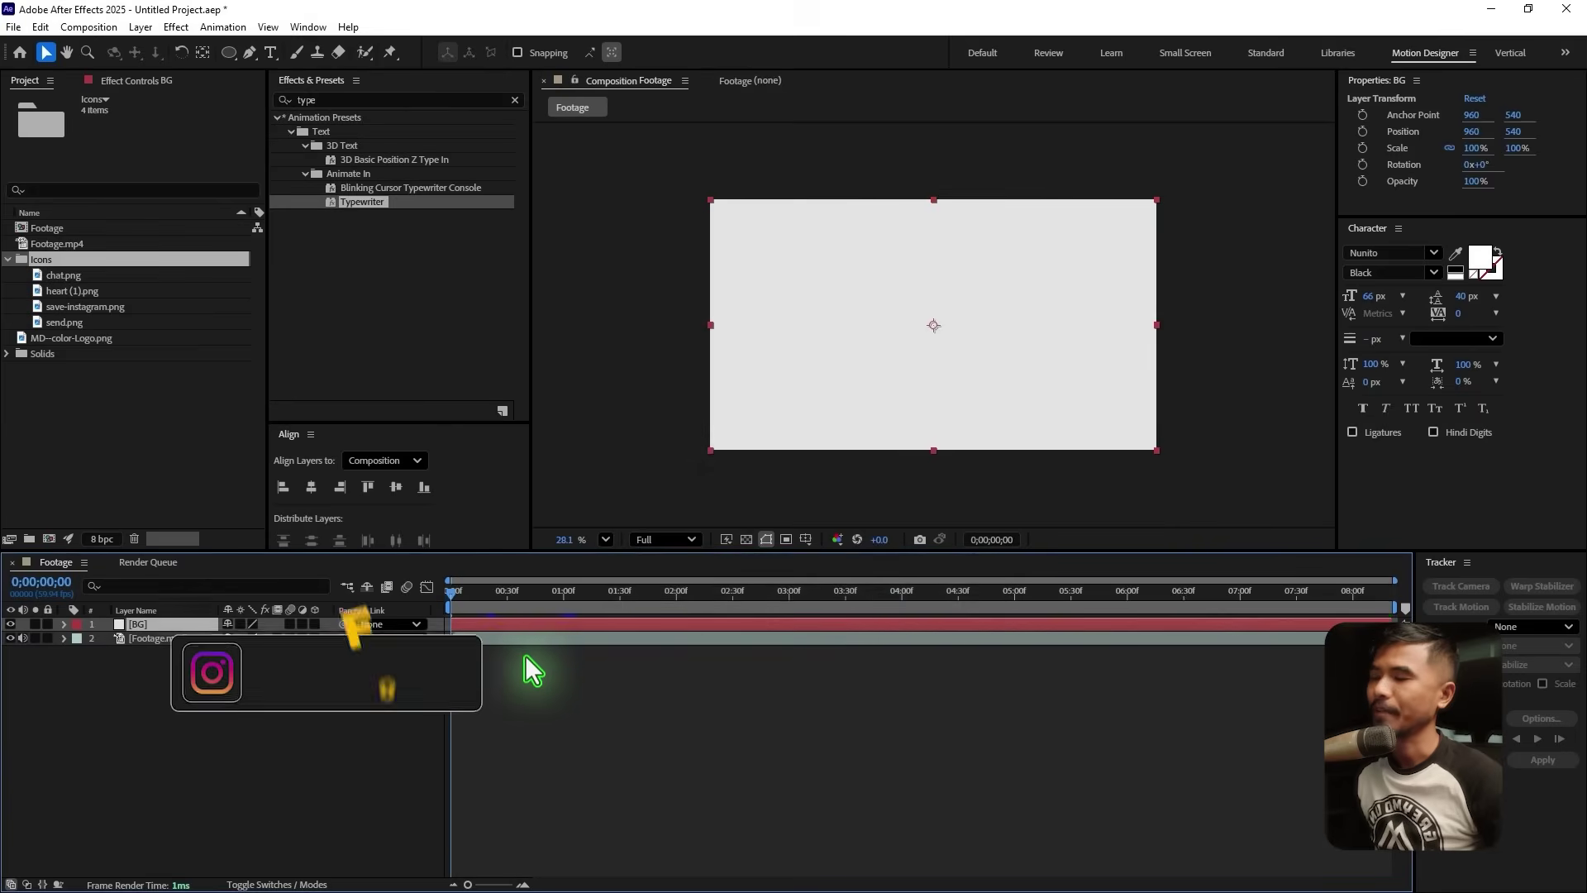
Place the BG layer beneath Footage.mp4 and hide the footage layer's video
drag(171, 623, 185, 672)
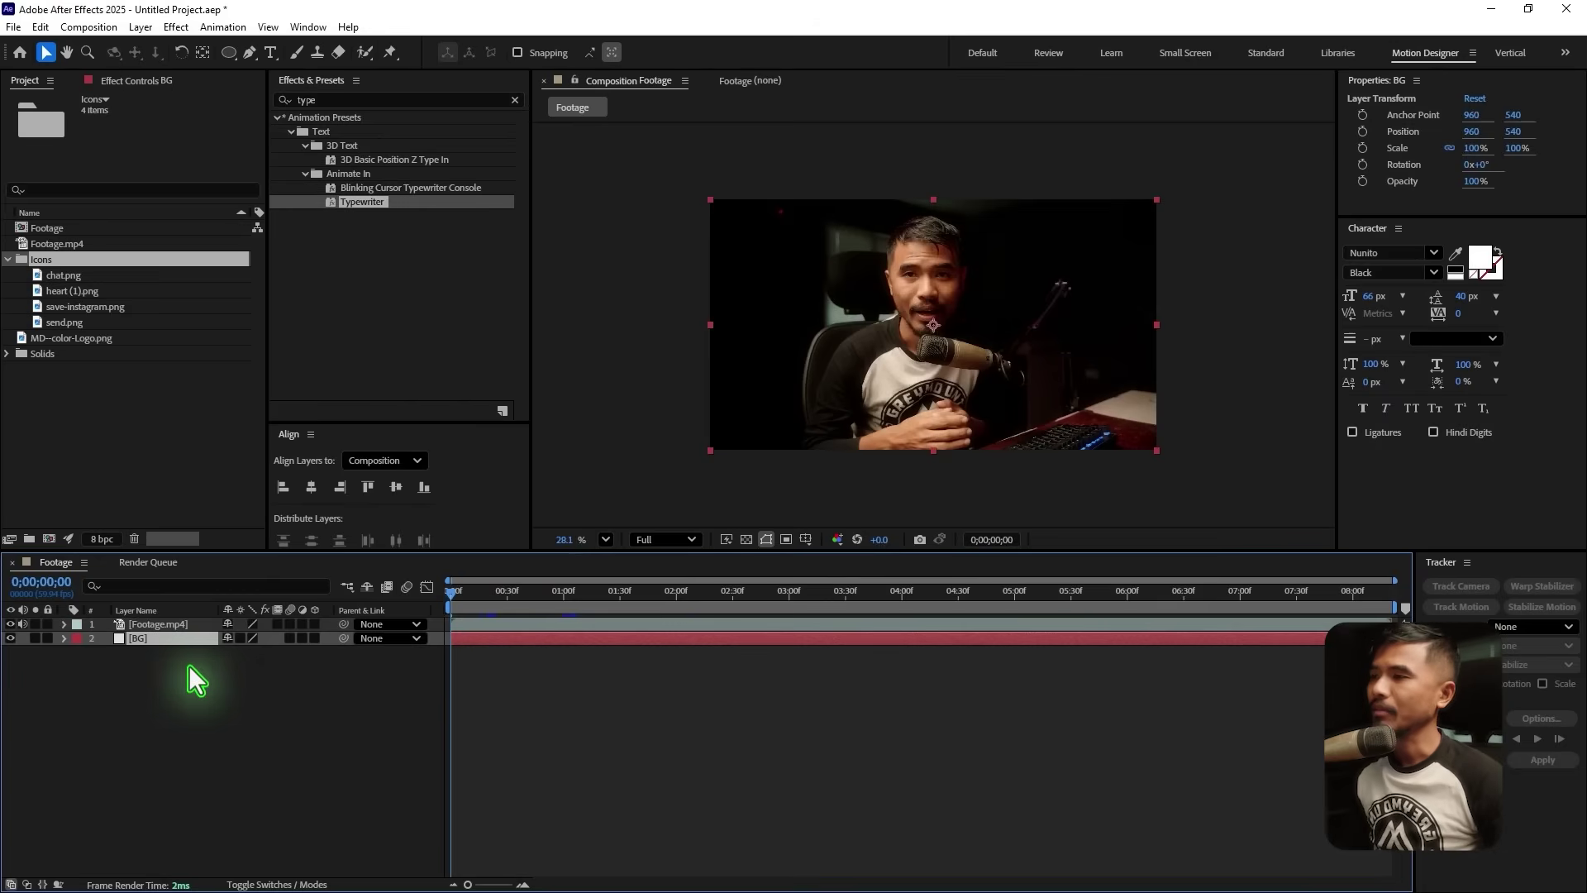
click(160, 625)
click(11, 624)
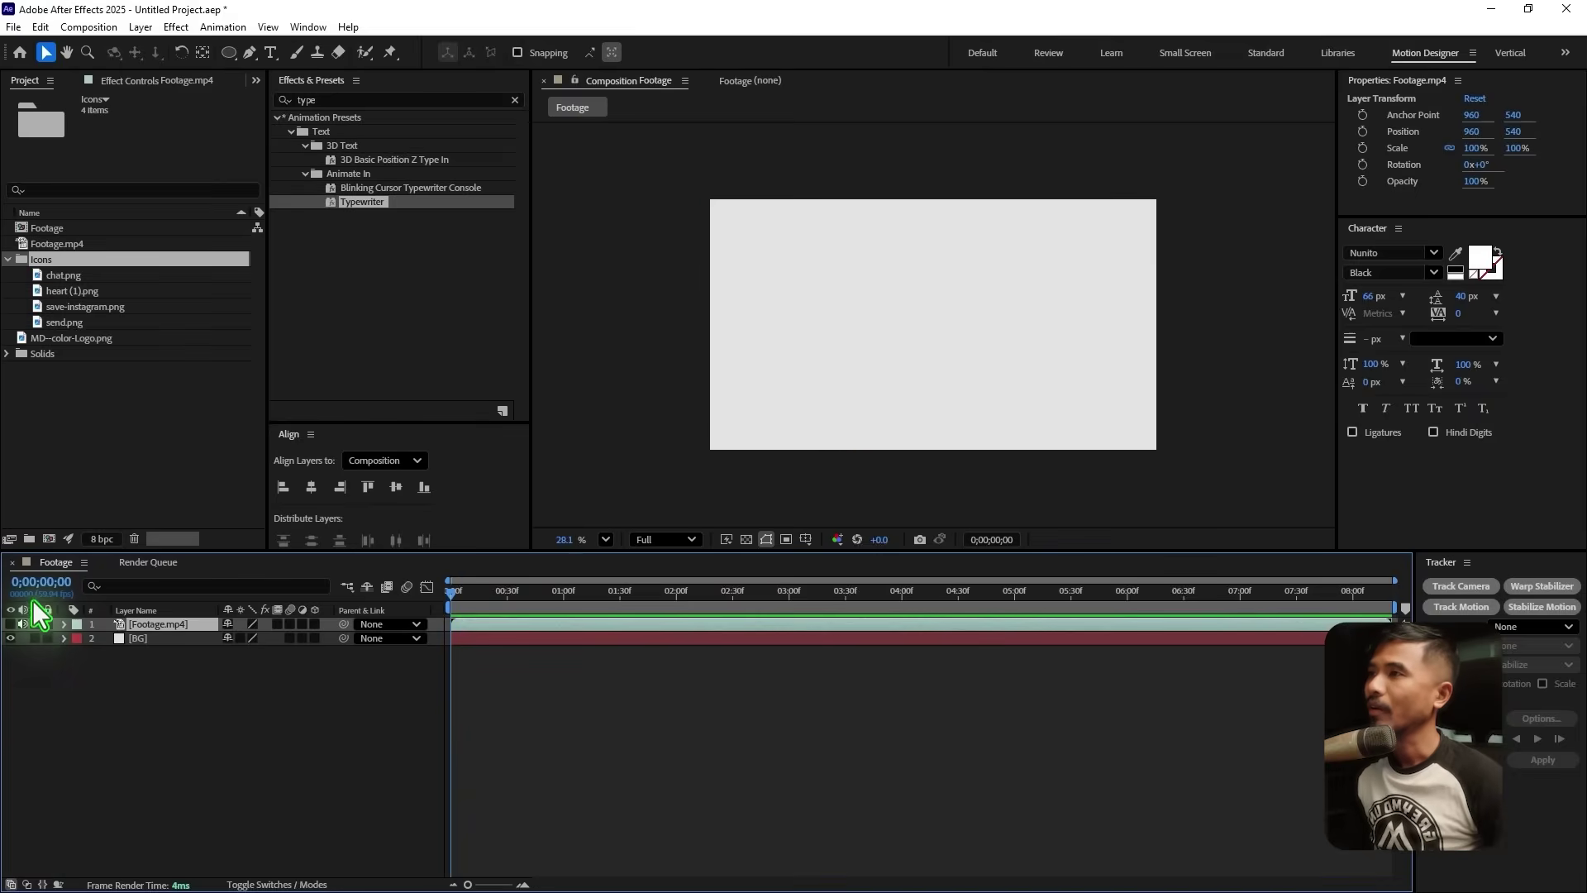
click(185, 757)
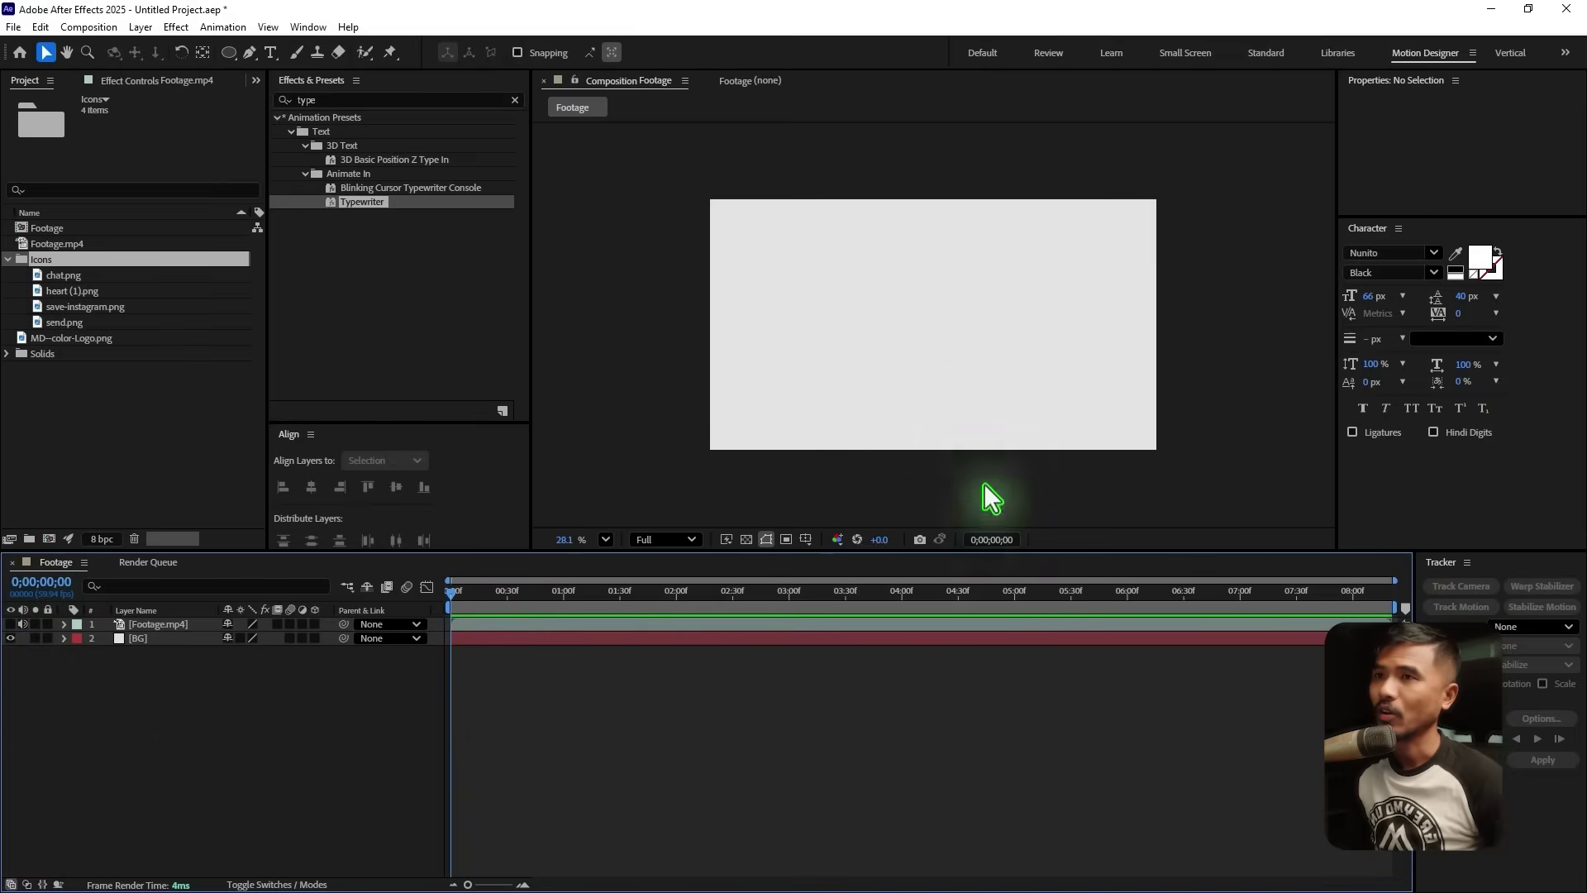
Draw a black landscape rectangle centred at about 953, 485 on a new shape layer and centre its anchor point
click(229, 52)
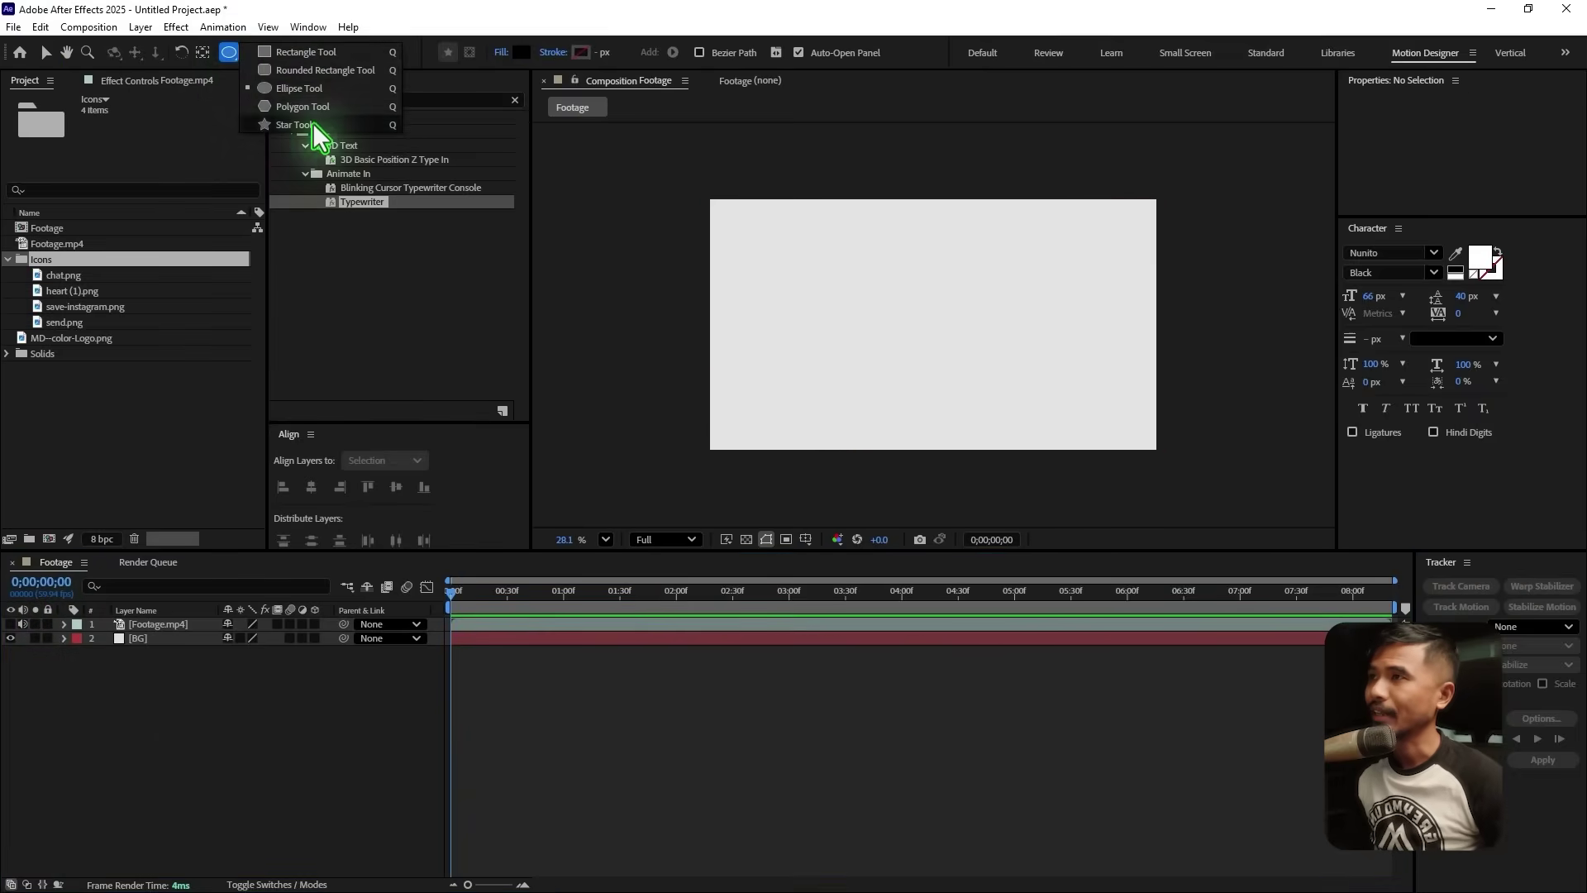
click(347, 51)
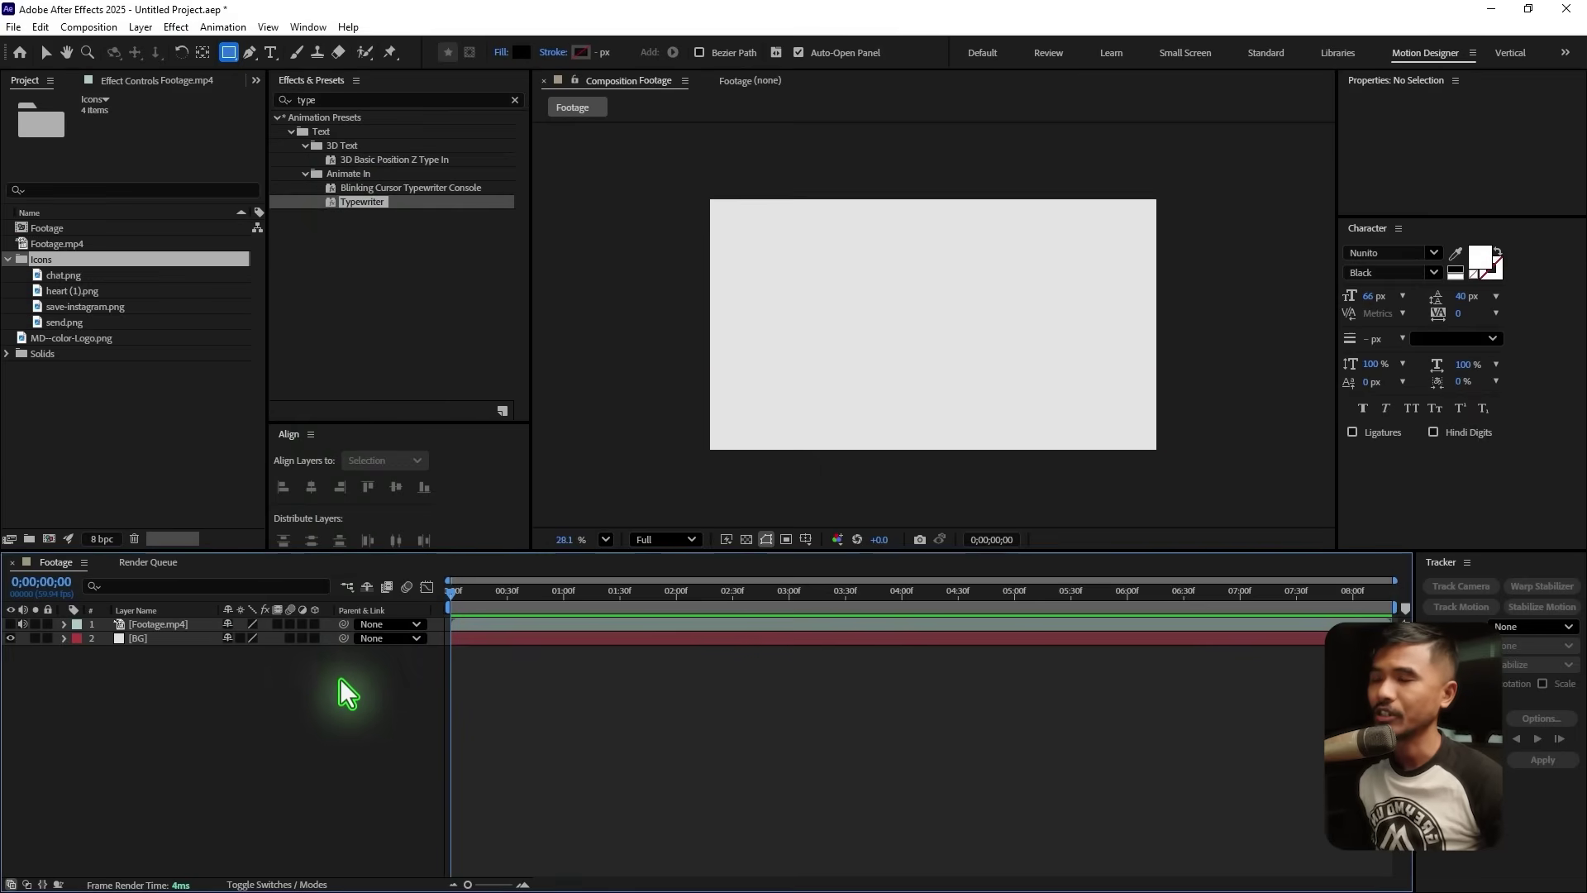
mouse_move(839, 265)
mouse_down()
mouse_move(985, 358)
mouse_move(1108, 394)
mouse_move(1028, 365)
mouse_move(1054, 366)
mouse_move(1048, 378)
mouse_up()
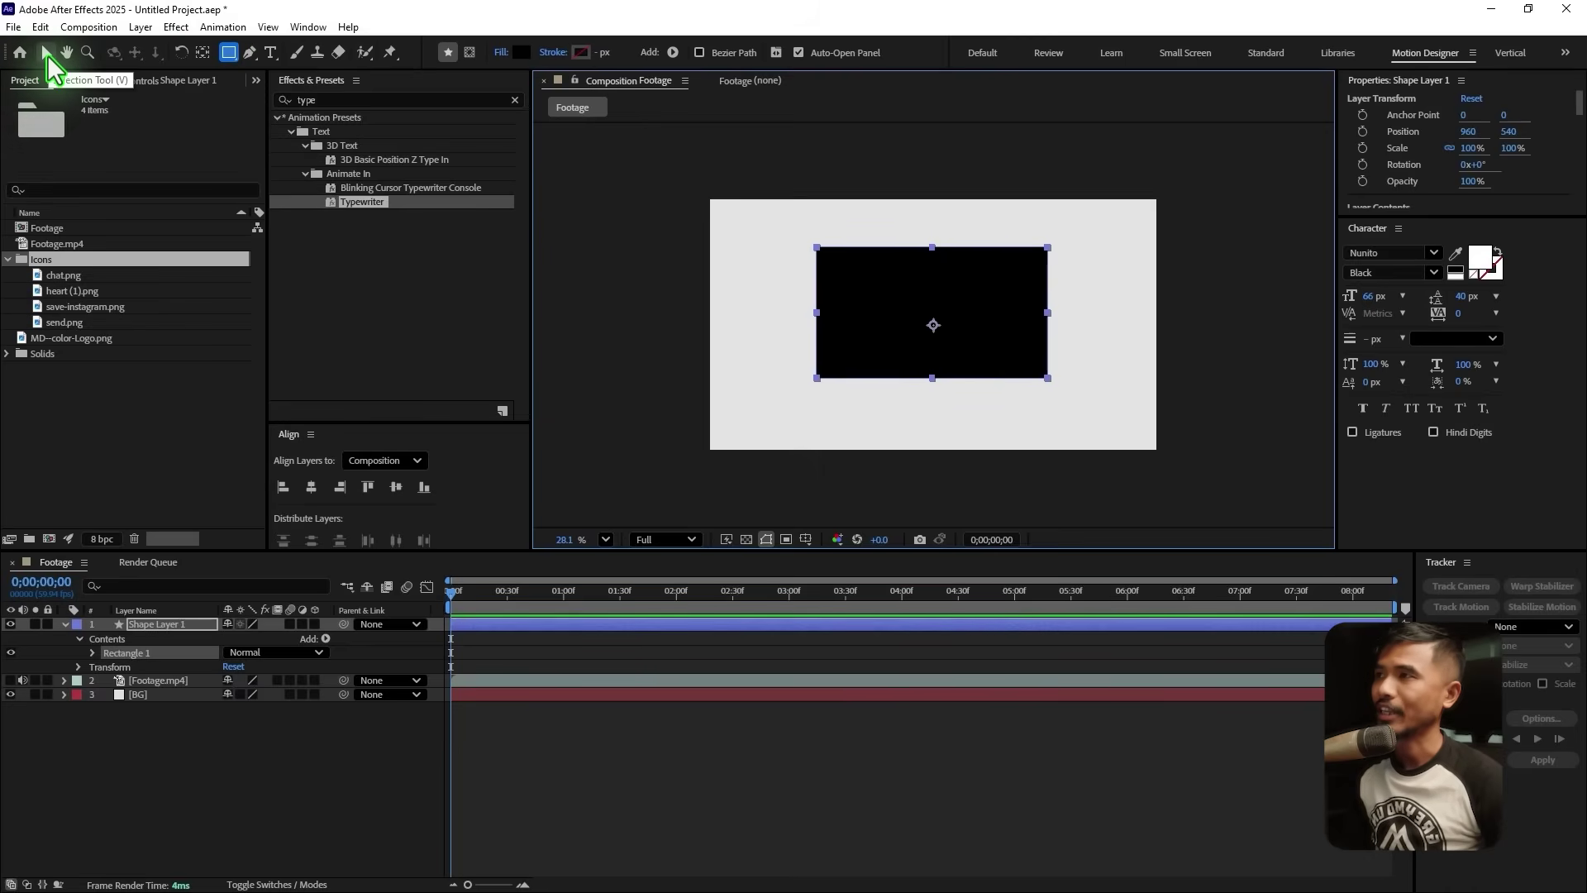
click(47, 54)
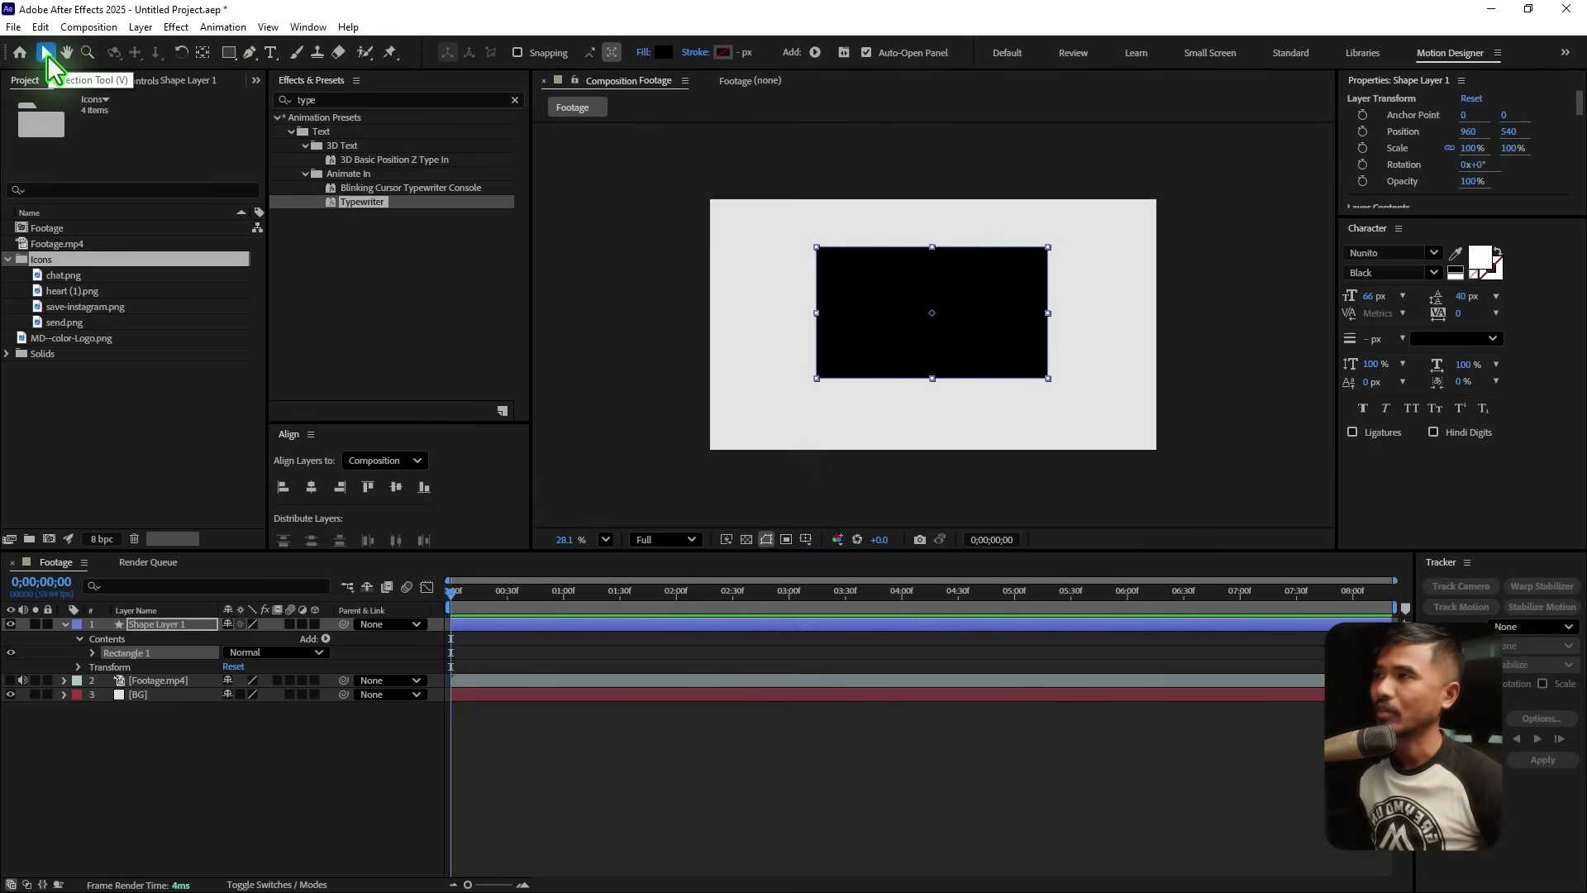
click(202, 52)
key(ctrl+alt+Home)
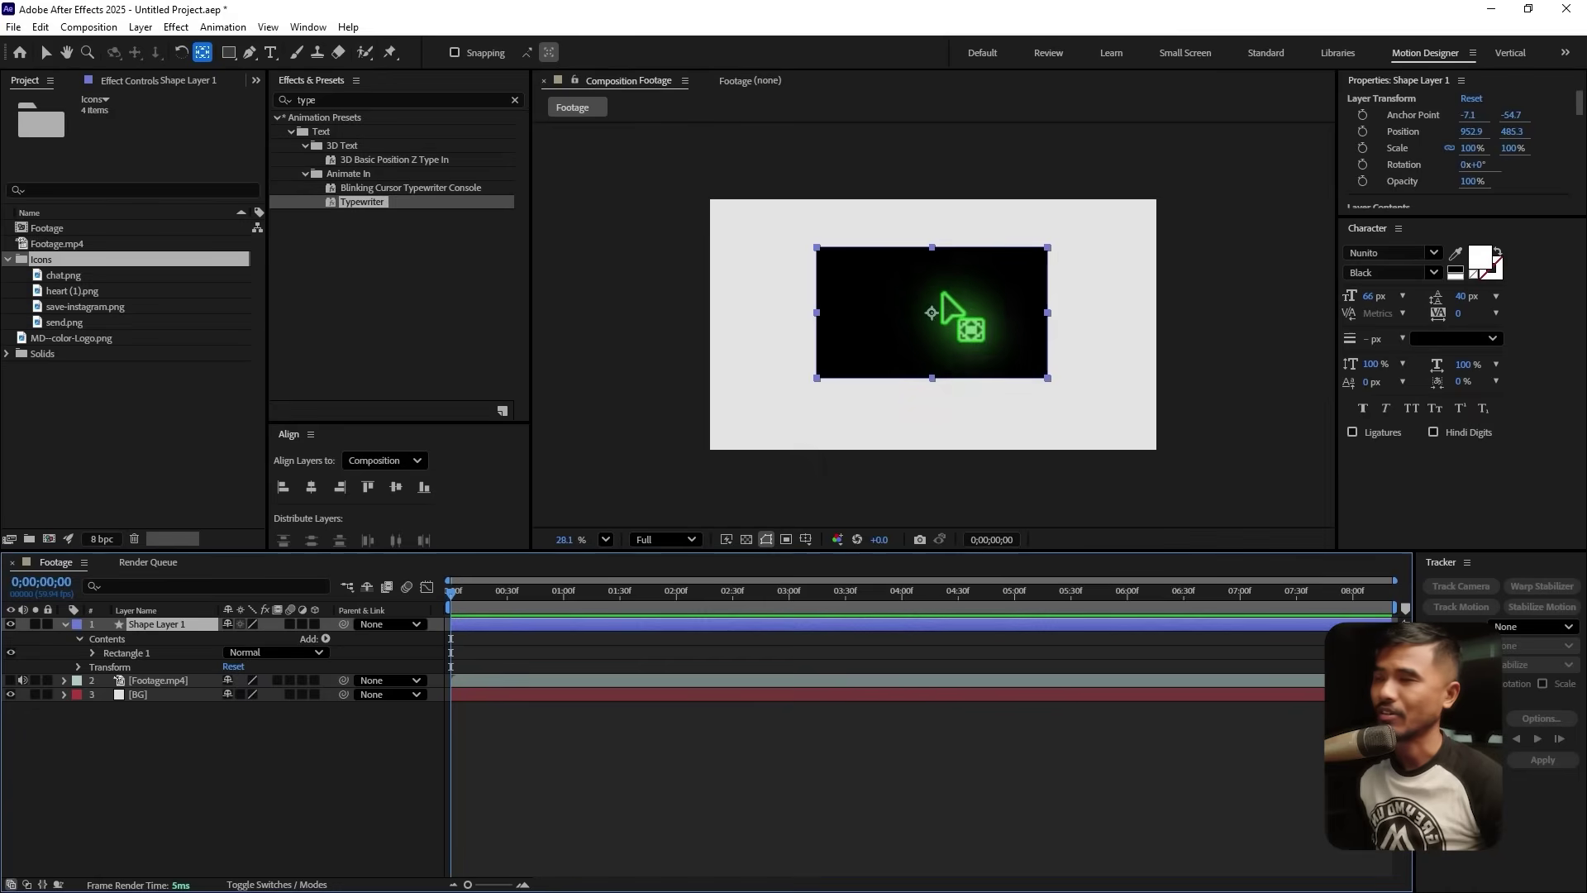
key(ctrl+shift+a)
Draw a small black circle above the rectangle's upper-left corner, centred at about 527, 103, and centre its anchor point
click(228, 52)
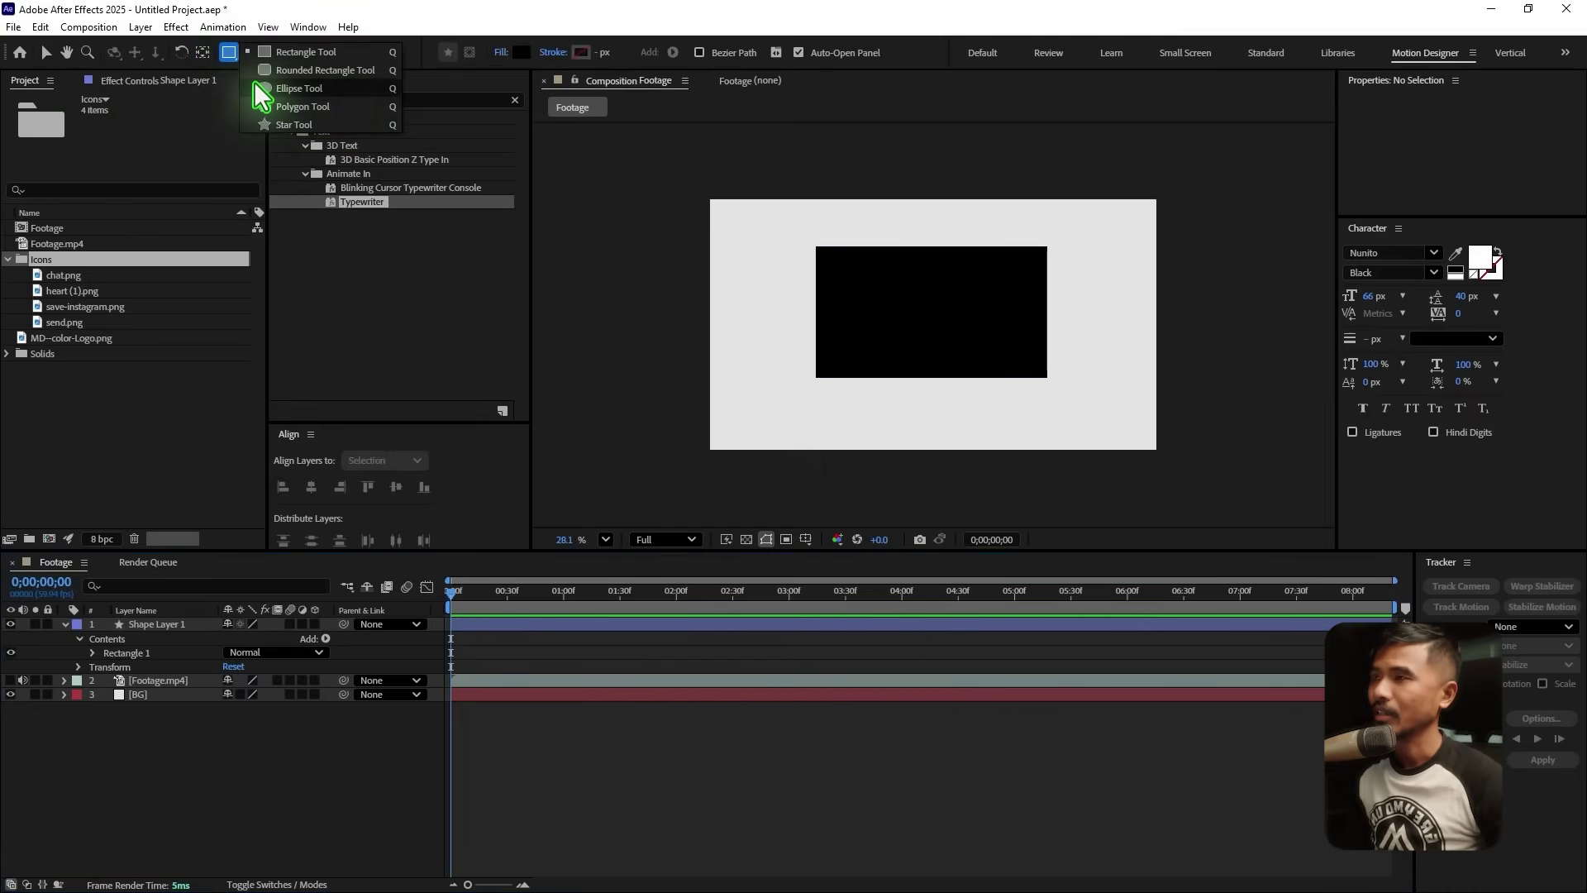
click(282, 88)
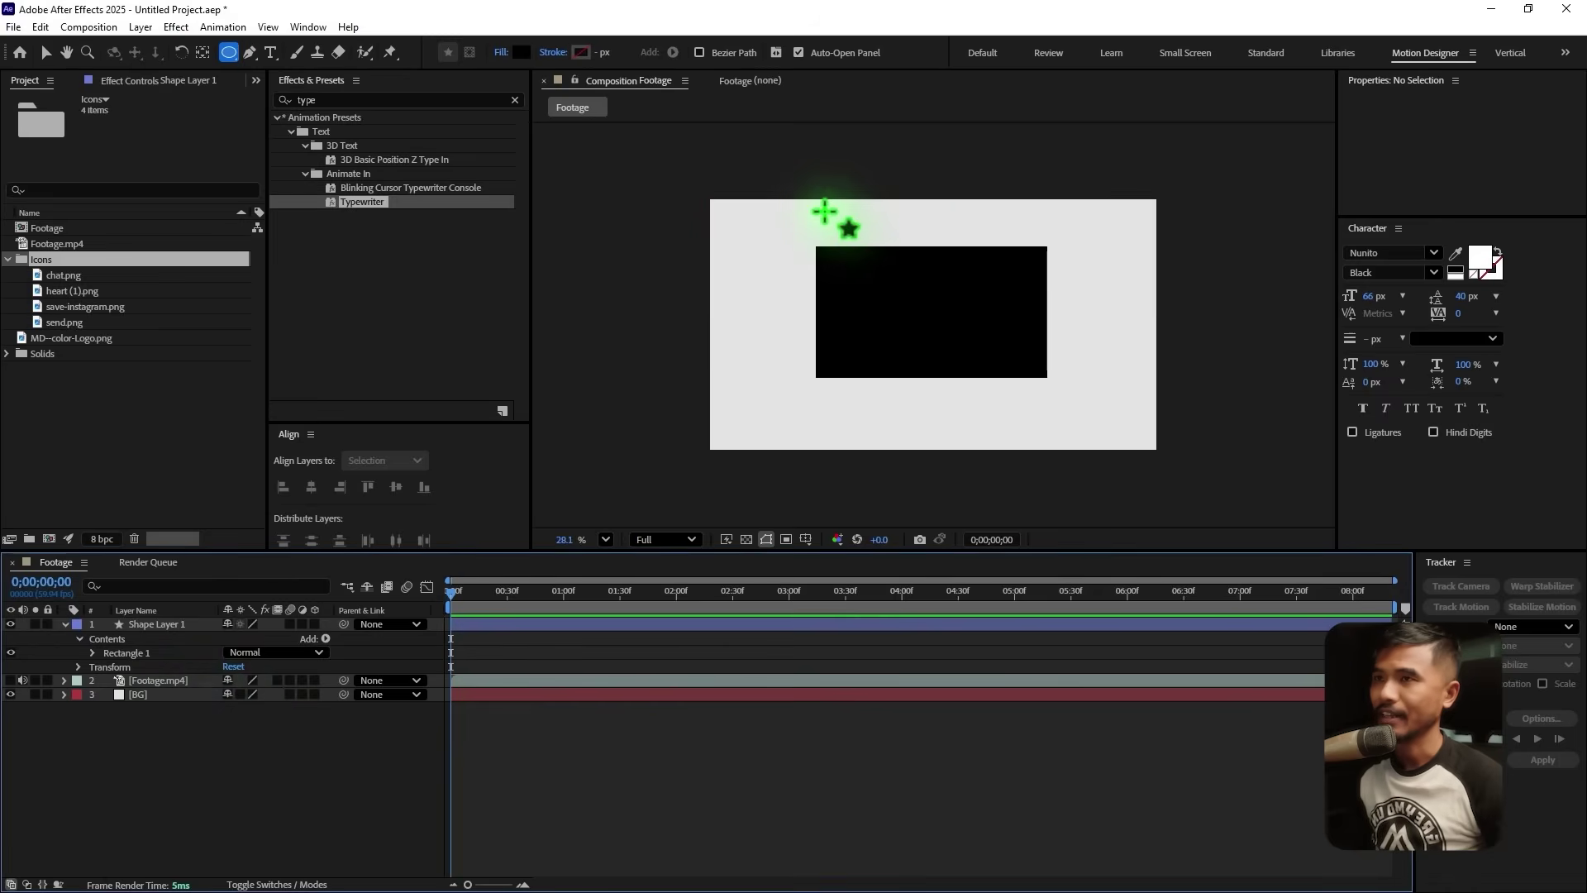
scroll(825, 213, up, 2)
drag(820, 223, 872, 274)
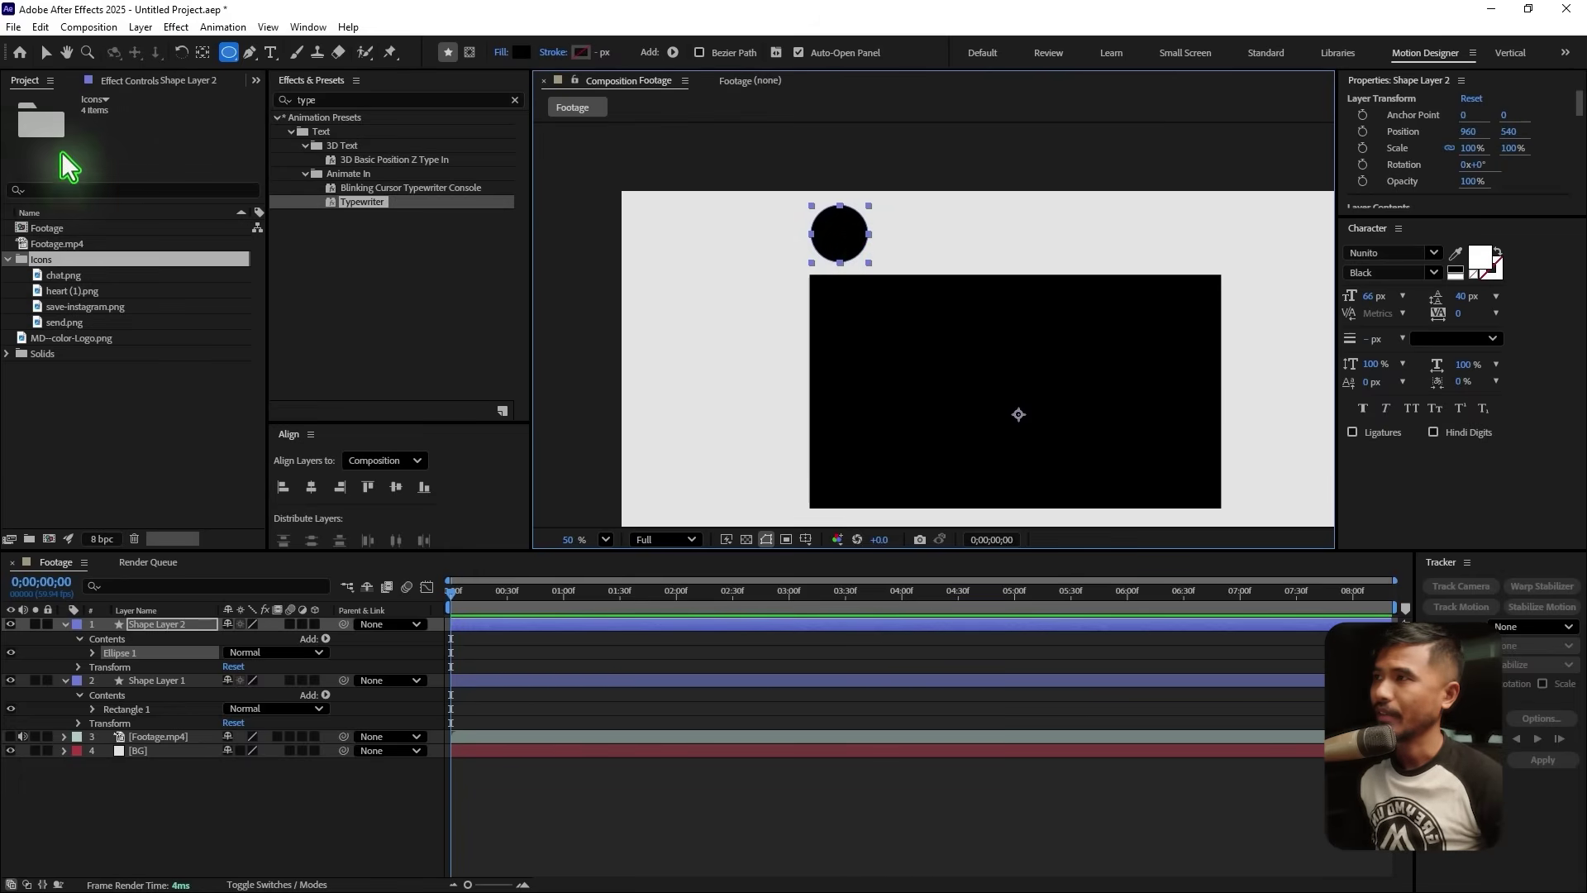
click(43, 52)
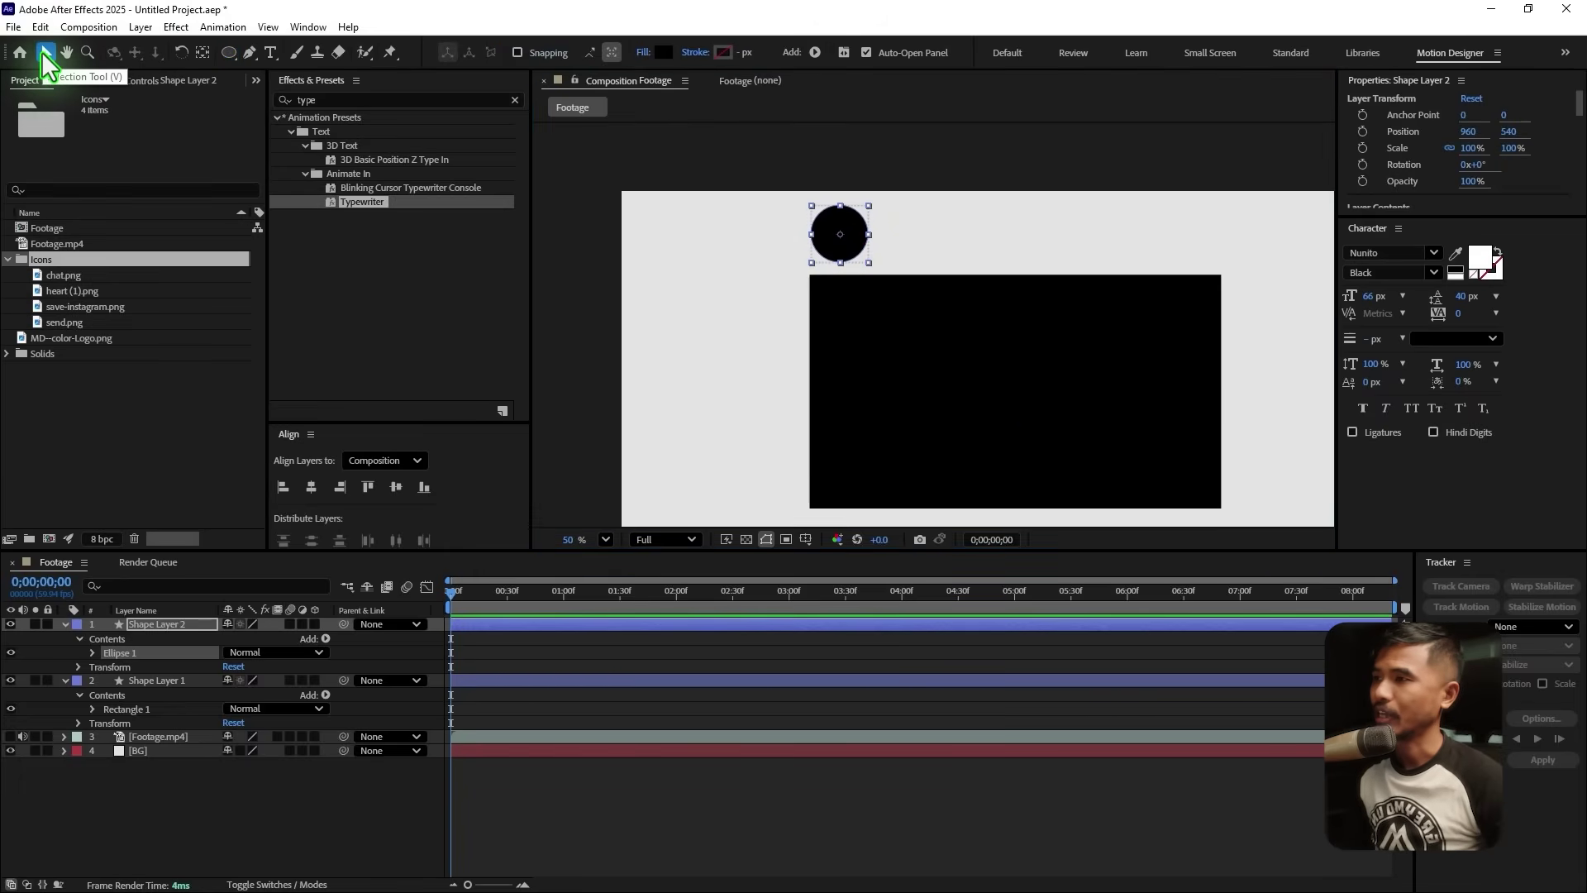
double_click(205, 54)
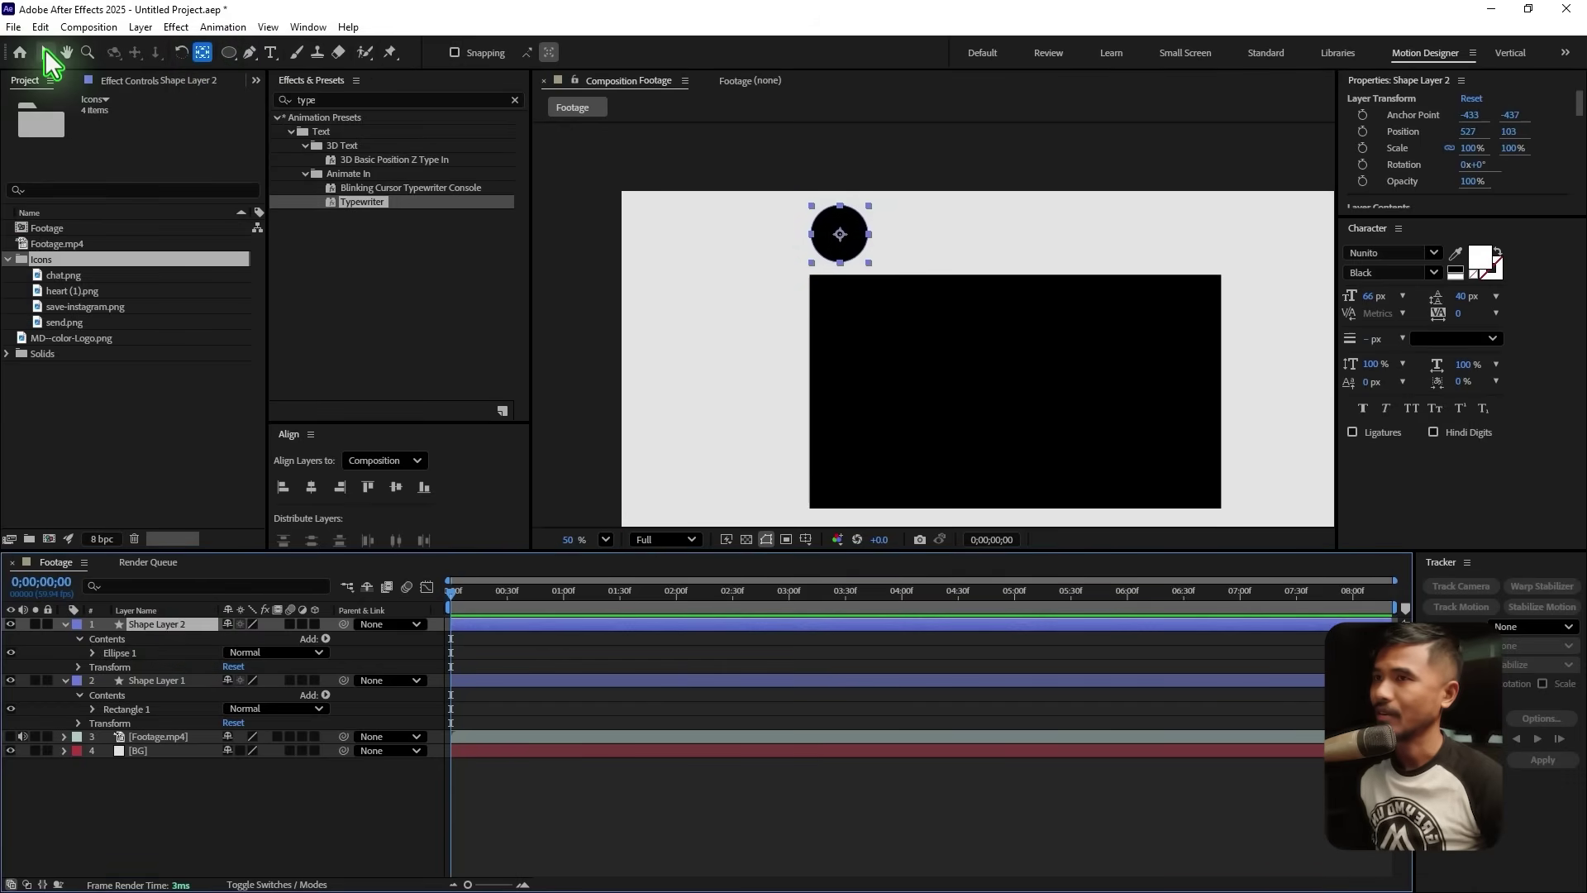
click(45, 52)
click(171, 792)
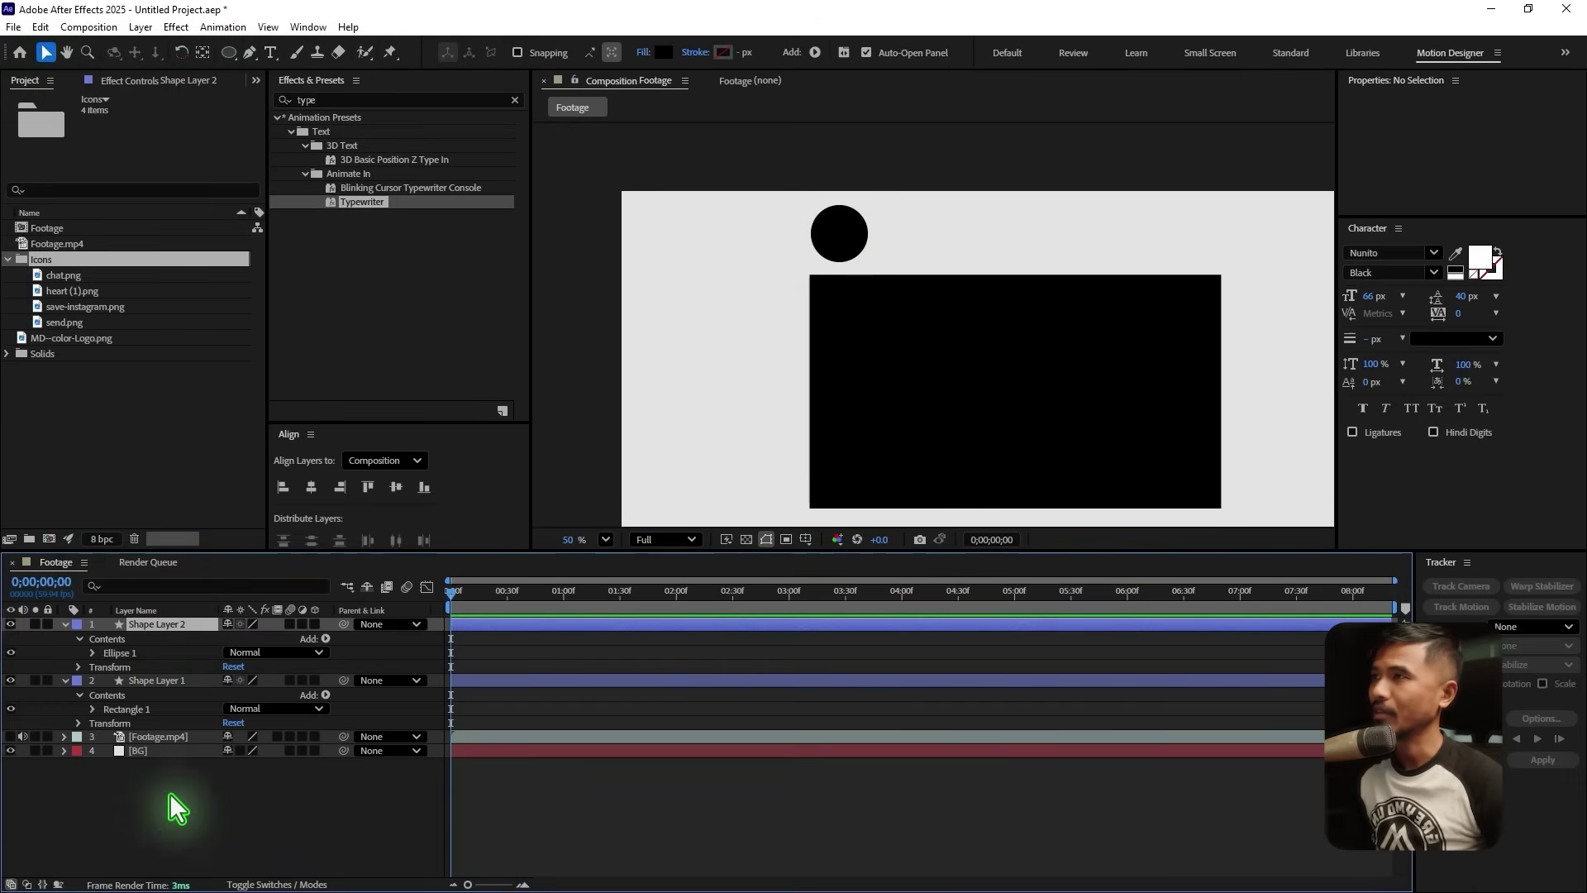
Add the text "themotiondesigner" to the right of the circle and set its fill color to black
click(270, 52)
click(885, 228)
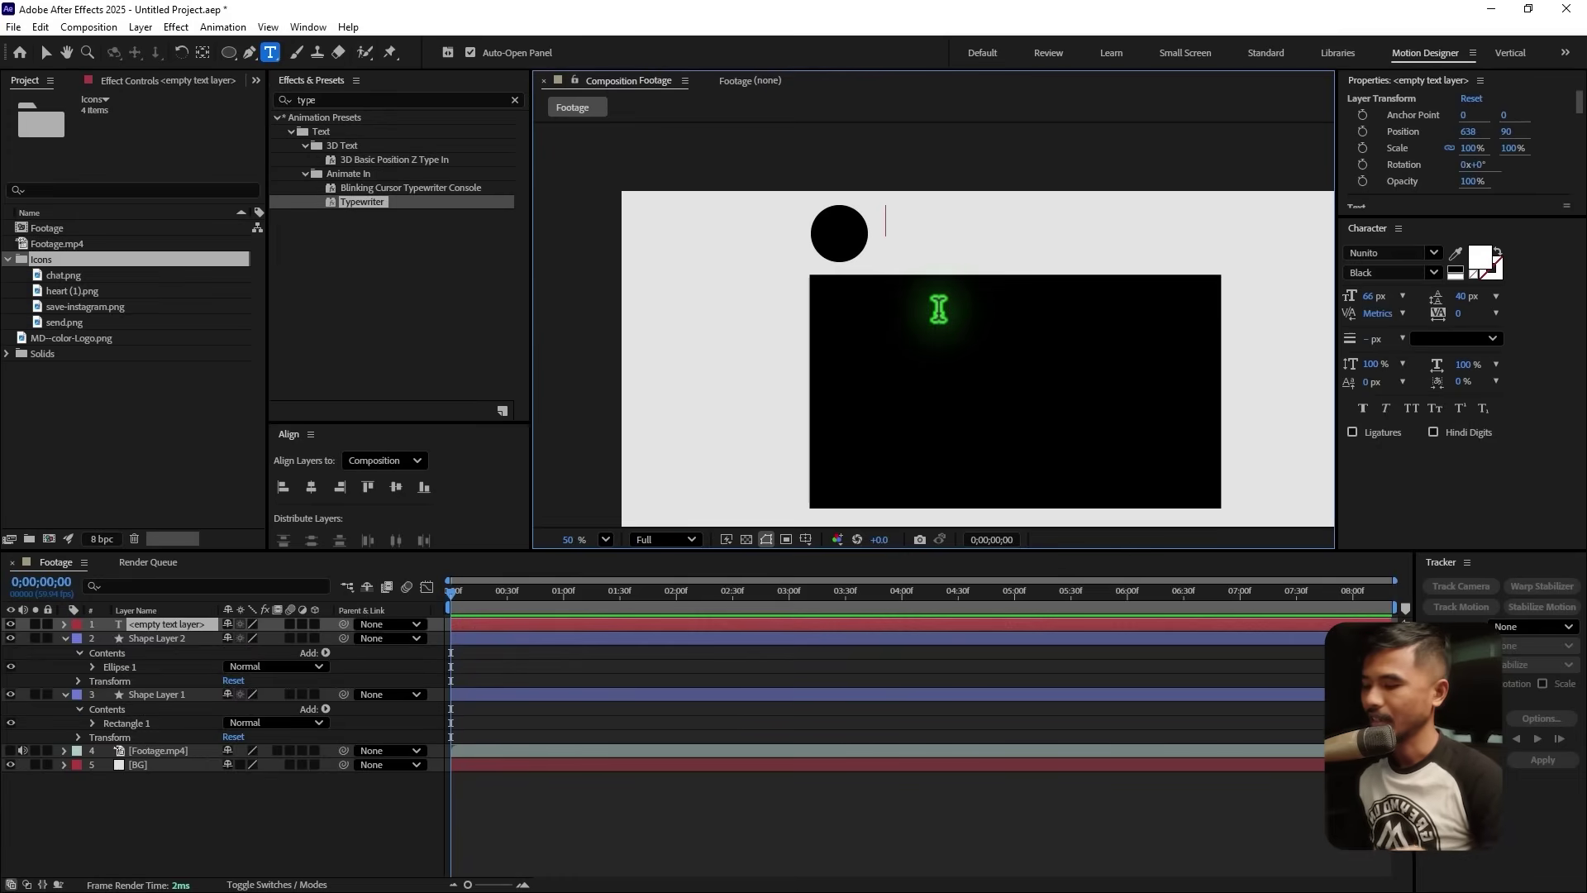
text(themotiondesigner)
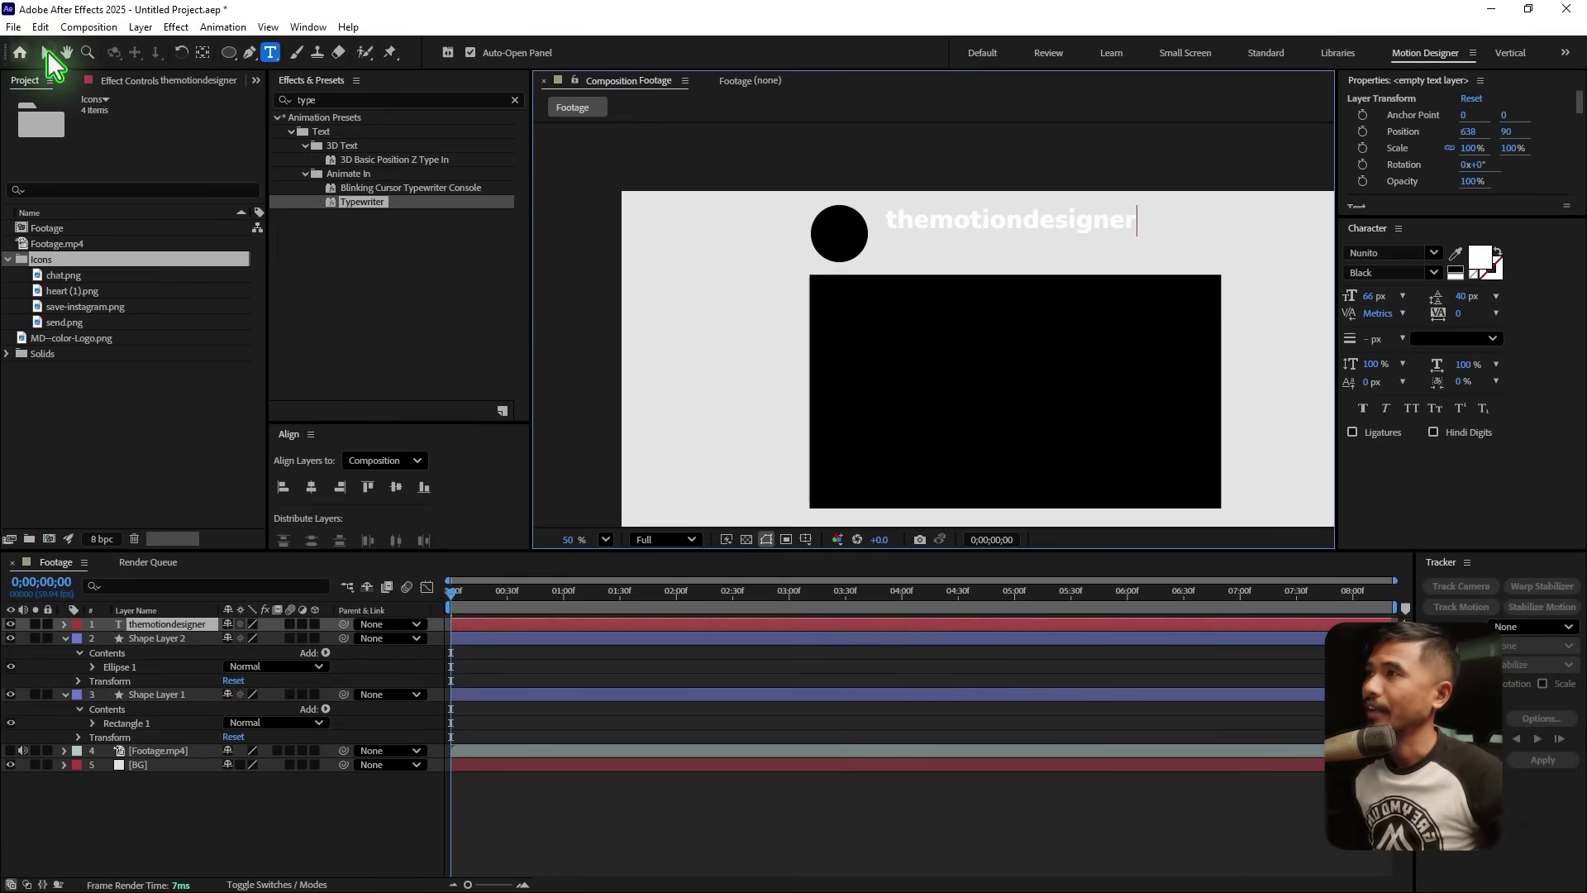
click(45, 52)
click(1480, 258)
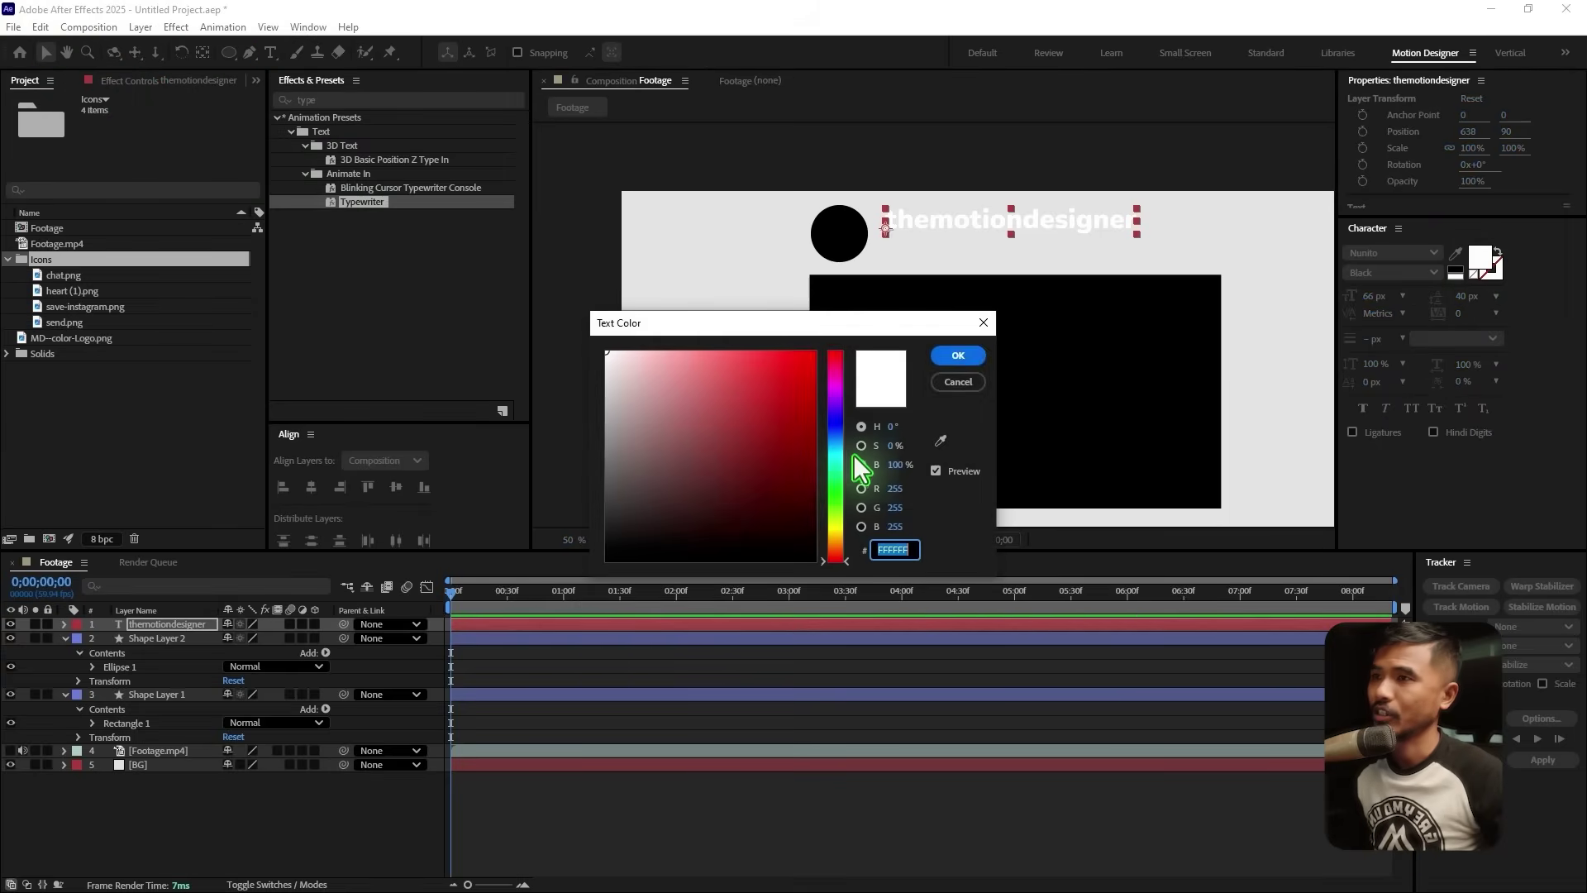
drag(712, 486, 524, 669)
click(957, 356)
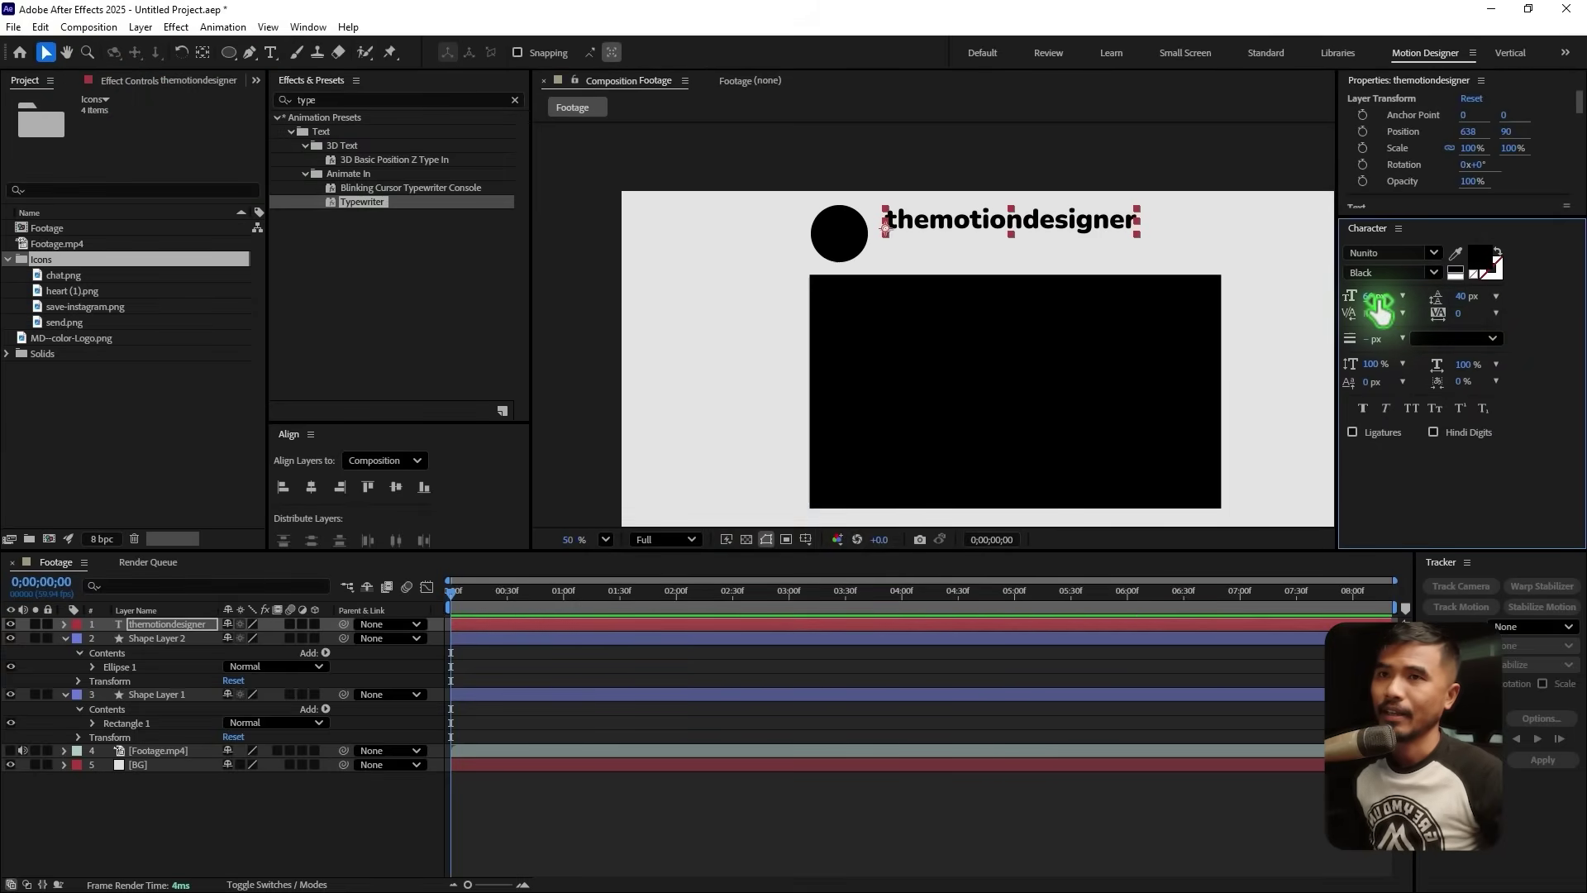
Set the username text to 35 px in the Nunito Regular style
click(1376, 298)
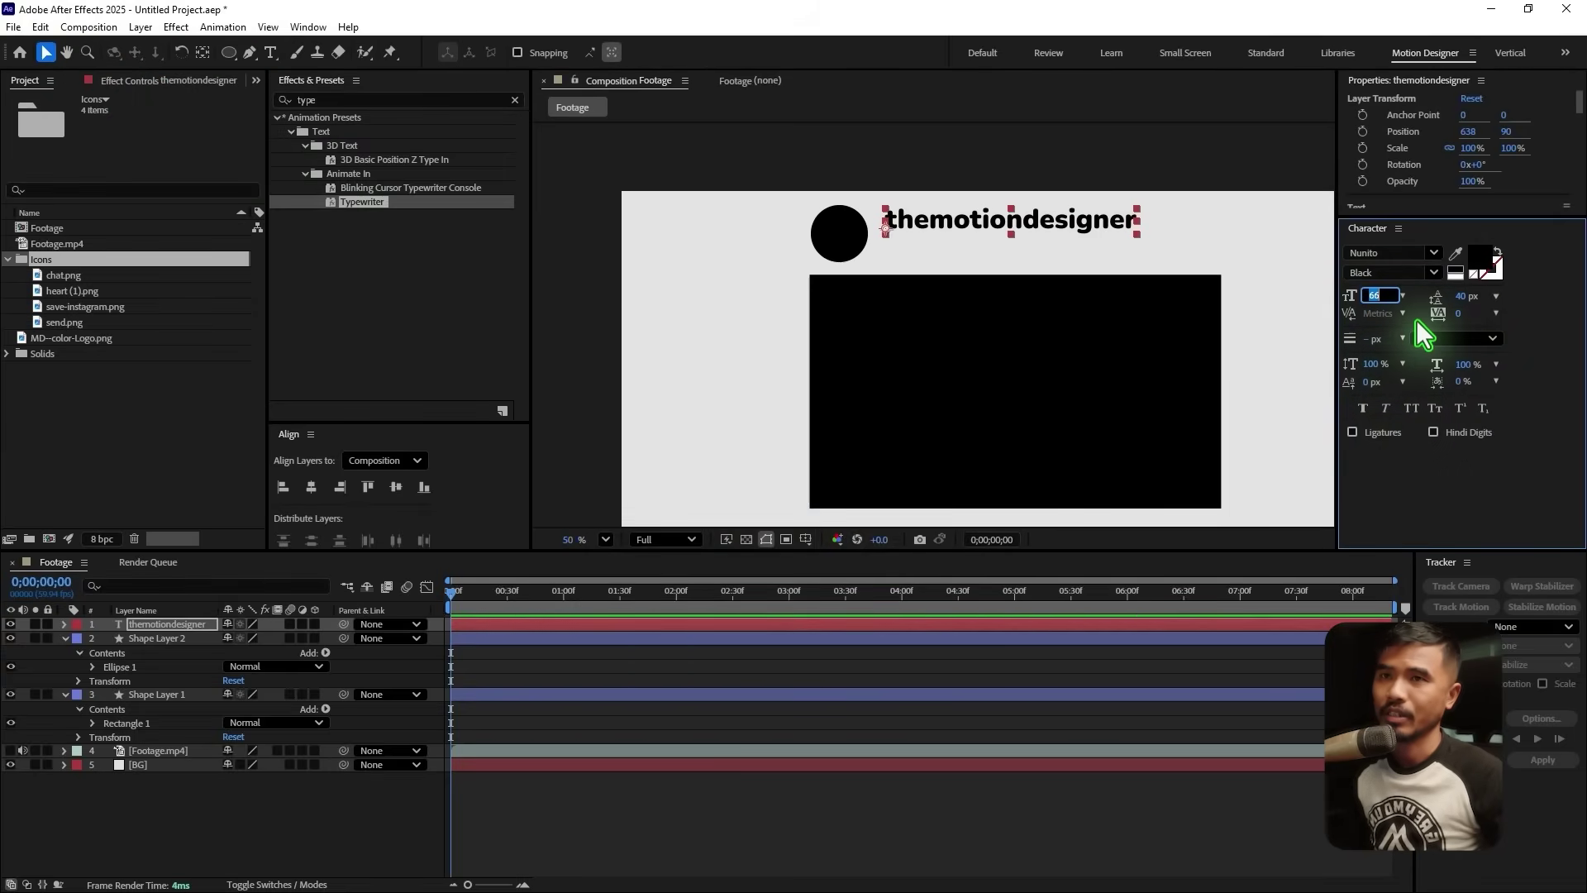
text(35)
key(Return)
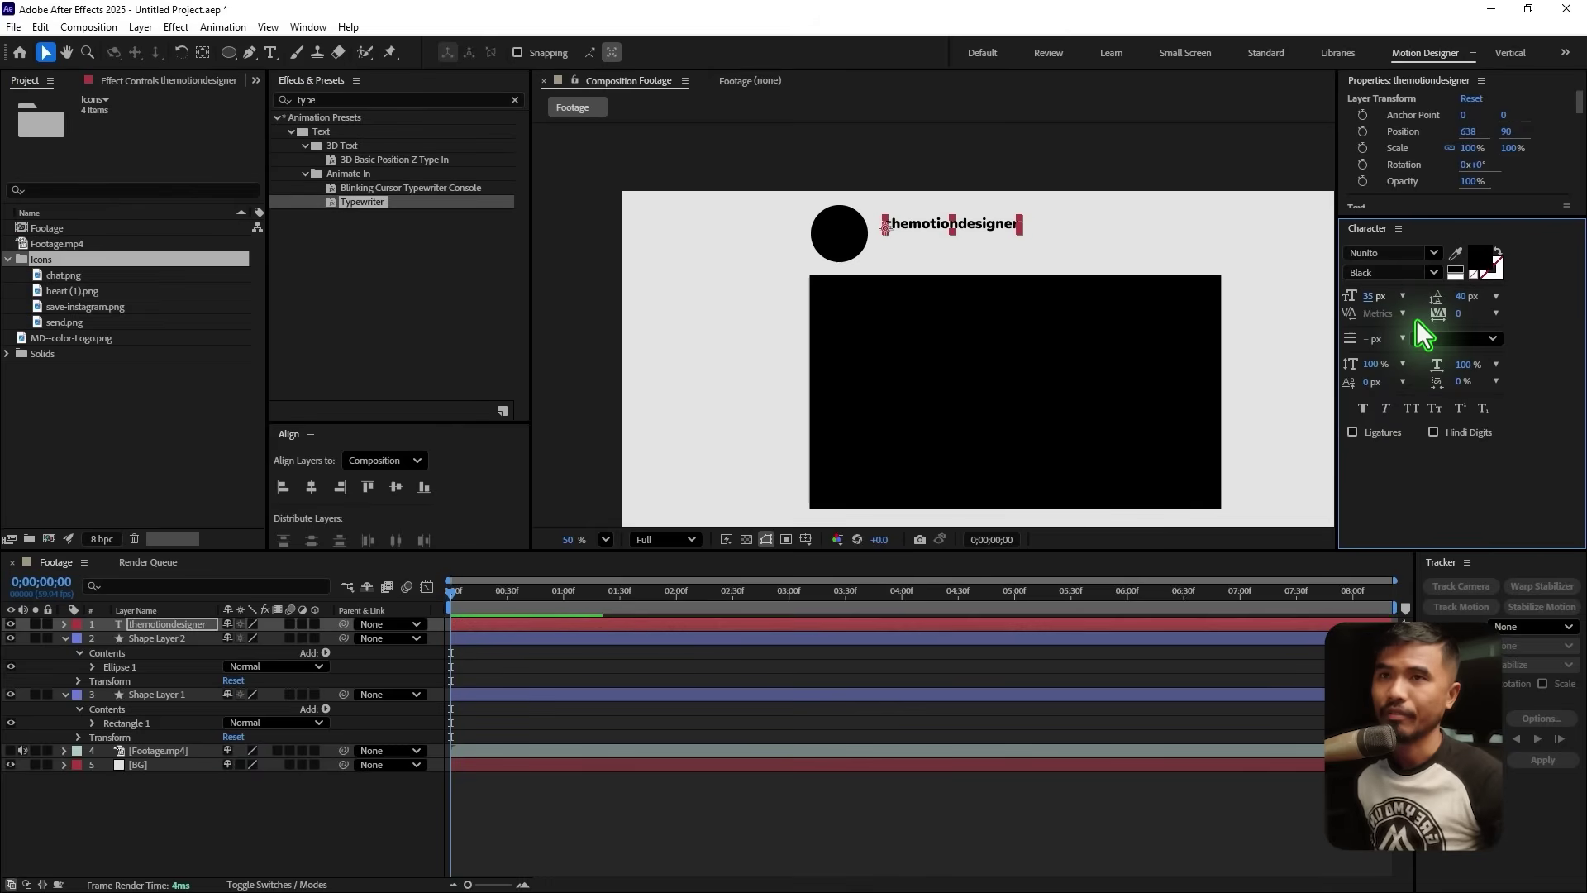
click(1433, 273)
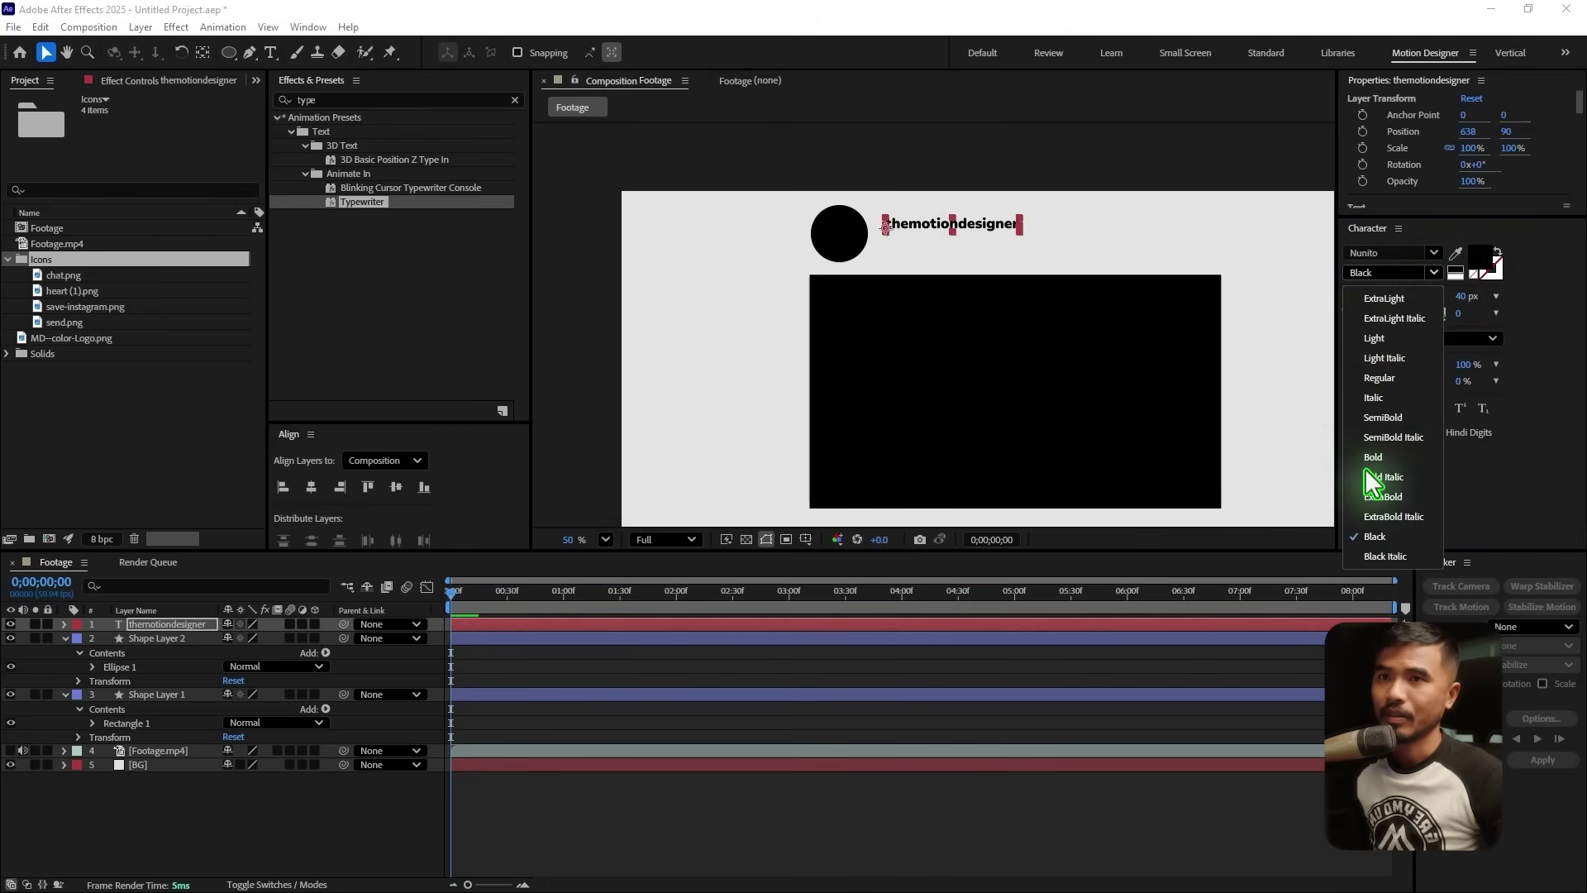
click(1392, 379)
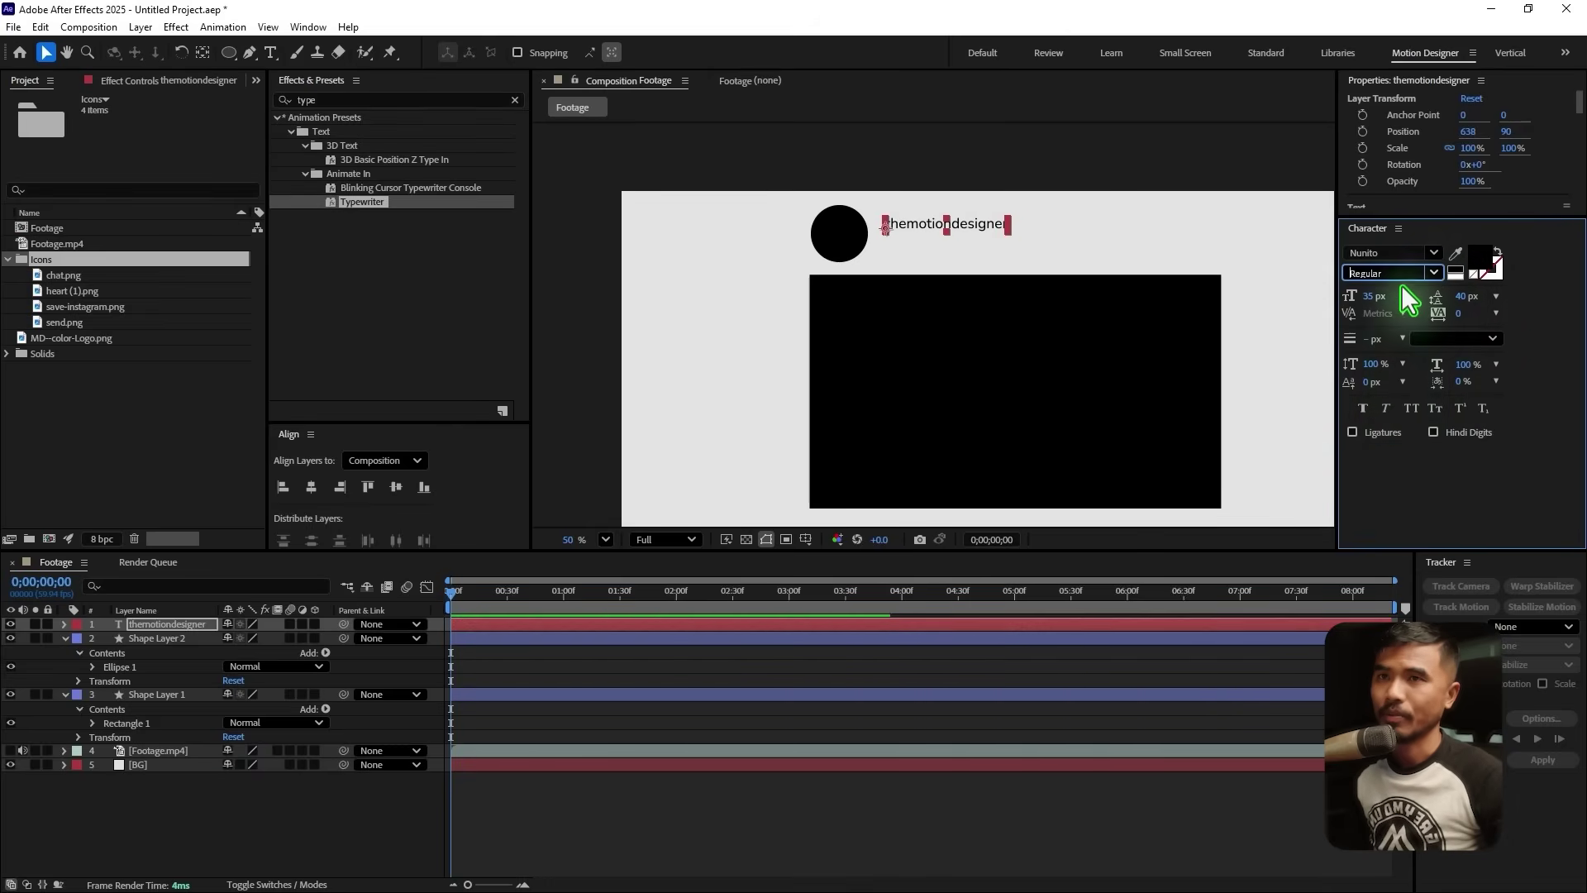
click(1401, 252)
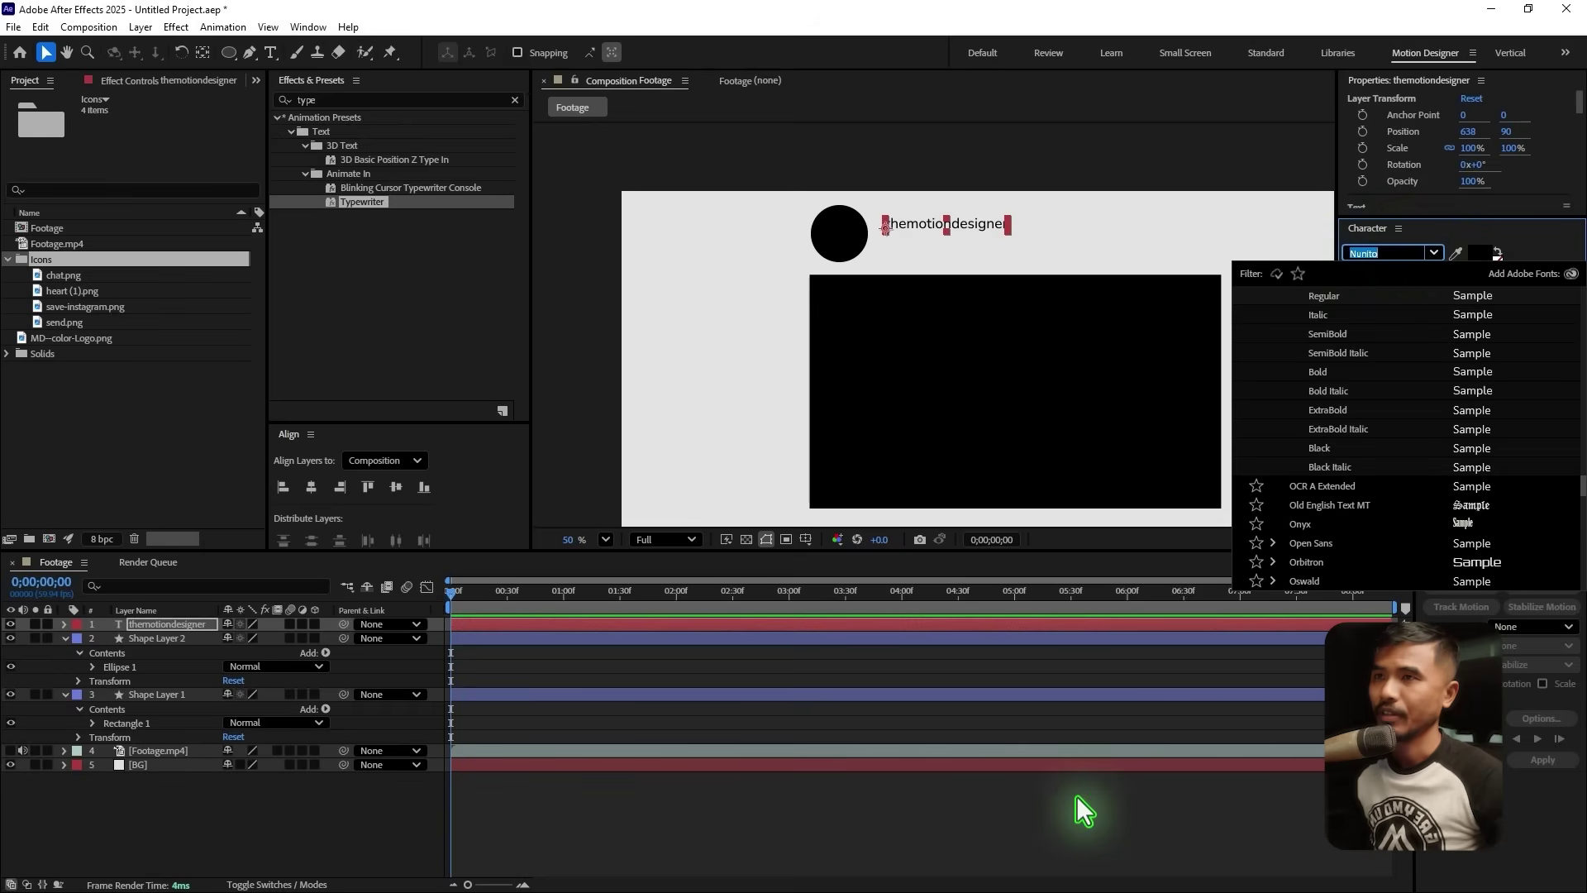
click(1076, 796)
Shift the username text horizontally closer to the circle, to position 622, 90, and deselect it
click(974, 226)
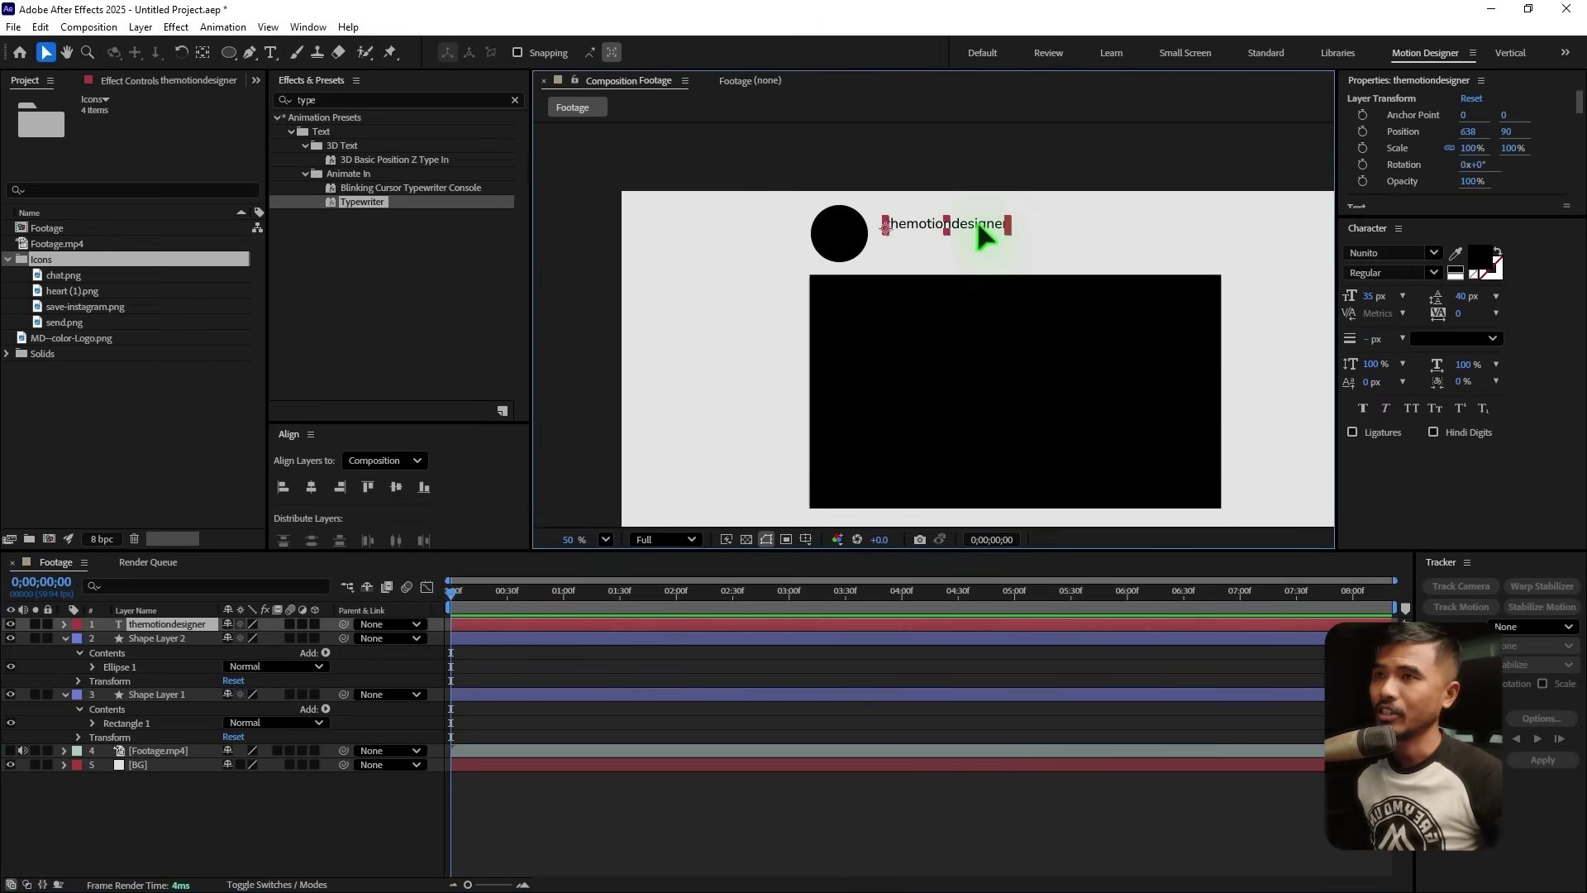
drag(984, 225, 977, 225)
key(h)
drag(1060, 349, 989, 257)
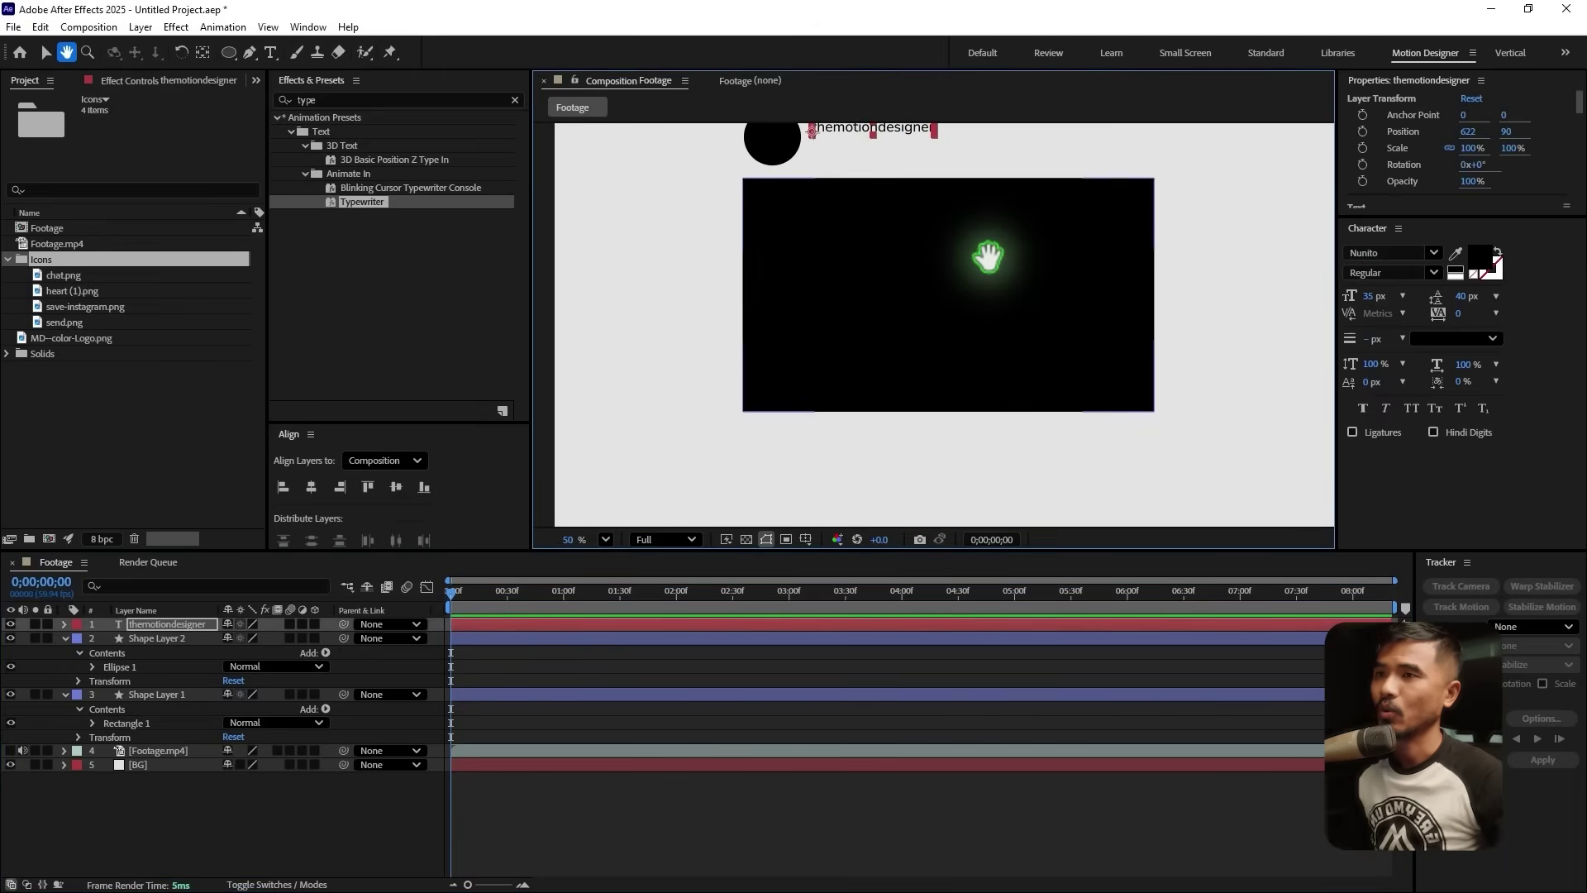
key(v)
click(737, 783)
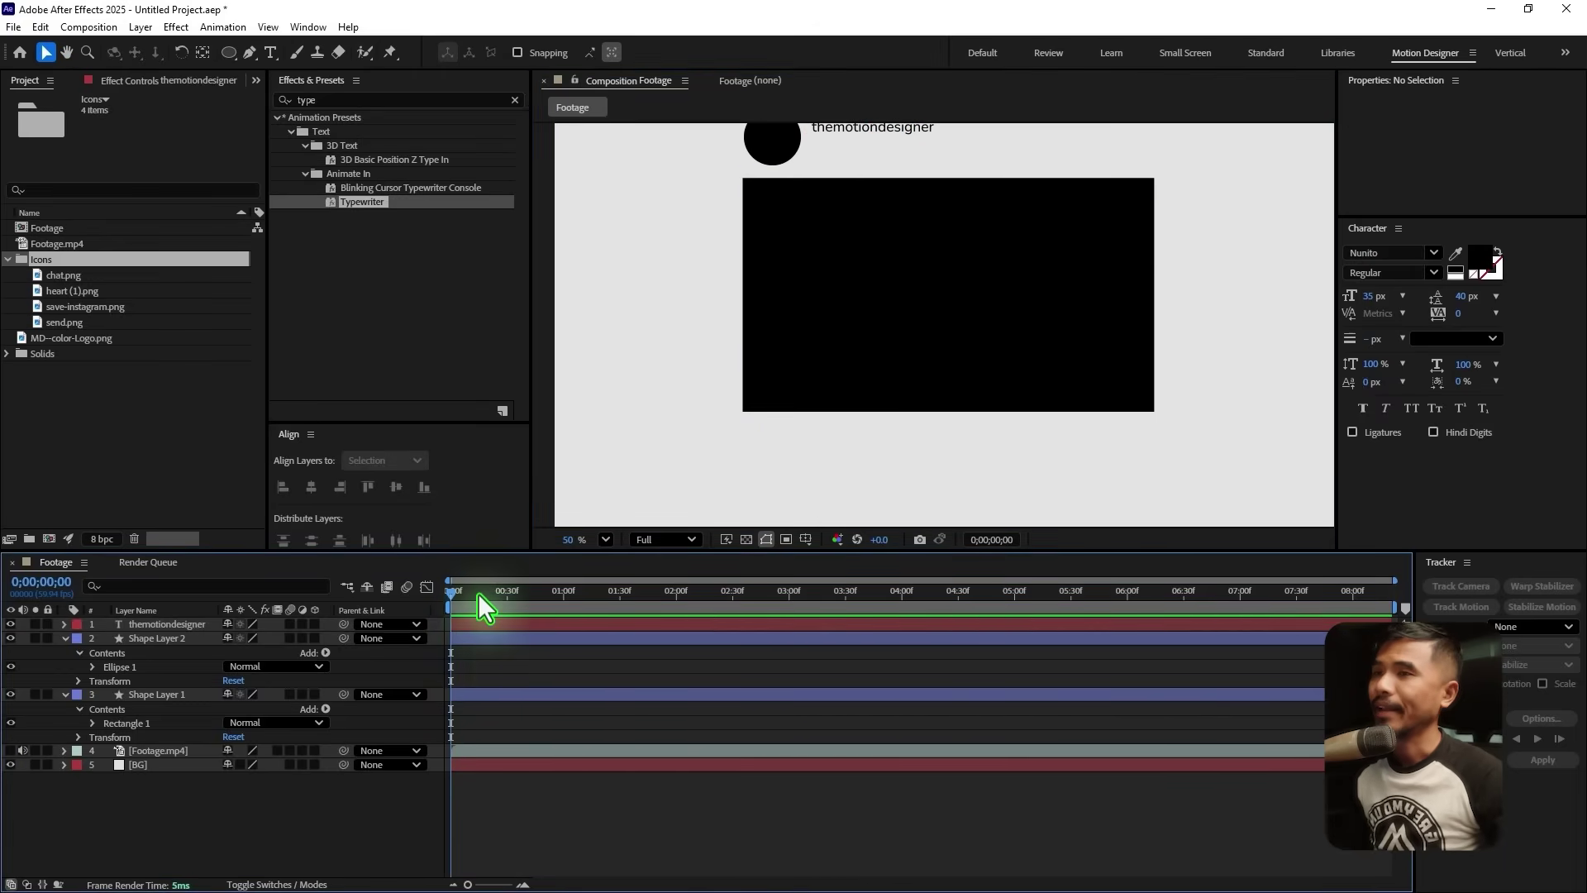
Add the chat, heart, save-instagram and send icons to the composition and scale all four to 9%
click(122, 276)
shift+click(66, 324)
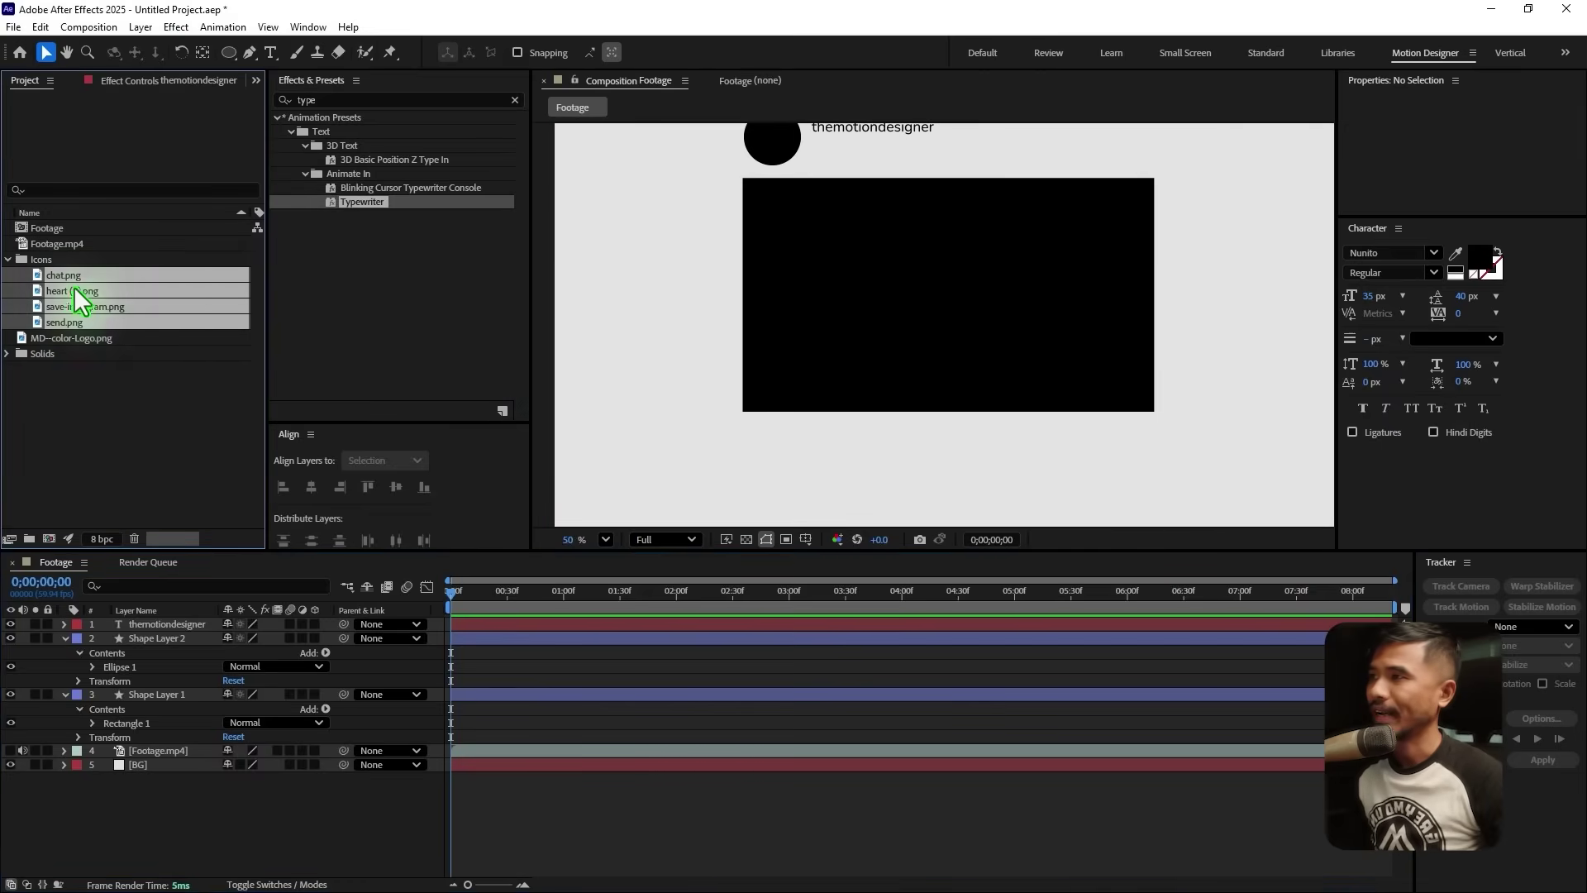
drag(57, 273, 809, 400)
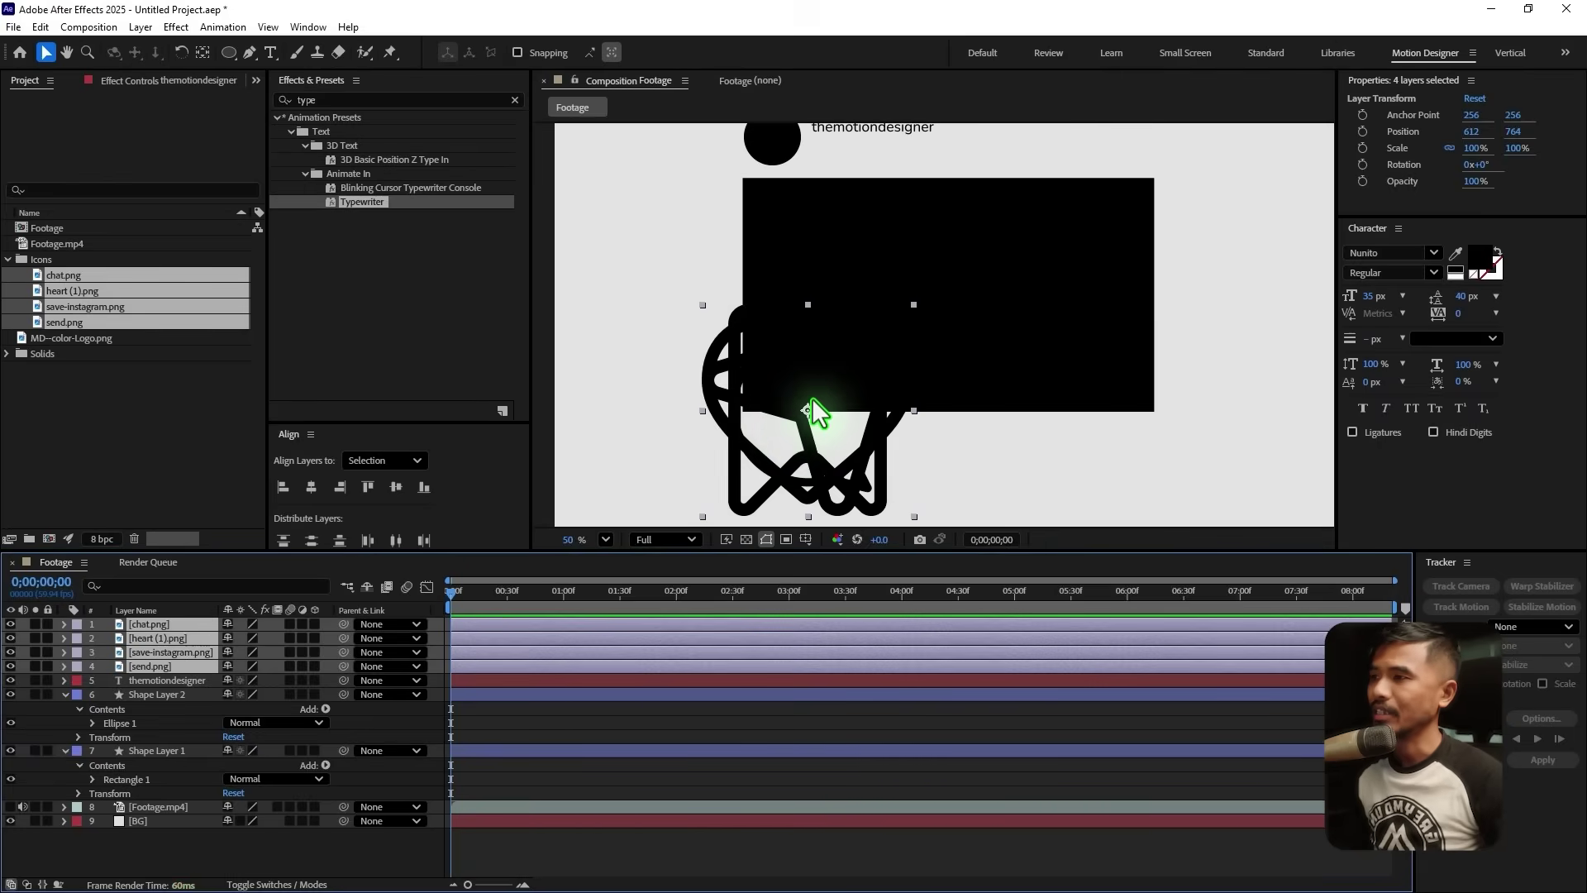
key(s)
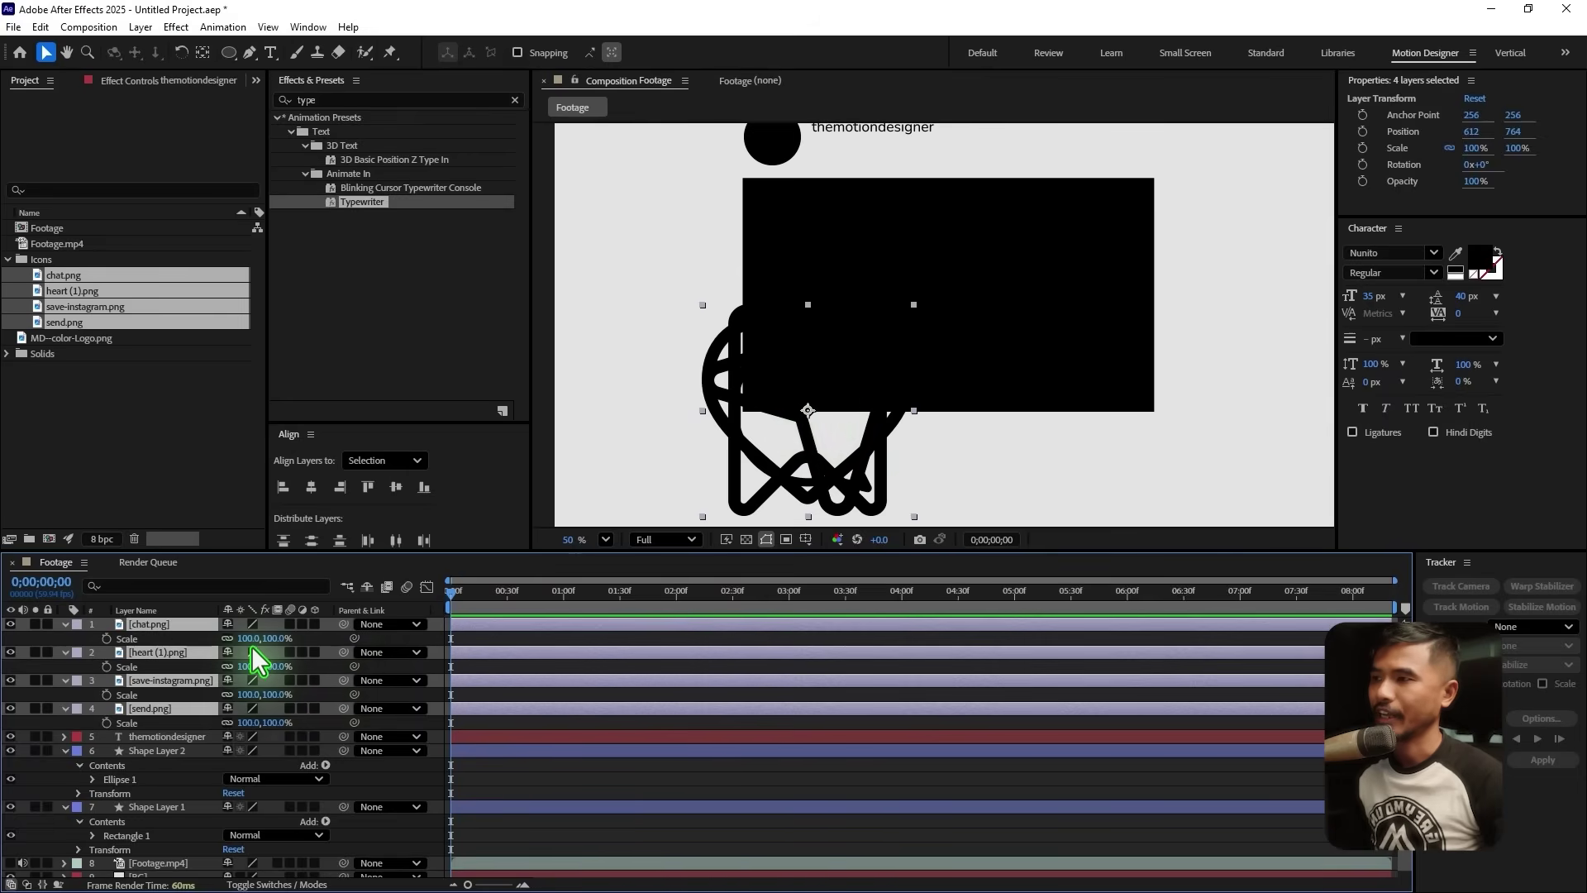
text(9)
key(Return)
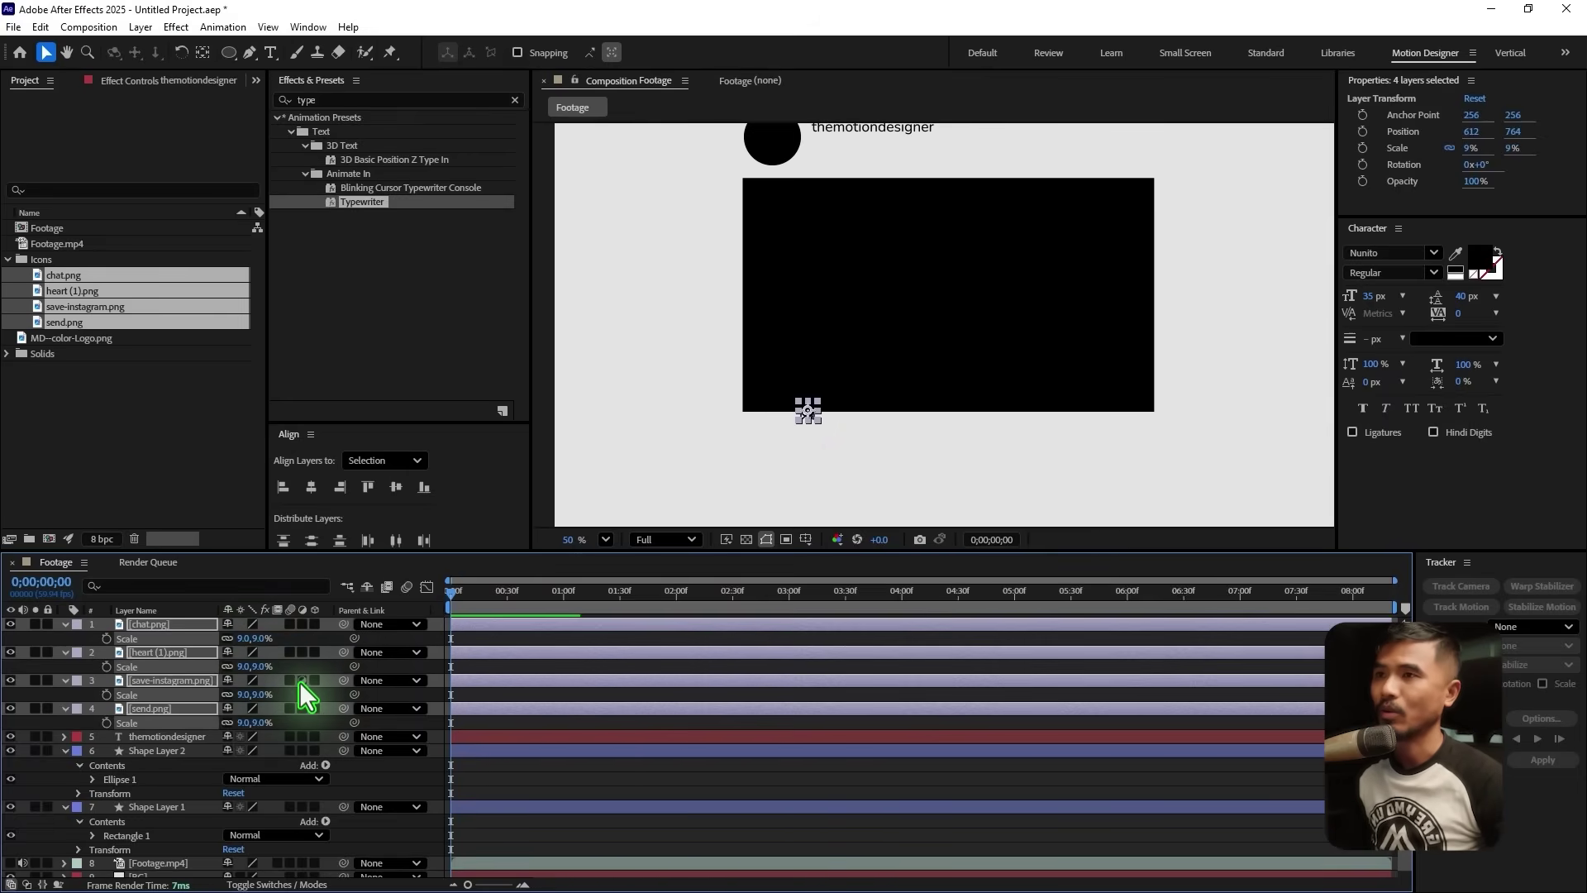
Move the stacked icons just below the rectangle, to about 594, 803, and spread them into a row with the save icon set apart
scroll(797, 458, up, 5)
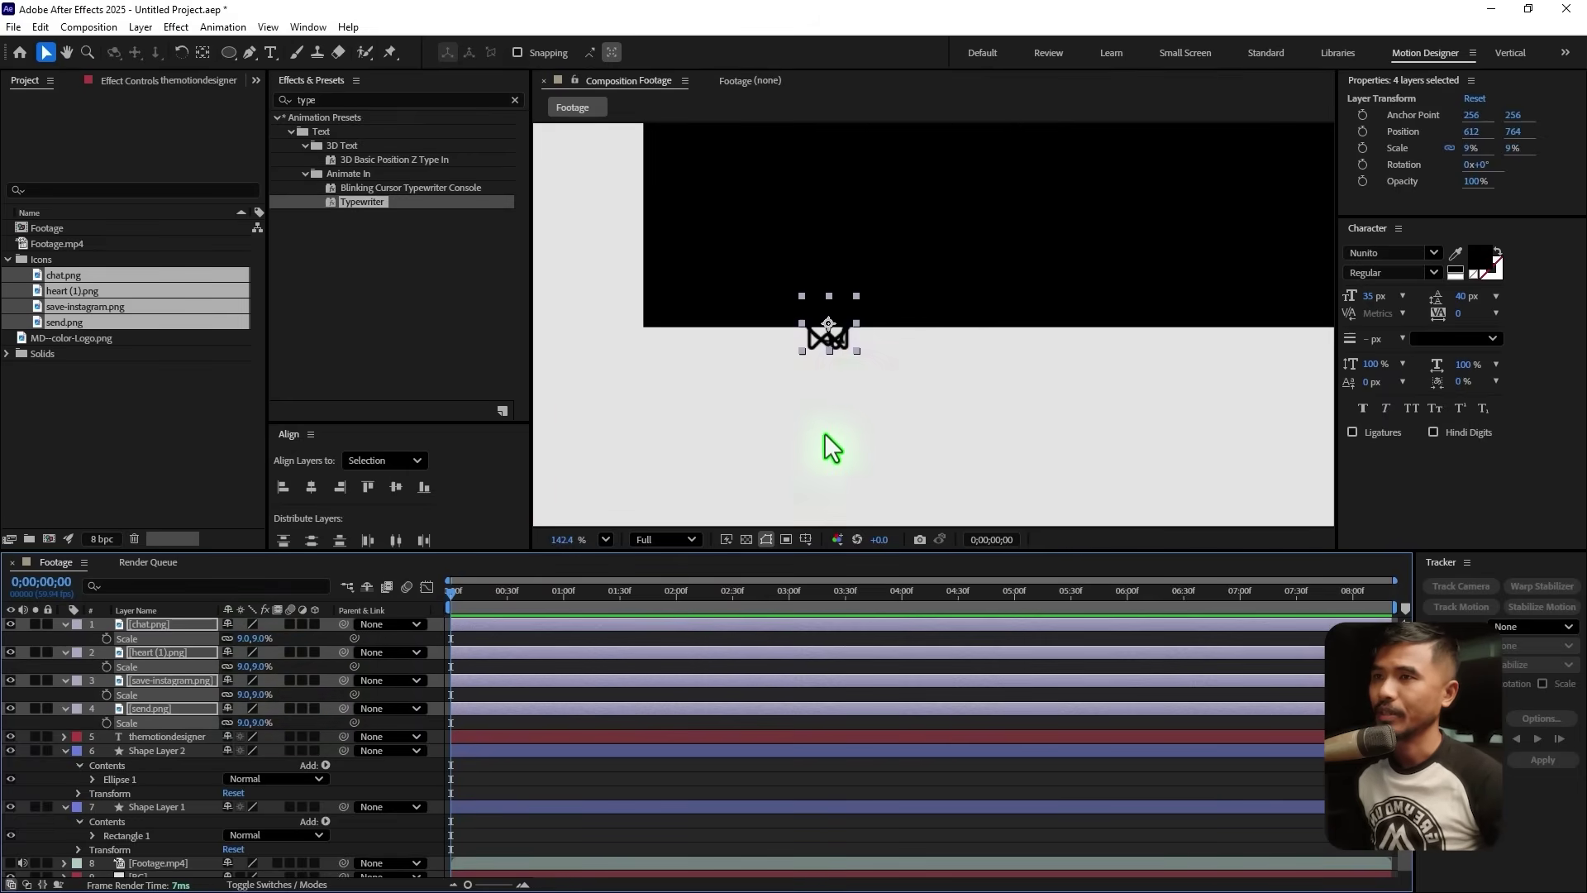
drag(846, 339, 827, 397)
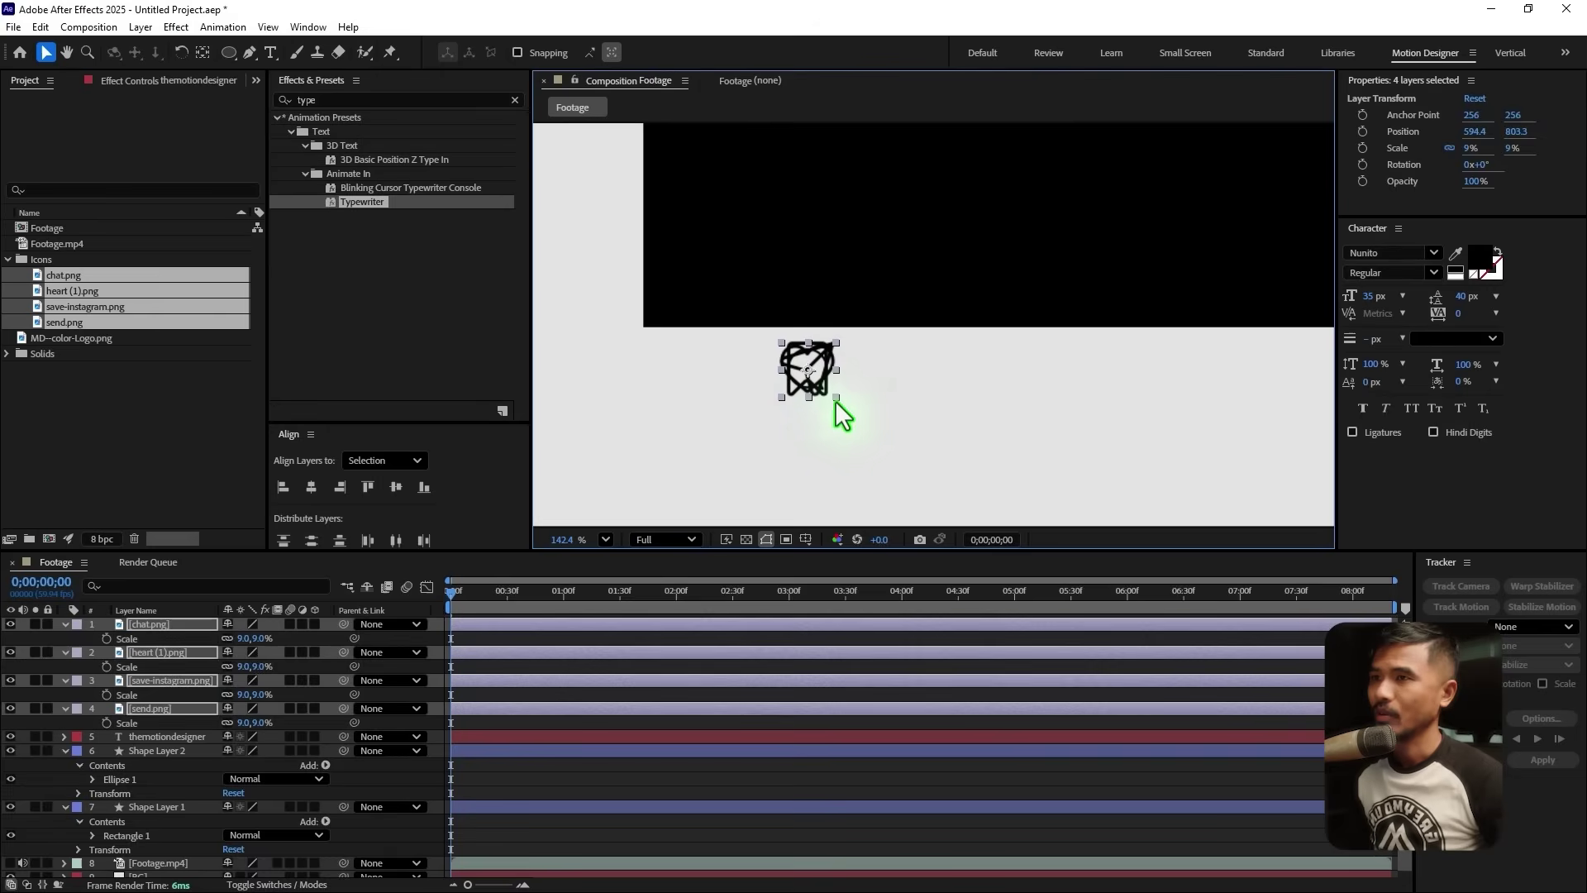
click(763, 374)
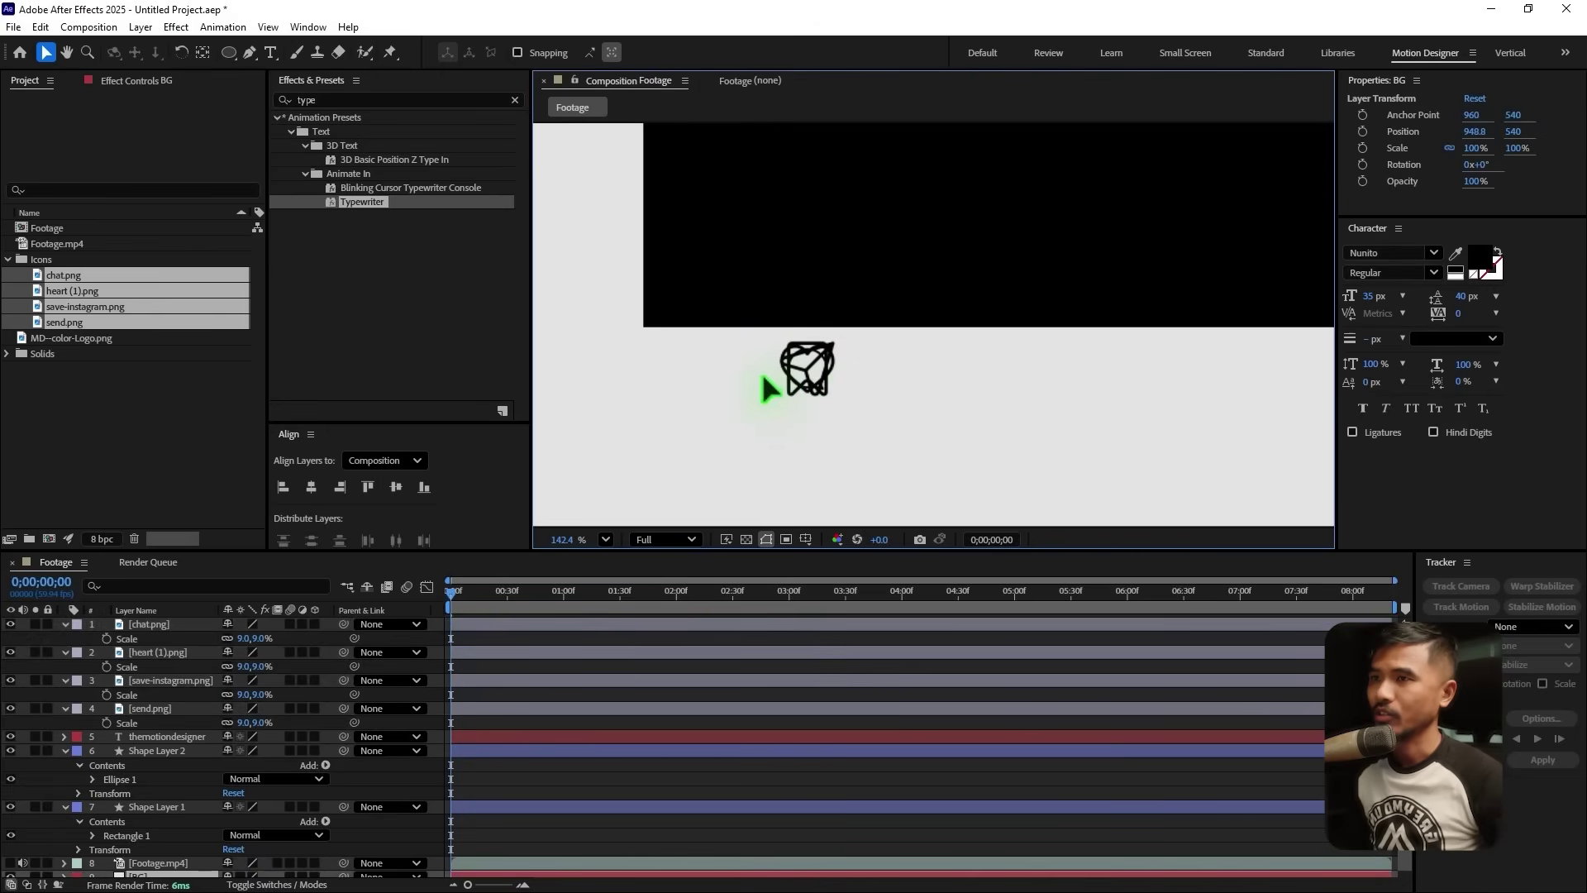
click(149, 624)
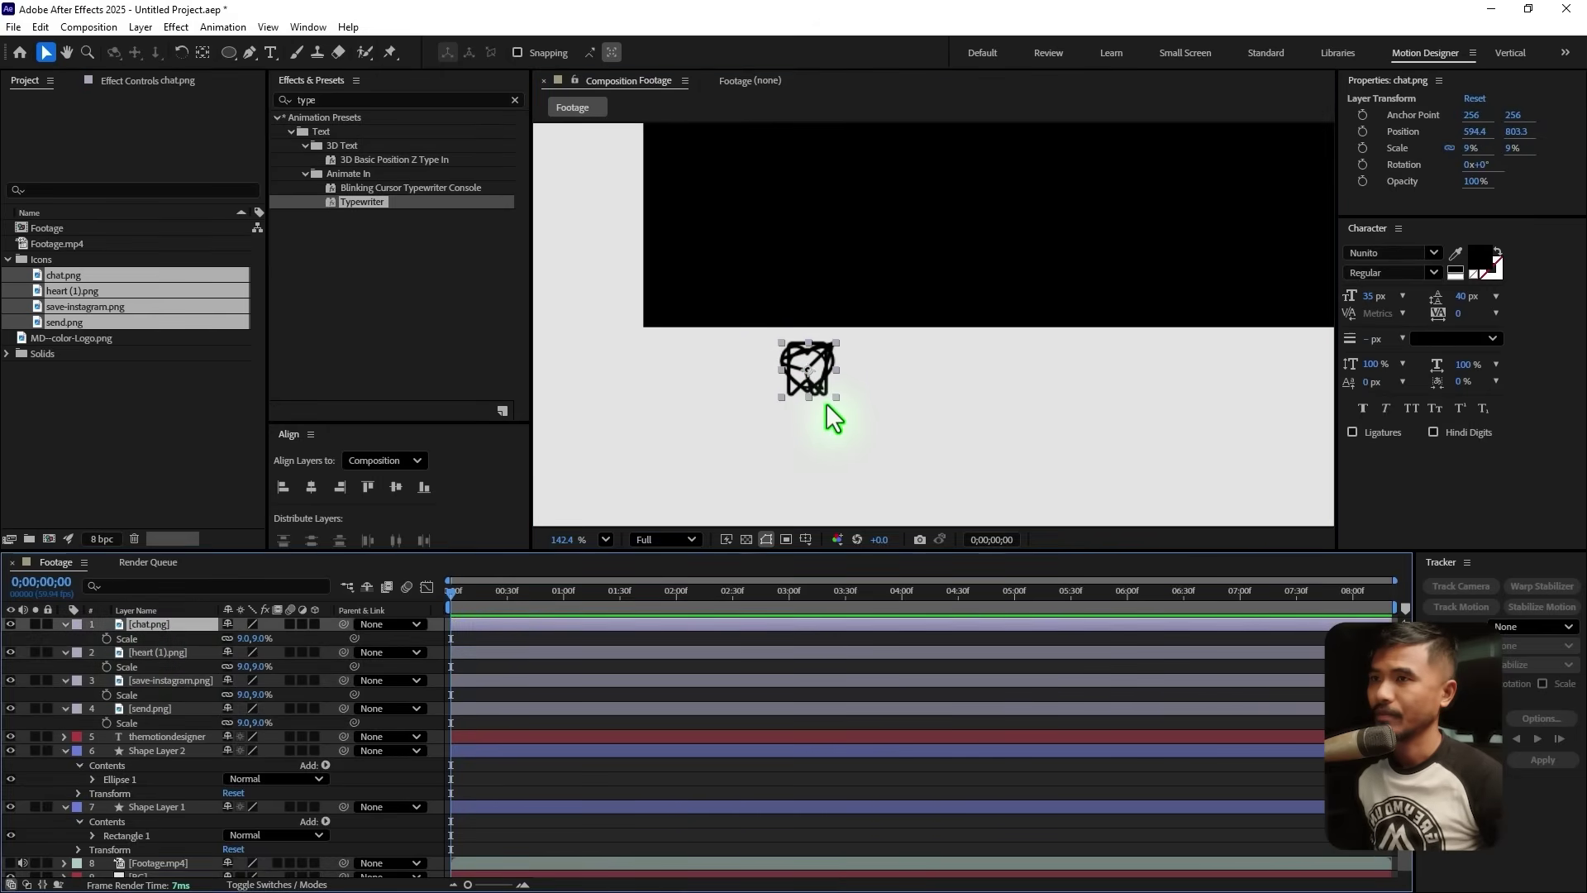
drag(818, 387, 684, 388)
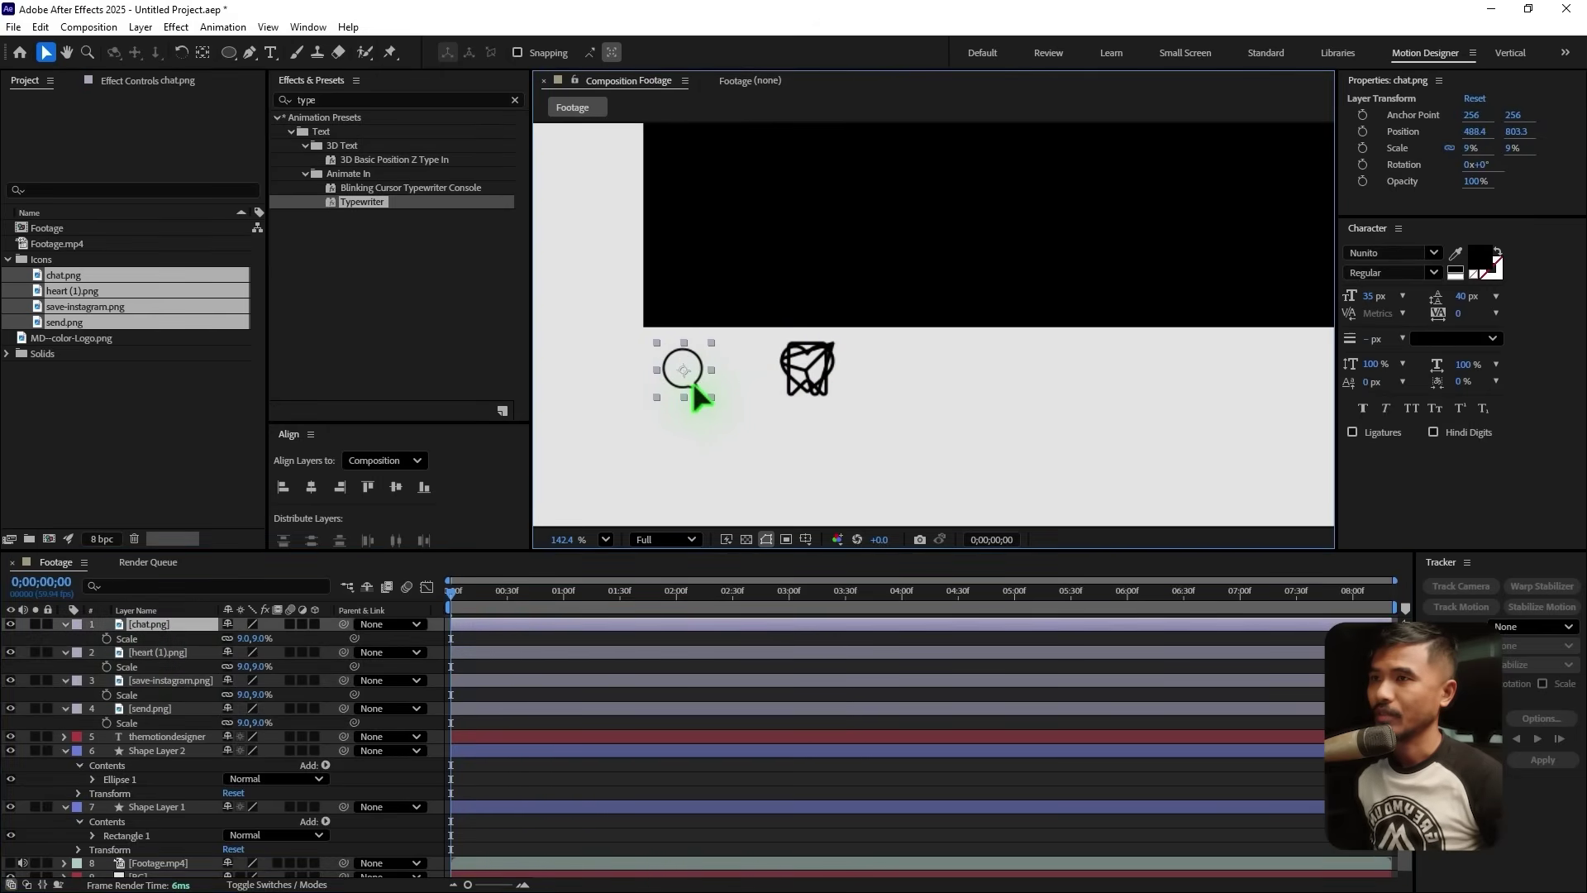
click(814, 385)
drag(830, 393, 958, 379)
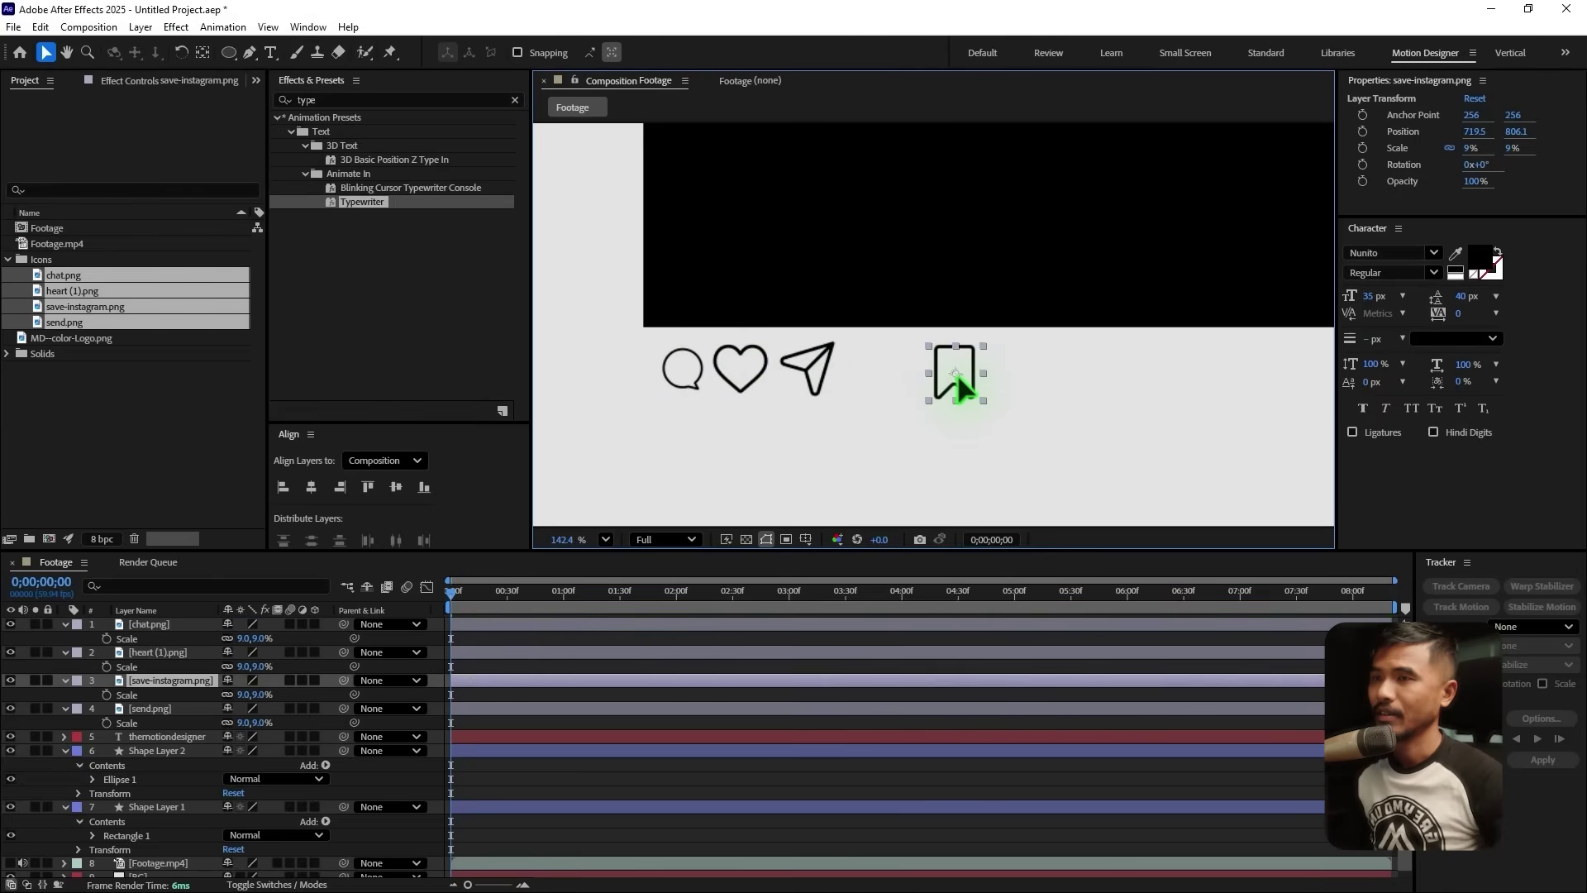
Arrange the icons in the order heart, chat, send below the rectangle's lower-left corner, enlarging the chat icon to 10.4%
mouse_move(697, 393)
mouse_down()
mouse_move(810, 389)
mouse_move(682, 382)
mouse_up()
mouse_move(812, 380)
mouse_down()
mouse_move(762, 381)
mouse_move(847, 381)
mouse_move(773, 372)
mouse_move(802, 400)
mouse_up()
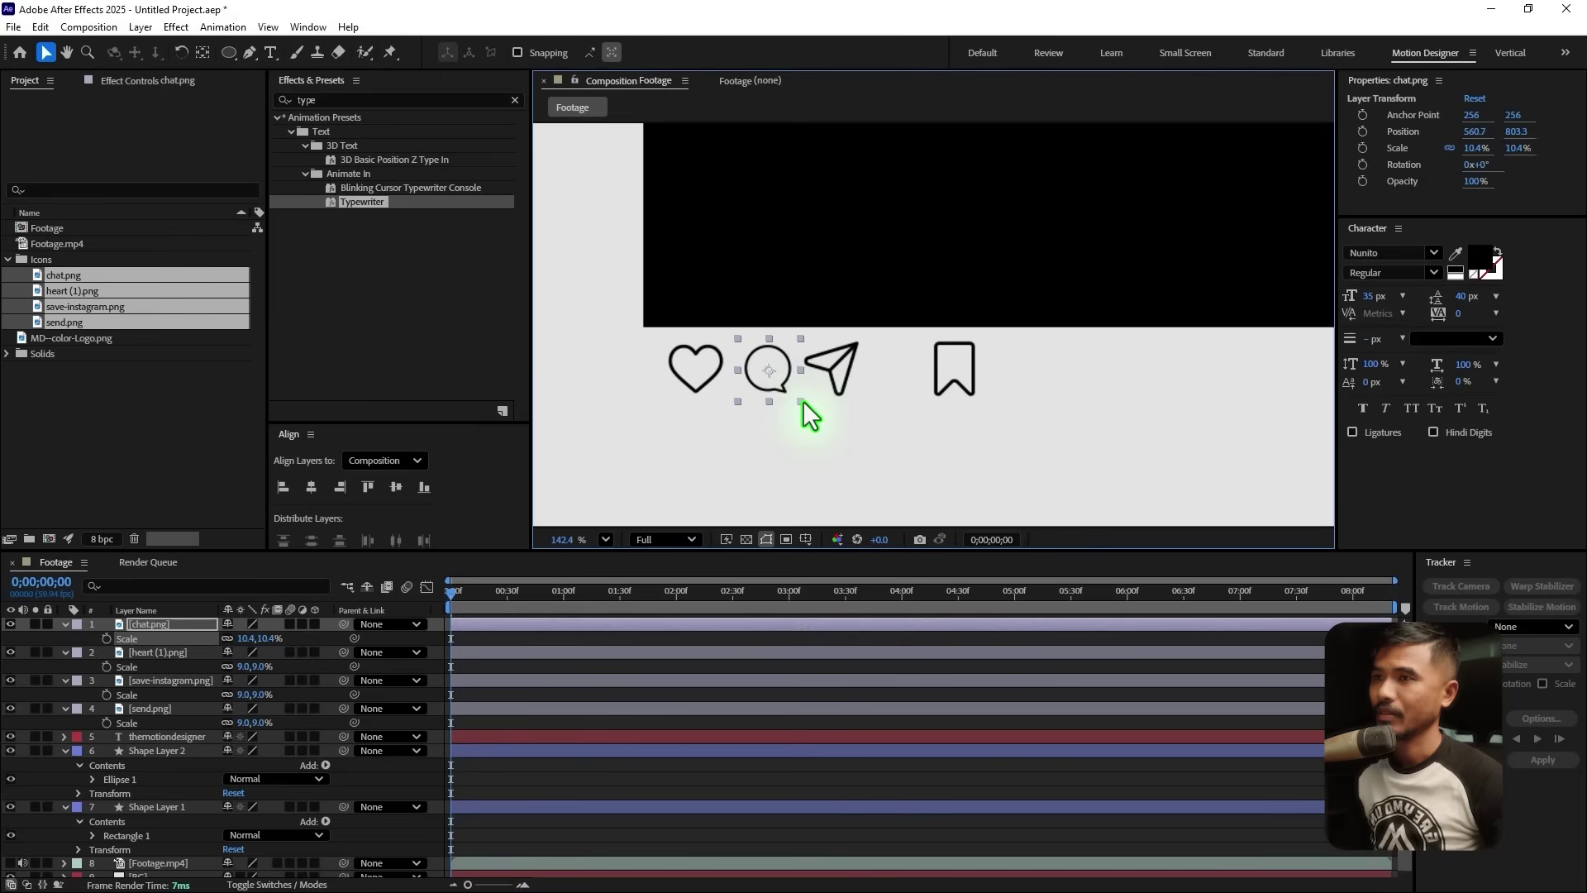
click(838, 377)
Move the save icon below the rectangle's lower-right corner, to about 1413.5, 803.3
scroll(1001, 379, down, 4)
drag(1131, 394, 771, 374)
key(v)
drag(620, 364, 1196, 361)
drag(798, 396, 1127, 425)
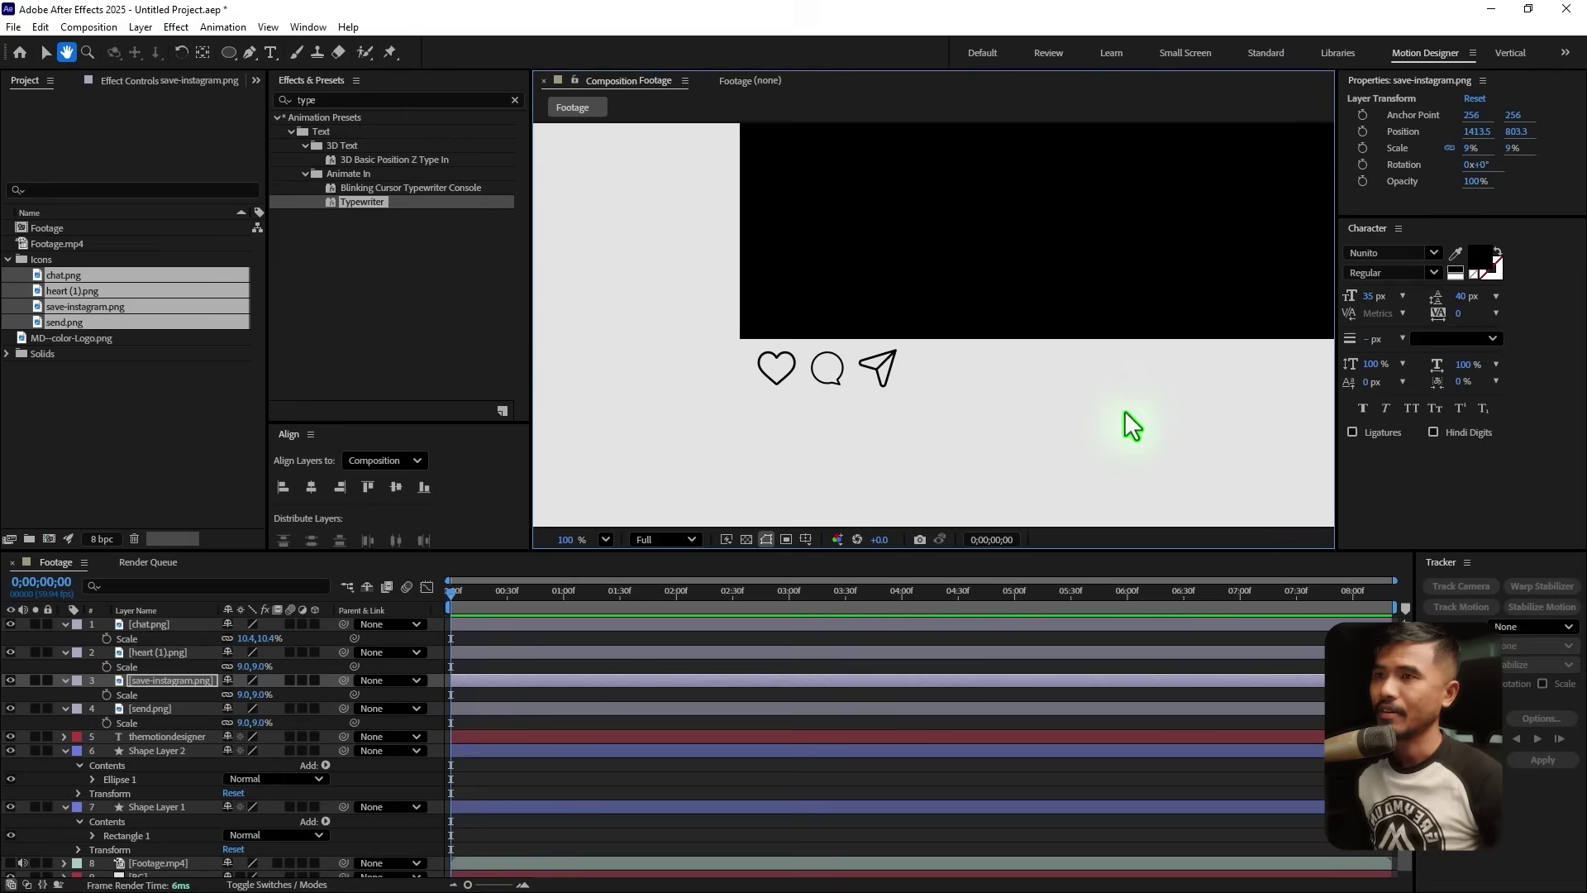
Widen the gap between the heart, chat and send icons and distribute the three evenly horizontally
click(880, 368)
click(825, 368)
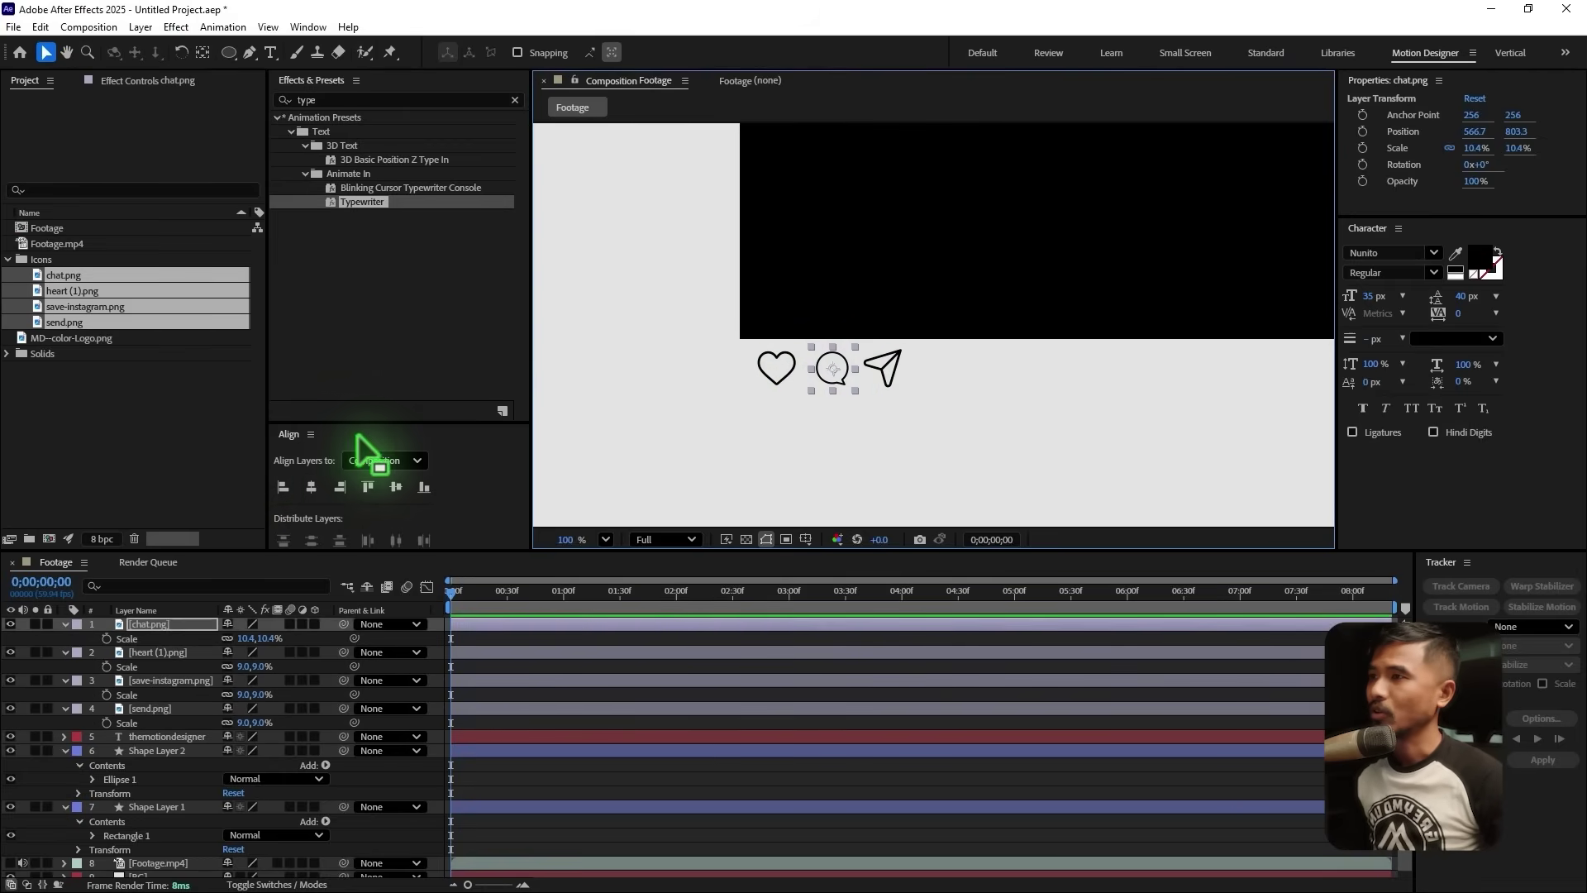
drag(369, 423, 369, 375)
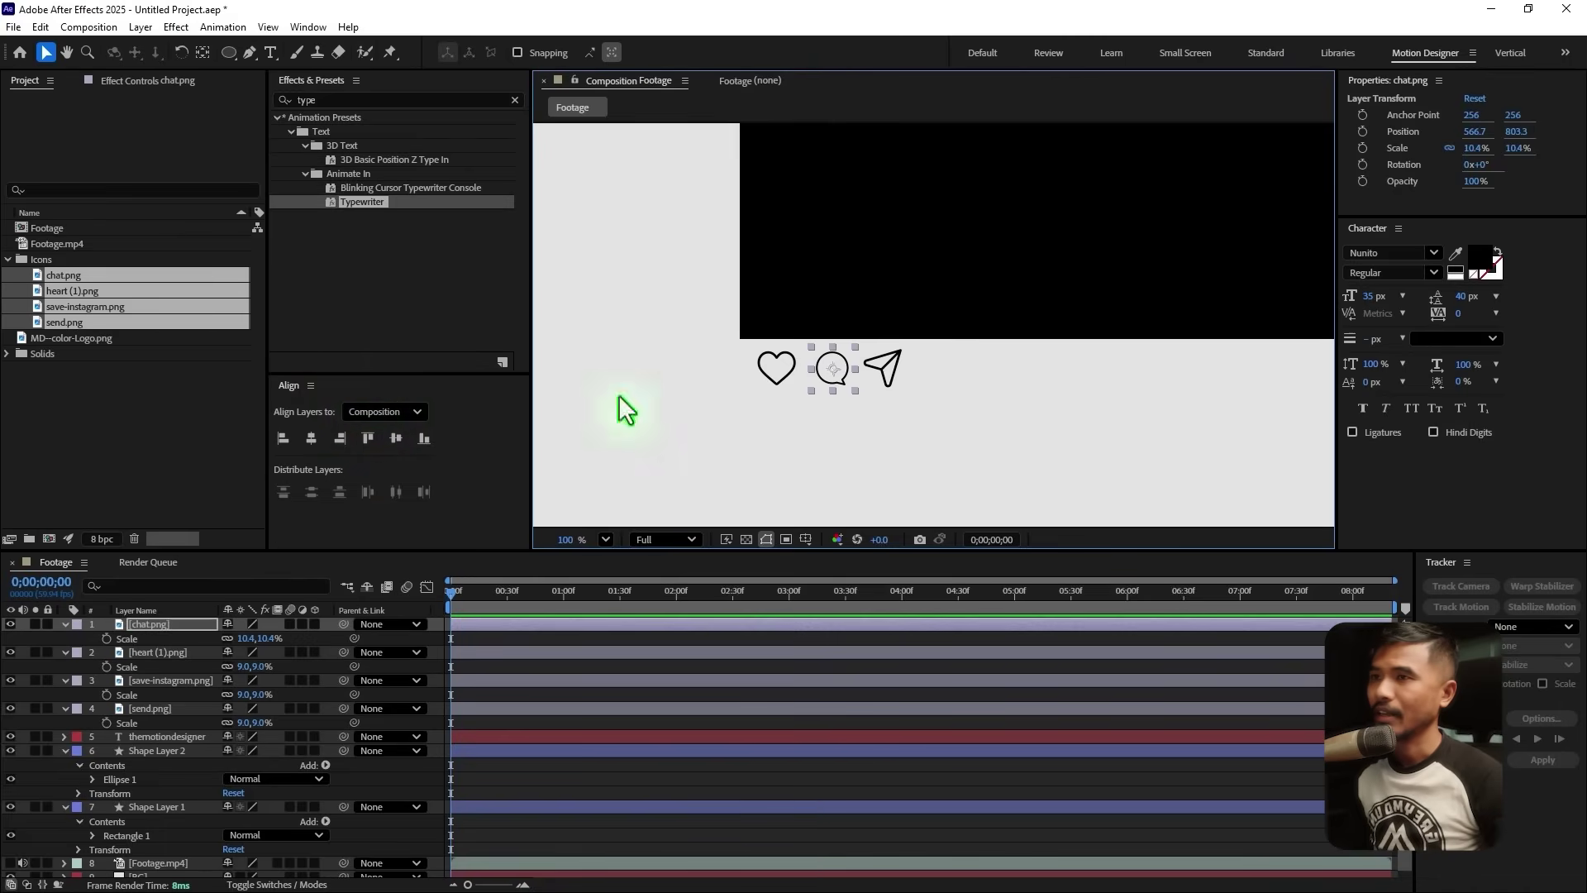
click(781, 374)
shift+click(829, 377)
shift+click(897, 382)
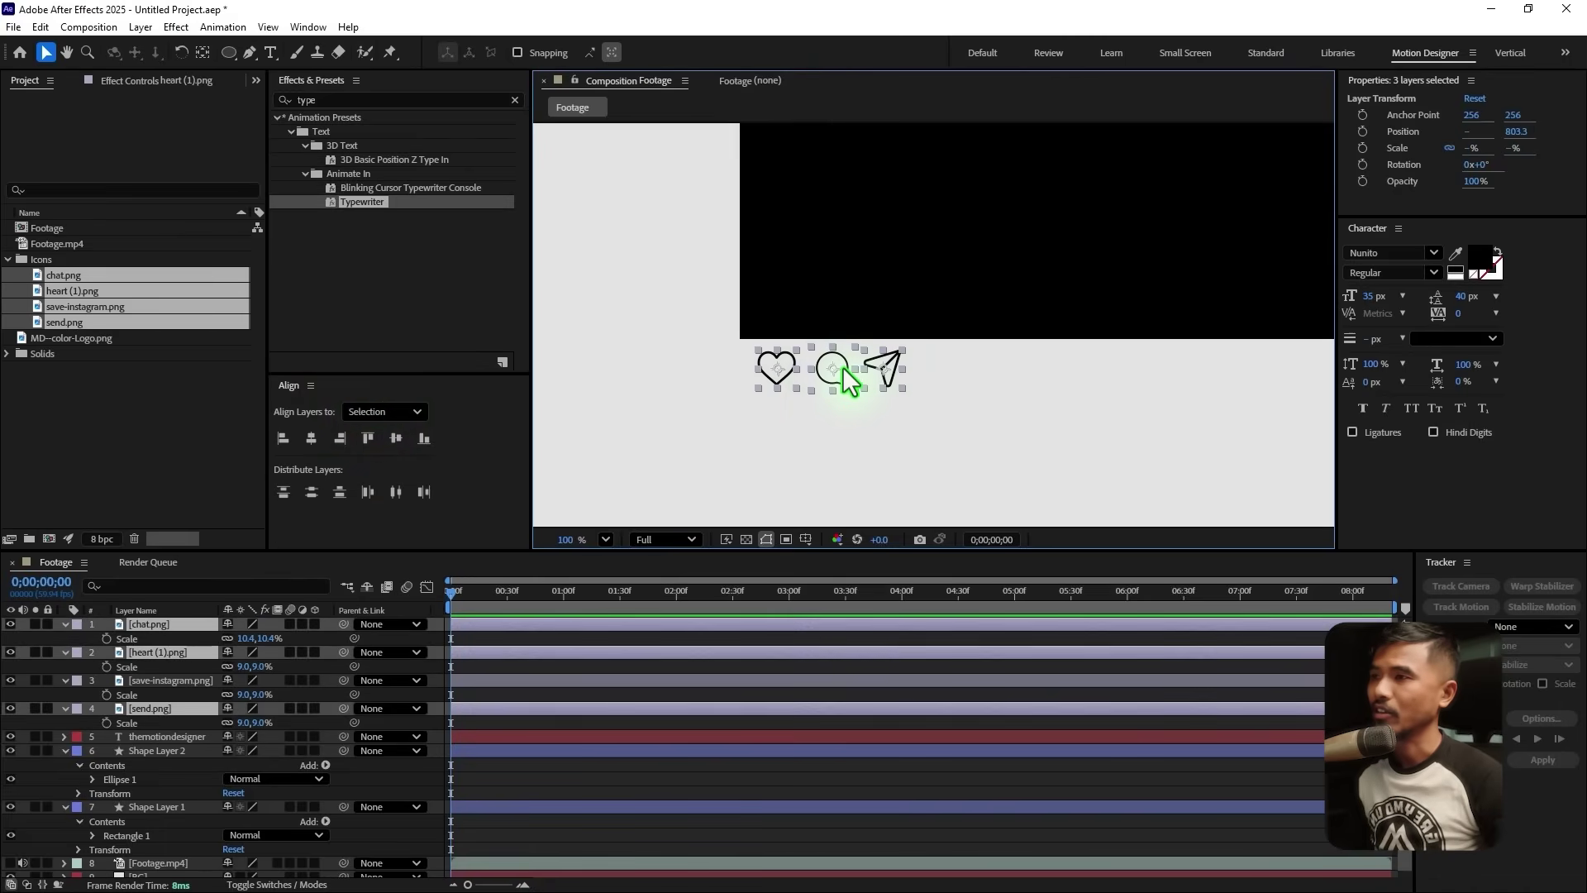
click(397, 493)
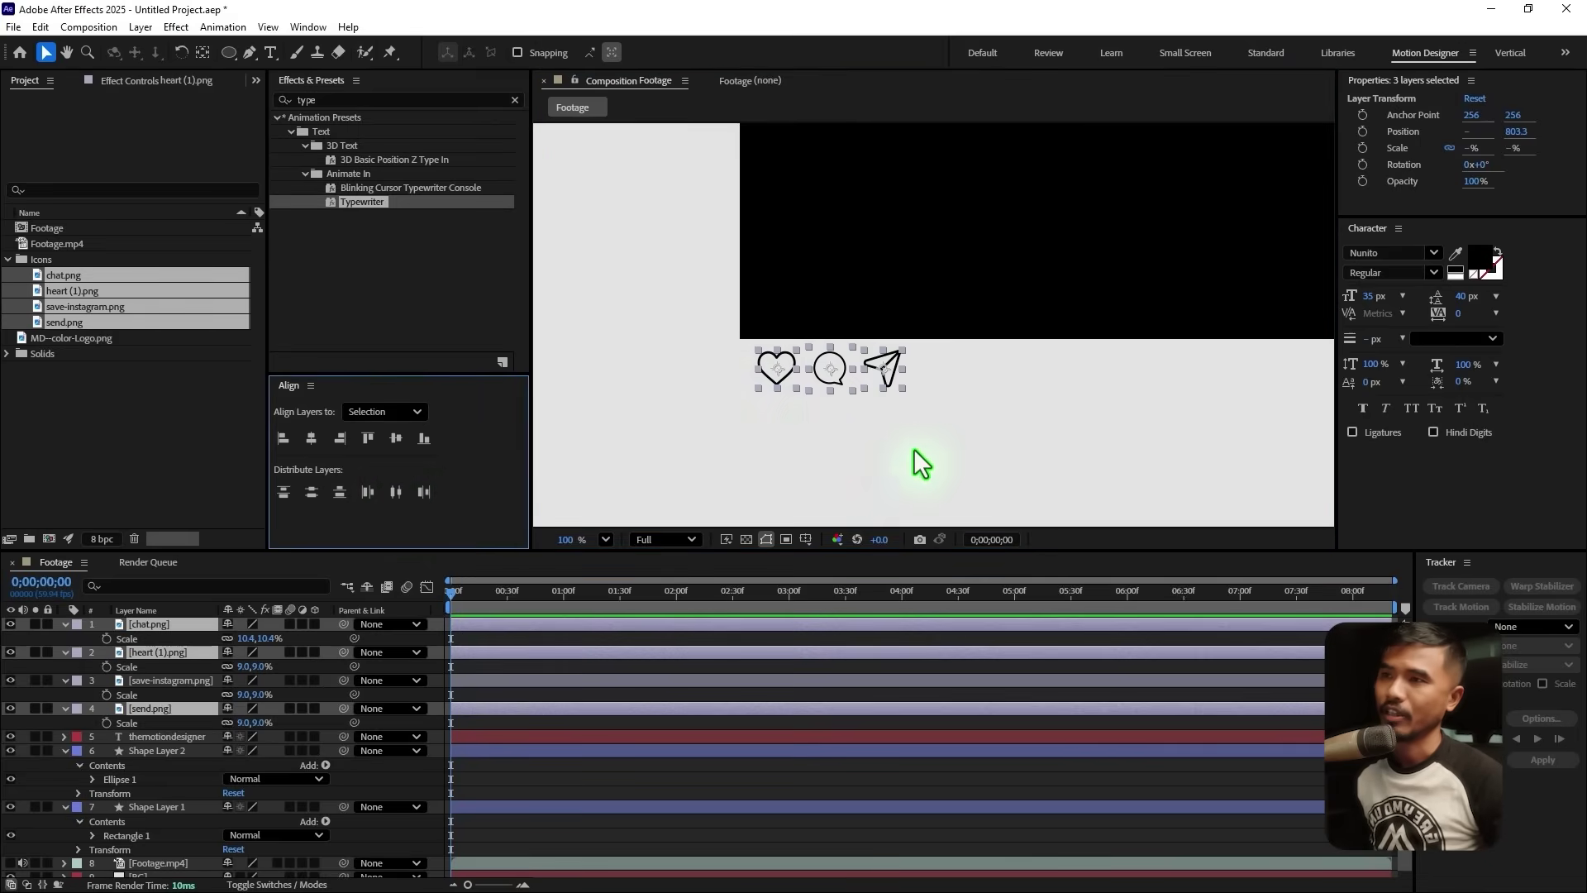
Collapse the open properties of the four icon layers and the profile circle's shape layer in the timeline
click(664, 393)
scroll(918, 424, down, 2)
key(h)
drag(932, 429, 977, 469)
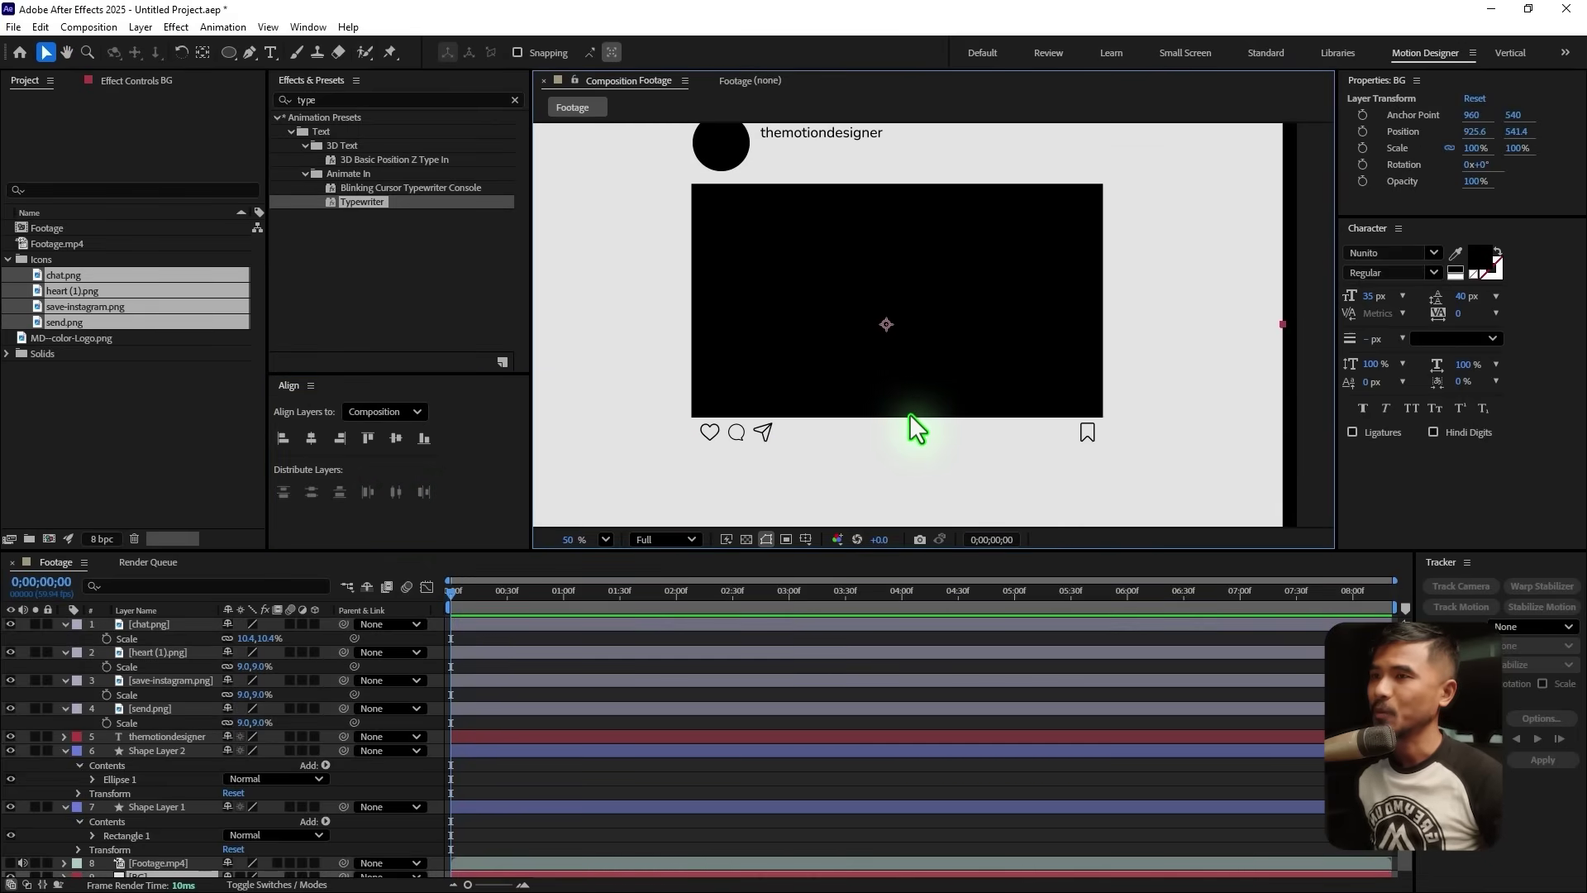
click(157, 625)
shift+click(157, 653)
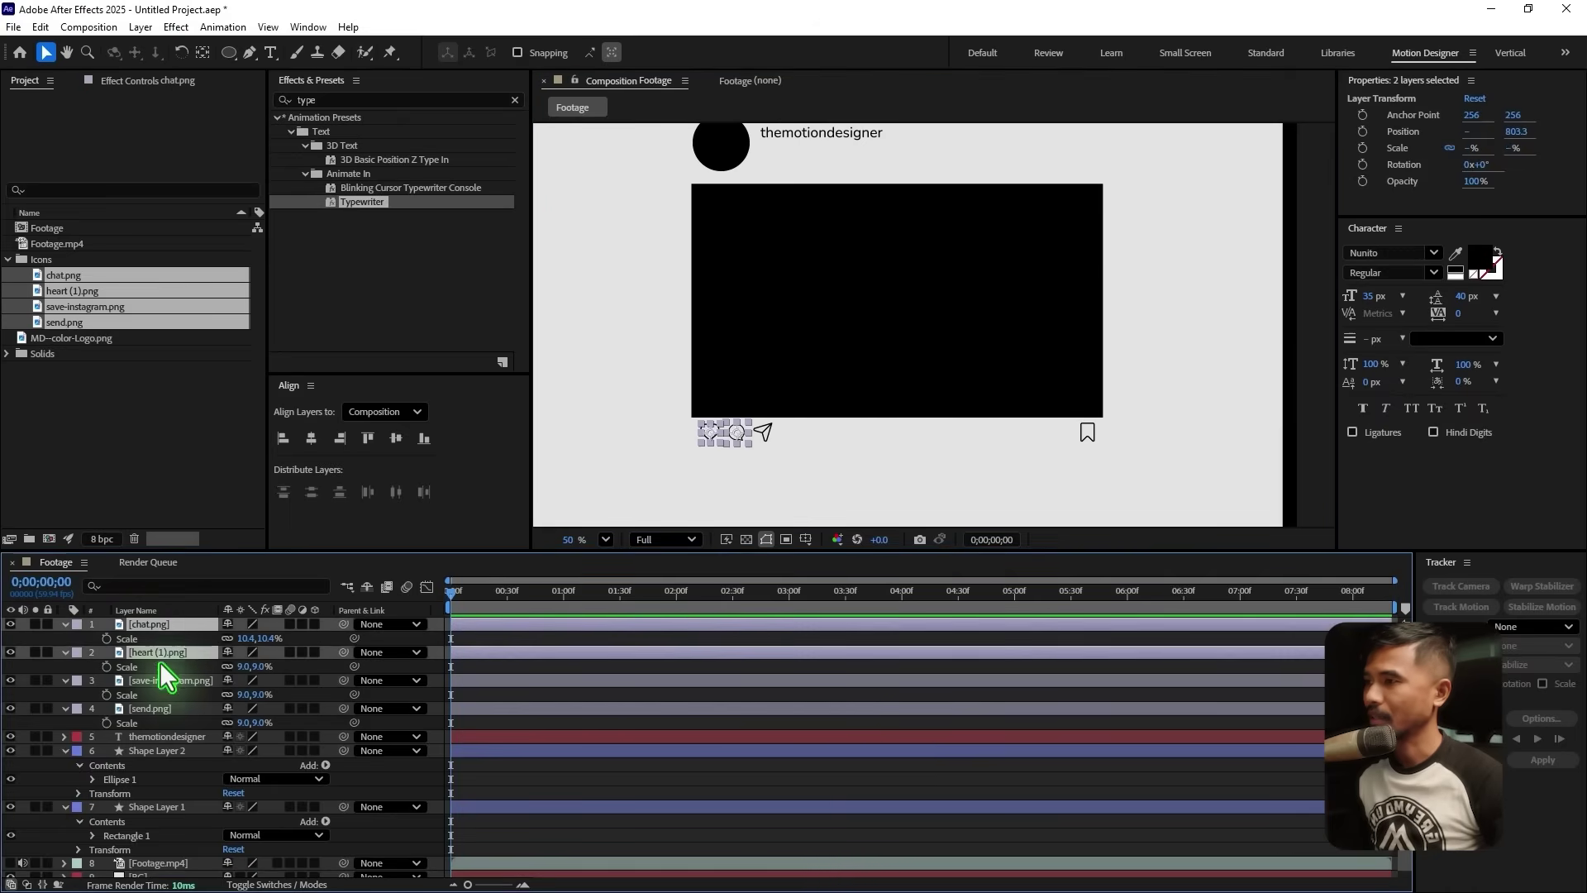
shift+click(156, 682)
click(65, 622)
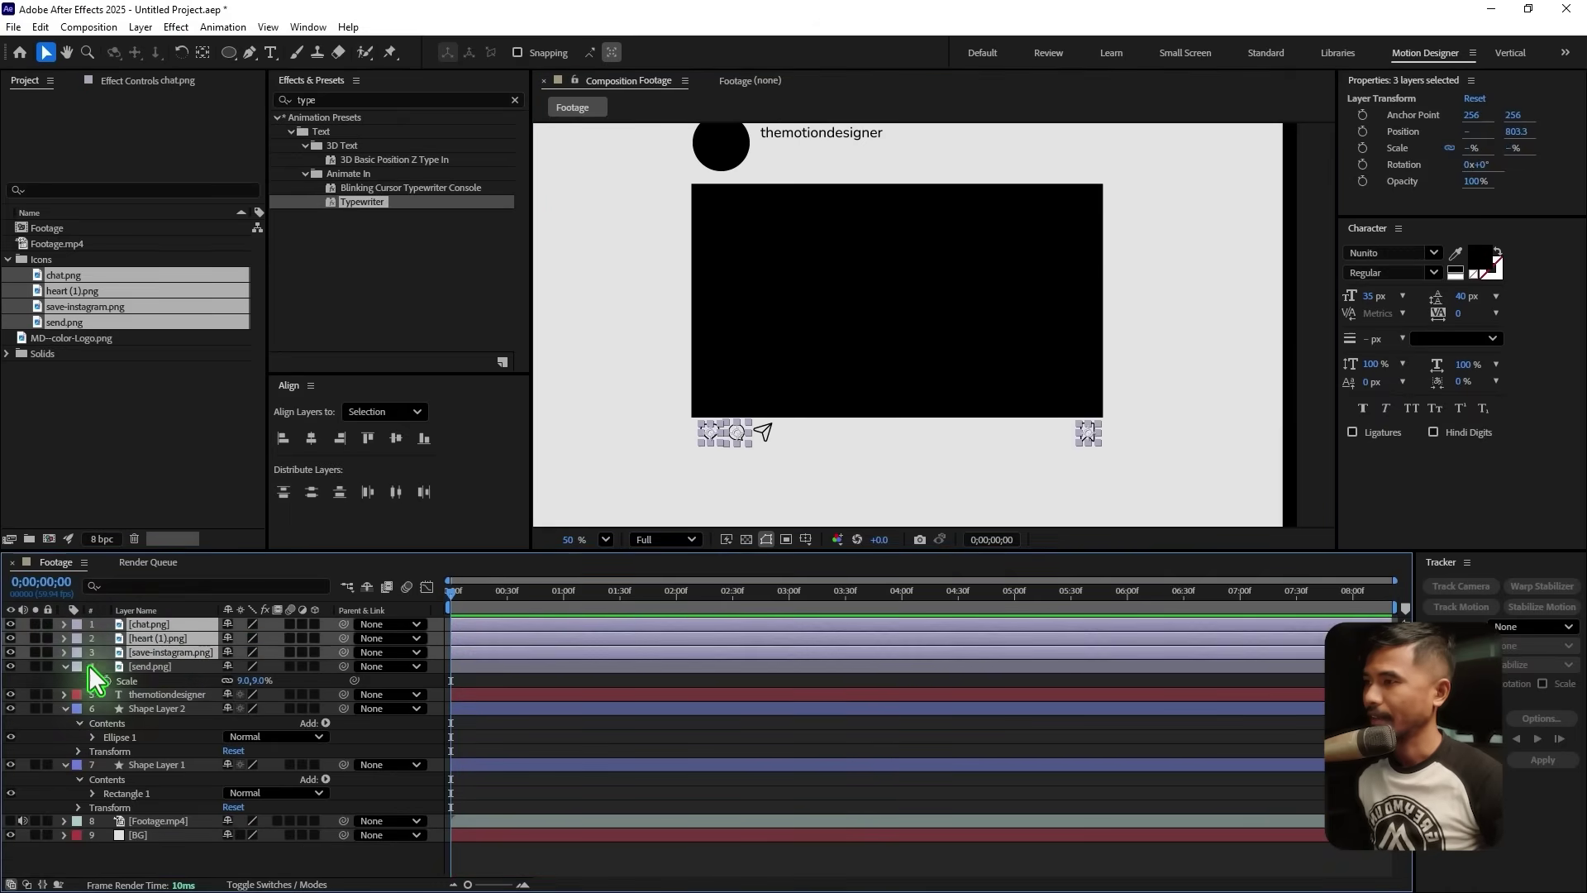
click(65, 666)
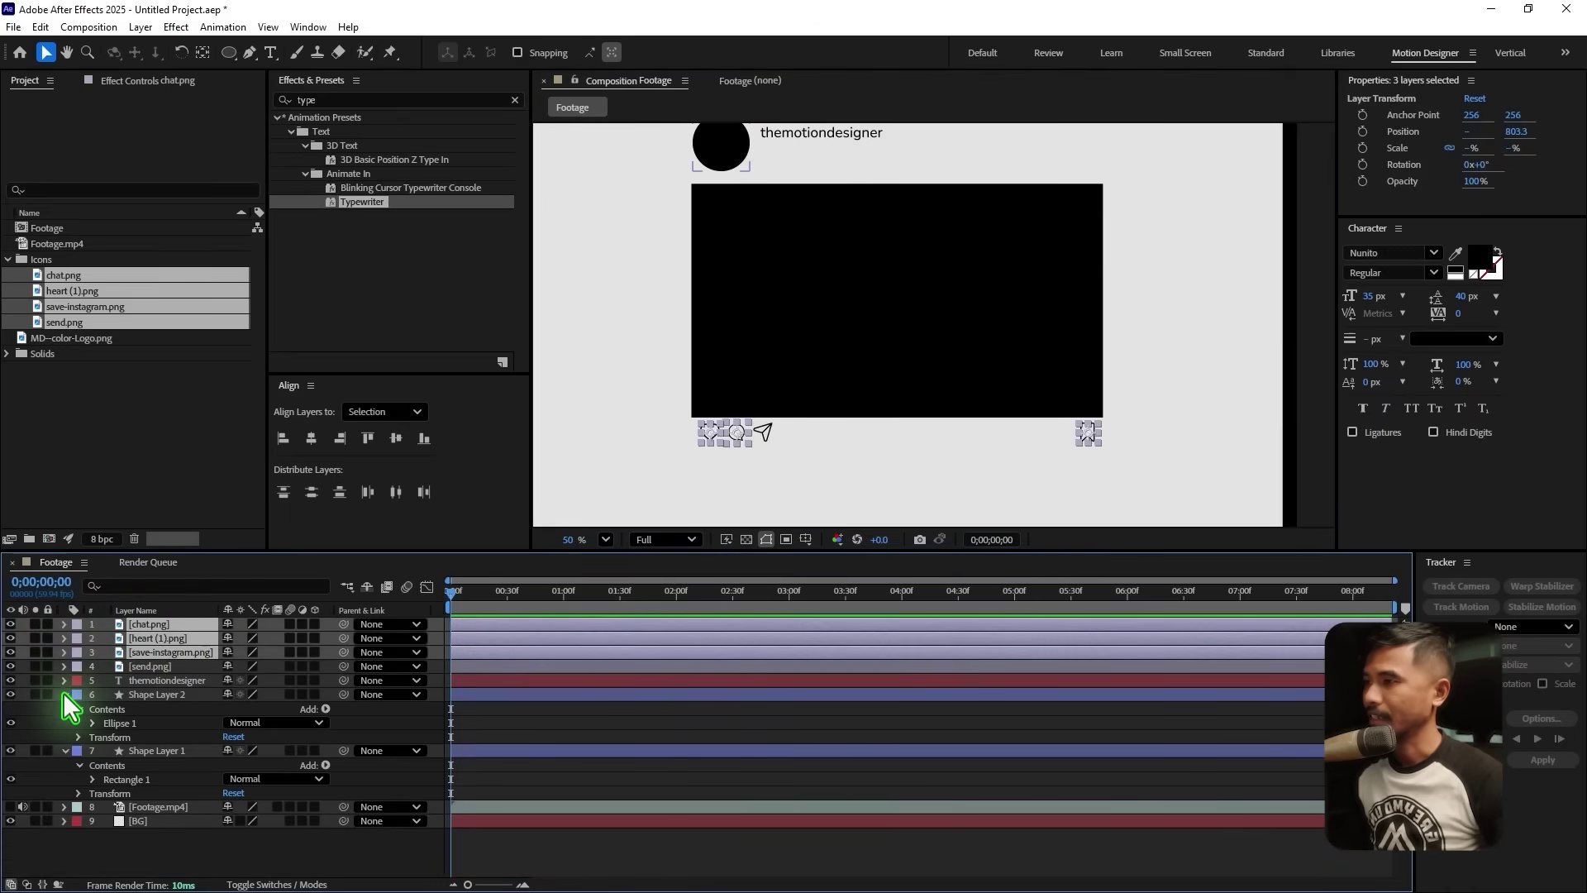
click(64, 694)
Rename the rectangle's shape layer as "main mask"
click(147, 711)
key(Return)
text(main box)
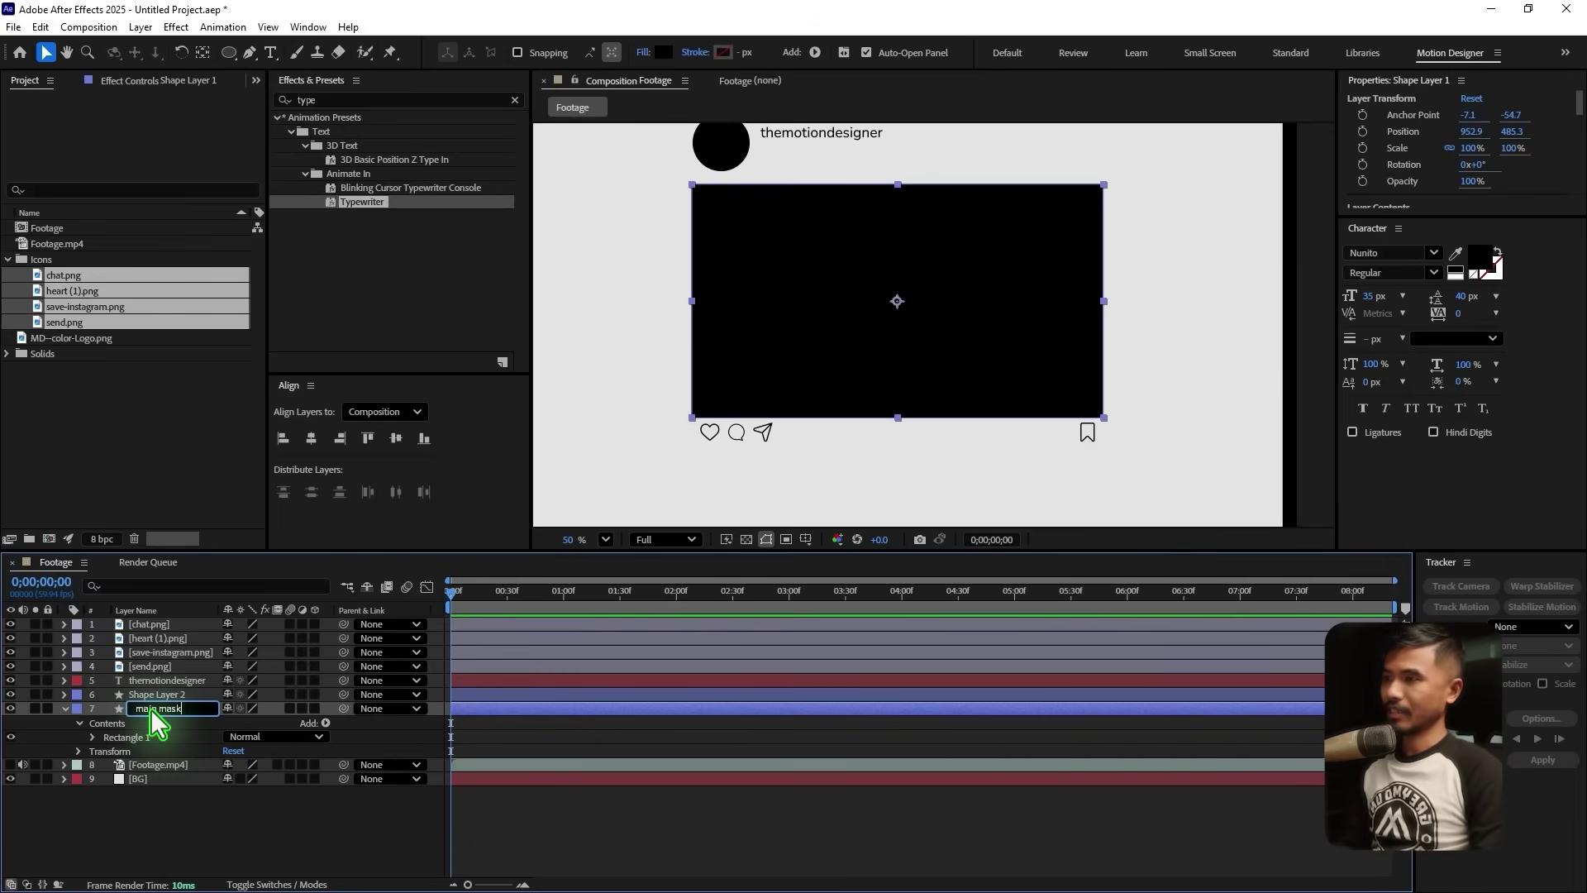
key(Return)
Rename the profile circle's shape layer as "DP" and collapse the main mask layer's properties
click(151, 691)
key(Return)
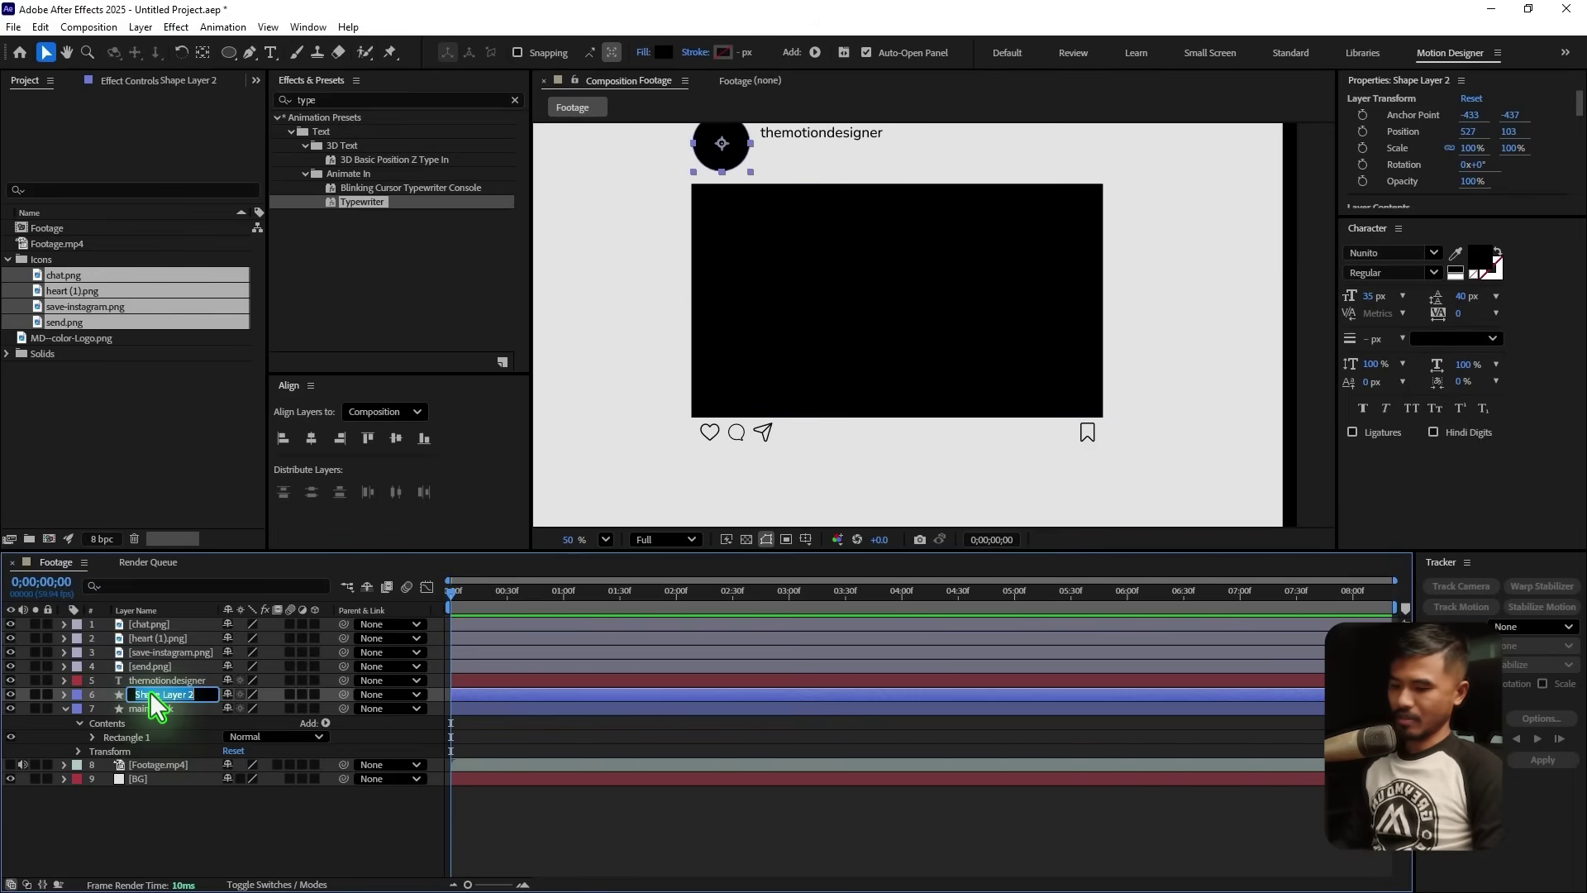
text(DP)
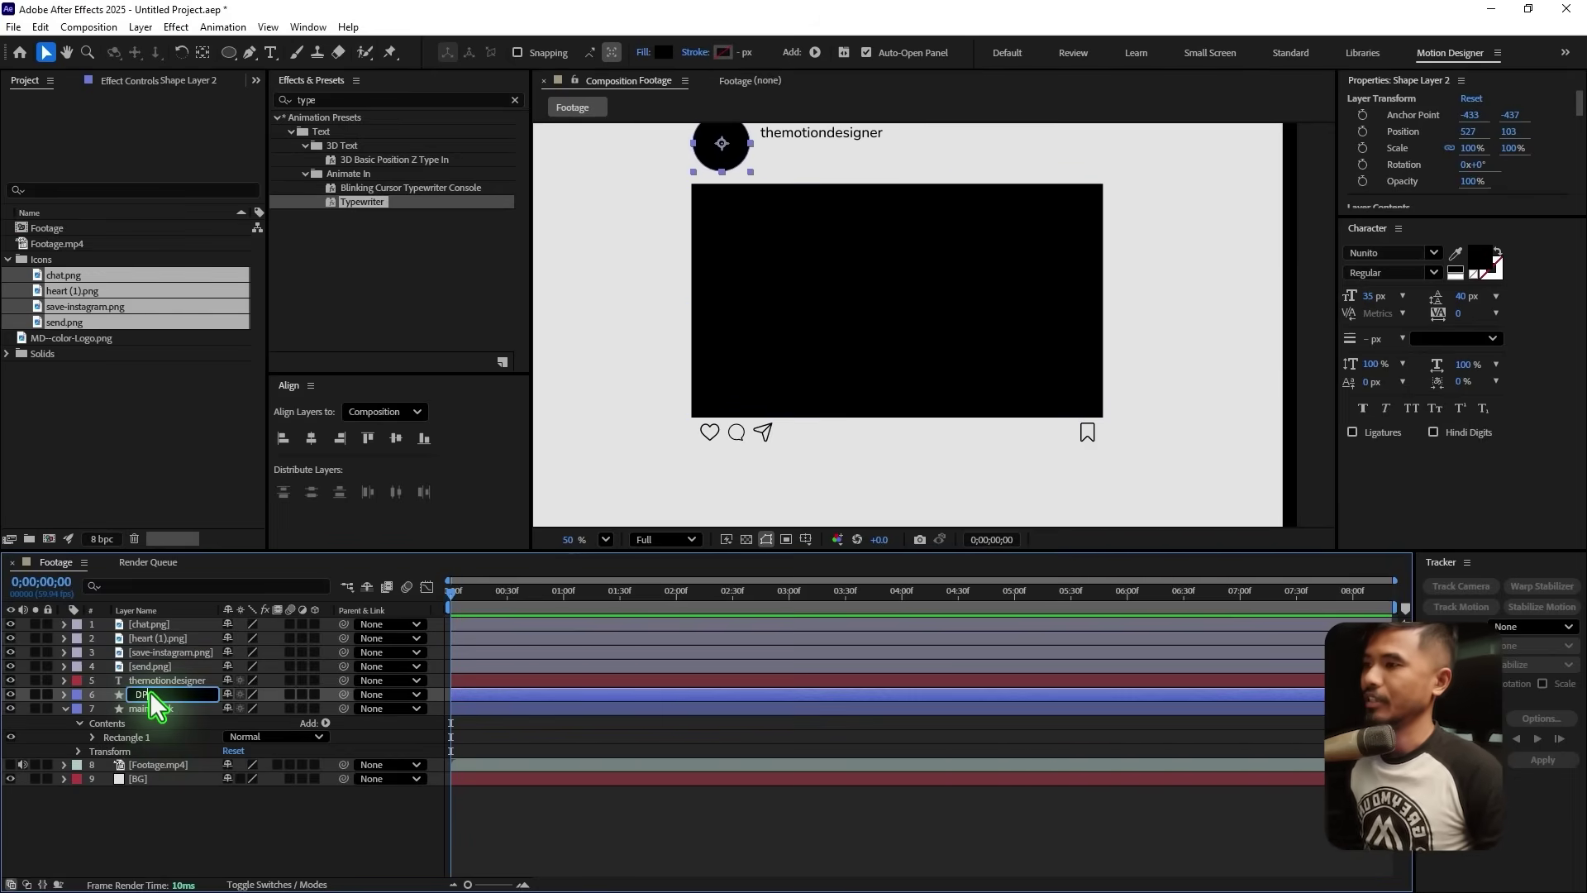
key(Return)
click(205, 791)
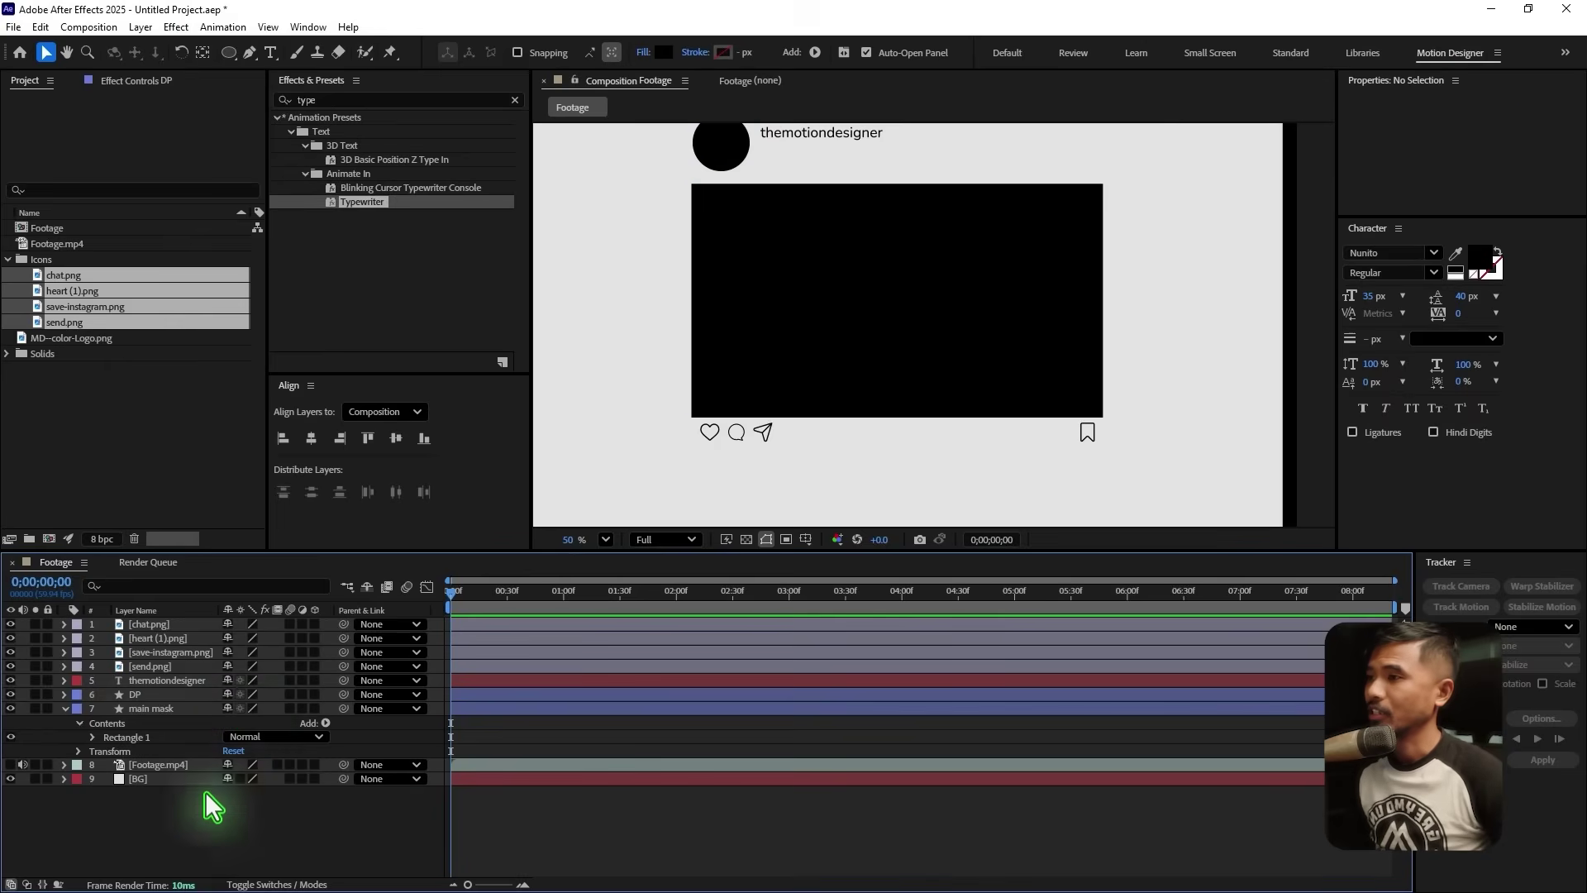
click(64, 708)
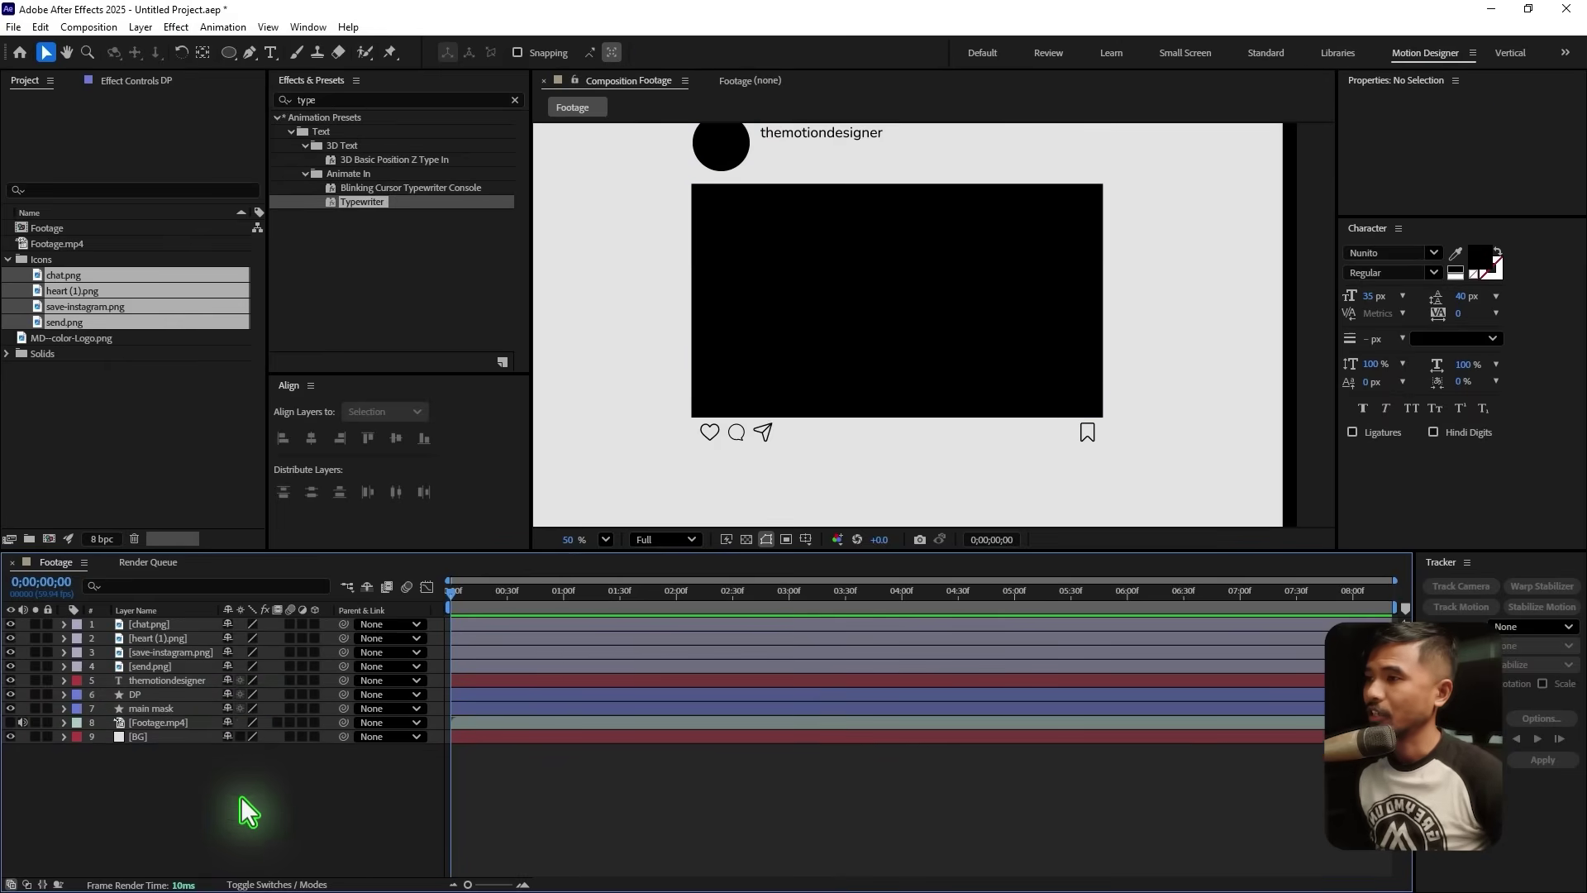
Draw a tiny black circle with the Ellipse tool just below the middle of the rectangle's lower edge
click(229, 52)
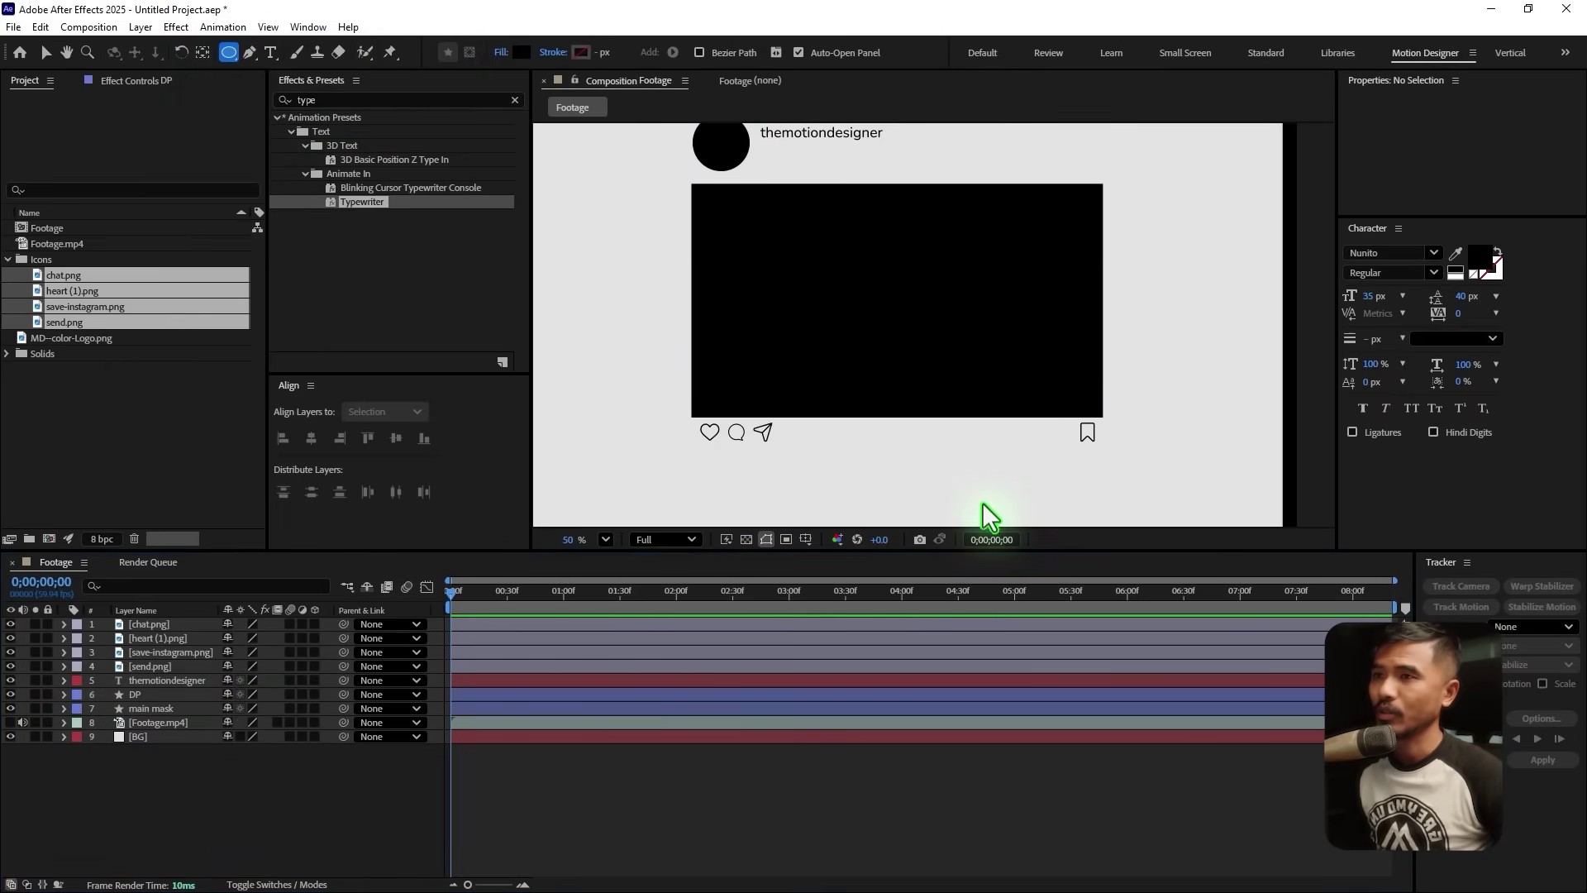
scroll(910, 463, up, 5)
click(938, 413)
drag(939, 414, 941, 417)
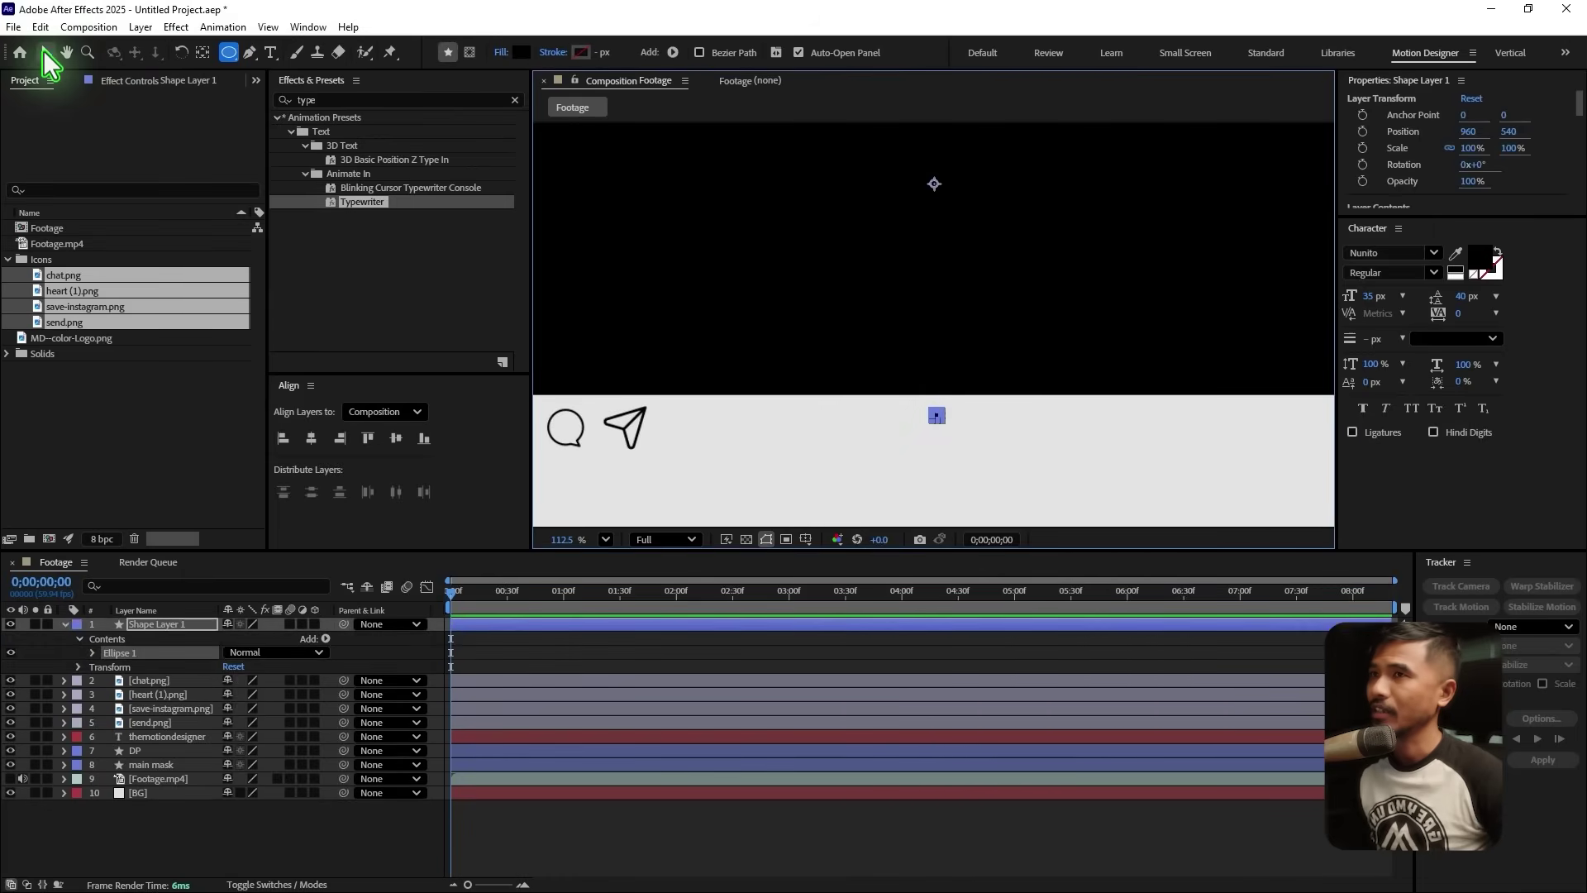
click(46, 53)
Move the new dot layer's anchor point to the centre of the dot, at about 2.2, 248.9
click(183, 624)
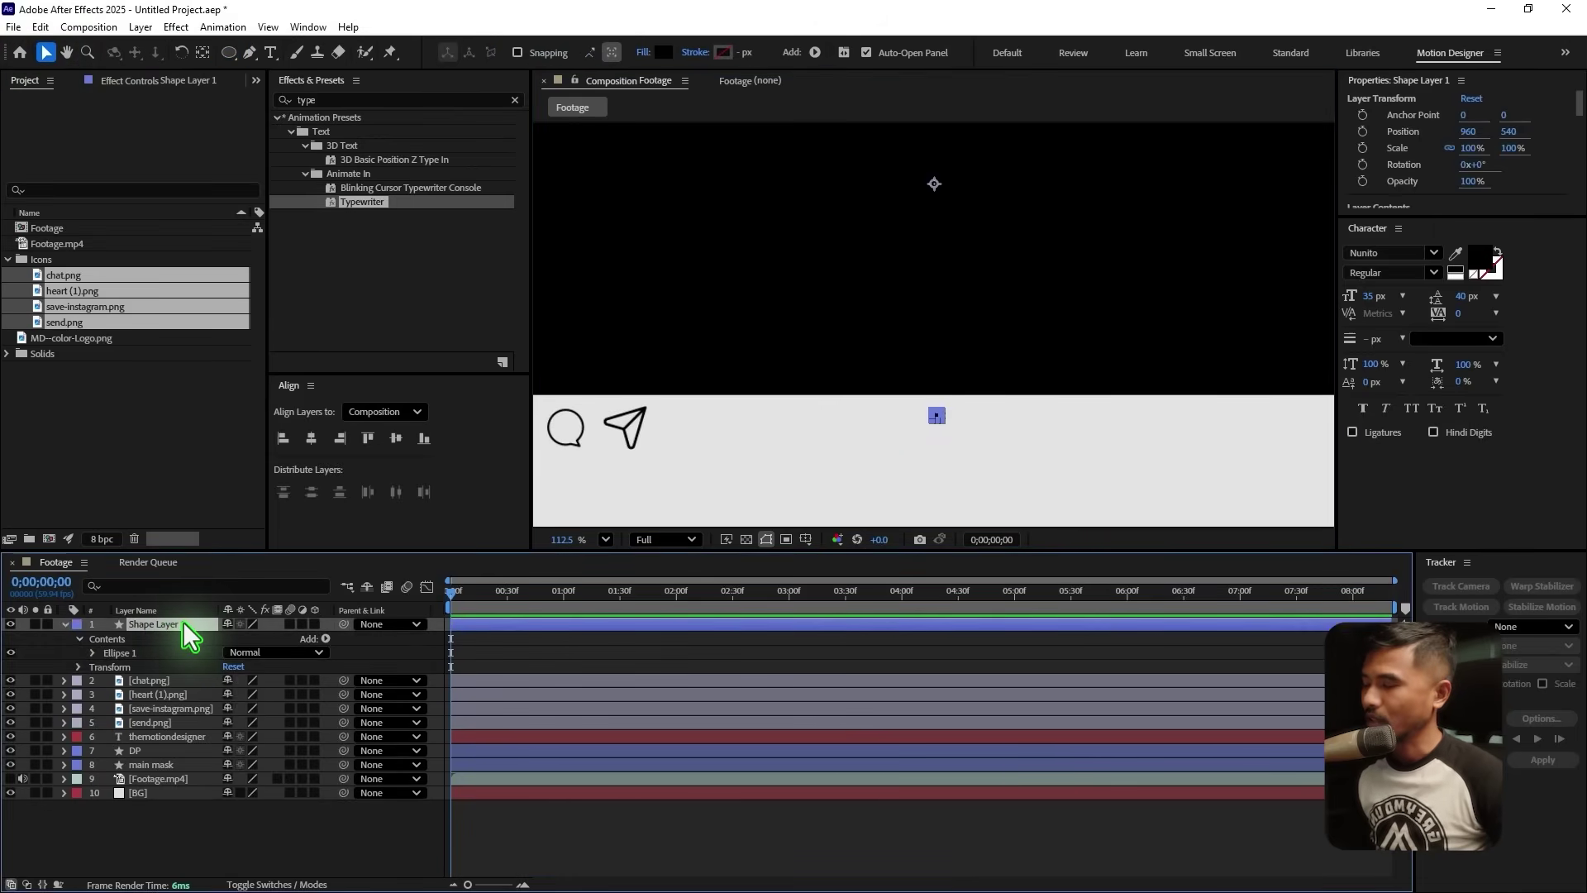
click(202, 52)
drag(995, 197, 974, 427)
scroll(966, 425, up, 4)
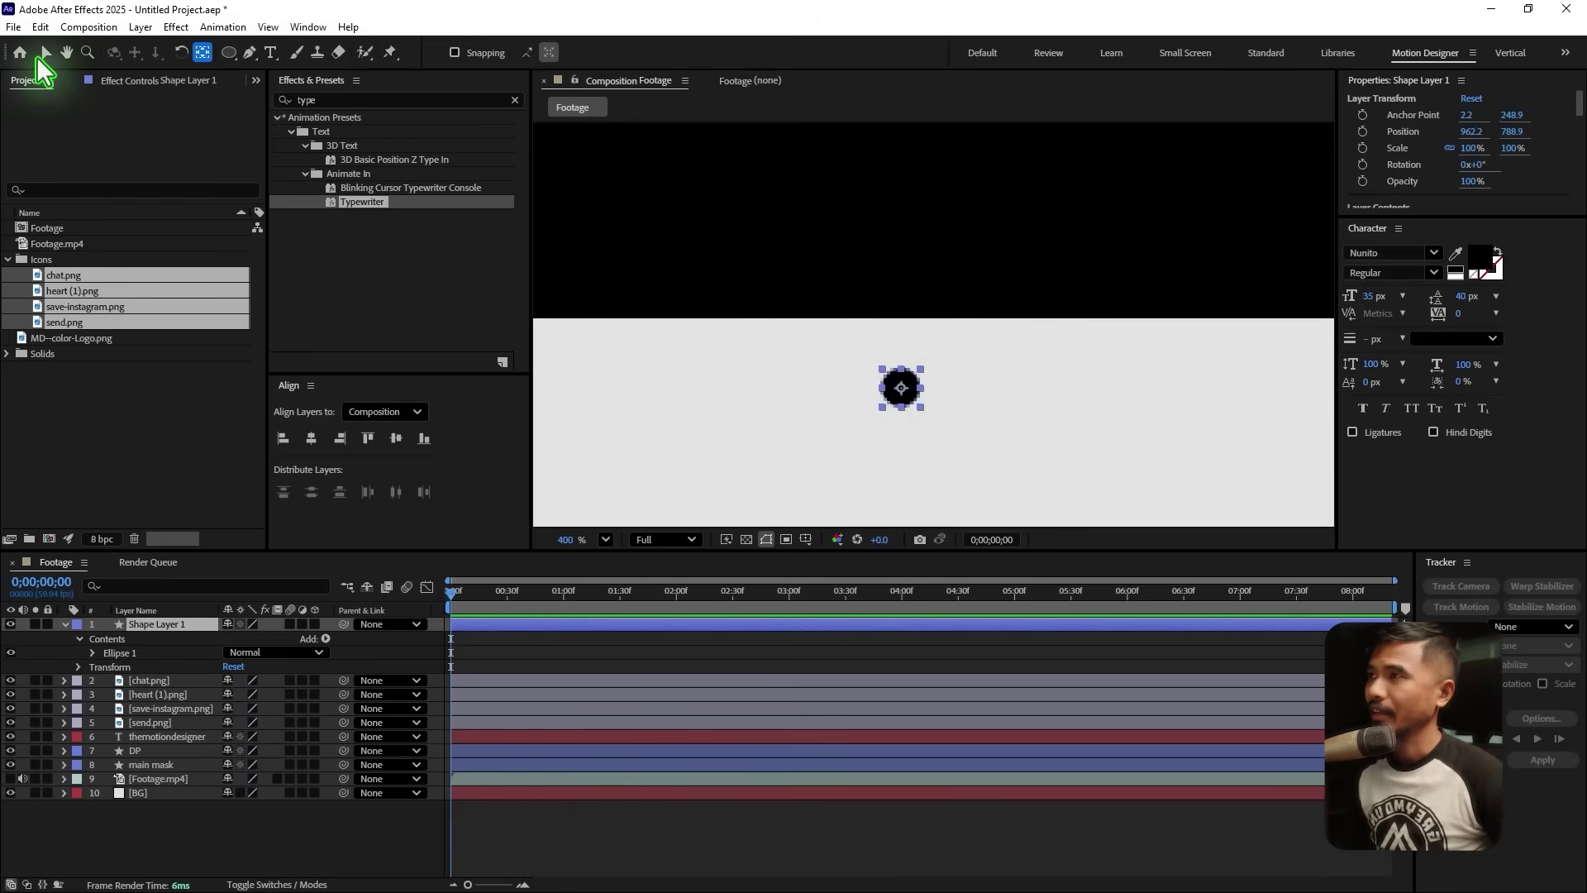
click(45, 52)
scroll(1034, 364, down, 5)
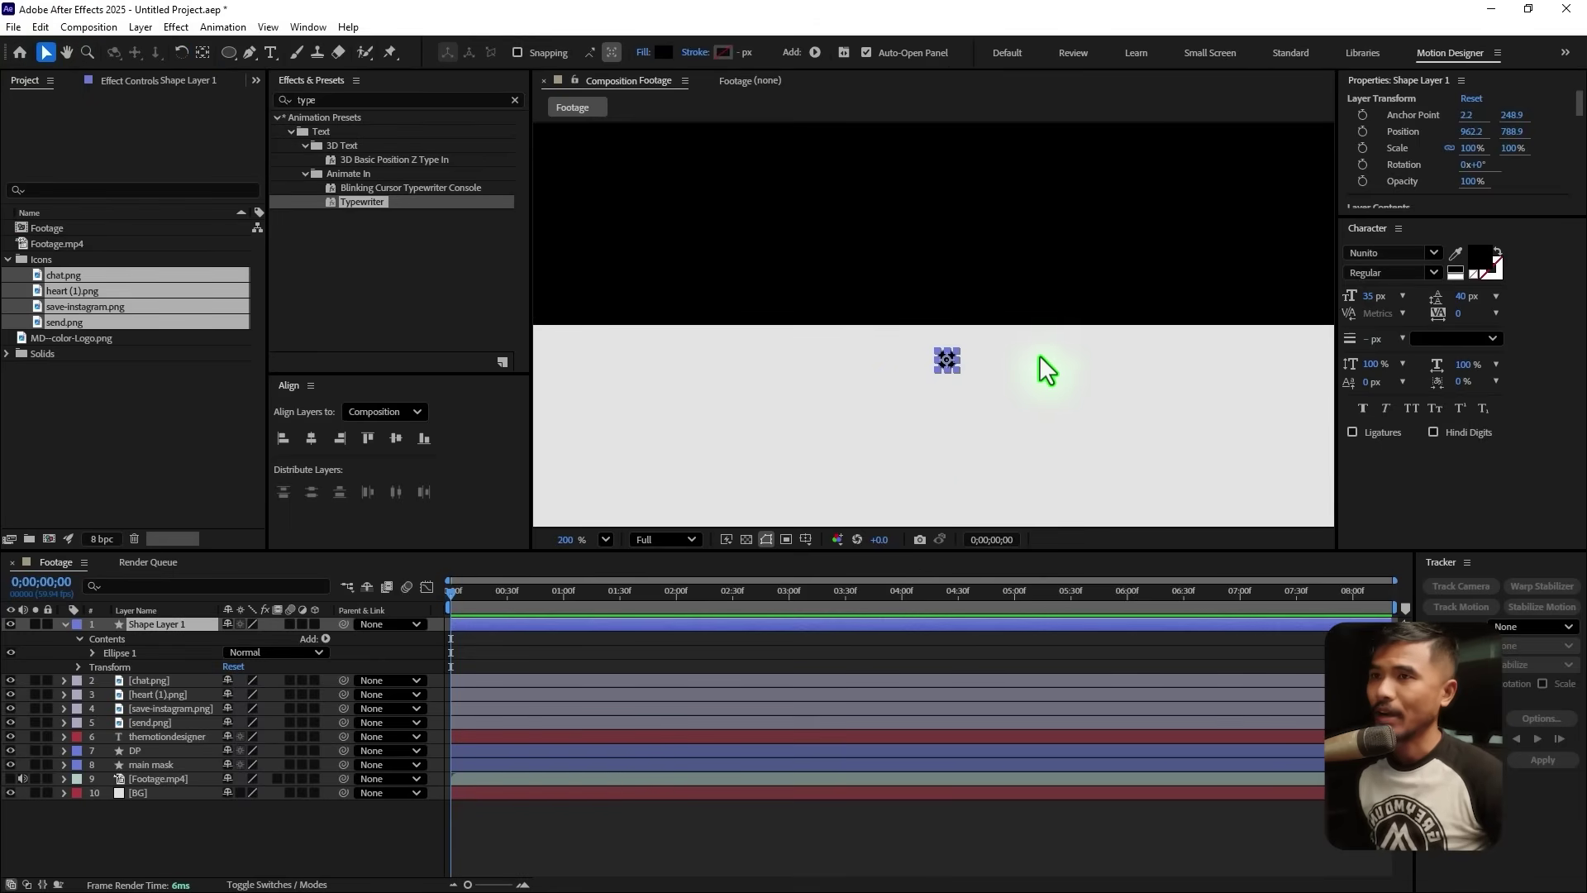
Centre the small dot horizontally in the composition
click(910, 829)
key(h)
drag(1063, 436, 967, 454)
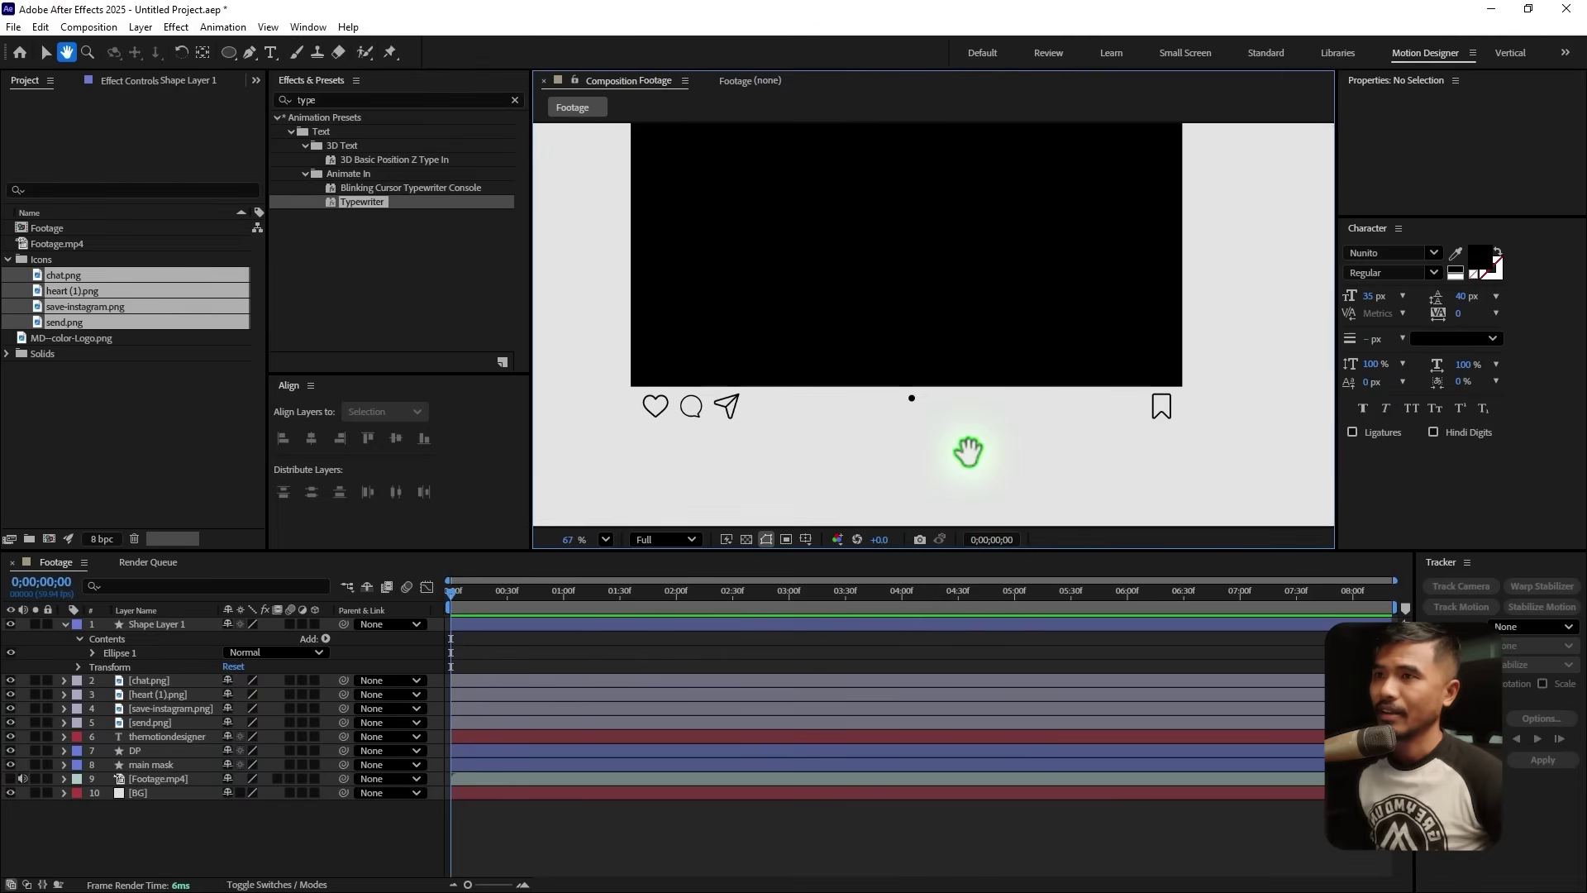
key(v)
scroll(879, 433, up, 3)
click(896, 359)
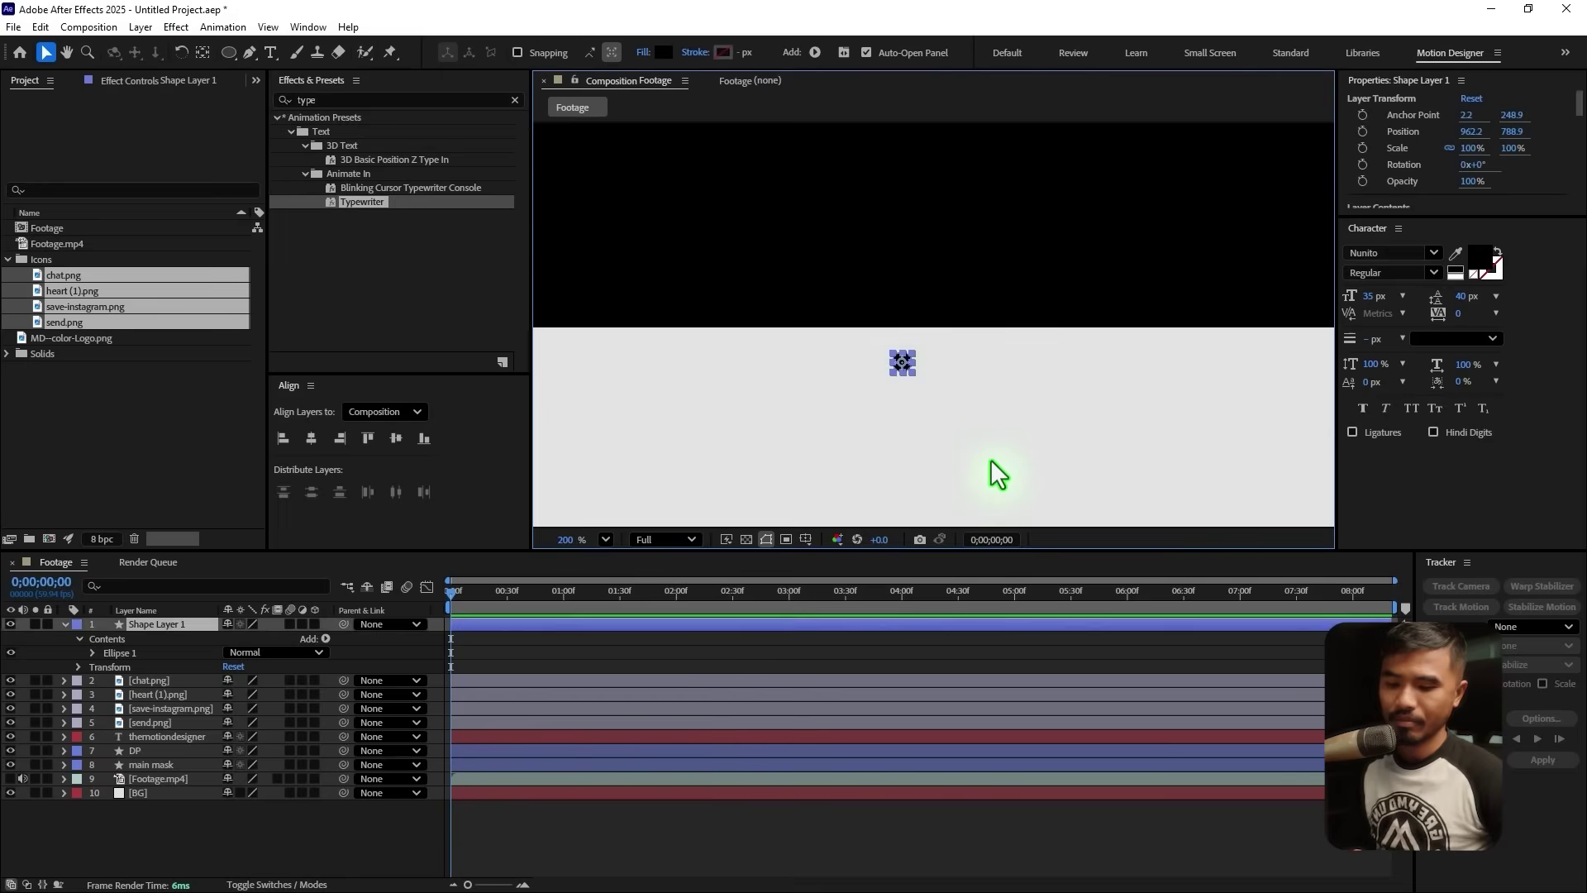
click(997, 467)
scroll(1007, 483, down, 4)
scroll(1008, 474, up, 4)
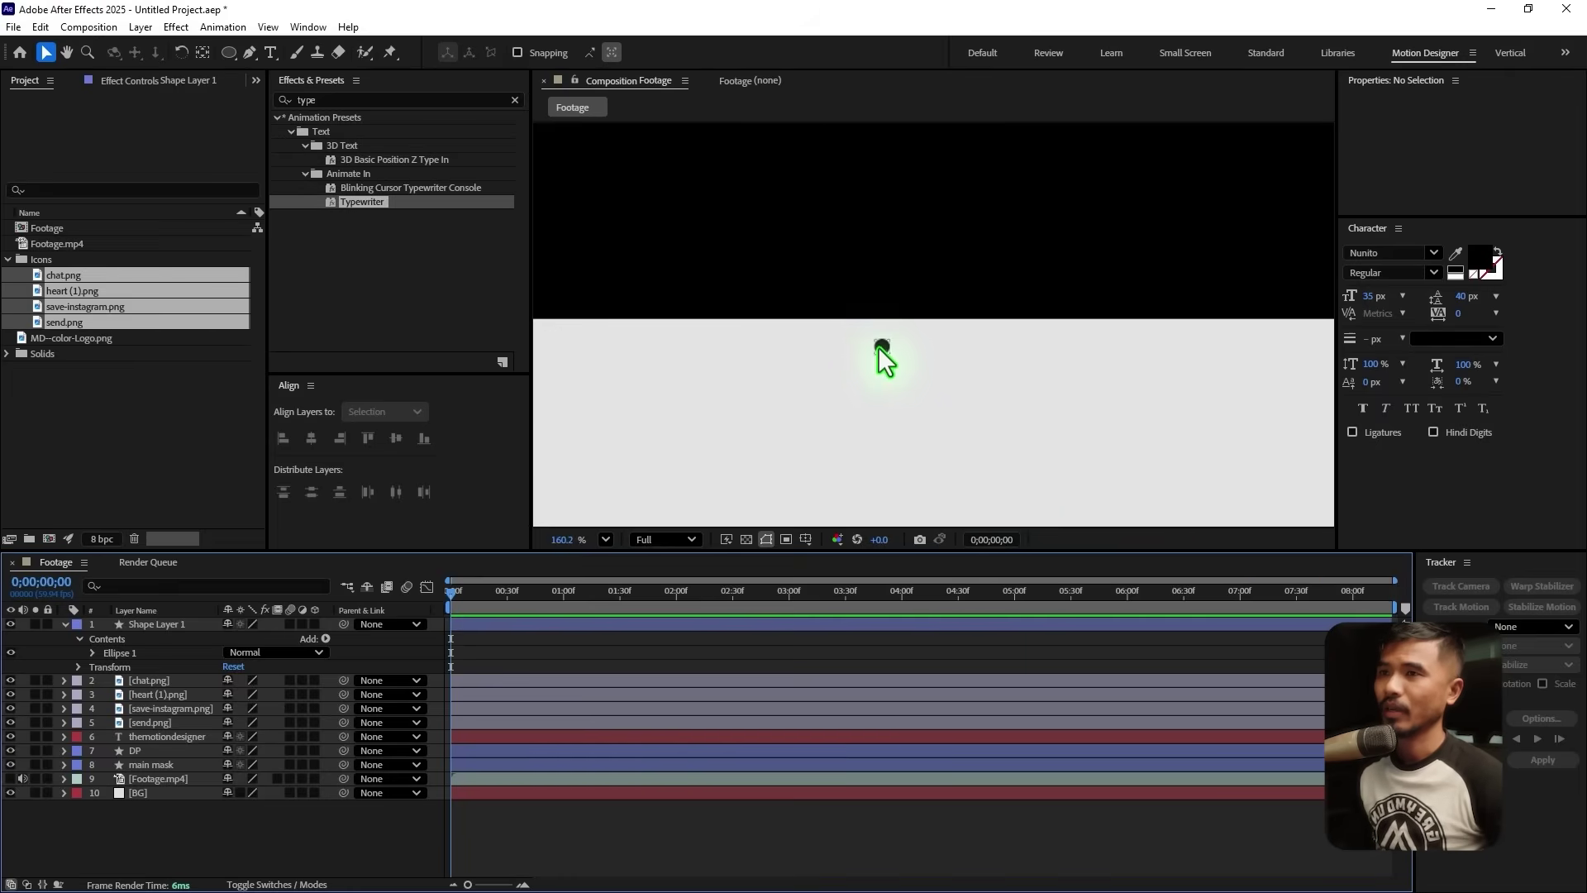
click(879, 347)
scroll(891, 360, up, 1)
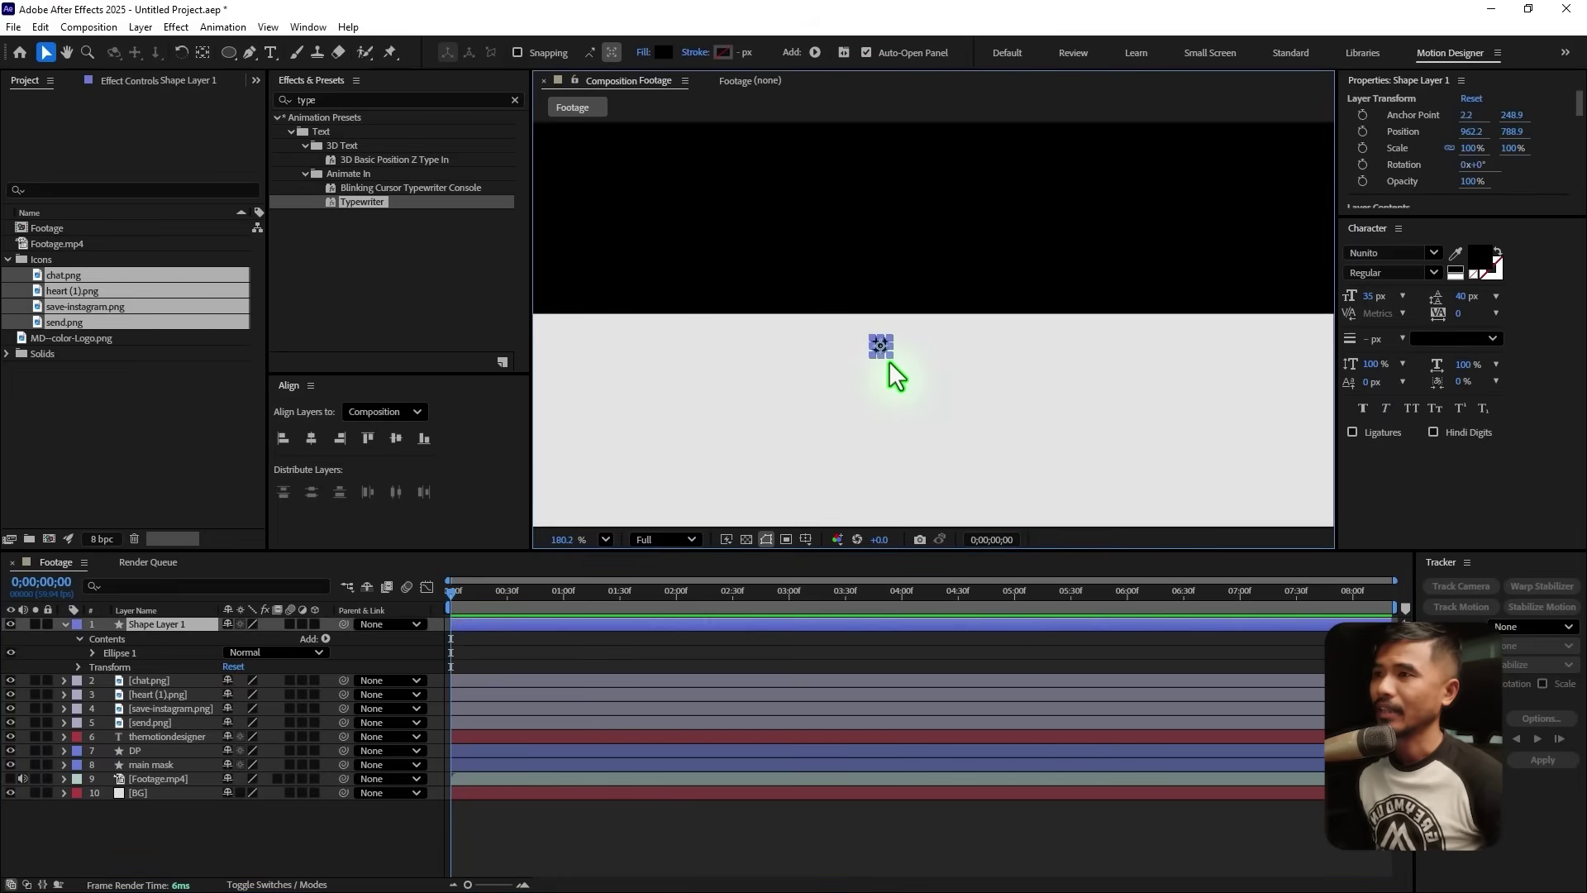
click(311, 438)
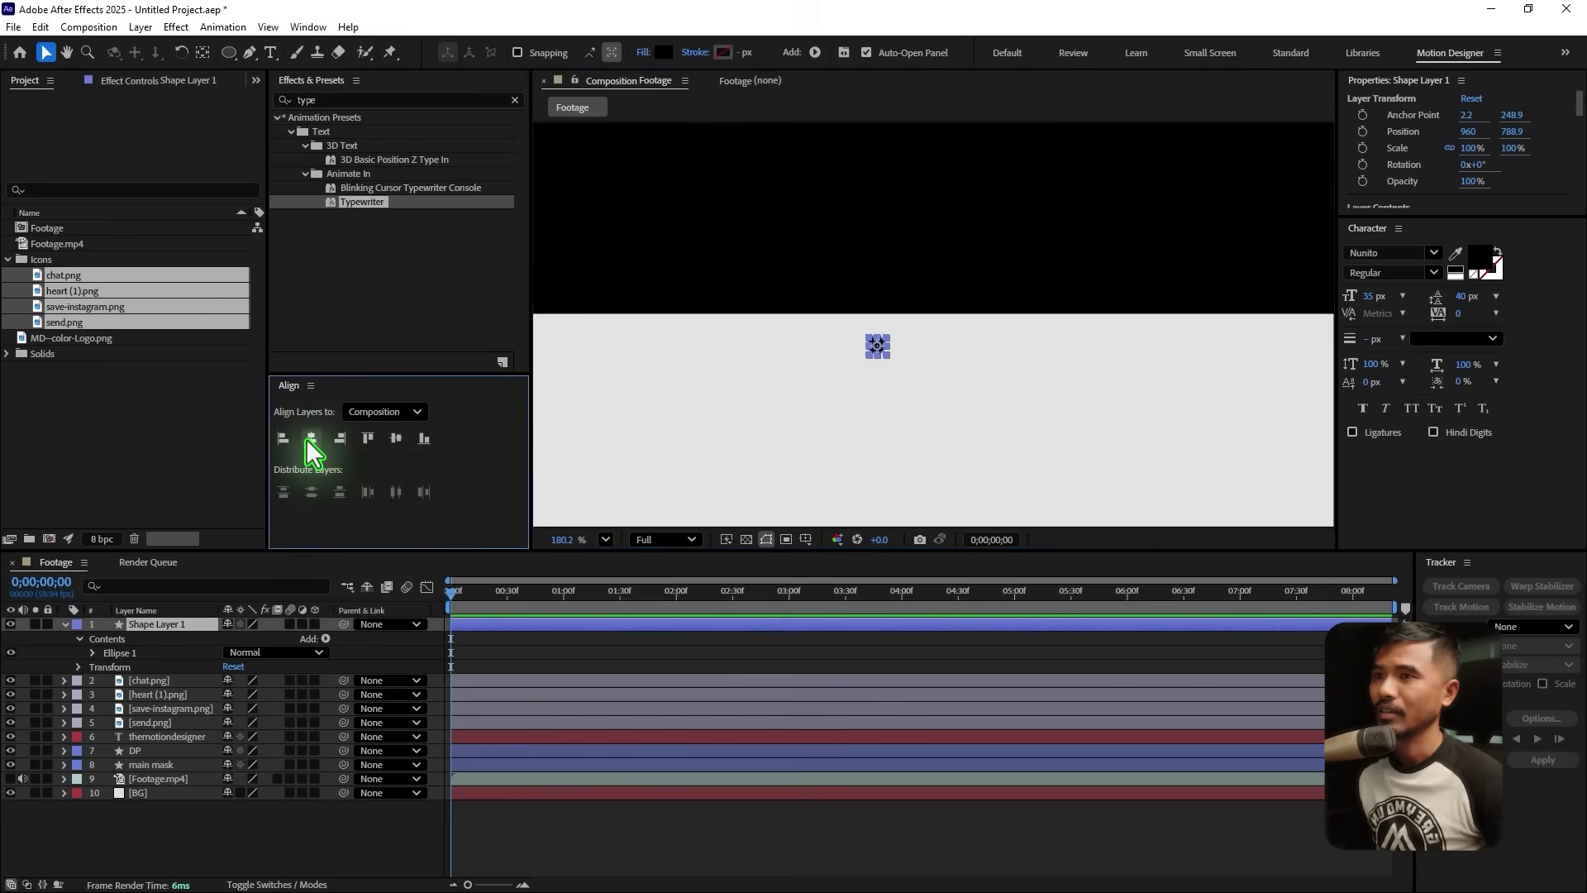
Duplicate the small dot and shift the copy right to an X position of 975
click(861, 359)
key(ctrl+d)
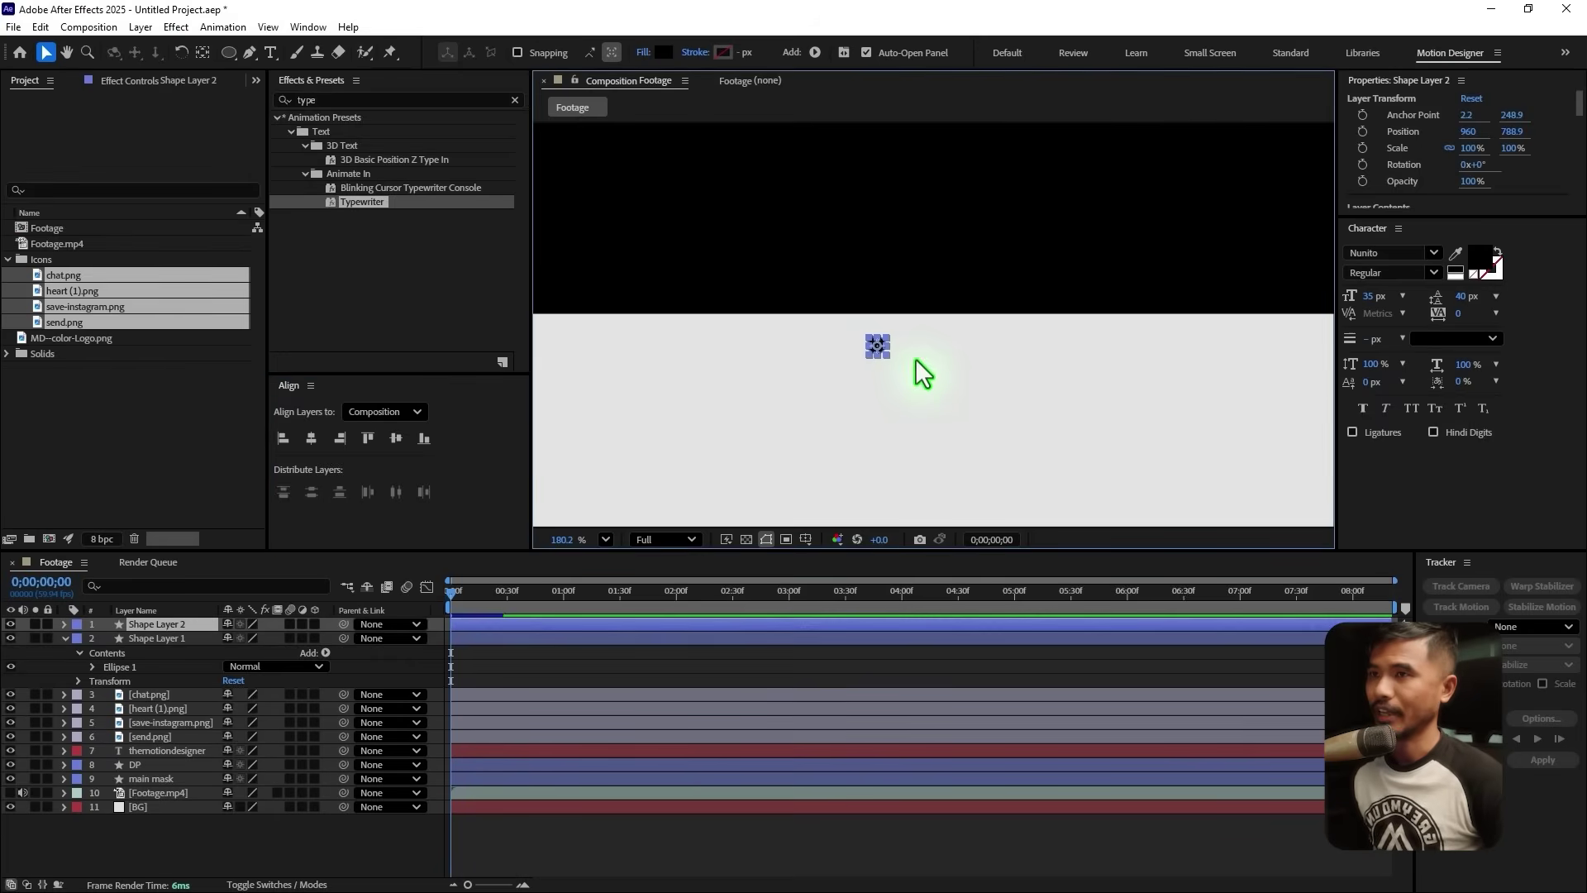
key(shift+Right)
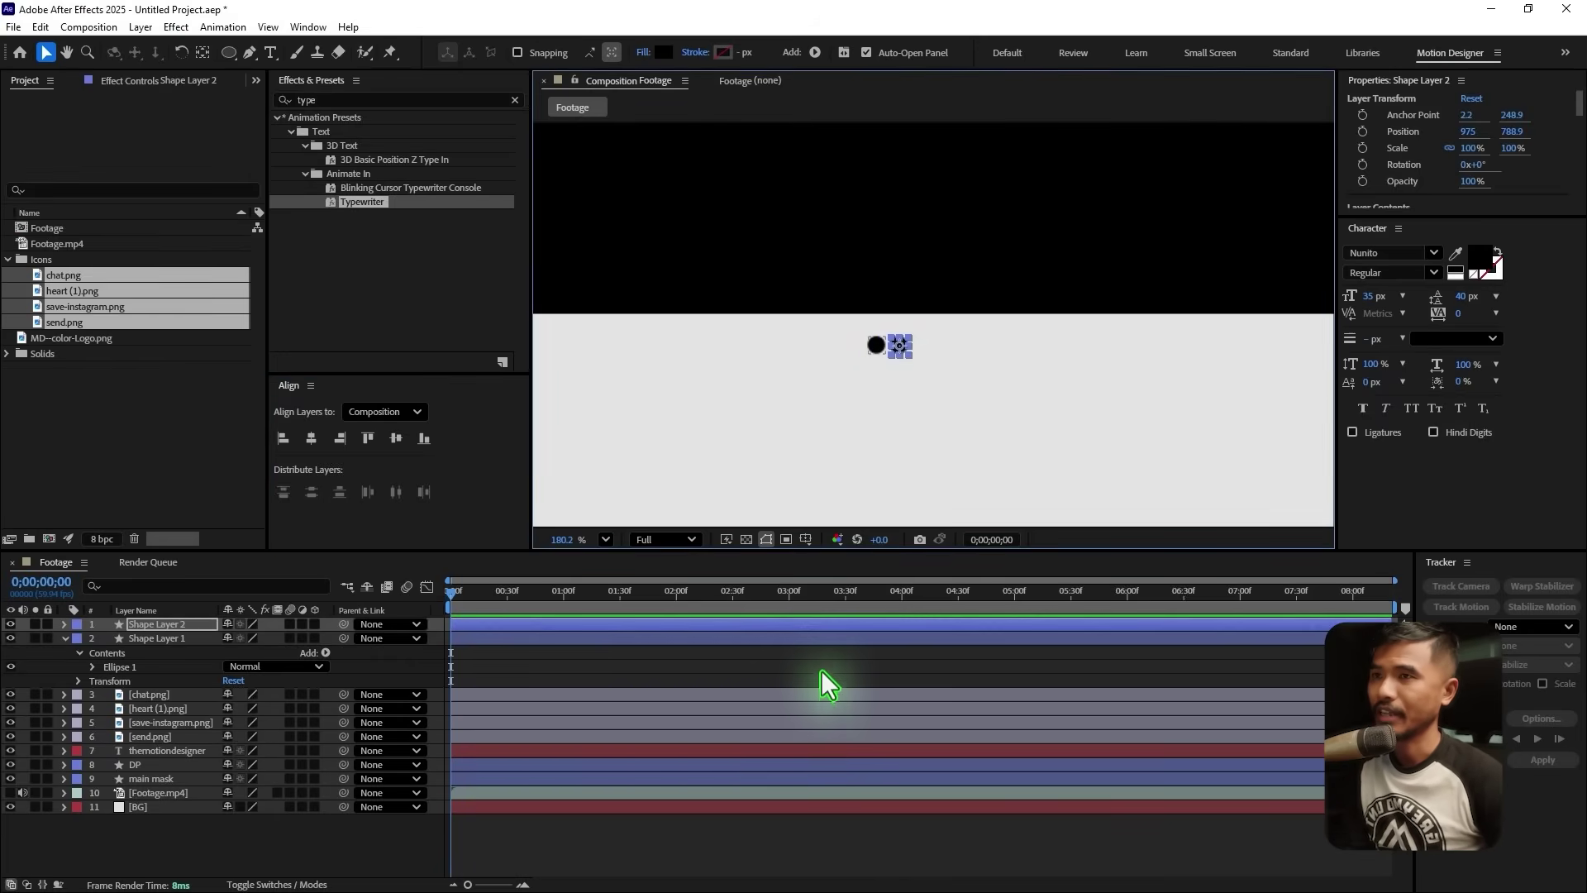
click(771, 653)
Duplicate the centre dot and nudge the copy left until its gap matches that of the dot on the other side
click(876, 352)
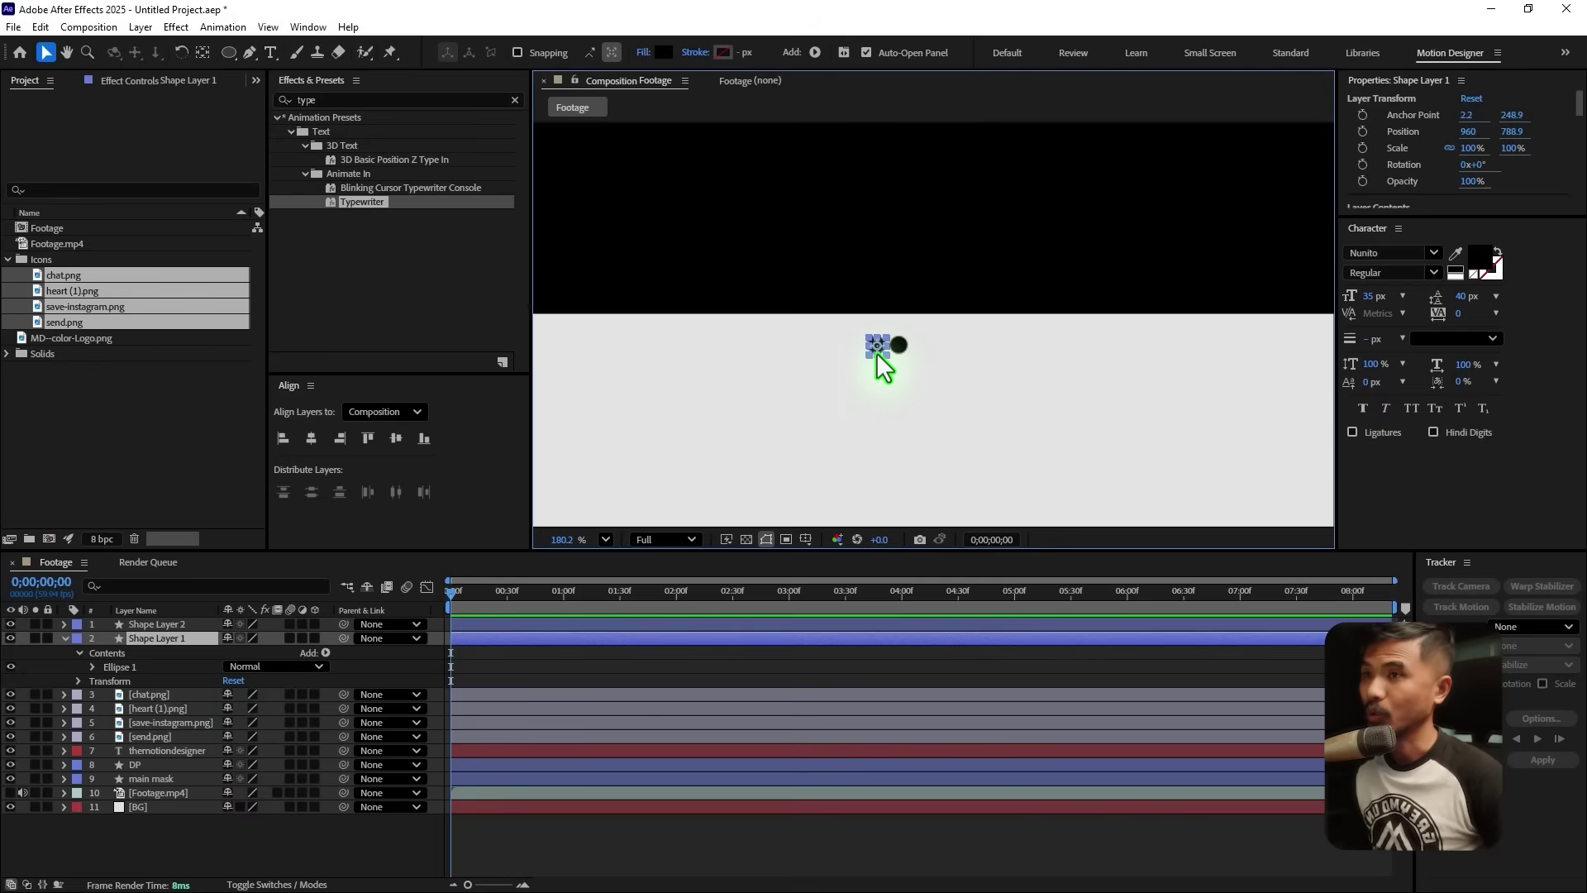
key(ctrl+d)
key(Left)
key(Left)
key(Left)
key(Left)
key(Left)
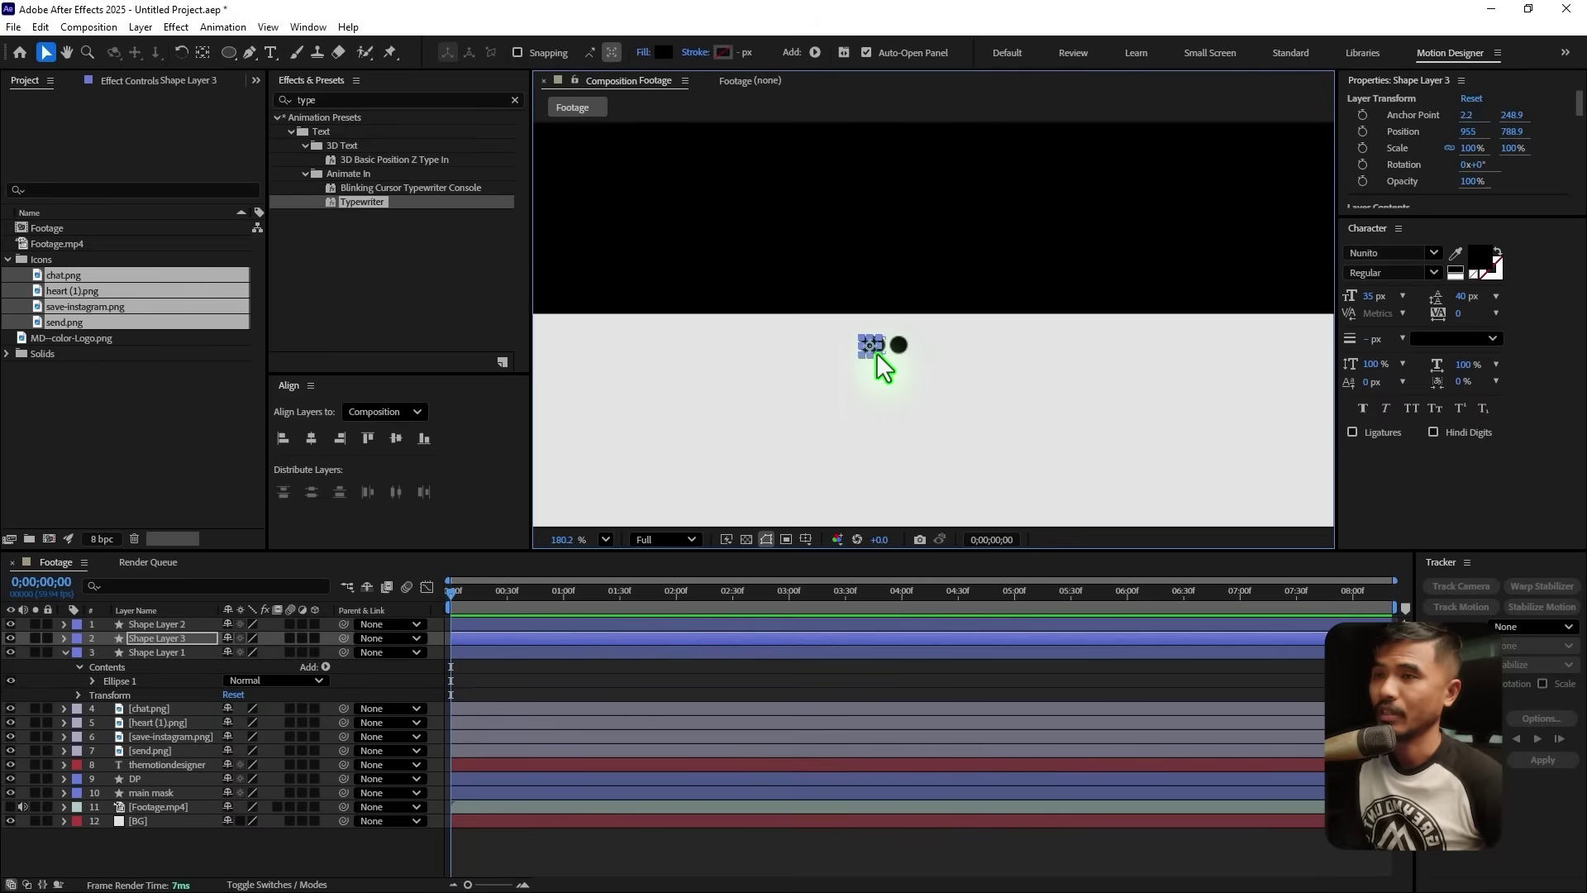
key(Left)
key(Left)
key(Left)
key(Left)
key(Left)
key(Left)
click(901, 389)
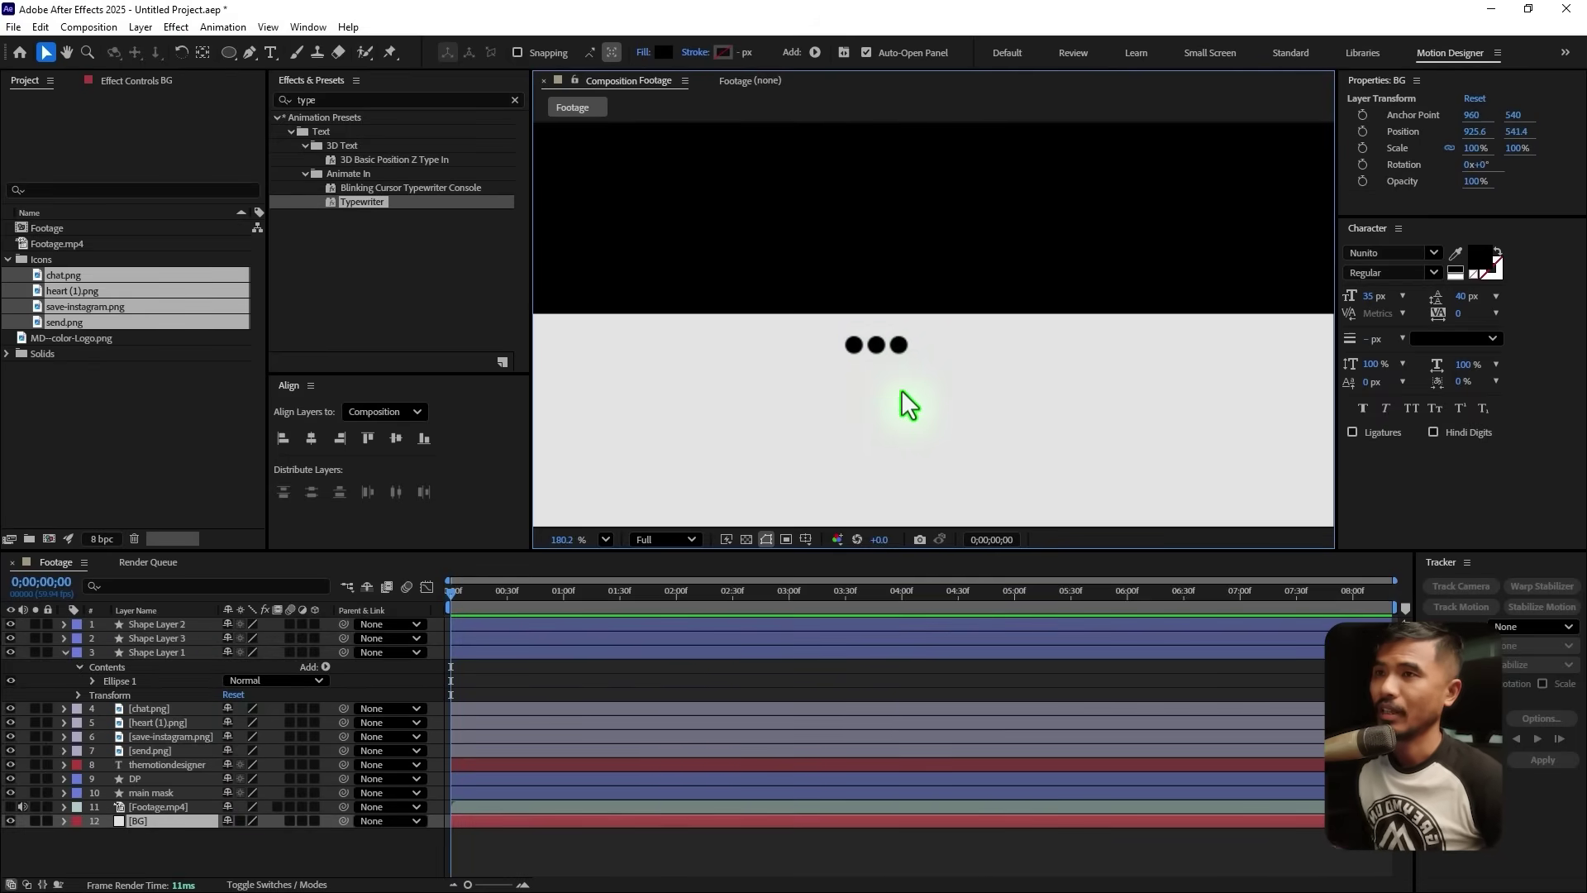
scroll(922, 384, down, 3)
scroll(919, 373, up, 4)
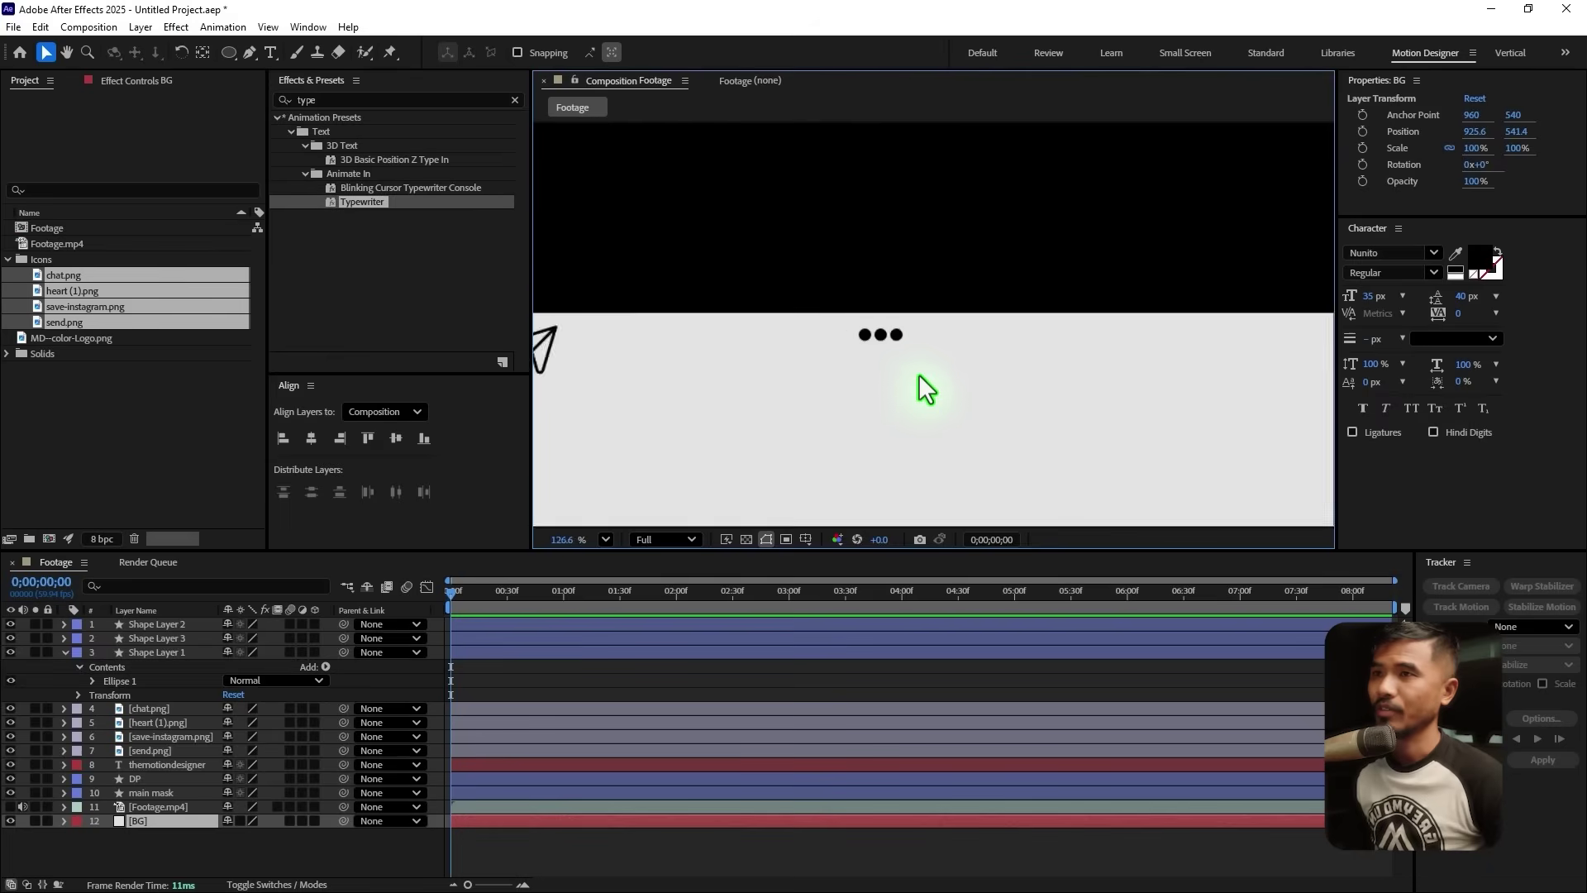
Distribute the three carousel dots evenly by their horizontal centres
click(142, 652)
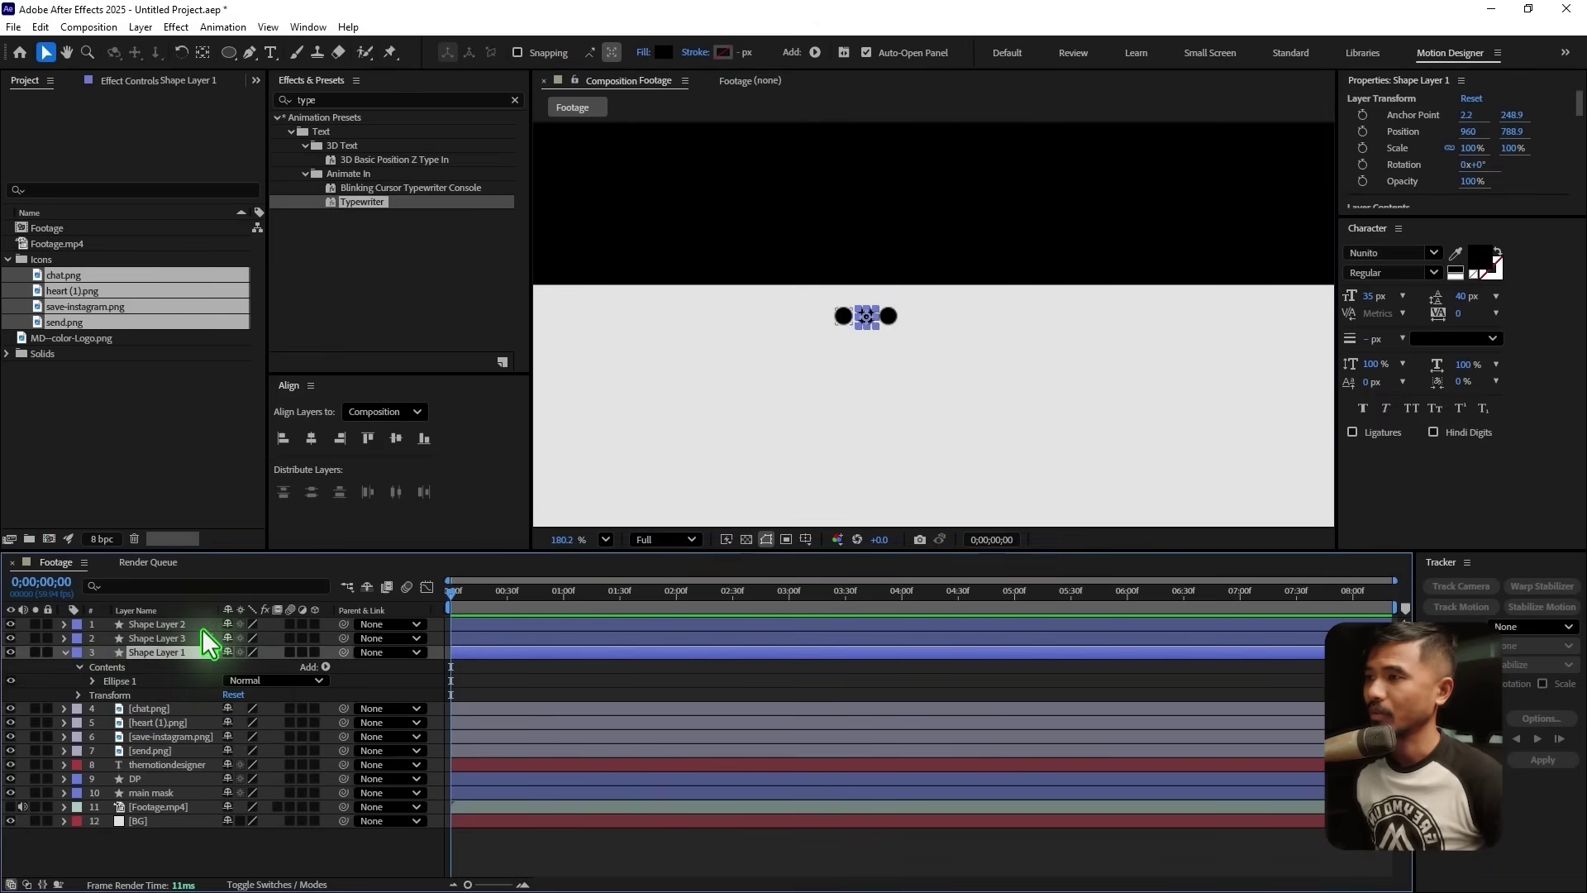
shift+click(172, 623)
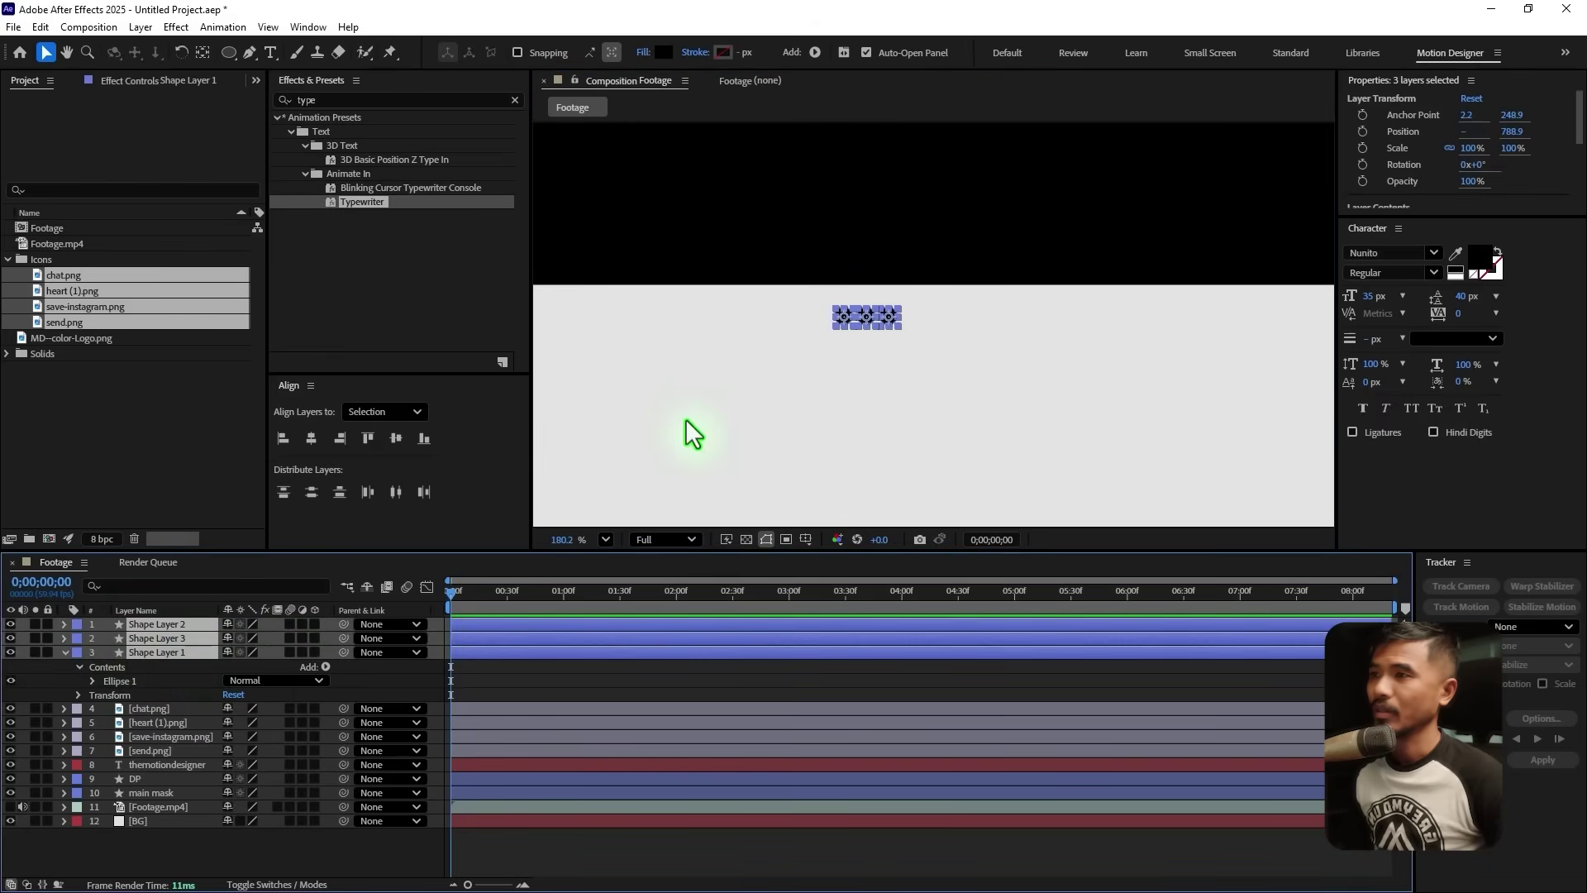
click(397, 493)
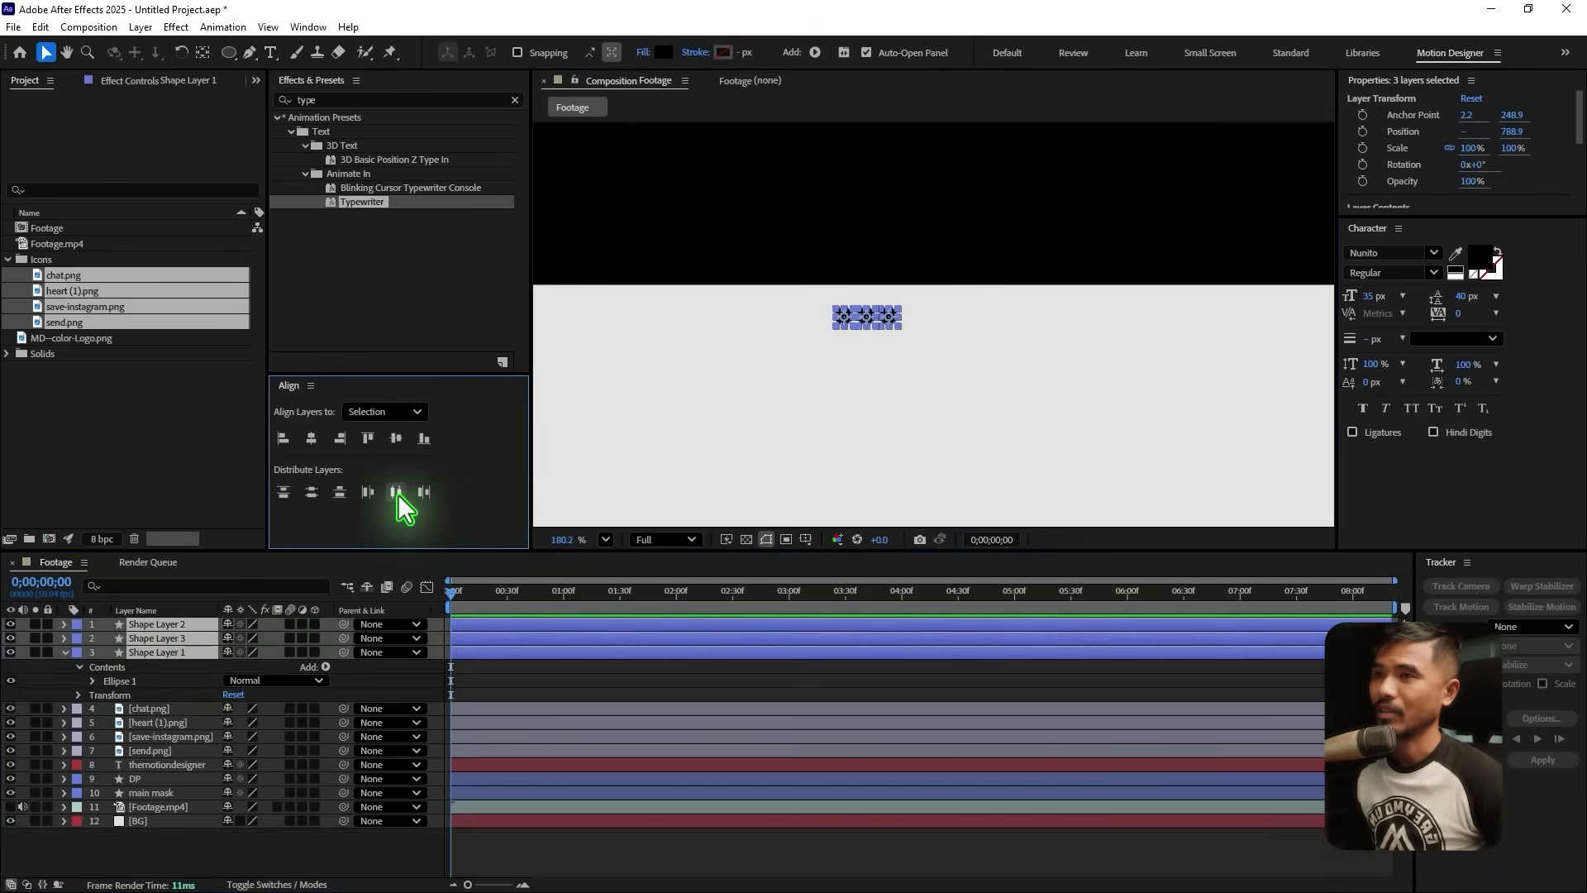
click(831, 382)
scroll(894, 349, down, 5)
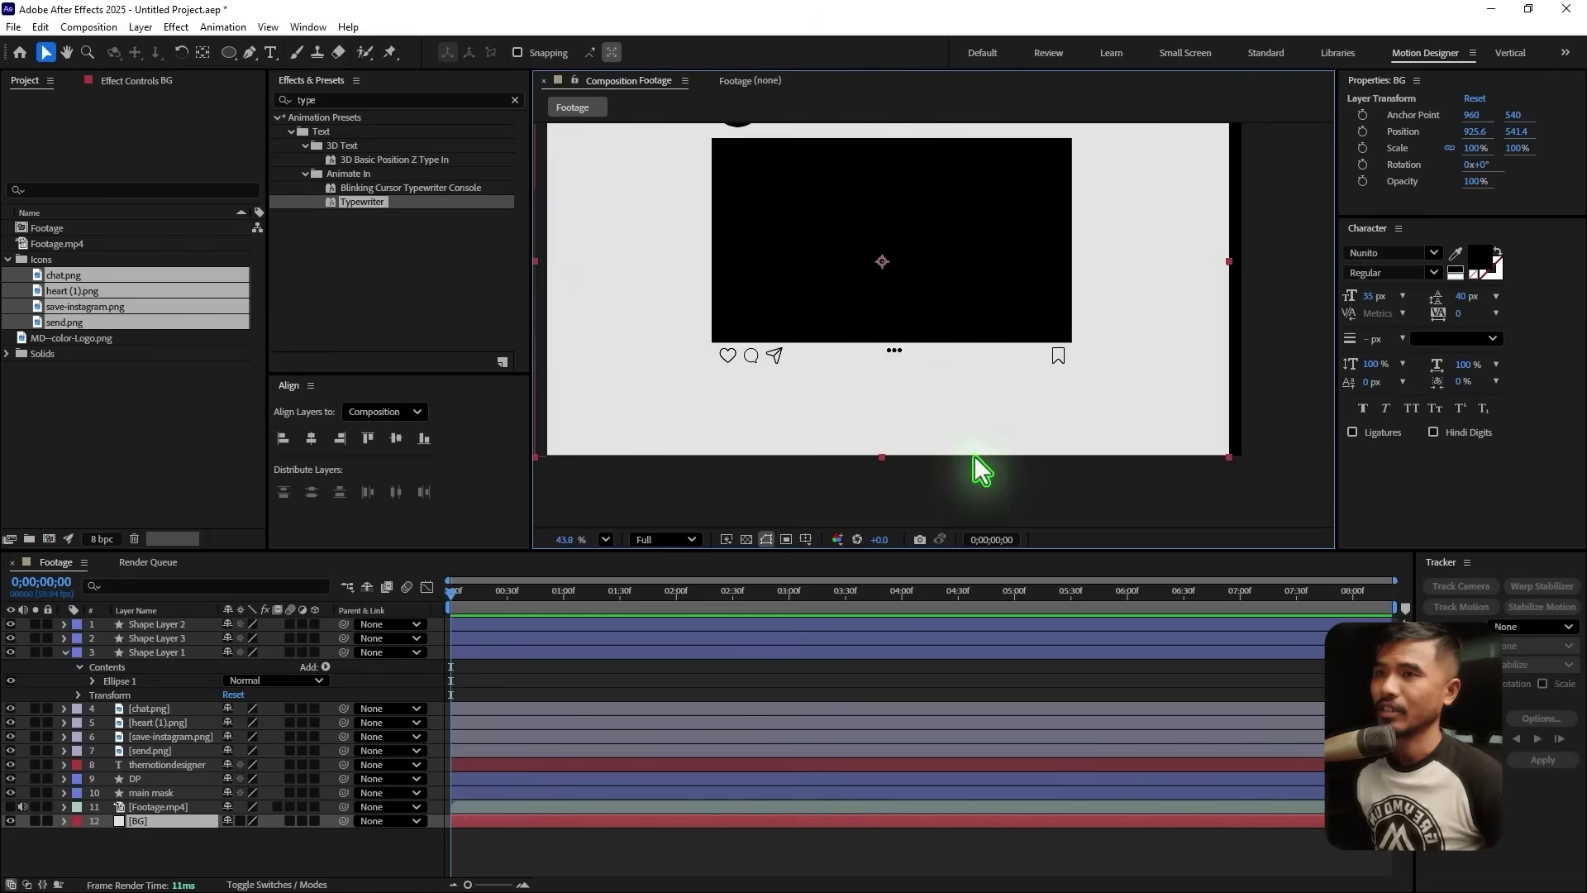
drag(971, 440, 957, 471)
click(1287, 347)
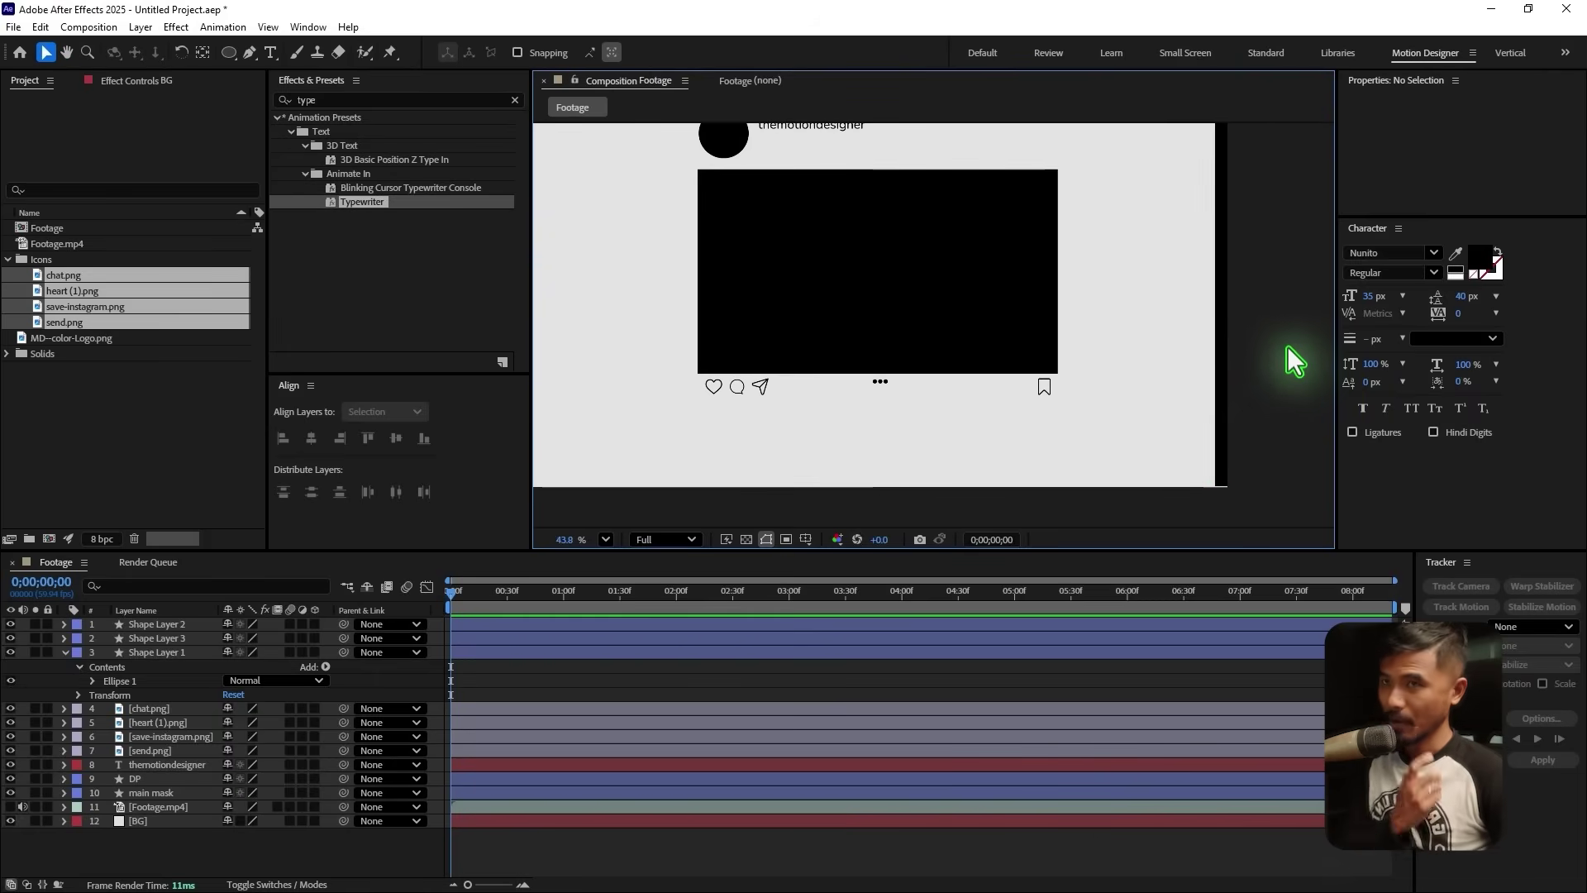
Reset the BG layer's transform so it fills the composition, and collapse its properties
drag(151, 821, 306, 817)
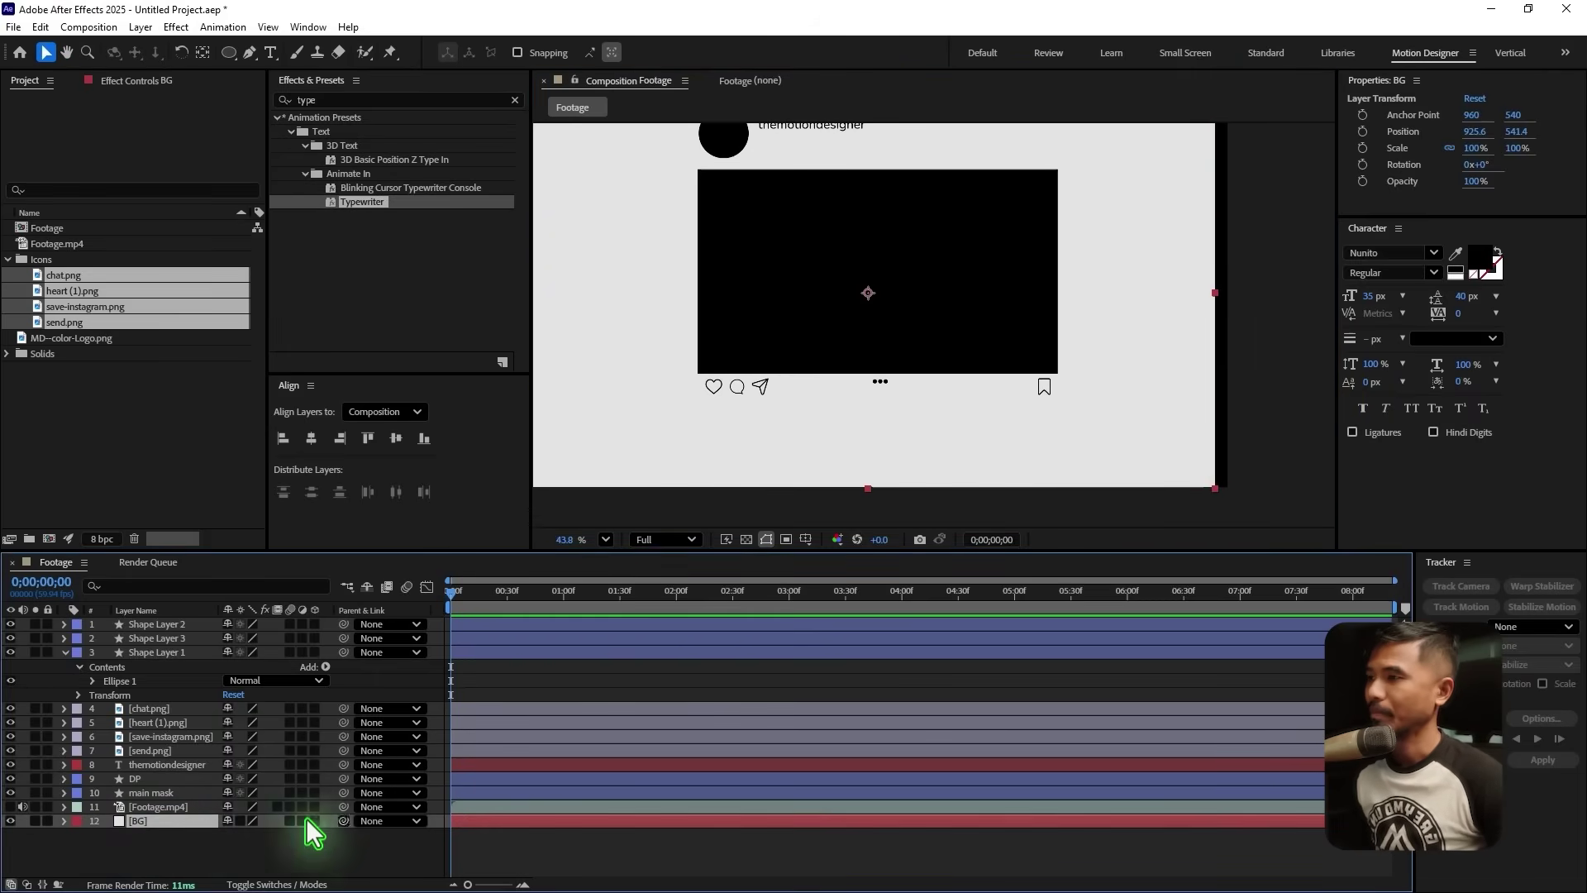
click(64, 821)
click(232, 836)
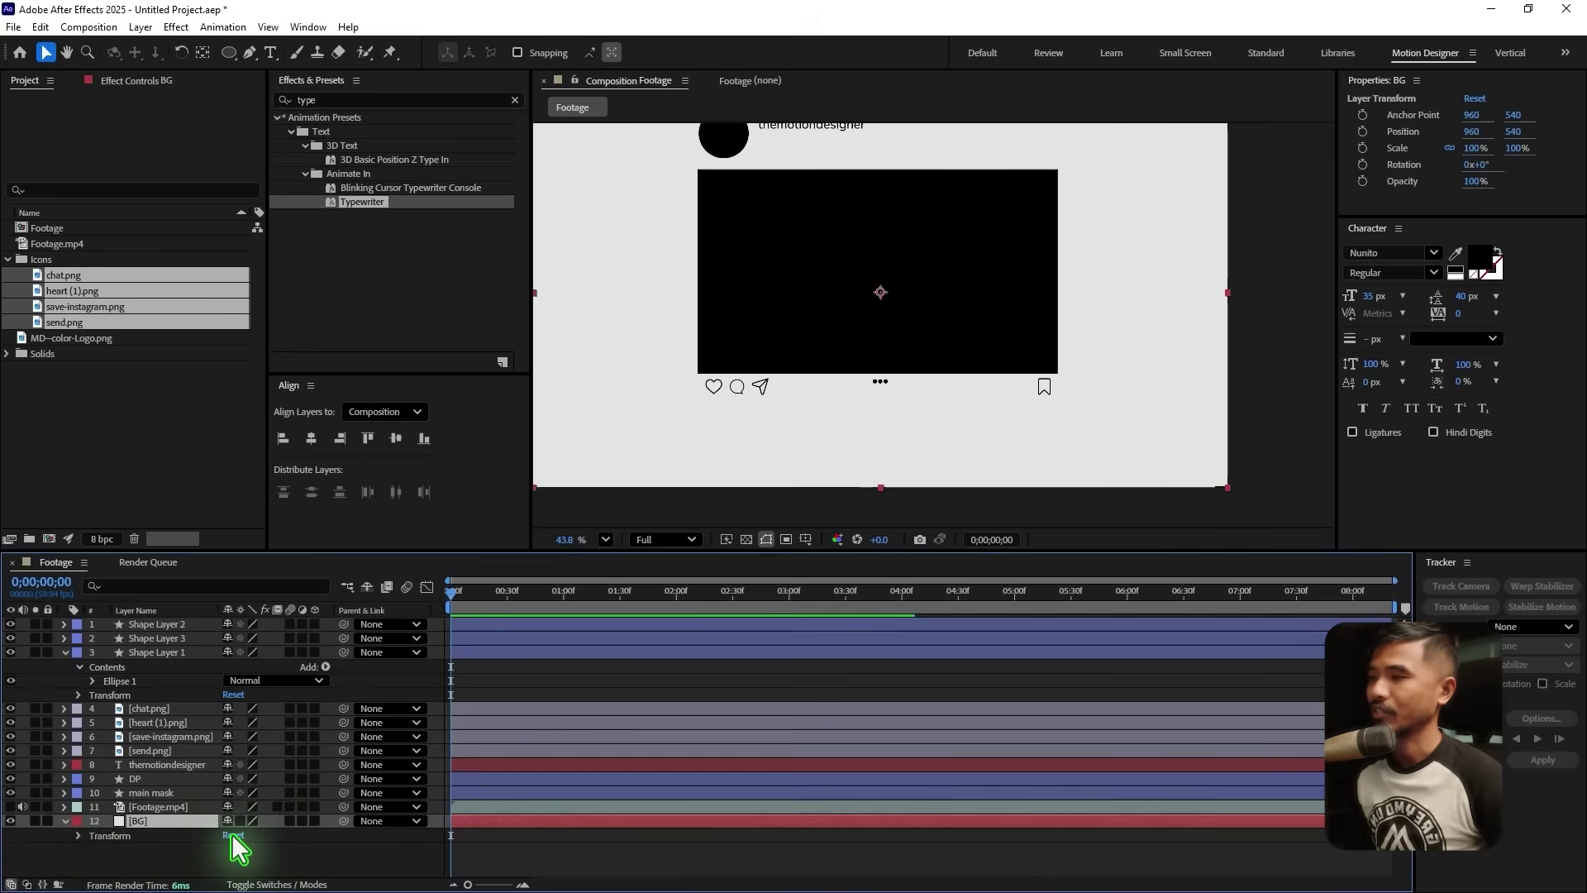
click(63, 821)
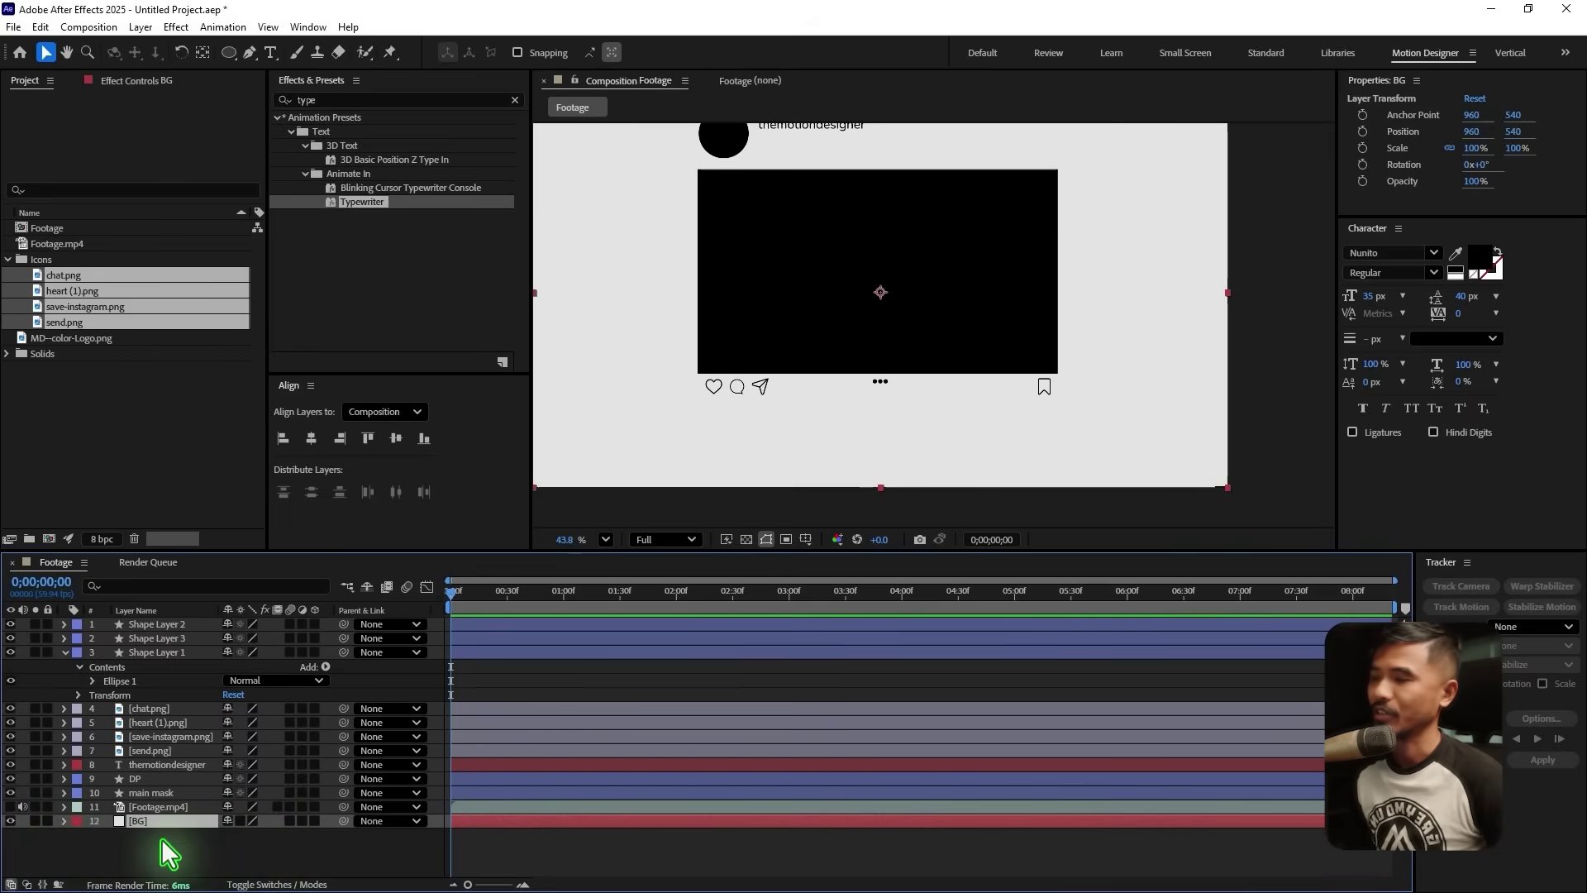
click(164, 866)
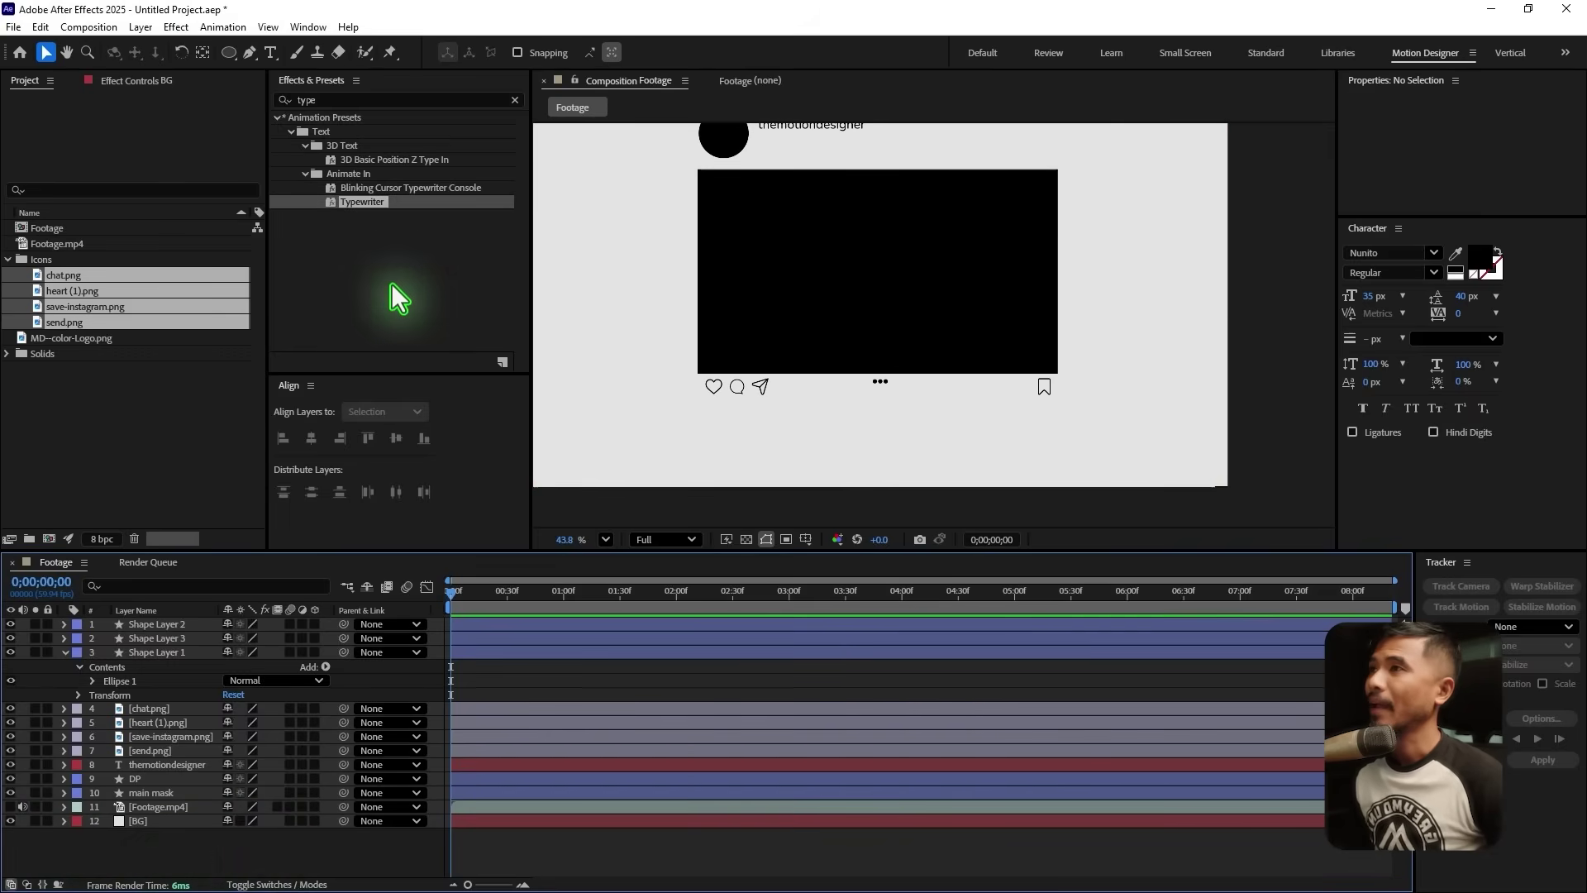
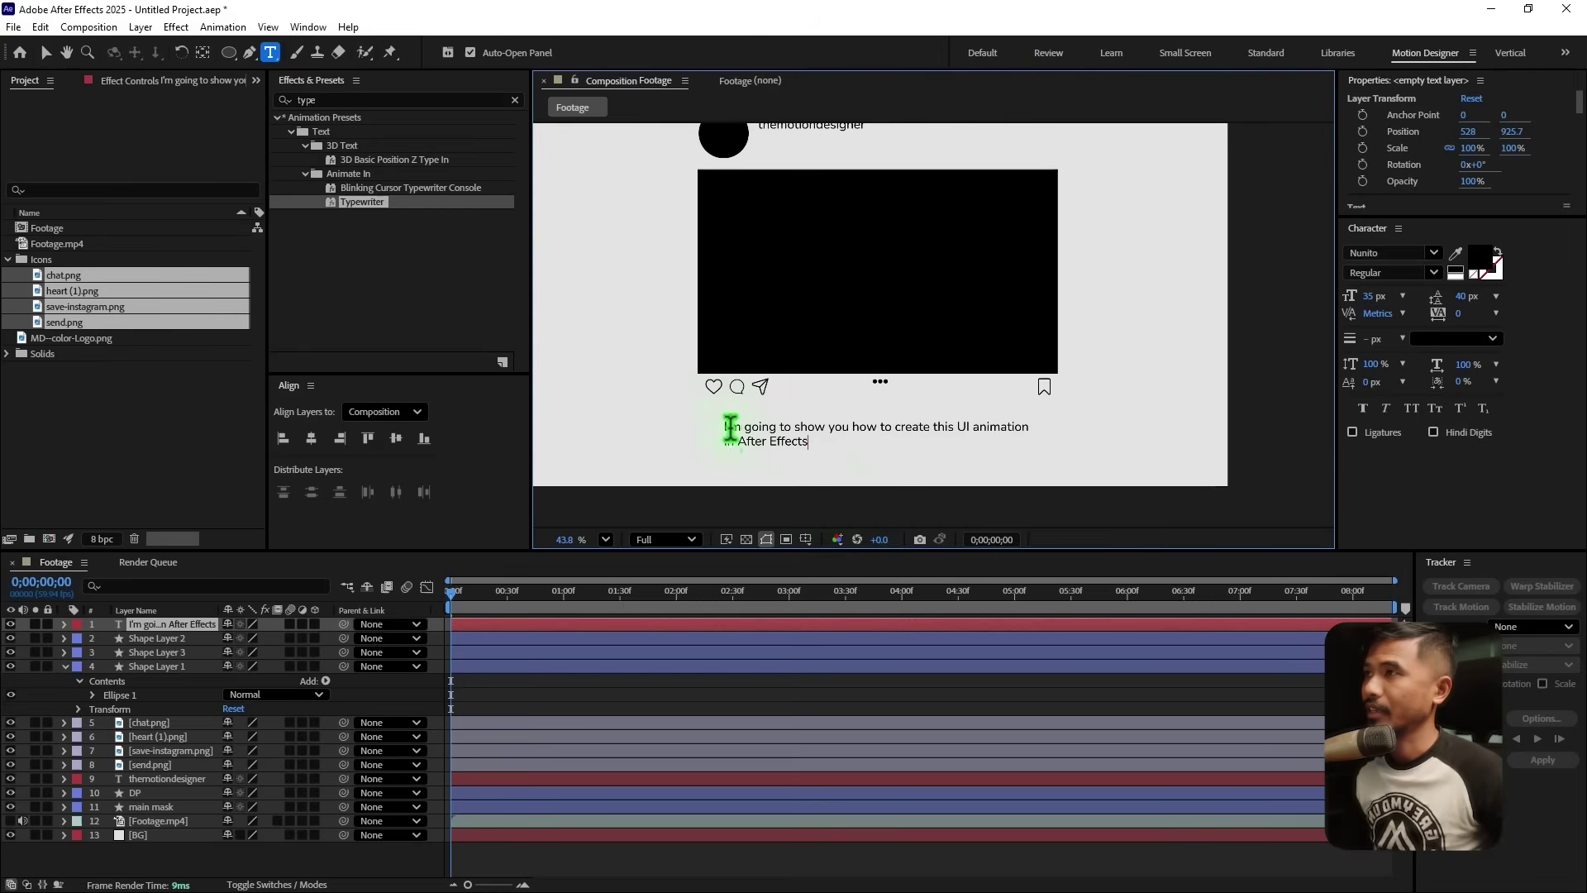
Finish the caption text and move it to about 484.6, 912, lining it up with the heart icon
click(73, 91)
key(v)
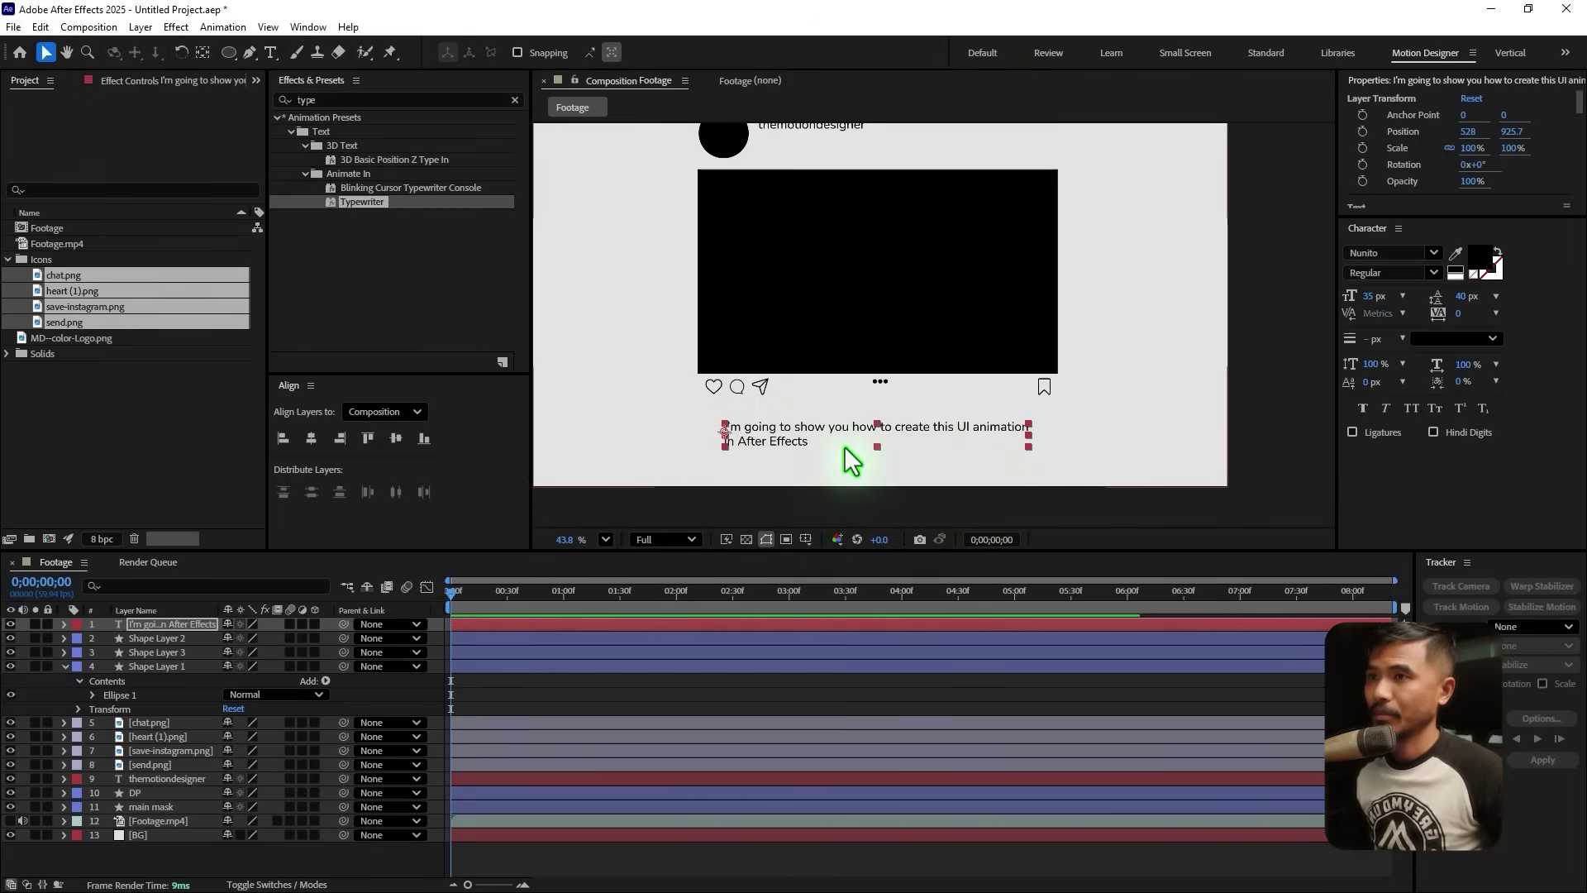
drag(812, 433, 795, 420)
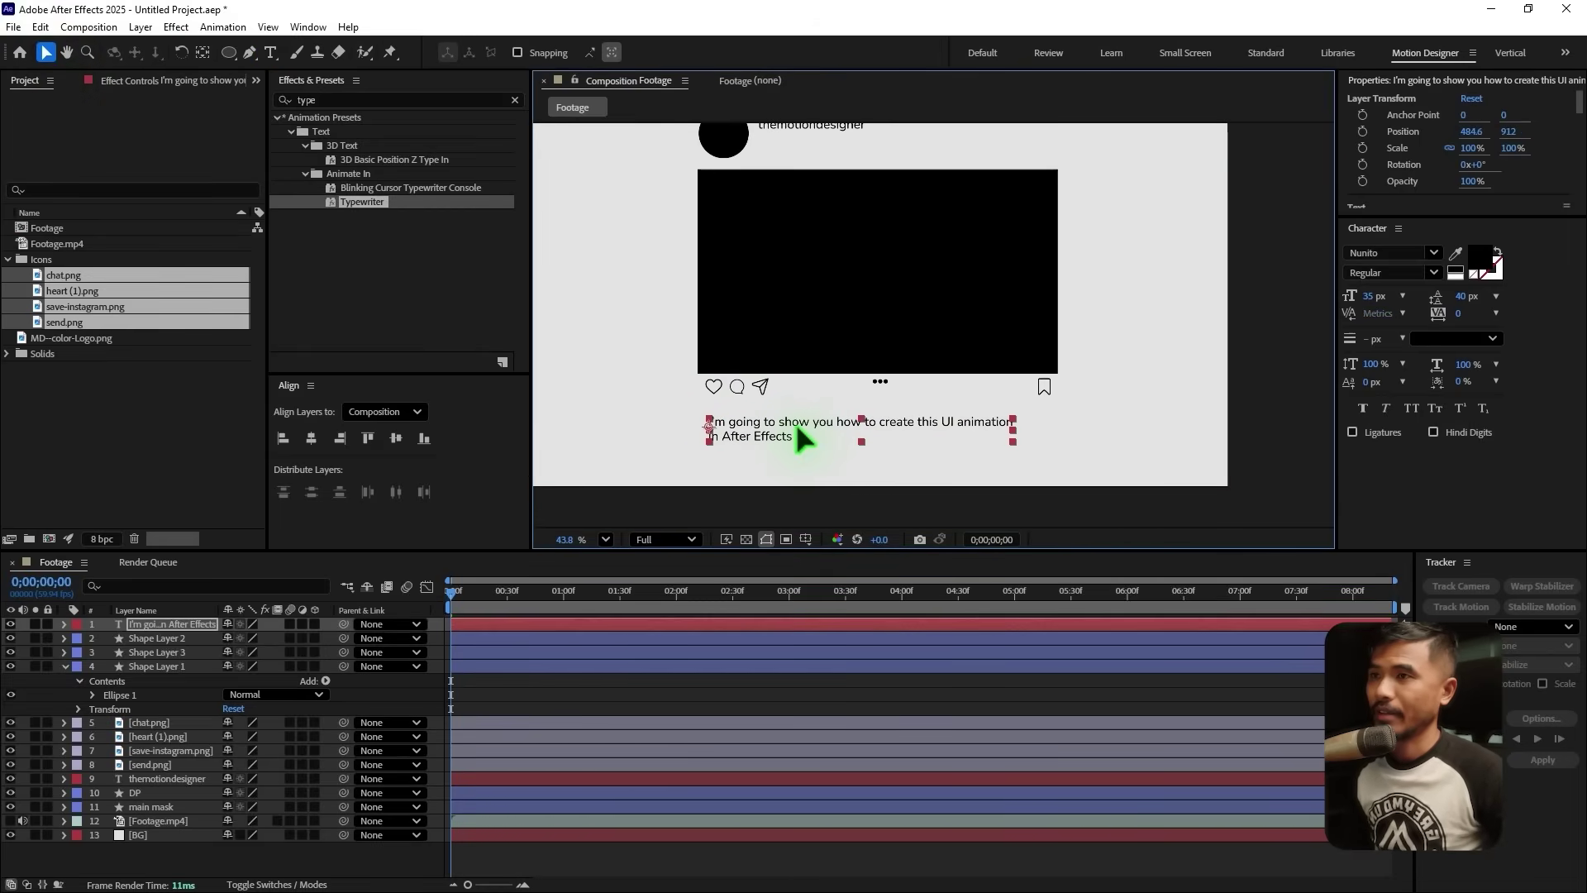
Lock the BG layer and nudge all four action icons and the three dots slightly down from the black rectangle
click(47, 835)
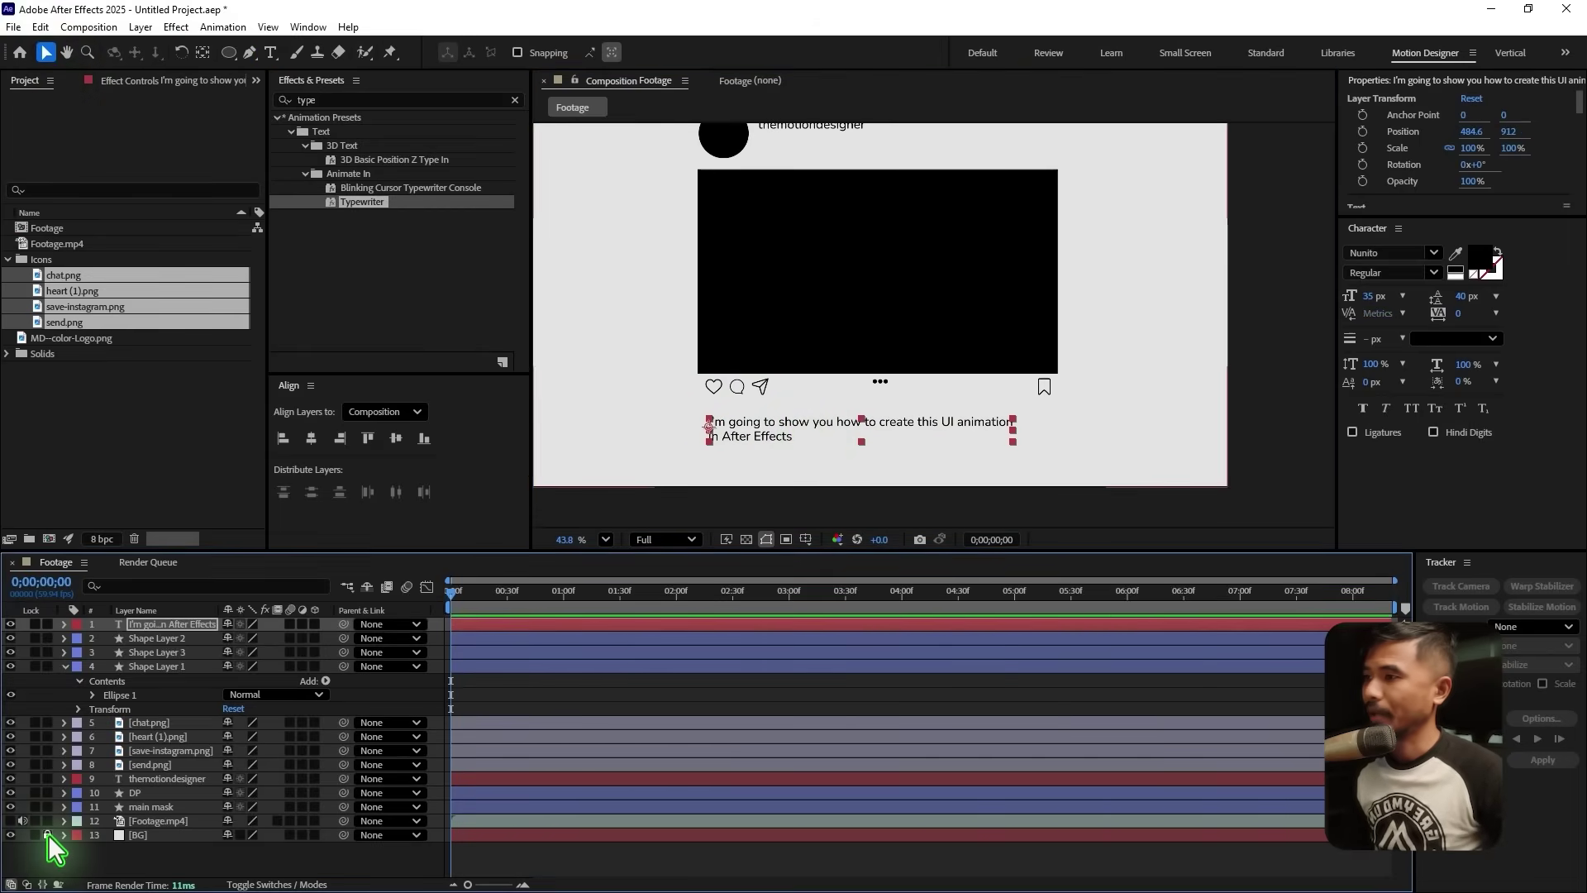
click(1079, 396)
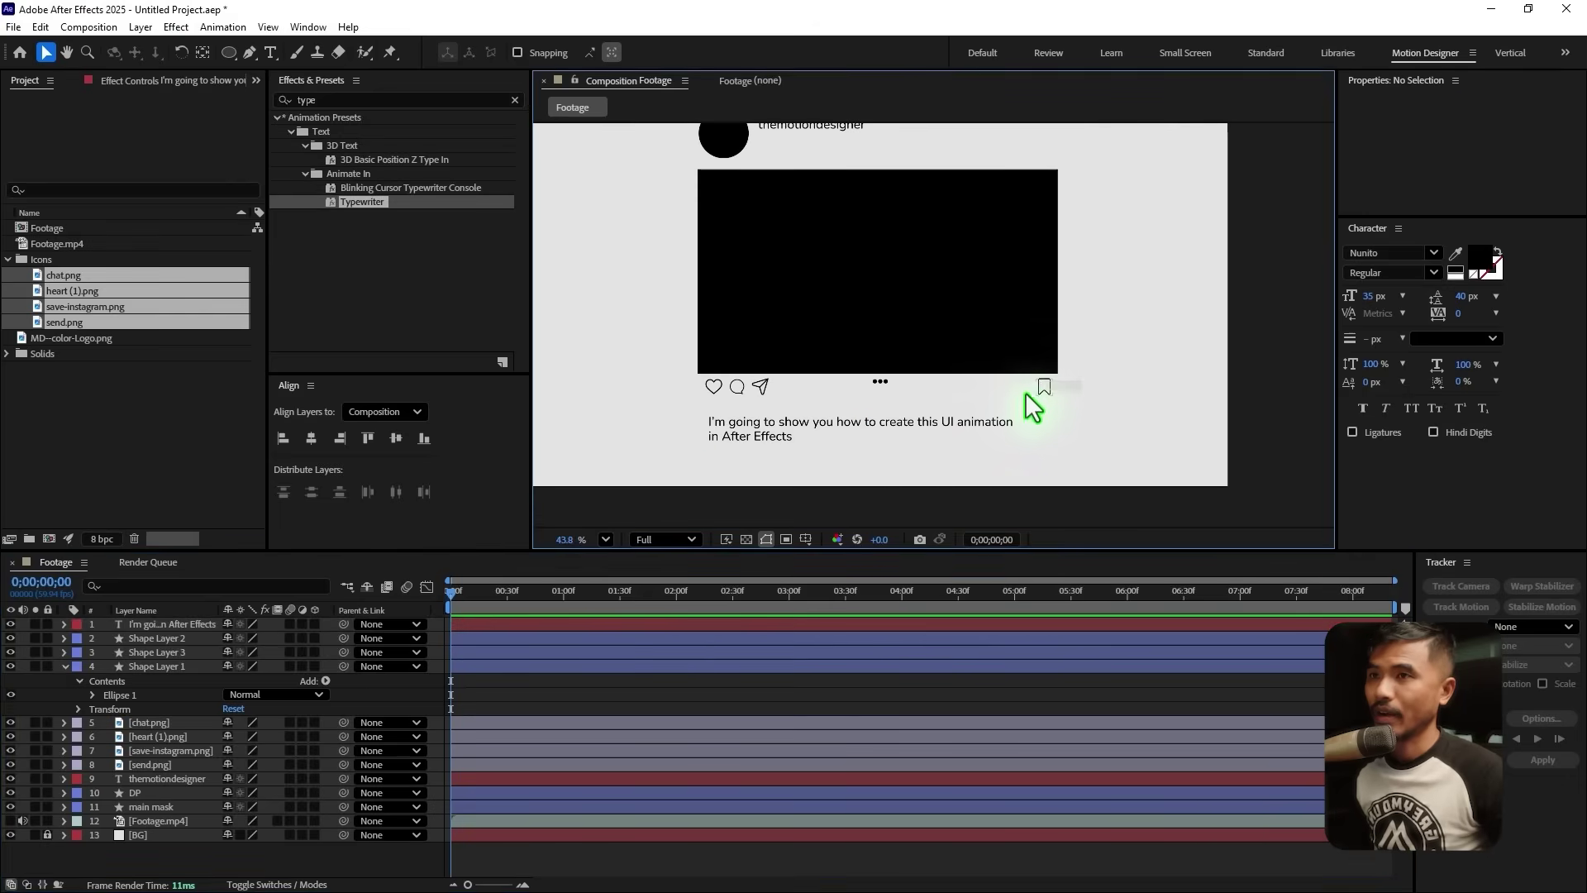
drag(653, 396, 964, 382)
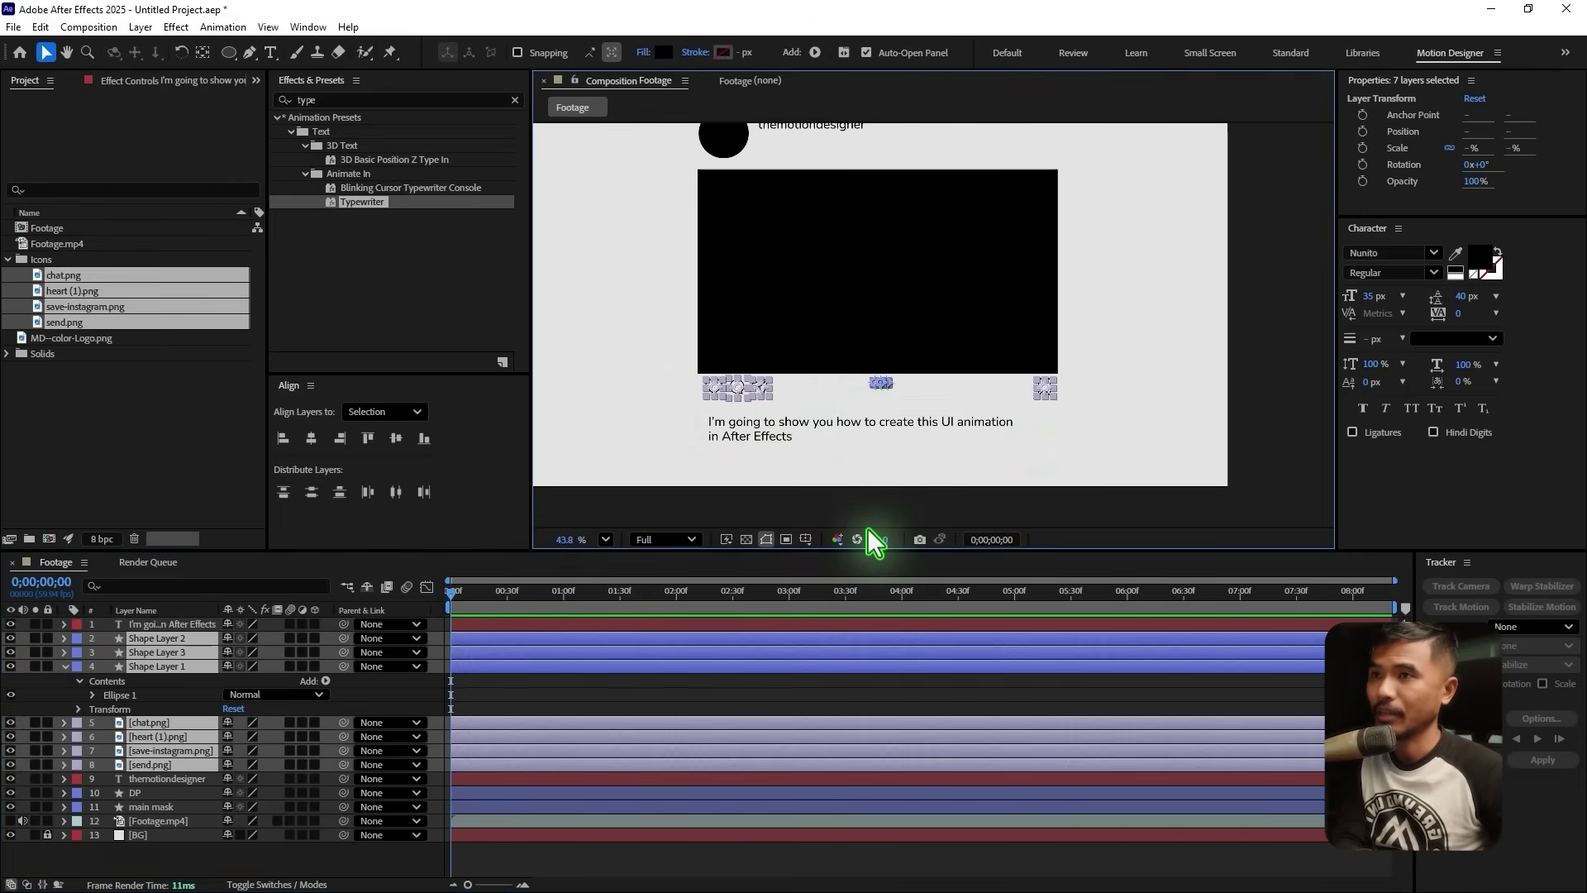
key(Down)
key(Down)
key(Down)
key(Down)
key(Down)
key(Down)
key(Down)
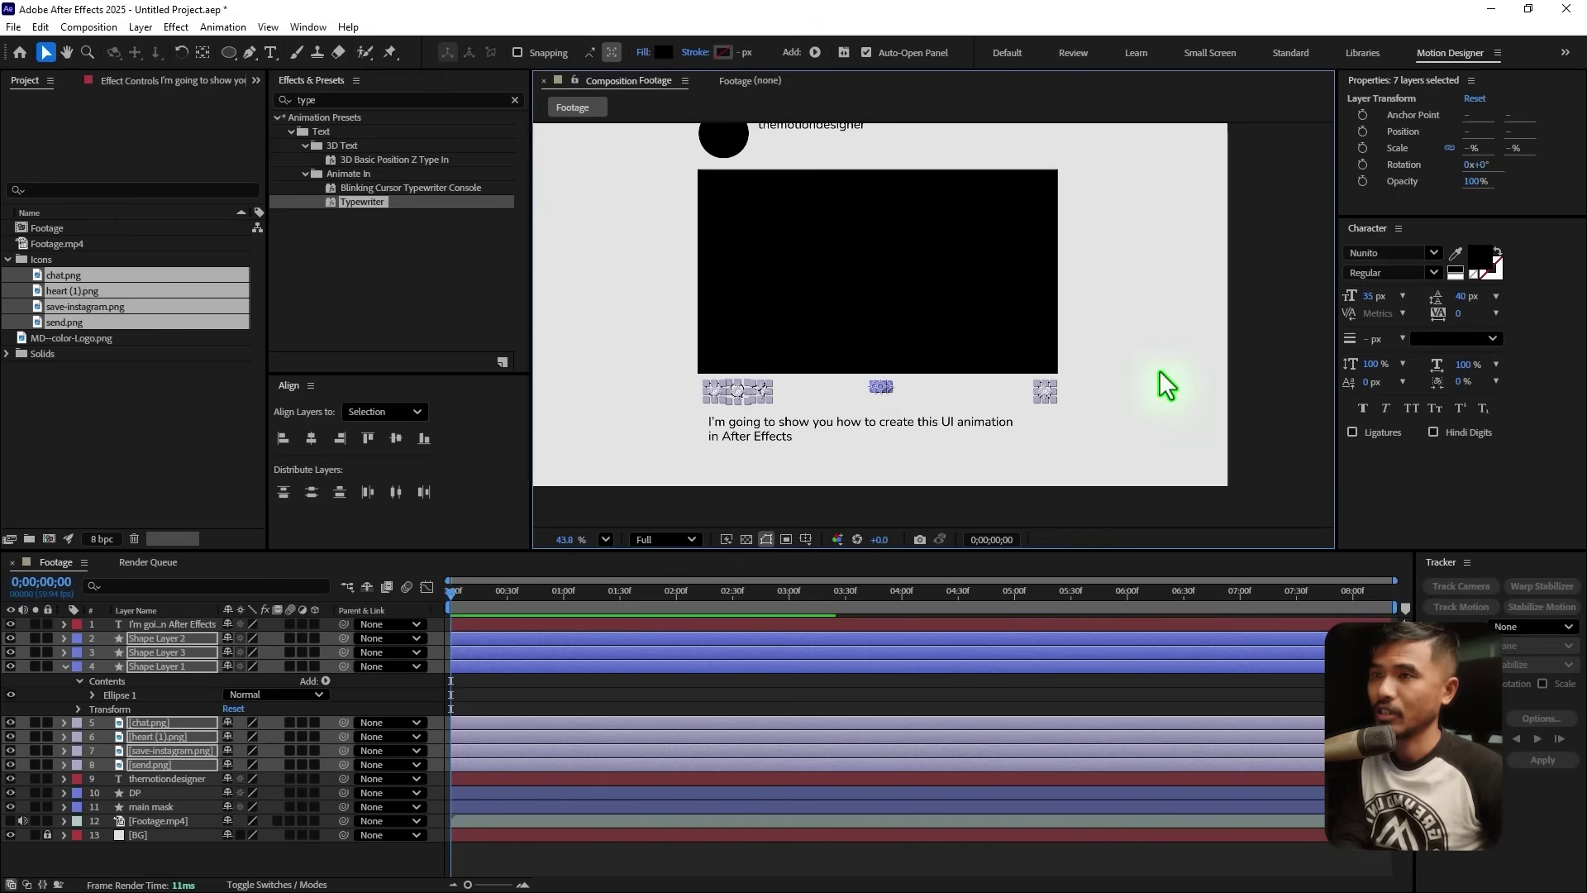
click(1088, 397)
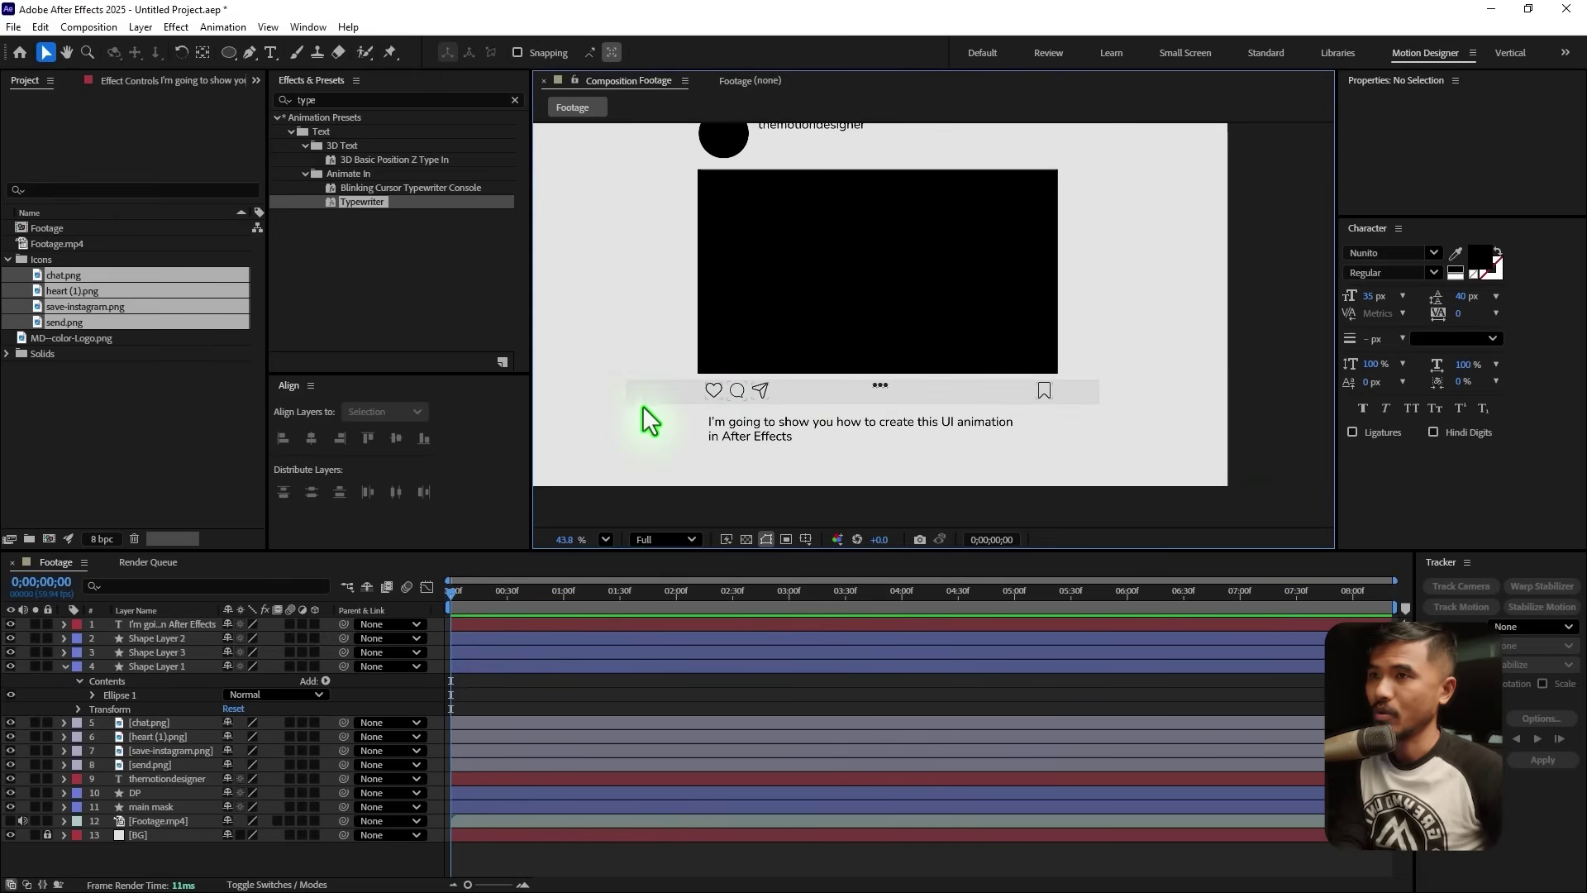
drag(630, 403, 820, 433)
key(Down)
key(Down)
key(Down)
key(Down)
key(Down)
key(Down)
key(Down)
key(Down)
click(1154, 364)
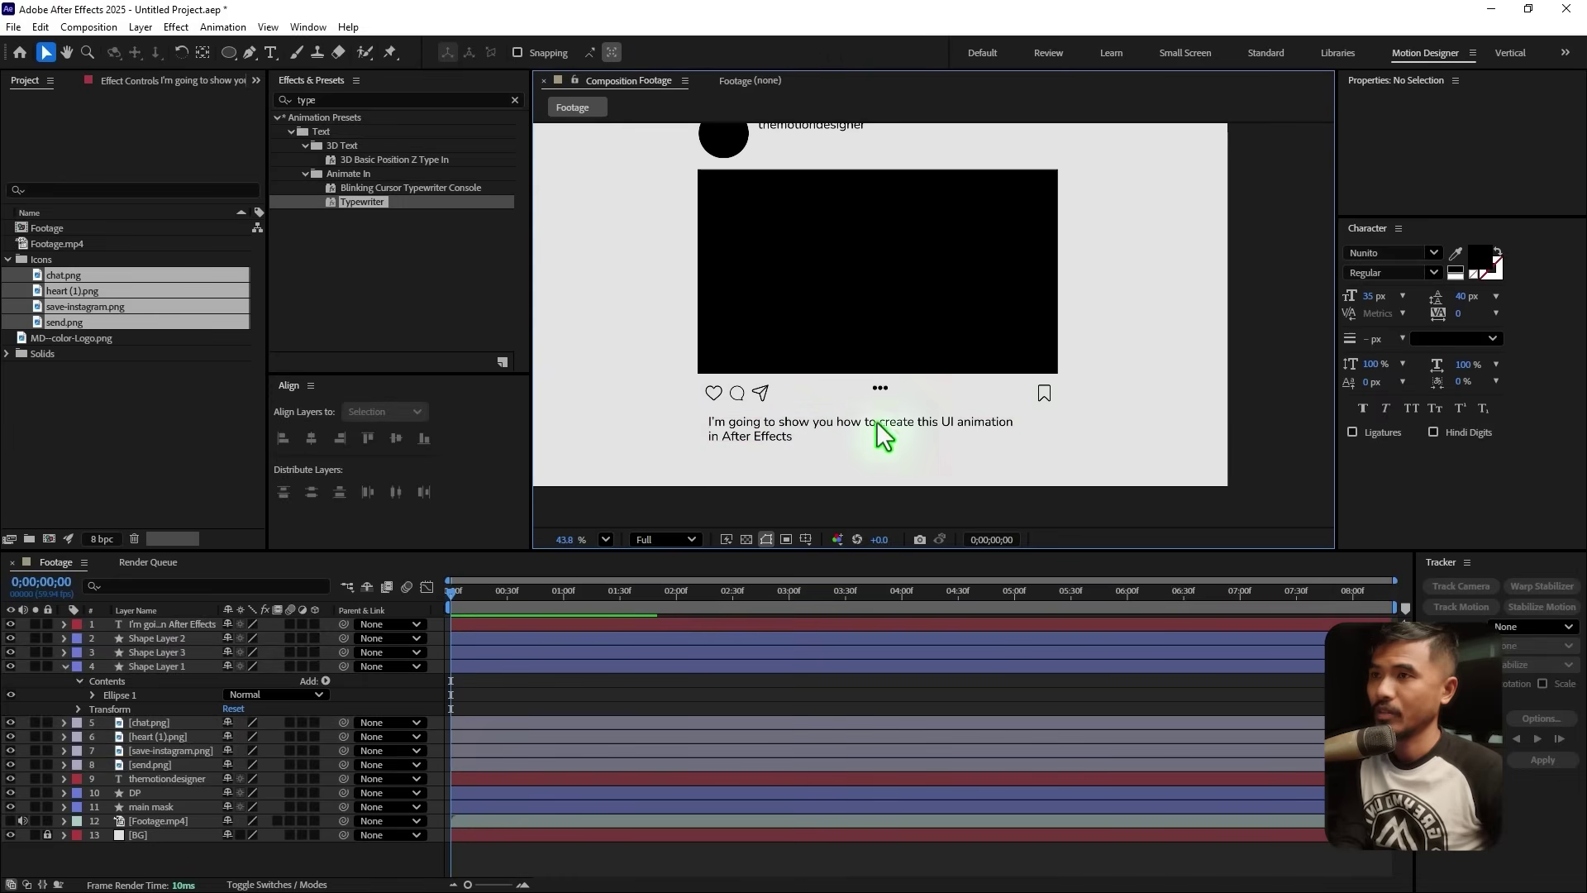
Nudge the caption text down to a Y position of 914
click(797, 422)
key(Down)
key(Down)
click(1108, 402)
scroll(1087, 370, down, 1)
drag(1087, 371, 1064, 415)
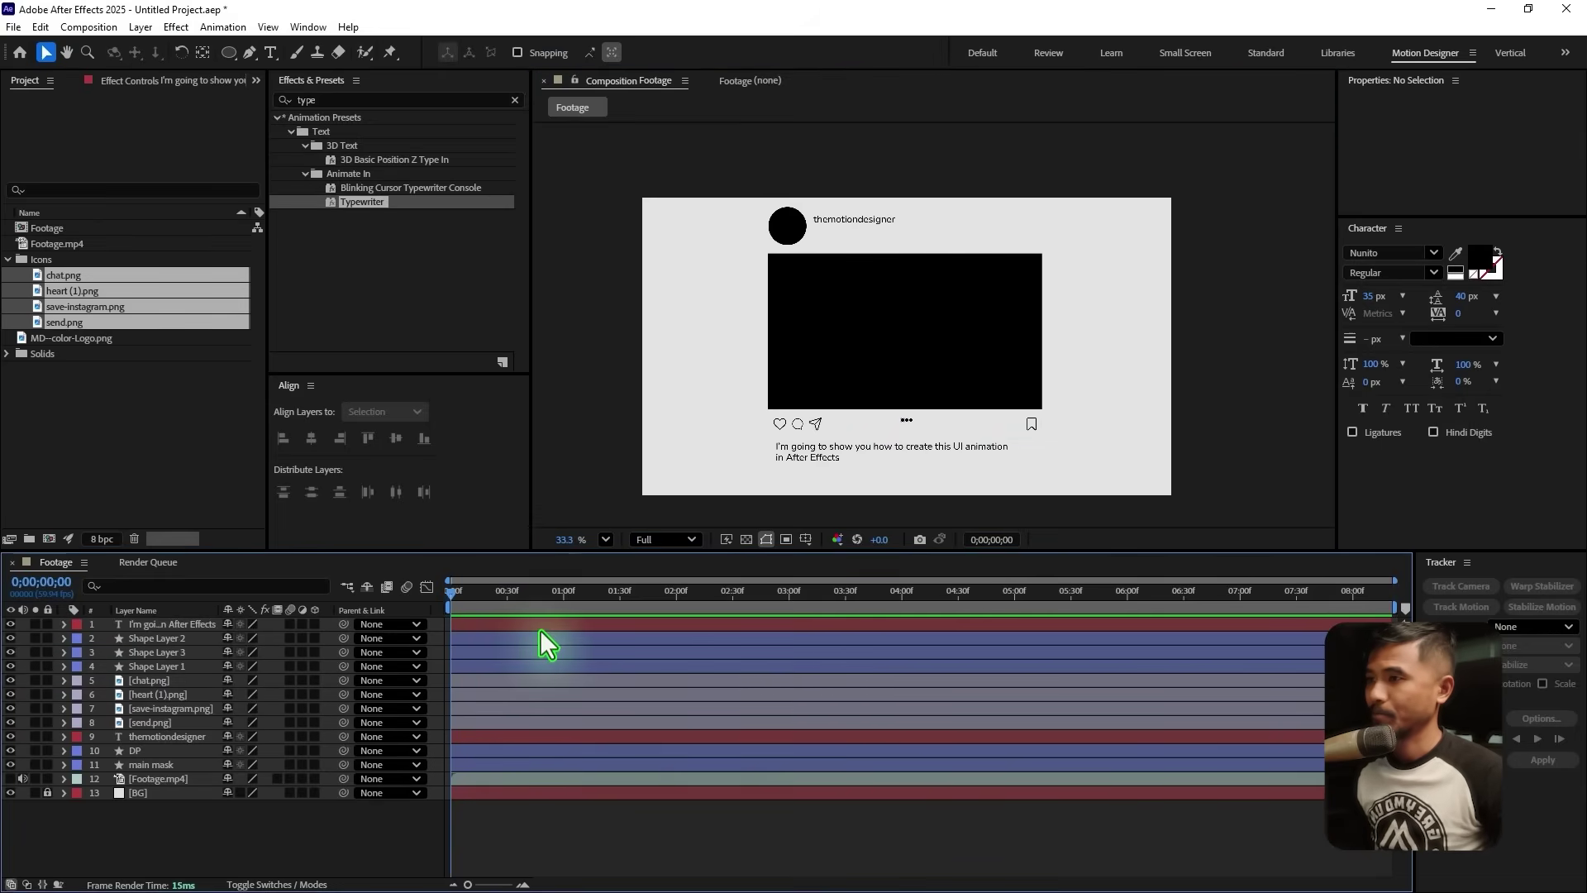
Duplicate the caption, move the copy below it to about 484.6, 1001, and replace its text with "So....."
click(514, 626)
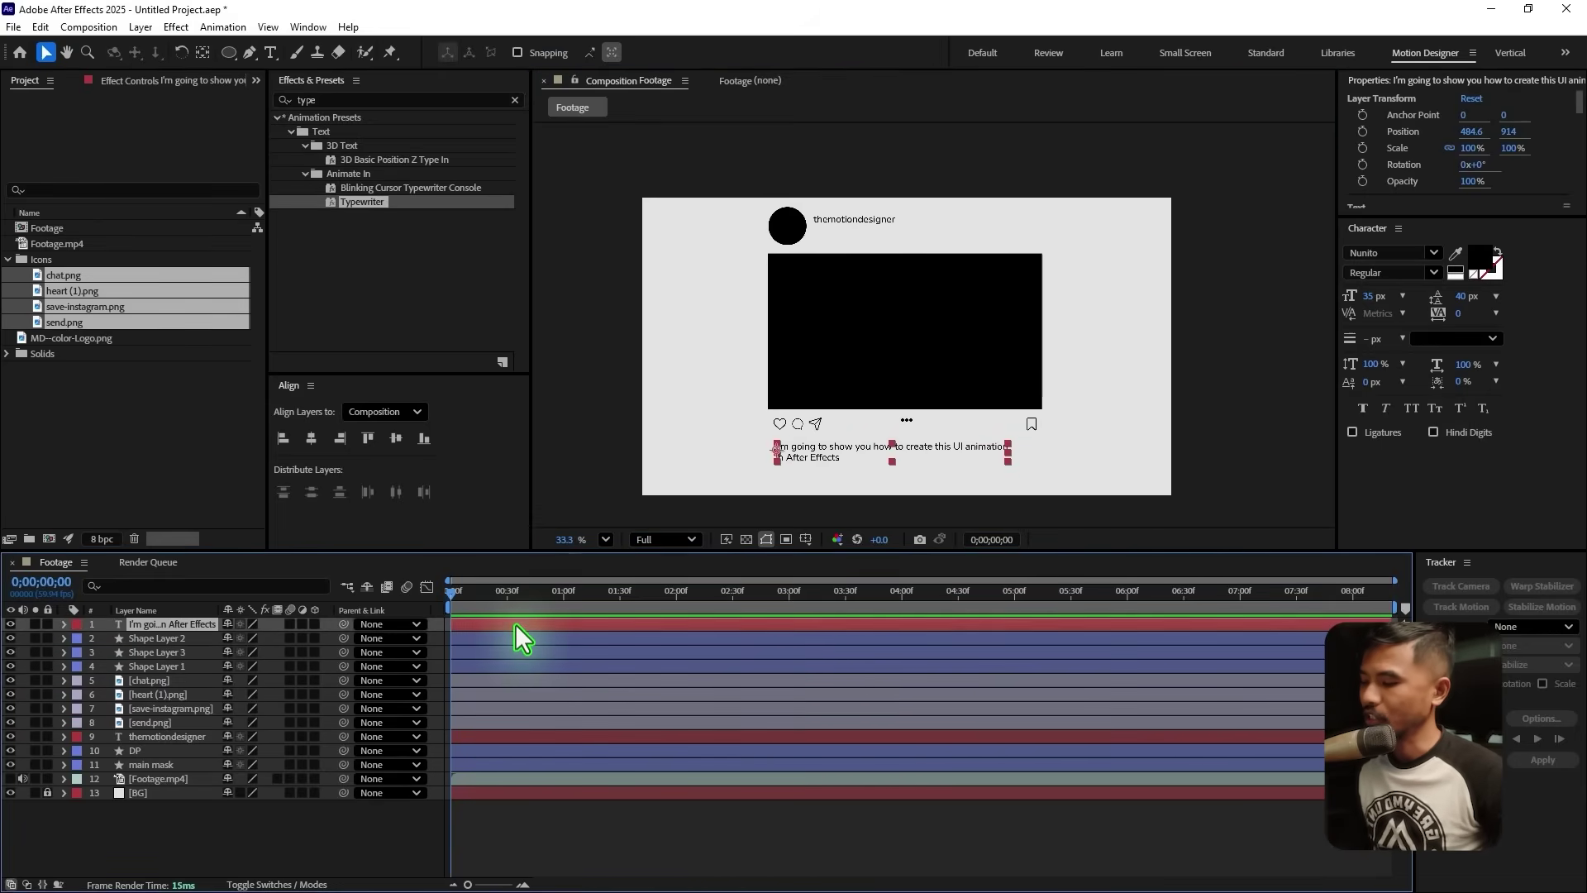
key(ctrl+d)
drag(845, 449, 840, 477)
double_click(840, 478)
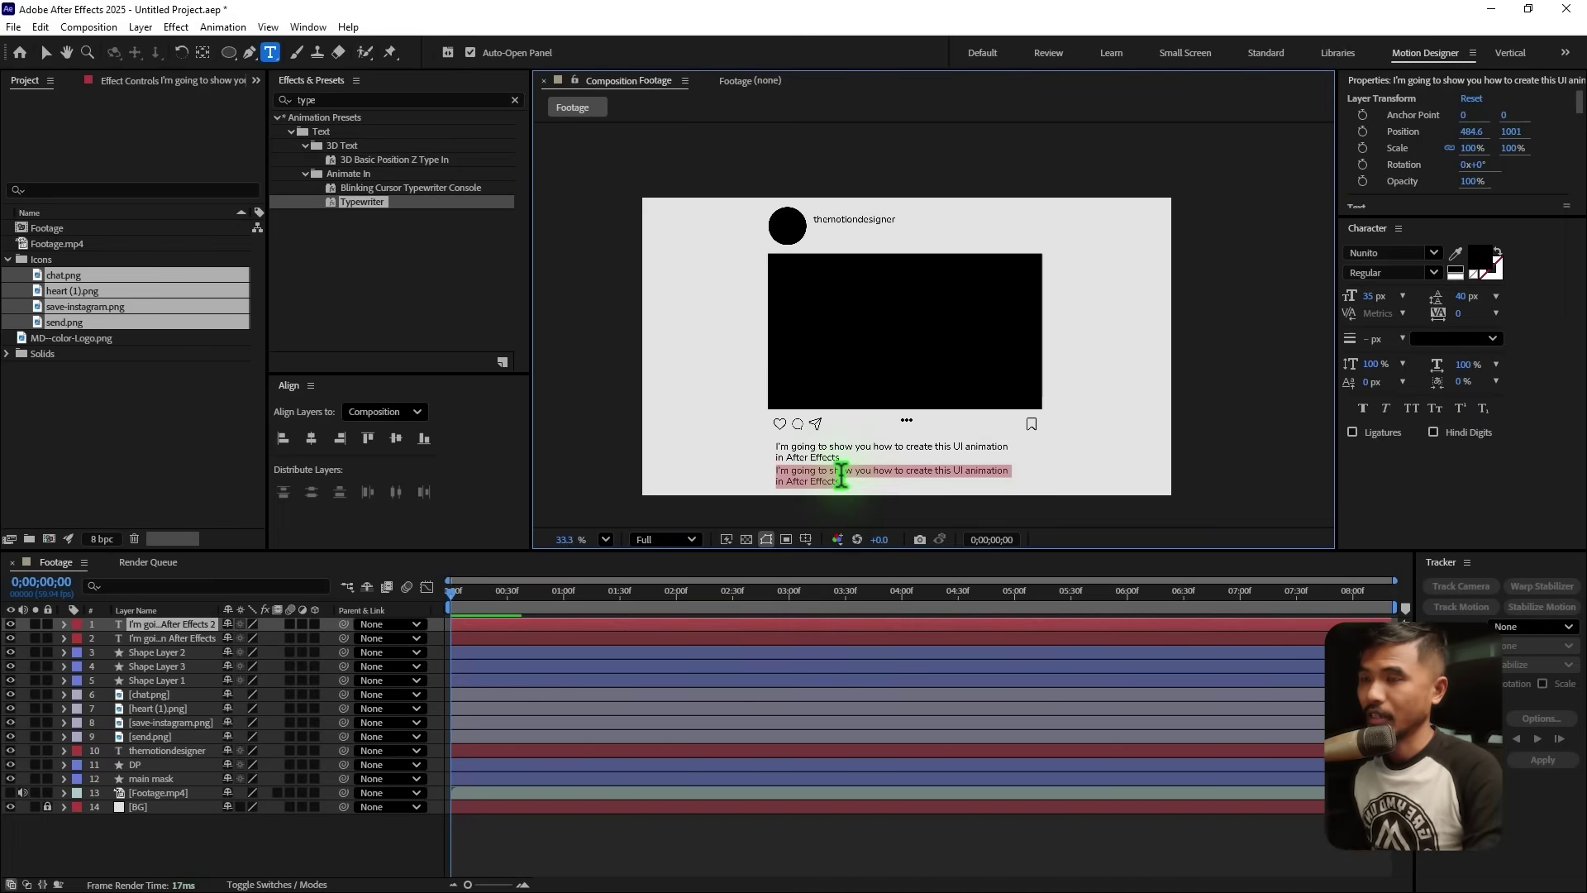
text(So...)
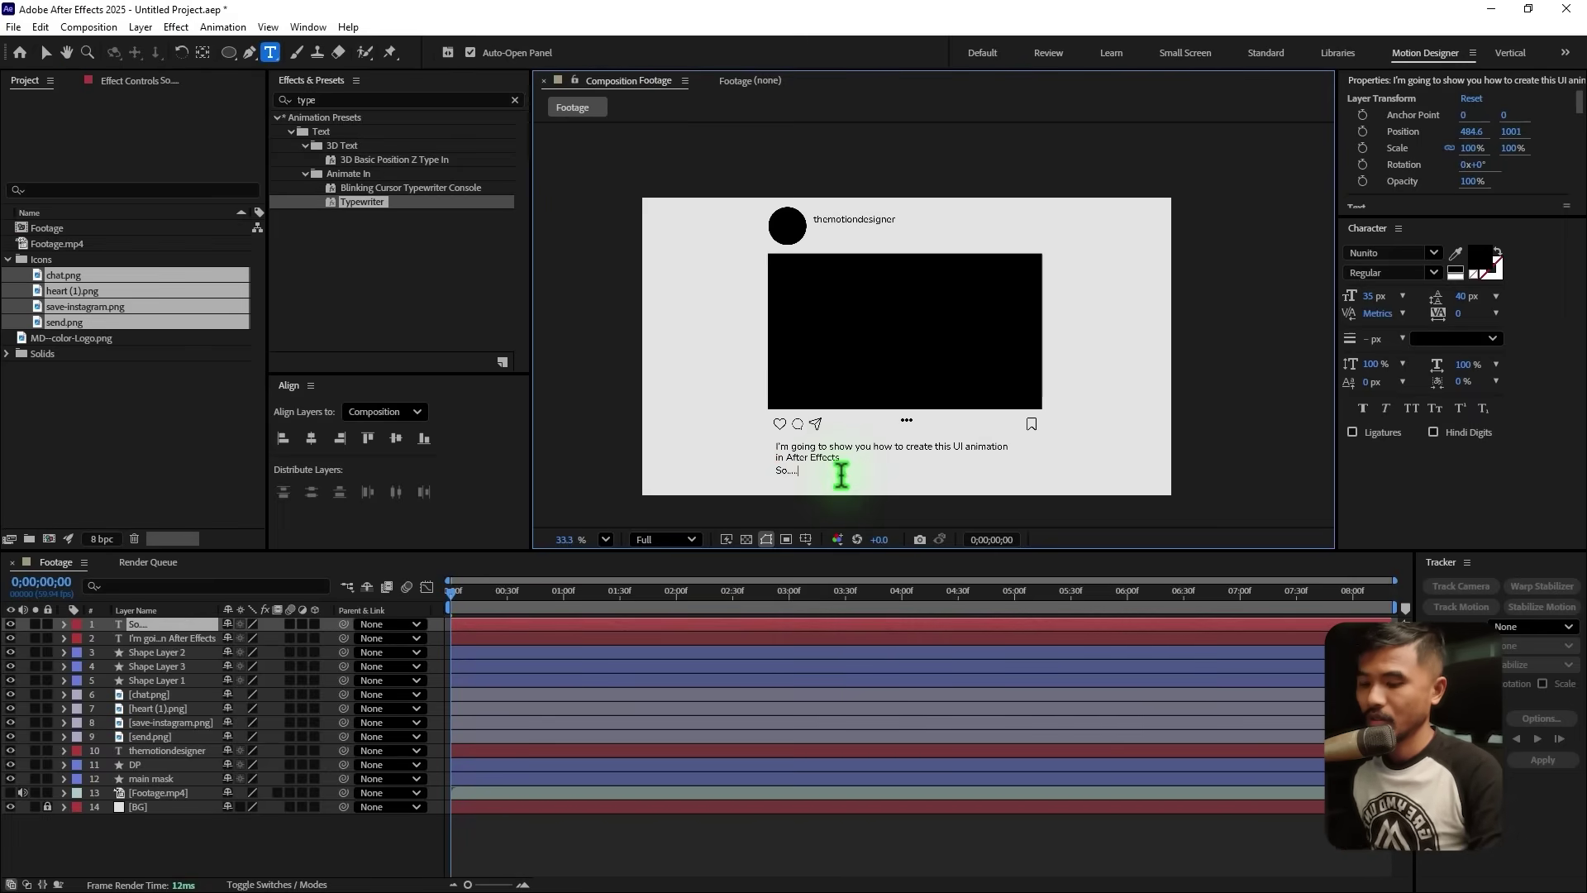
key(Escape)
Duplicate the "So....." text layer and move the copy down to a Y position of 1041
key(ctrl+d)
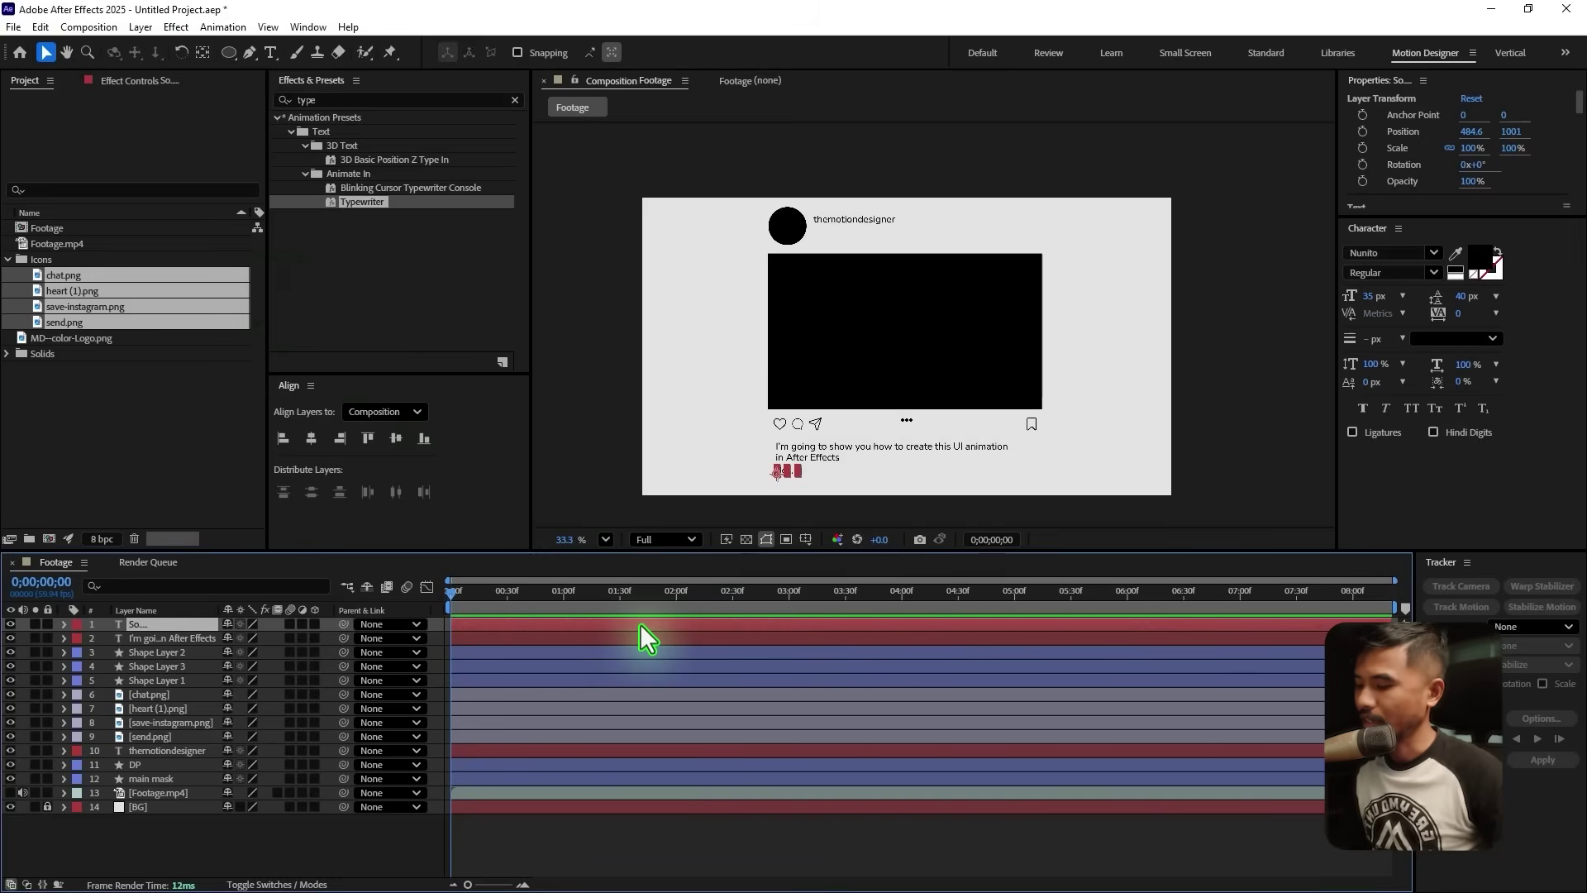
scroll(804, 485, up, 5)
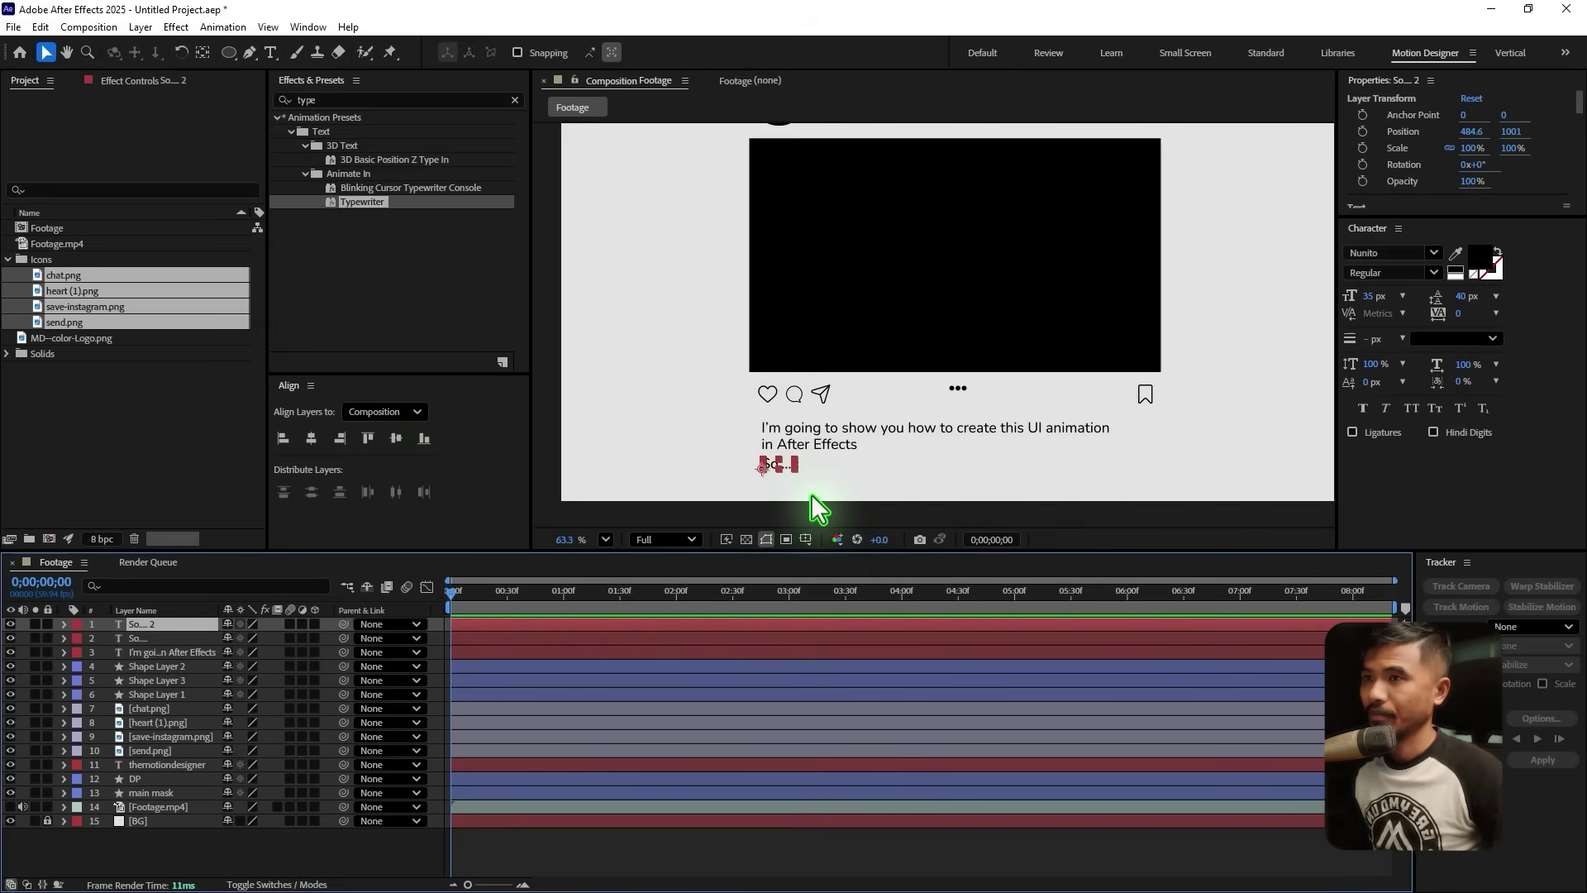
key(shift+Down)
key(shift+Down)
key(shift+Down)
key(shift+Down)
Replace the duplicated bottom line's text with "Lets get Started"
double_click(759, 473)
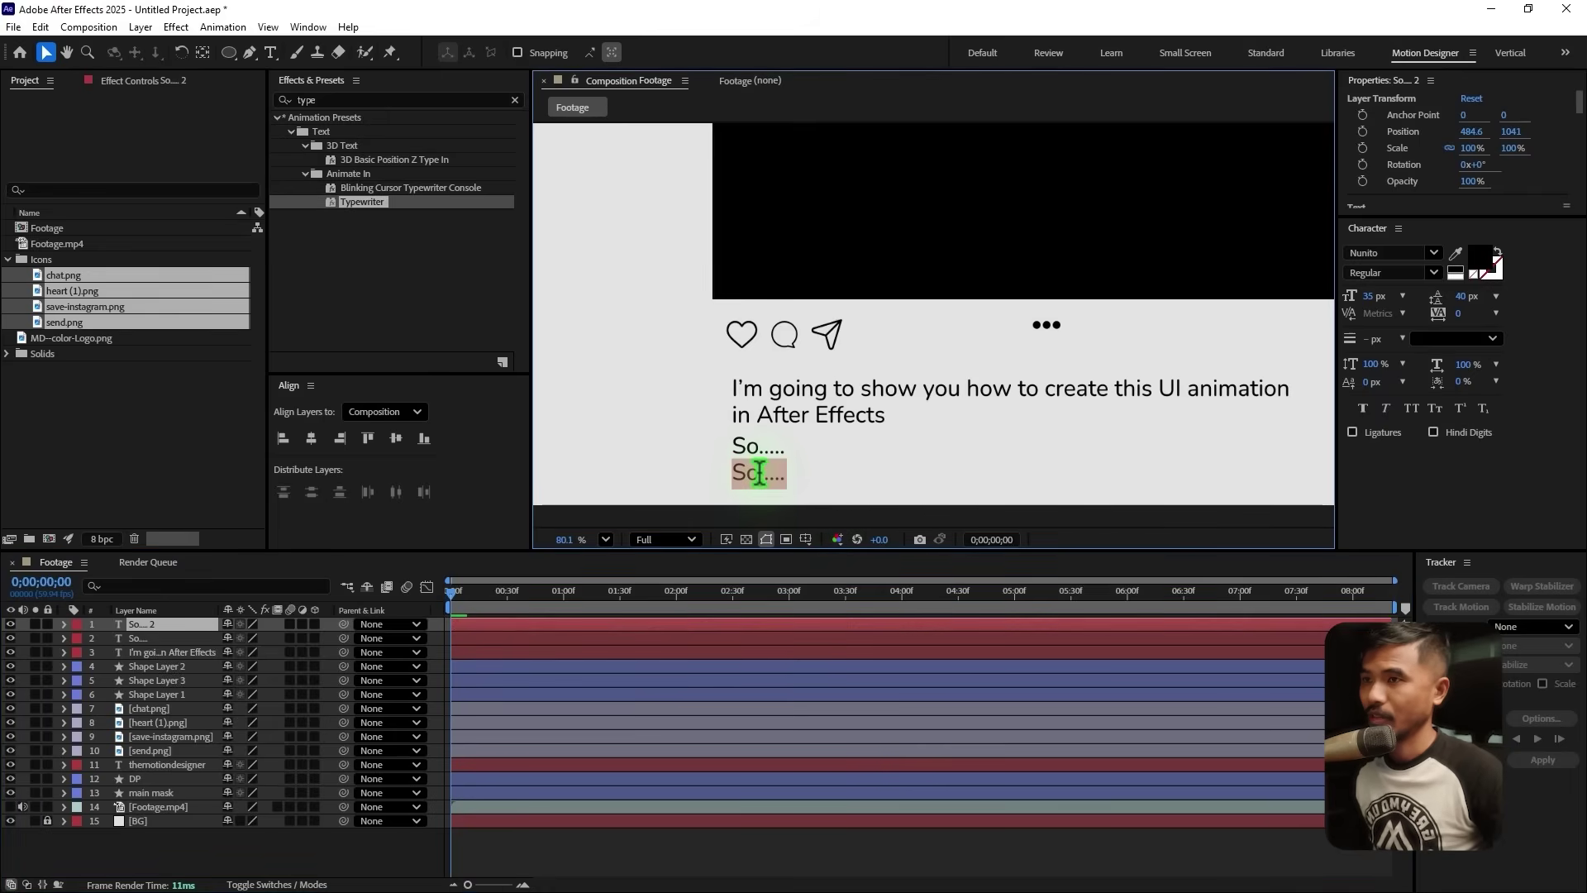
text(Lets)
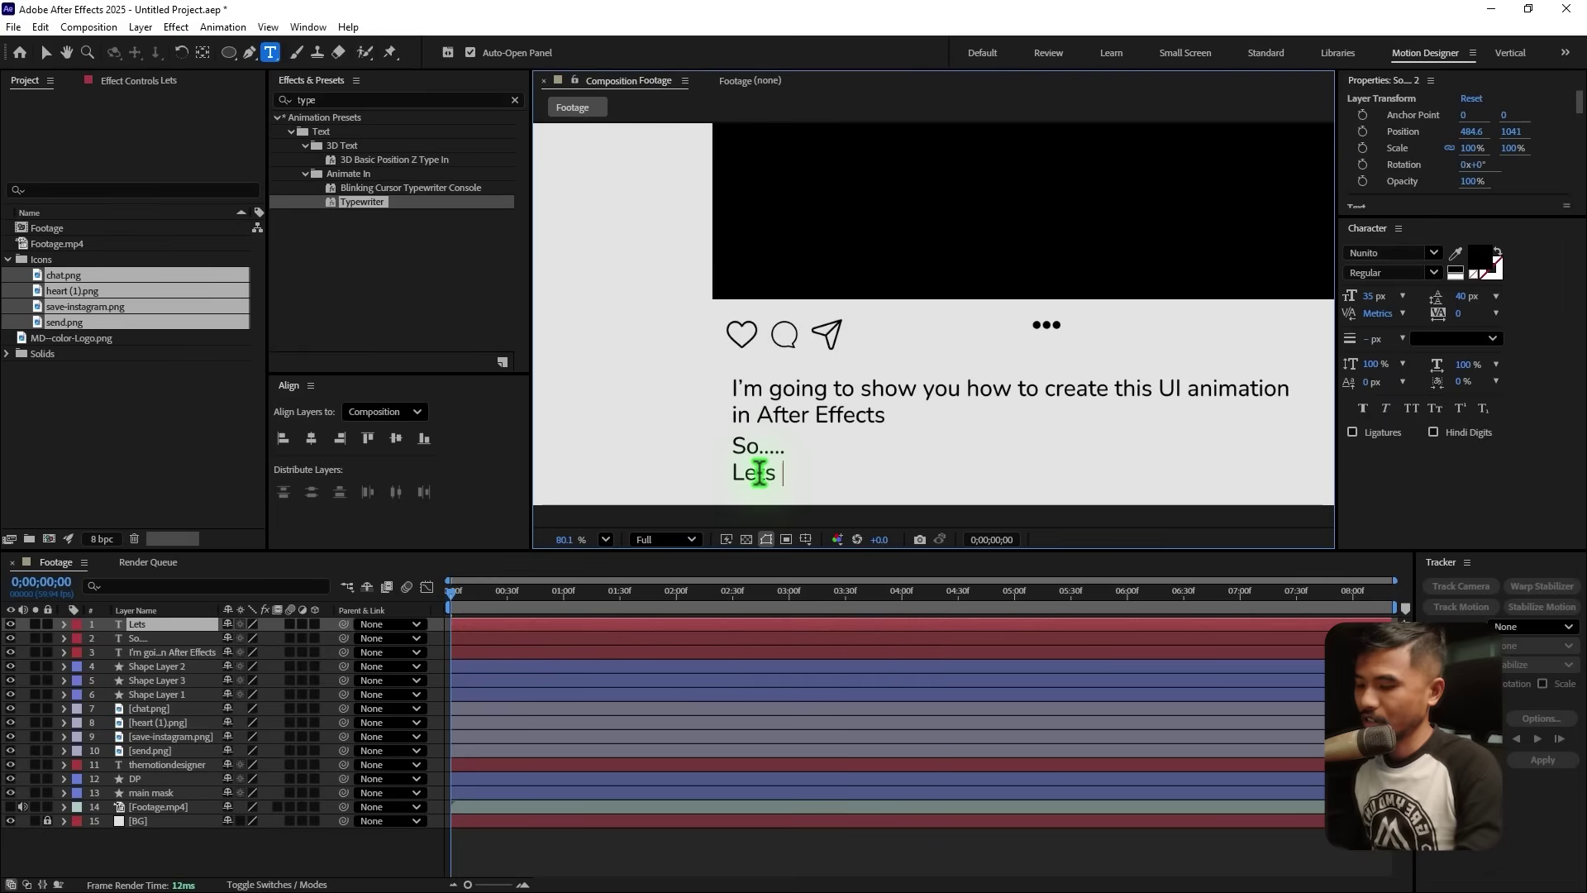
text( get Starte)
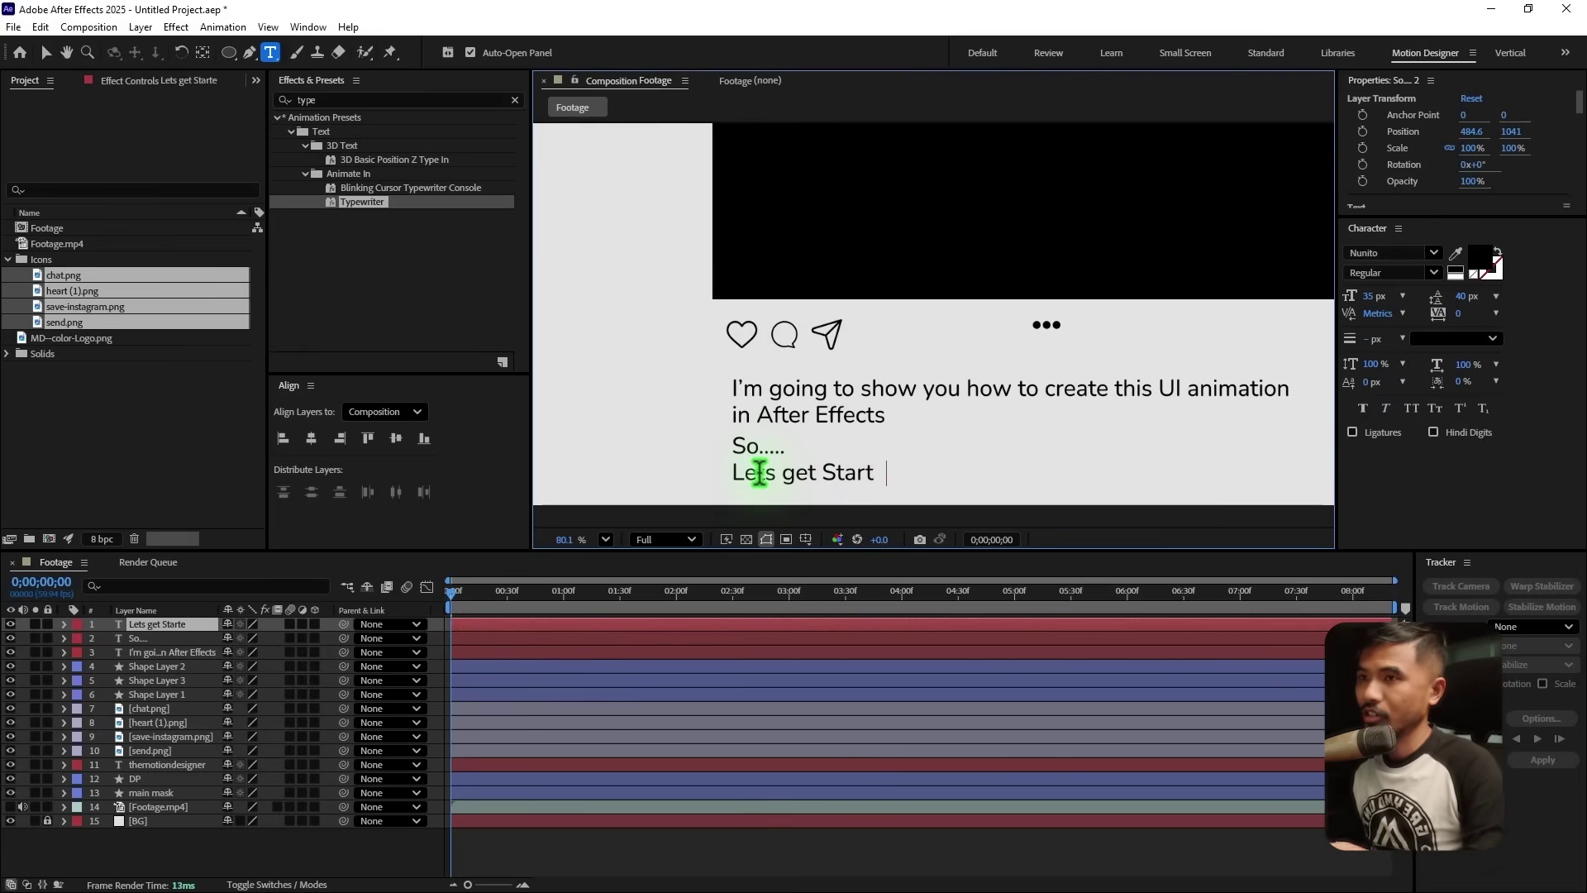
click(46, 52)
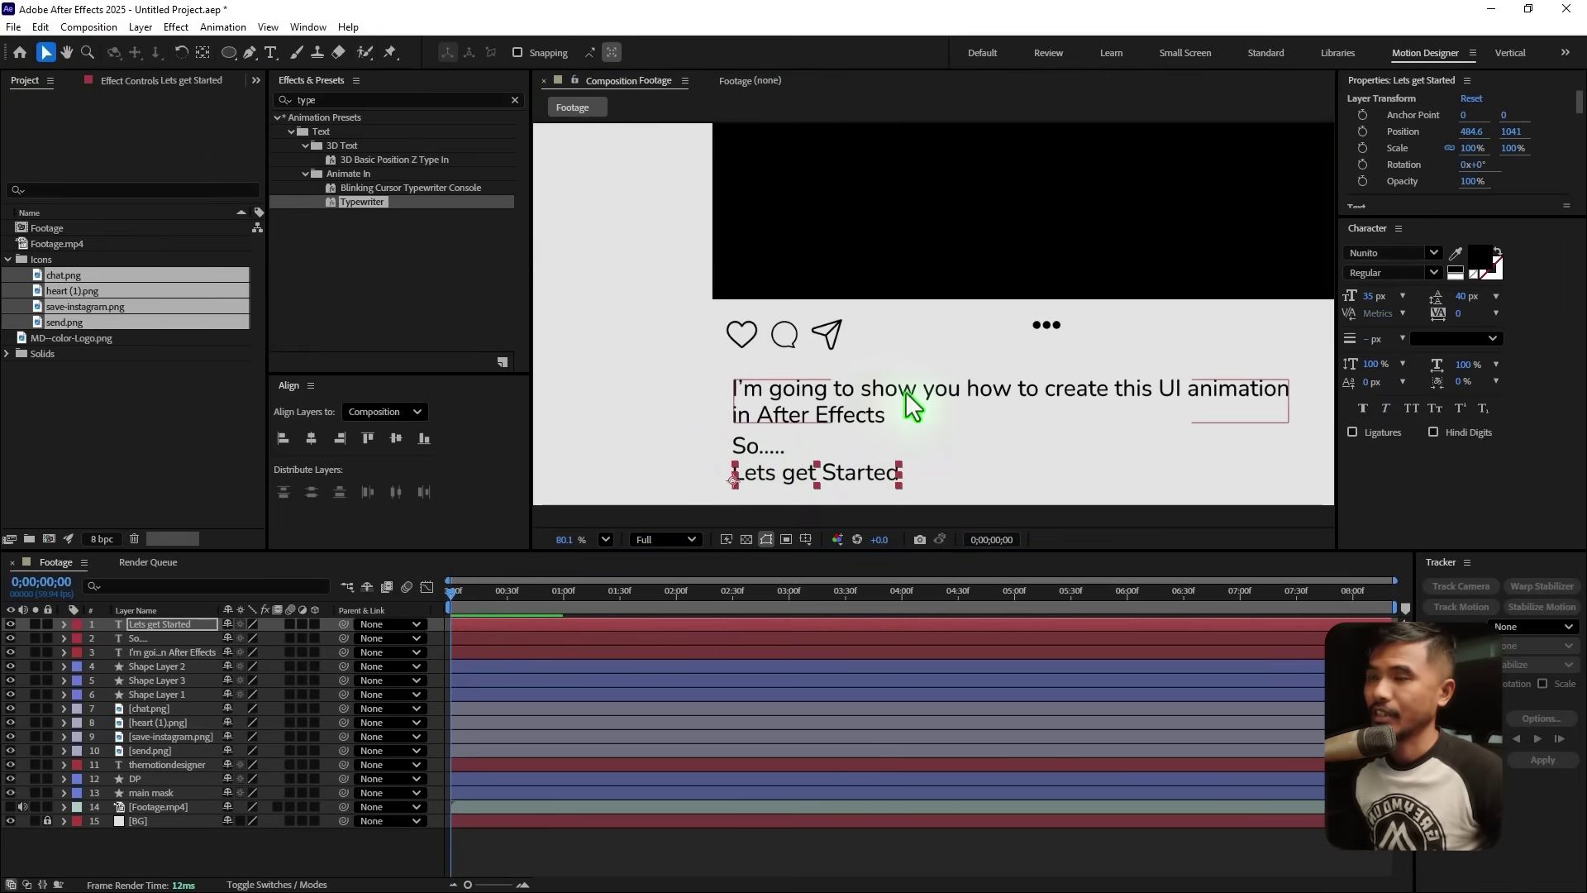
Move the two-line caption text back up to a Y position of 912
scroll(874, 397, down, 2)
click(874, 397)
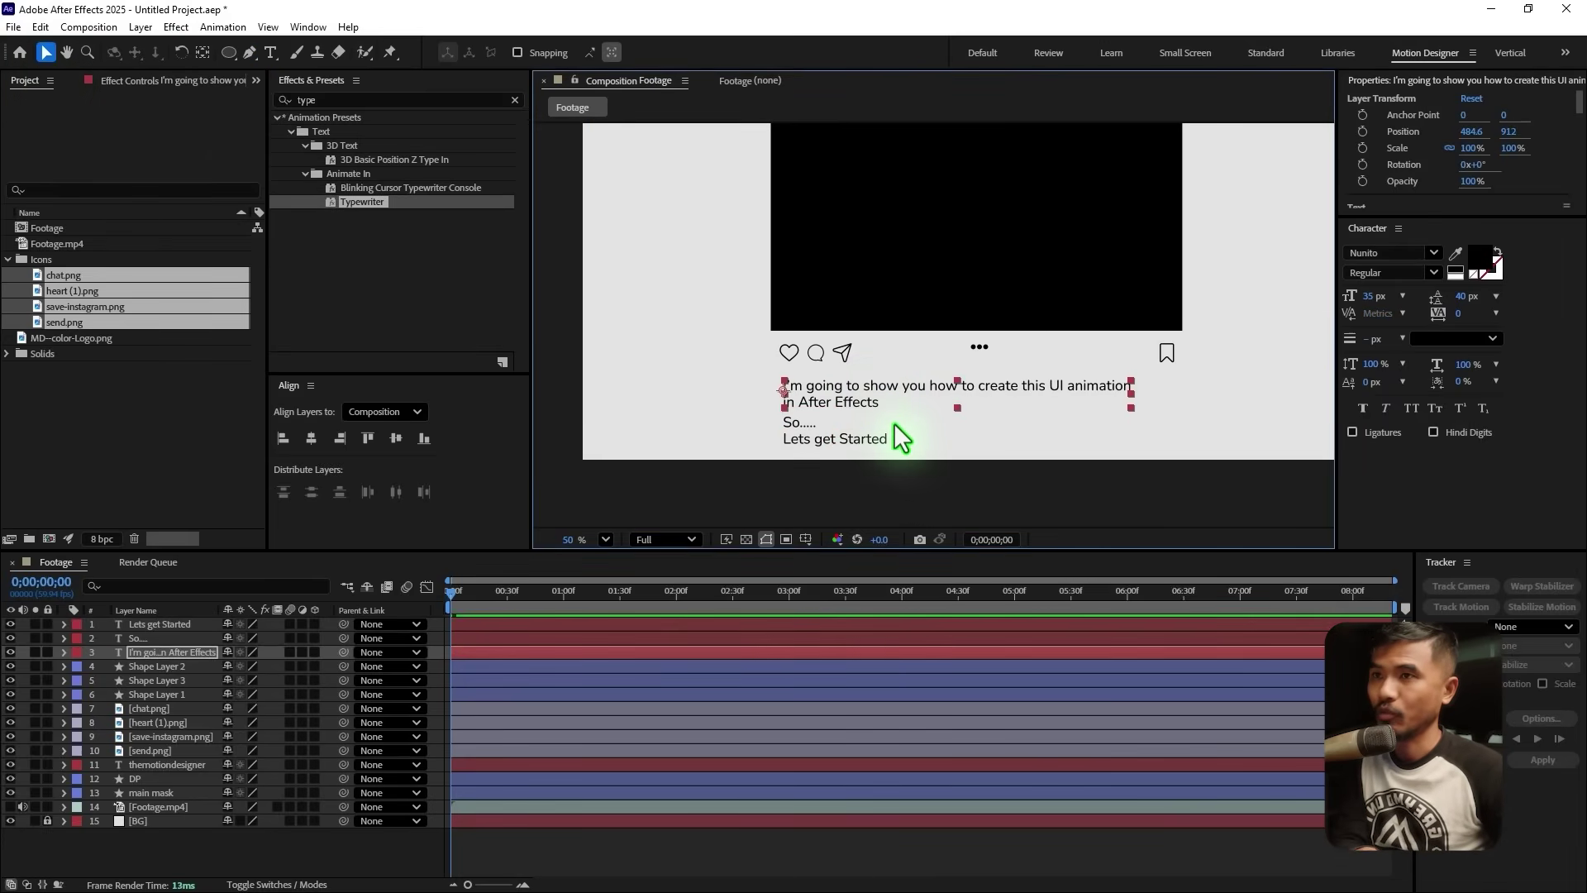
Duplicate the three carousel dots below the media area and move the copies to the top of the layer stack
click(995, 424)
scroll(989, 420, down, 2)
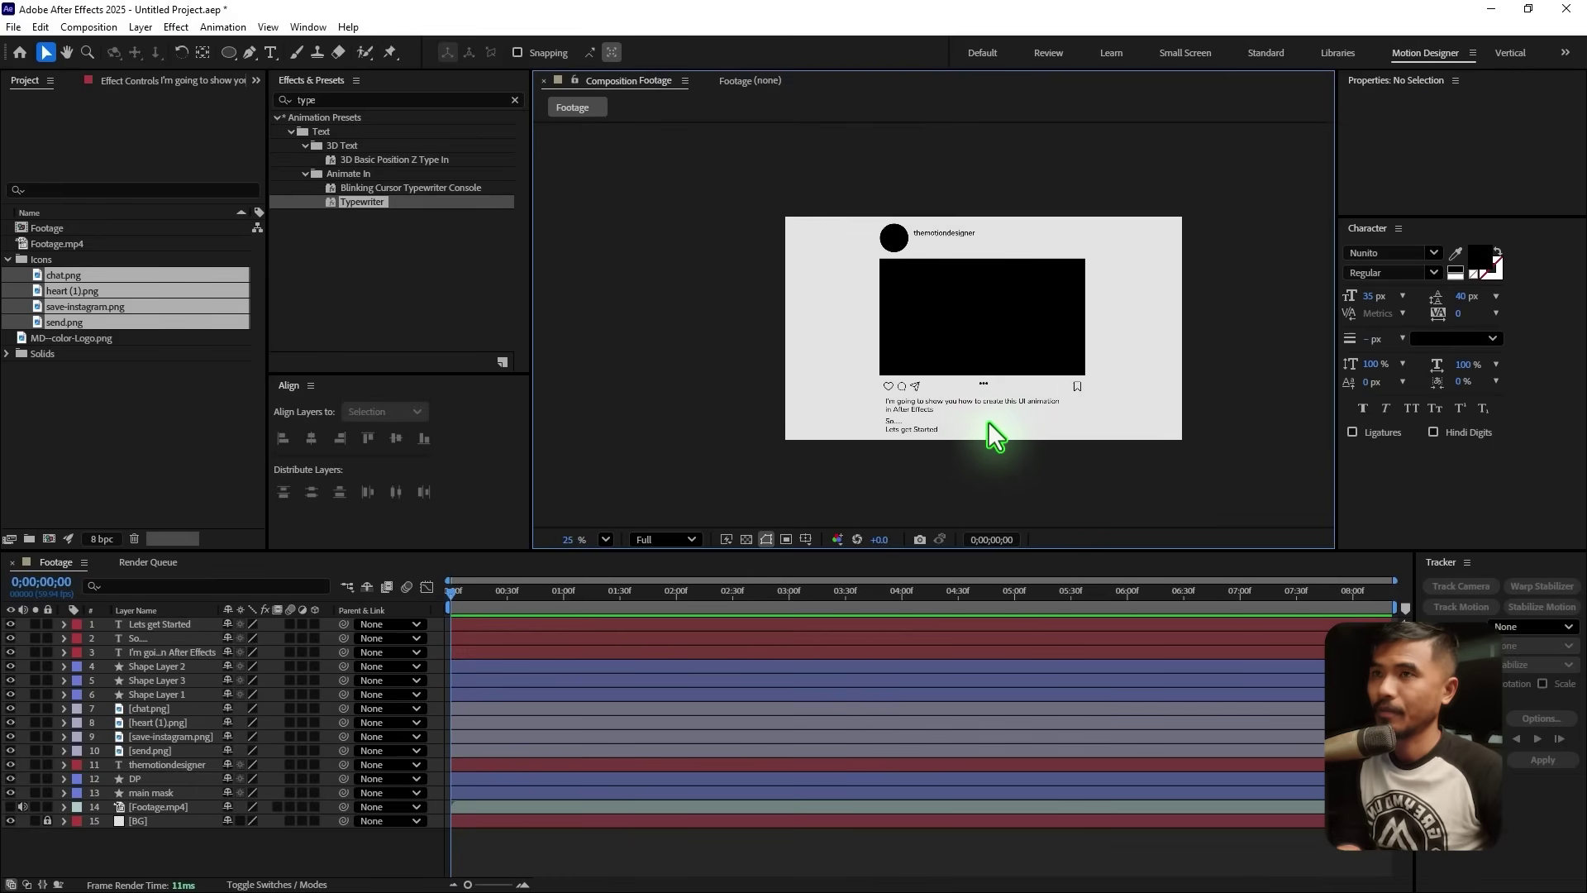
scroll(984, 409, up, 3)
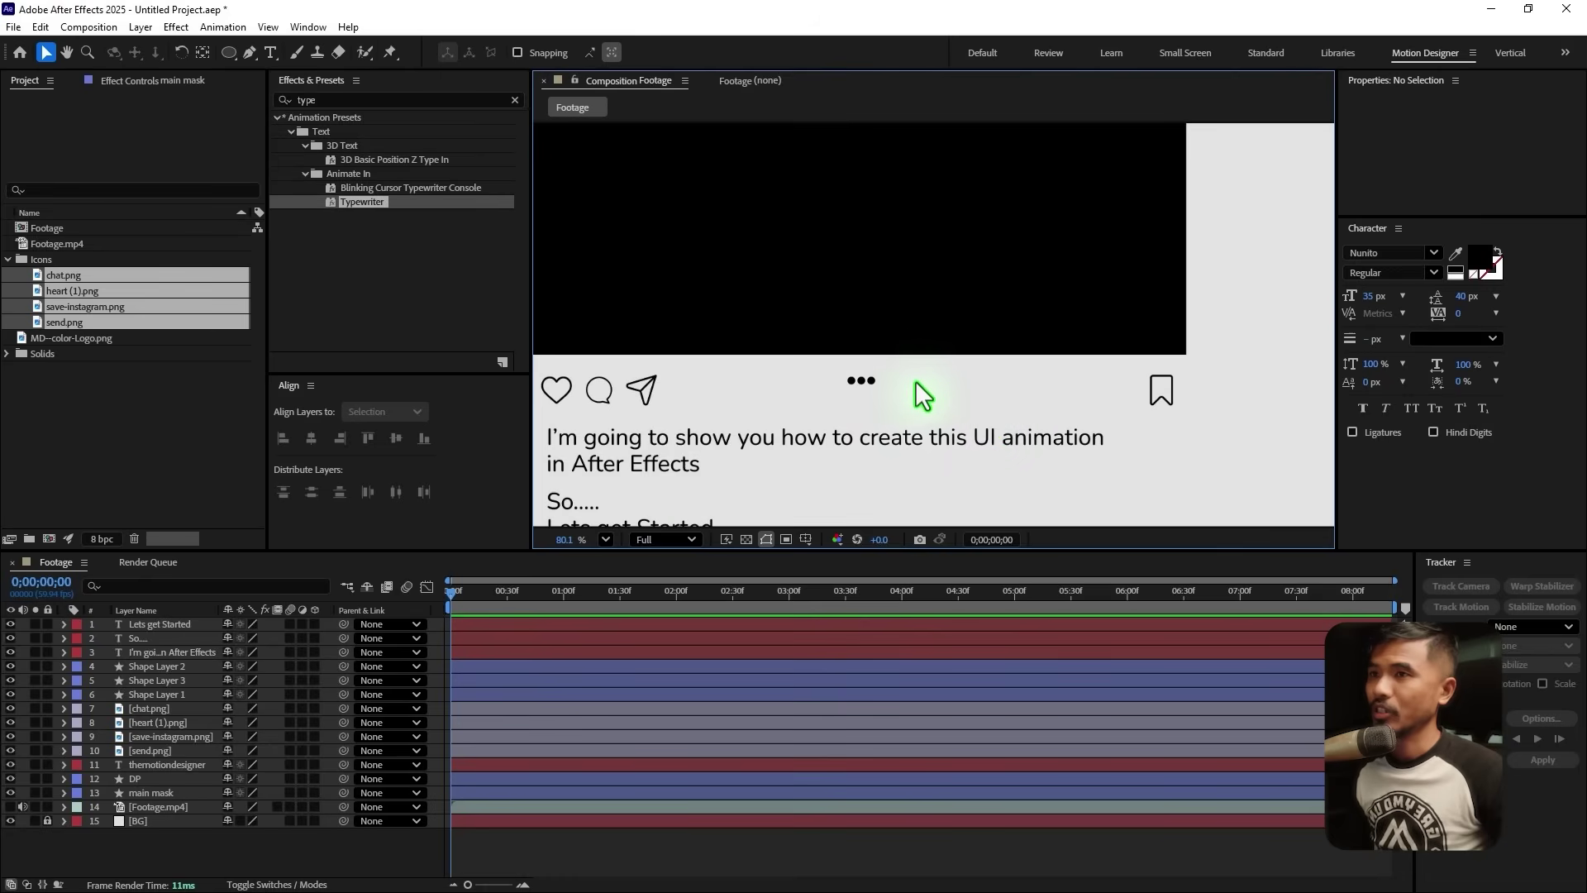
drag(886, 380, 819, 406)
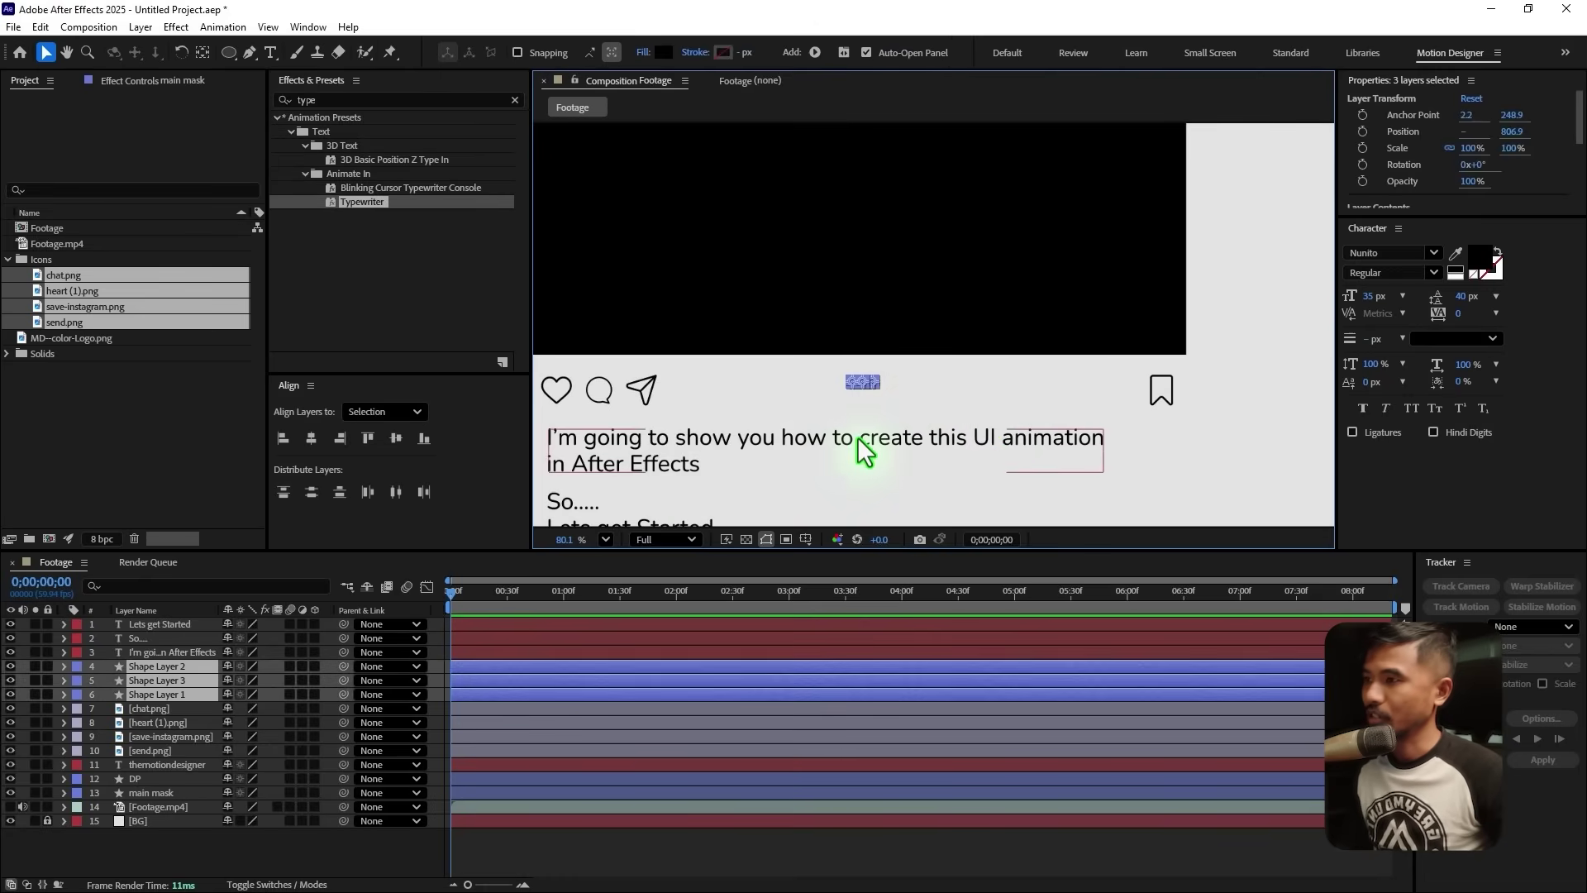
key(ctrl+d)
drag(192, 666, 191, 630)
Move the duplicated dots straight up to a Y position of 76.9, level with the username above the media area
key(space)
drag(1006, 237, 1015, 317)
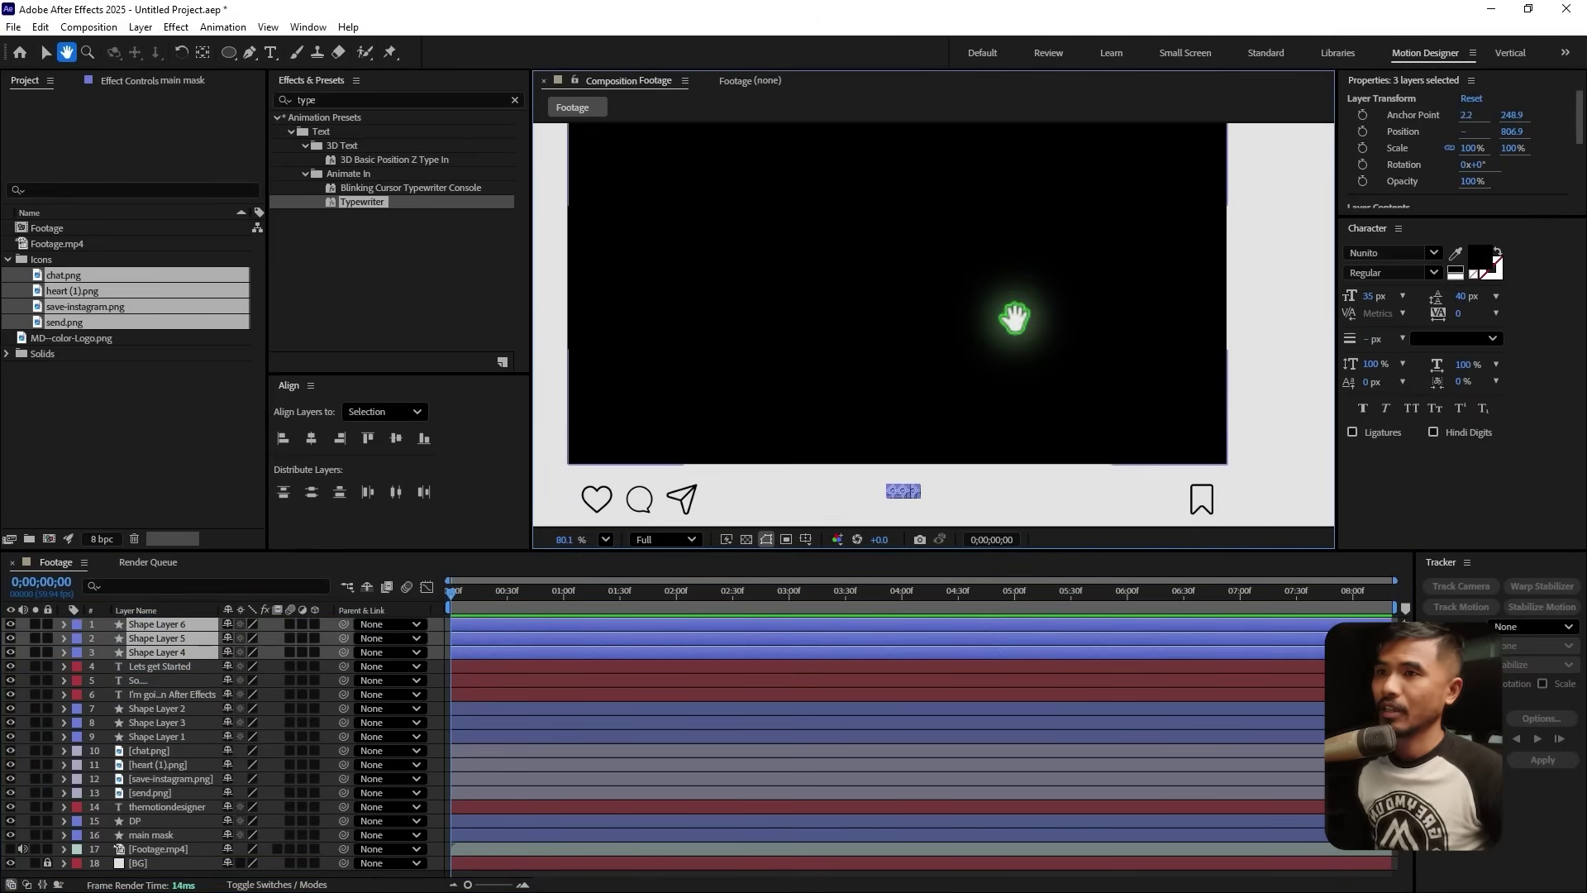
key(shift+Up)
key(shift+Up)
key(shift+Up)
key(shift+Up)
key(shift+Up)
key(shift+Up)
key(shift+Up)
key(shift+Up)
key(shift+Up)
key(shift+Up)
key(shift+Up)
key(shift+Up)
key(shift+Up)
key(shift+Up)
key(shift+Up)
key(shift+Up)
key(shift+Up)
key(shift+Up)
key(shift+Up)
key(shift+Up)
key(shift+Up)
key(shift+Up)
key(shift+Up)
key(shift+Up)
key(shift+Up)
key(shift+Up)
key(shift+Up)
key(shift+Up)
key(shift+Up)
key(shift+Up)
key(shift+Up)
key(shift+Up)
key(shift+Up)
key(shift+Up)
key(shift+Up)
key(shift+Up)
key(shift+Up)
key(shift+Up)
key(shift+Up)
key(shift+Up)
key(shift+Up)
key(shift+Up)
key(shift+Up)
key(shift+Up)
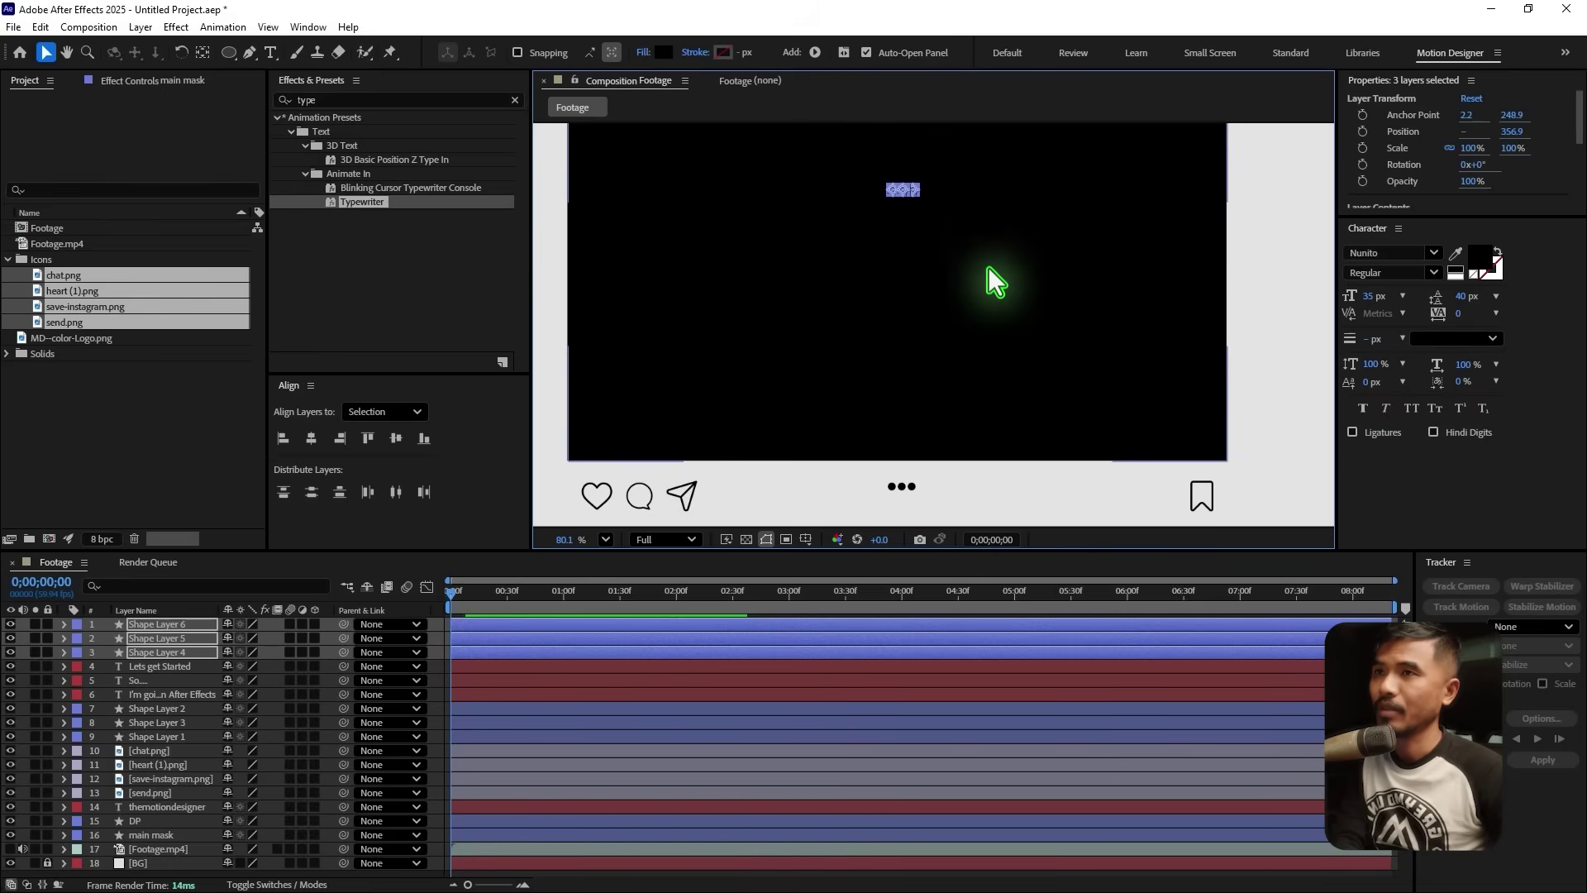
drag(979, 218, 992, 397)
key(shift+Up)
key(shift+Up)
key(shift+Up)
key(shift+Up)
key(shift+Up)
key(shift+Up)
key(shift+Up)
key(shift+Up)
key(shift+Up)
key(shift+Up)
key(shift+Up)
key(shift+Up)
key(shift+Up)
key(shift+Up)
key(shift+Up)
key(shift+Up)
key(shift+Up)
key(shift+Up)
key(shift+Up)
key(shift+Up)
key(shift+Up)
key(shift+Up)
key(shift+Up)
key(shift+Up)
key(shift+Up)
key(shift+Up)
key(shift+Up)
key(shift+Up)
Shift the duplicated dots about 390 px to the right along the username row, near the media area's right edge
key(shift+Right)
key(shift+Right)
key(shift+Right)
key(shift+Right)
key(shift+Right)
key(shift+Right)
key(shift+Right)
key(shift+Right)
key(shift+Right)
key(shift+Right)
key(shift+Right)
key(shift+Right)
key(shift+Right)
key(shift+Right)
key(shift+Right)
key(shift+Right)
key(shift+Right)
key(shift+Right)
key(shift+Right)
key(shift+Right)
key(shift+Right)
key(shift+Right)
key(shift+Right)
key(shift+Right)
key(shift+Right)
key(shift+Right)
key(shift+Right)
key(shift+Right)
key(shift+Right)
key(shift+Right)
key(shift+Right)
key(shift+Right)
key(shift+Right)
key(shift+Right)
key(shift+Right)
key(shift+Right)
key(shift+Right)
key(shift+Right)
key(shift+Right)
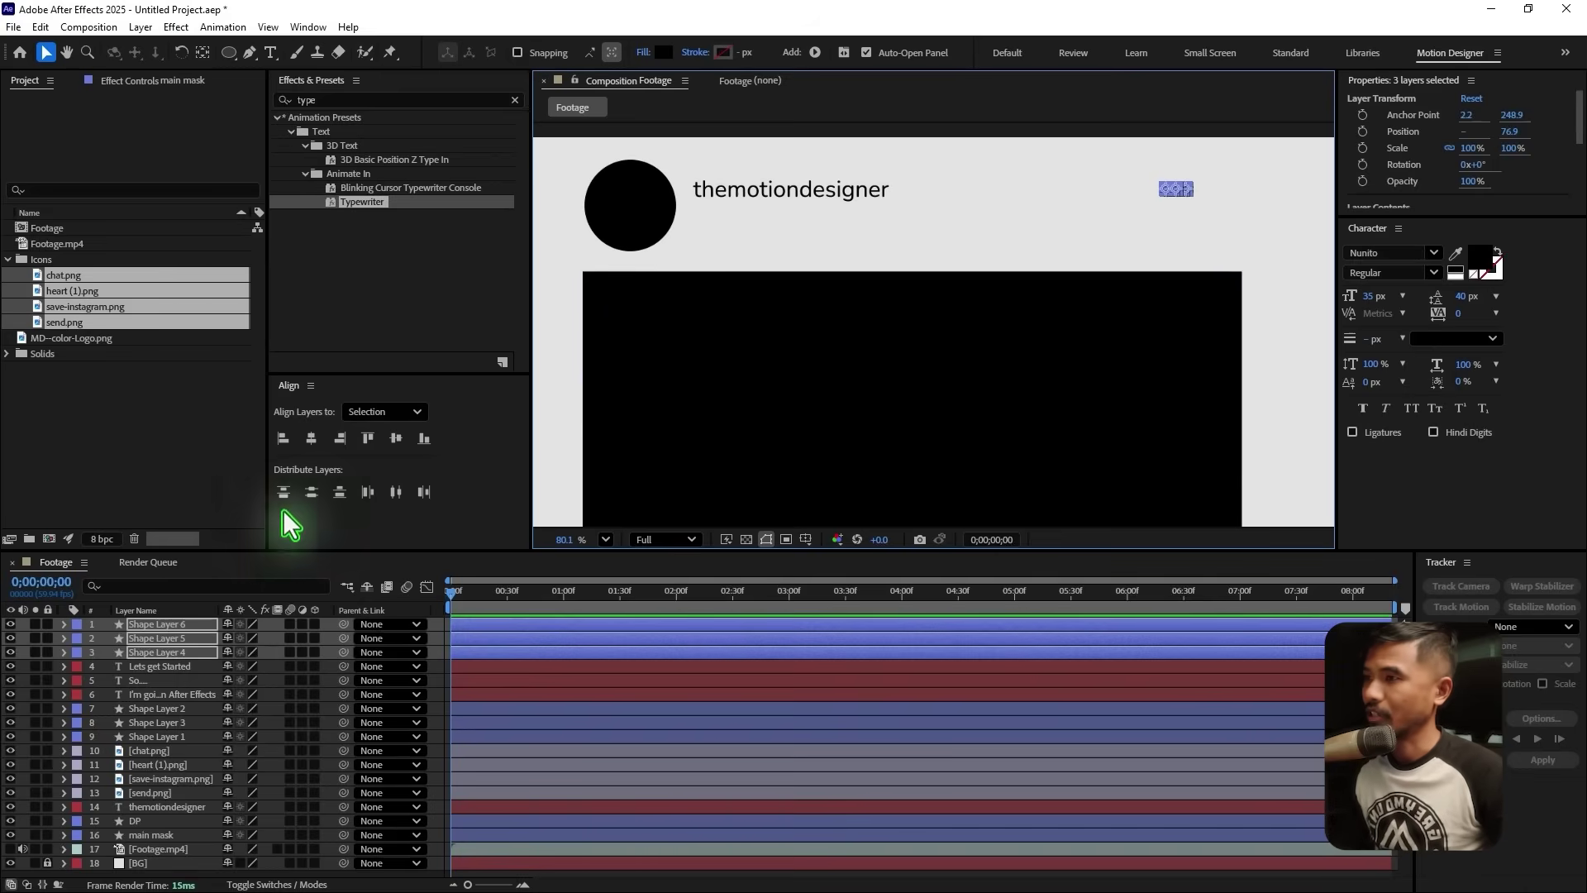
Scale the three duplicated header dots down to 70%
key(s)
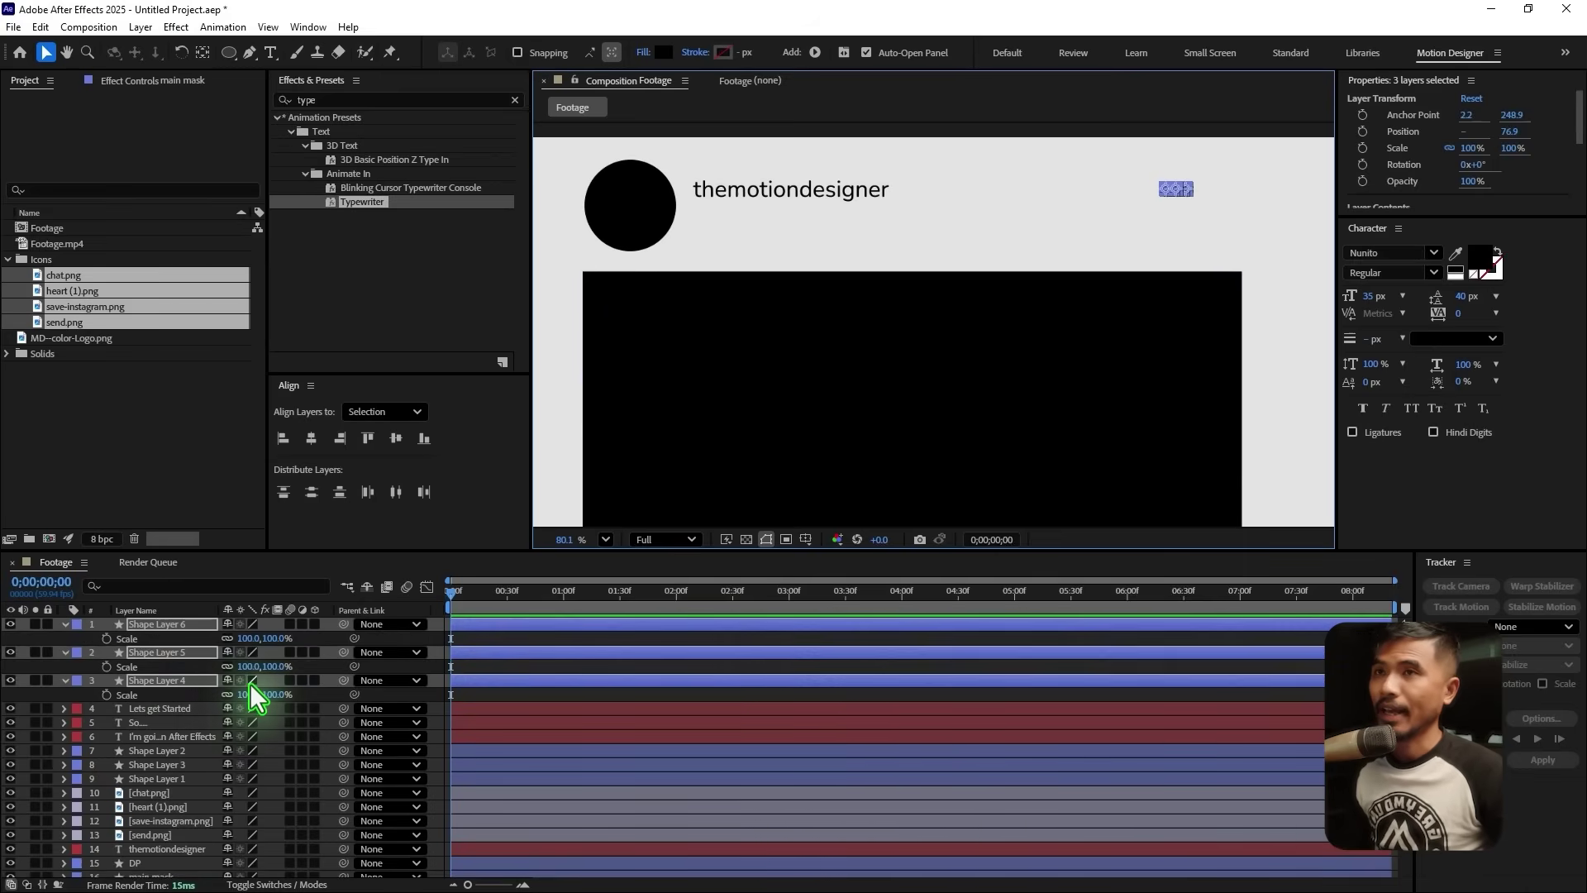
click(251, 638)
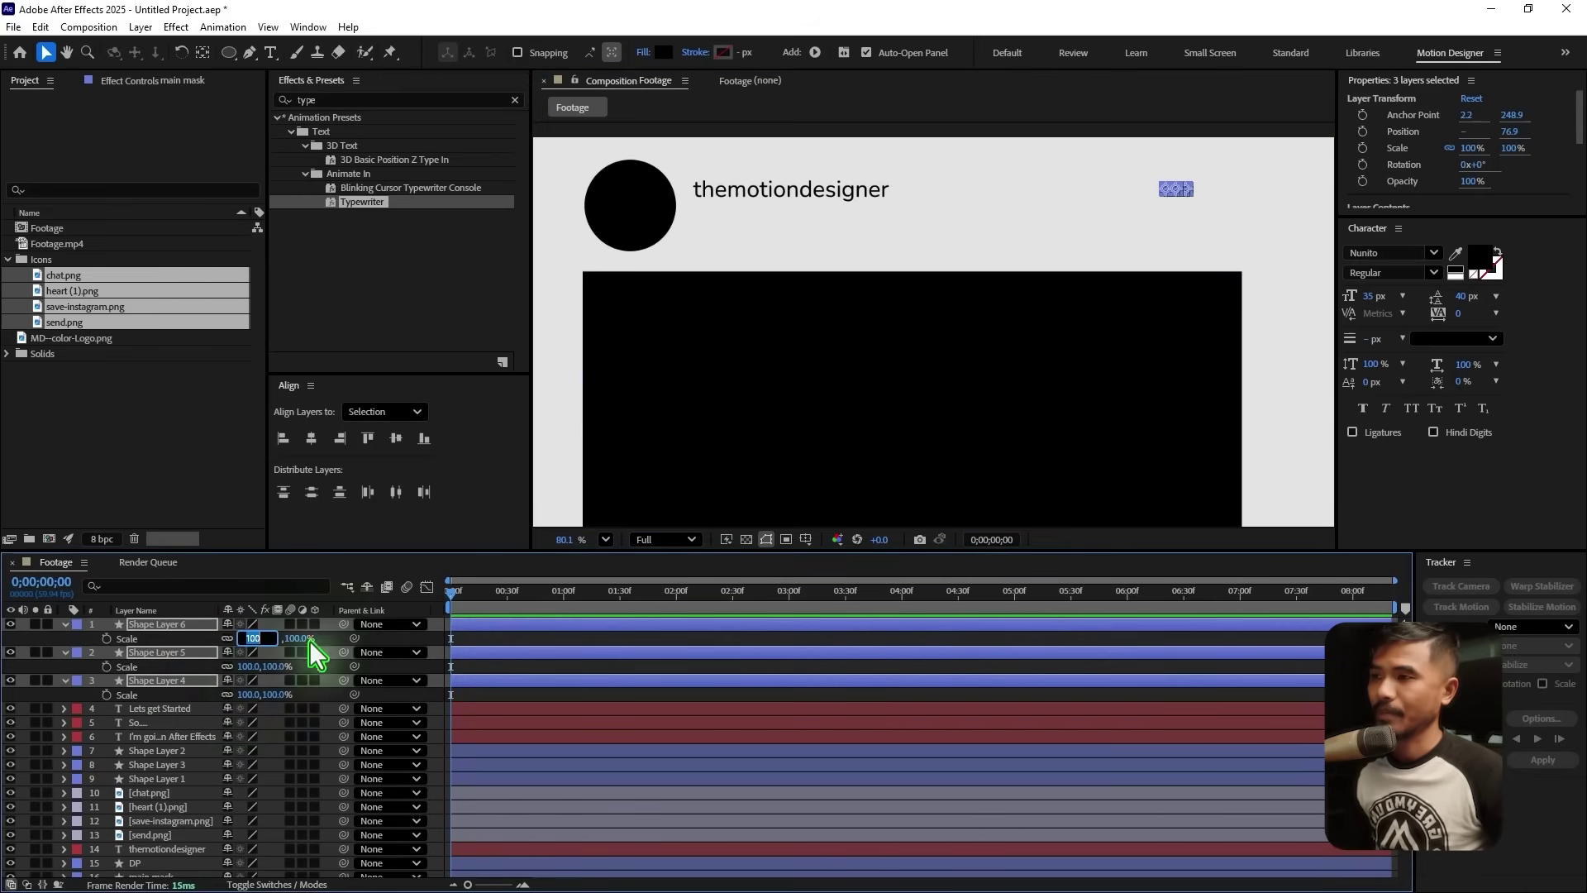
text(70)
key(Return)
Nudge the header dots about 30 px right and down to a Y position of 81.9, then deselect and collapse all layer properties
scroll(1137, 303, up, 5)
key(shift+Right)
key(shift+Right)
key(Down)
key(Down)
key(Down)
key(Down)
key(Down)
key(Right)
key(Right)
key(Right)
key(Right)
key(Right)
key(Right)
key(Right)
key(Right)
key(Right)
key(Right)
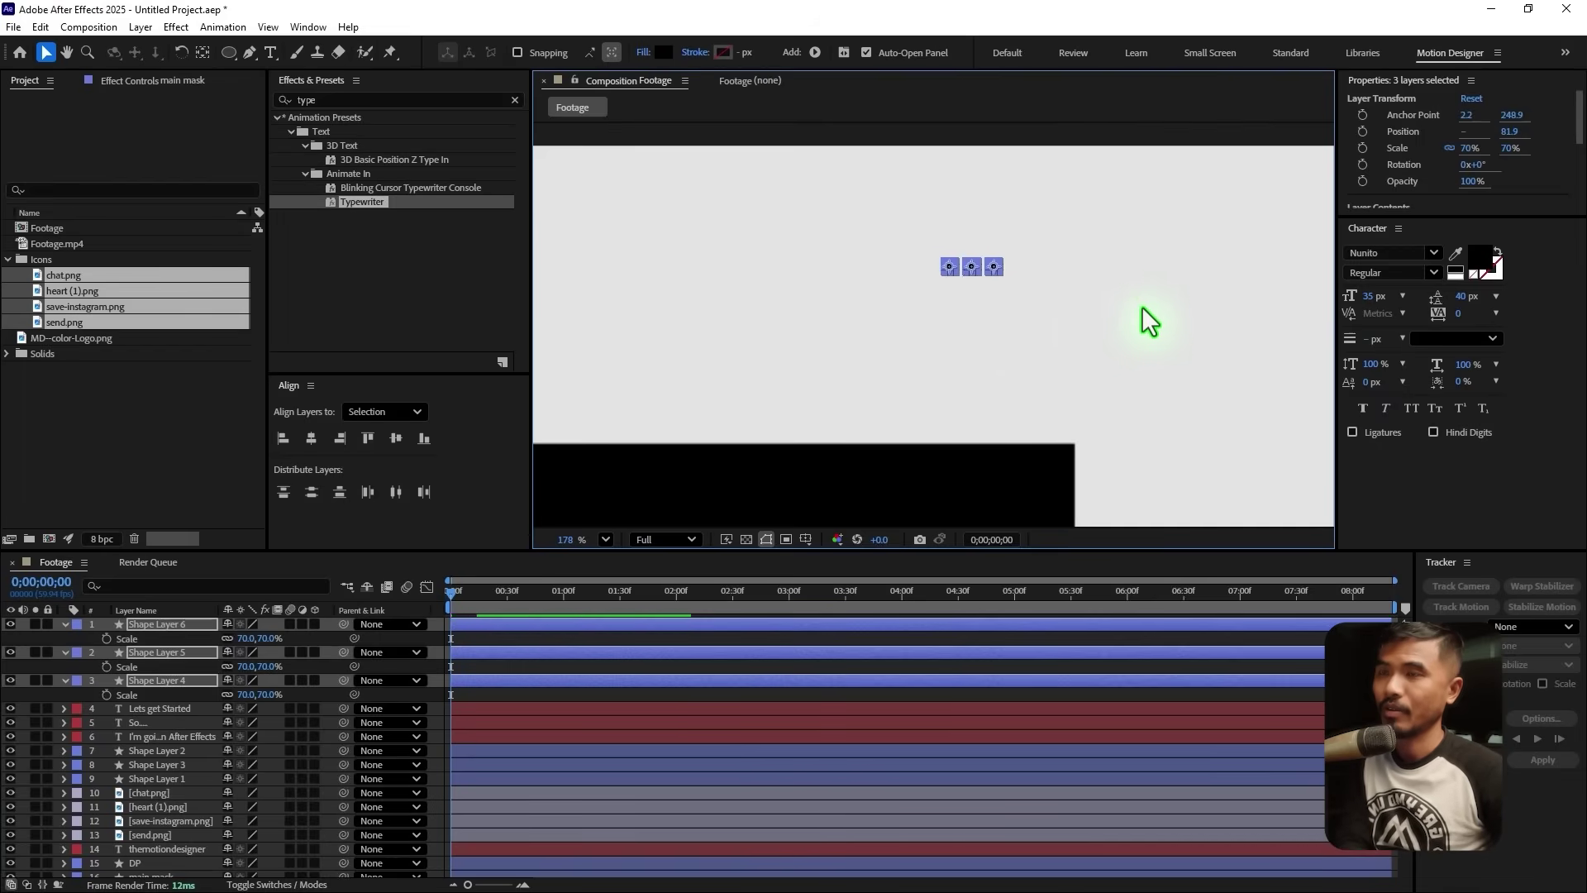
key(ctrl+shift+a)
scroll(1093, 301, down, 5)
scroll(1108, 311, up, 2)
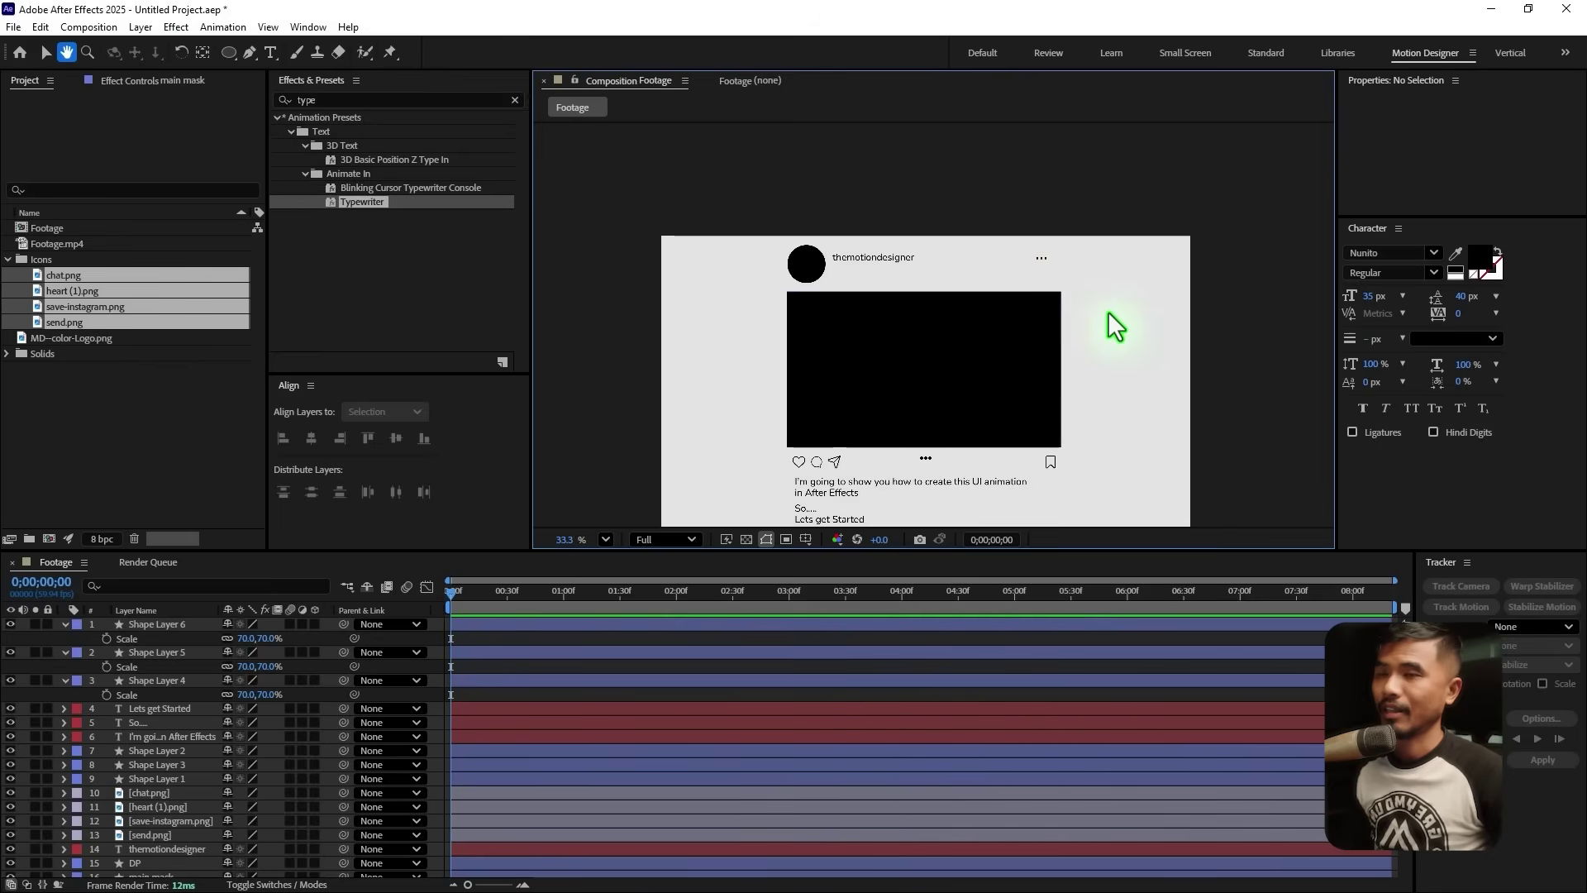
drag(1086, 438, 1063, 361)
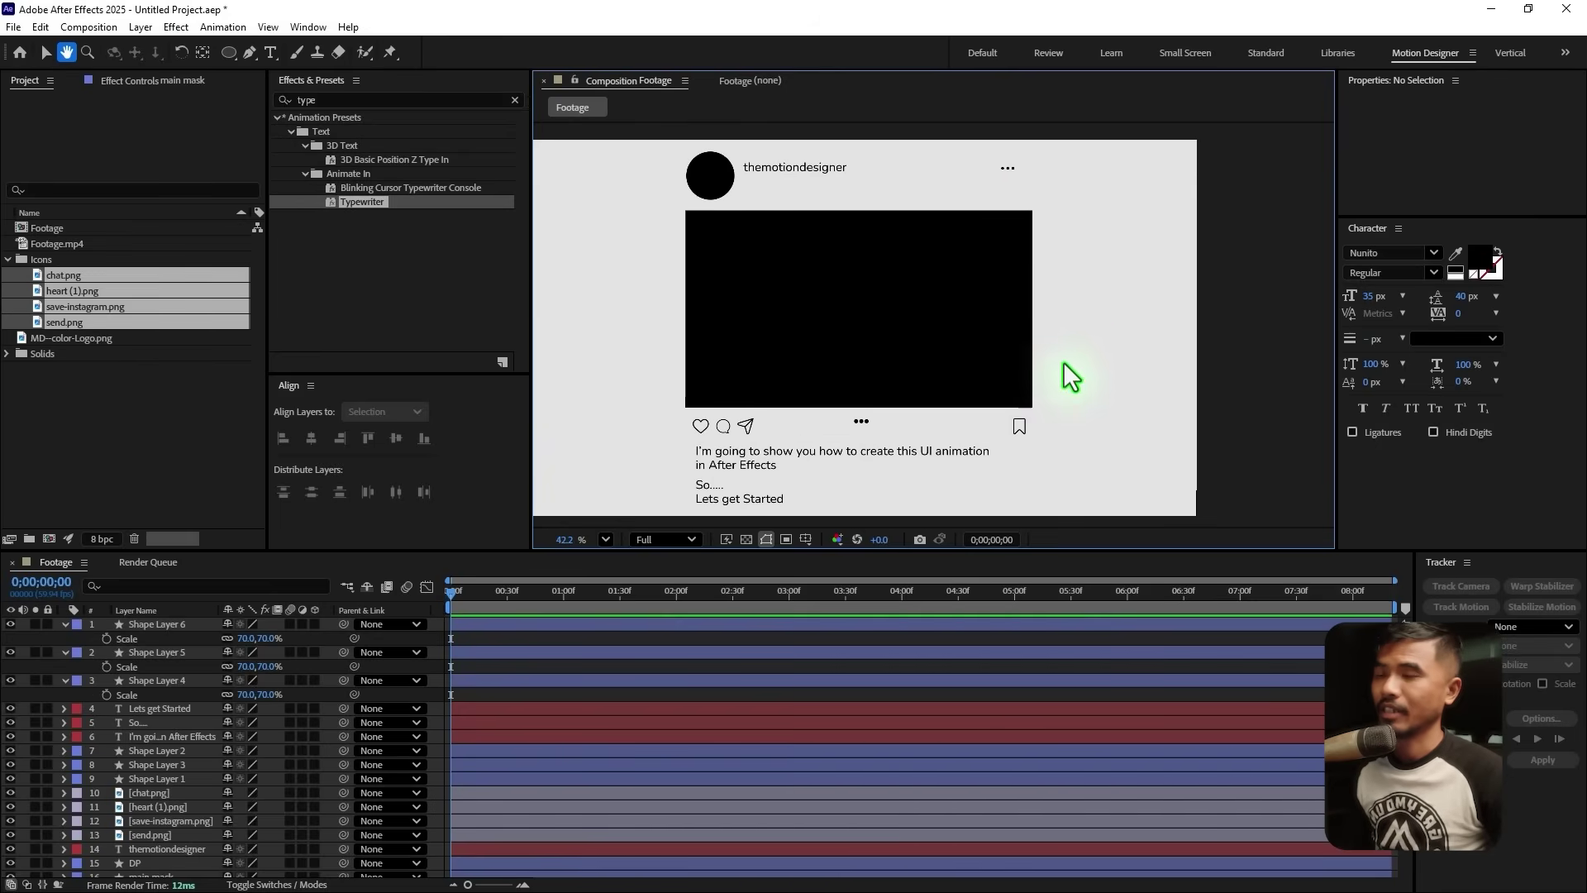
scroll(1064, 360, down, 1)
key(ctrl+grave)
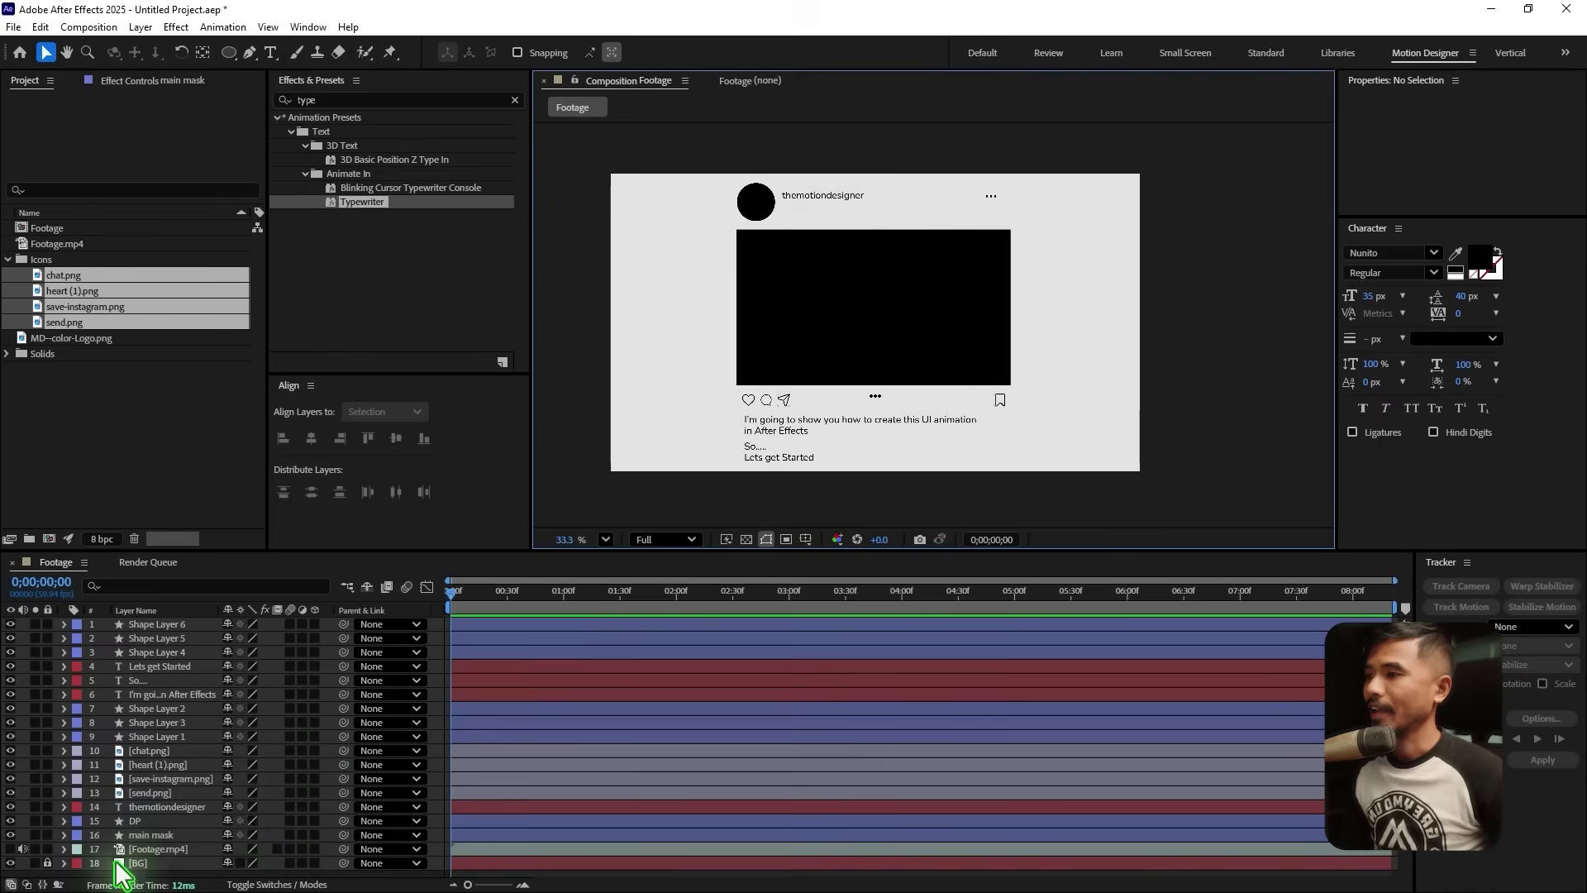
Turn on the visibility of the Footage.mp4 layer, enlarge the timeline area and preview the composition
alt+click(11, 849)
alt+click(12, 849)
click(12, 849)
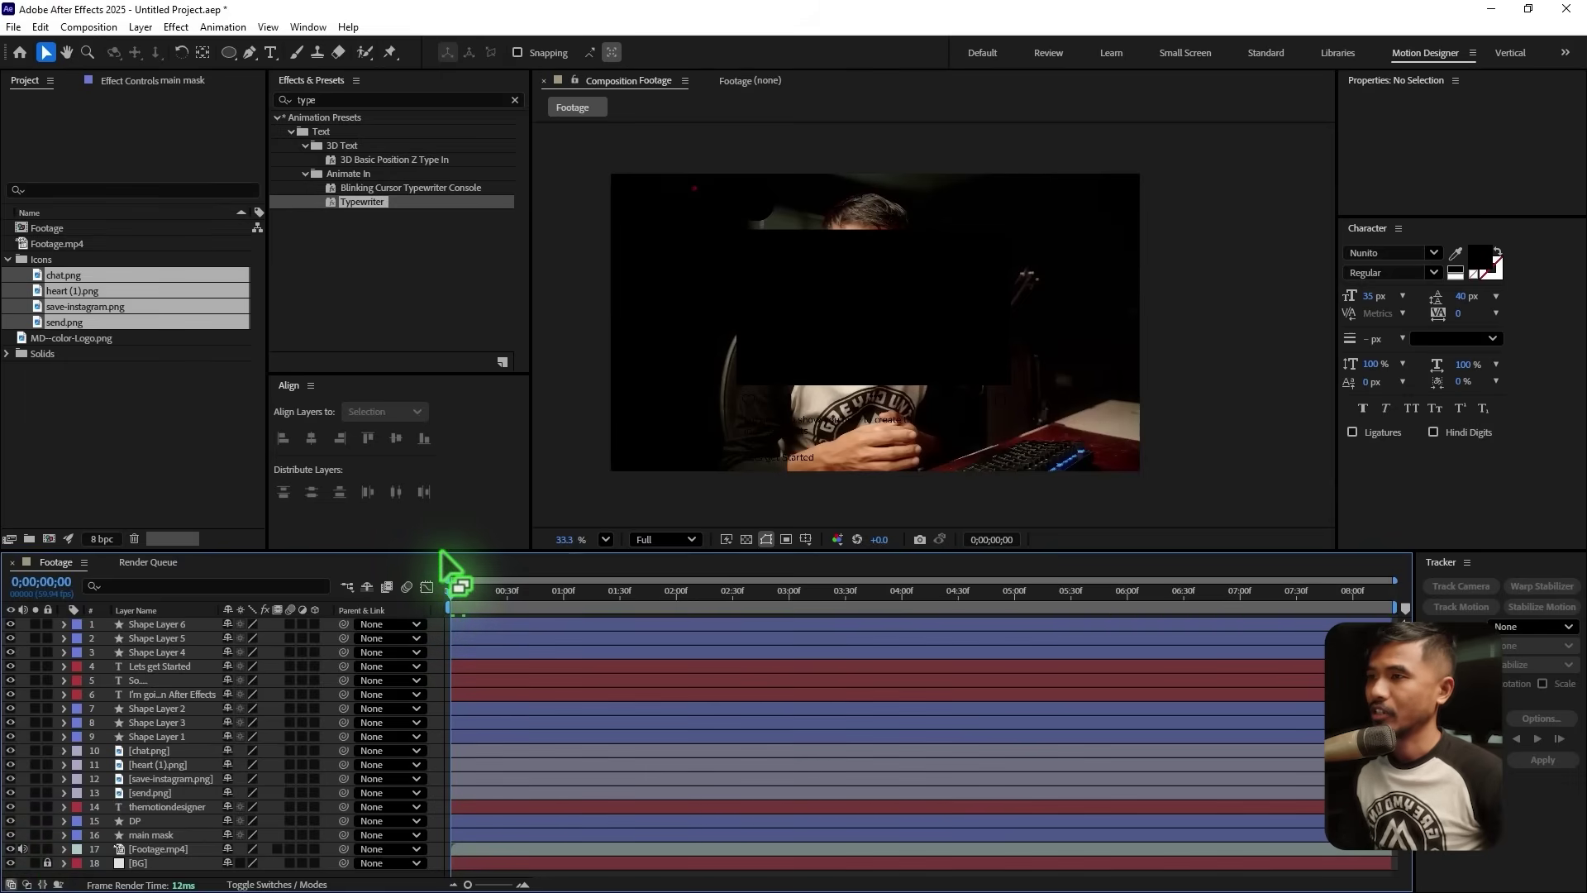
drag(443, 551, 449, 511)
key(space)
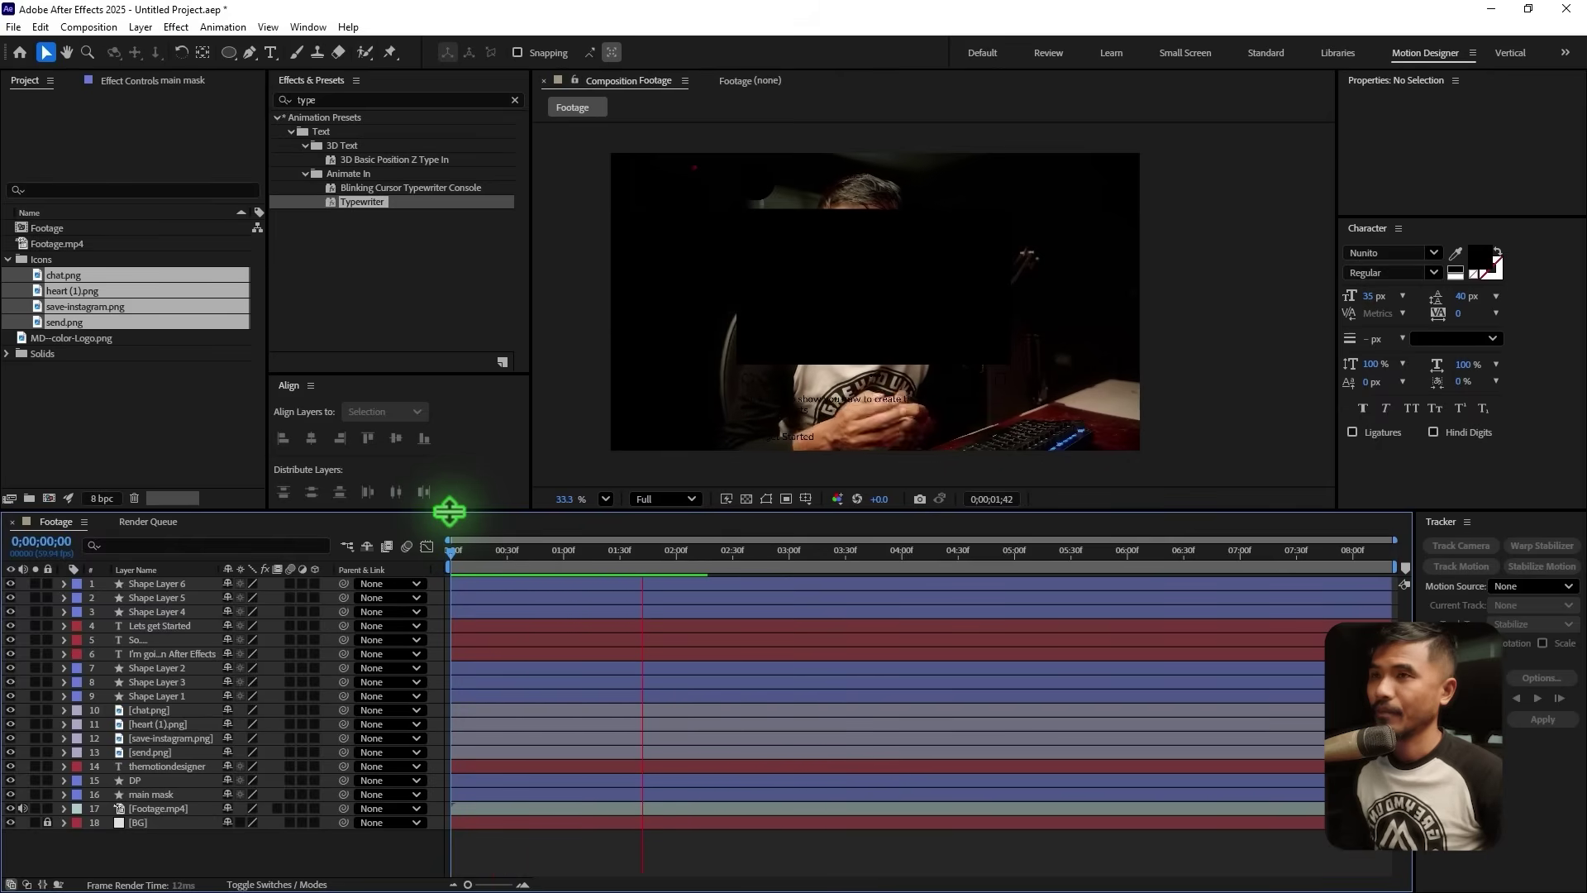
Animate the main mask layer's scale with keyframes of 217% at 0;00;02;18 and 100% at 0;00;02;47
click(695, 568)
drag(697, 568, 677, 582)
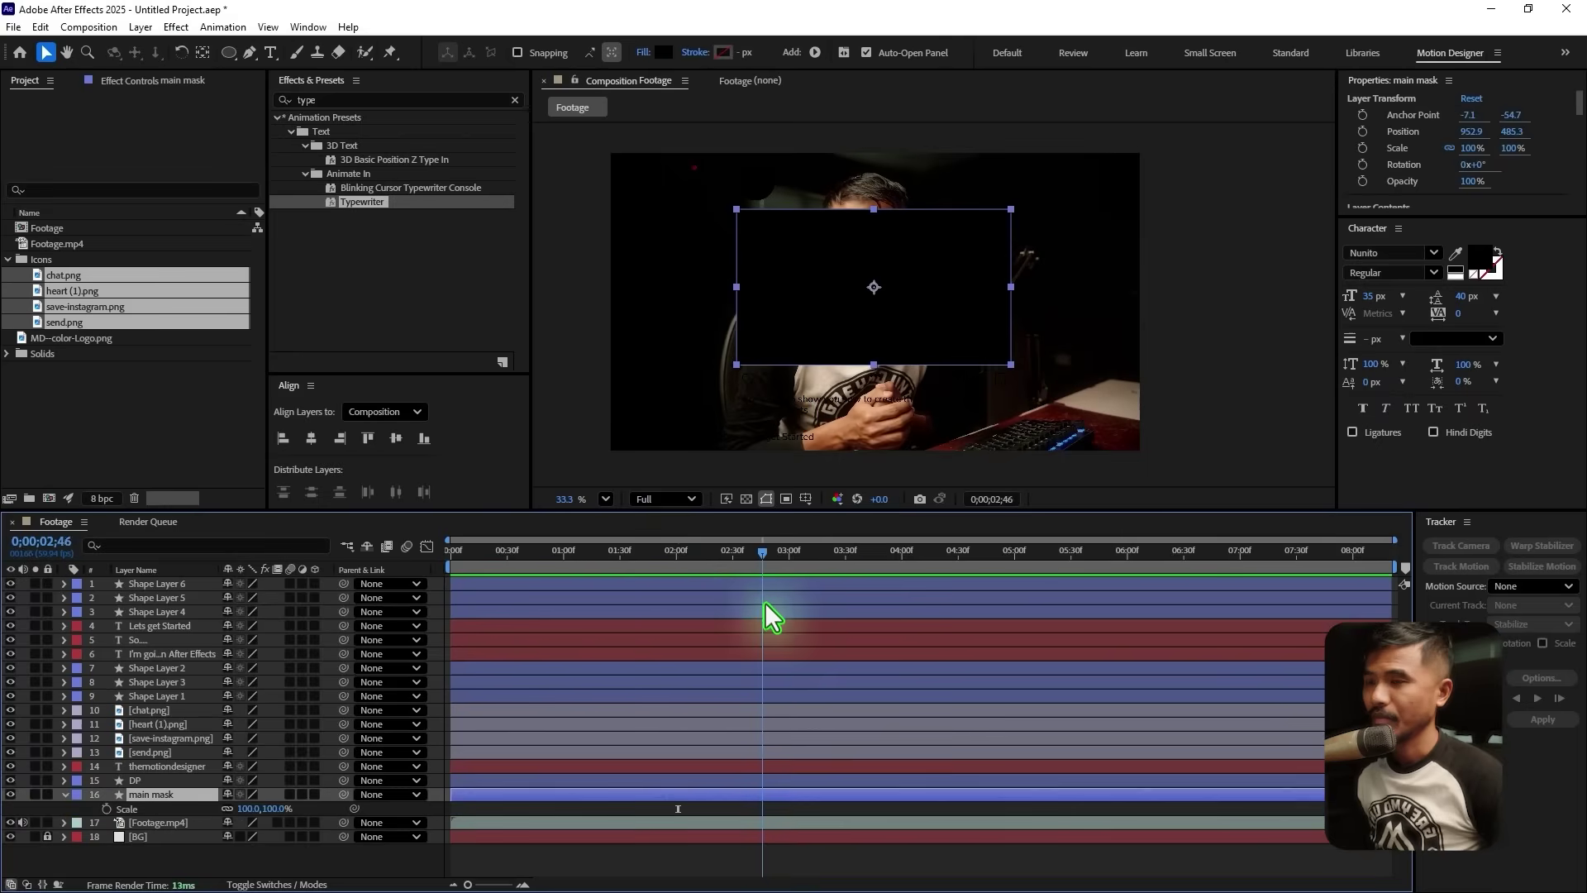
drag(764, 604, 766, 607)
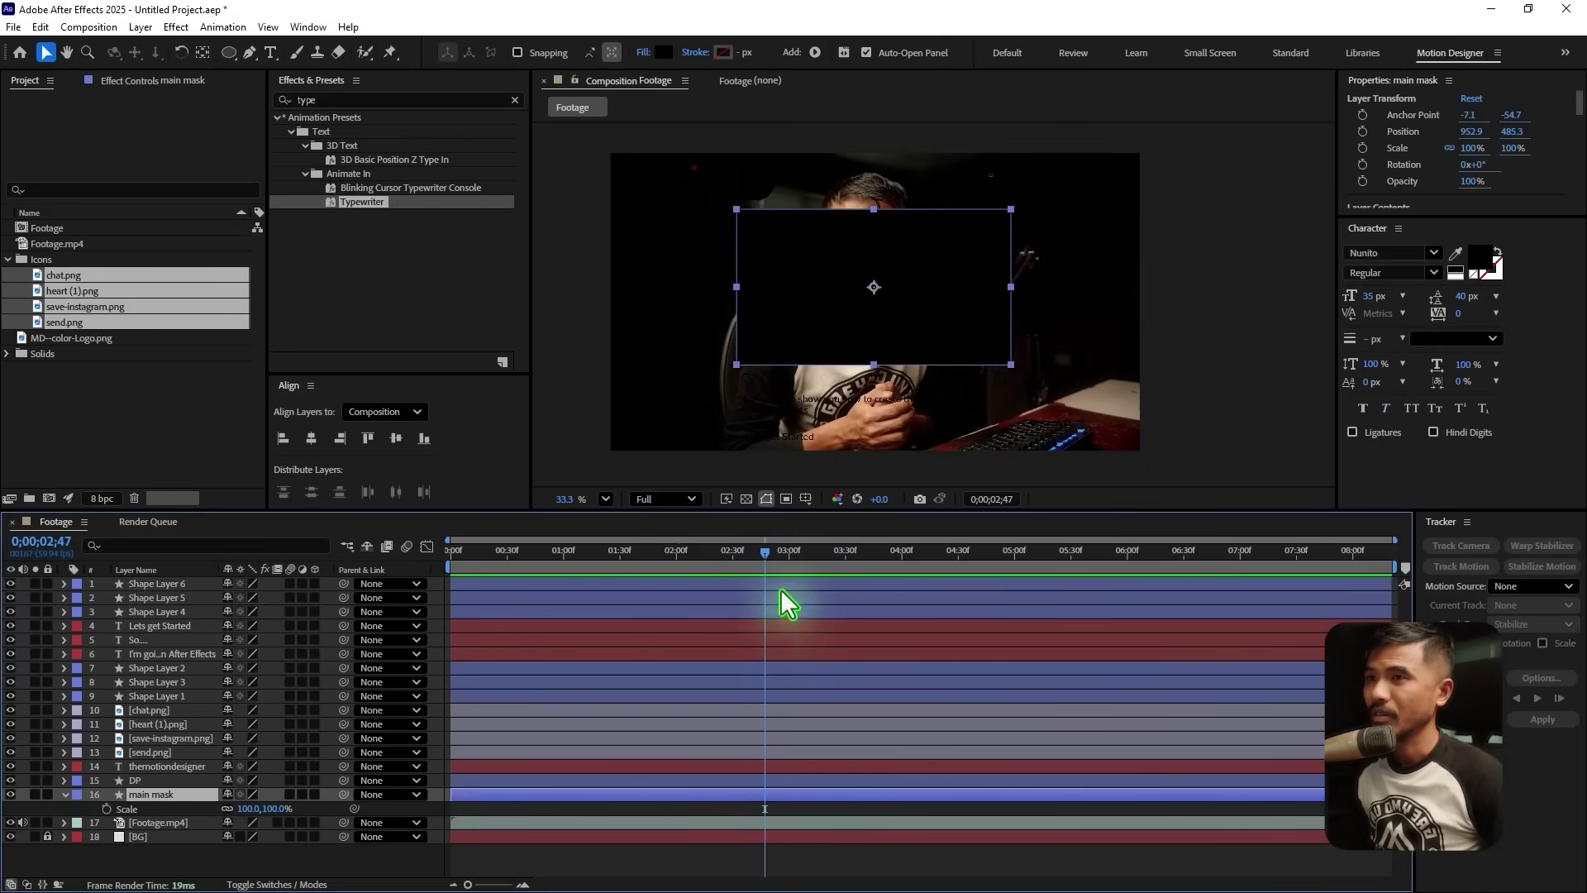
click(106, 809)
drag(758, 553, 708, 583)
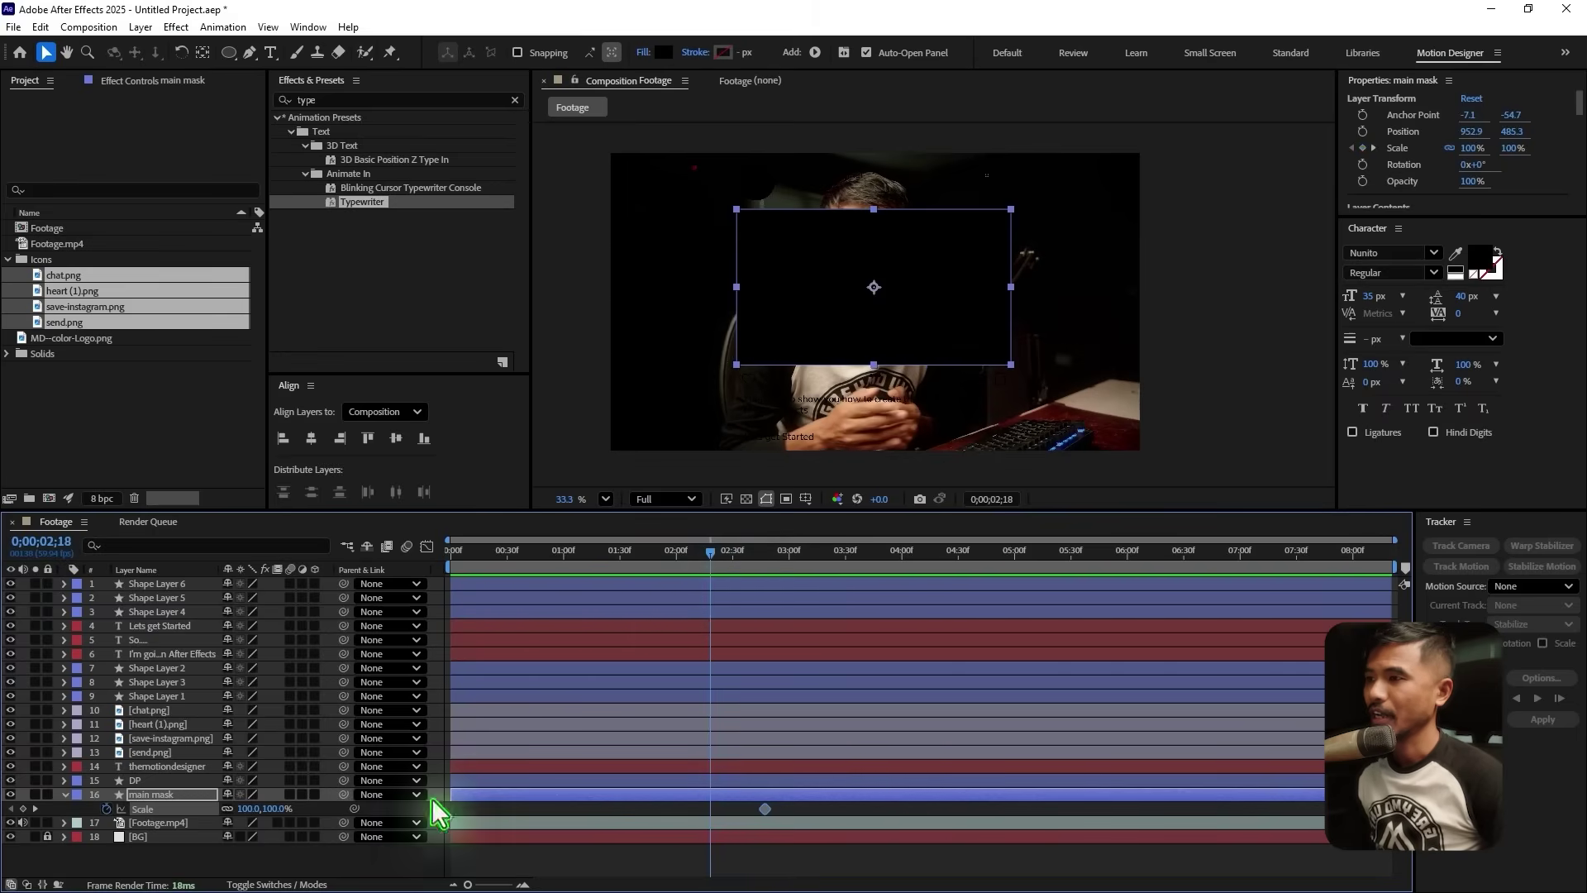
drag(248, 809, 346, 809)
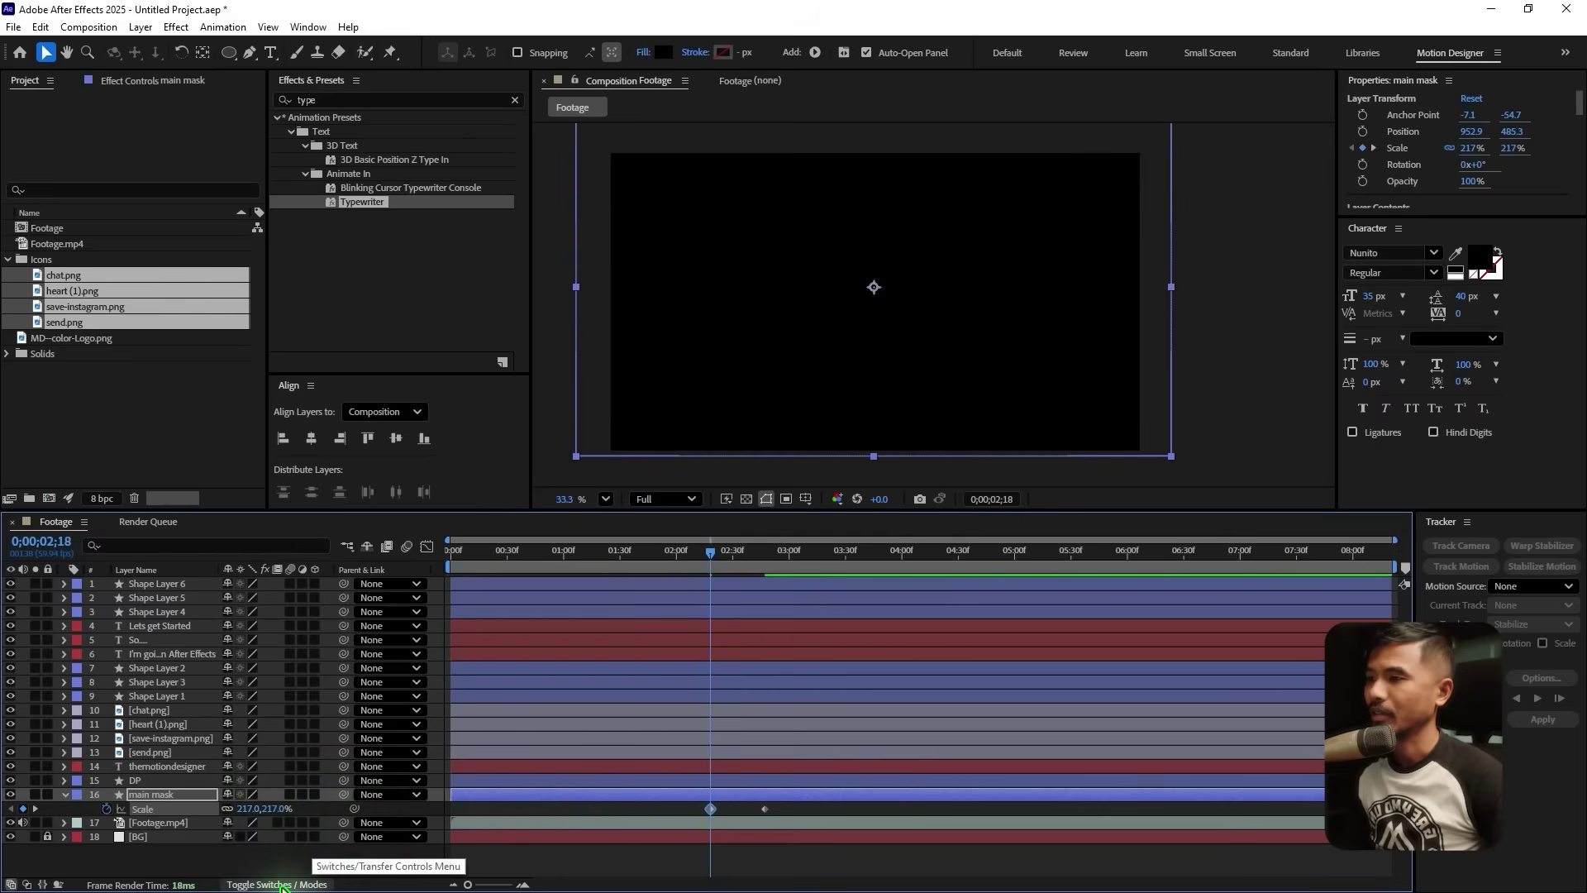
Show the track matte options for the layers and set main mask as the track matte of Footage.mp4
click(273, 884)
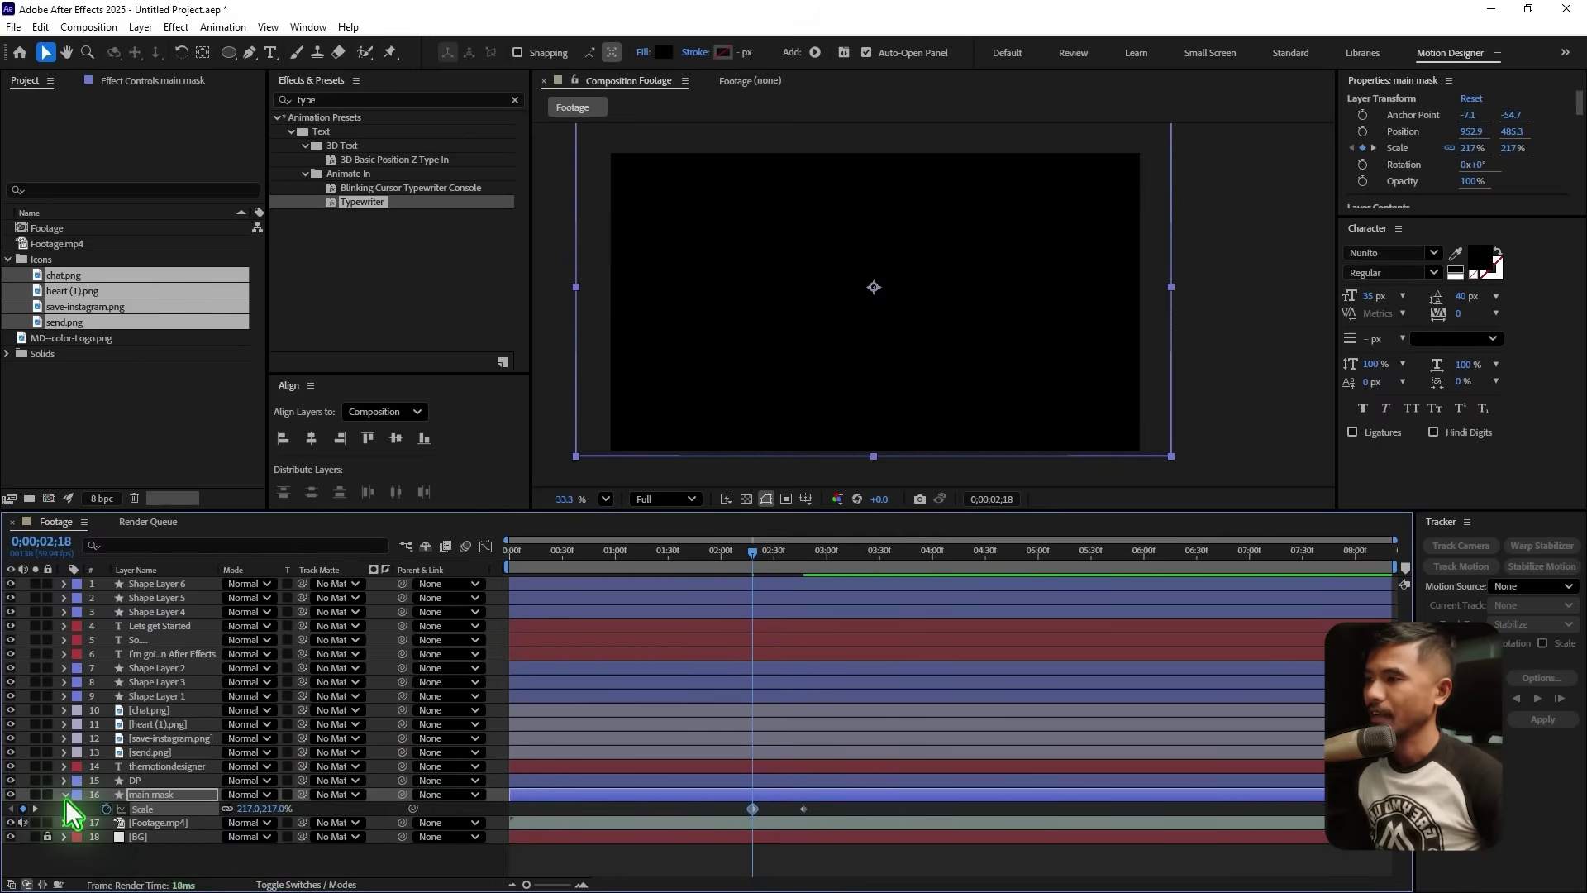
click(65, 794)
click(180, 810)
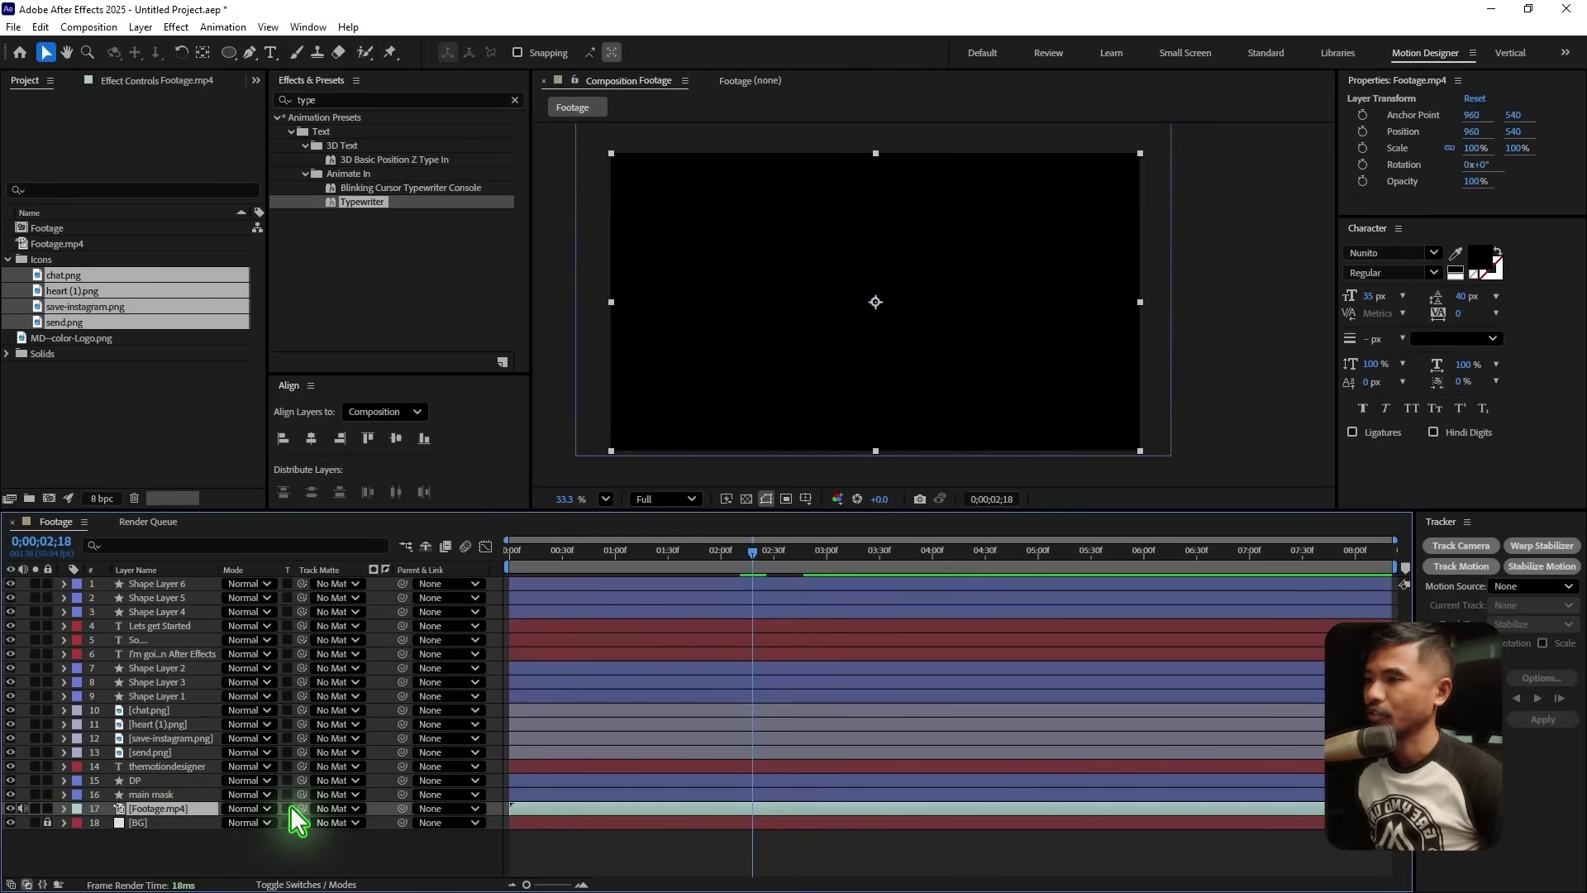
drag(302, 808, 157, 797)
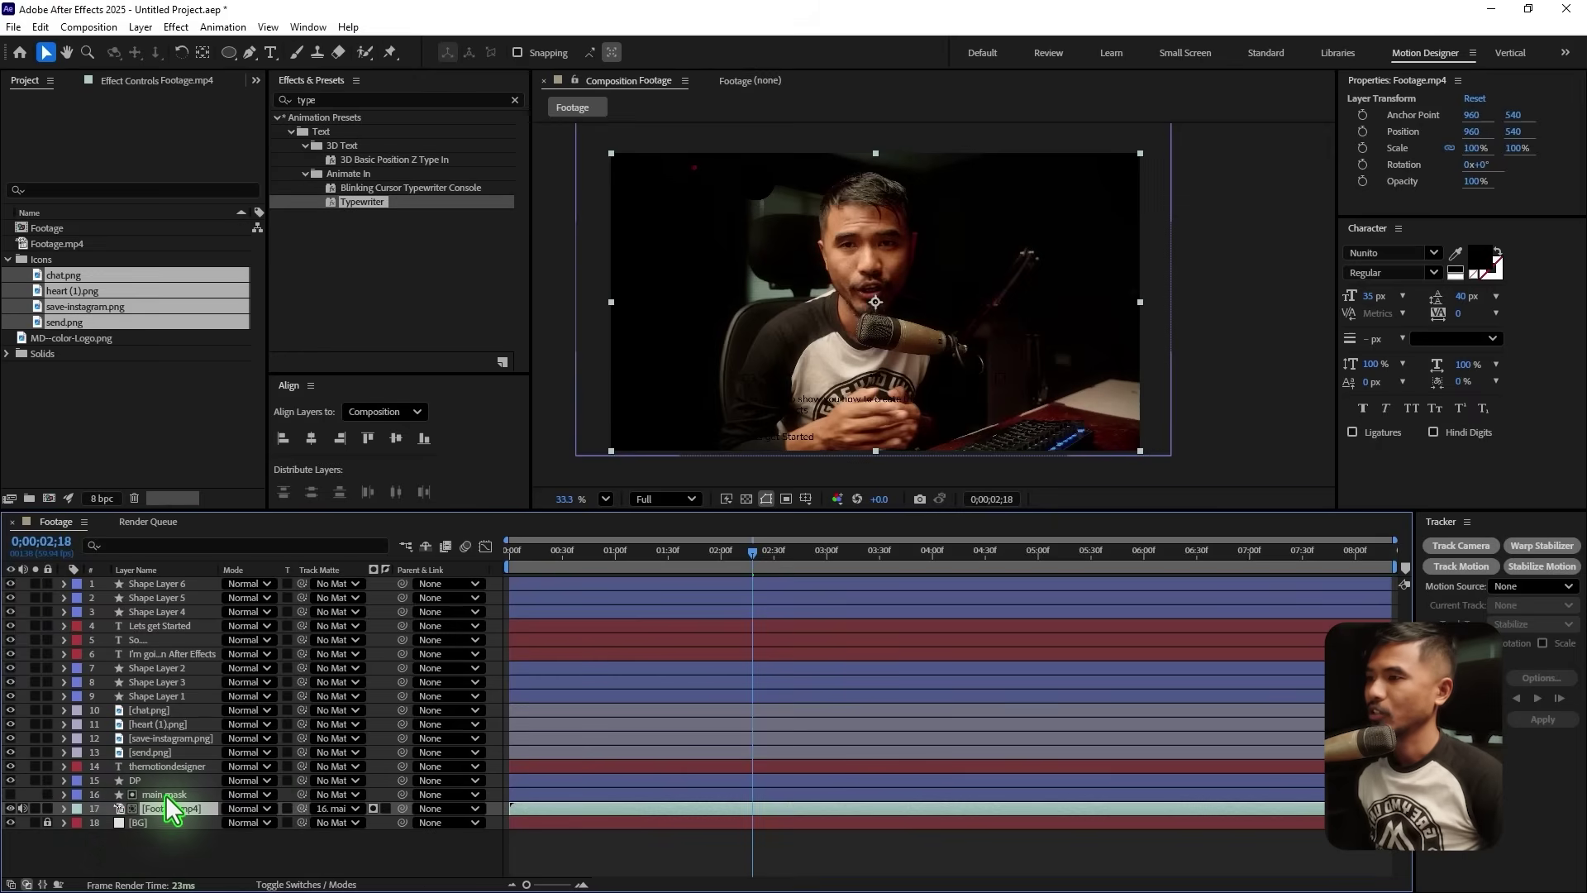
Reveal the main mask layer's scale keyframes and preview the masked footage shrinking from 0;00;02;18
click(162, 796)
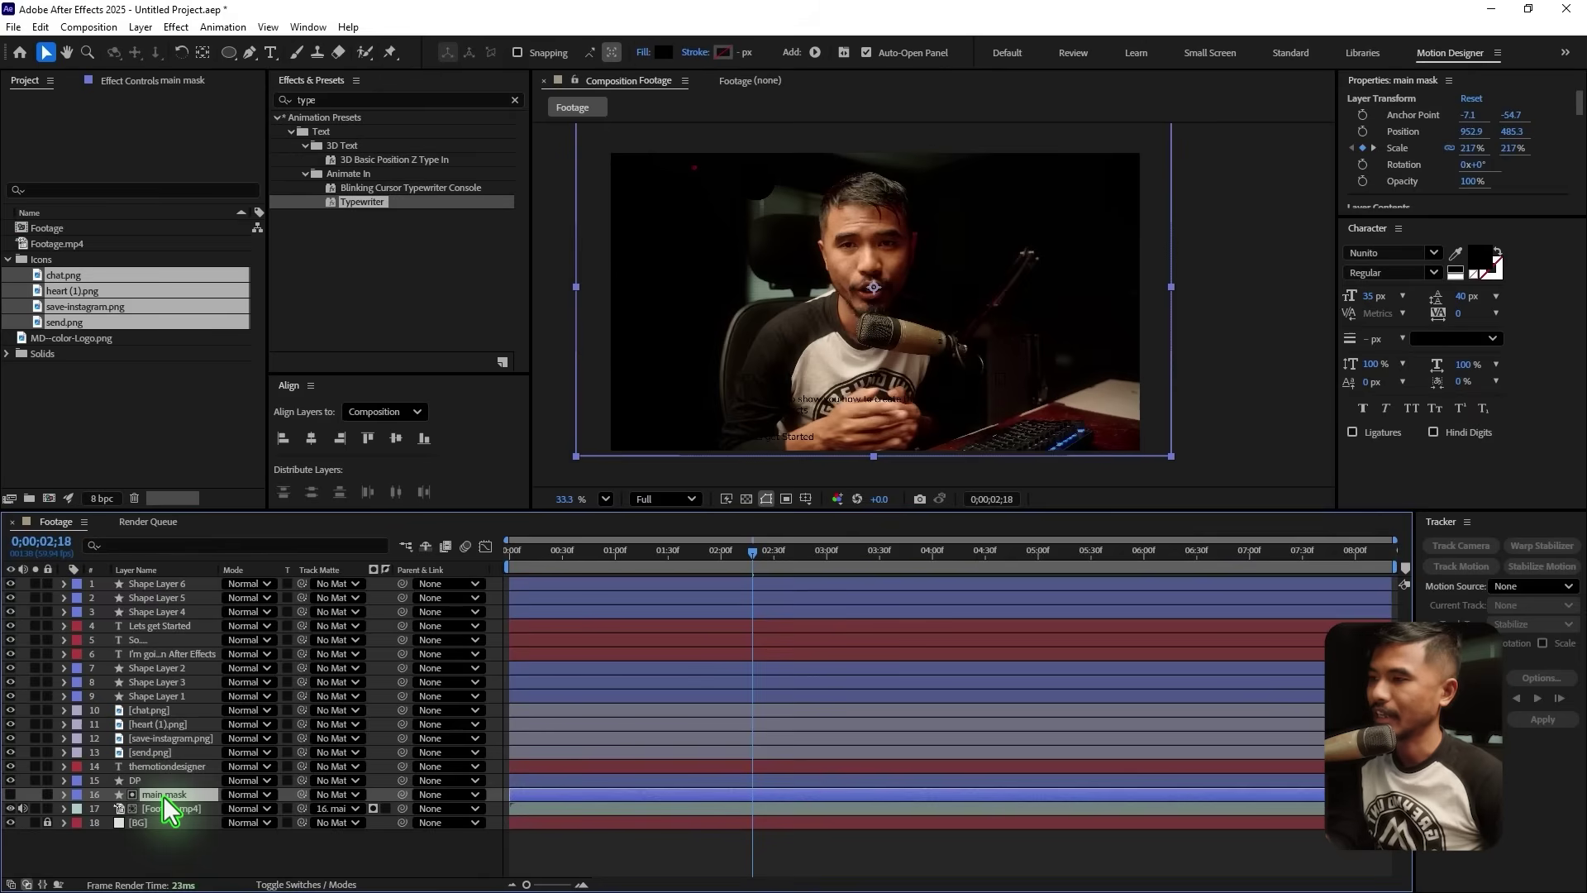
key(s)
drag(753, 552, 754, 608)
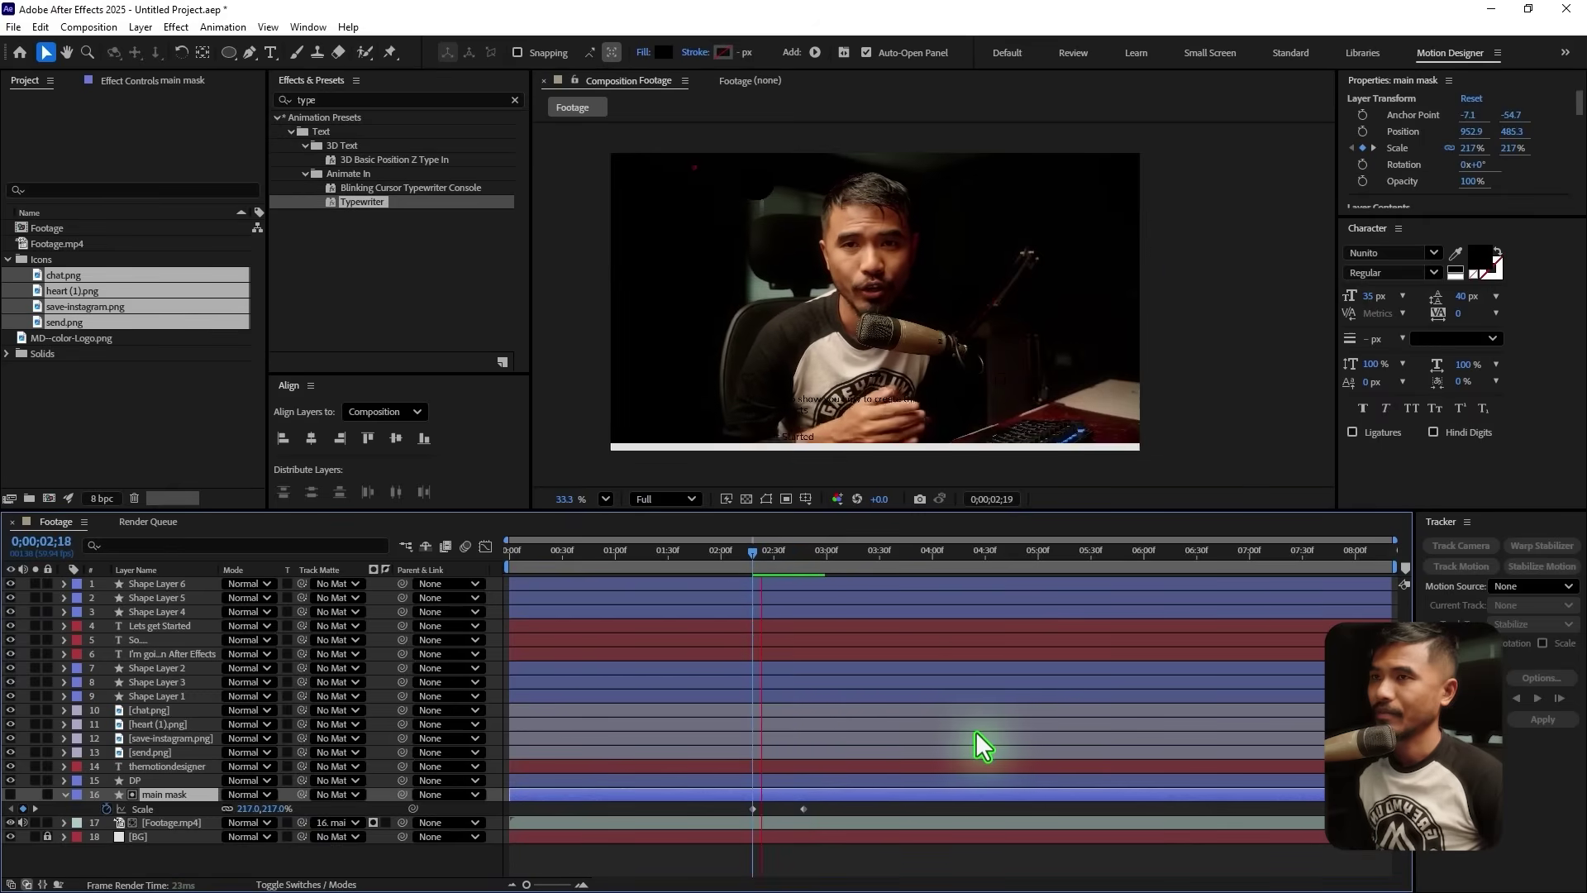
key(space)
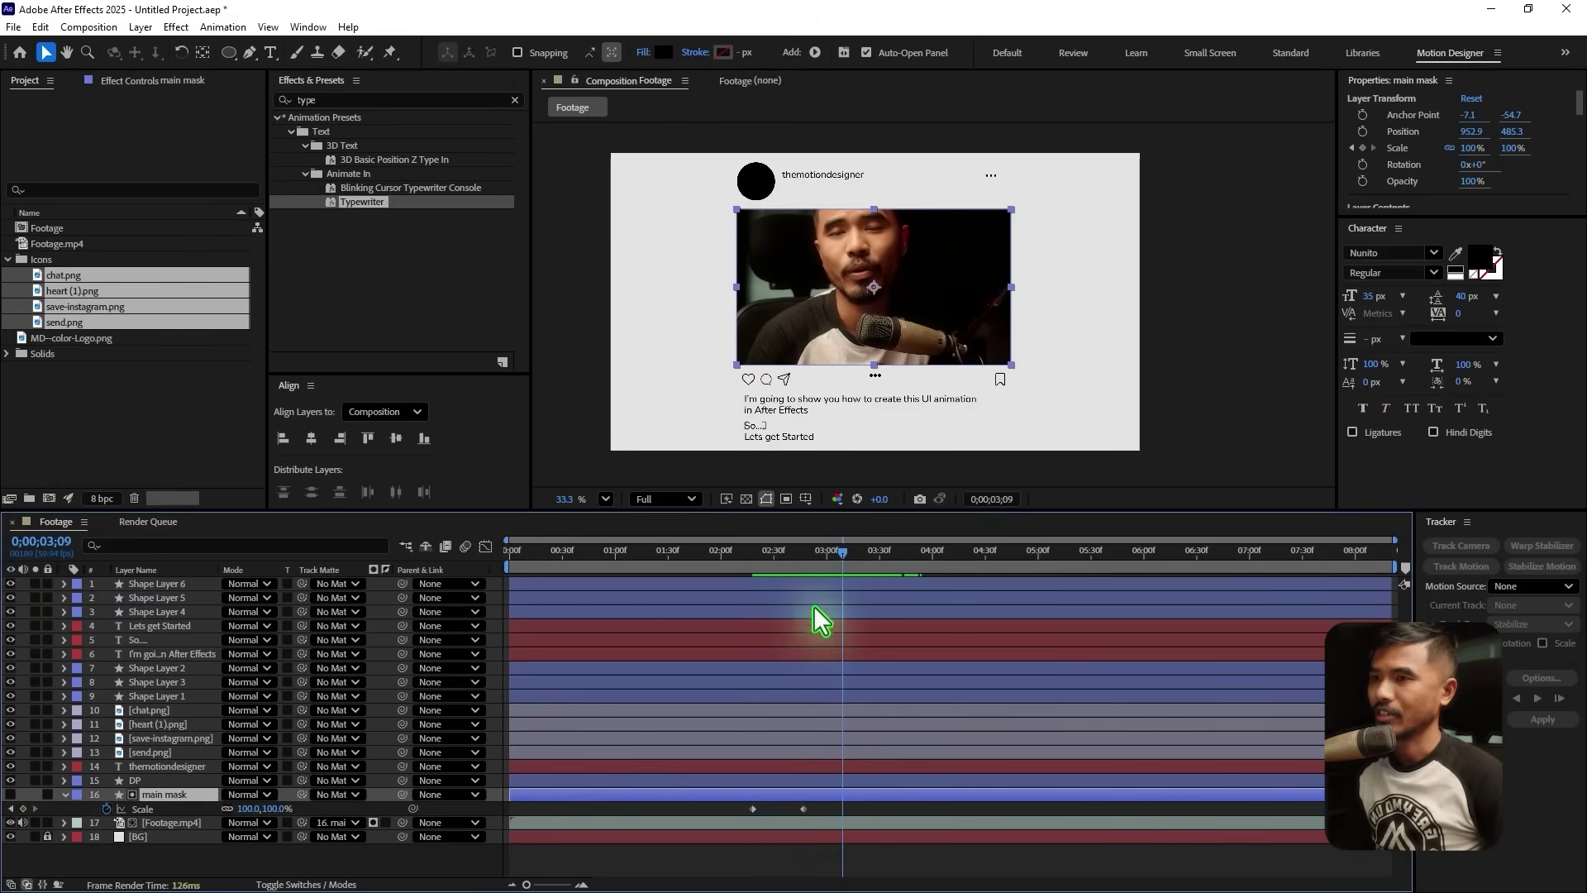
Animate the Footage.mp4 layer's scale from 100% at 0;00;02;18 to 65% at 0;00;02;47
drag(805, 555, 762, 620)
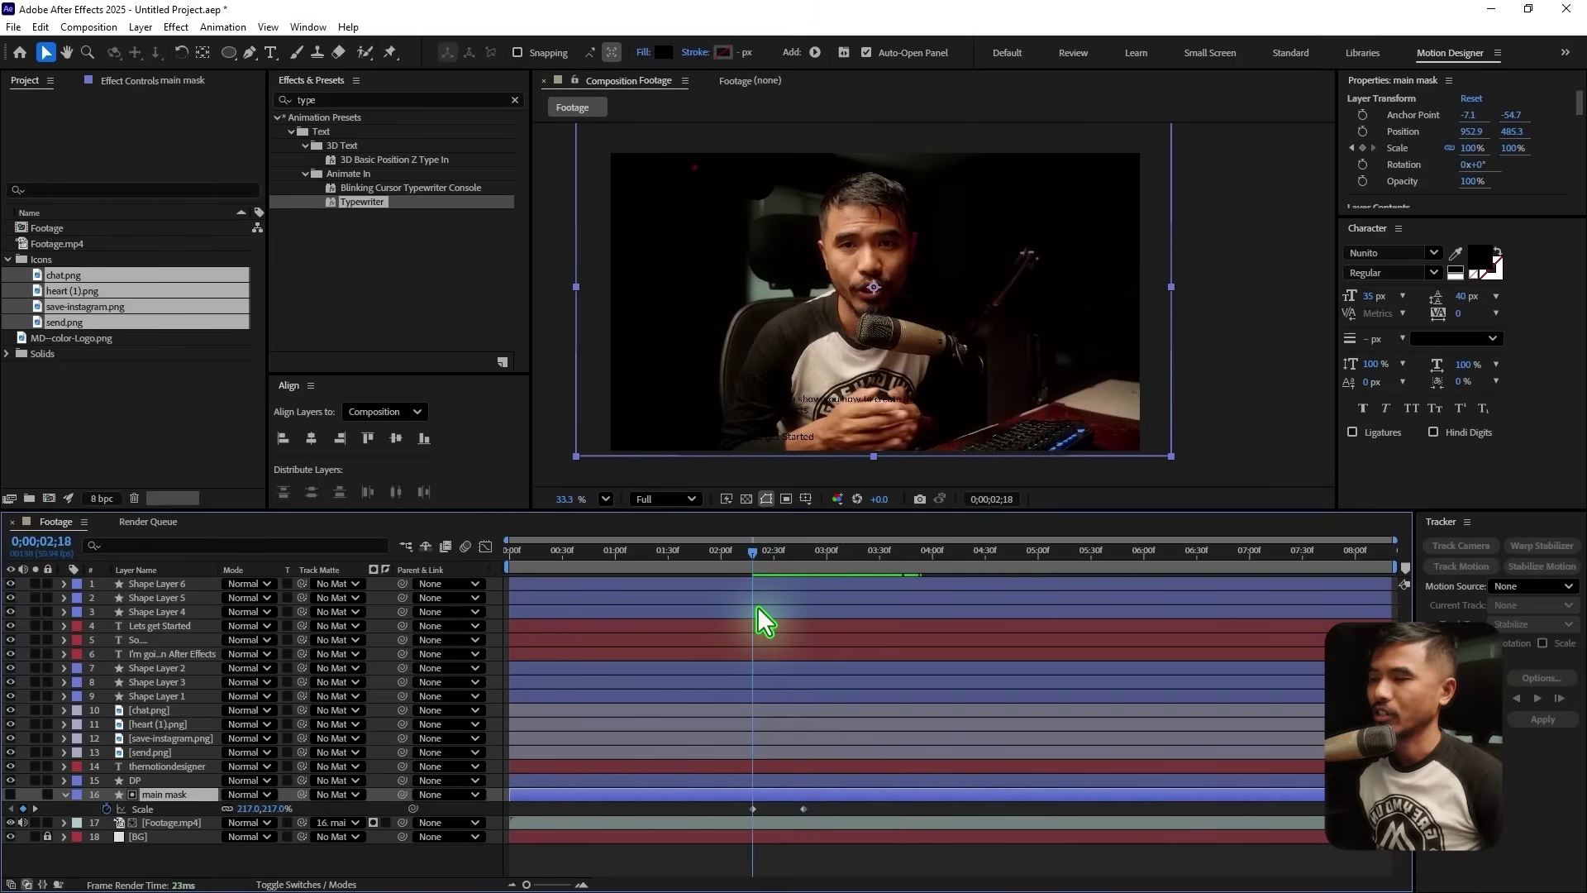
click(171, 825)
key(s)
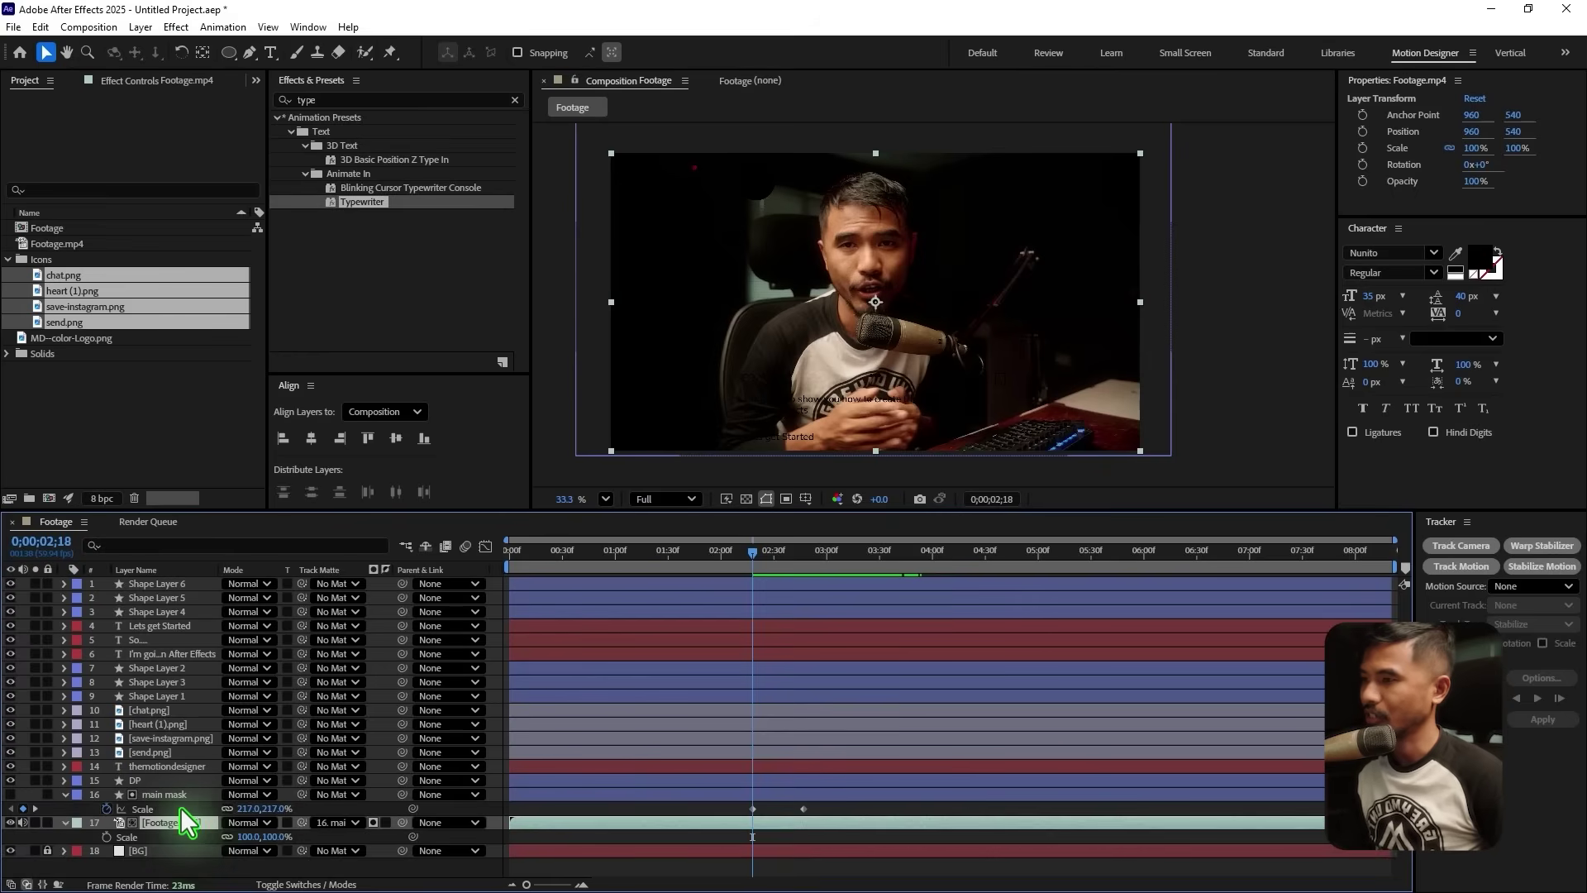
click(753, 809)
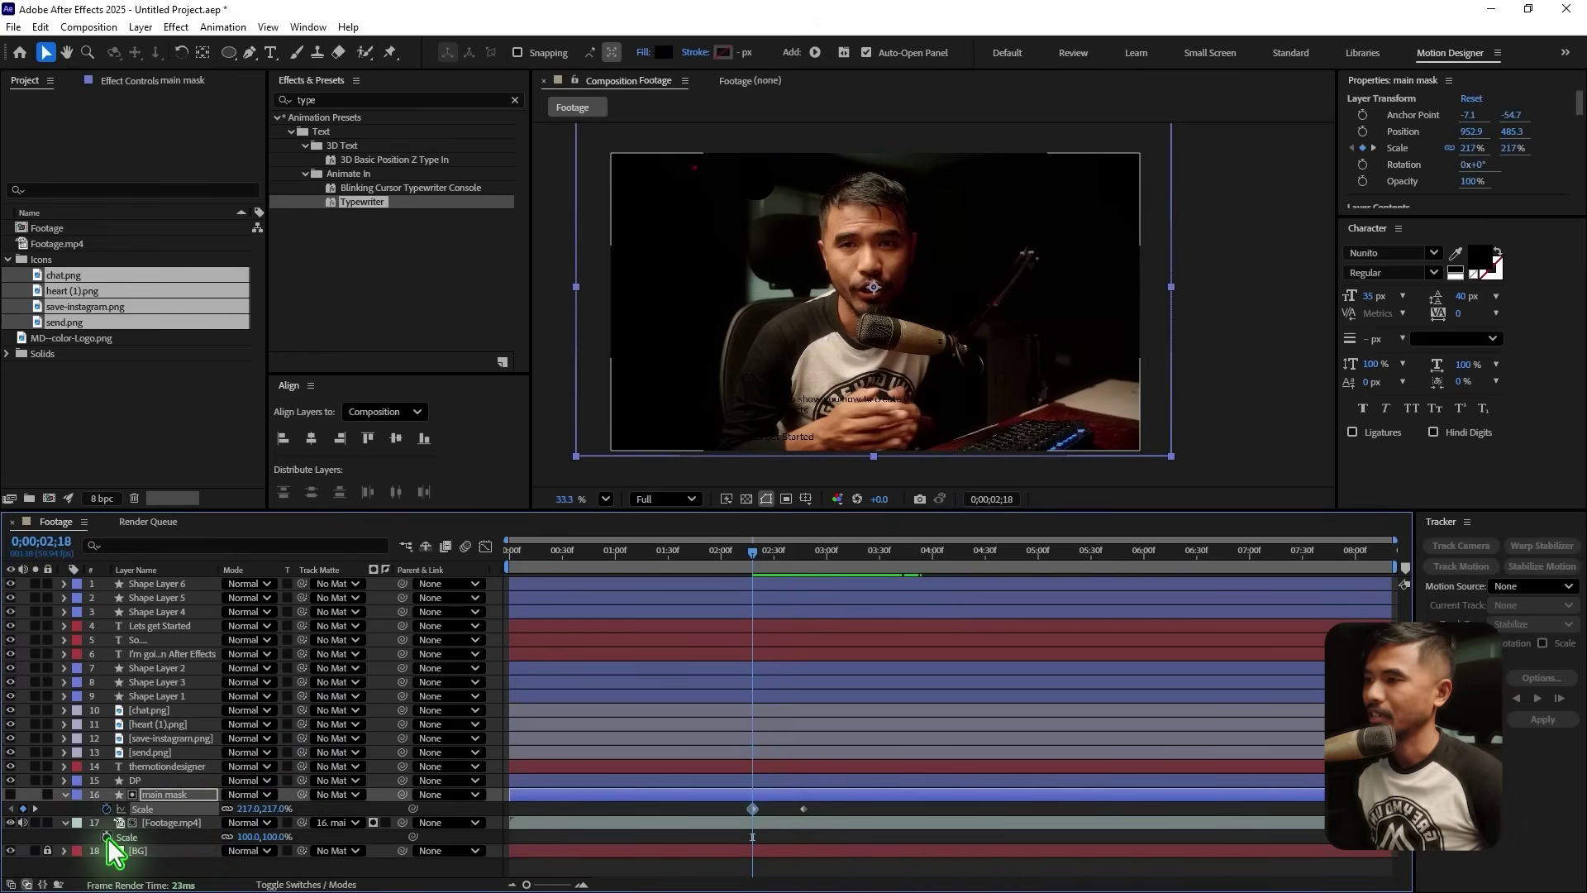
click(106, 837)
drag(753, 552, 806, 608)
click(808, 810)
click(803, 811)
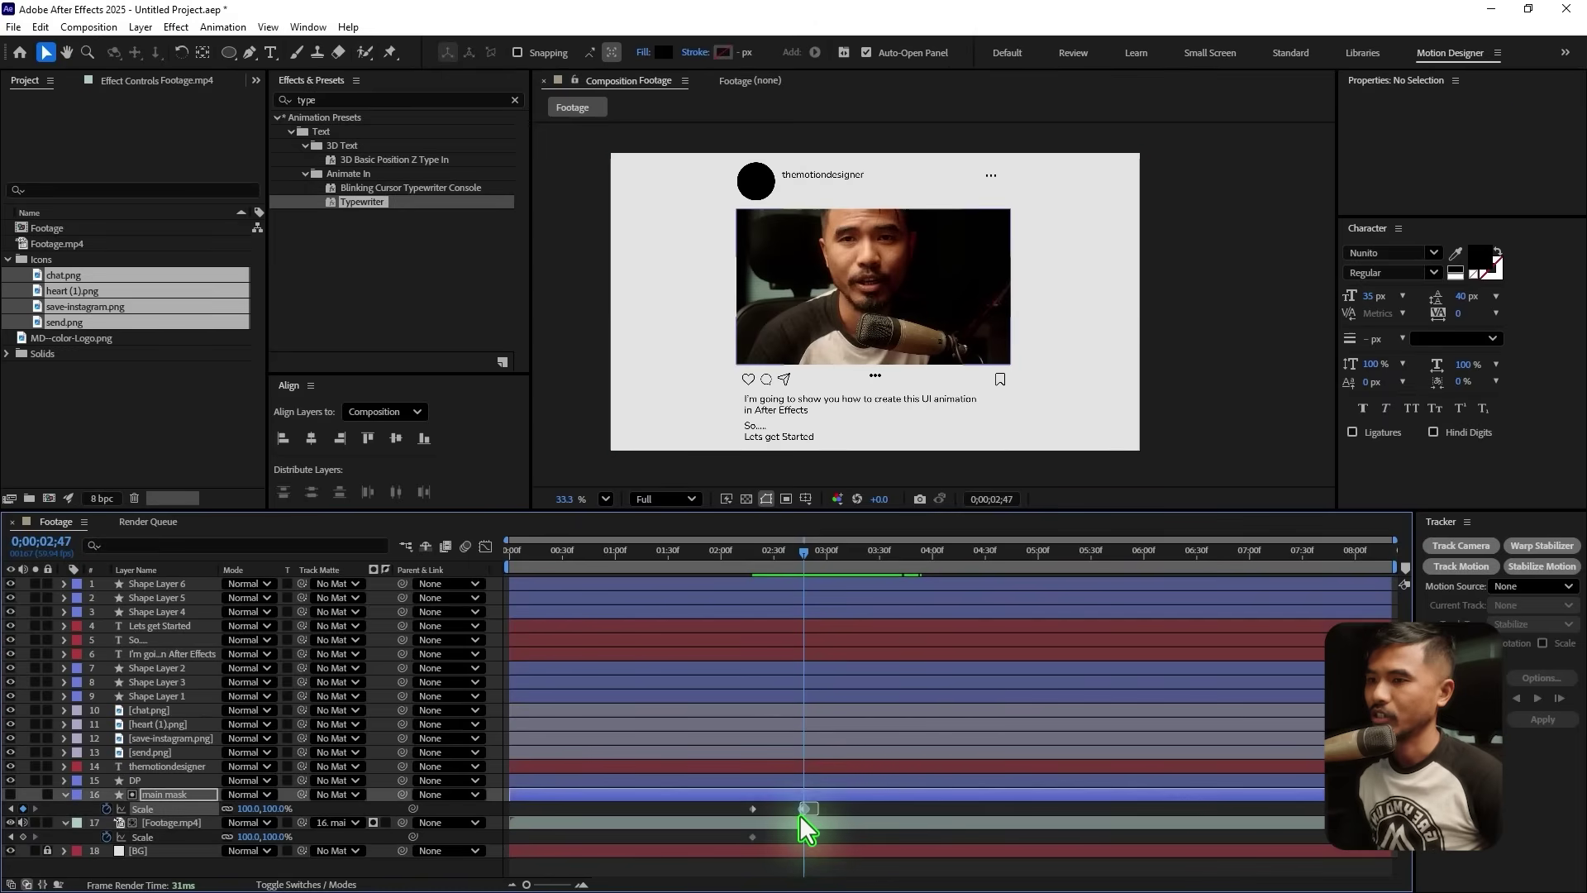
click(182, 824)
drag(248, 836, 216, 840)
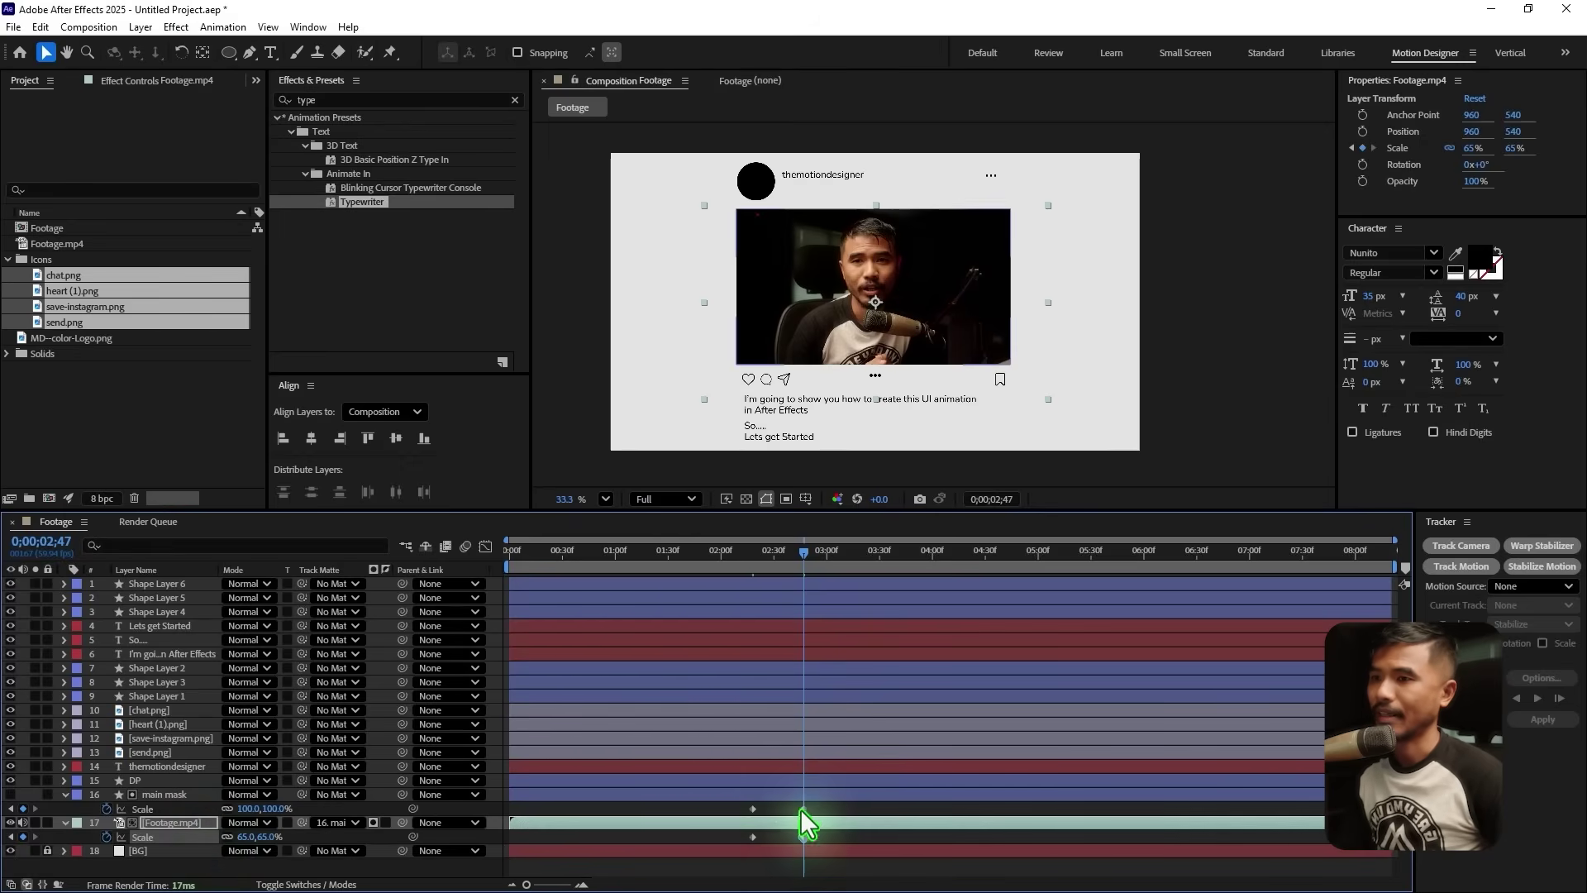
Apply Easy Ease to the scale keyframes of main mask and Footage.mp4, check their speed graph and preview the motion
drag(851, 808, 726, 837)
key(F9)
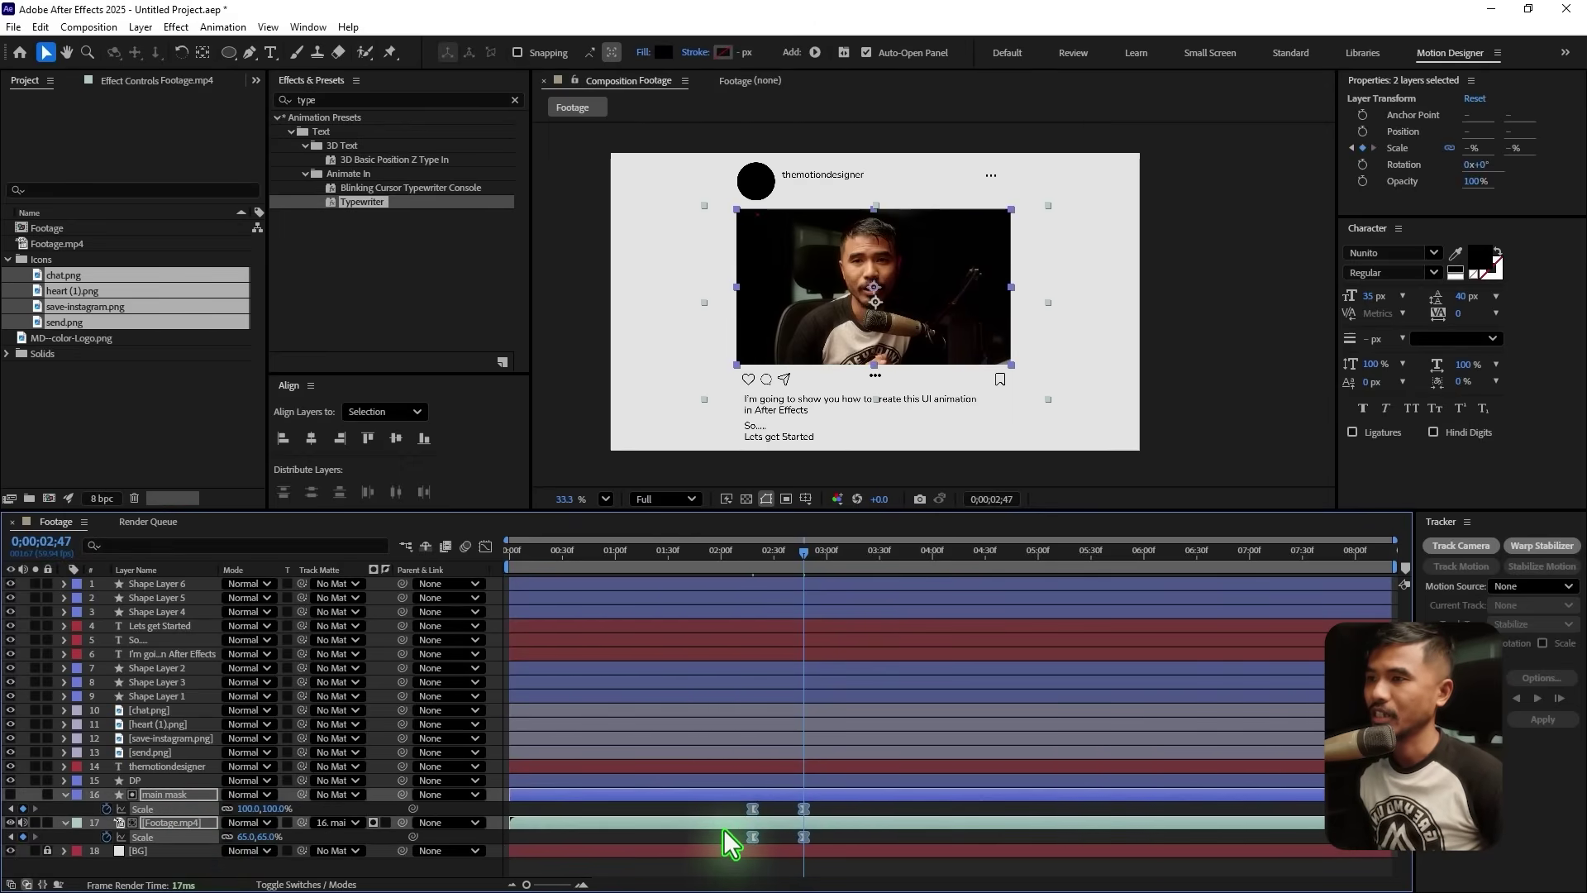
click(487, 547)
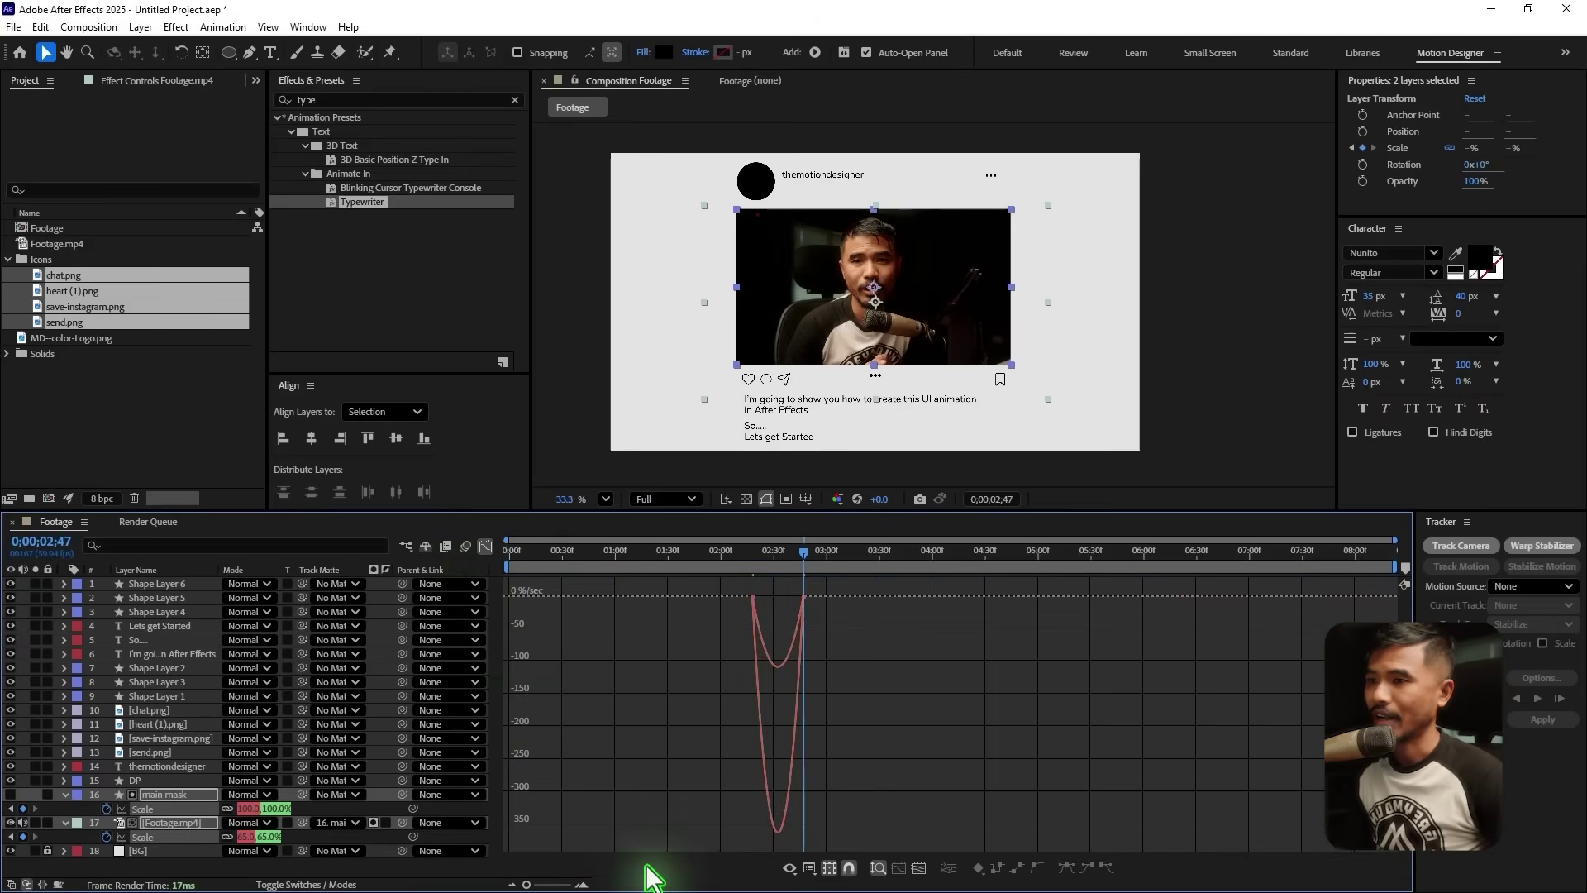
click(583, 886)
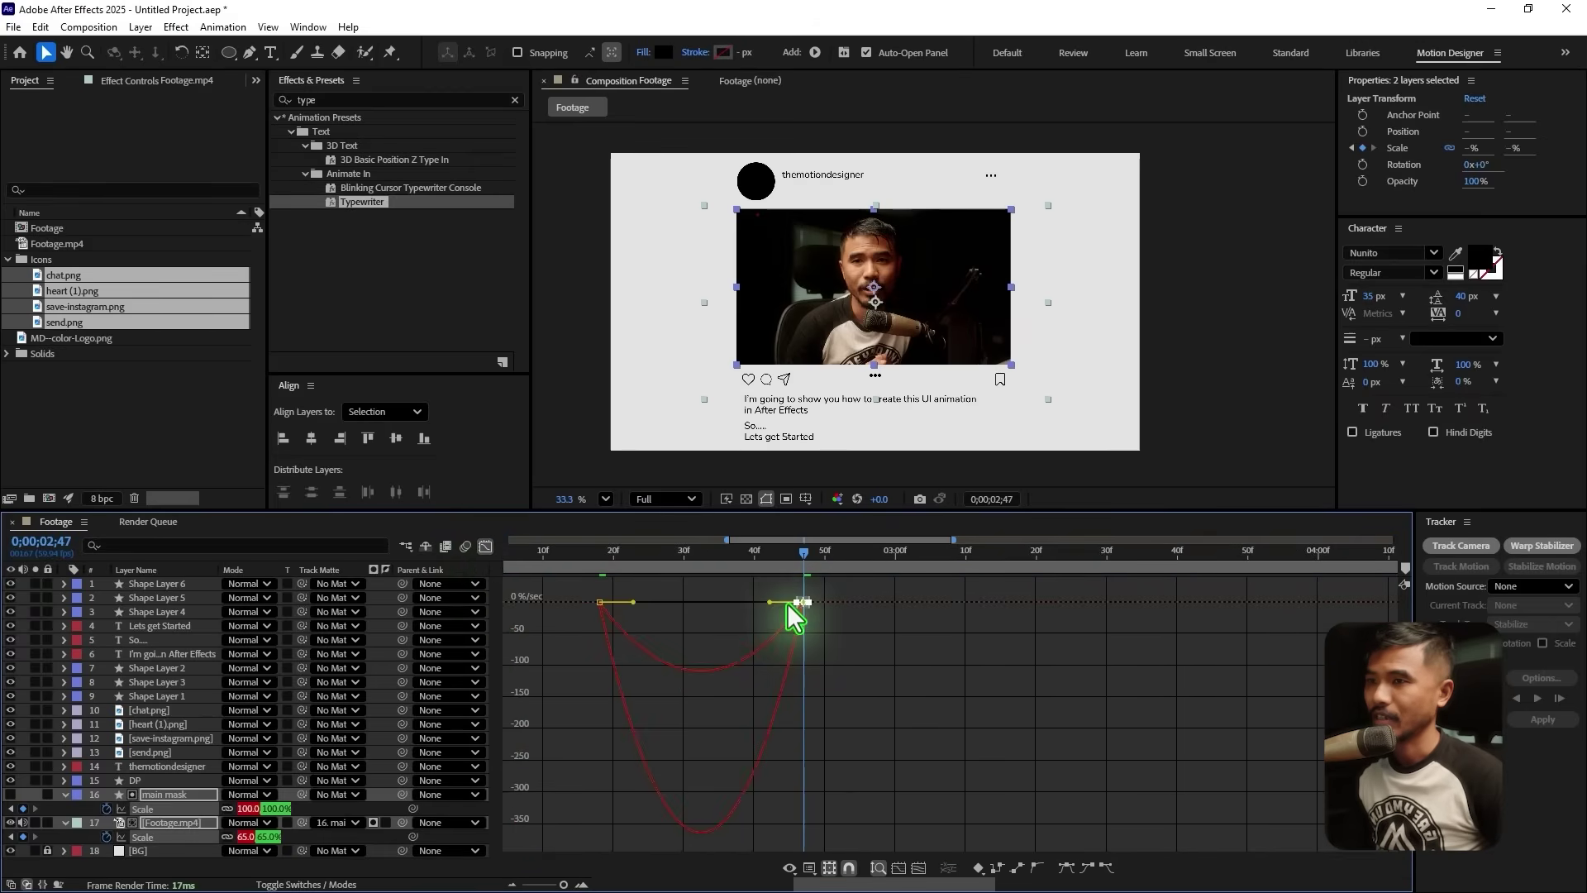
click(486, 546)
click(573, 556)
key(space)
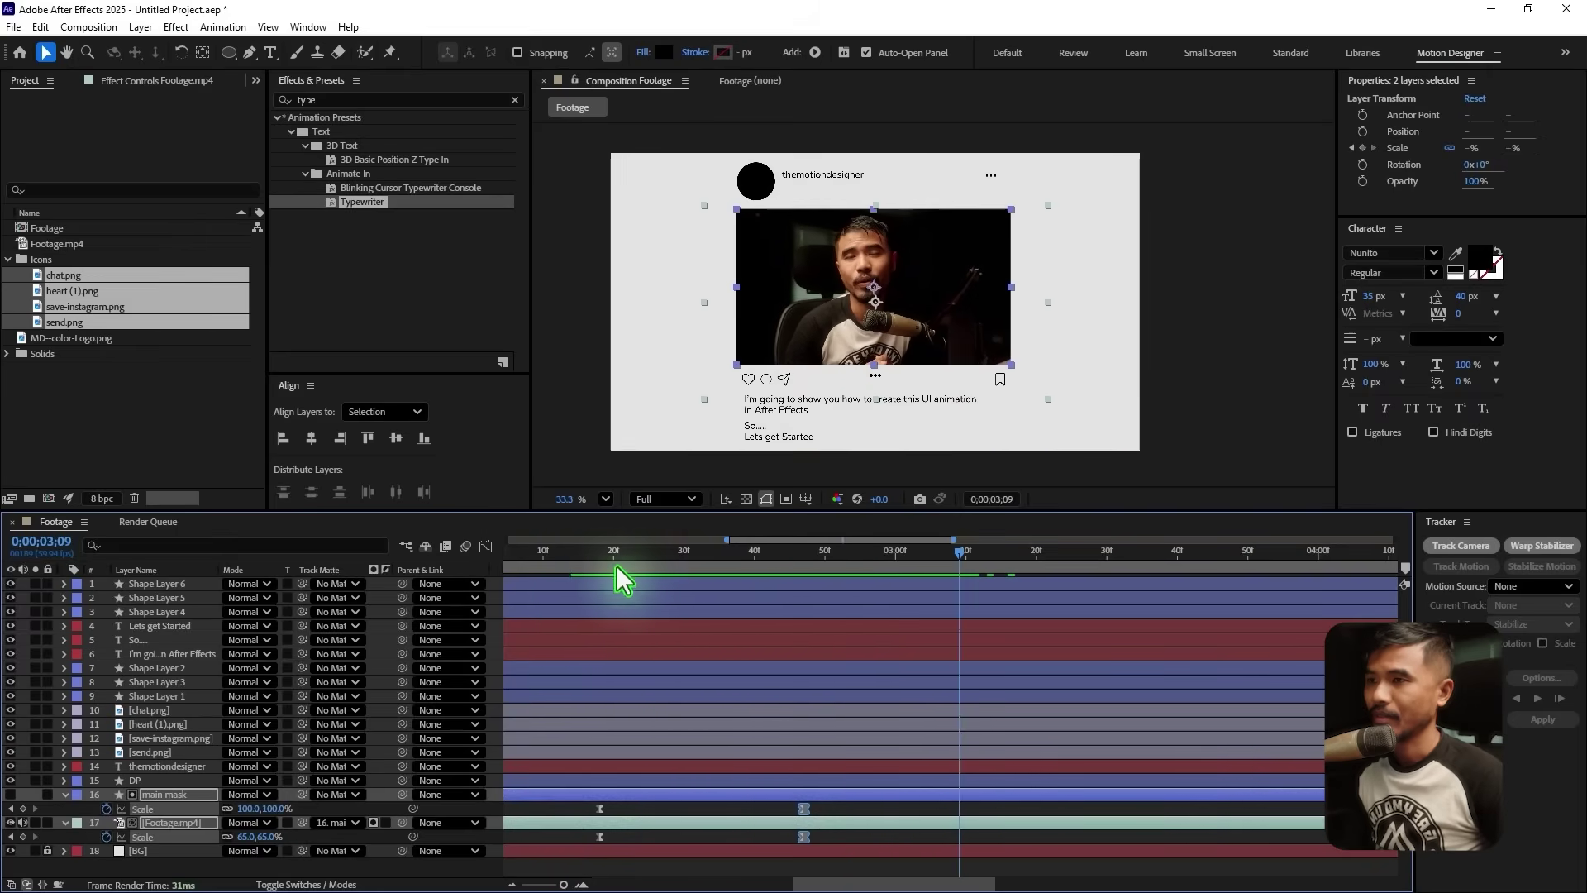
key(space)
Move both layers' final scale keyframes a few frames later, collapse the layer properties and set the current time to 0;00;03;02
drag(804, 837, 856, 837)
key(minus)
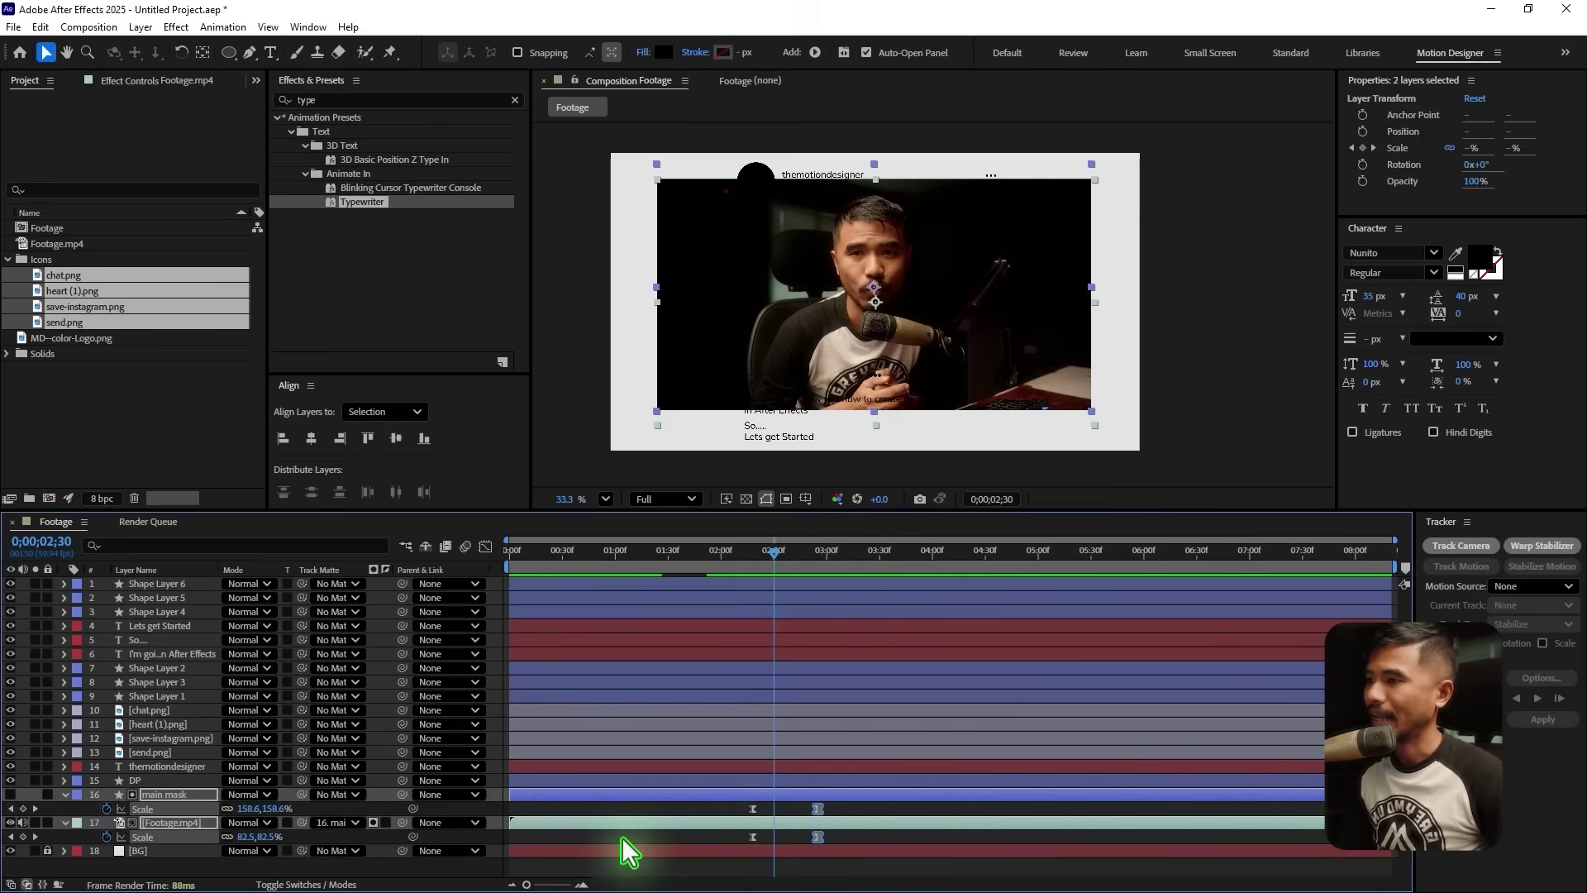
click(65, 796)
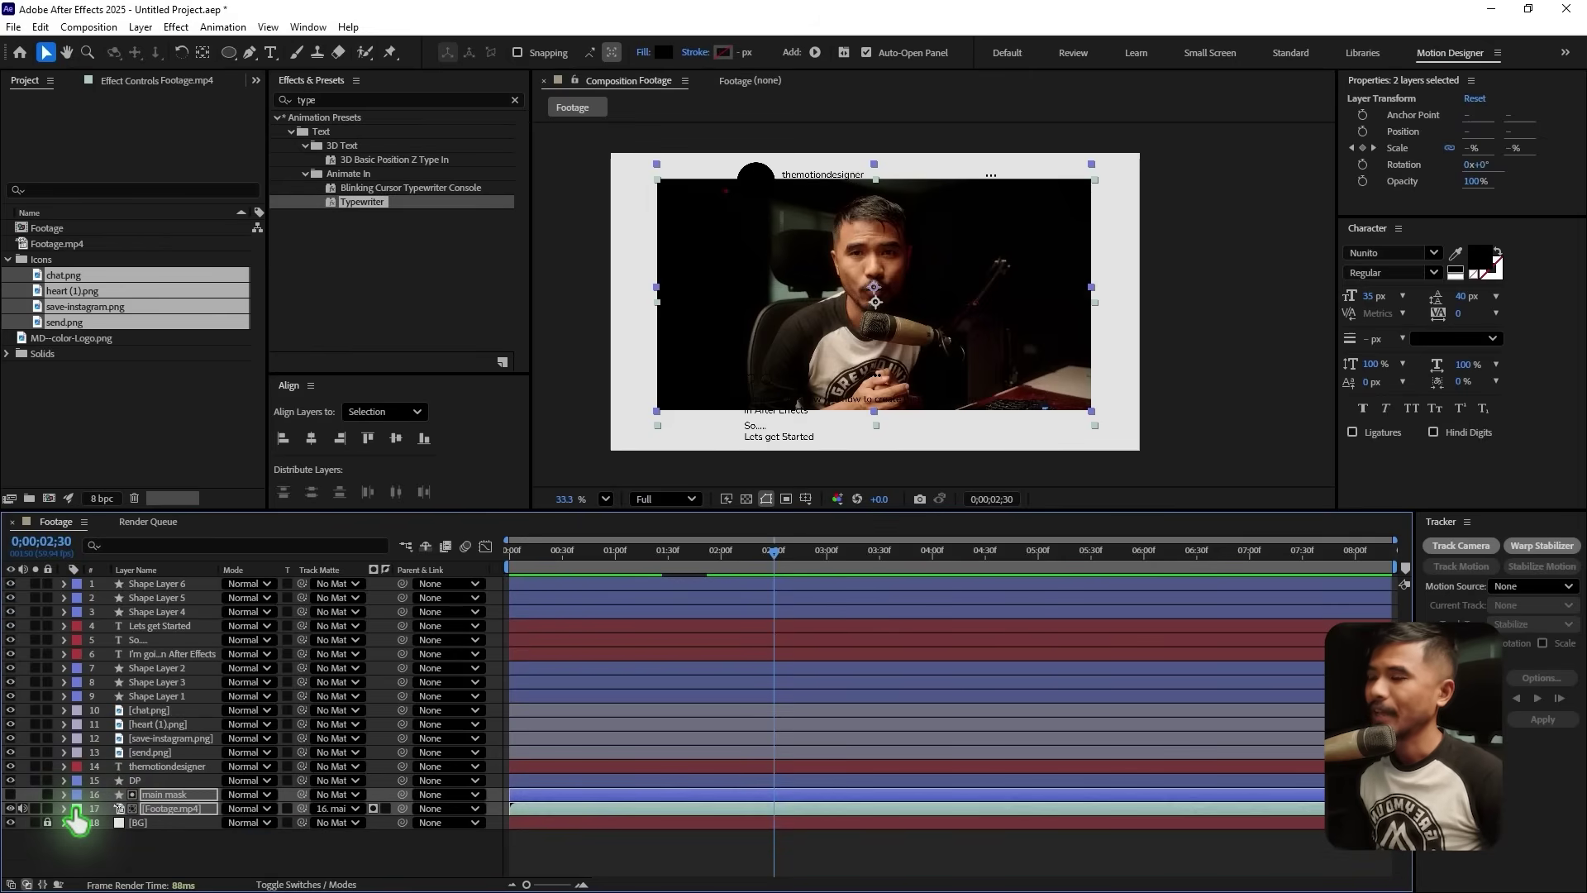
click(266, 840)
drag(782, 536, 832, 572)
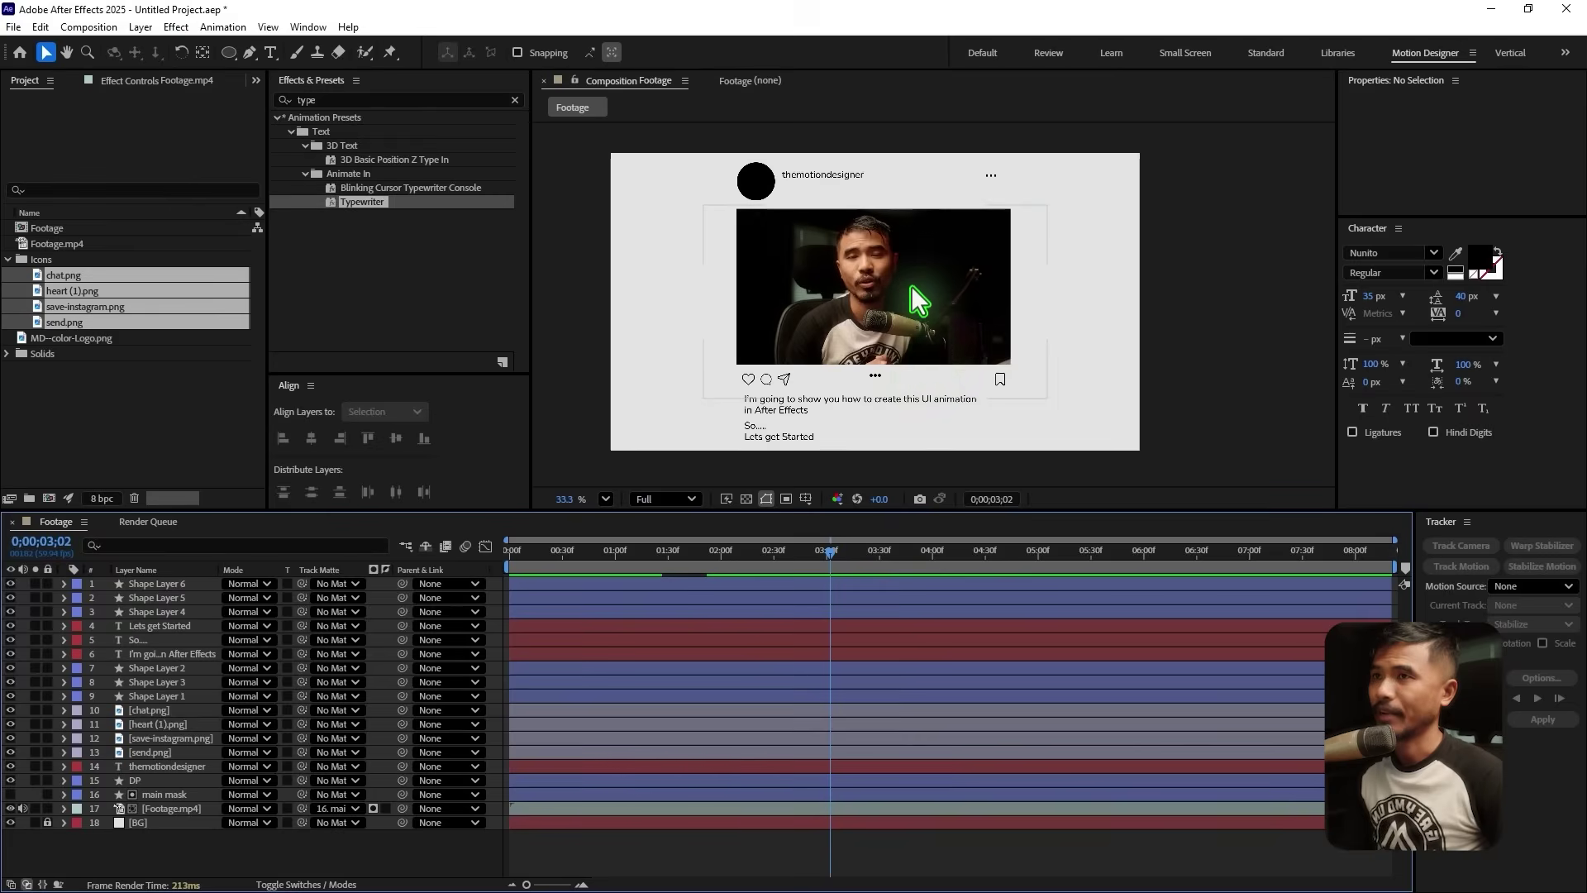
Nudge the themotiondesigner text down to a Y position of 108 so it lines up with the profile circle
scroll(943, 331, up, 3)
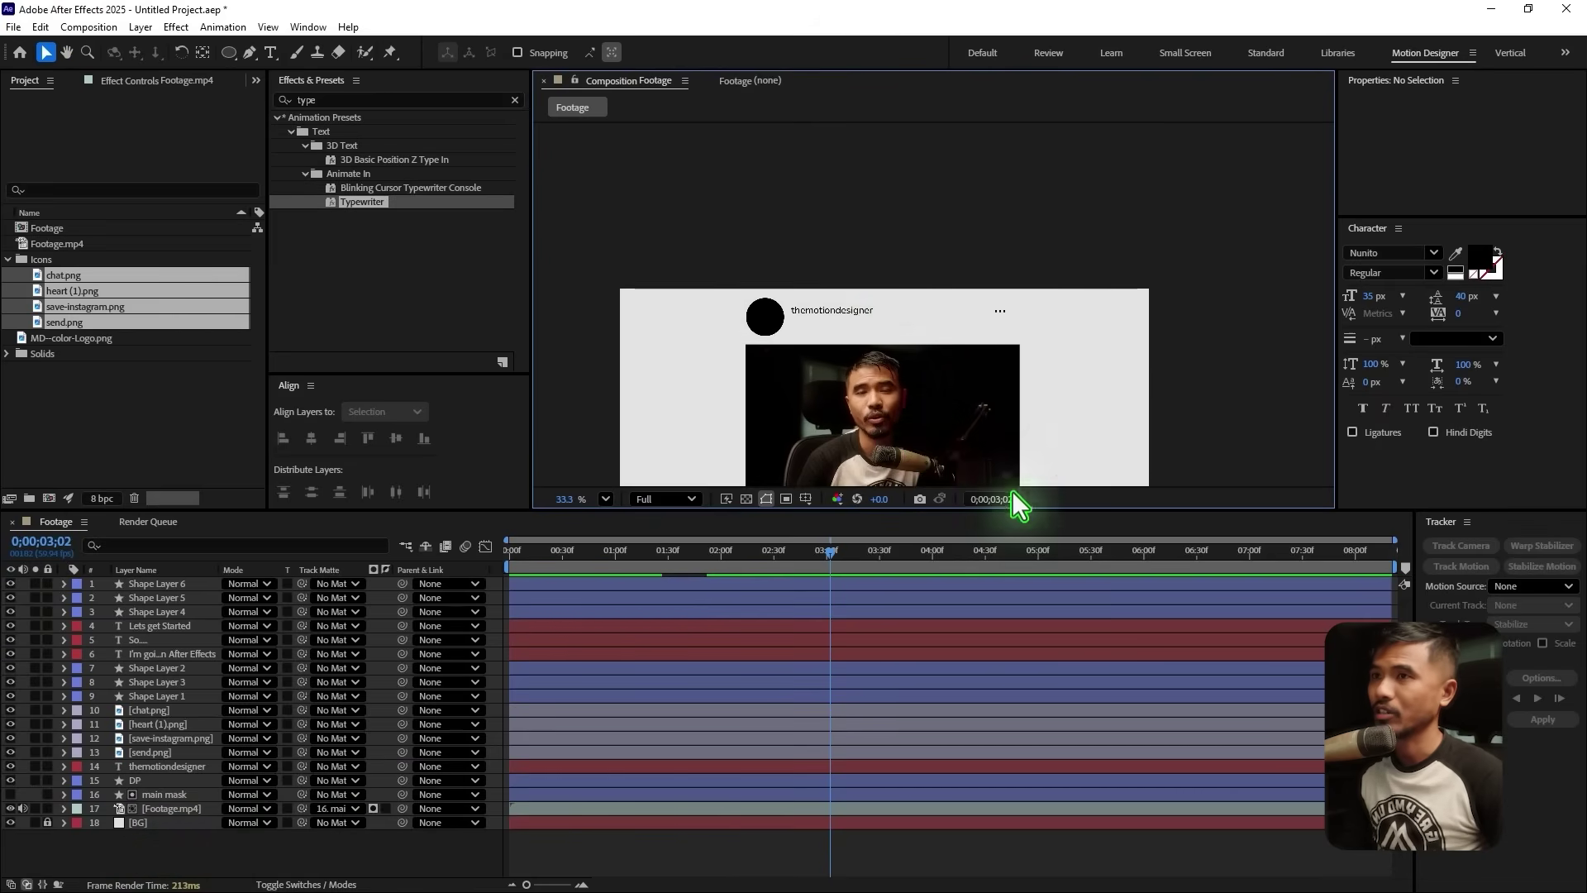
click(836, 311)
key(shift+Down)
key(shift+Down)
key(Down)
key(Down)
key(Down)
key(Down)
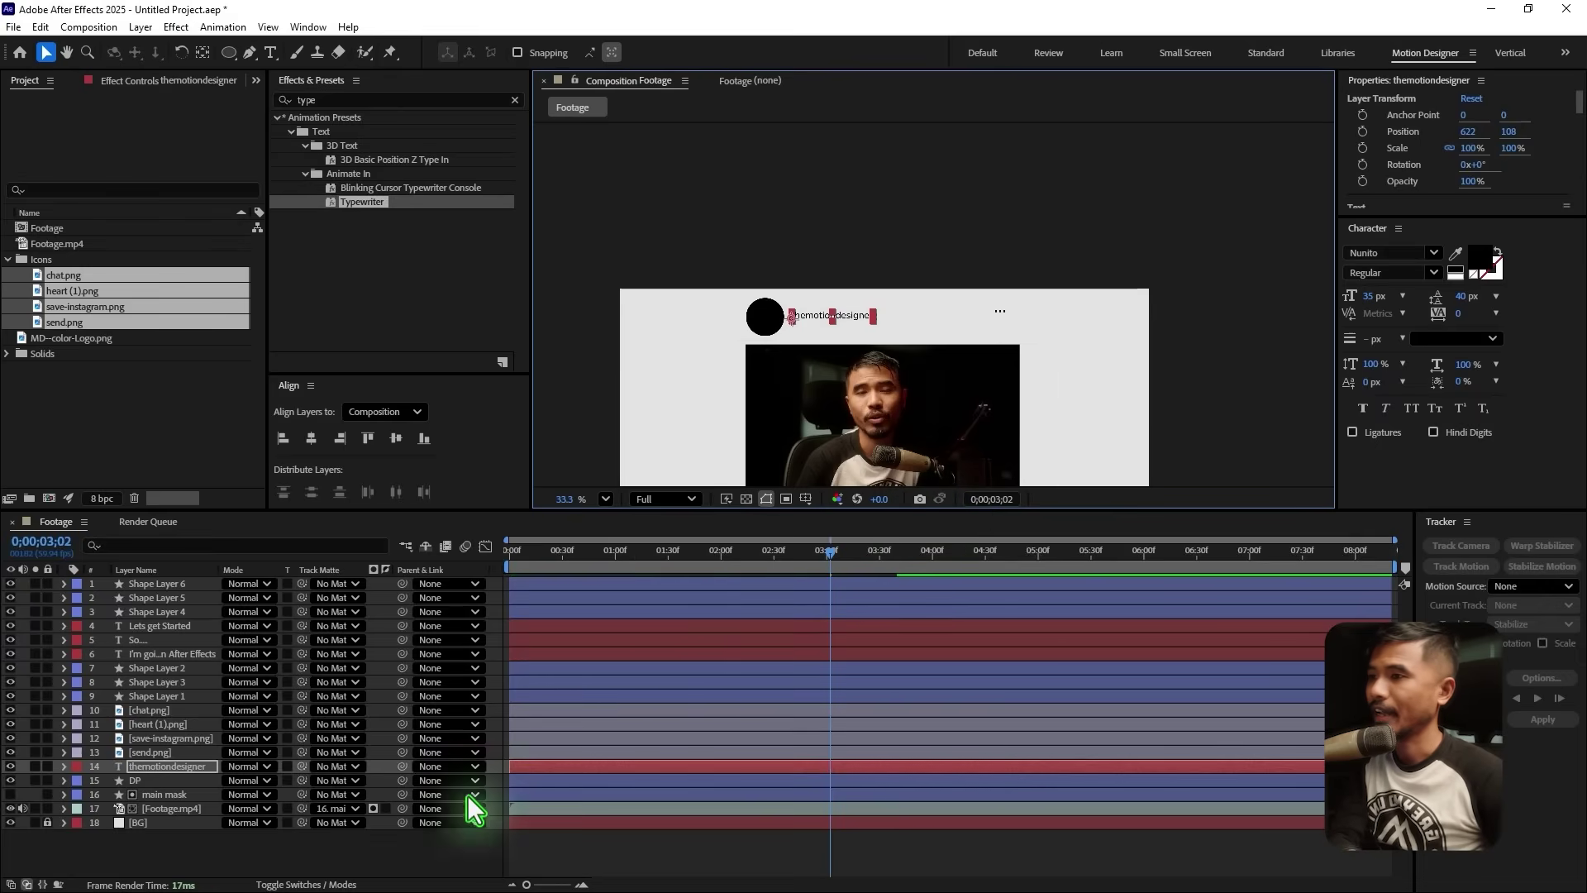
click(413, 861)
Add MD--color-Logo.png directly above the DP layer, scale it to about 25.5% and place it over the profile circle
click(93, 352)
click(71, 334)
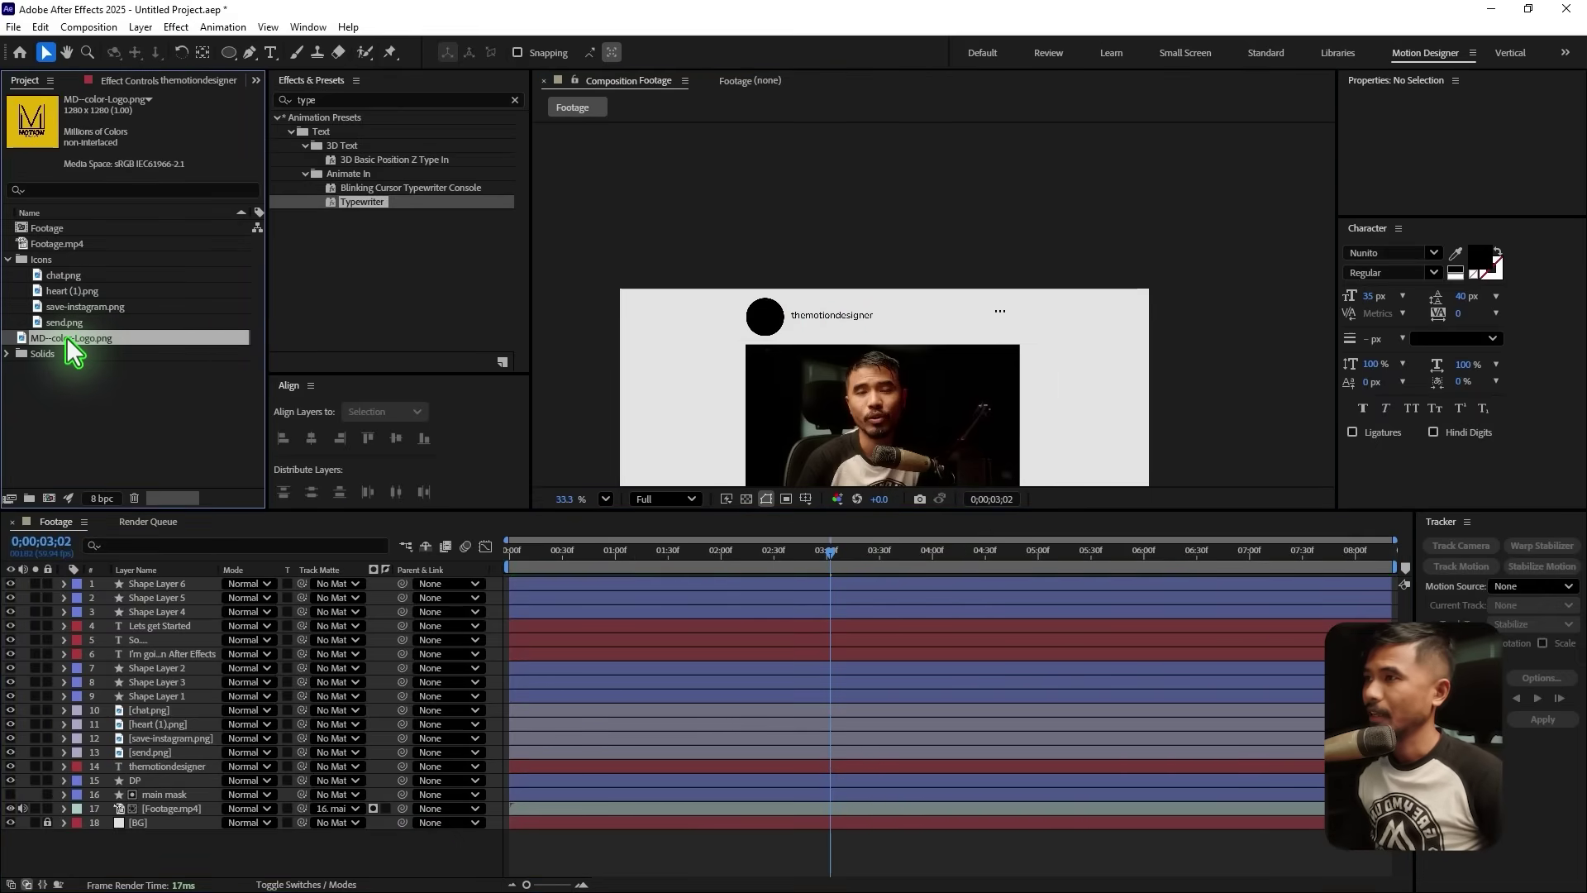
drag(66, 336, 216, 783)
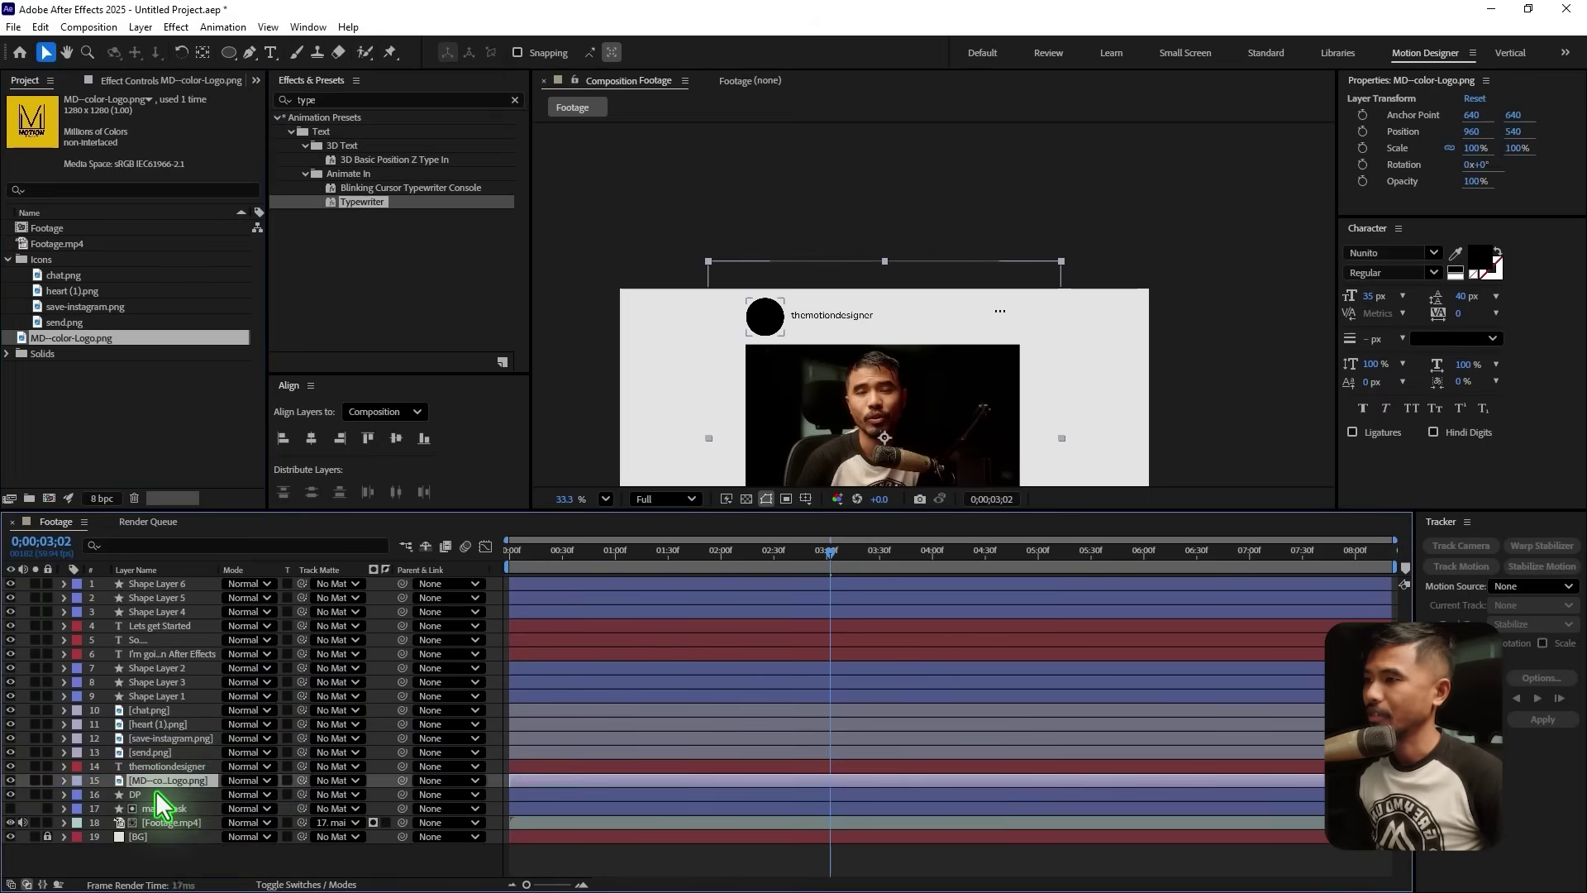
drag(1061, 436, 934, 428)
drag(820, 379, 717, 285)
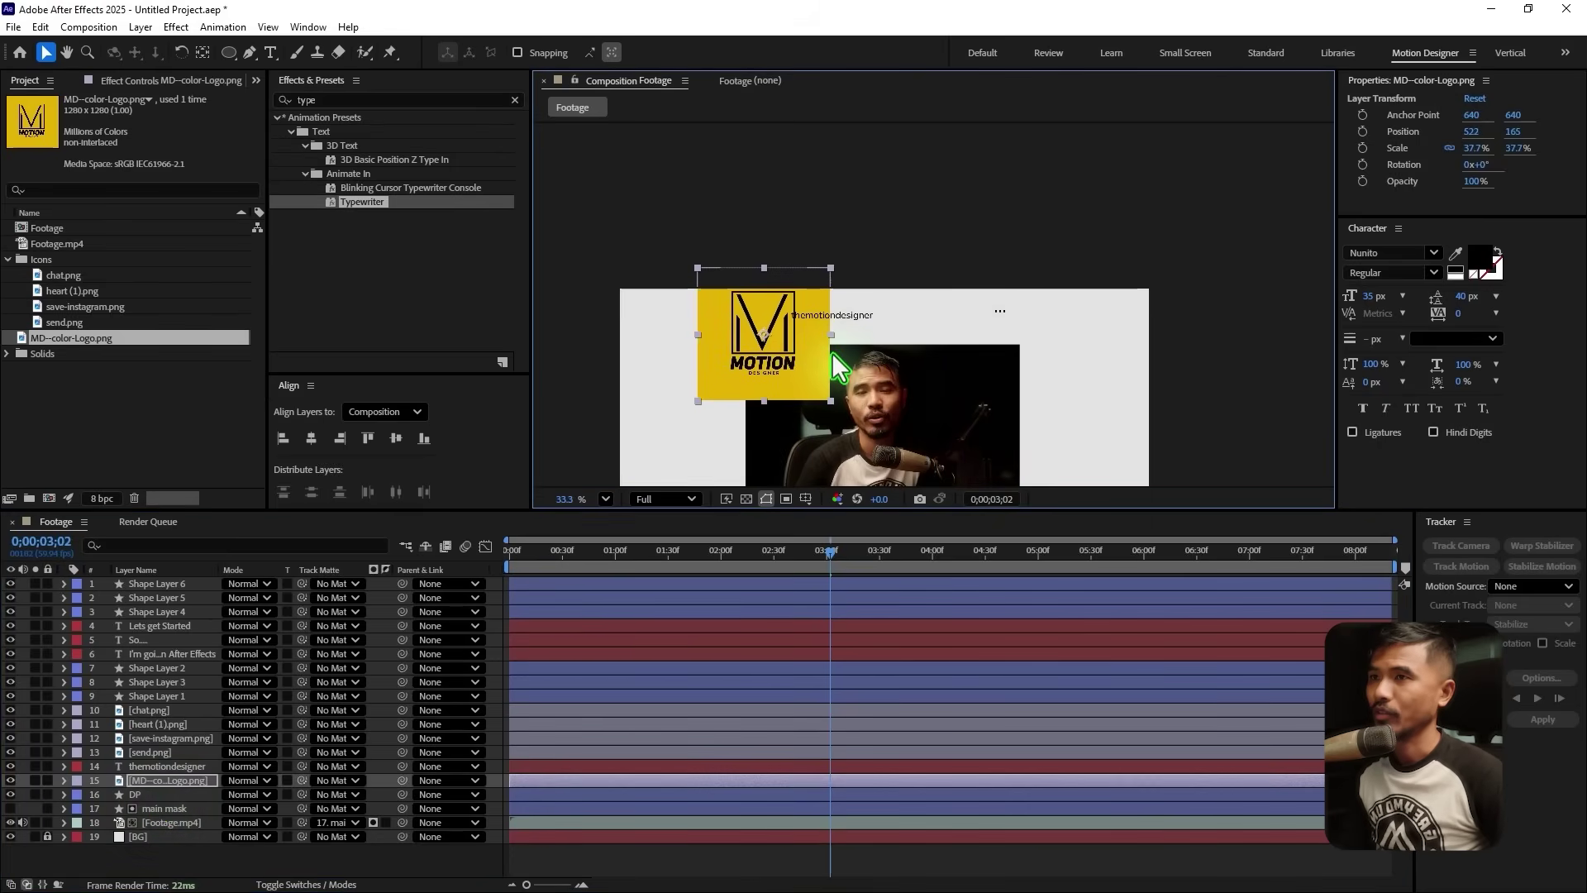
drag(832, 334, 811, 336)
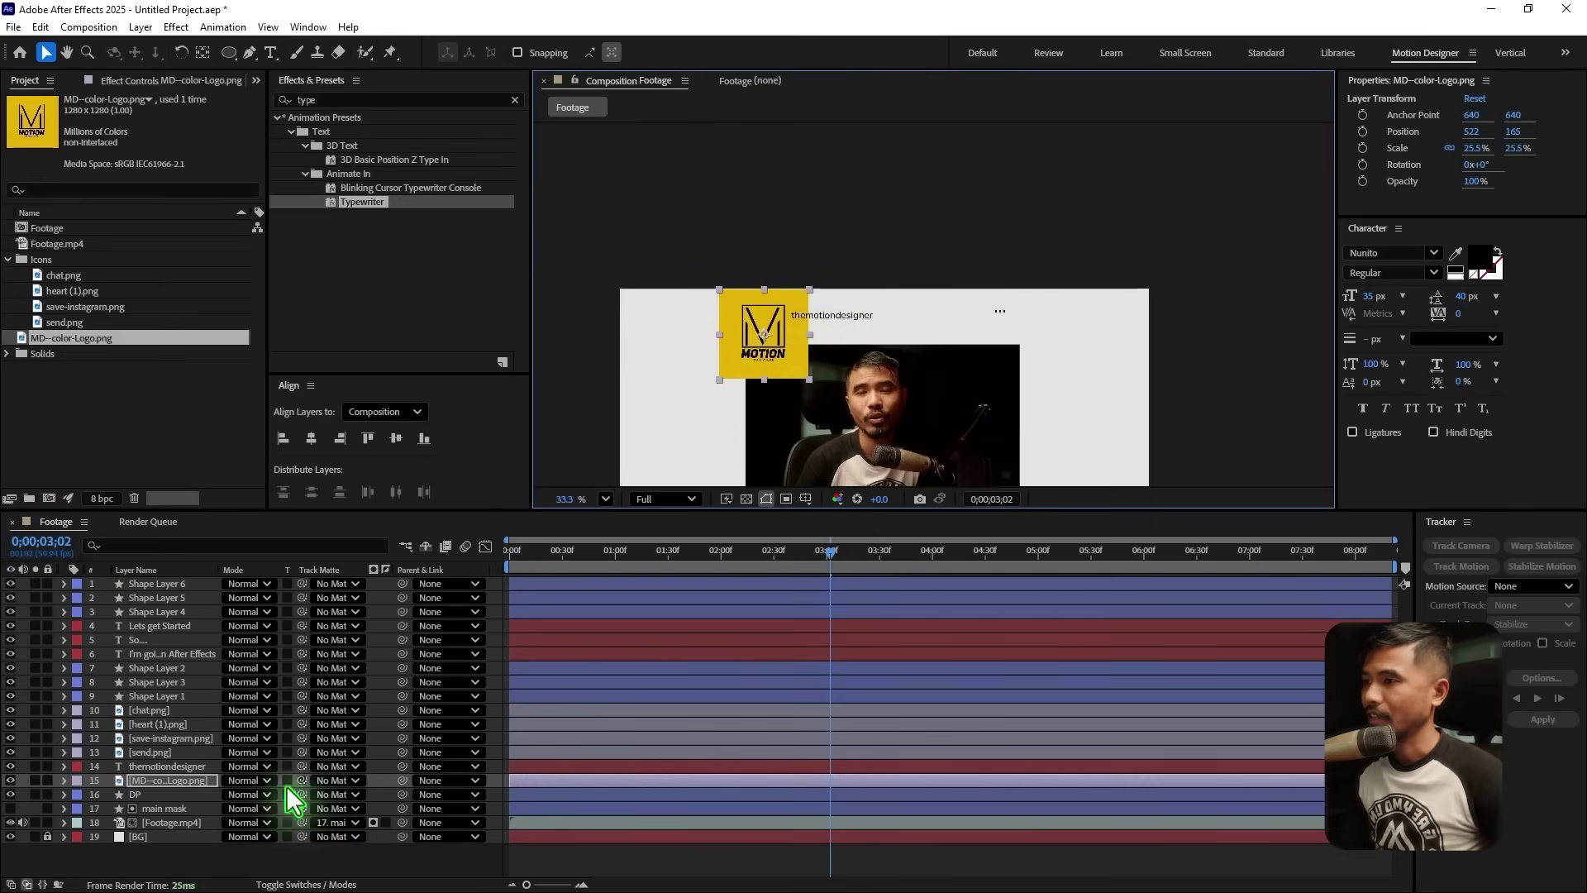
Use the DP circle as the logo's track matte and fit the logo inside the circle
drag(304, 777, 171, 792)
scroll(790, 375, up, 1)
drag(816, 379, 770, 278)
scroll(759, 320, up, 2)
click(875, 216)
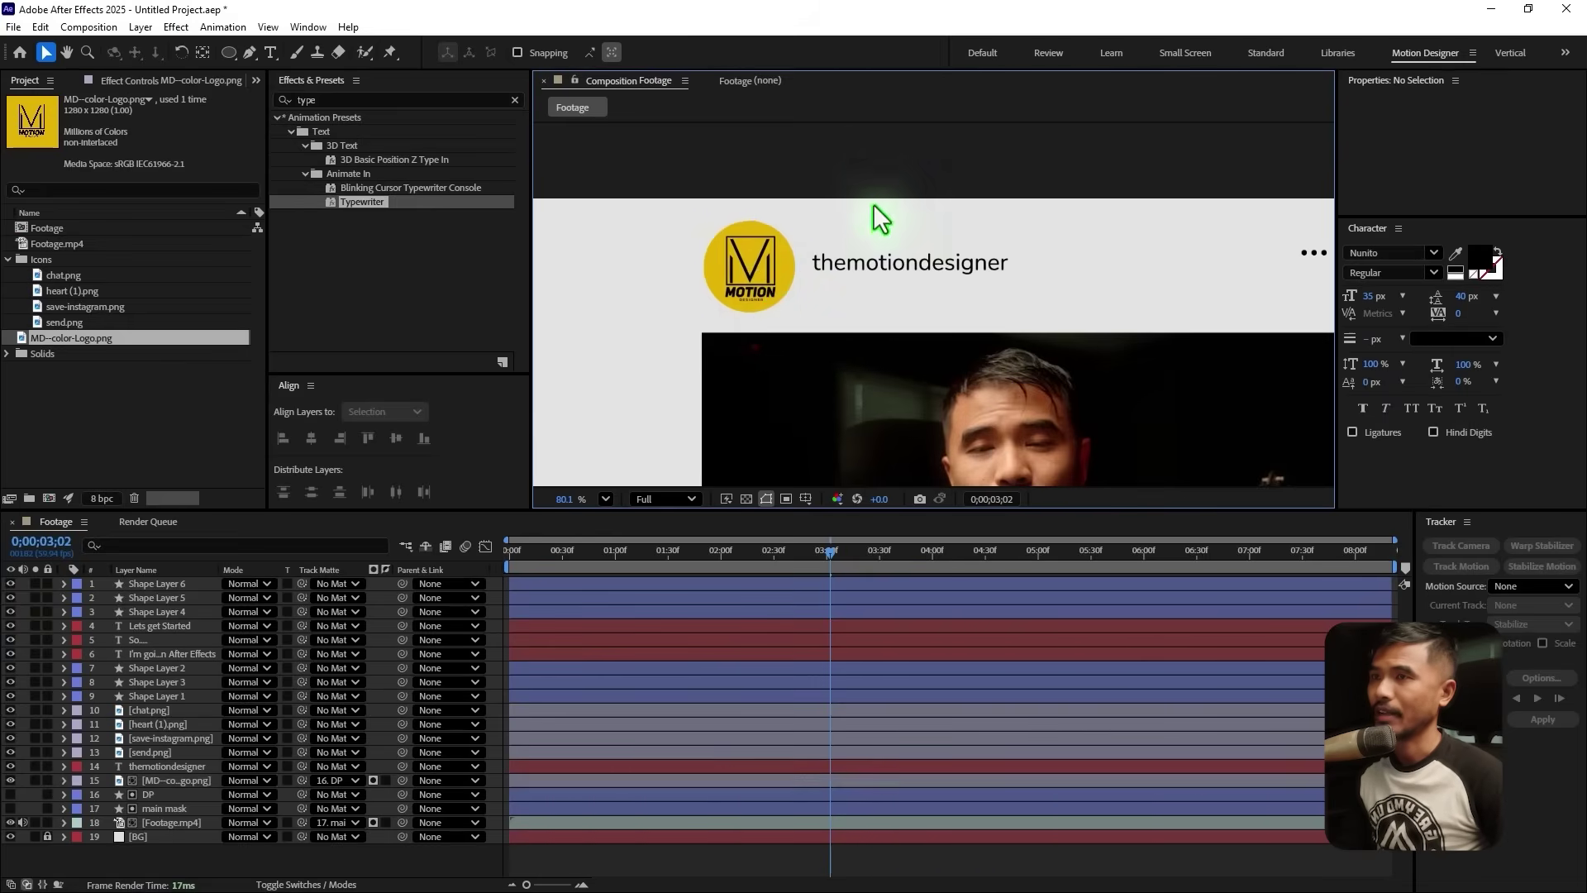
scroll(877, 351, down, 3)
drag(878, 261, 903, 318)
key(v)
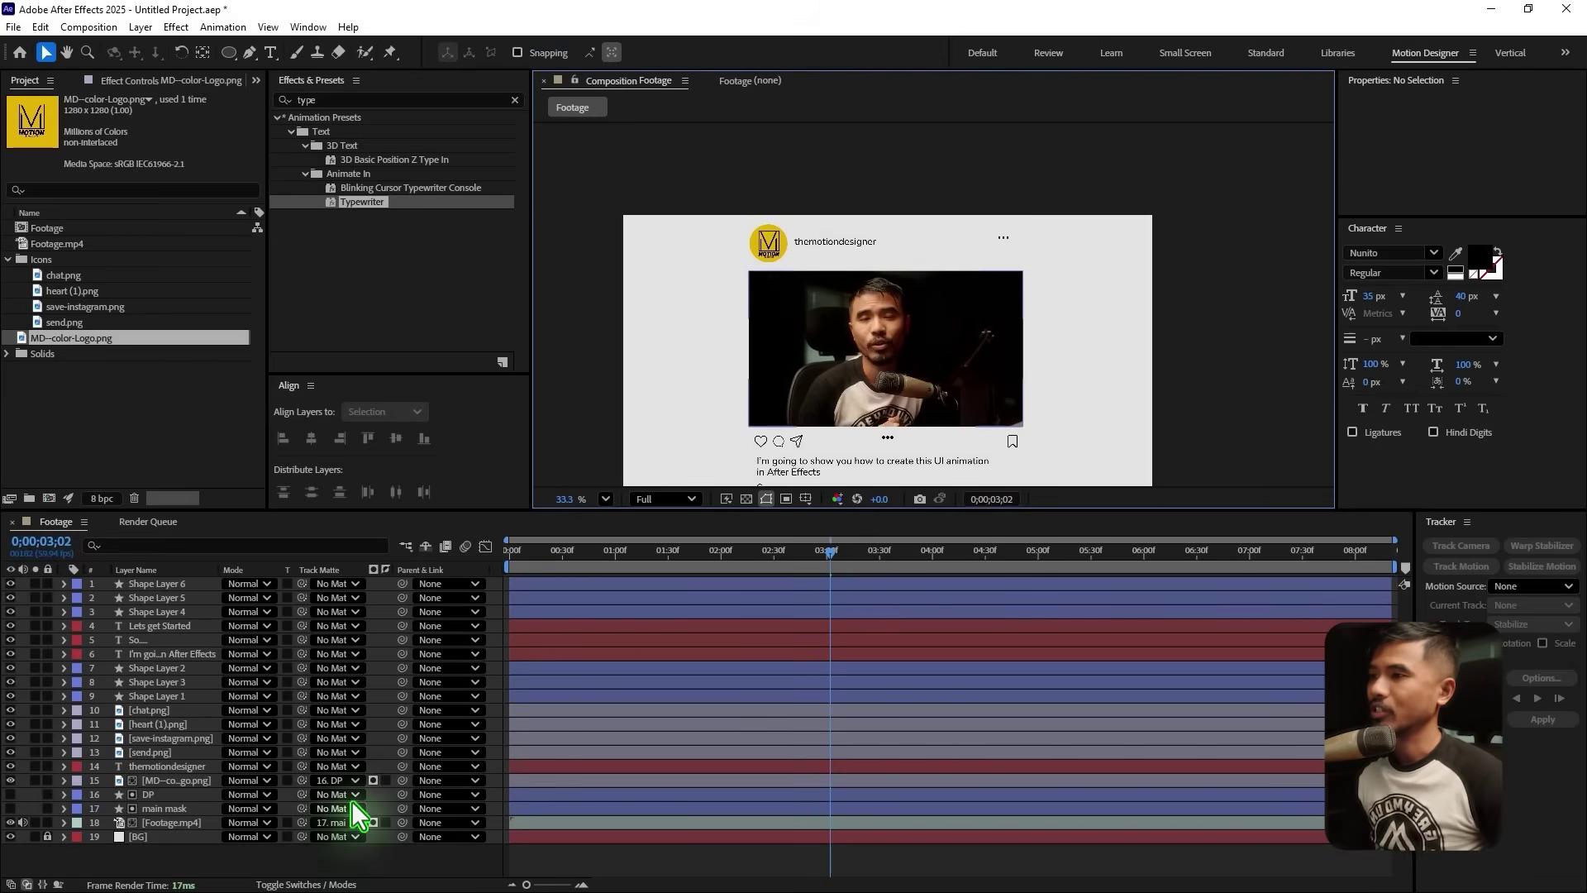
Move the logo, DP and themotiondesigner layers beneath the Footage.mp4 layer in the stacking order
click(154, 796)
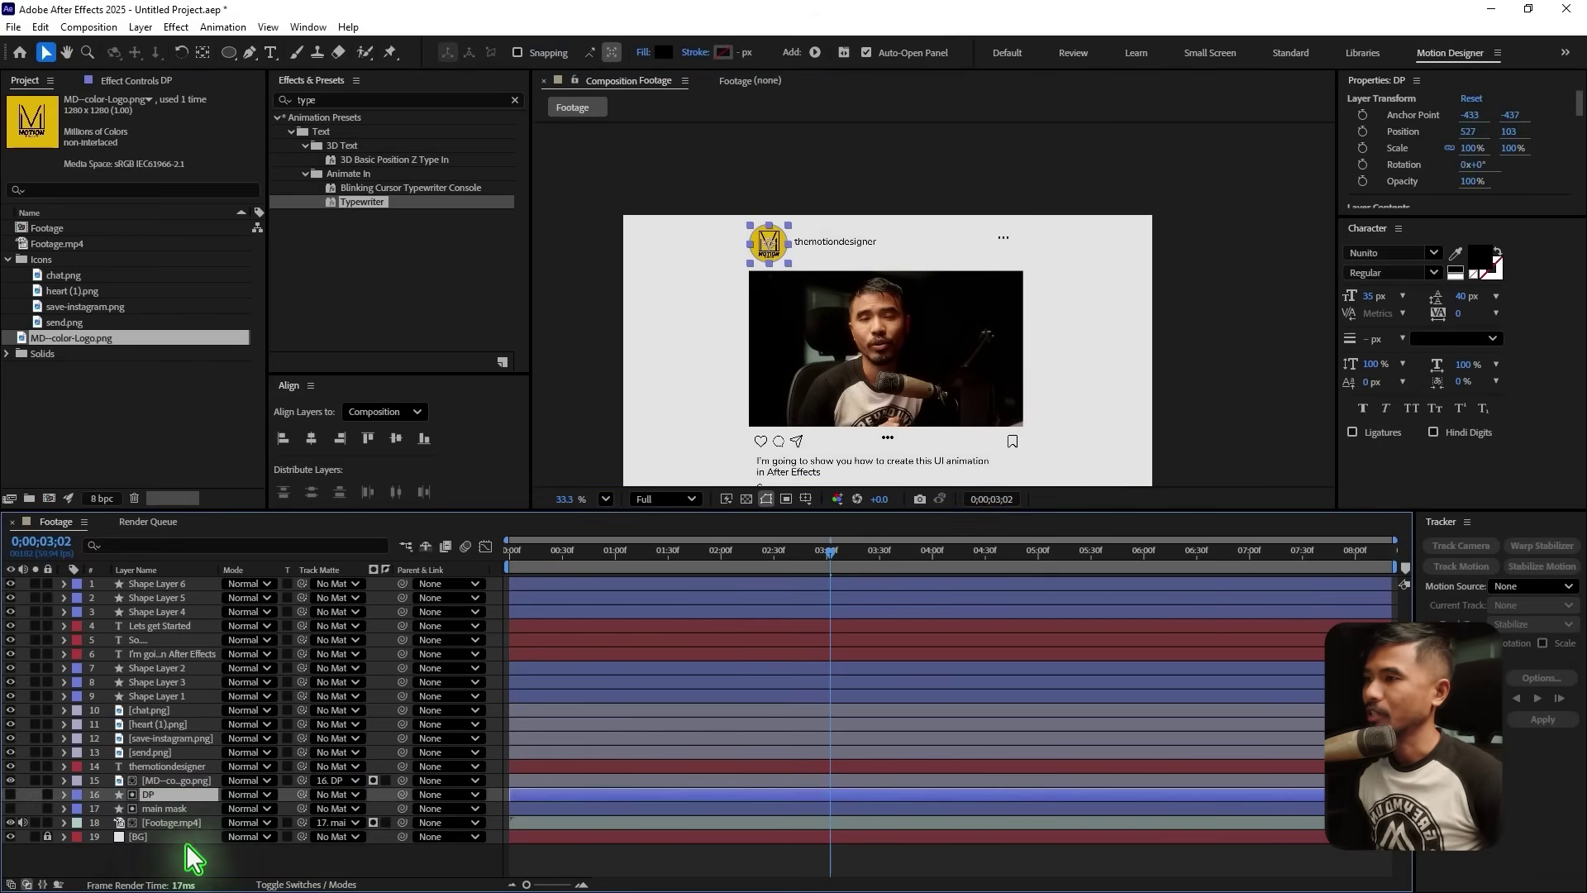
ctrl+click(180, 783)
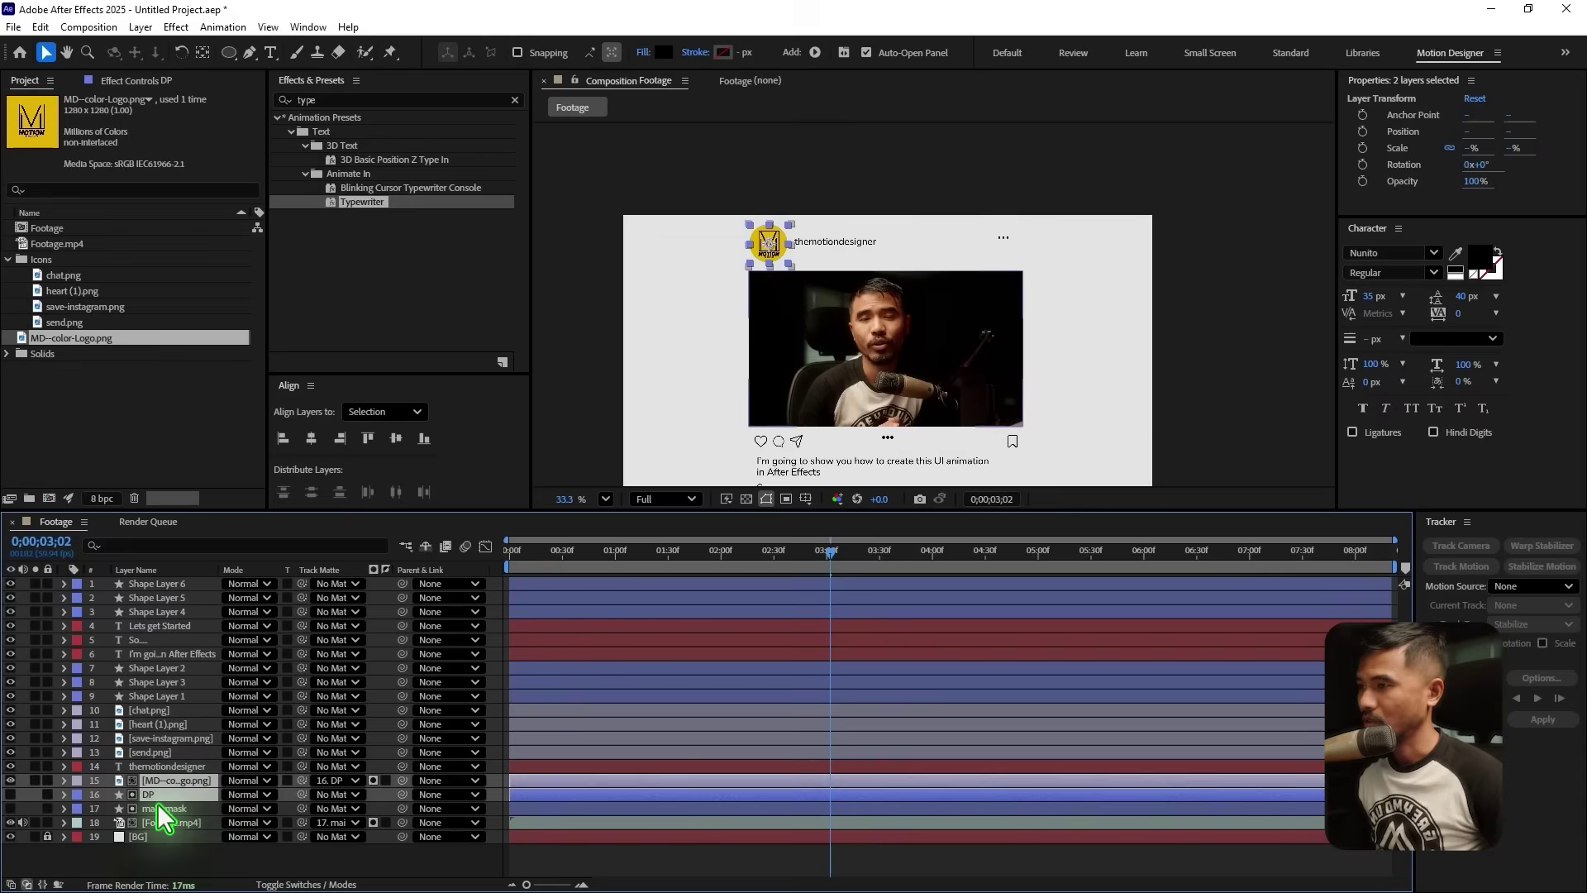
drag(190, 800, 202, 861)
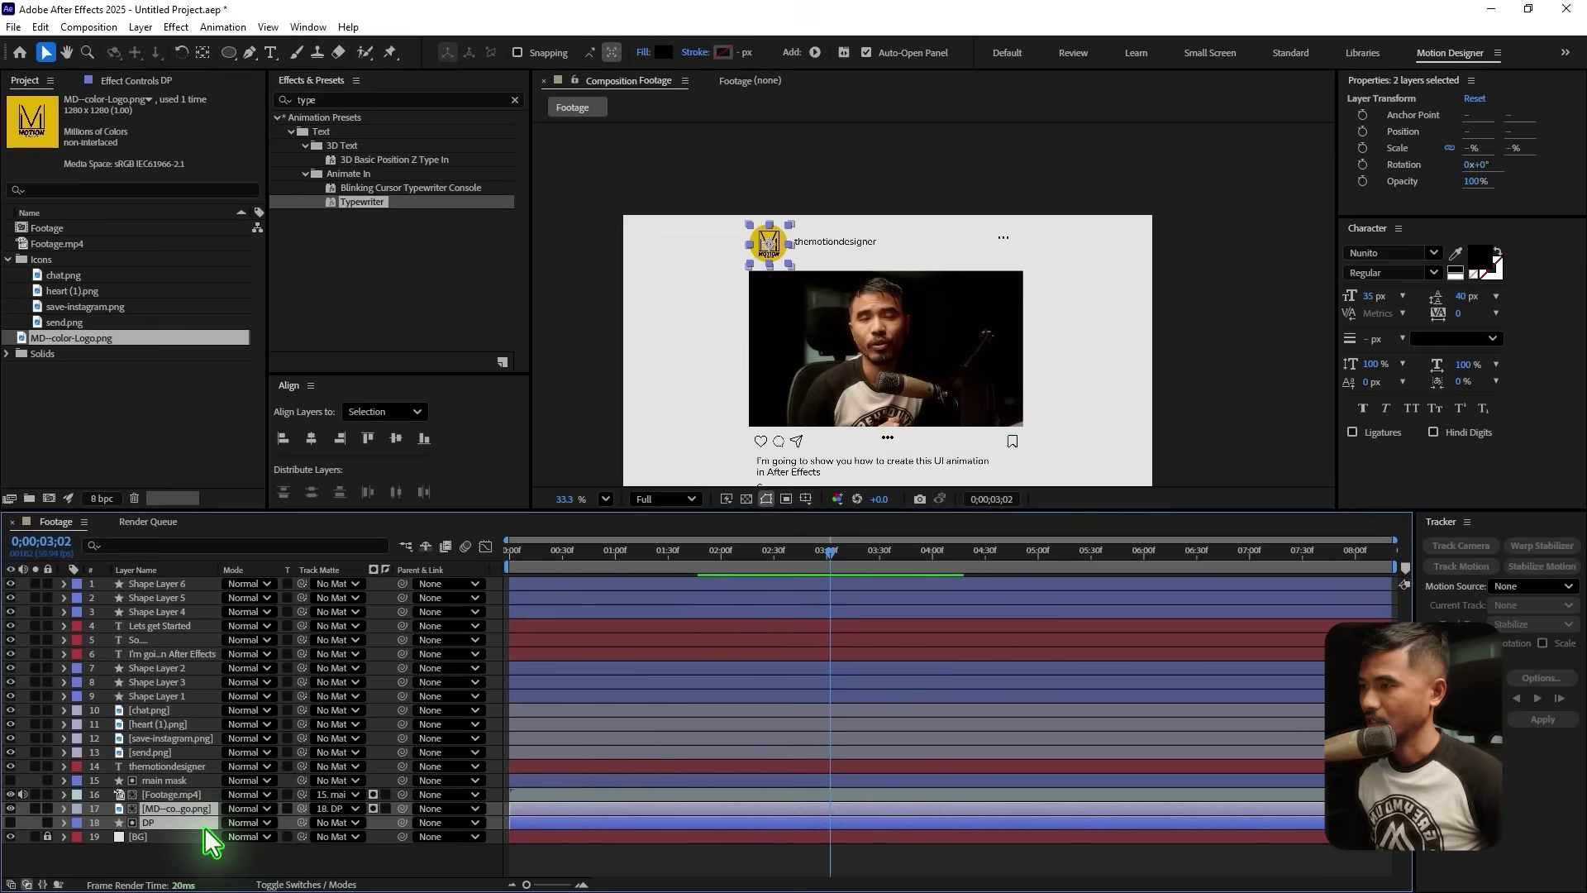
click(170, 769)
drag(182, 766, 200, 817)
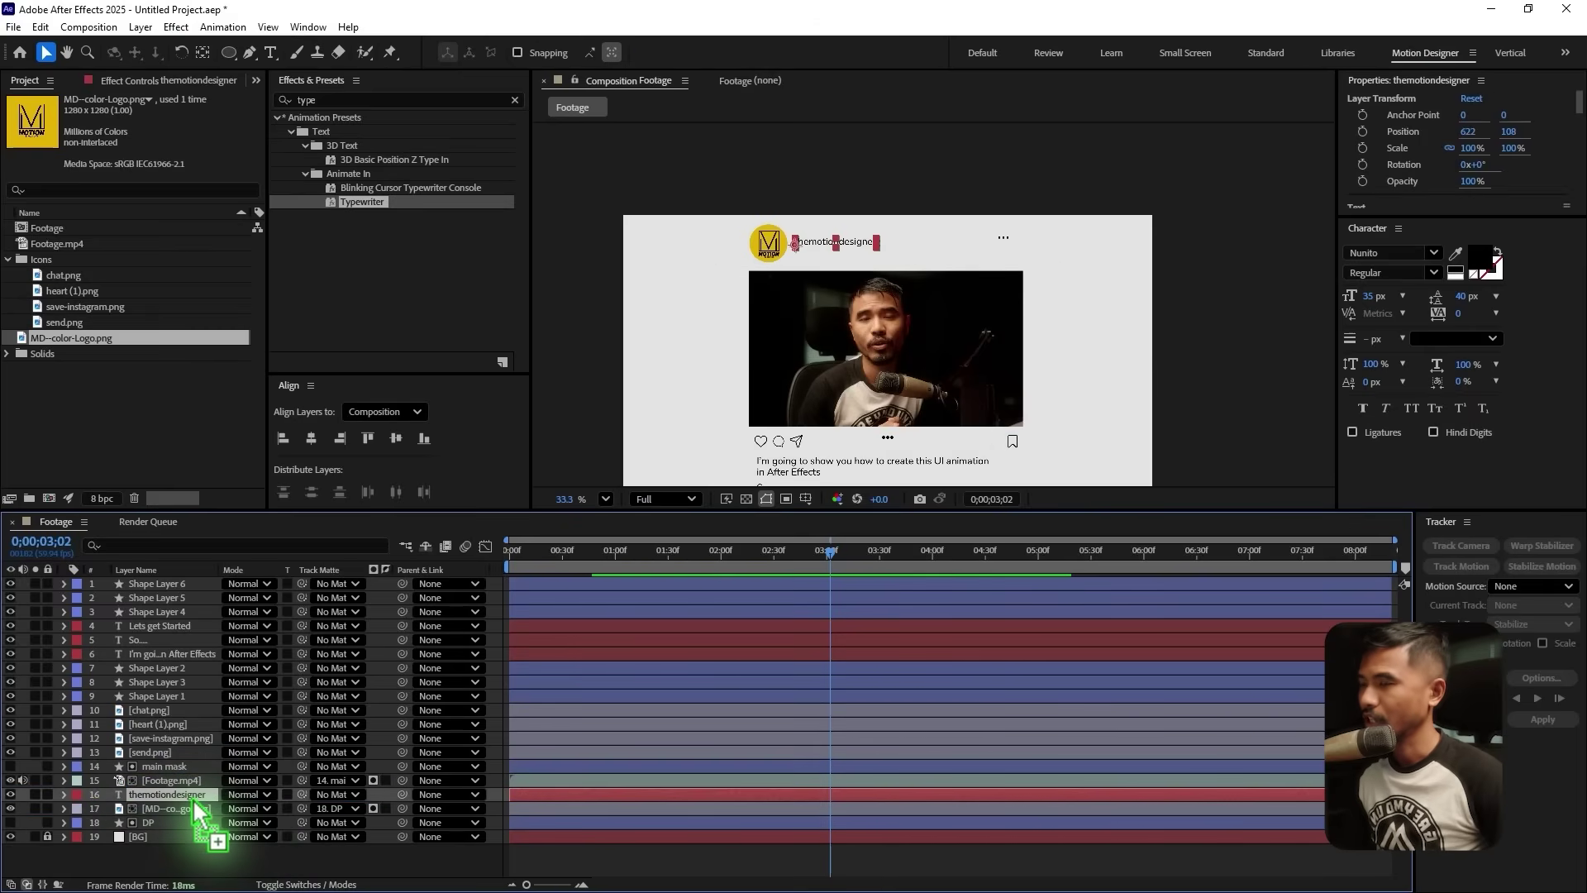
click(1072, 232)
Create a null object and place it on the profile picture at about 528, 99
drag(1058, 232, 984, 241)
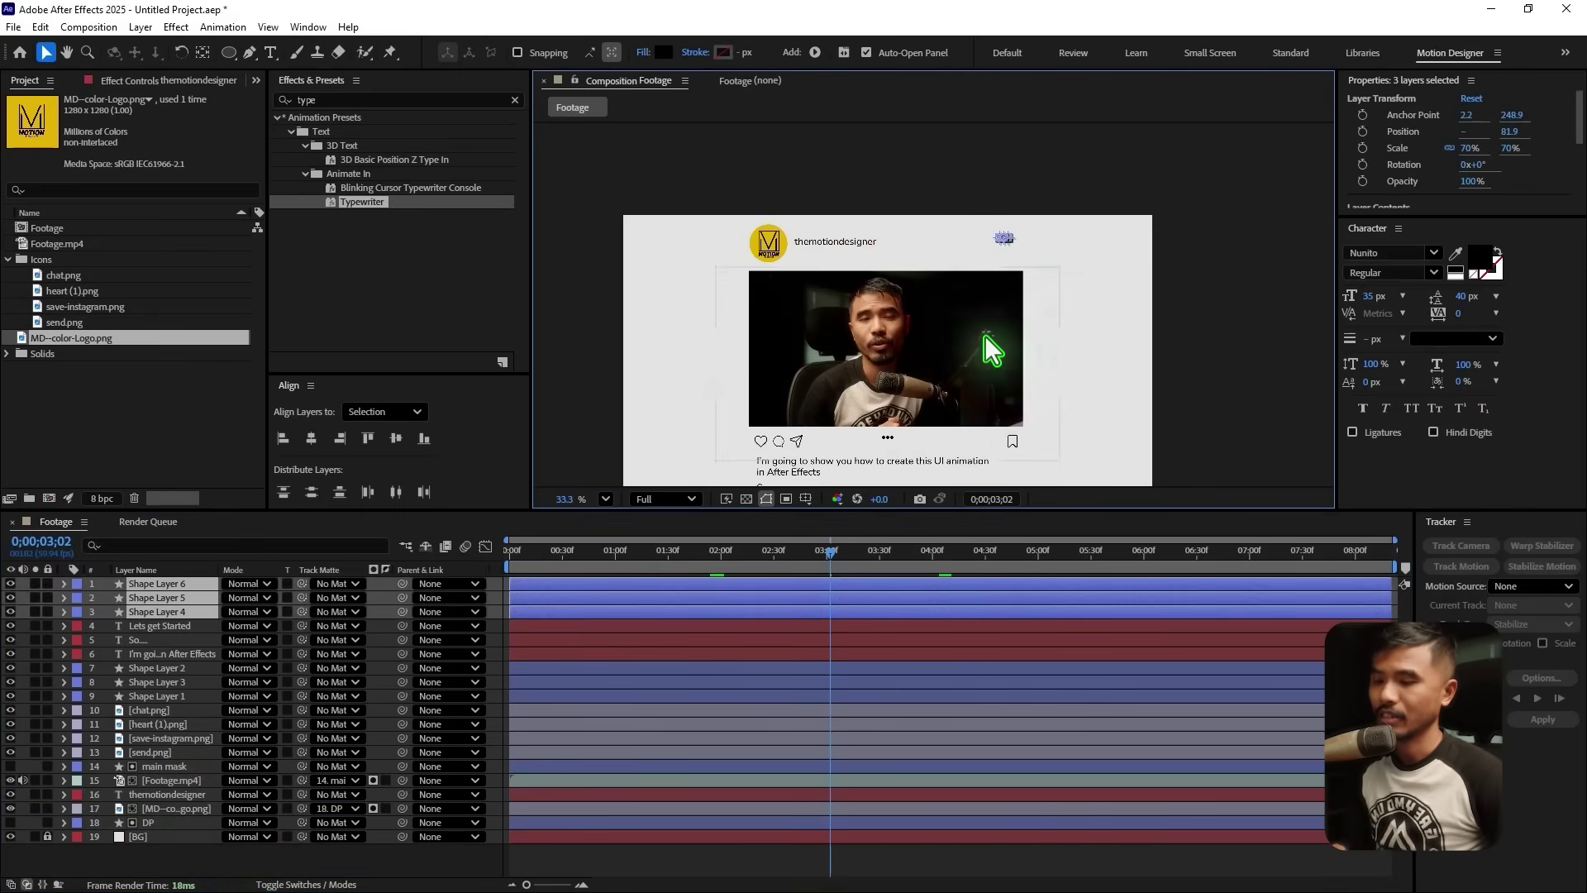
click(1100, 228)
click(140, 26)
mouse_move(355, 47)
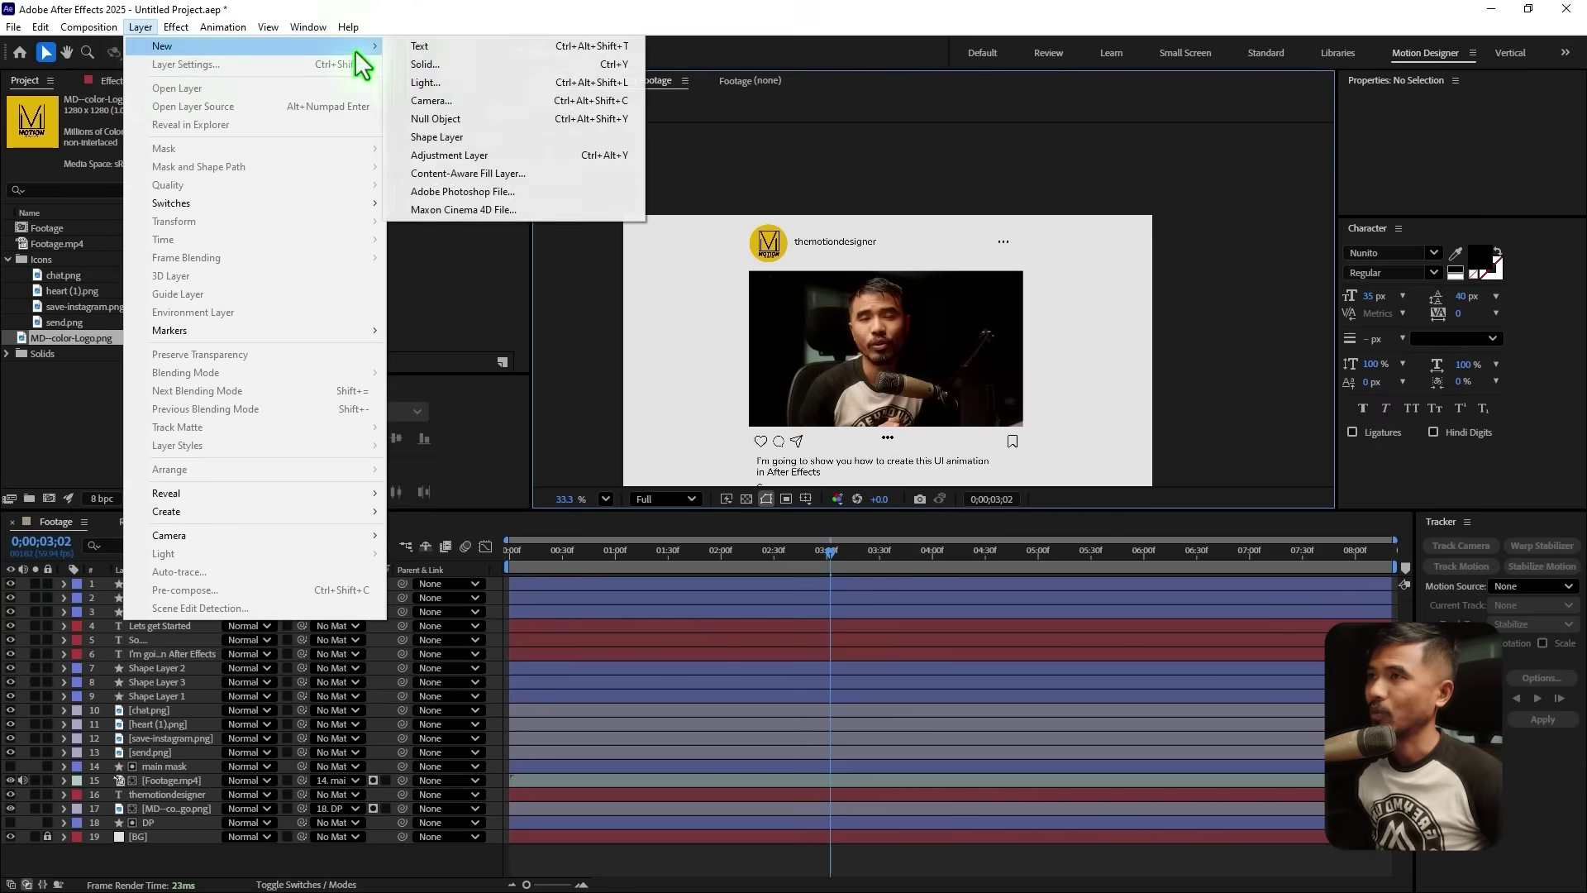
click(509, 116)
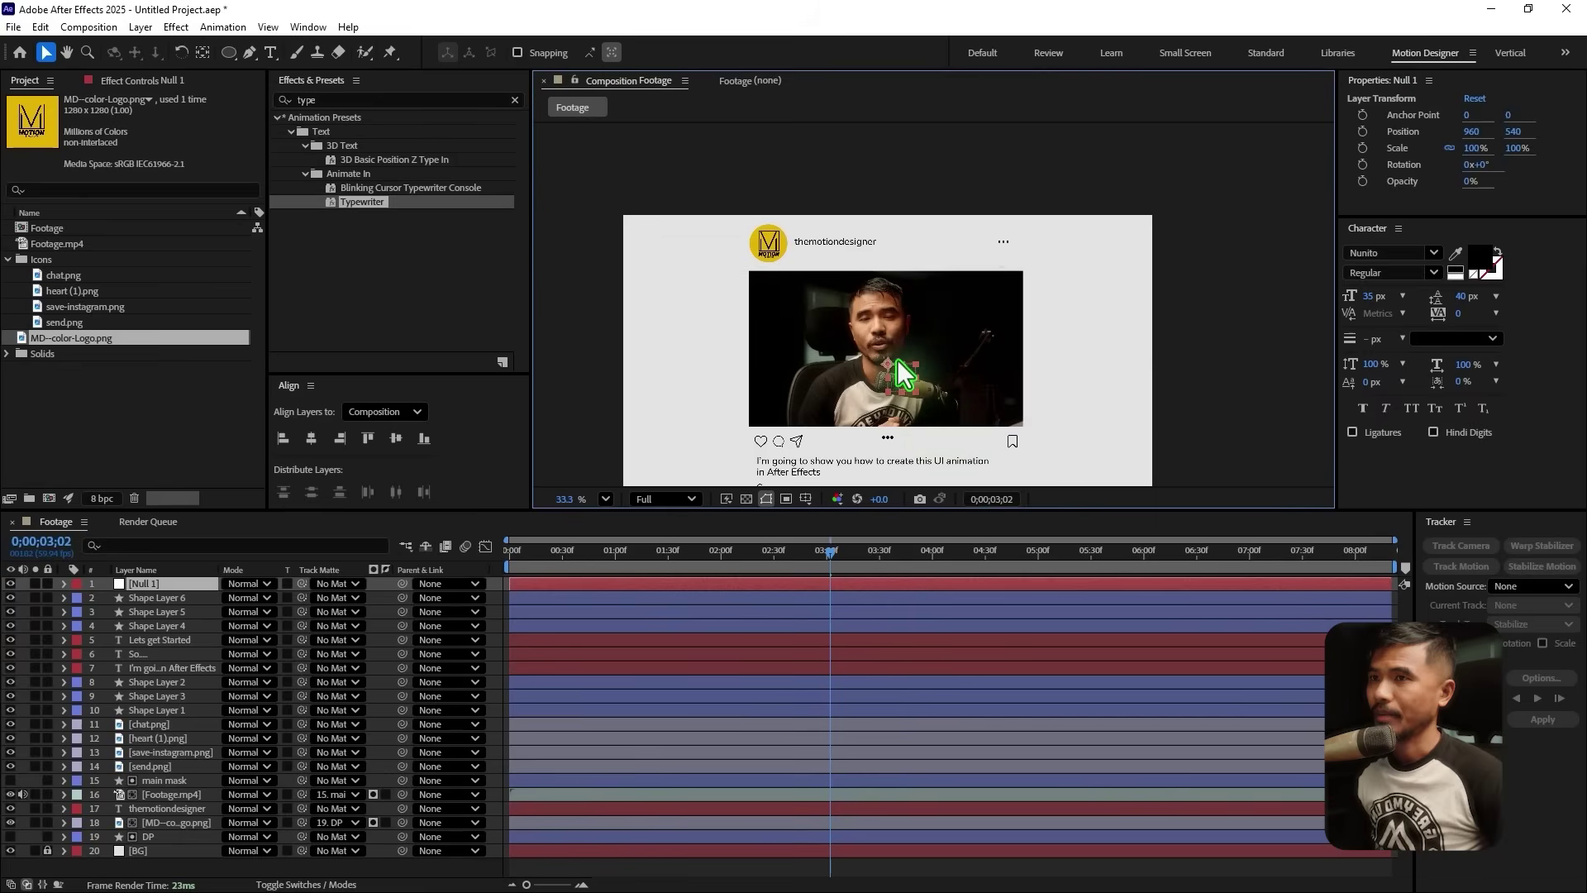
drag(885, 364, 766, 245)
Parent Shape Layers 4, 5 and 6, the themotiondesigner text and the MD logo layer to Null 1
click(1048, 225)
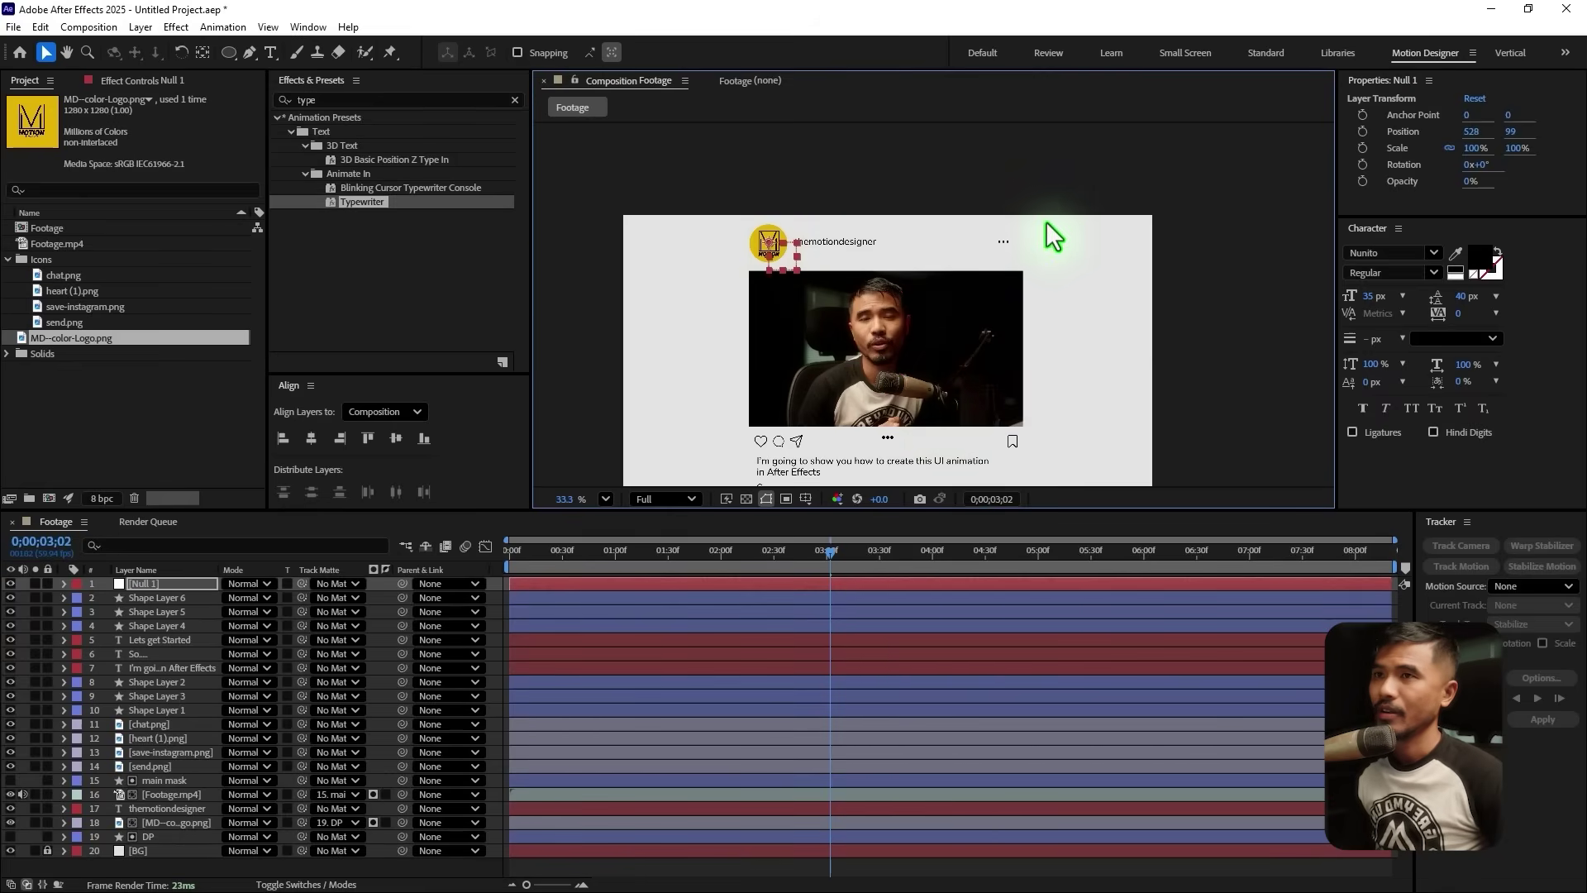
drag(1052, 231, 675, 250)
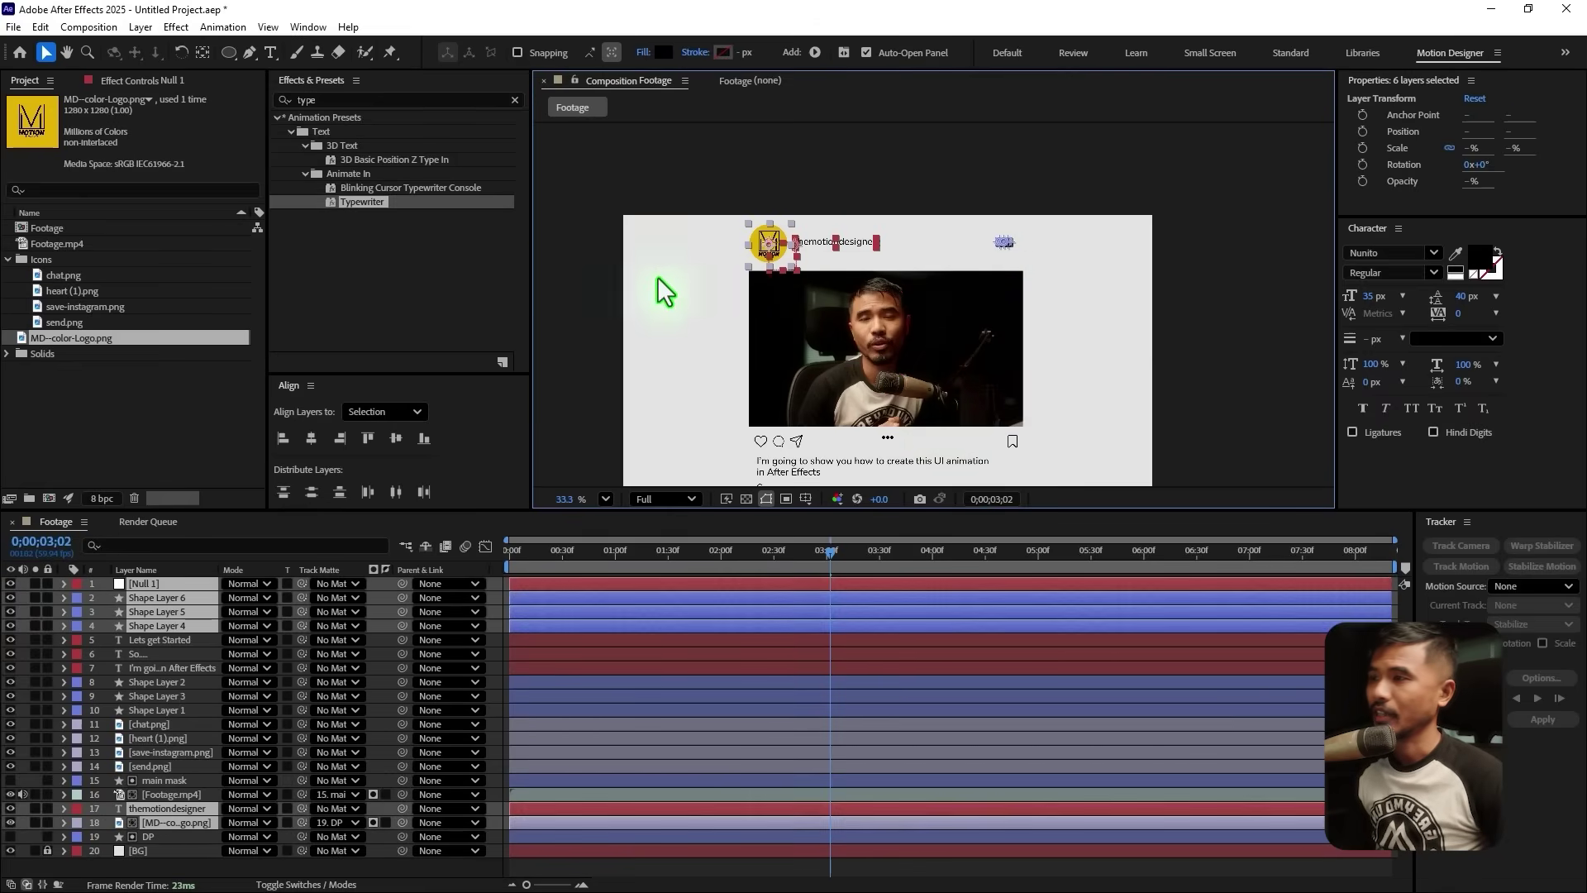
ctrl+click(142, 584)
drag(402, 598, 142, 580)
Show Null 1's Position property and raise the null to 528, 87
click(149, 583)
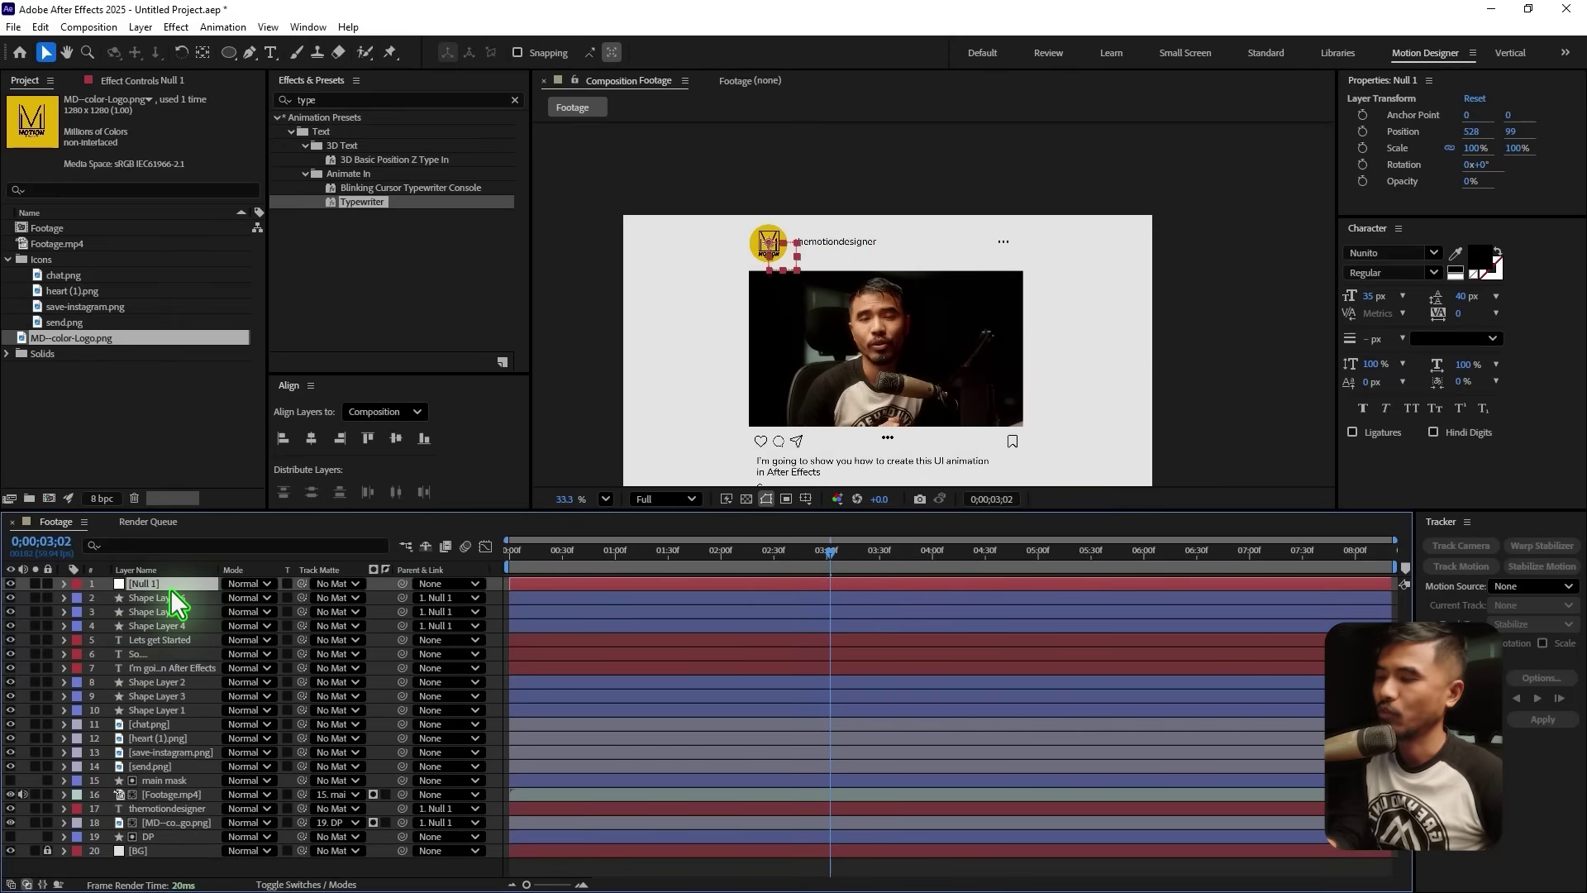
key(p)
mouse_move(248, 597)
mouse_down()
mouse_move(319, 596)
mouse_move(225, 609)
mouse_up()
scroll(773, 257, up, 3)
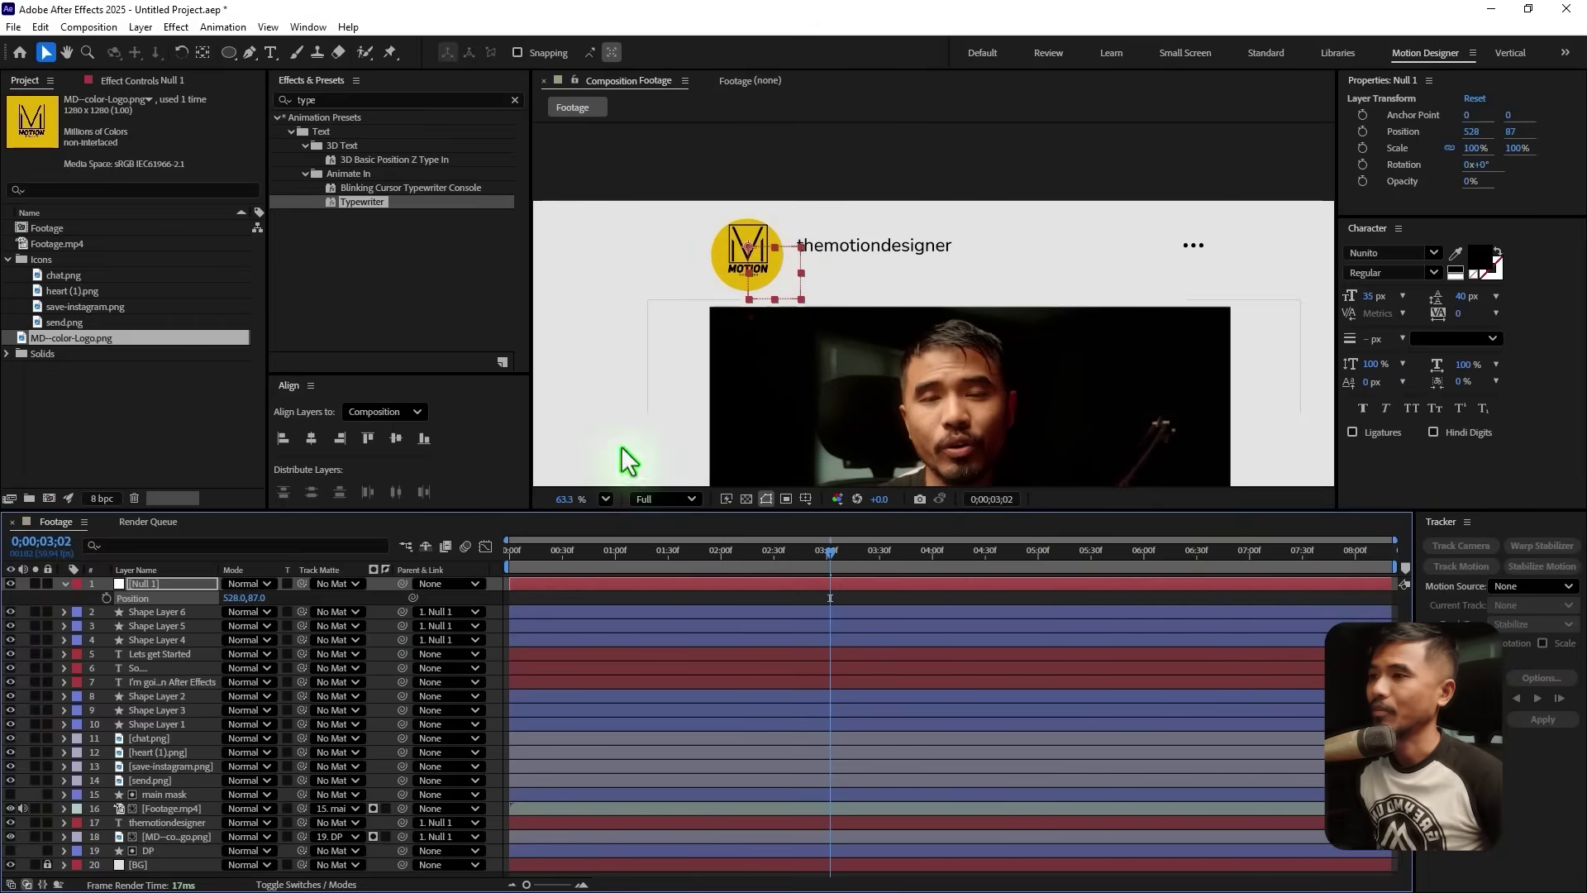
drag(256, 598, 225, 847)
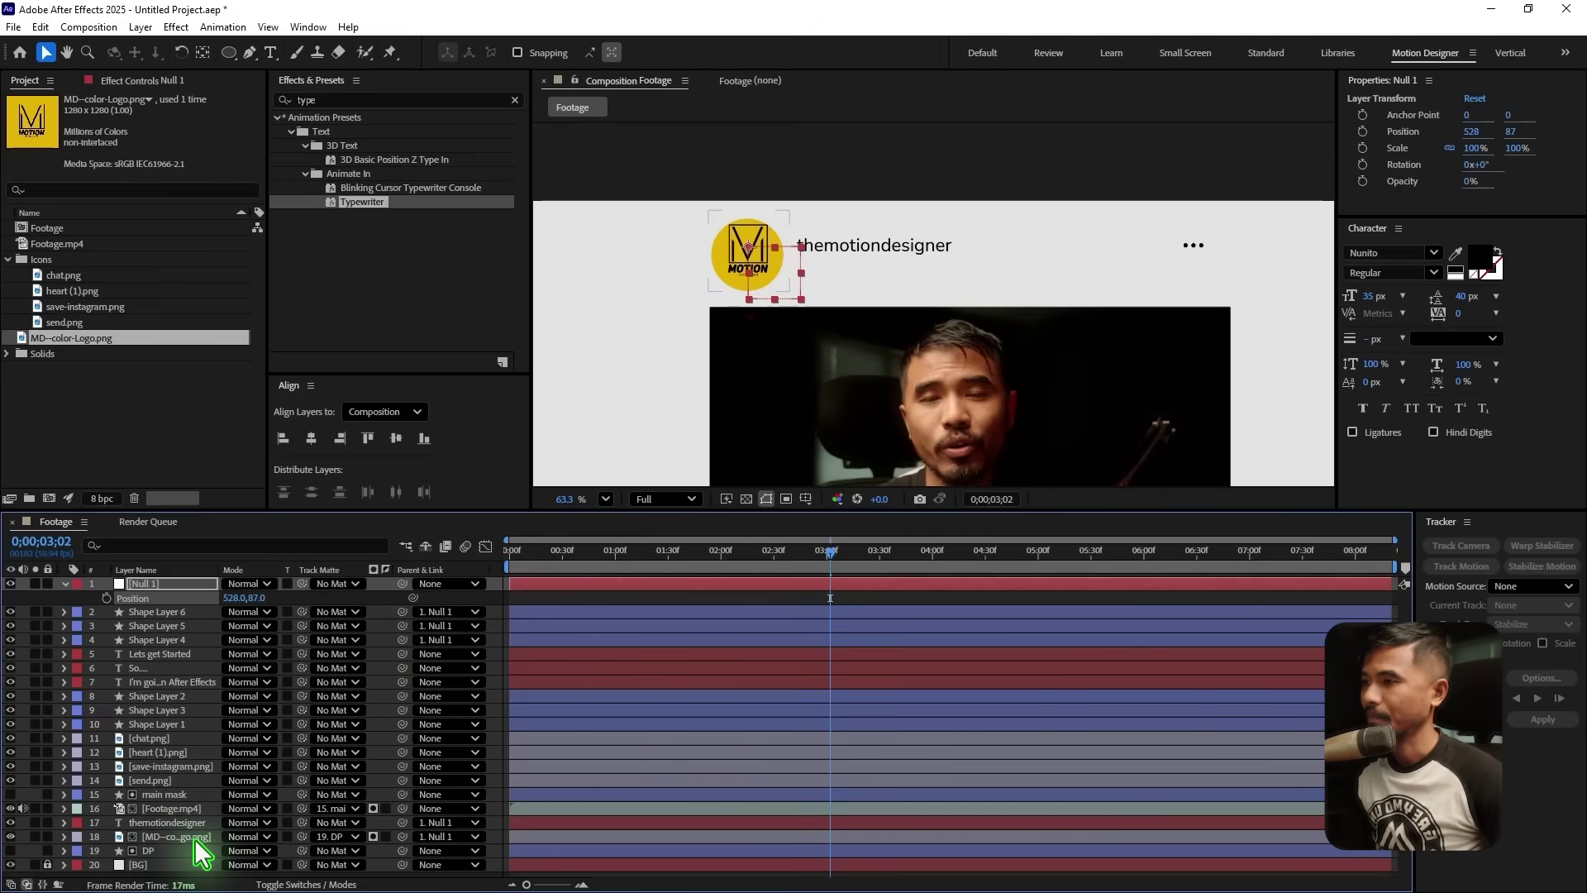
Parent the DP layer to Null 1, try shifting the null vertically, undo that move and collapse its properties
click(165, 851)
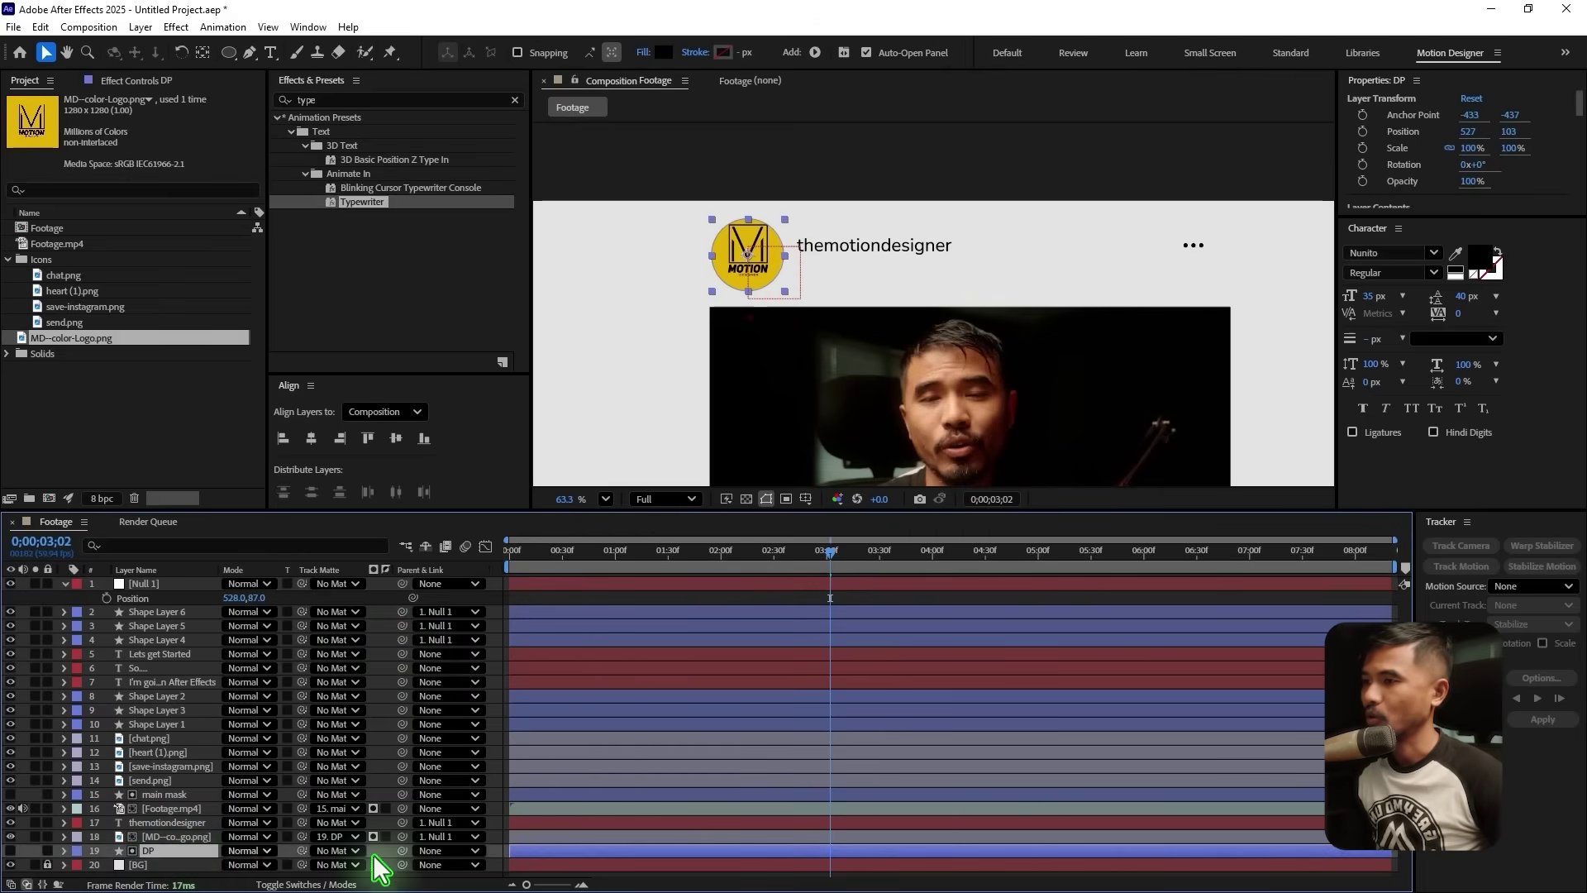
drag(400, 850, 137, 584)
mouse_move(258, 598)
mouse_down()
mouse_move(301, 598)
mouse_move(258, 607)
mouse_up()
key(ctrl+z)
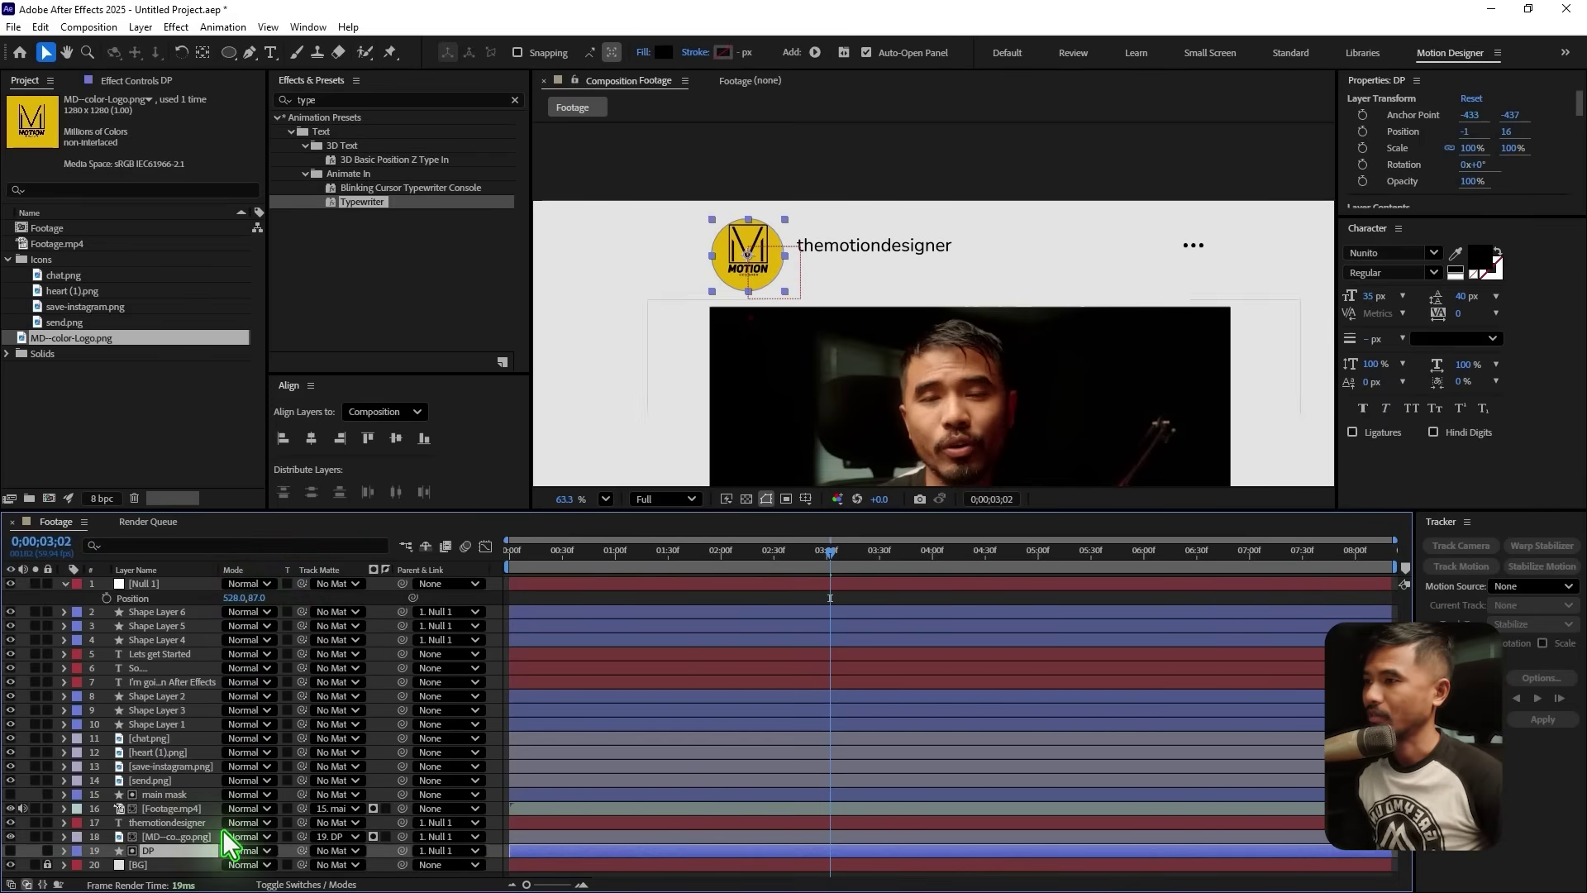
click(173, 836)
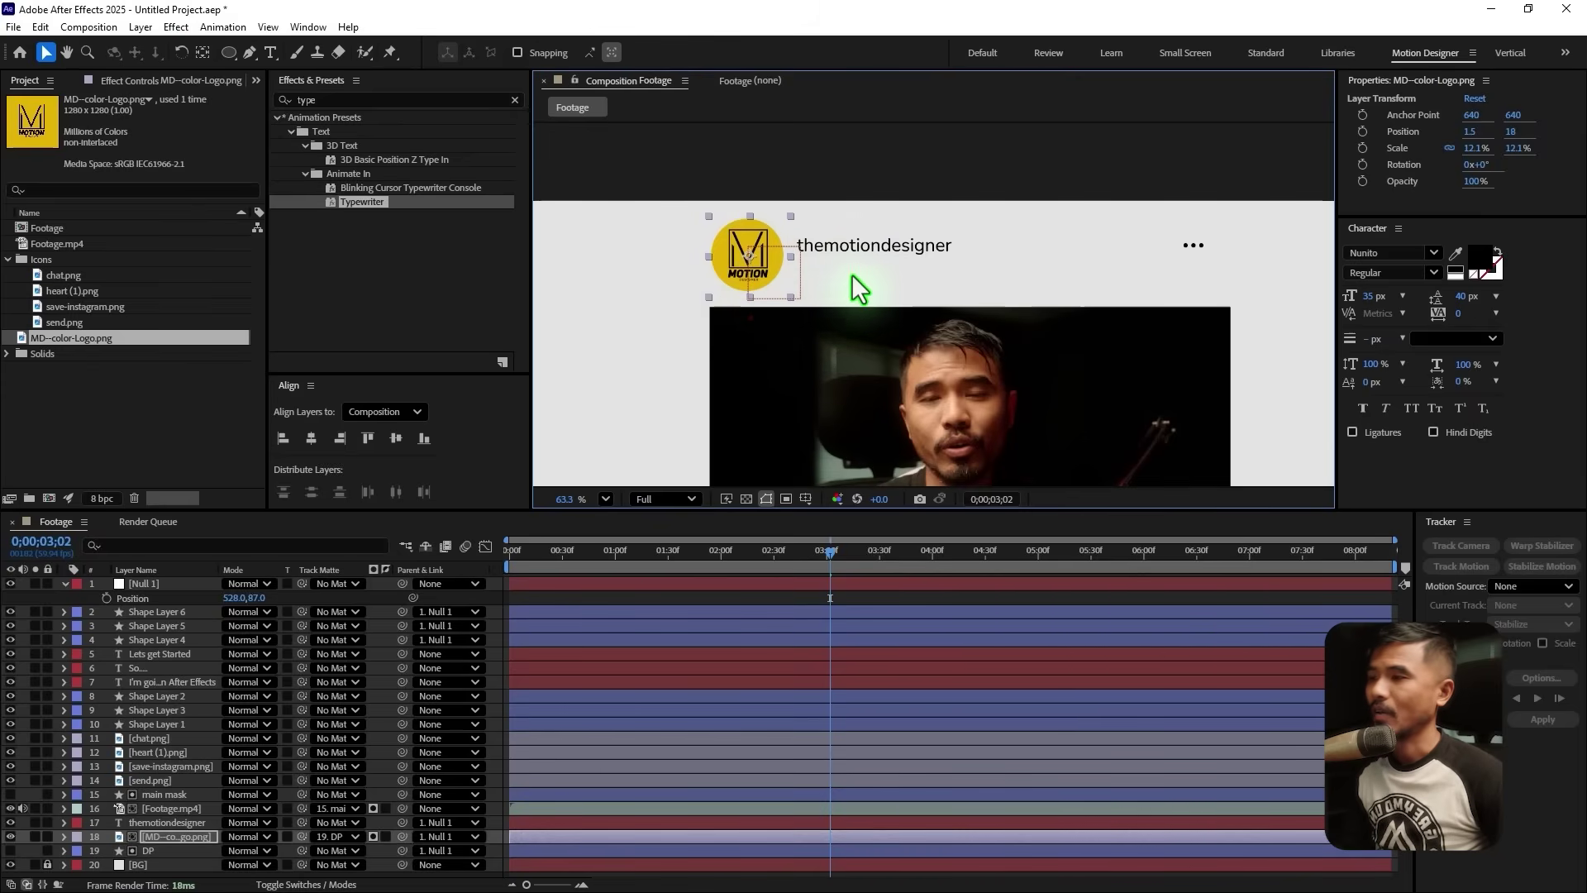
click(65, 584)
Create a null for the media, move it to the top of the layer stack and place it at about 563, 540
scroll(782, 396, down, 2)
scroll(778, 380, down, 2)
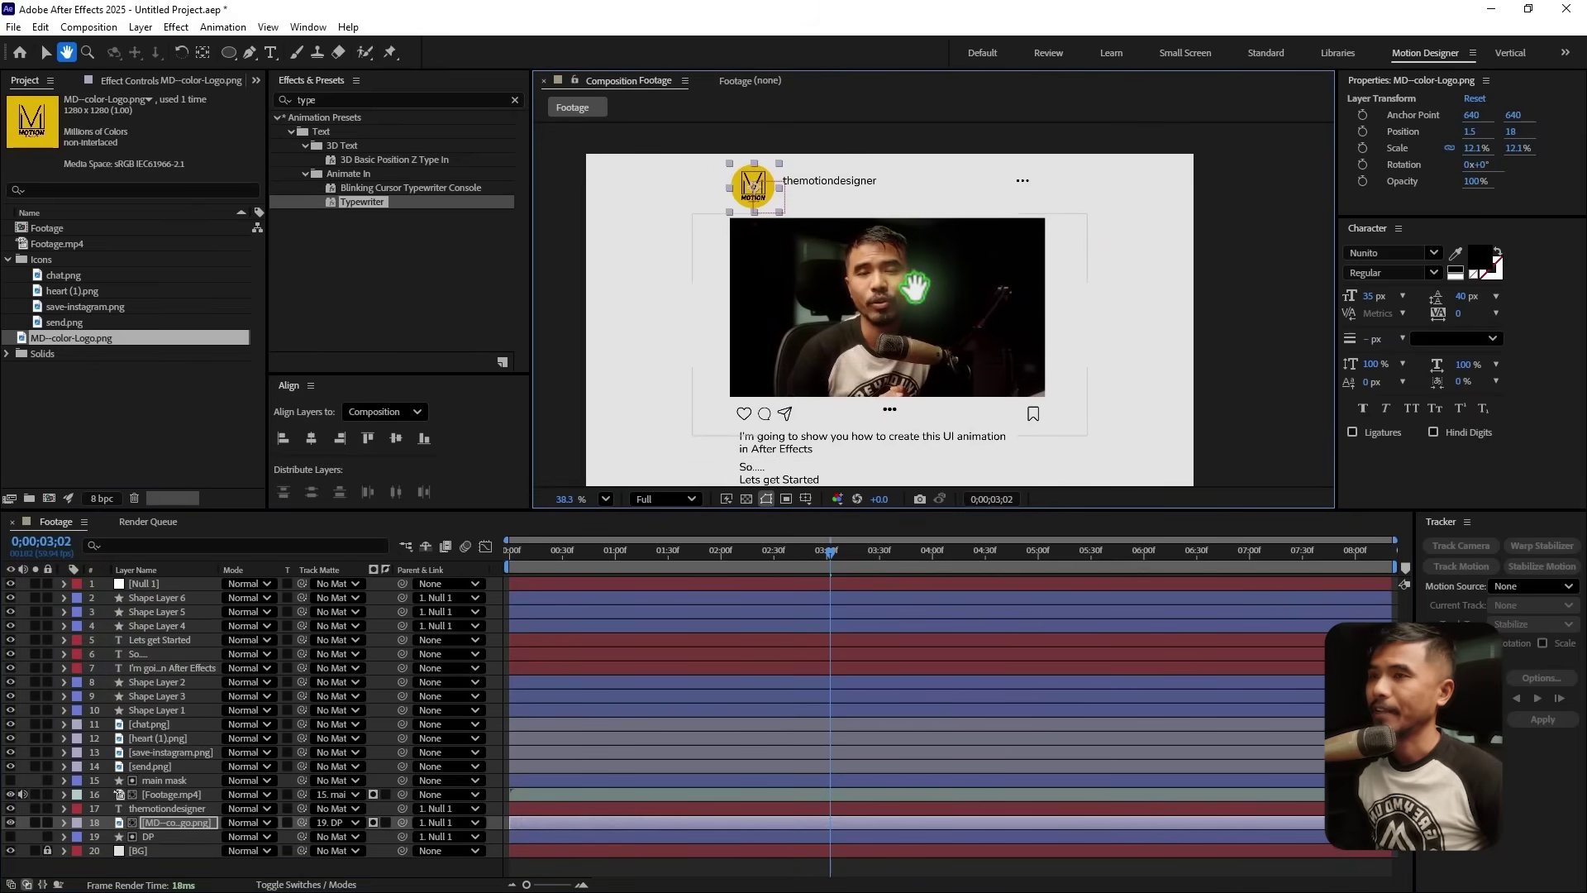
click(139, 28)
mouse_move(162, 45)
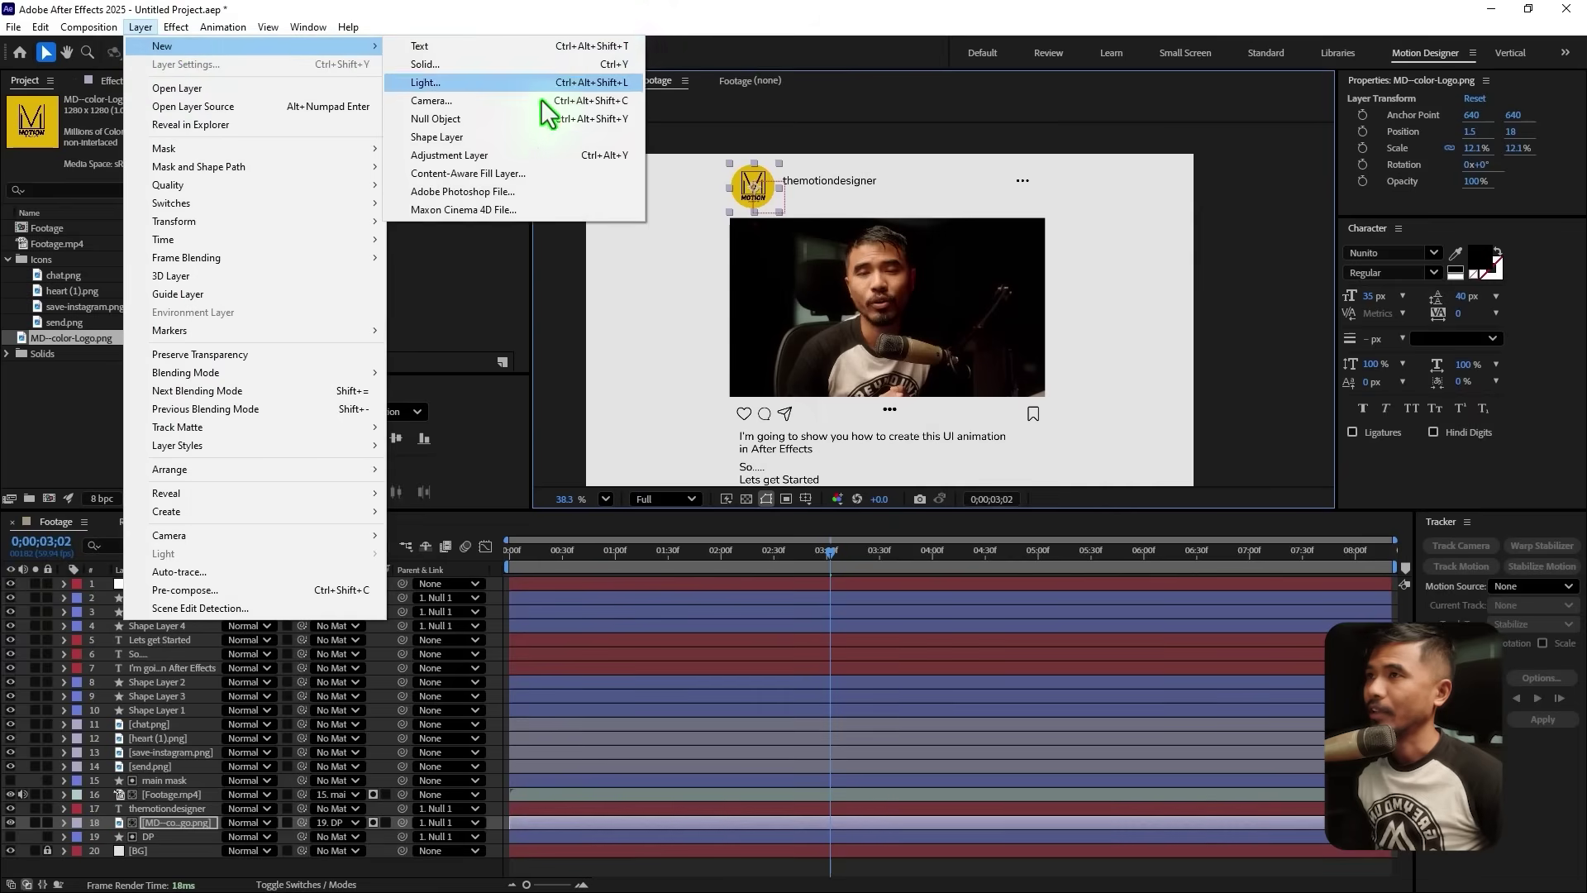
click(479, 118)
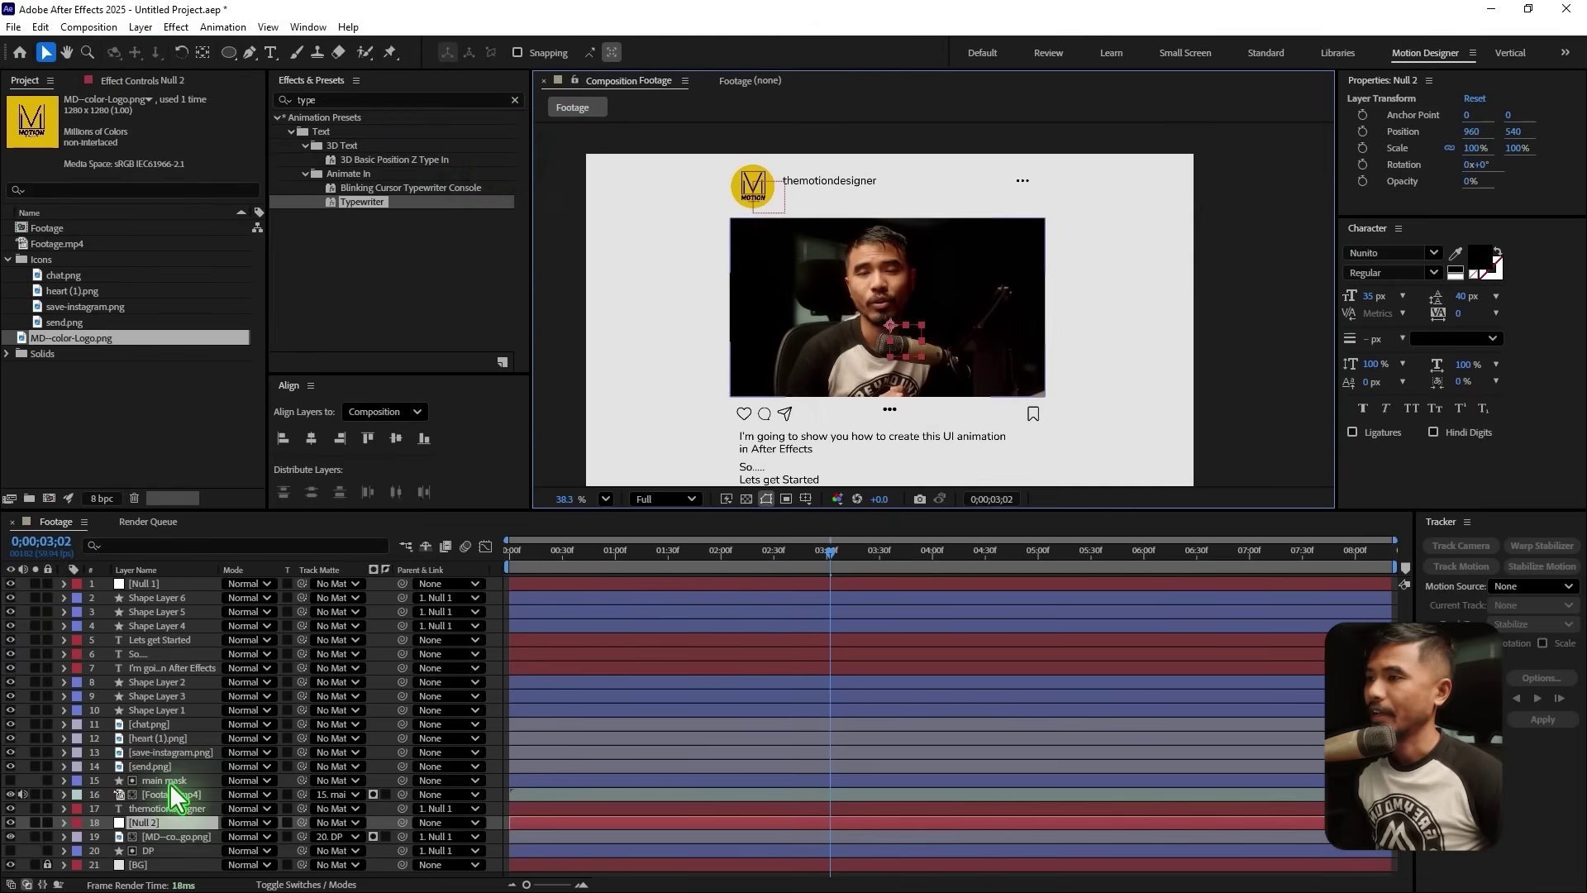
drag(160, 821, 217, 581)
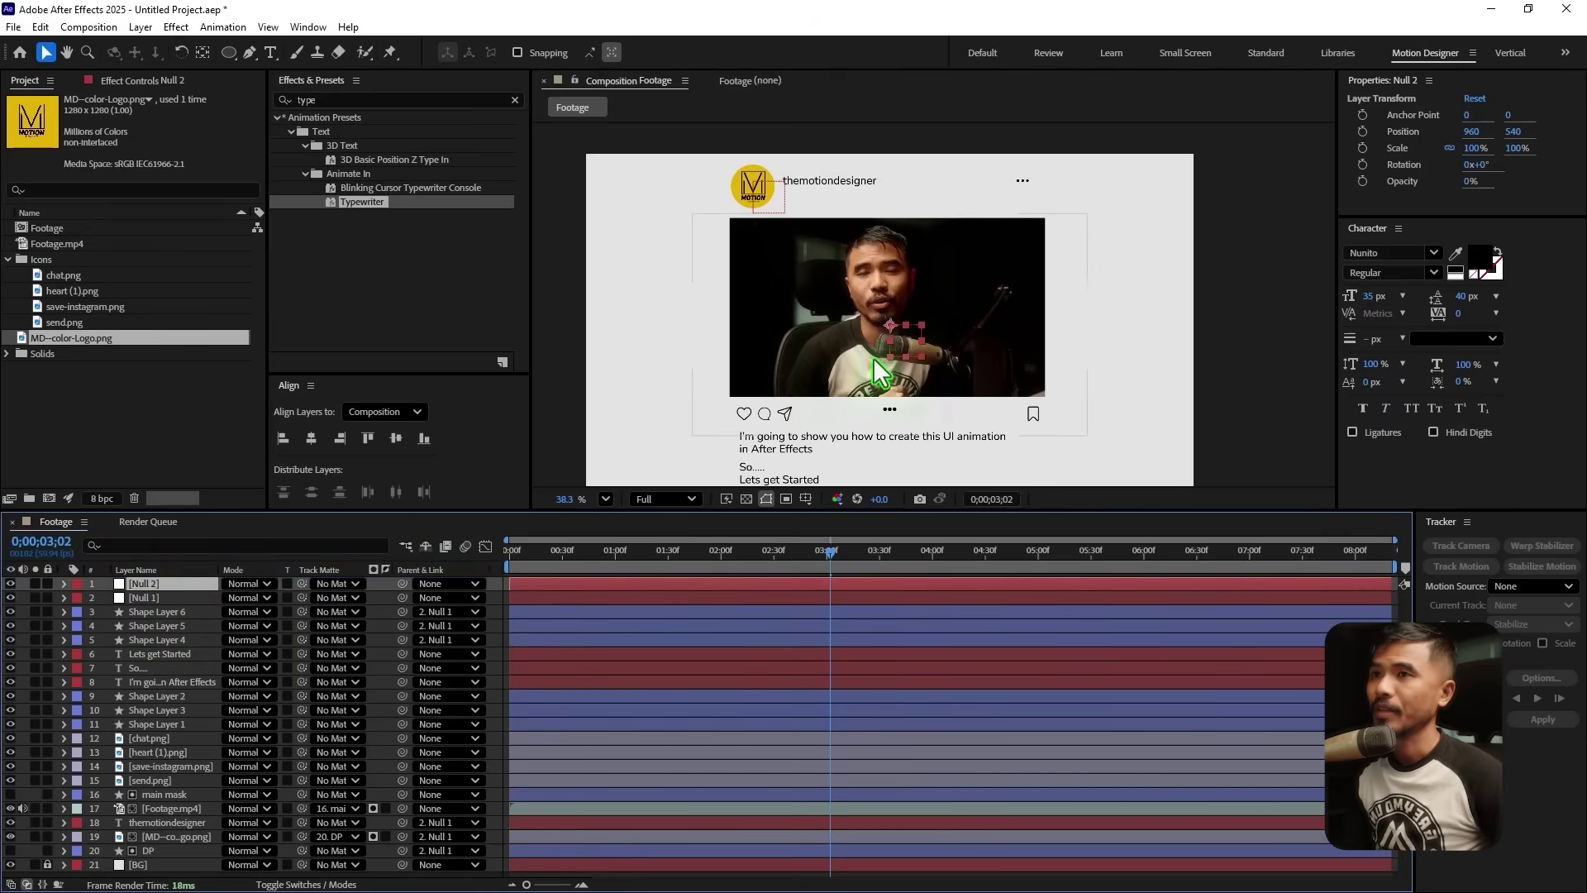
drag(901, 339, 735, 325)
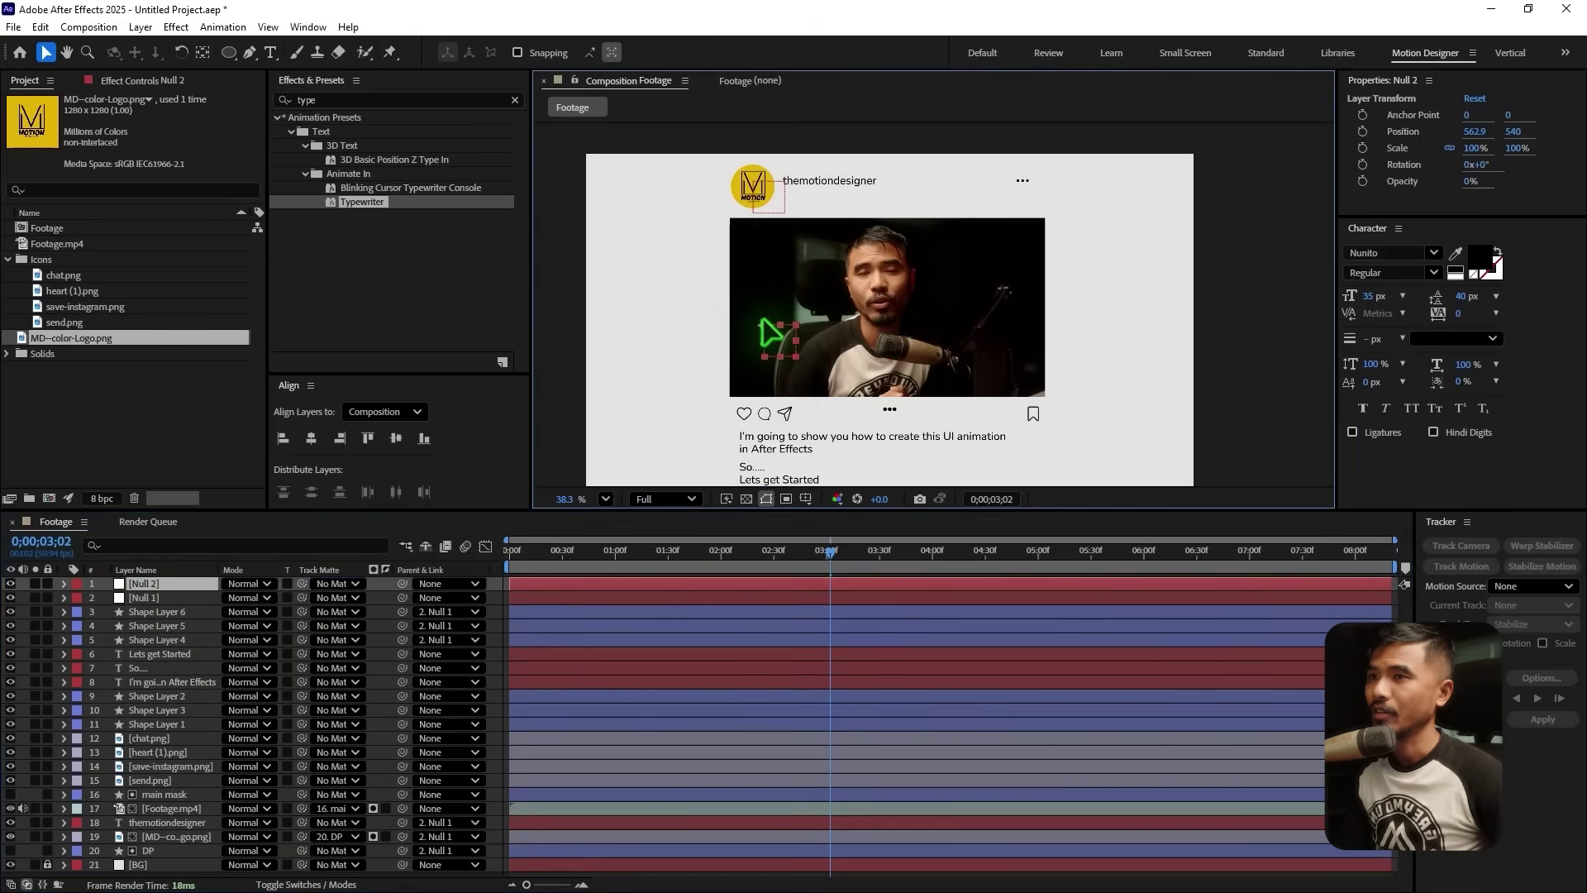
Parent the Footage.mp4 and main mask layers to Null 2
drag(1145, 252, 604, 284)
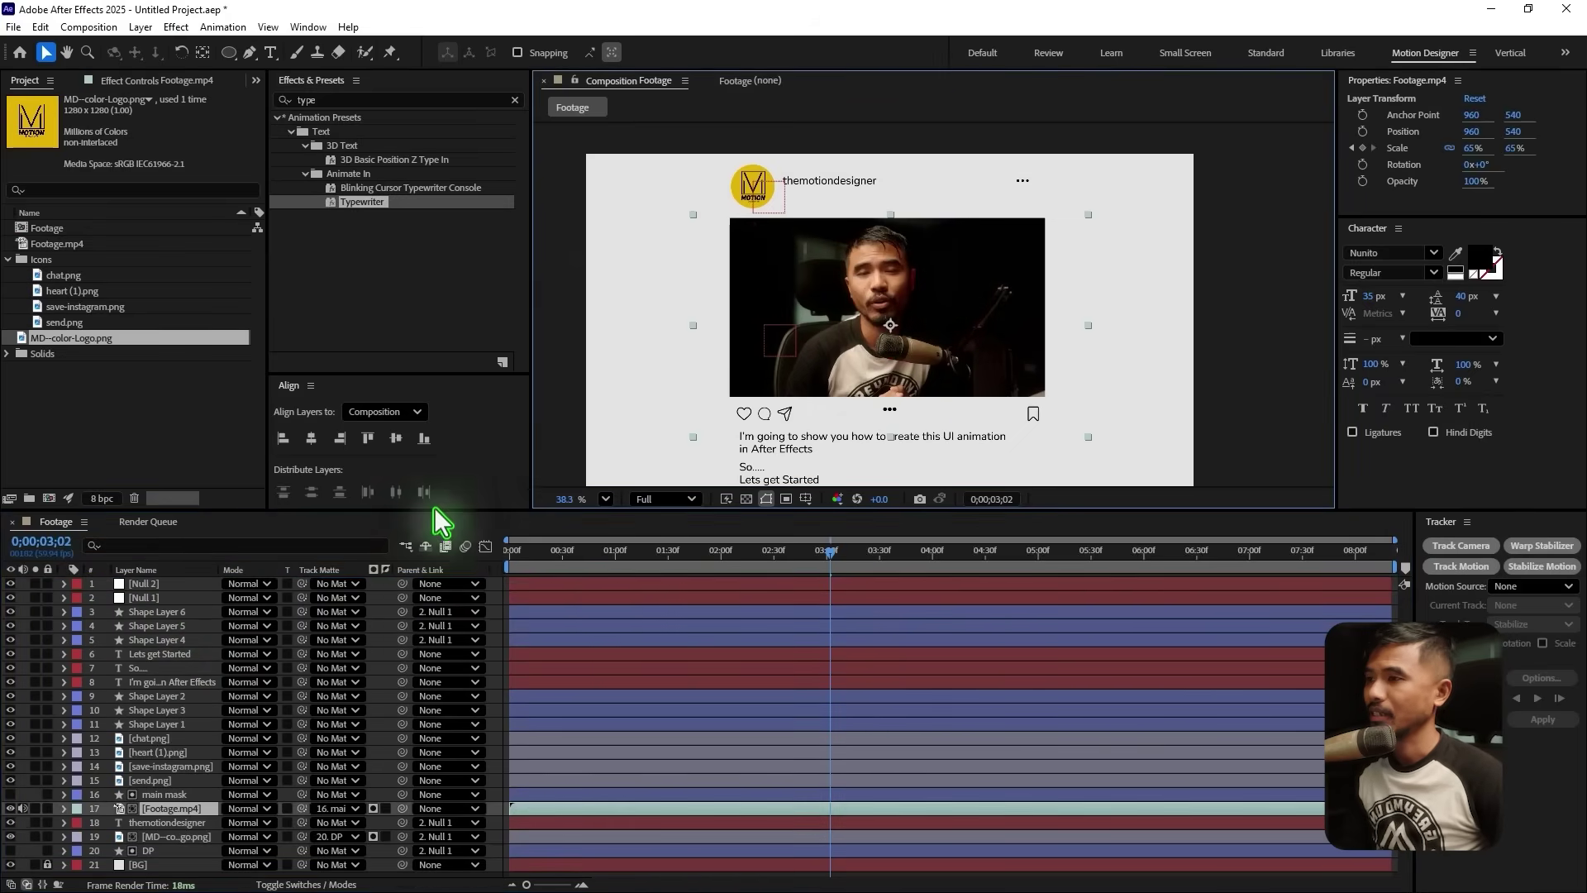
shift+click(172, 795)
drag(405, 796, 157, 582)
click(1198, 336)
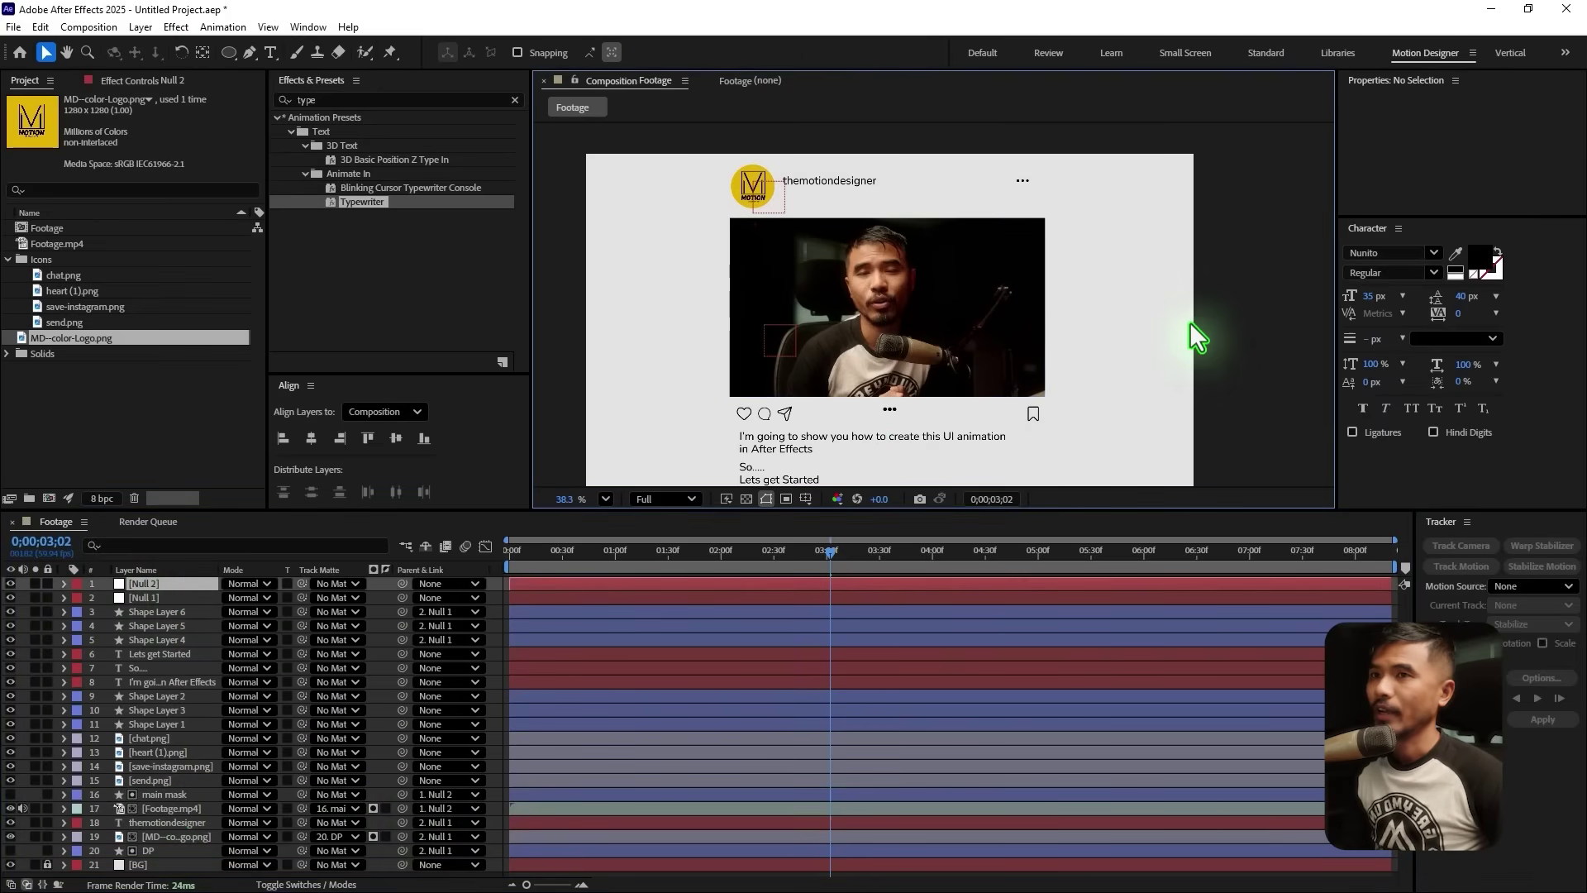
Create a null at the top of the stack and place it over the heart icon at about 498, 822
click(141, 27)
mouse_move(165, 46)
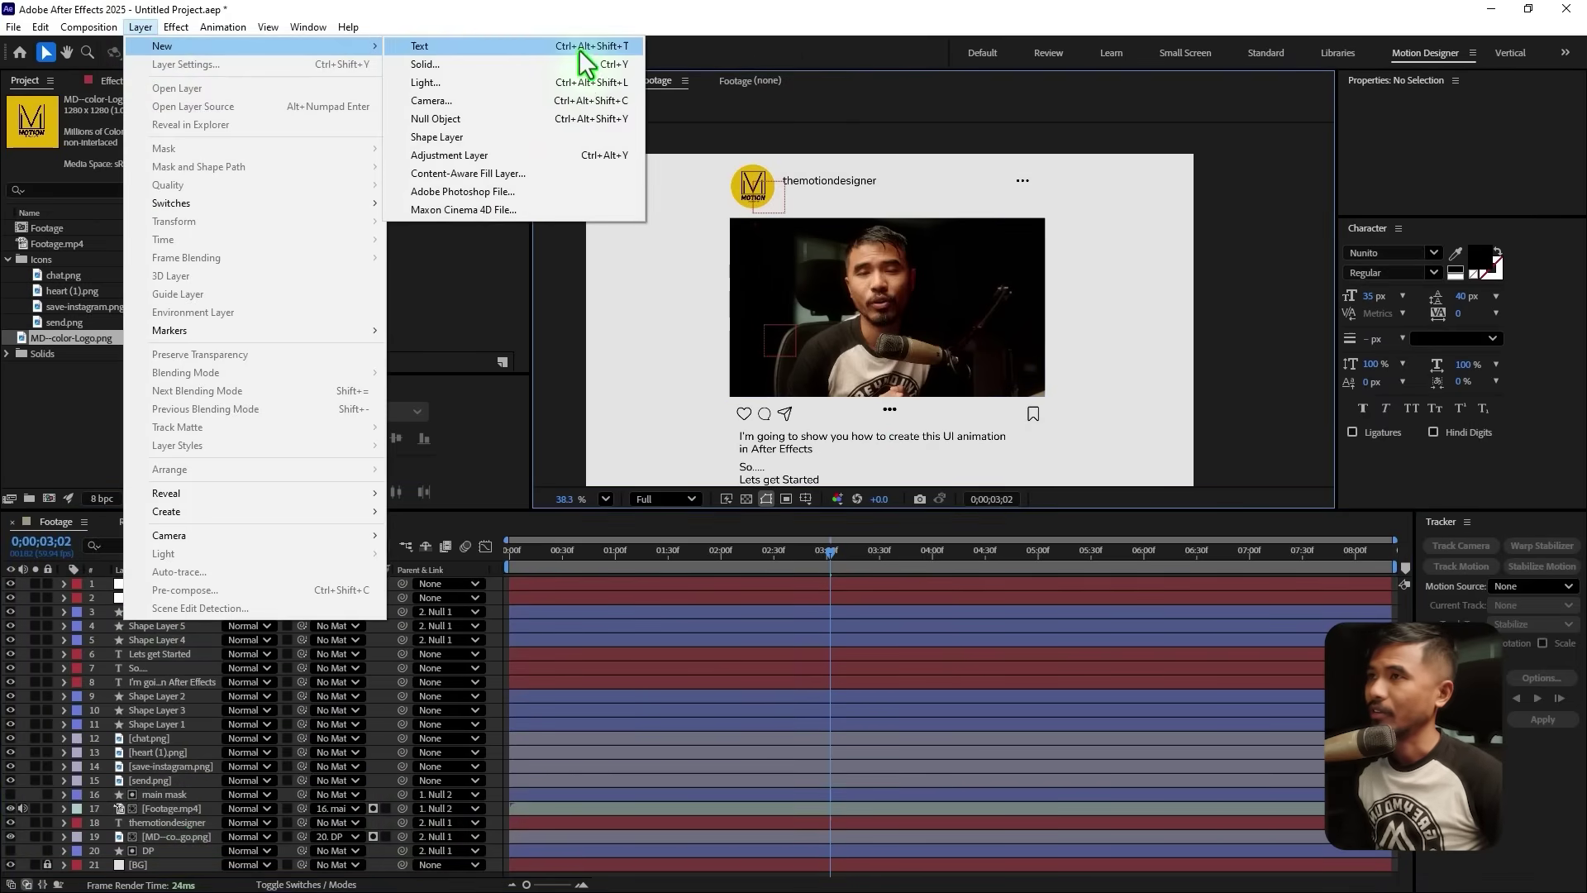
click(515, 118)
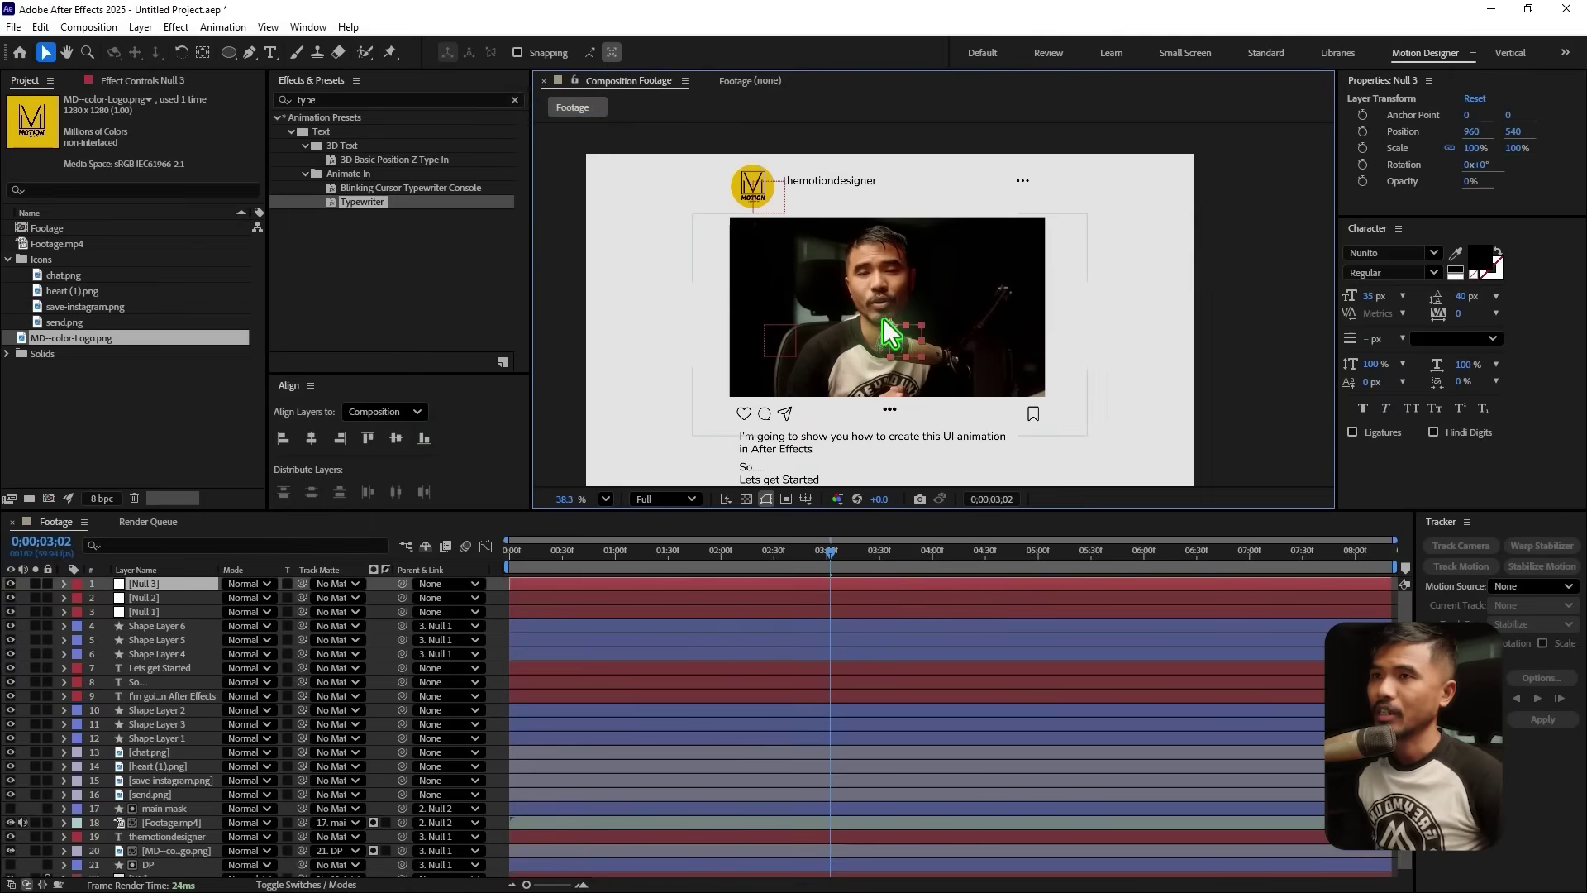
drag(887, 325, 740, 417)
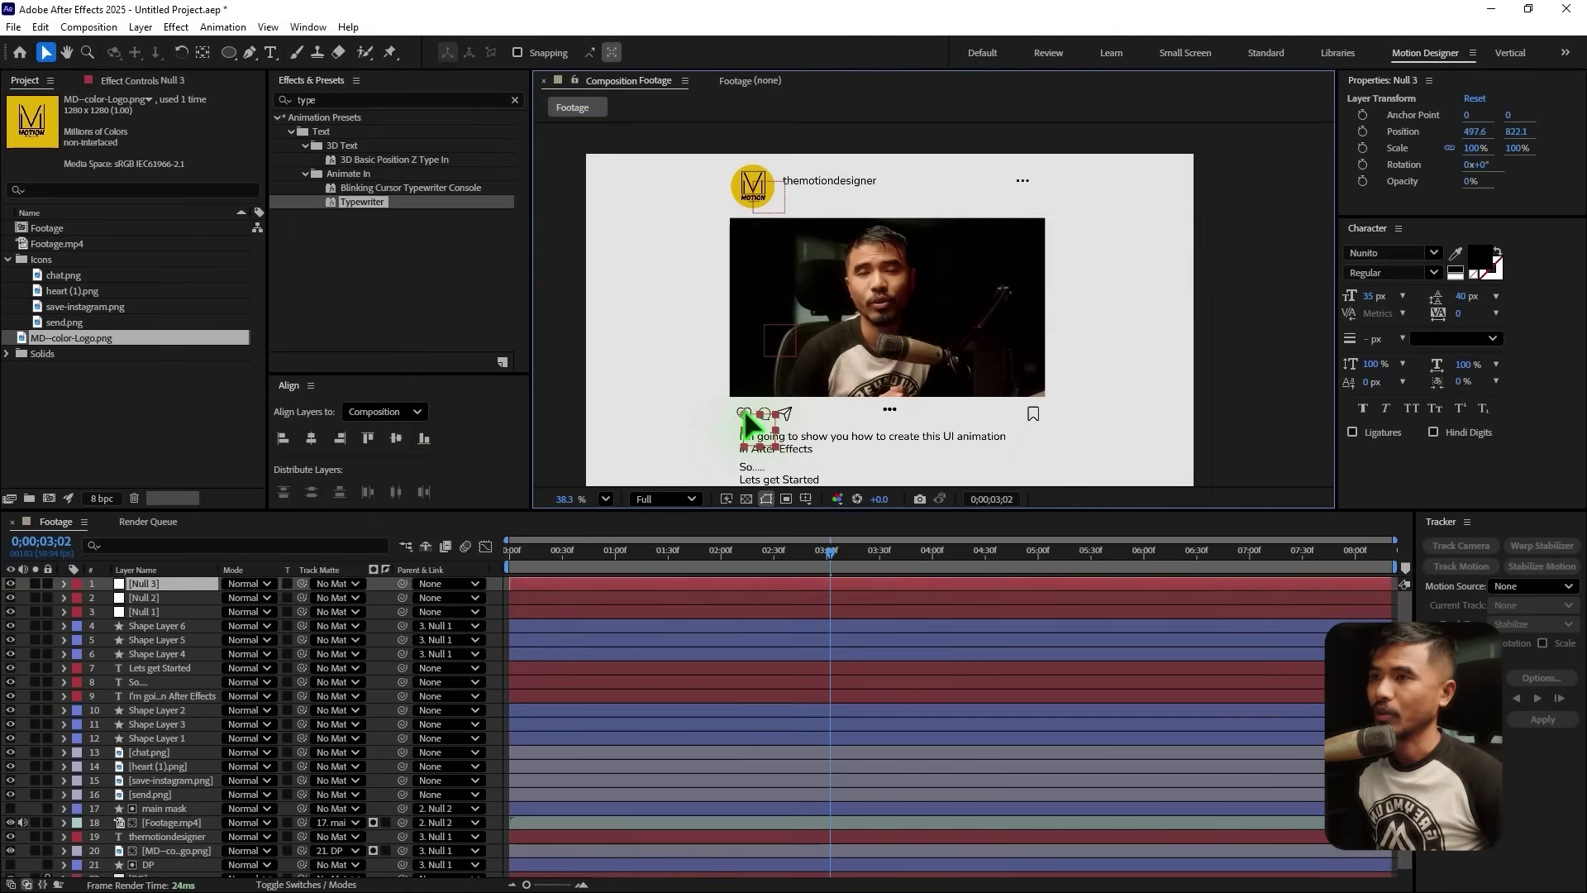
Parent the four icon layers, Shape Layers 1, 2 and 3, and Footage.mp4 to Null 3
scroll(883, 434, up, 2)
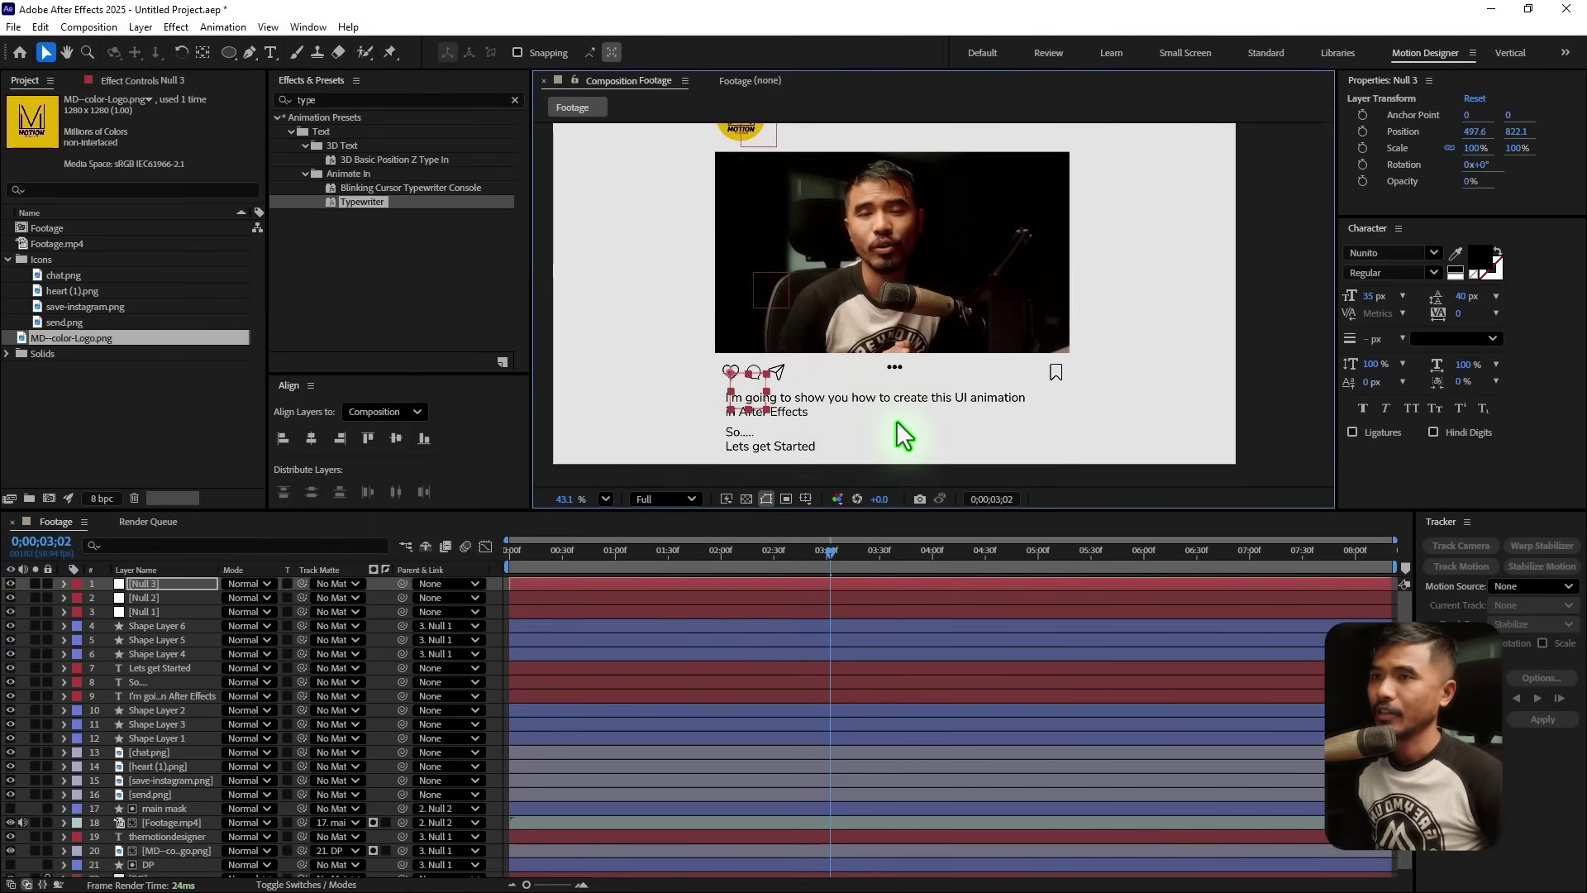
click(1146, 366)
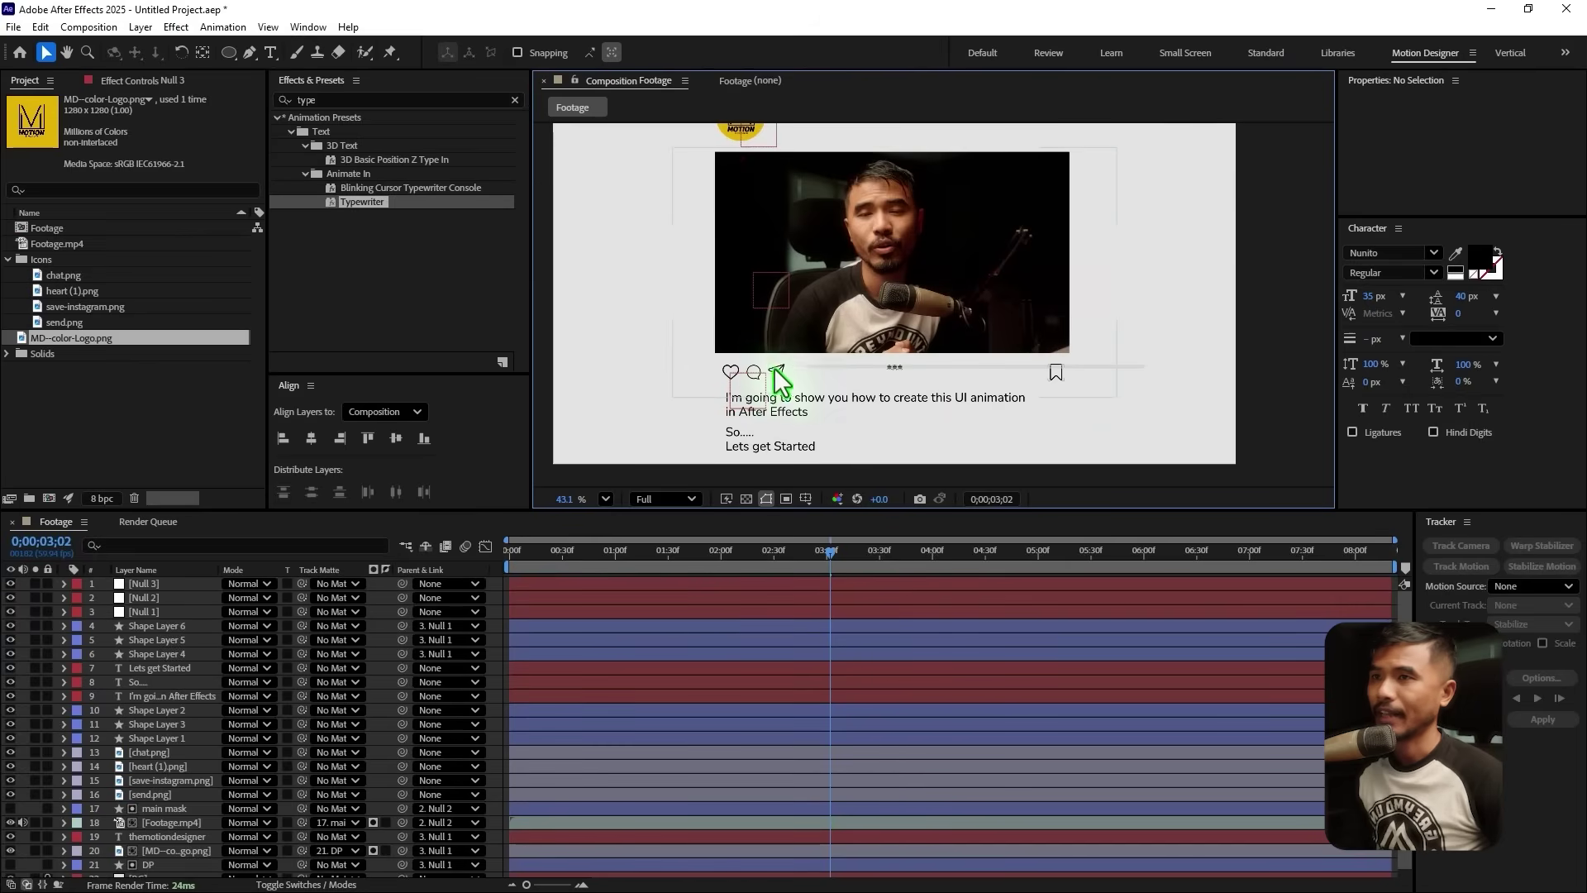
drag(648, 375, 1075, 388)
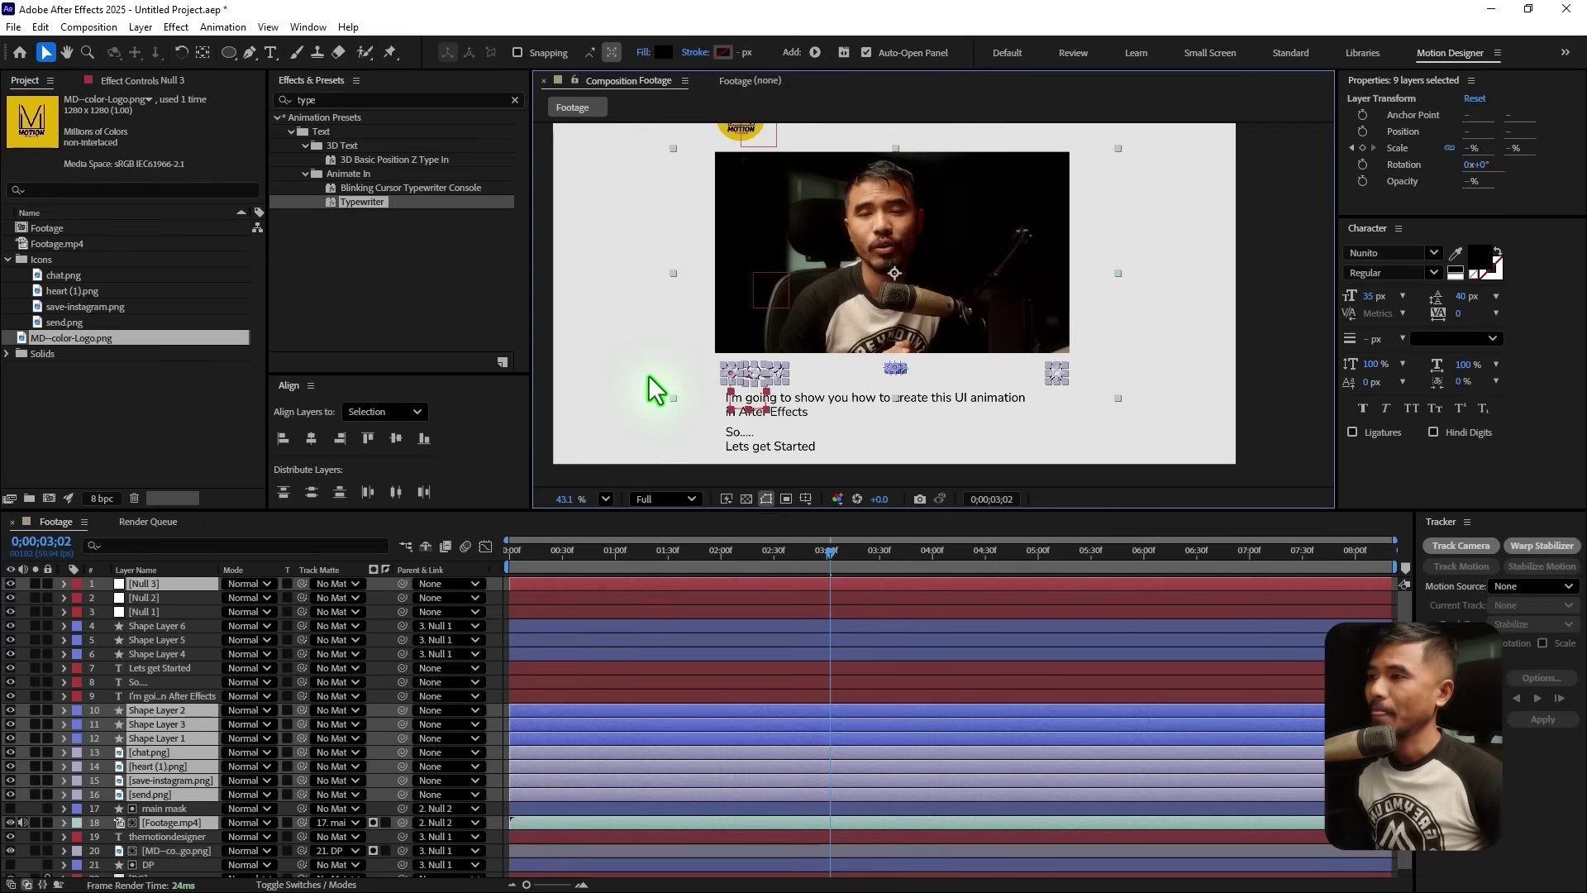
ctrl+click(153, 584)
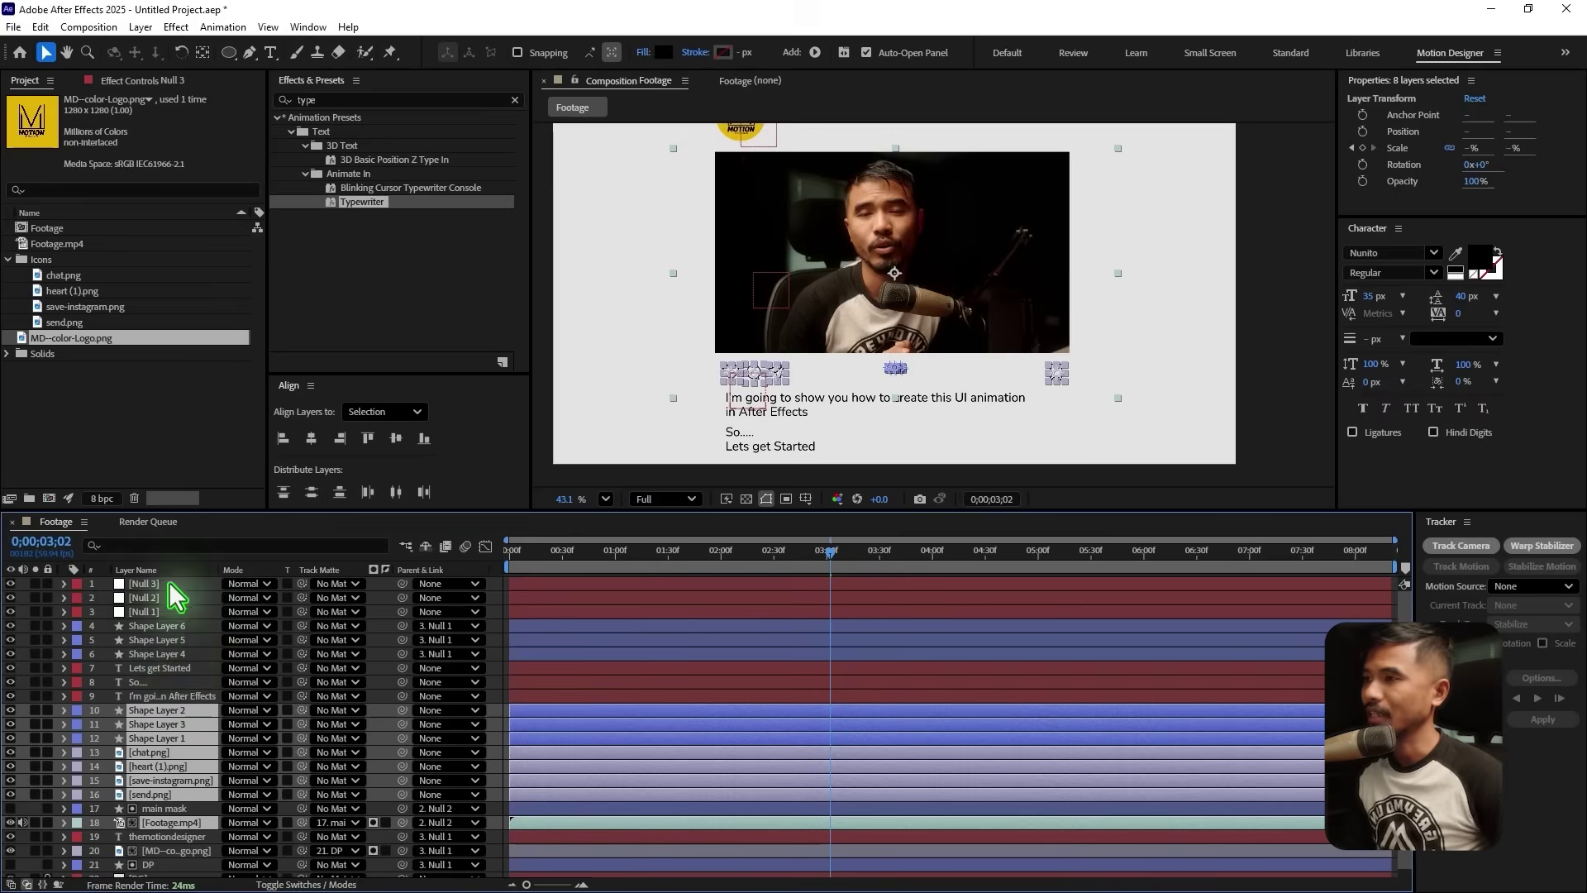
drag(403, 710, 168, 585)
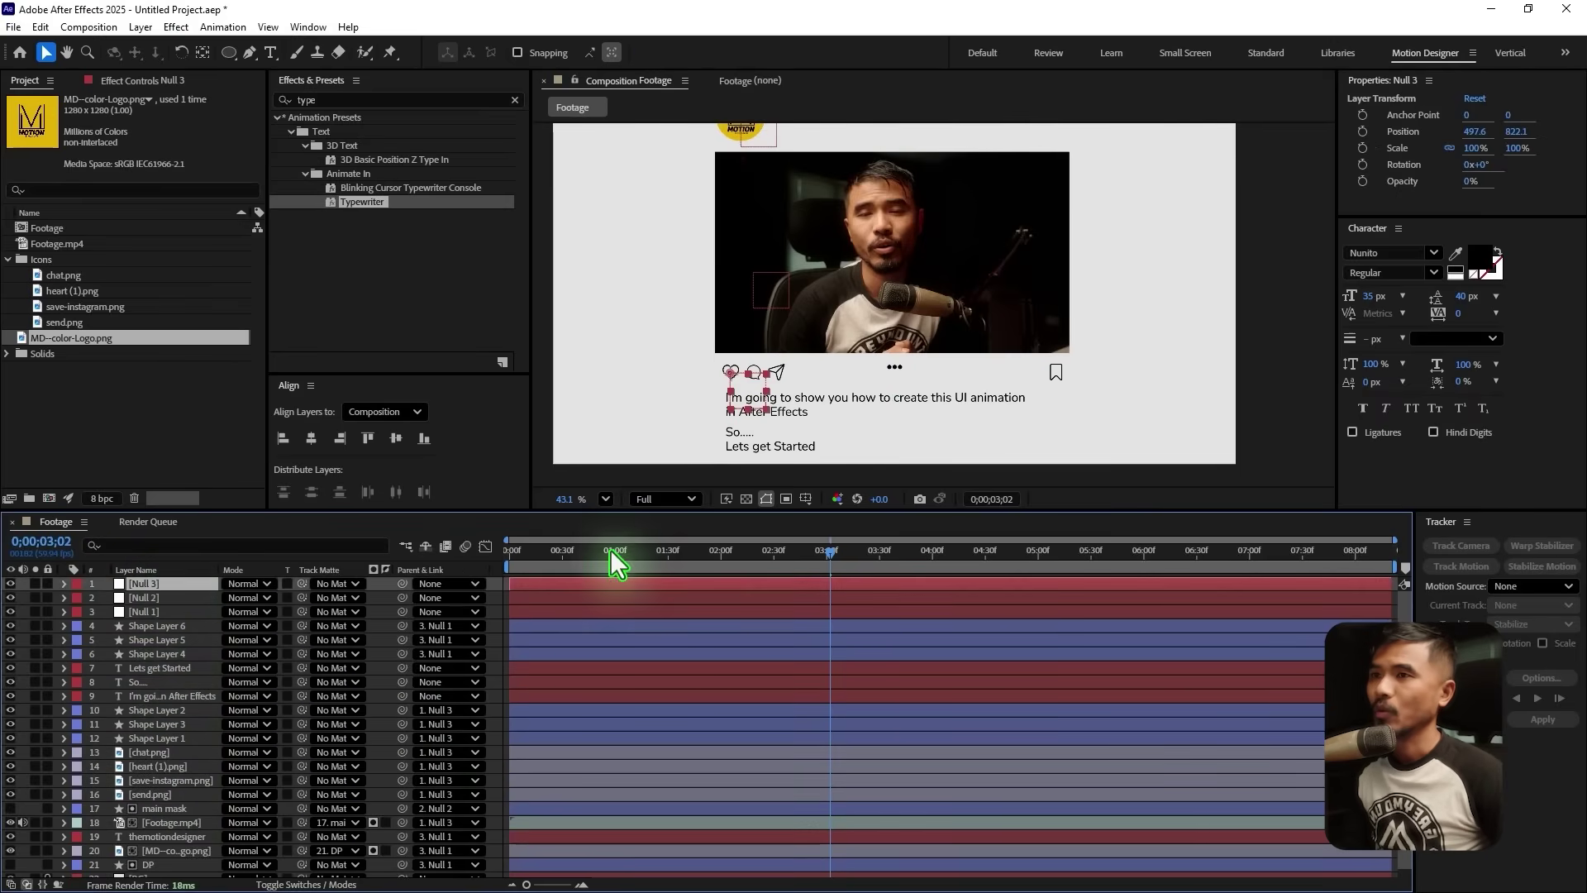
Create another null and place it near the caption text at about 1116, 902
click(139, 28)
mouse_move(157, 46)
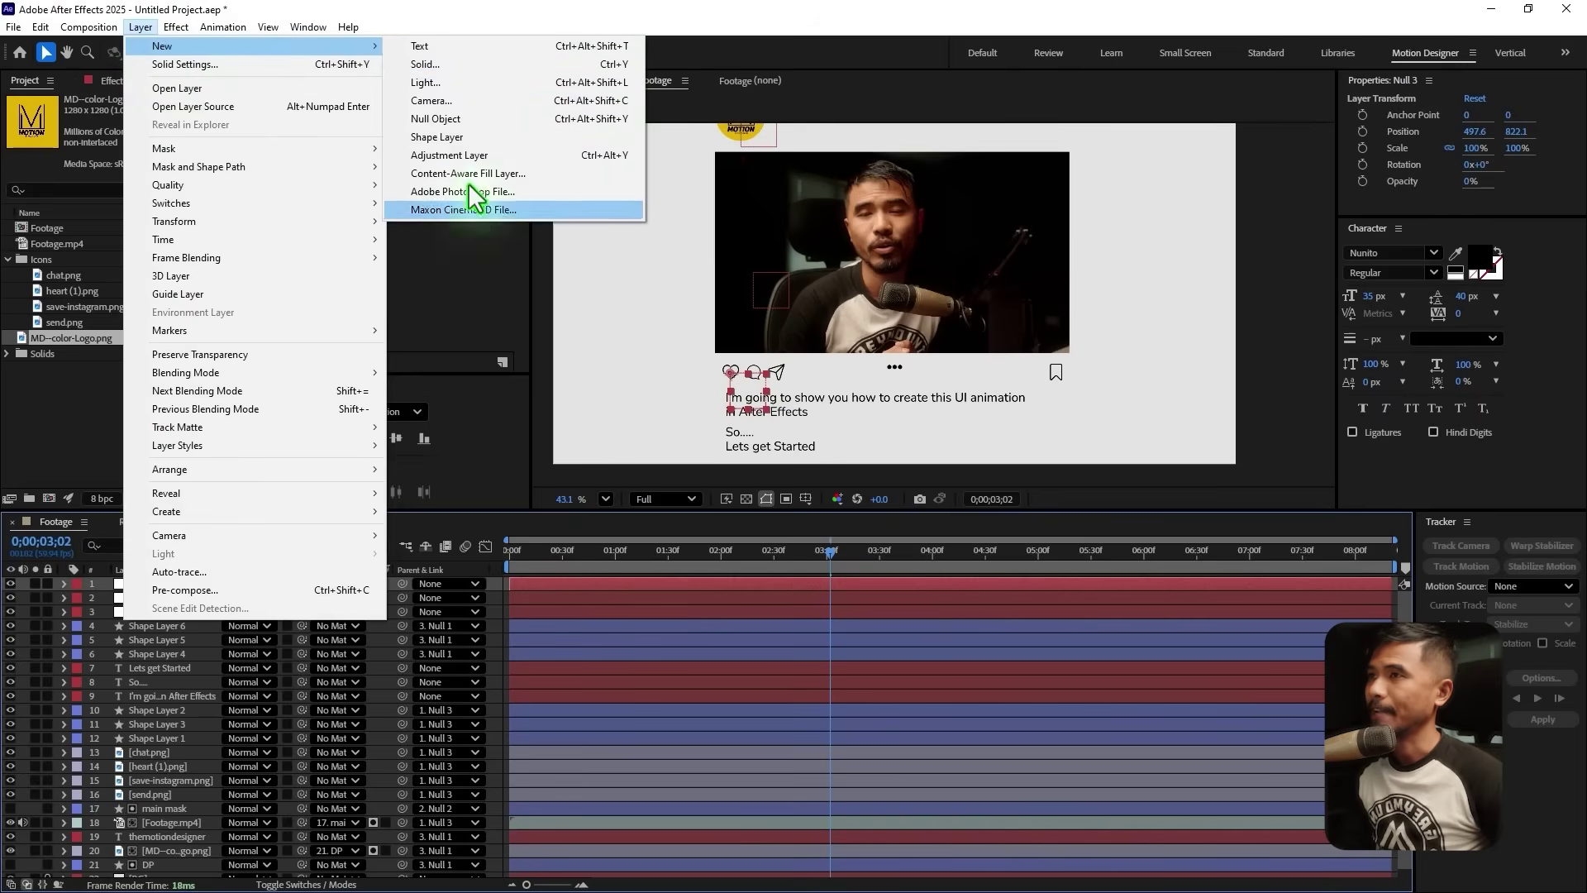
click(483, 116)
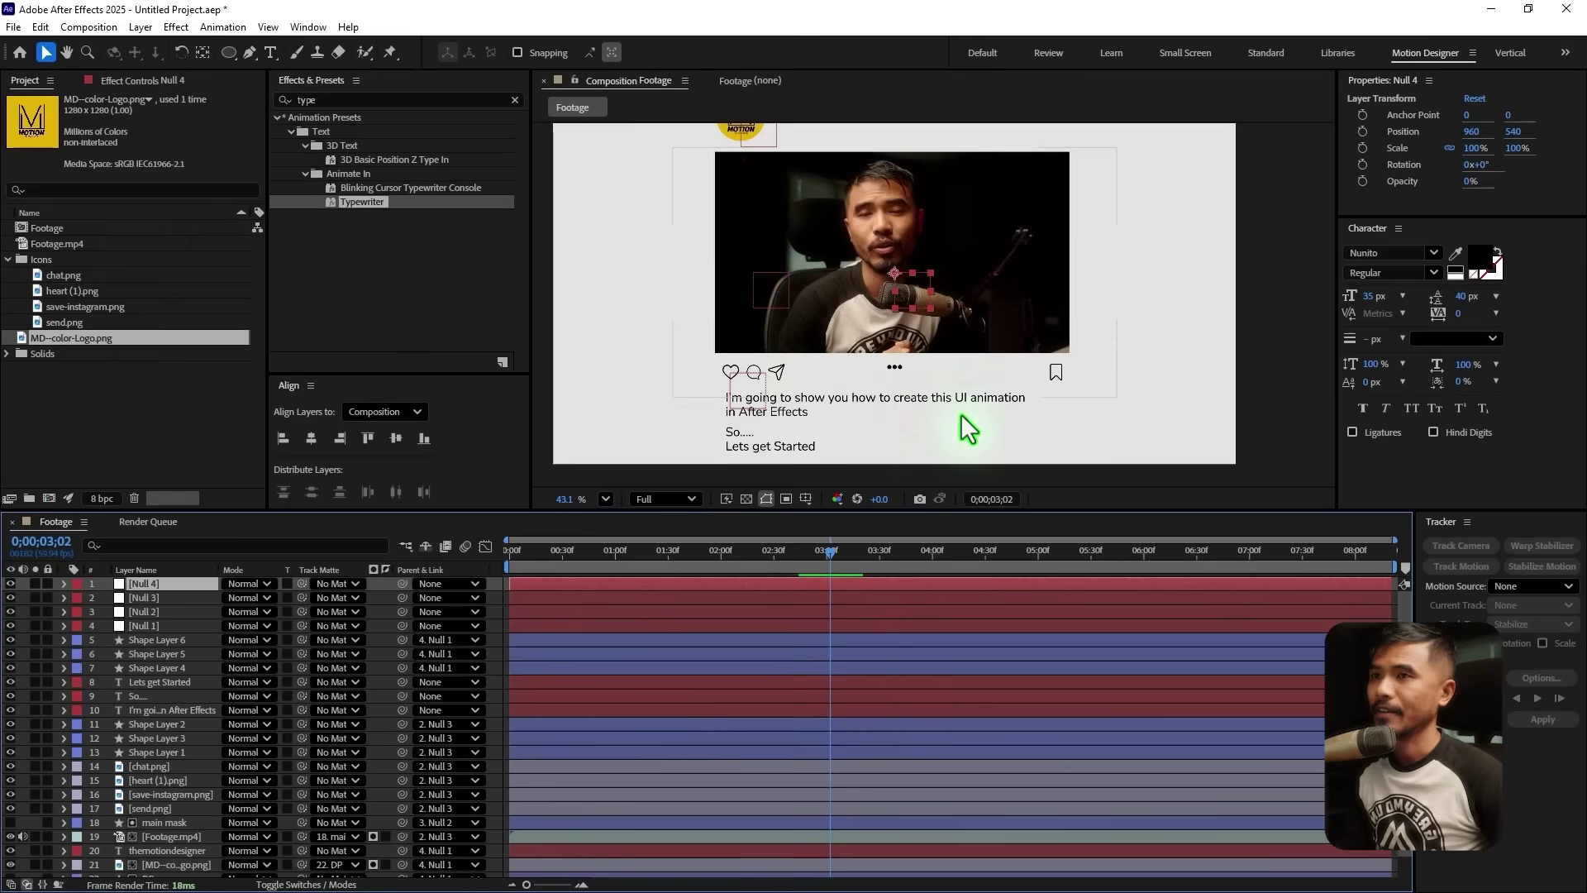
drag(895, 273, 874, 405)
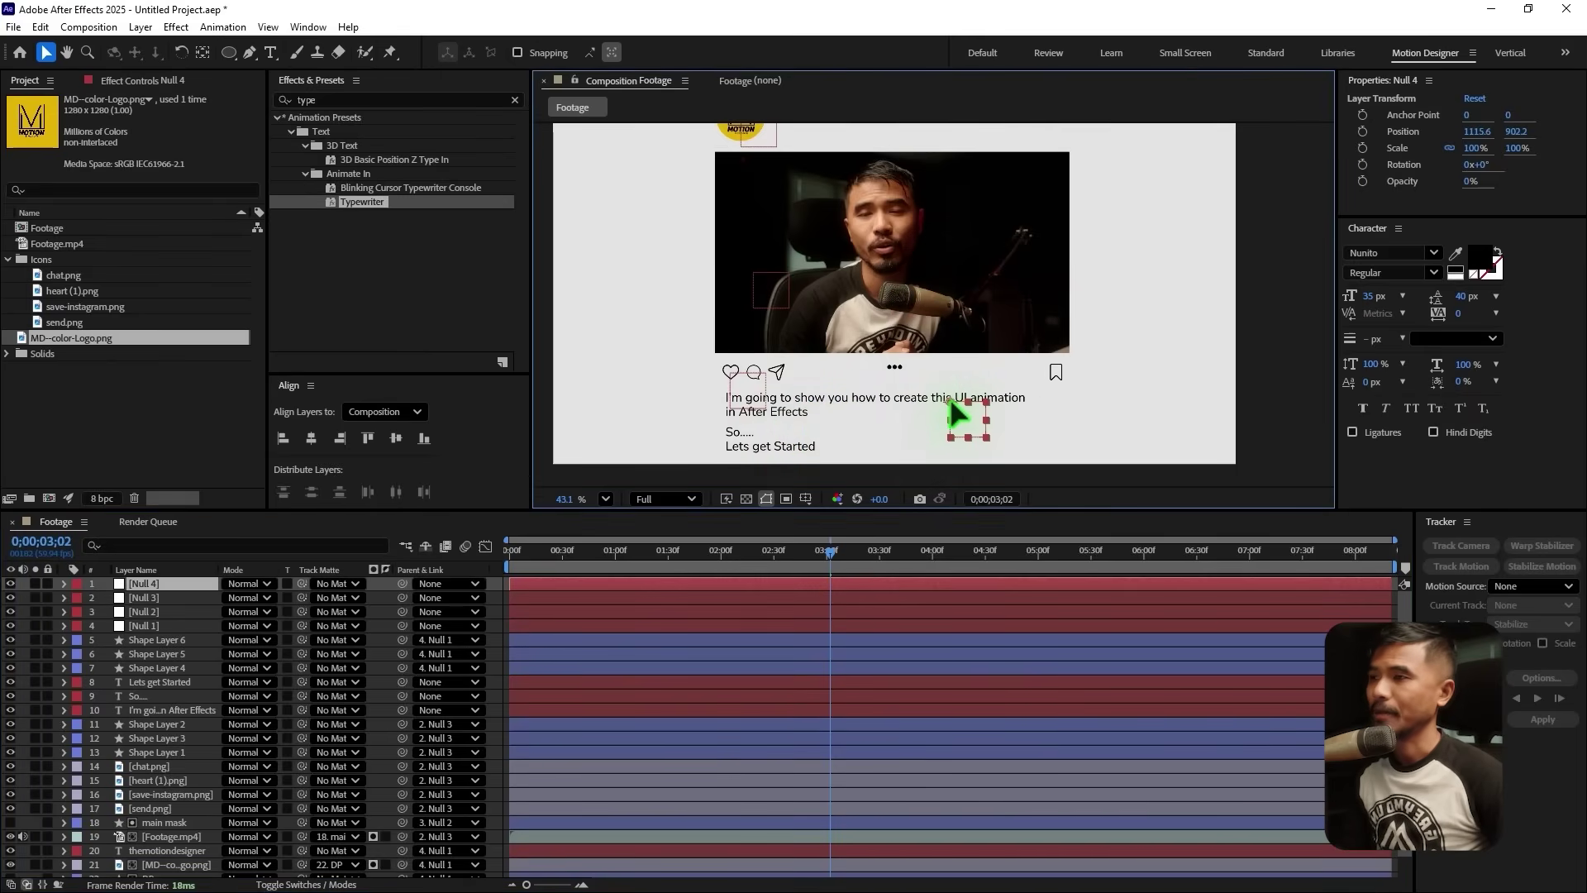
Parent the three caption text layers, including So.... and Lets get Started, to Null 4
key(ctrl+shift+a)
click(871, 395)
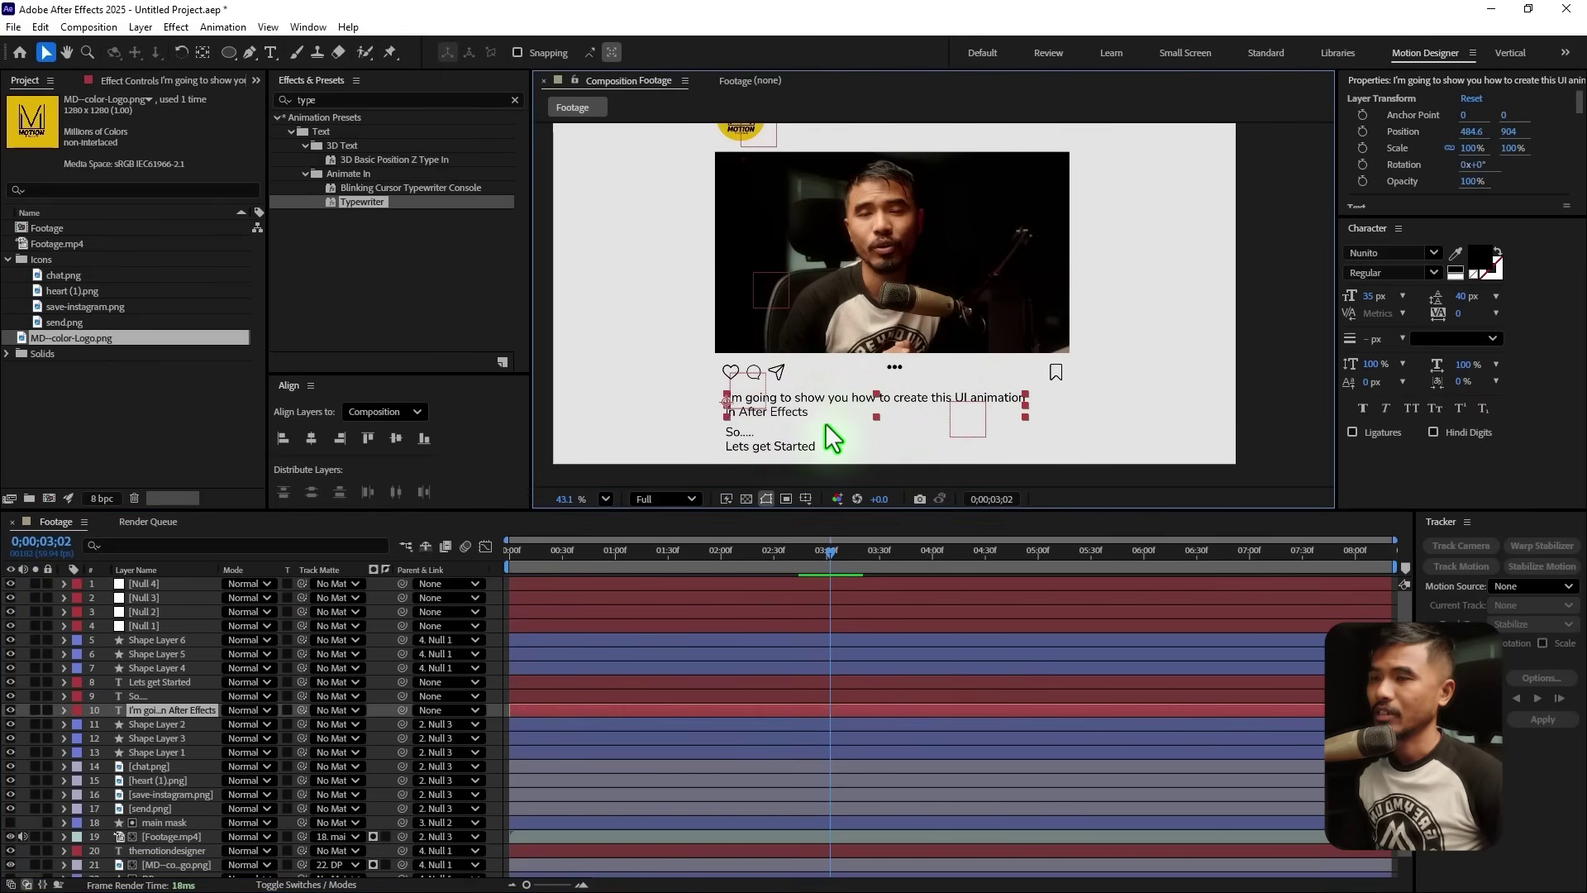
shift+click(738, 432)
shift+click(777, 443)
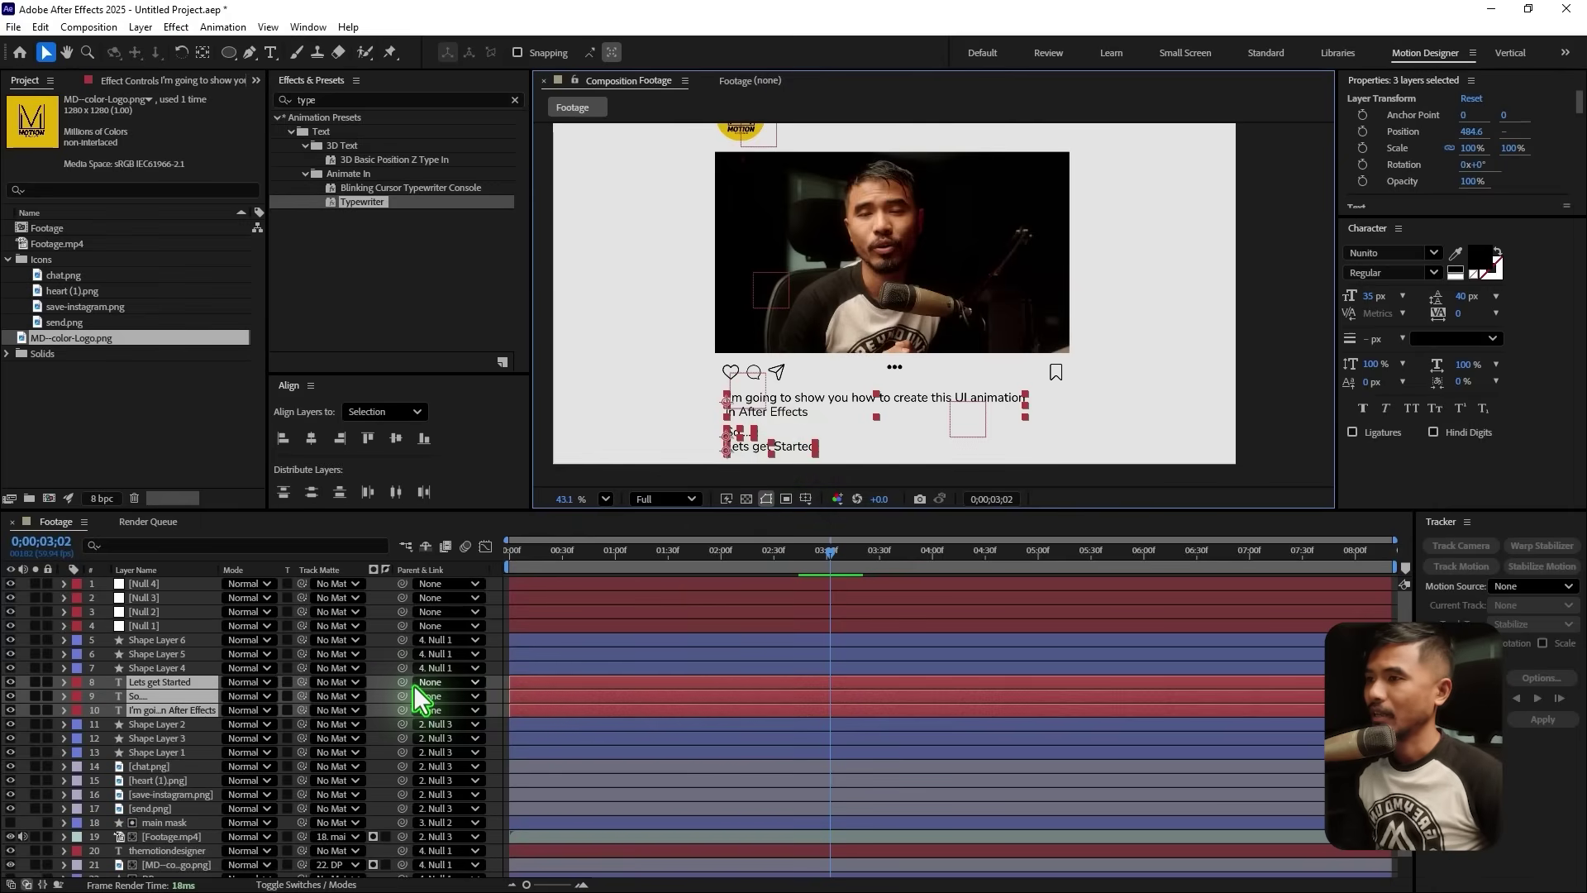
drag(402, 683, 162, 583)
Set a Position keyframe on Null 1 at 0;00;03;02, keeping its value of 528, 87
drag(607, 559, 789, 592)
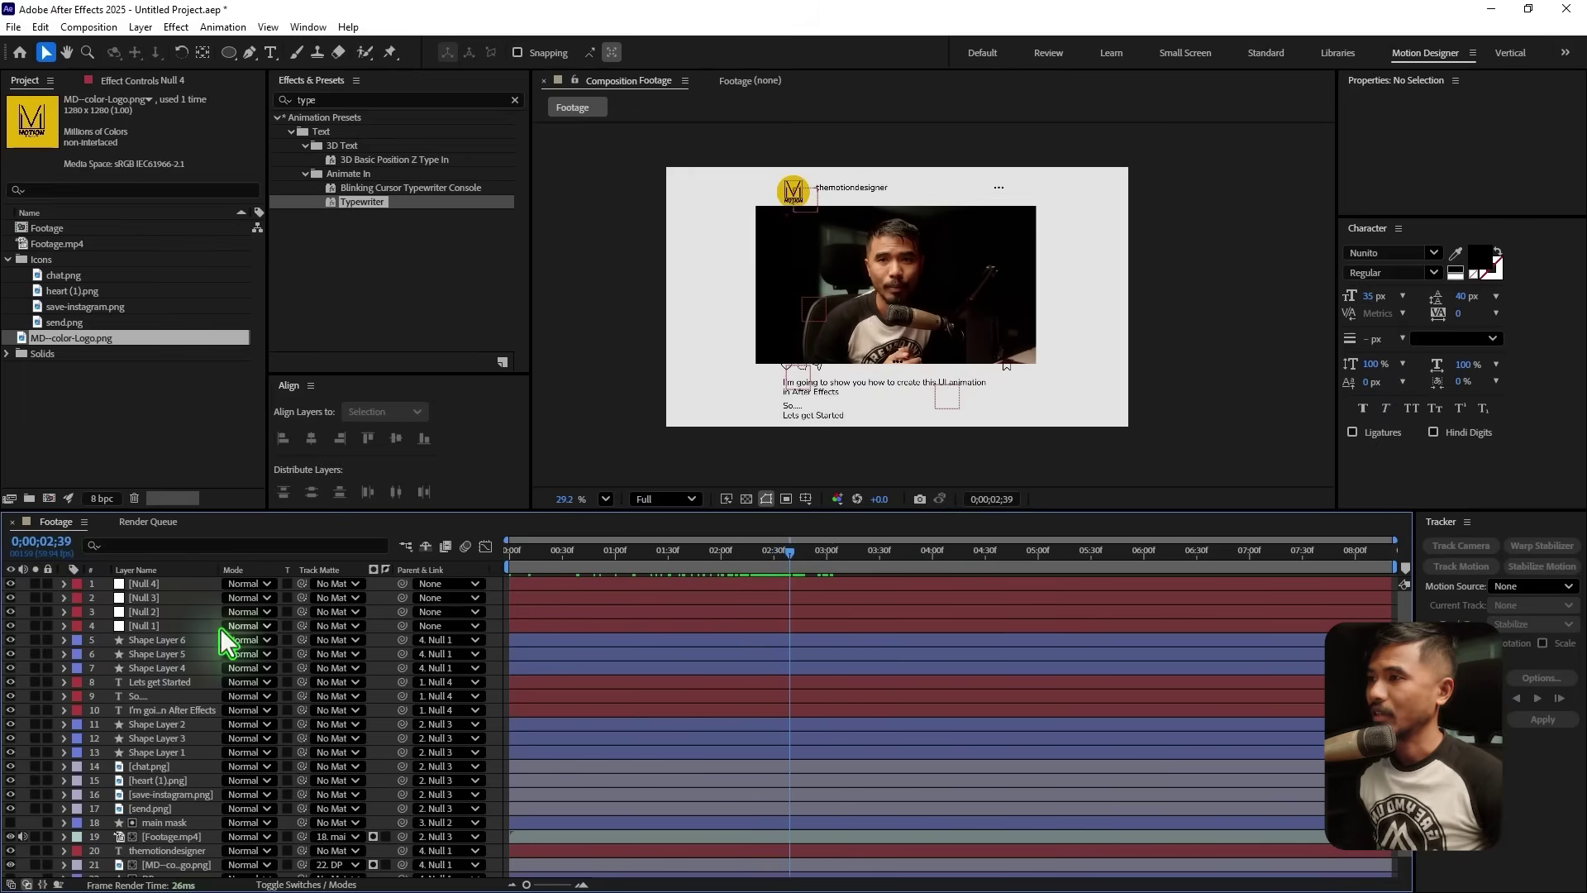
click(153, 626)
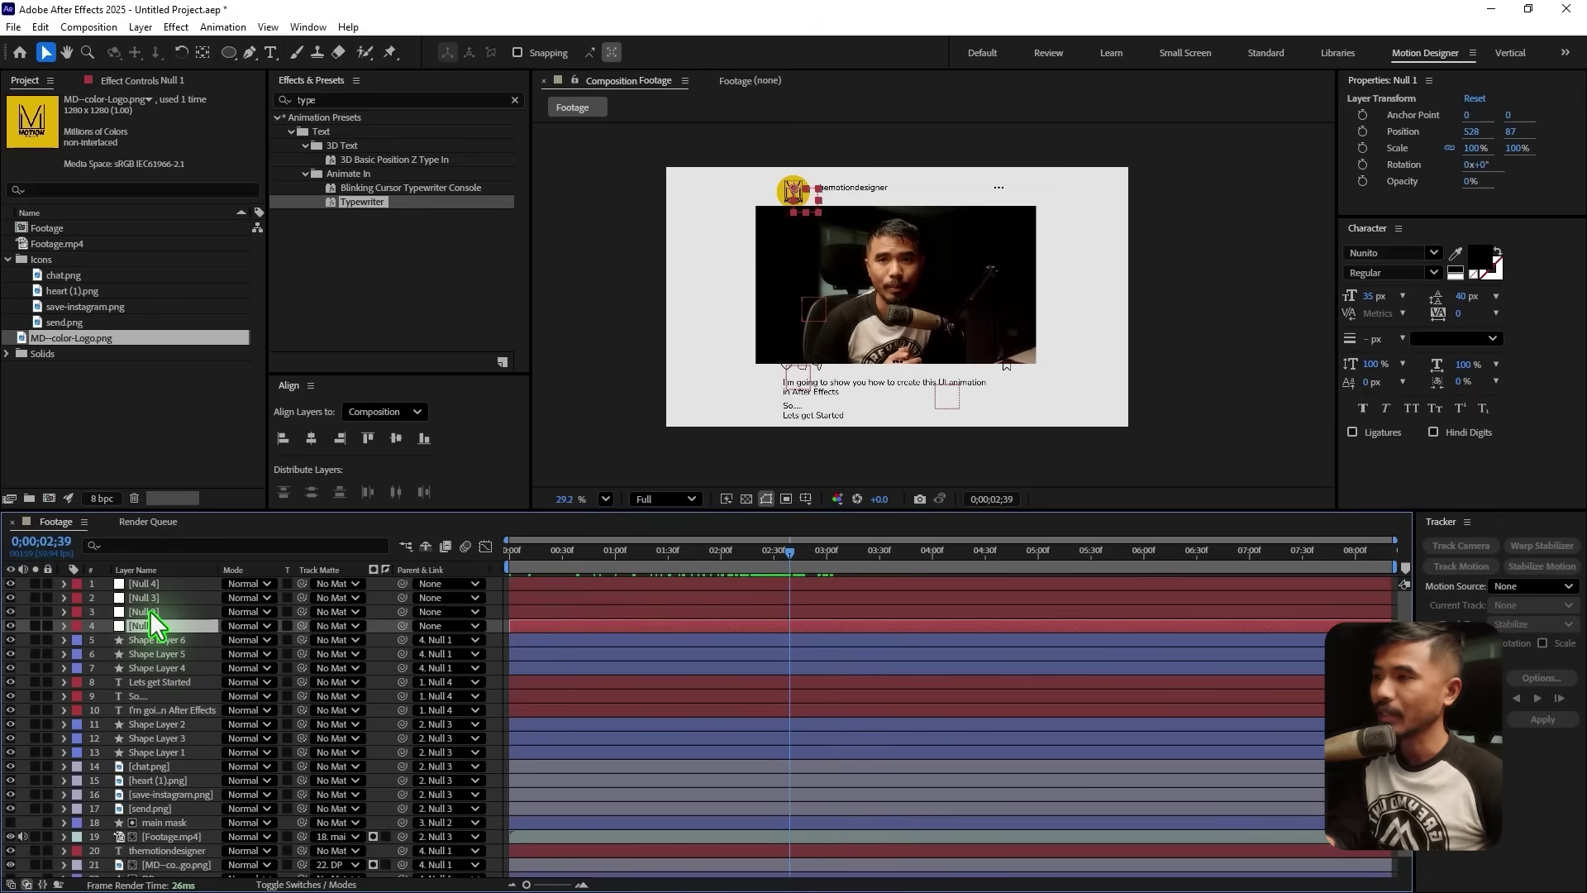
key(p)
drag(803, 562, 828, 586)
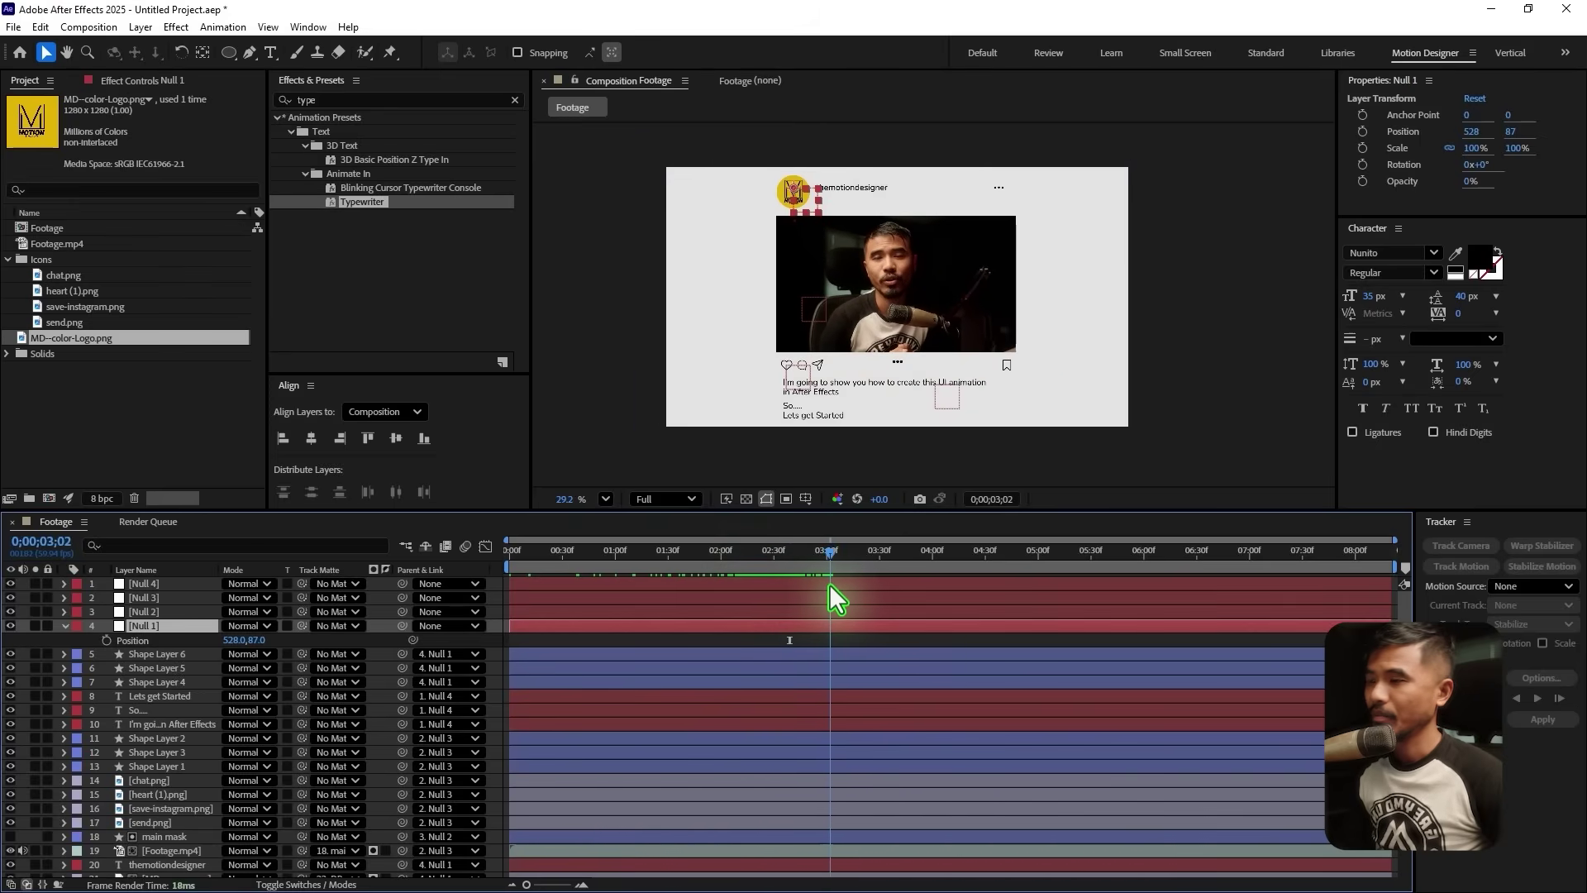
click(106, 641)
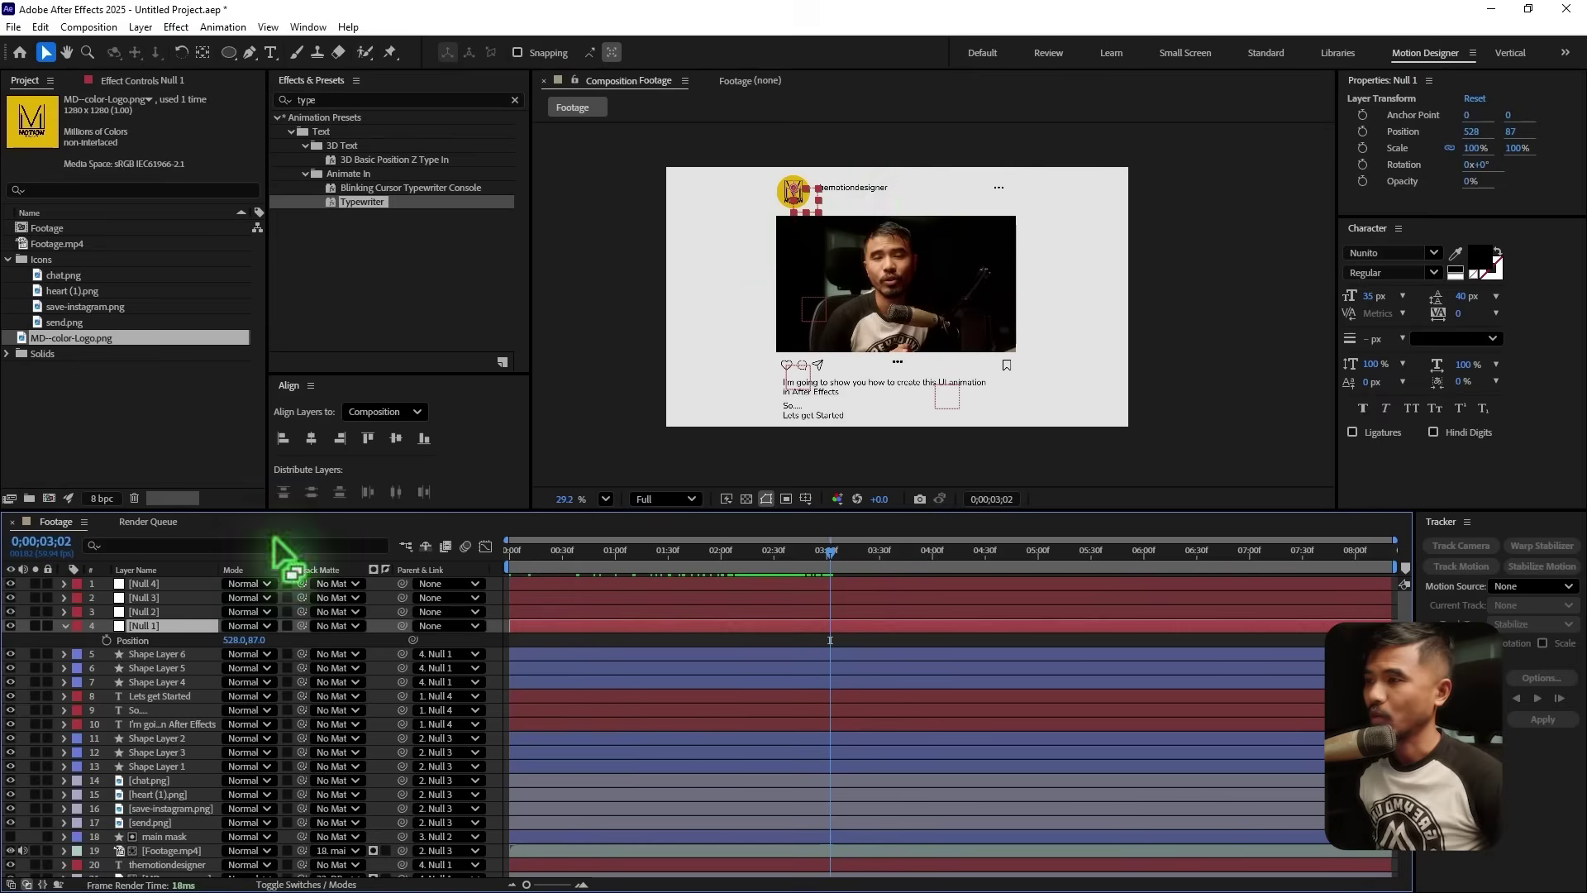
Go to 0;00;02;32 and set Null 1's position to 528, 679 so the header starts behind the footage
key(period)
drag(831, 567, 831, 570)
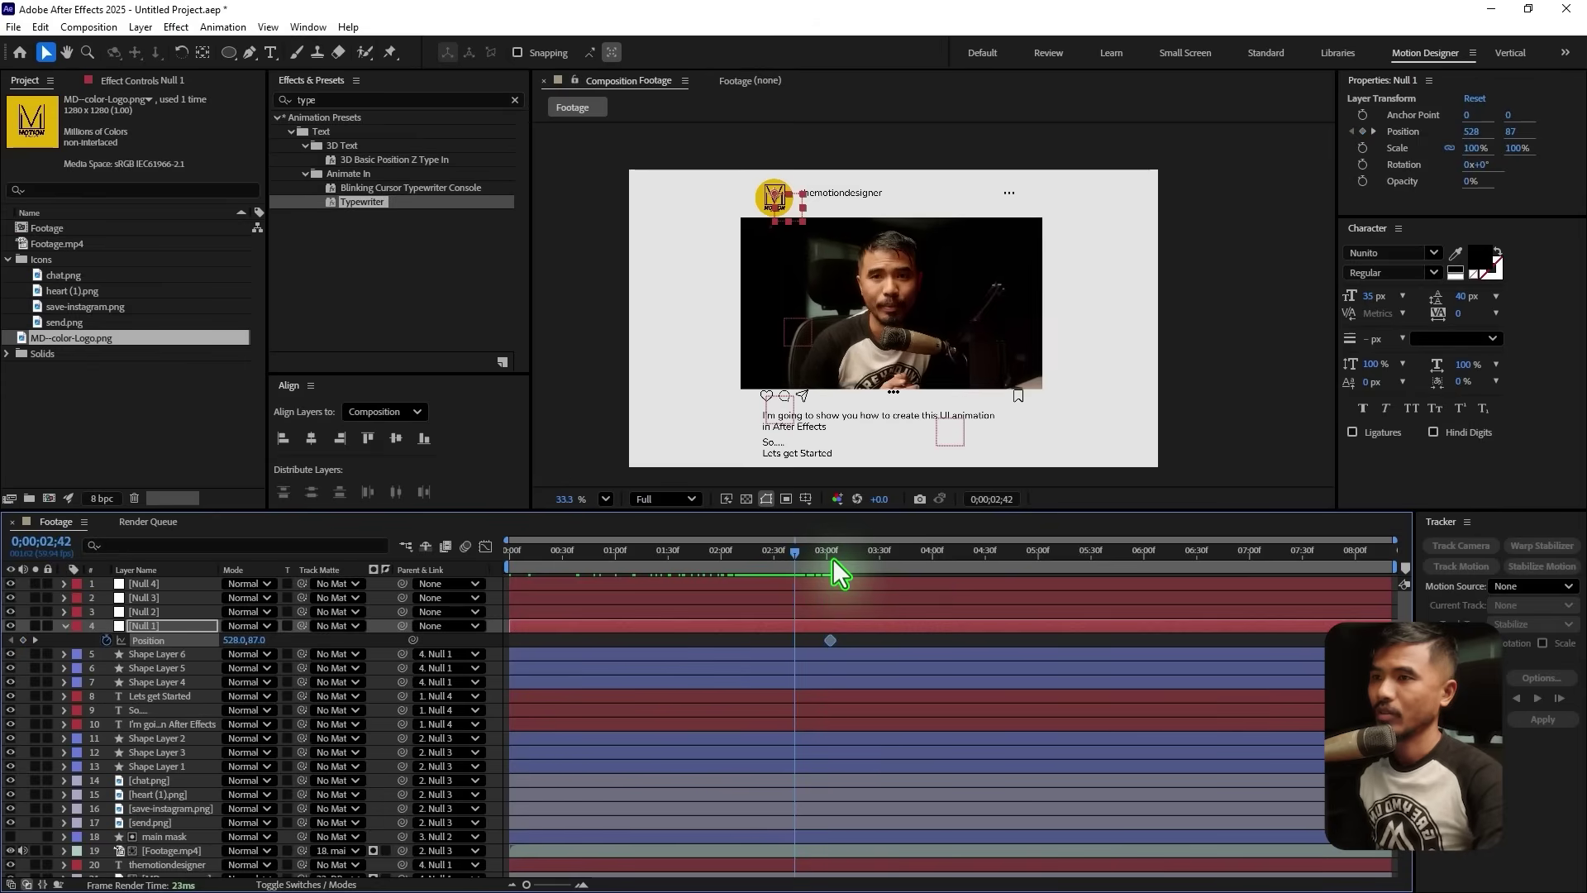
key(shift+Page_Up)
key(shift+Page_Up)
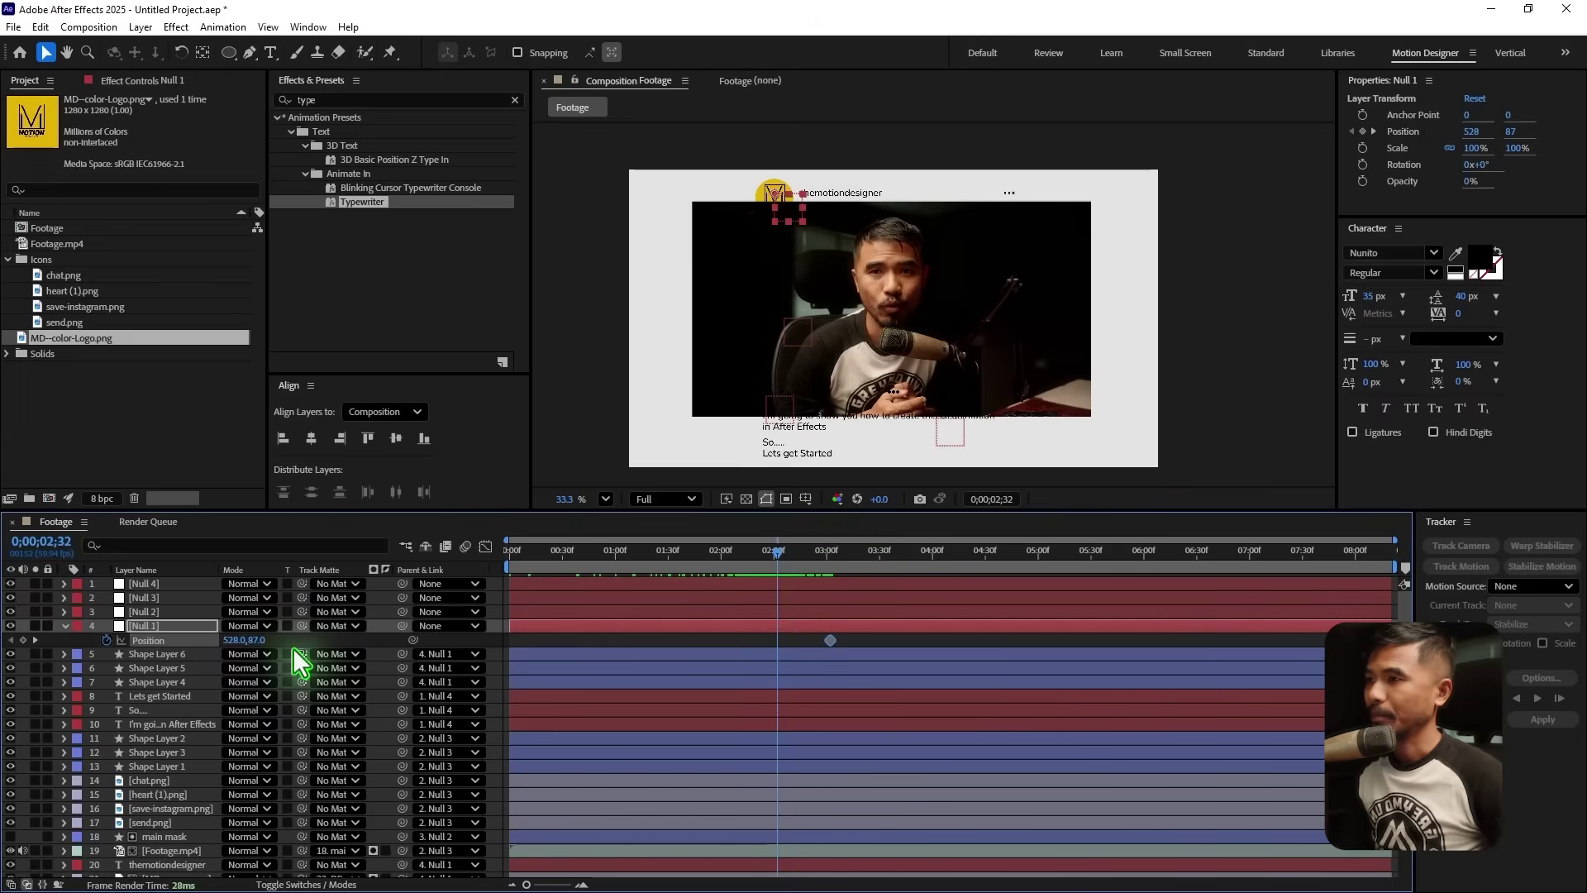
drag(265, 640, 1026, 658)
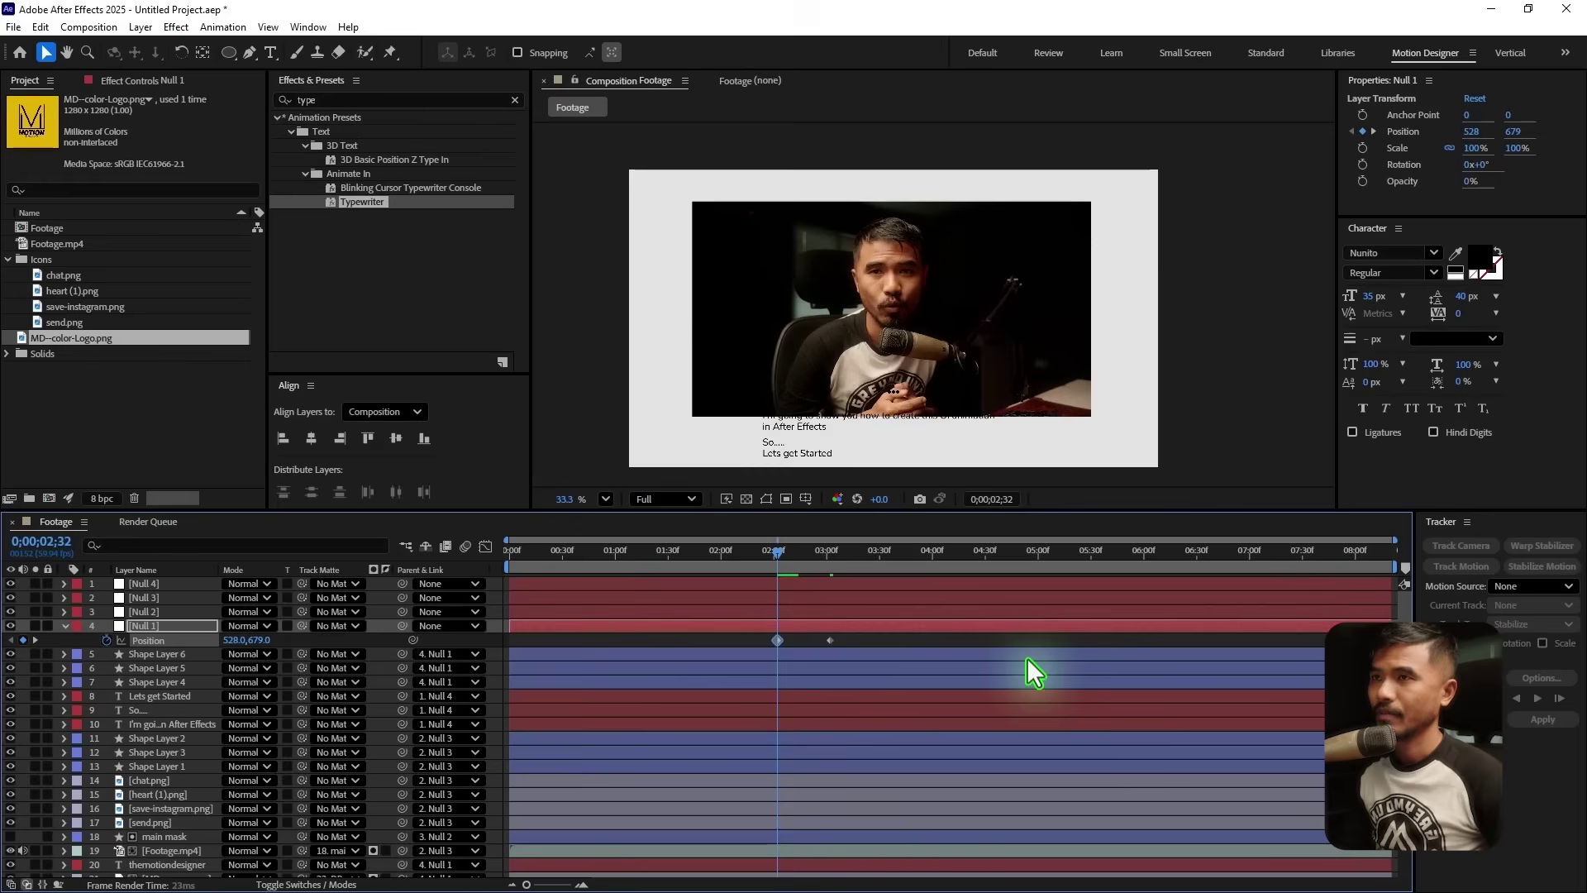
Shift Null 1's two Position keyframes to 0;00;02;25 and 0;00;03;05 and preview the header's reveal
key(space)
mouse_move(777, 640)
mouse_down()
mouse_move(765, 649)
mouse_move(870, 638)
mouse_move(756, 652)
mouse_move(796, 636)
mouse_move(767, 640)
mouse_up()
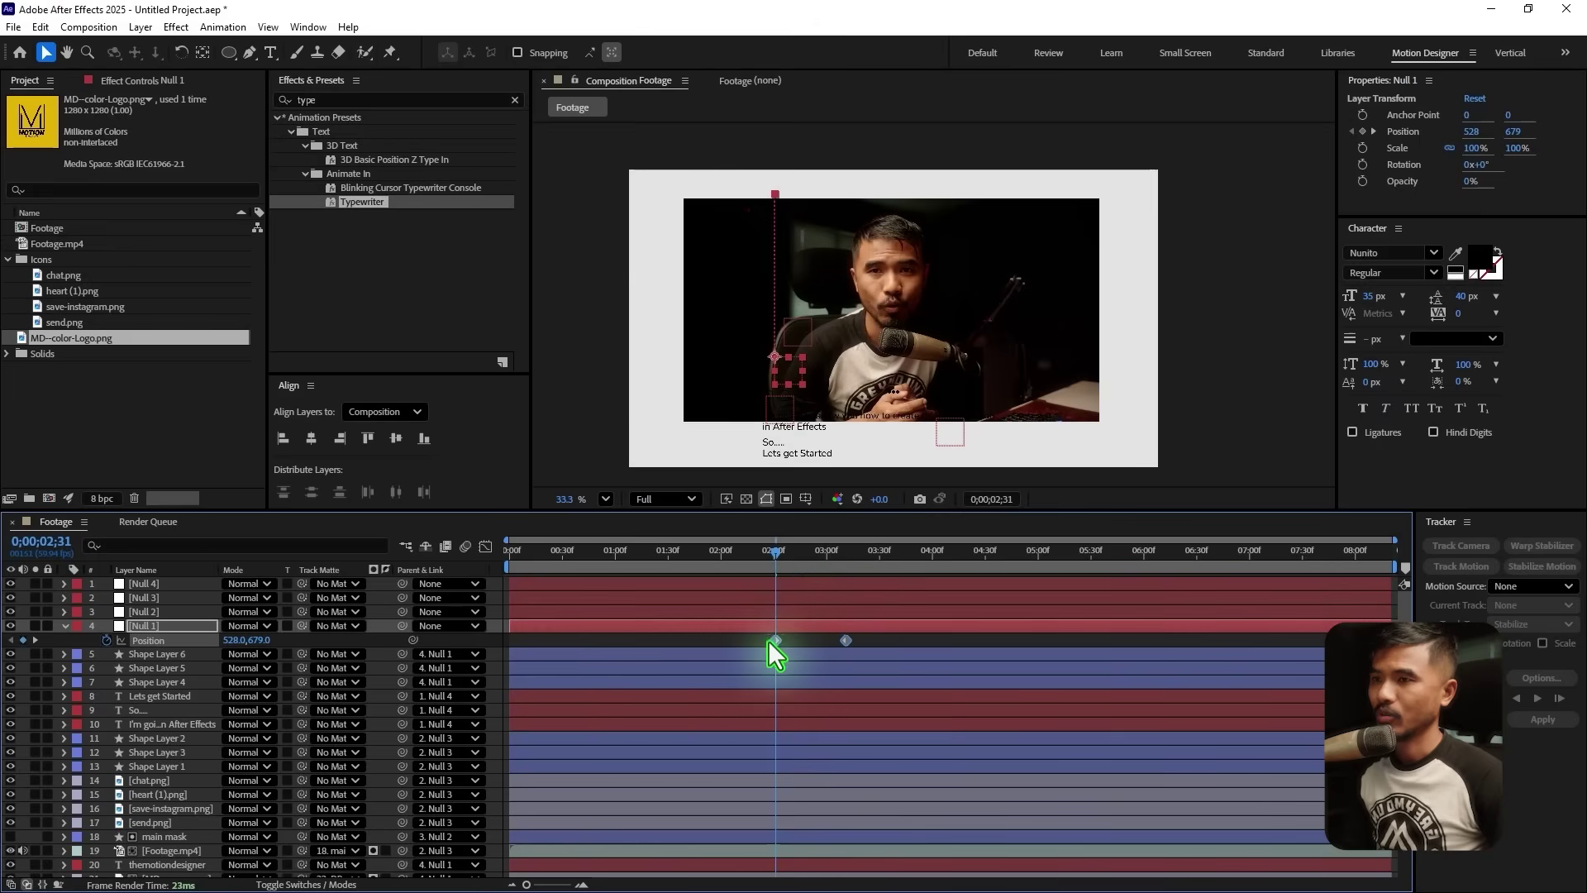
click(757, 550)
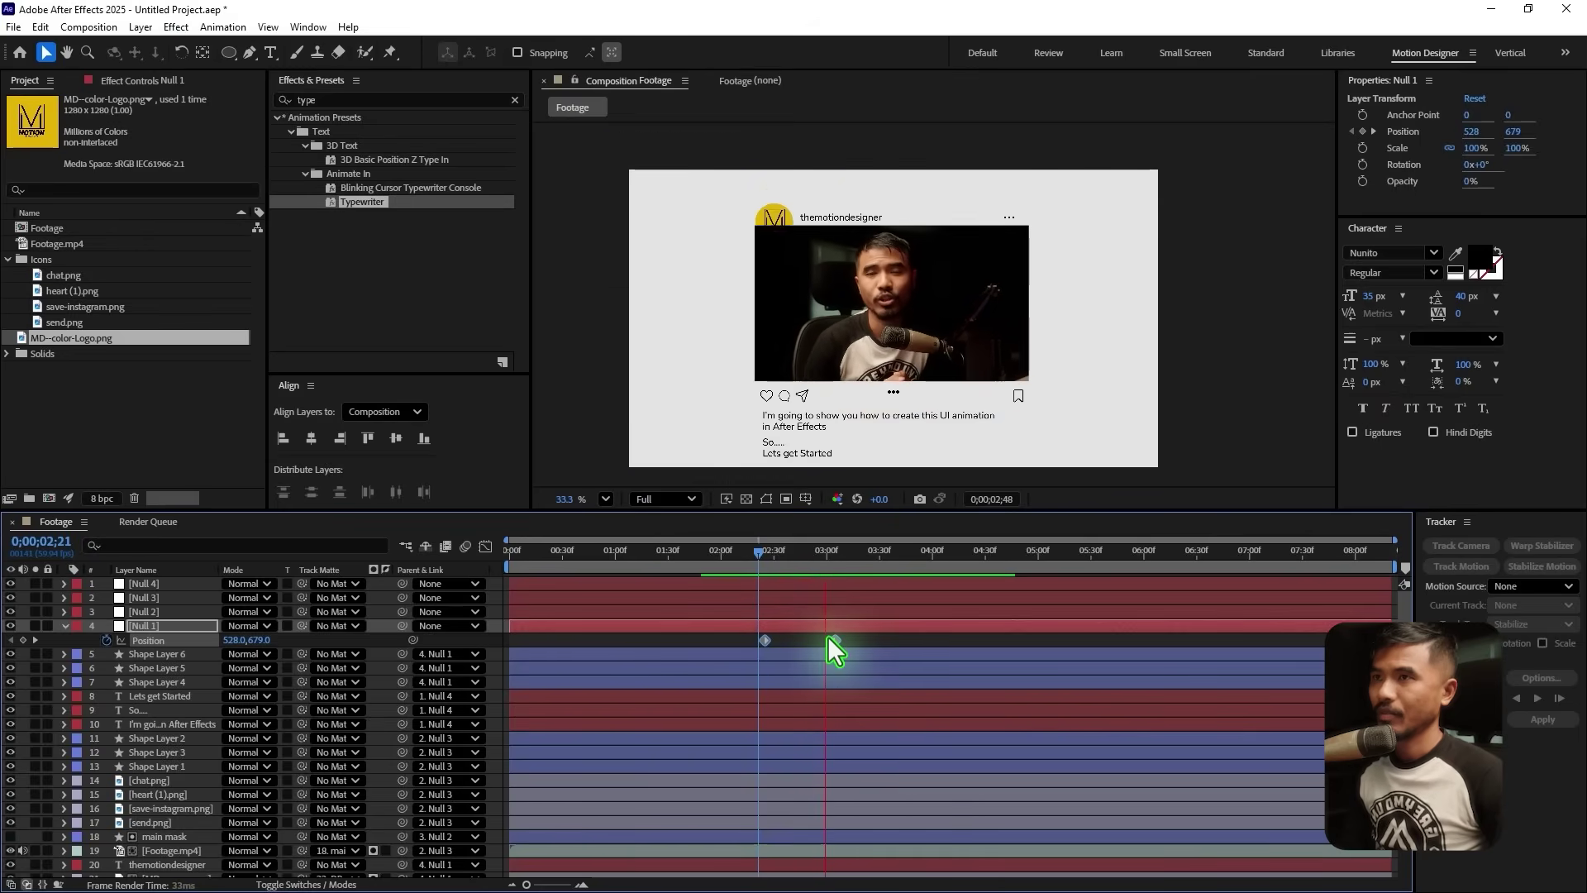
click(808, 628)
drag(769, 555, 782, 569)
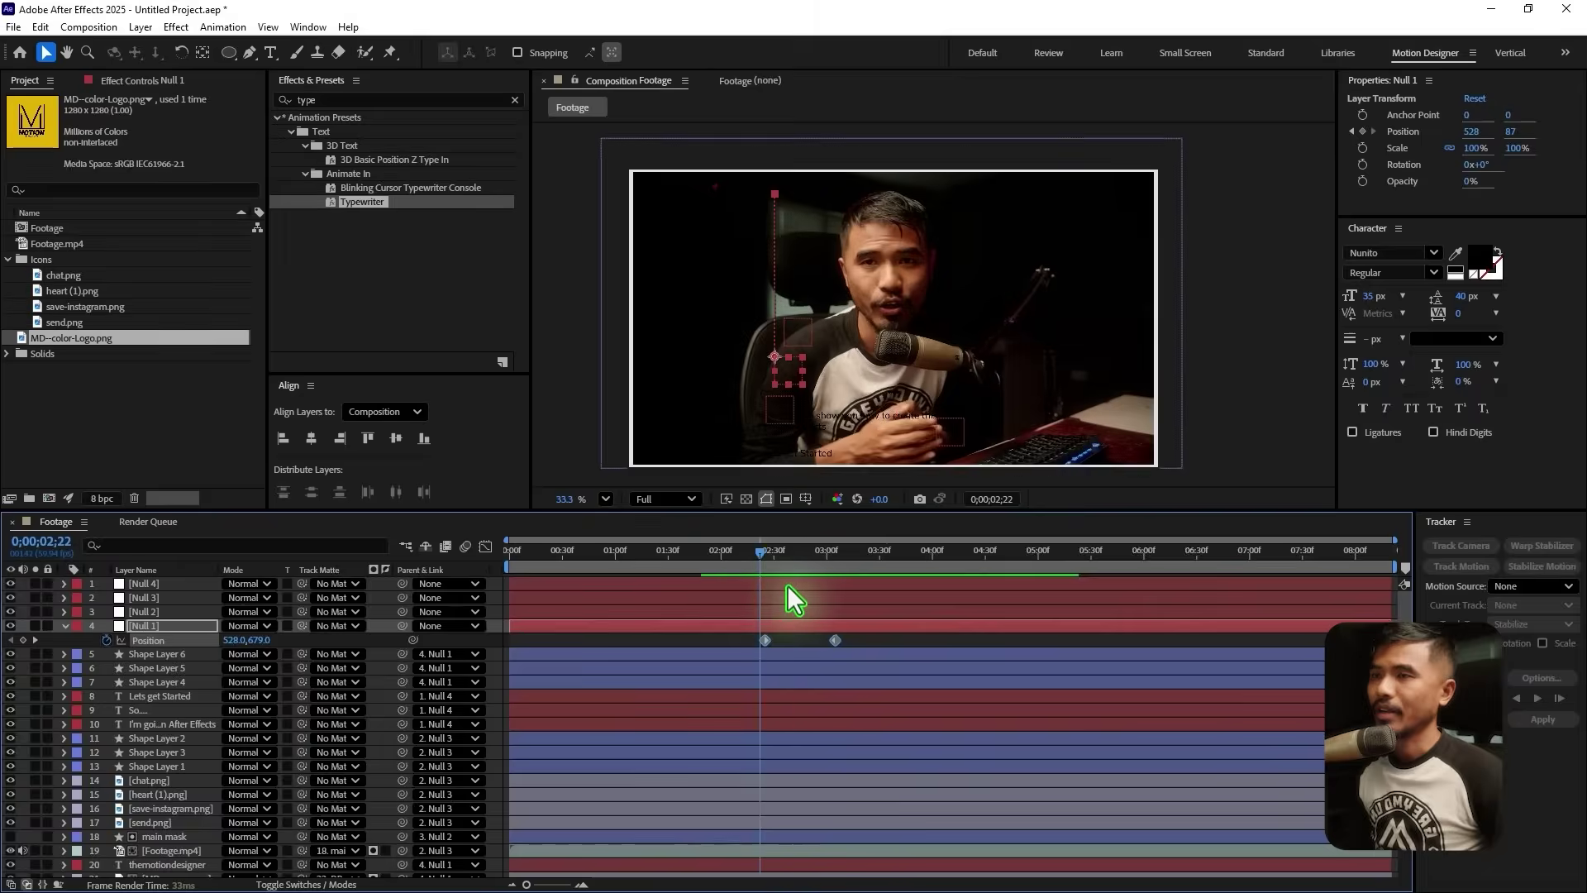
click(833, 640)
key(Delete)
key(ctrl+z)
click(870, 570)
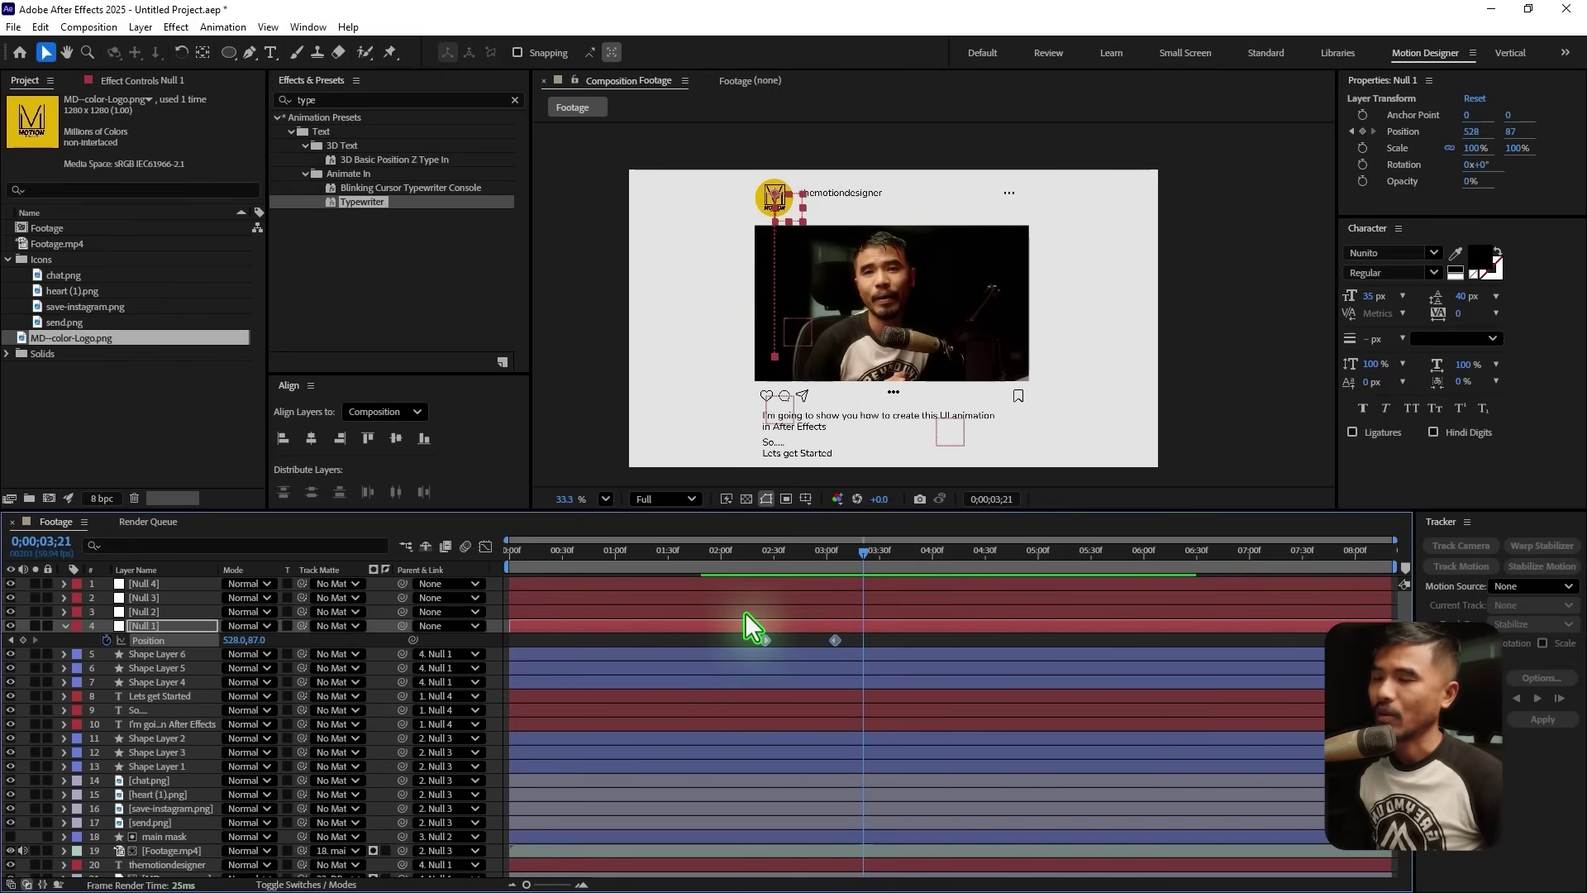
drag(756, 563, 849, 588)
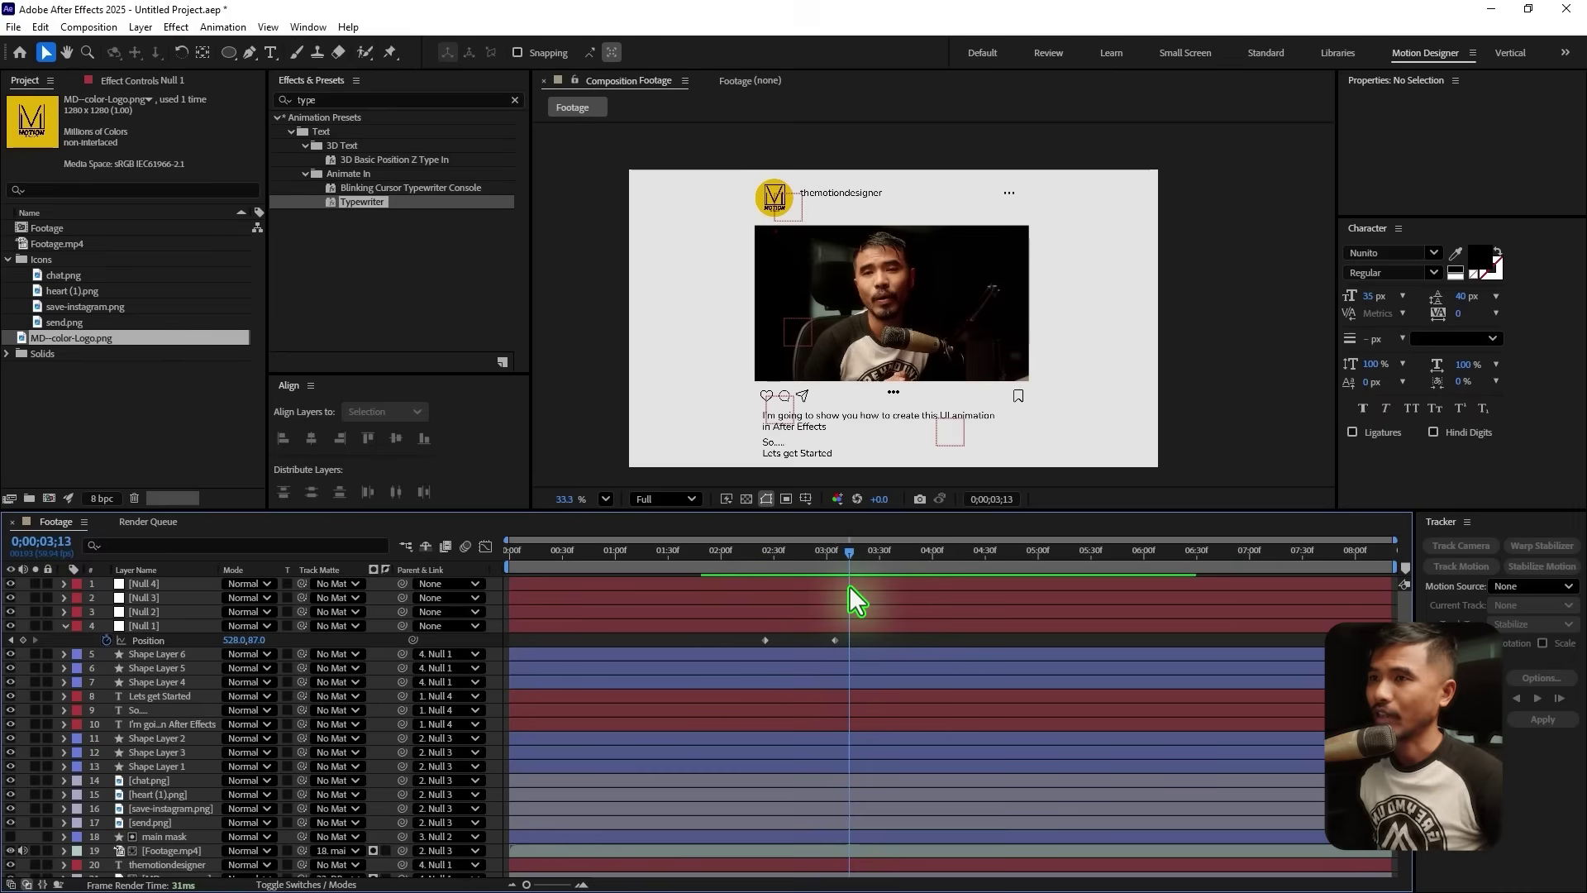
Try keyframing Null 3's Position at 0;00;03;05 and moving it to 497.6, 926.1 at 0;00;02;25
click(789, 407)
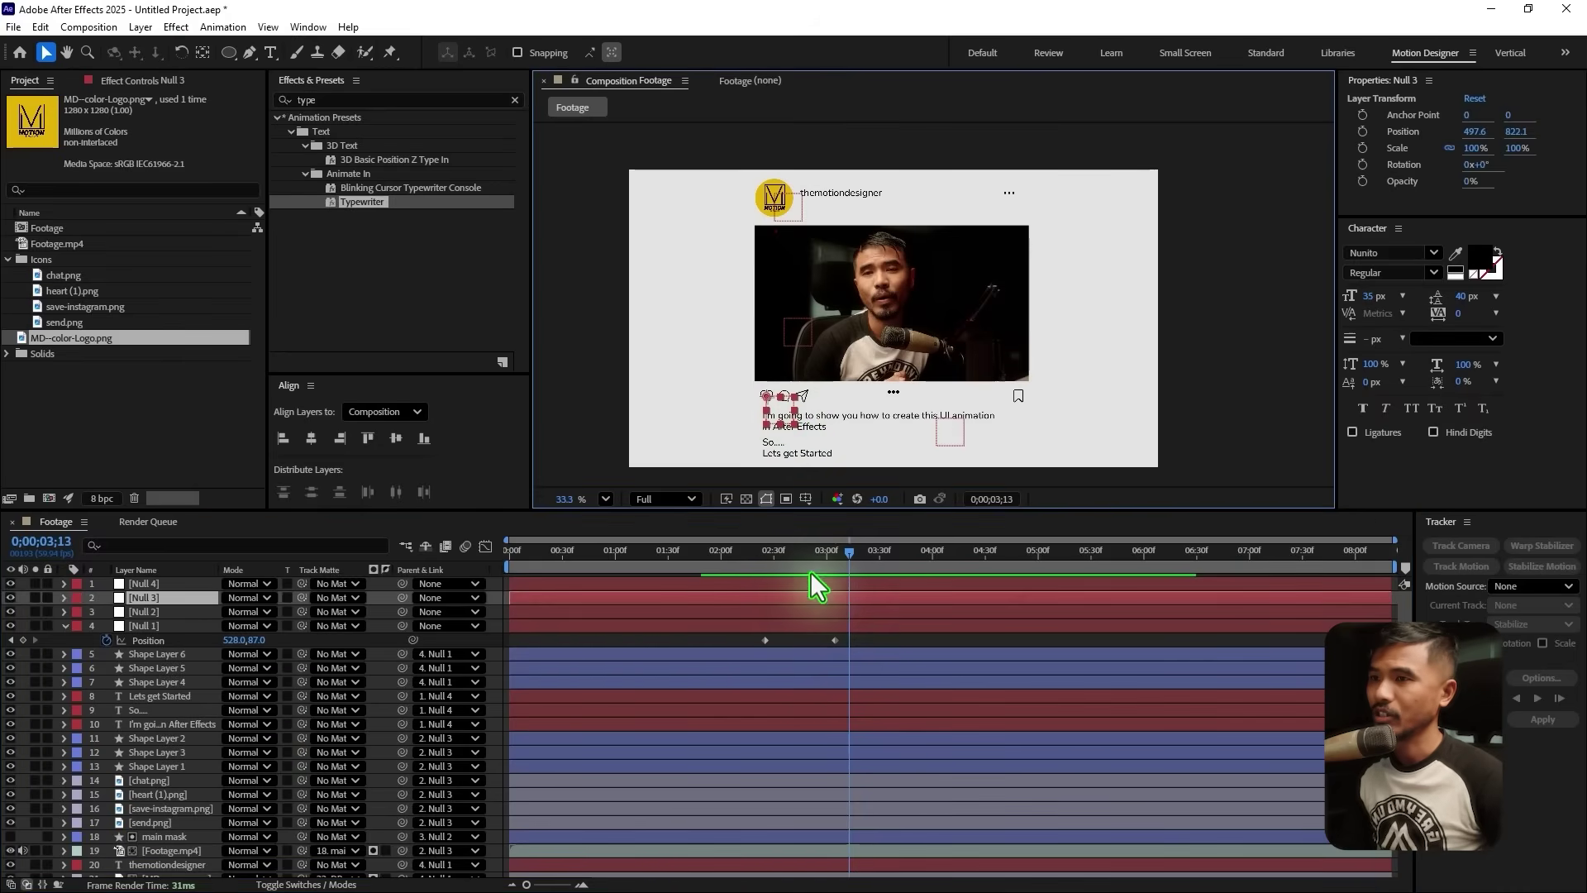
key(p)
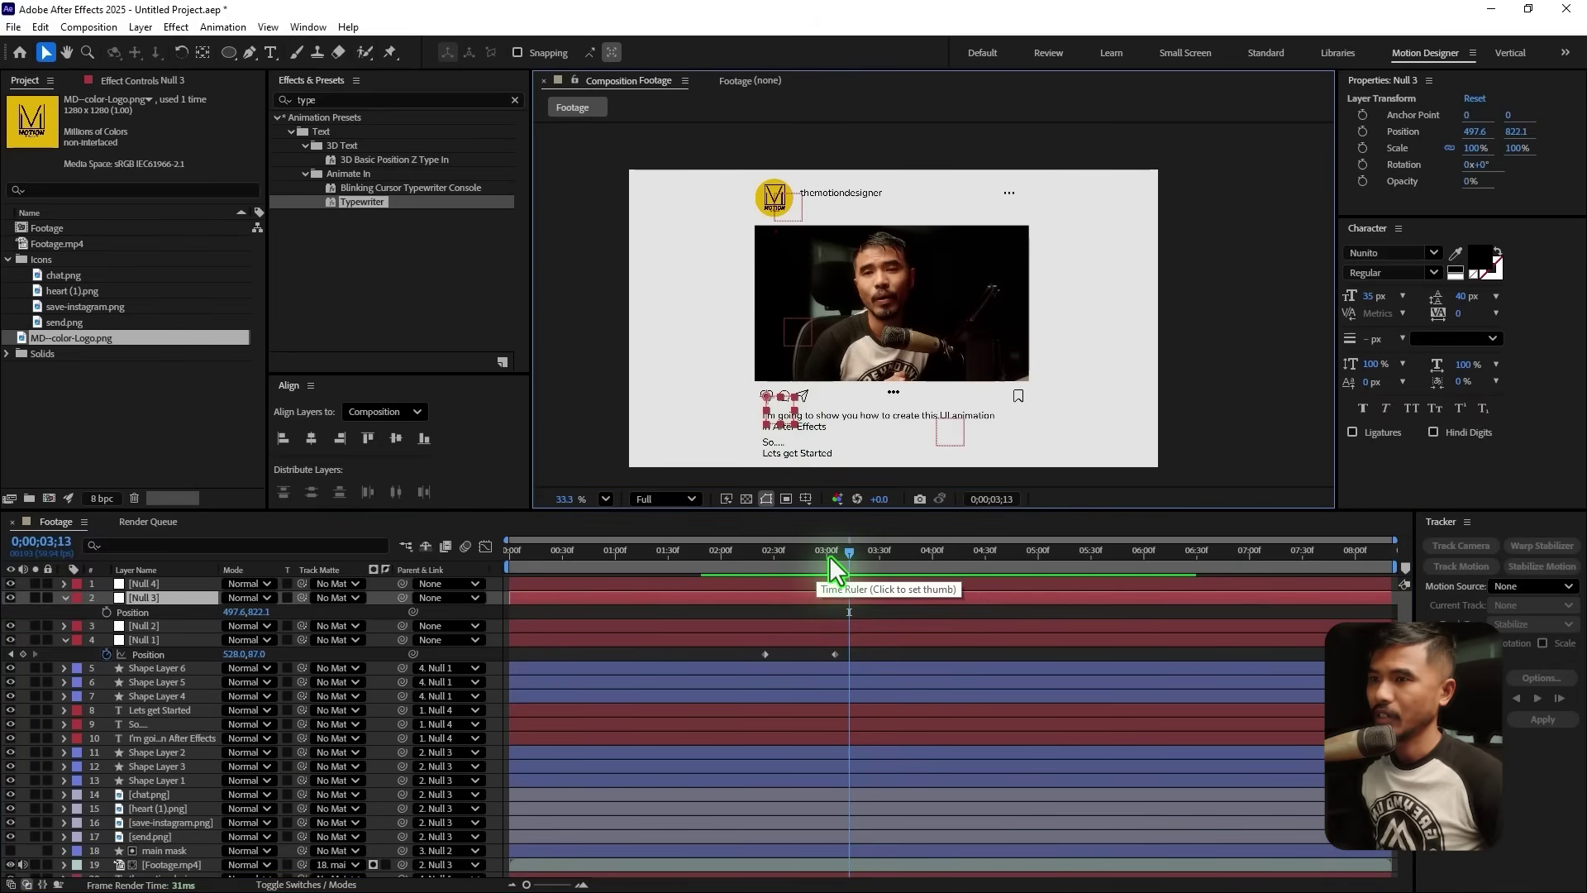
drag(830, 556, 776, 578)
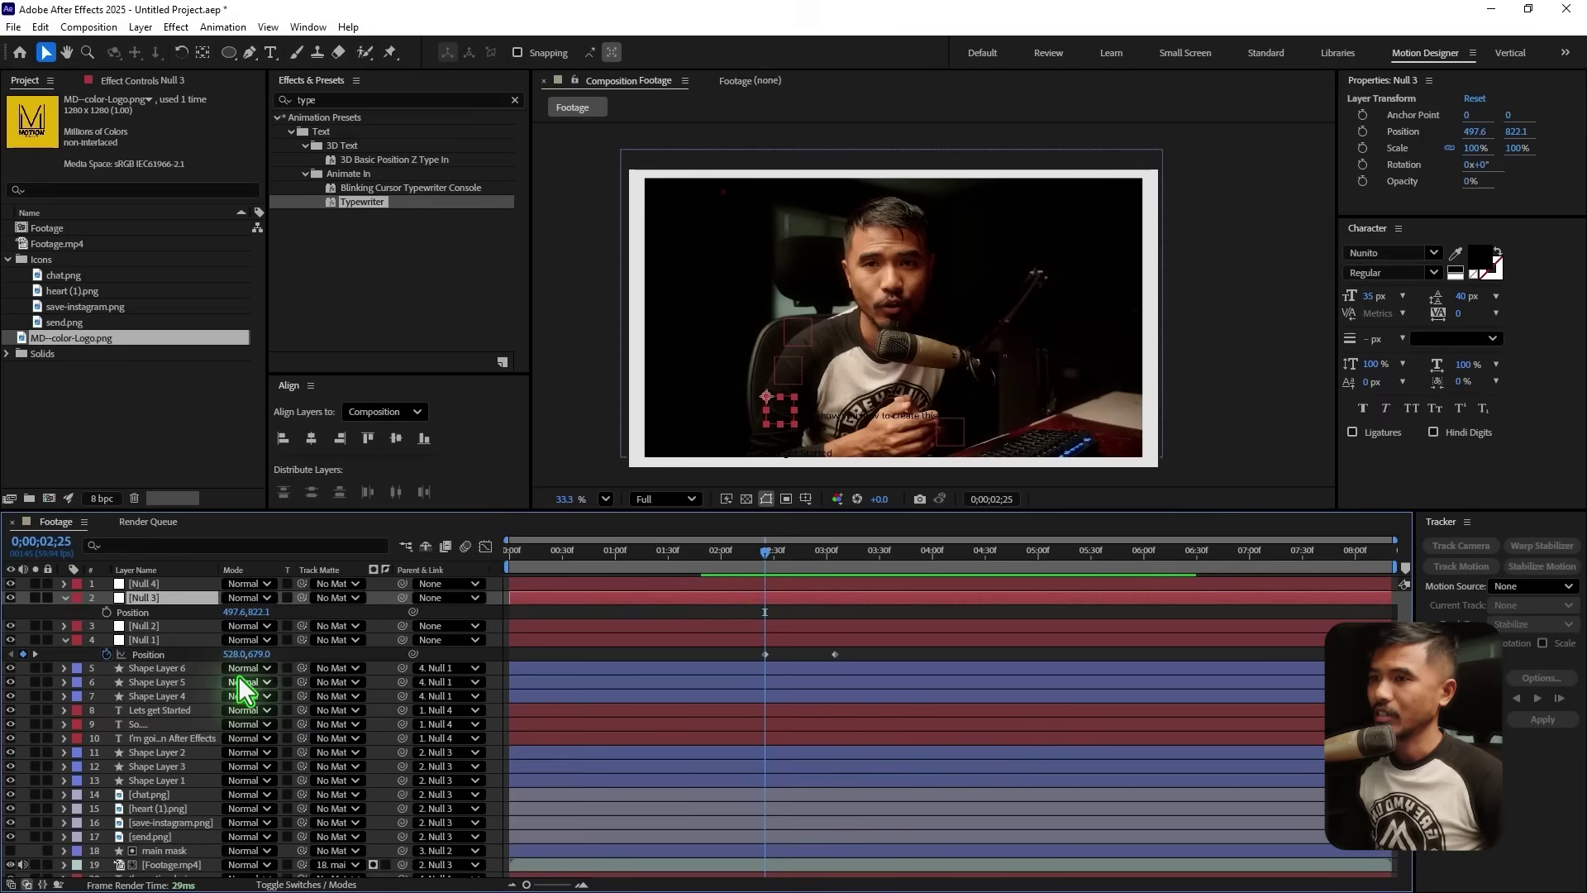
key(k)
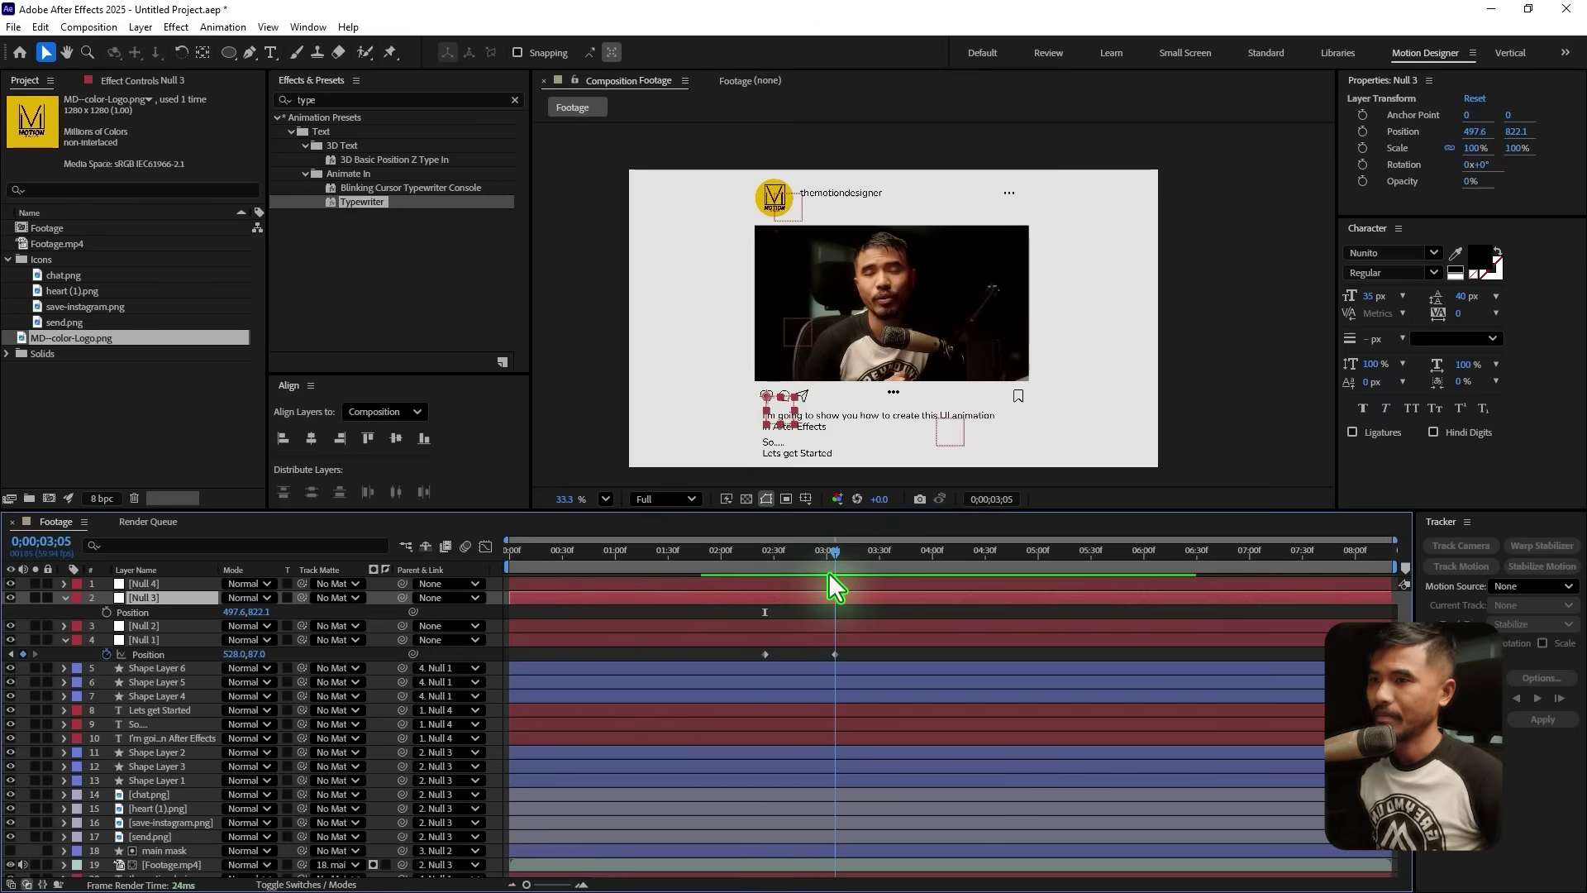
click(106, 612)
drag(832, 554, 764, 574)
drag(264, 616, 342, 626)
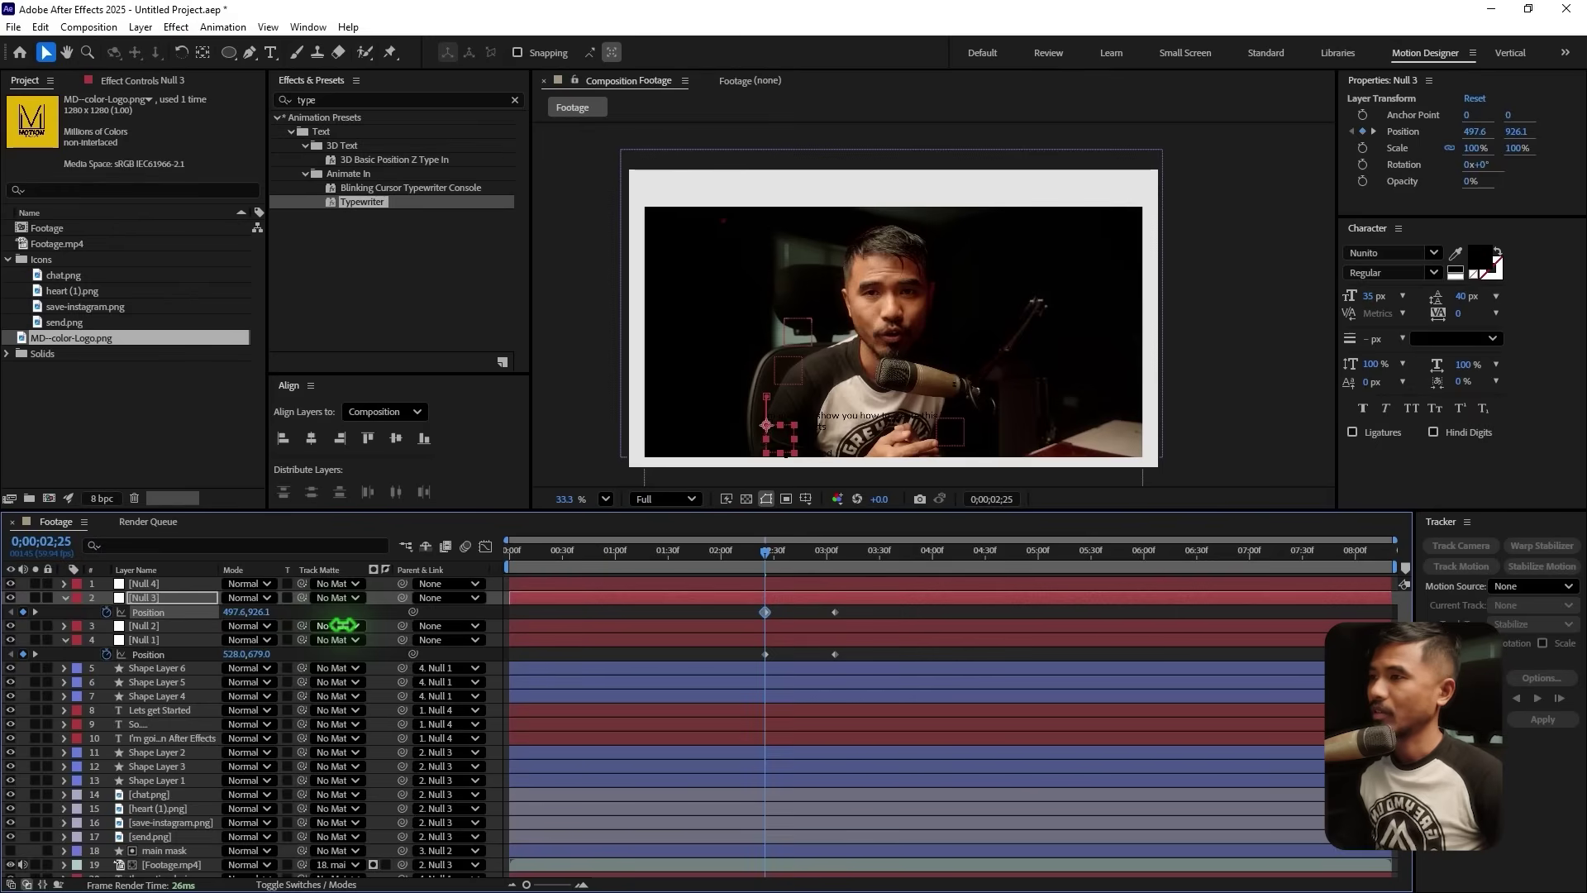
key(ctrl+z)
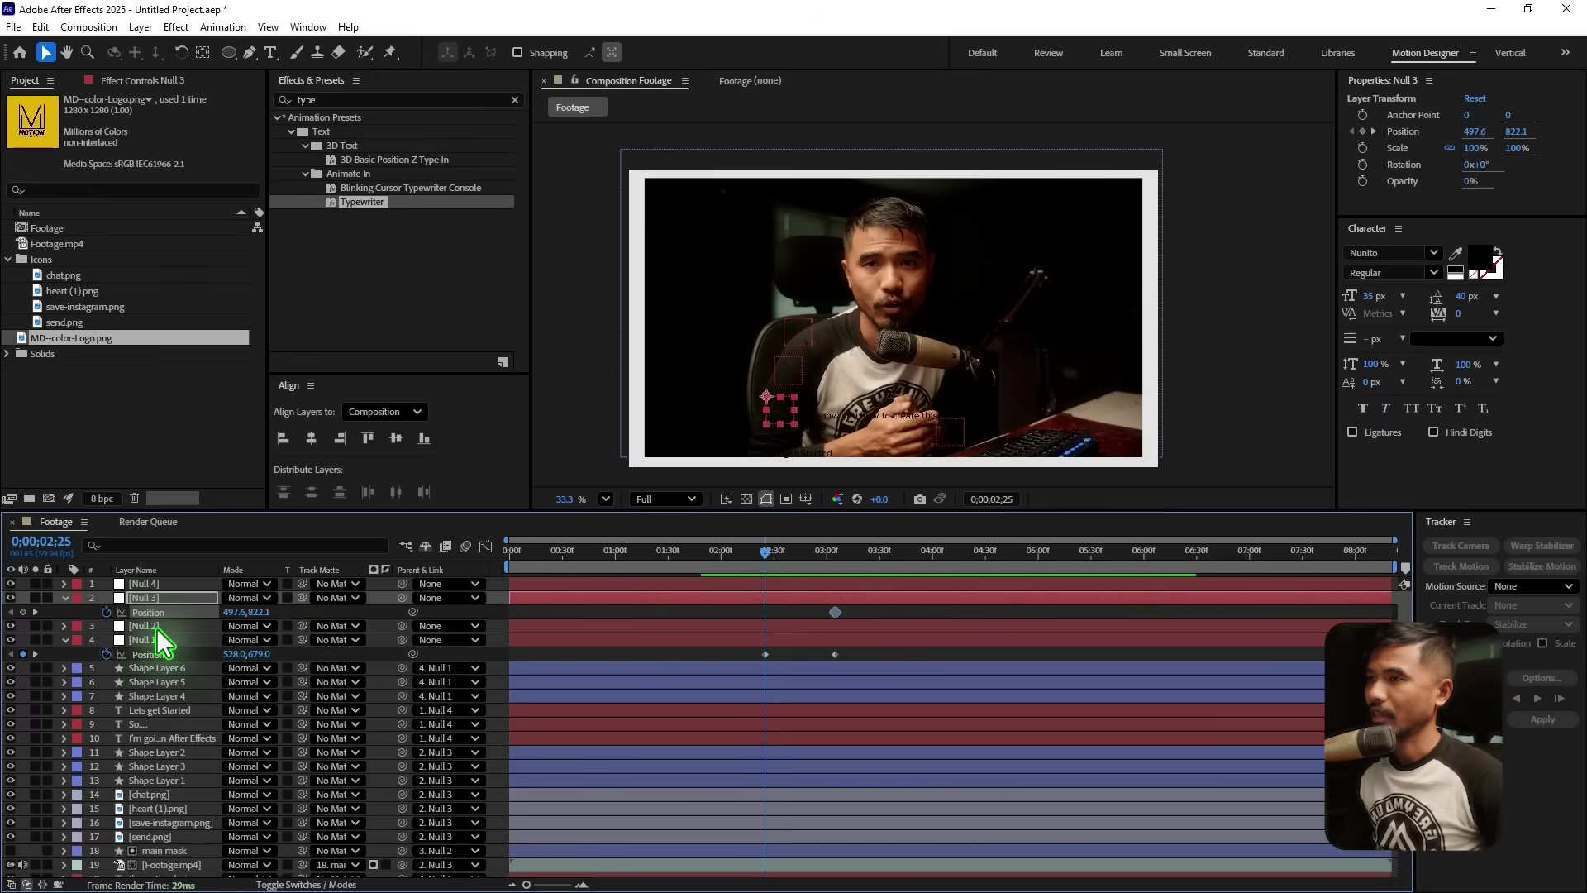
Clear Null 3's Position keyframing and try moving Null 2 to 562.9, 622 at 0;00;02;25
click(157, 627)
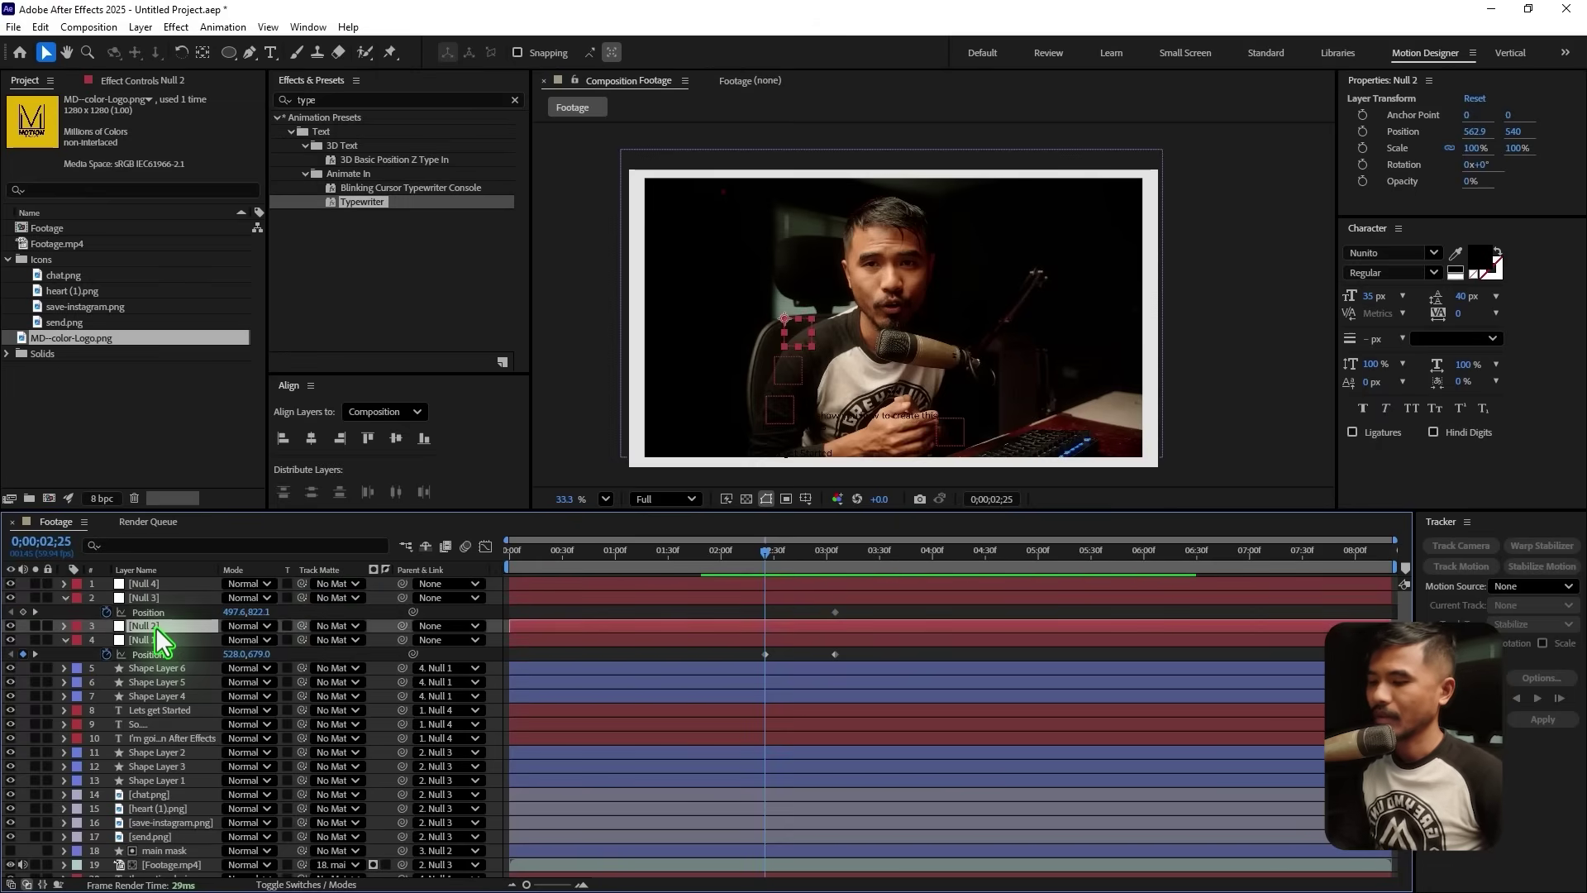
key(p)
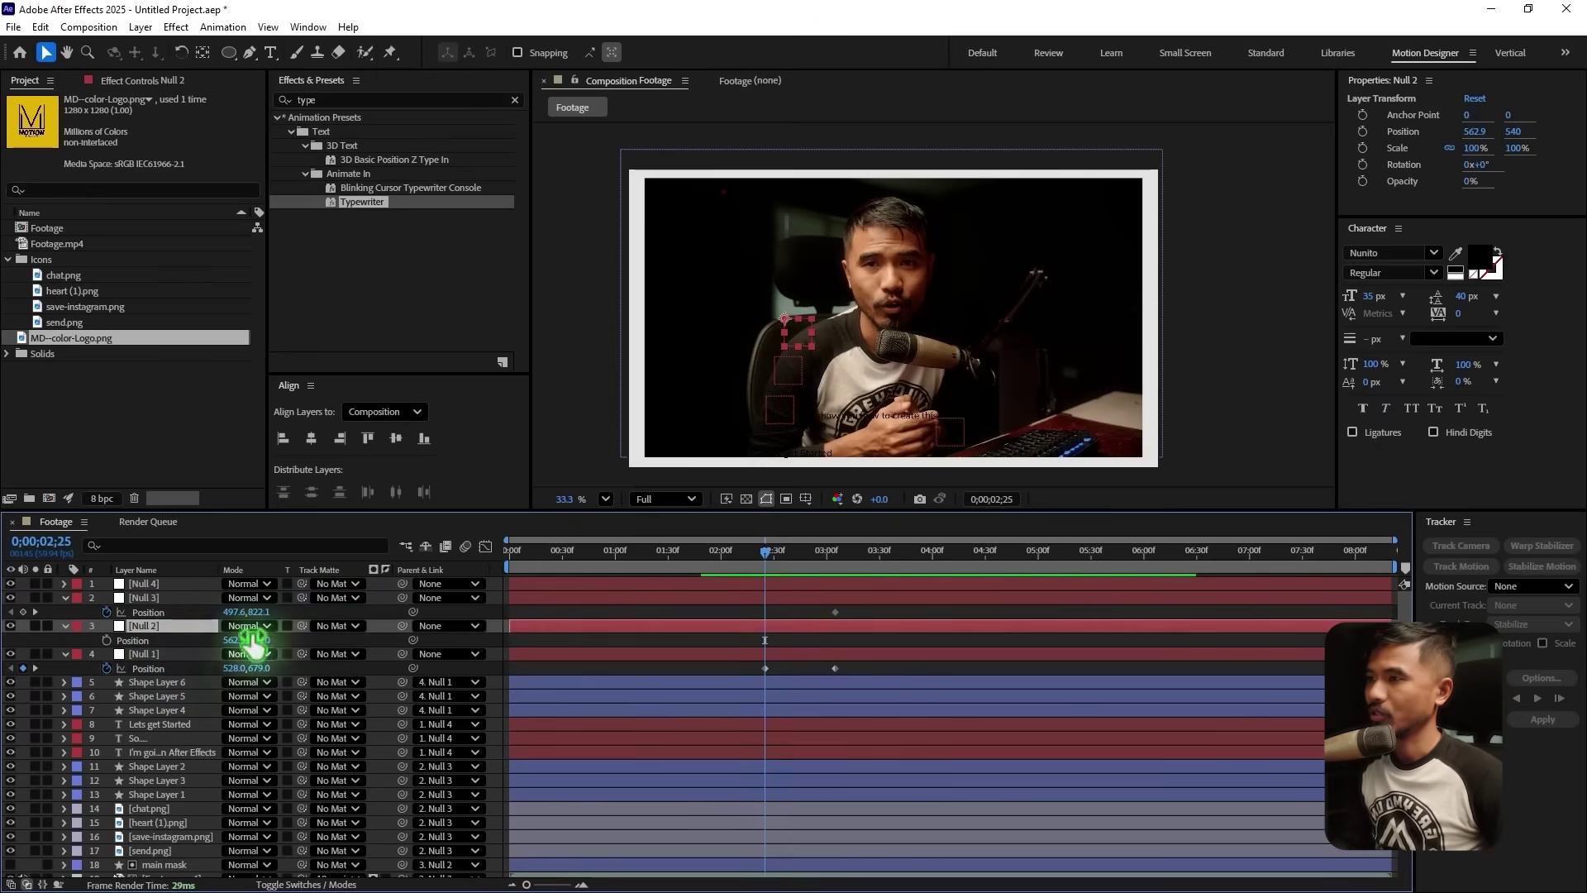
click(105, 612)
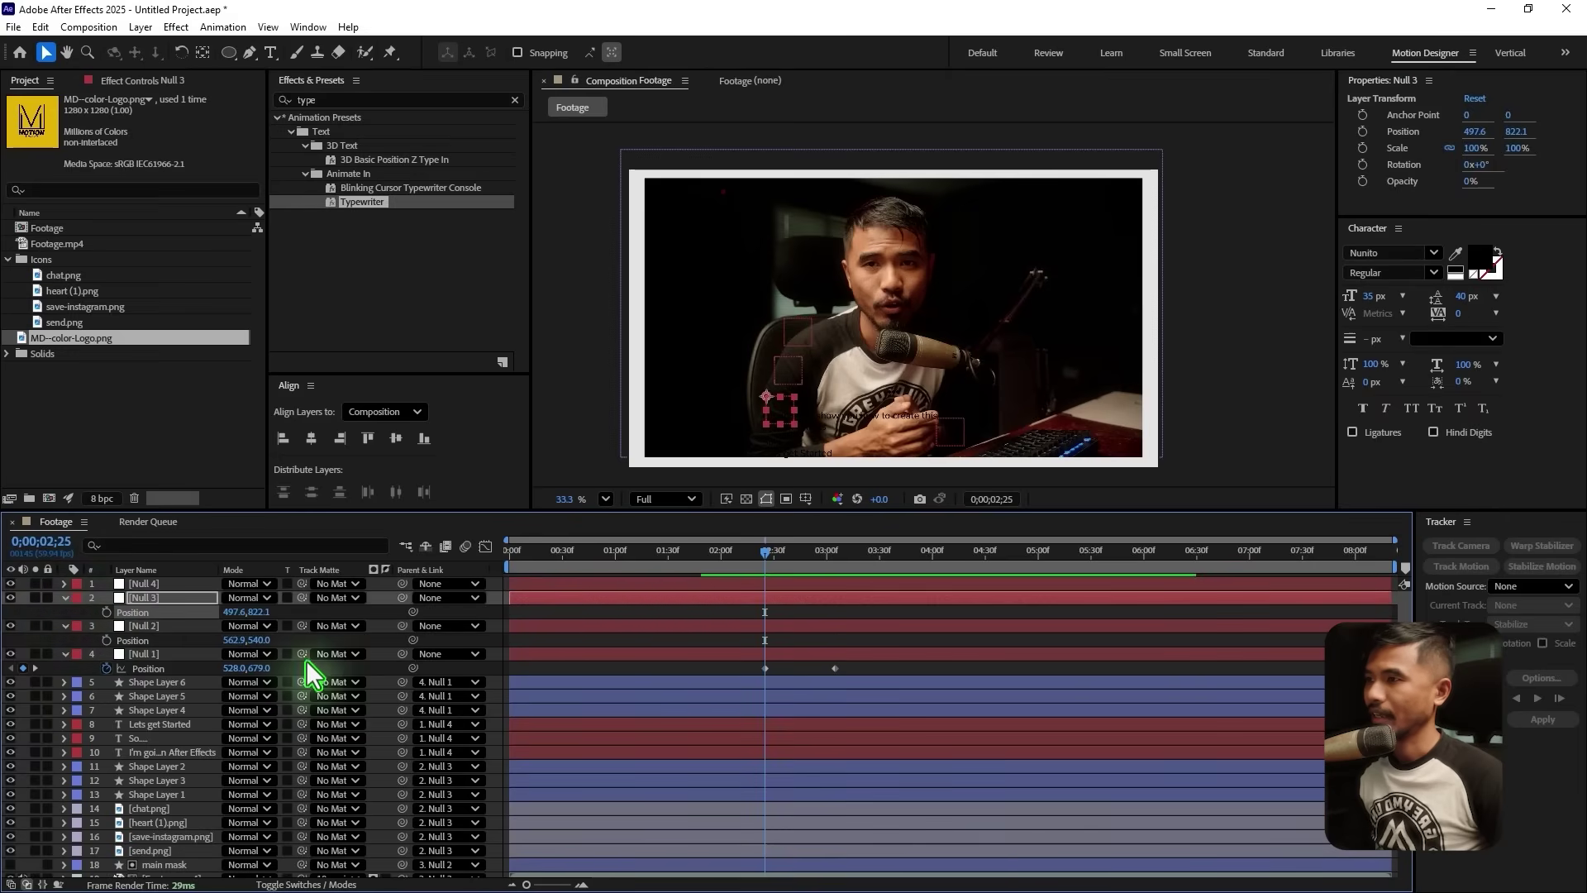
drag(258, 640, 319, 642)
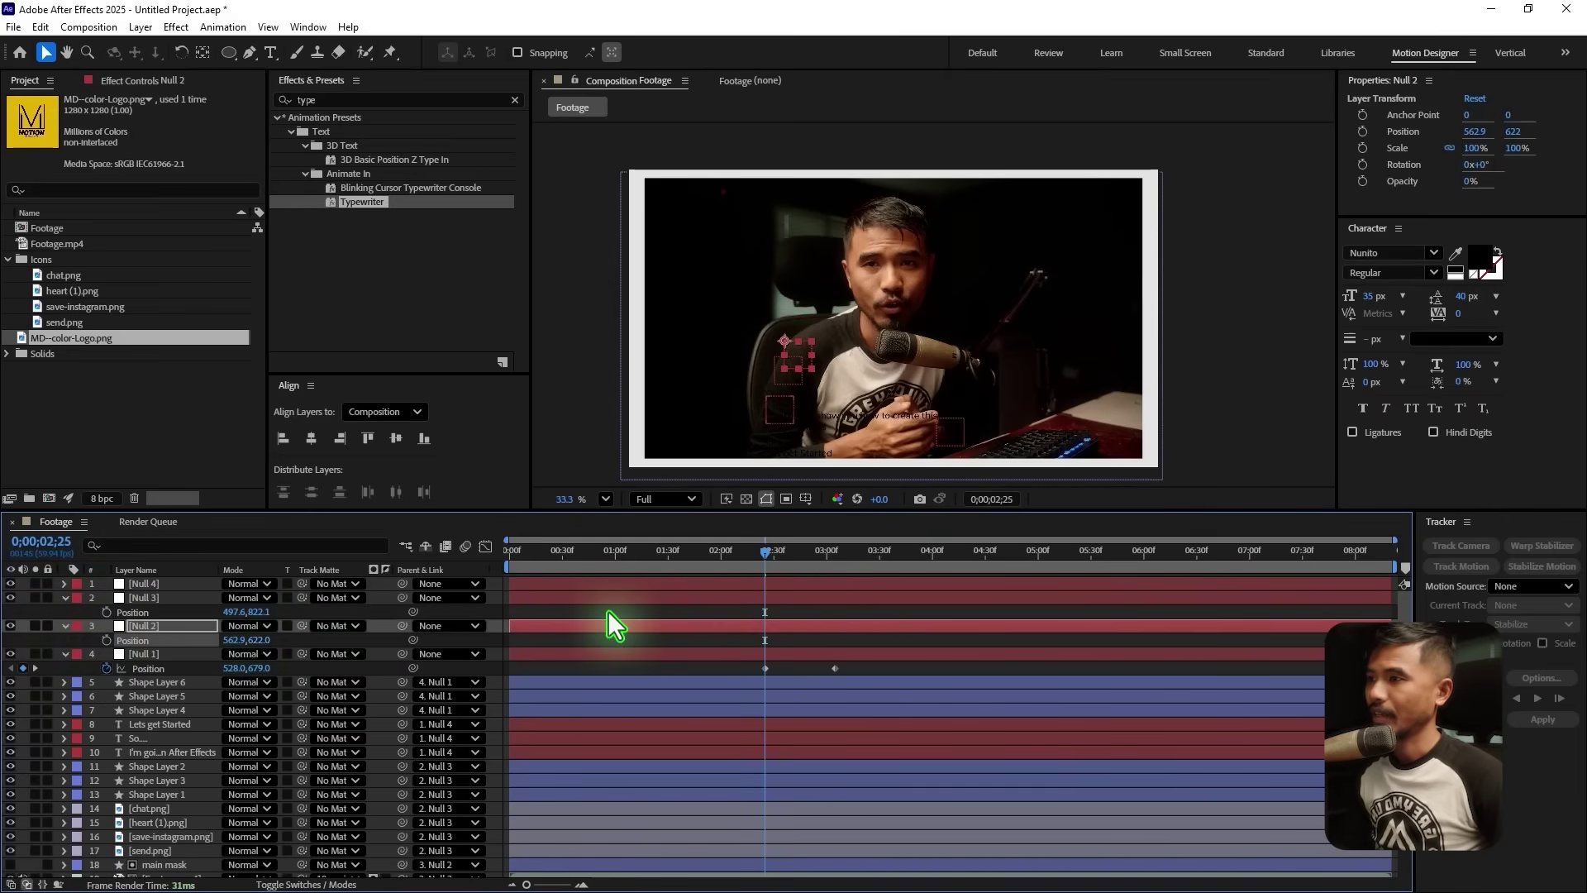
key(ctrl+z)
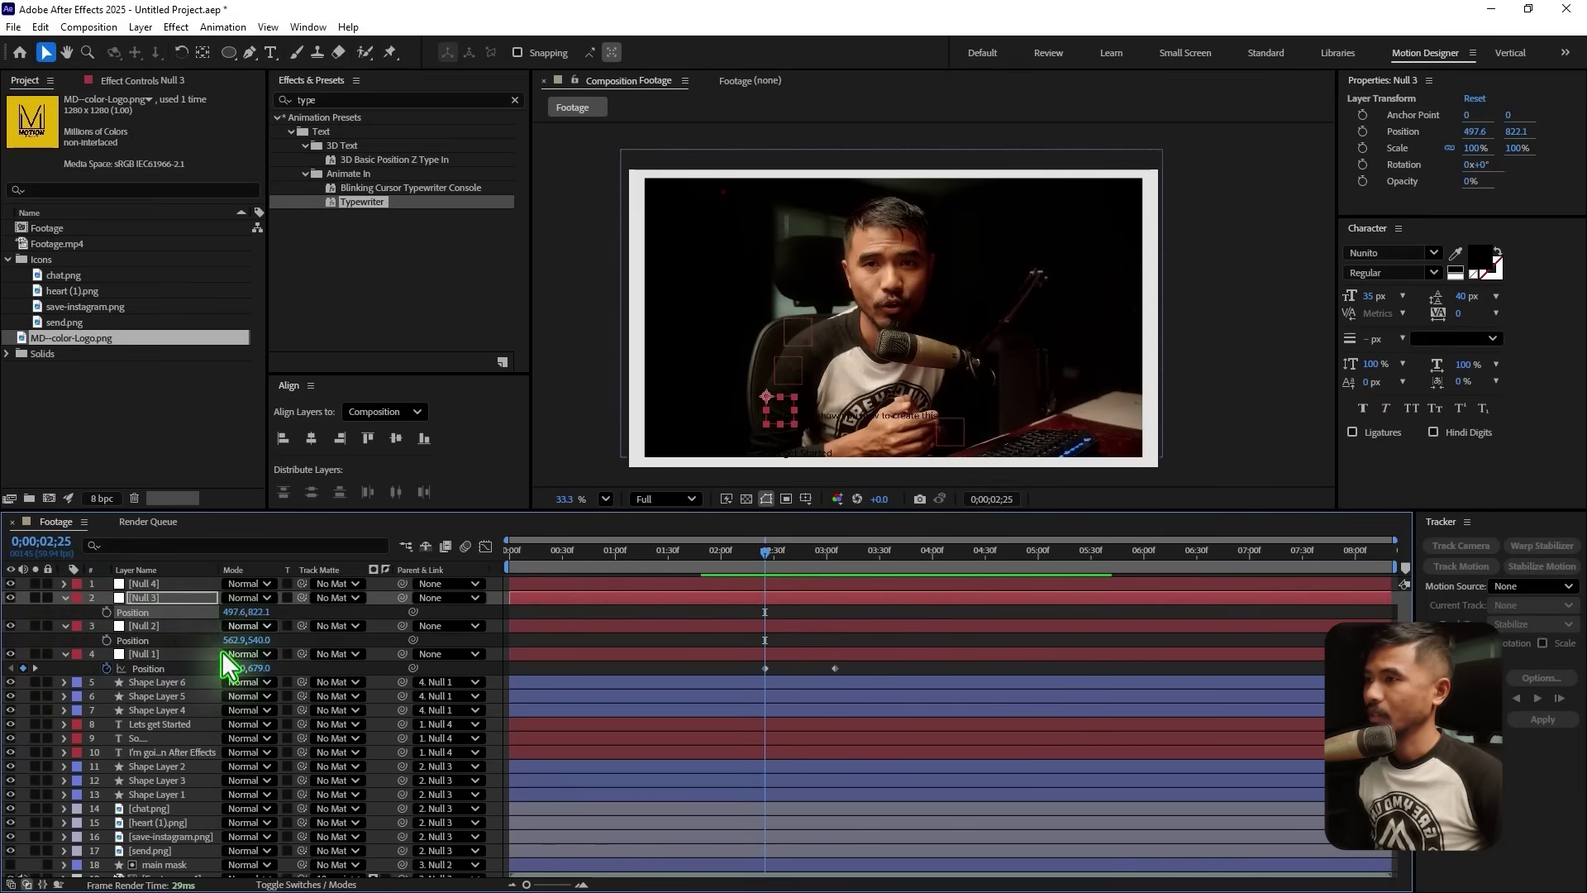
Try keyframing Null 2's Position at 0;00;03;05 and shifting the null vertically
click(65, 598)
click(218, 630)
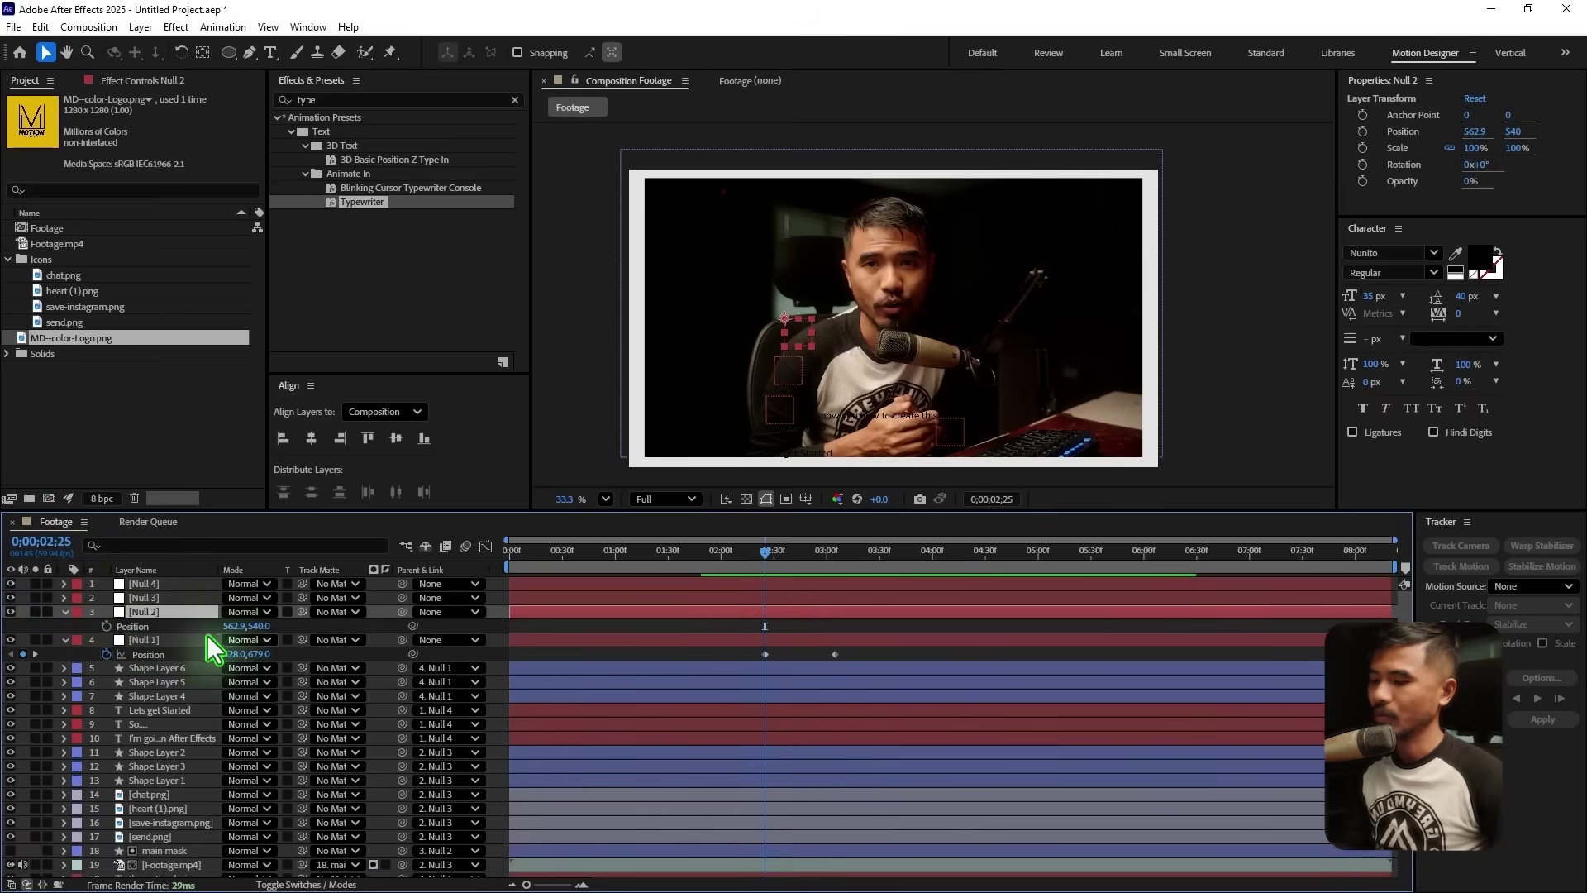
key(p)
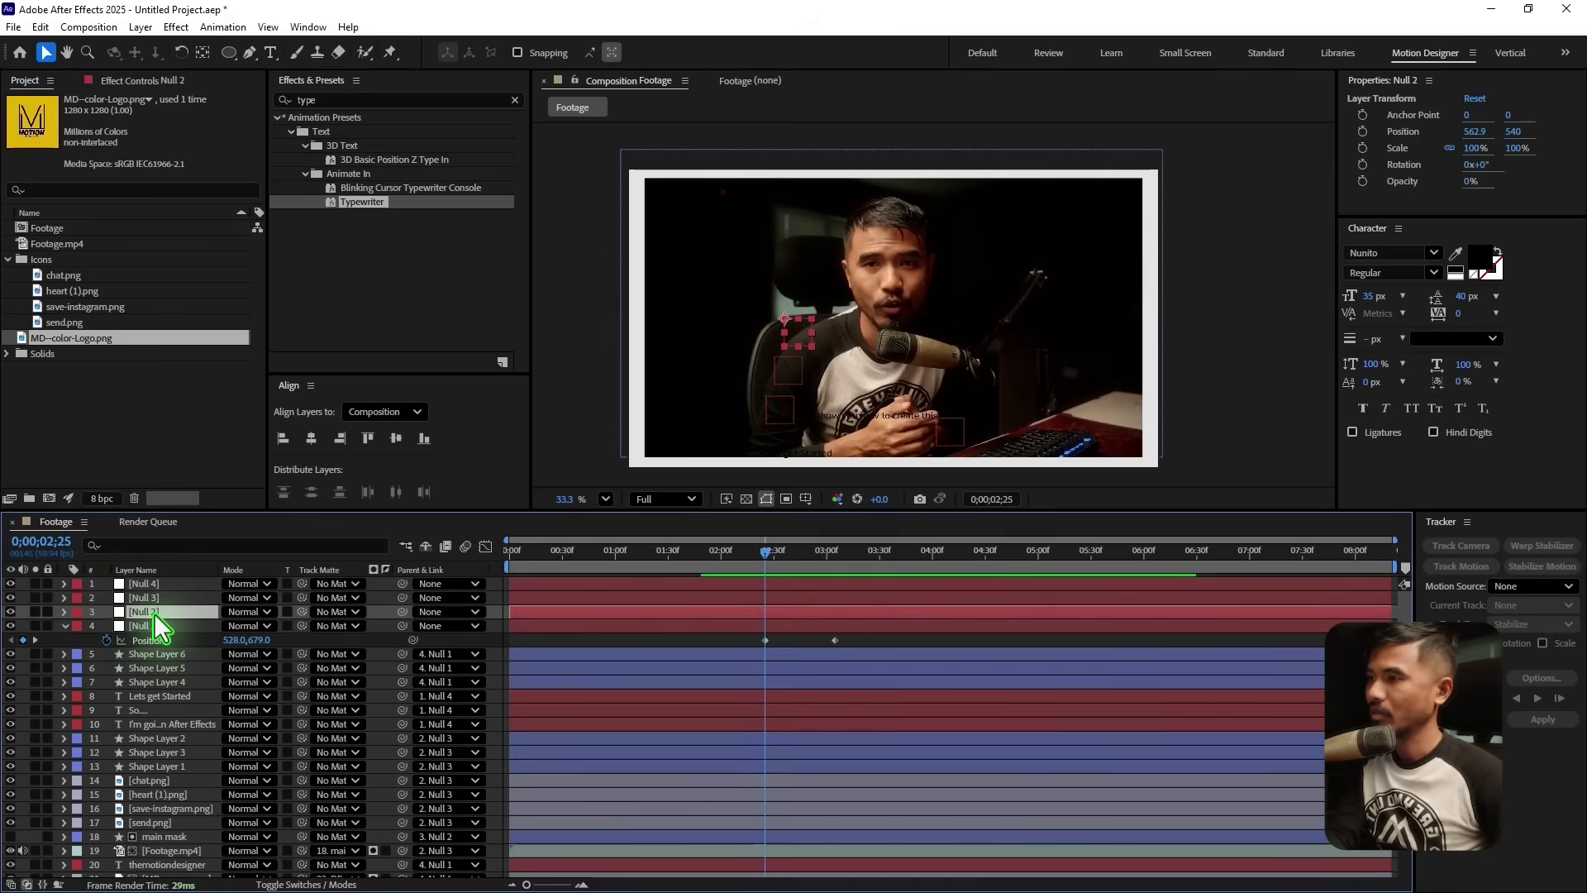
key(p)
drag(768, 558, 835, 579)
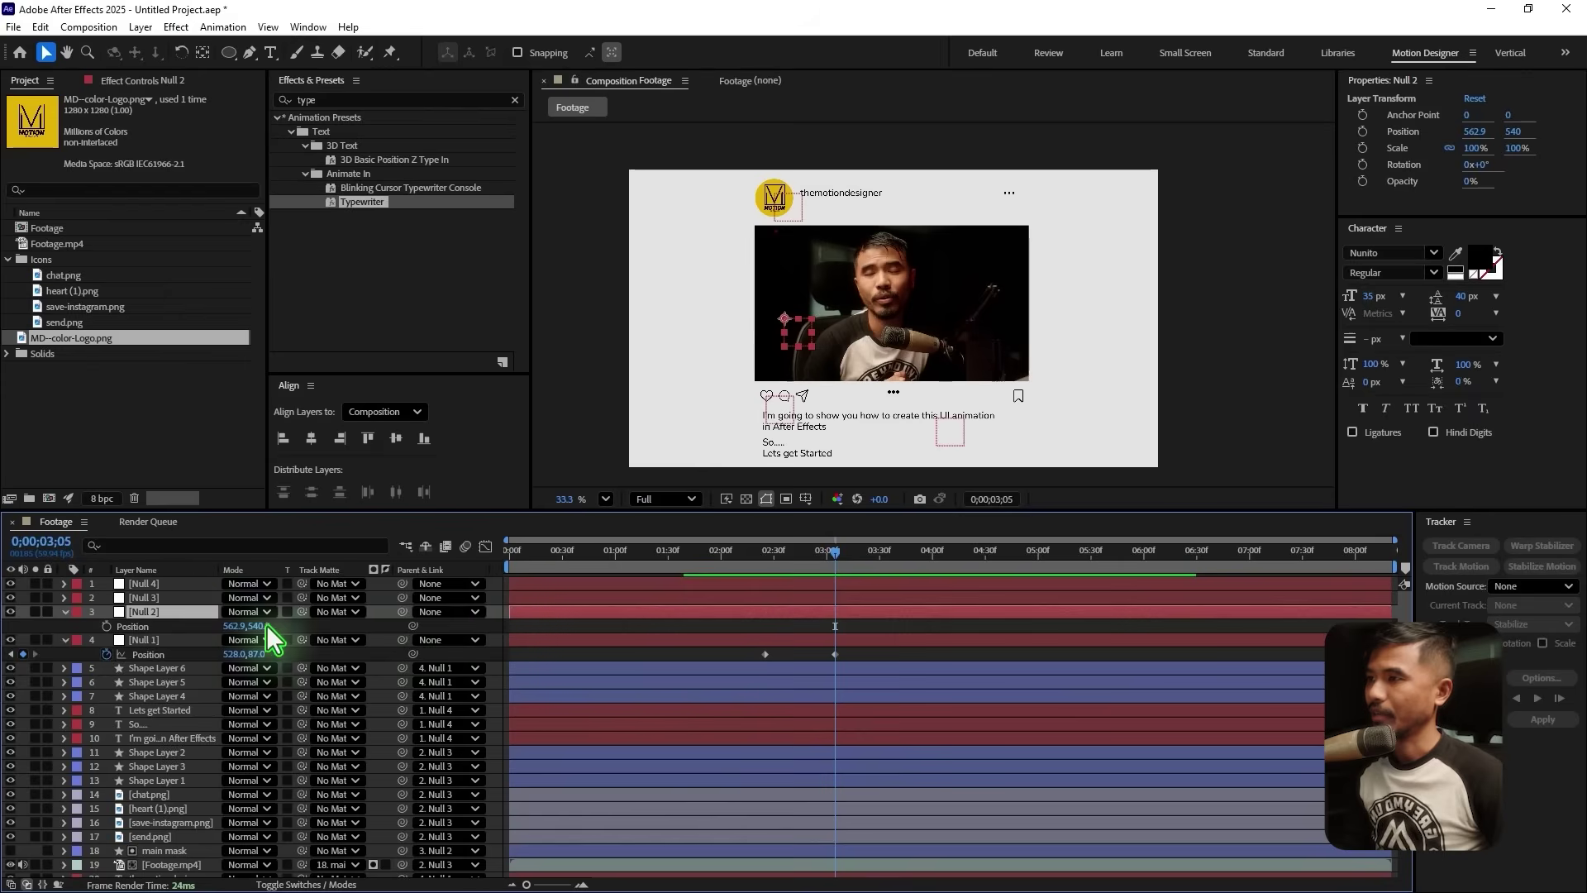
click(107, 626)
drag(261, 625, 435, 653)
key(ctrl+z)
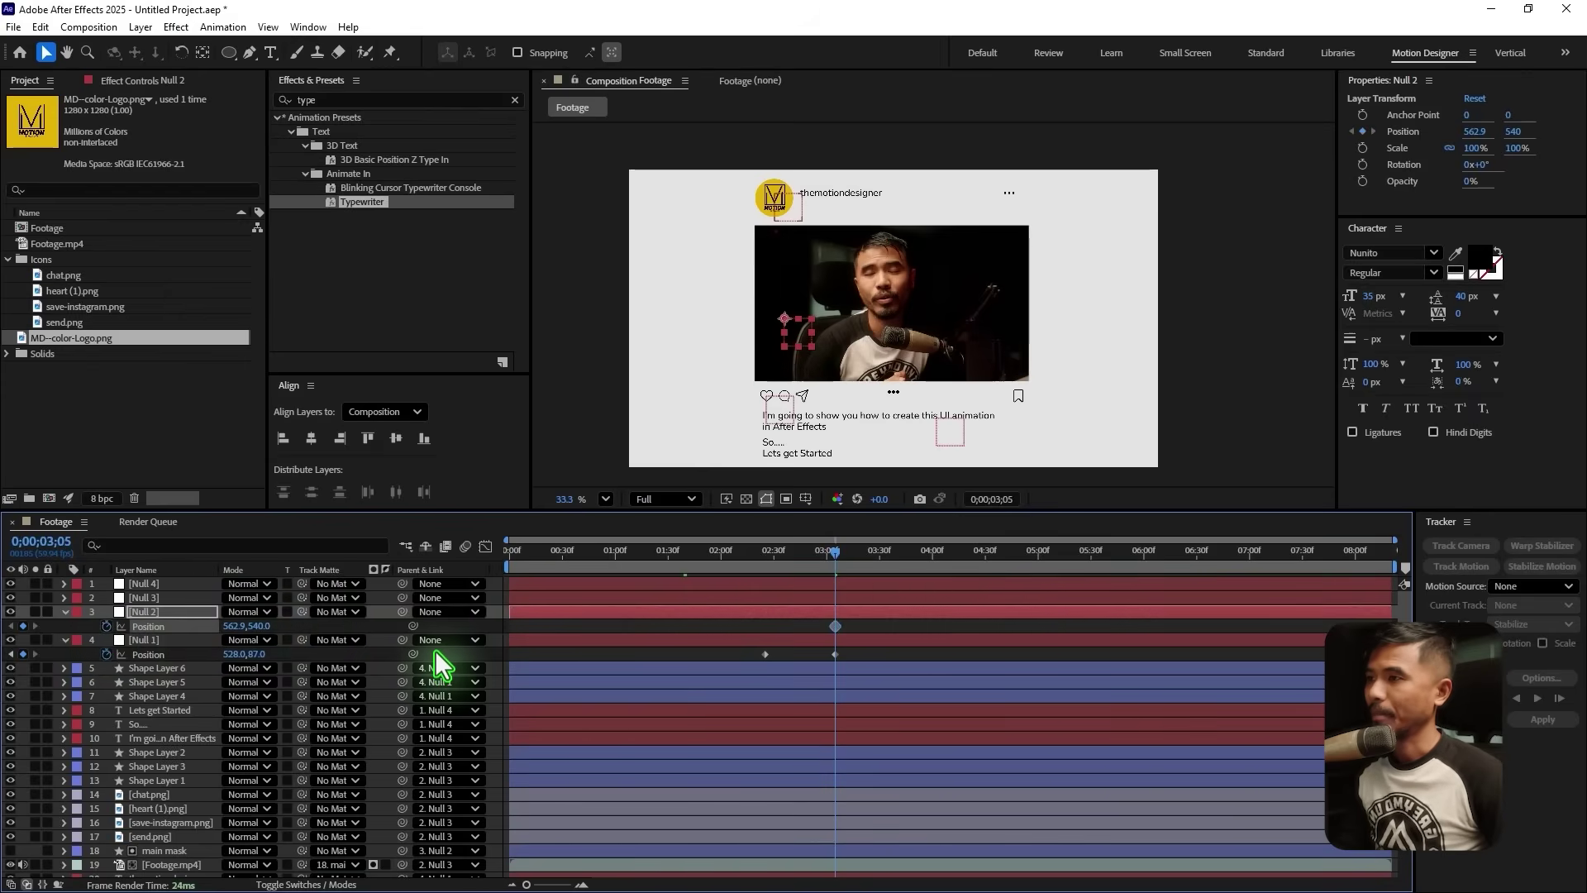
key(ctrl+z)
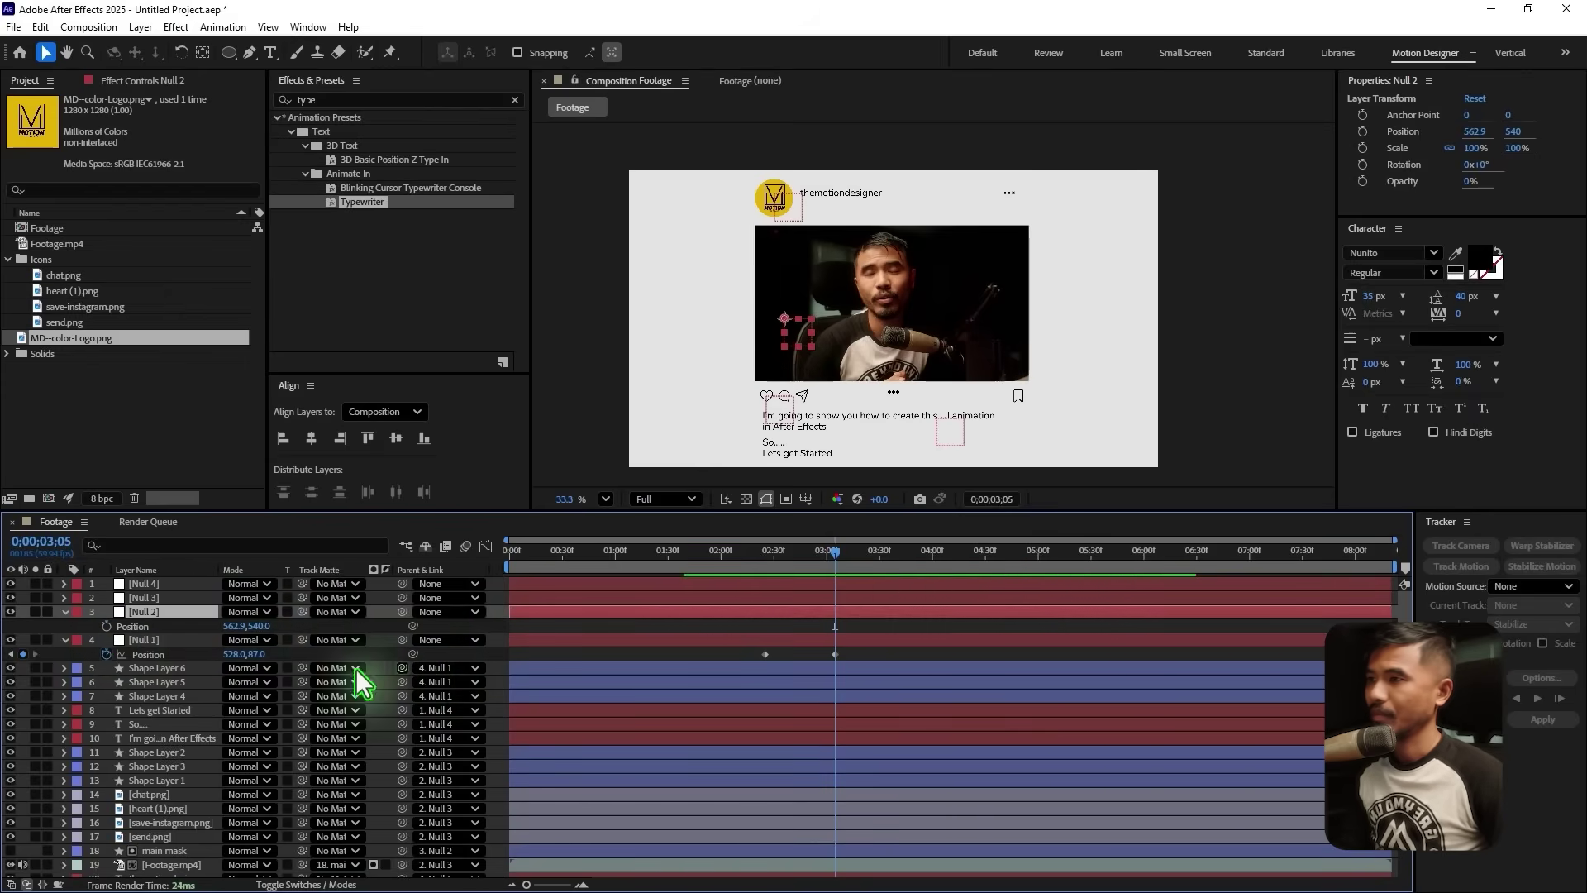
Try moving Null 3 to 497.6, 879.1 to test which layers follow it
click(65, 612)
click(141, 597)
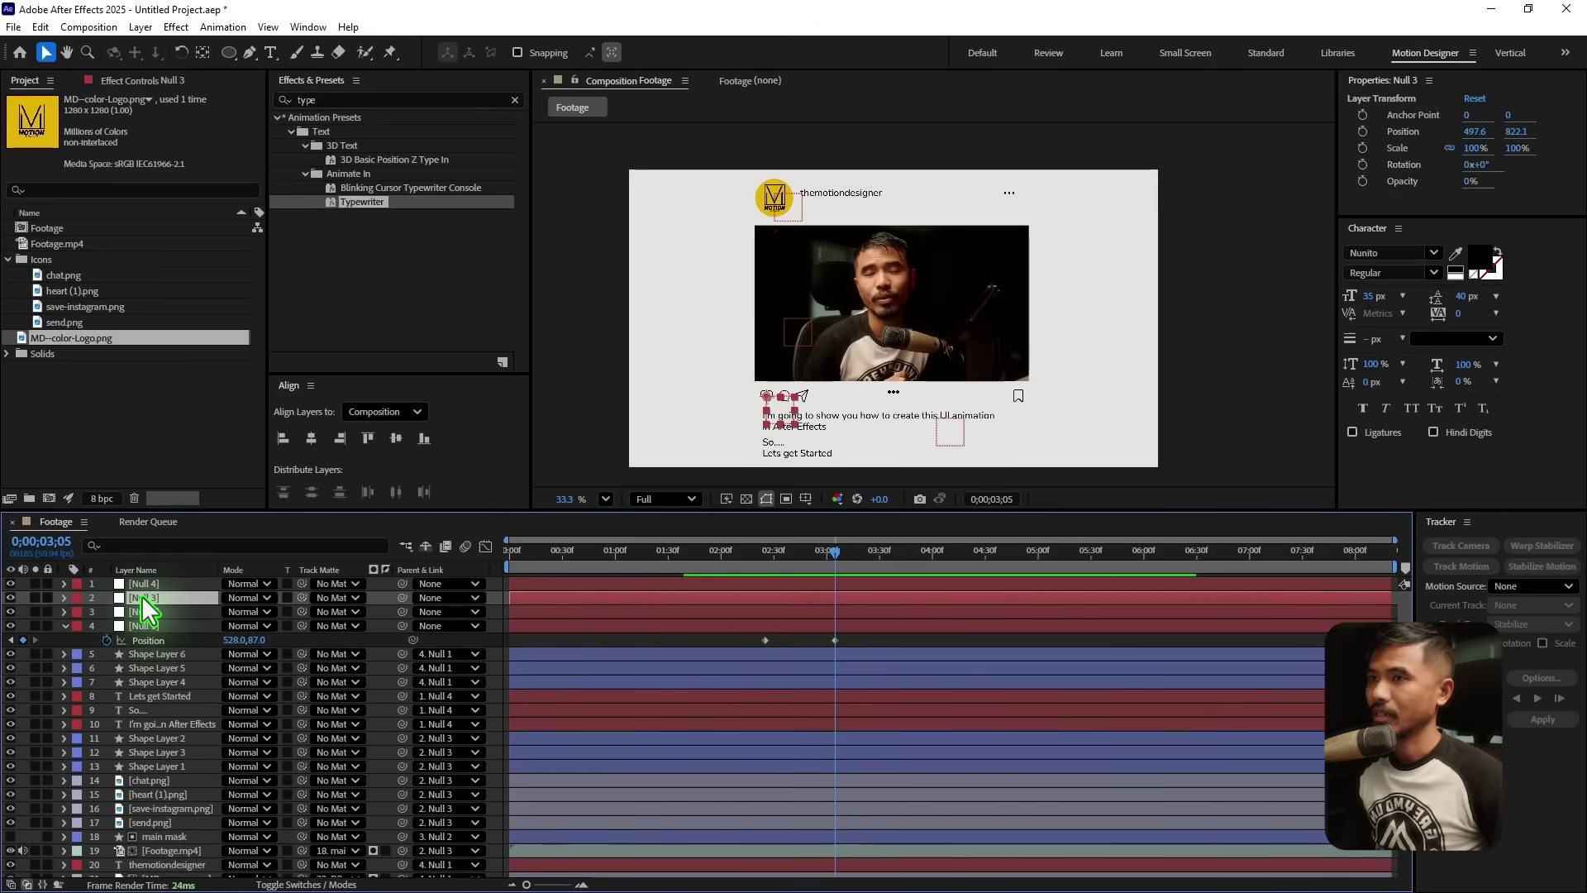
key(p)
drag(252, 612, 378, 635)
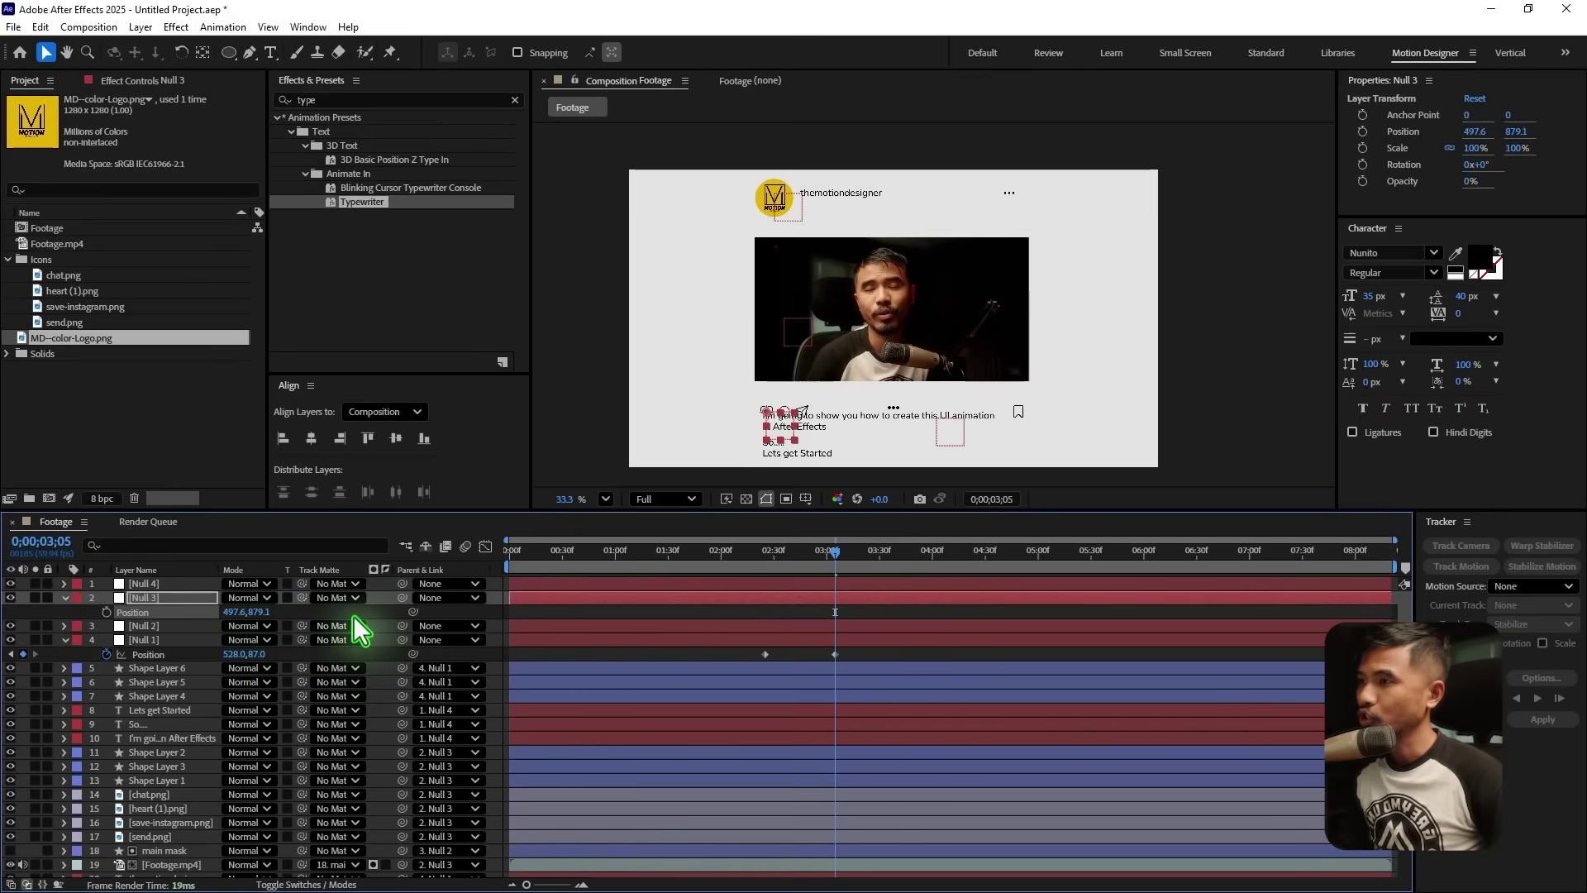
key(ctrl+z)
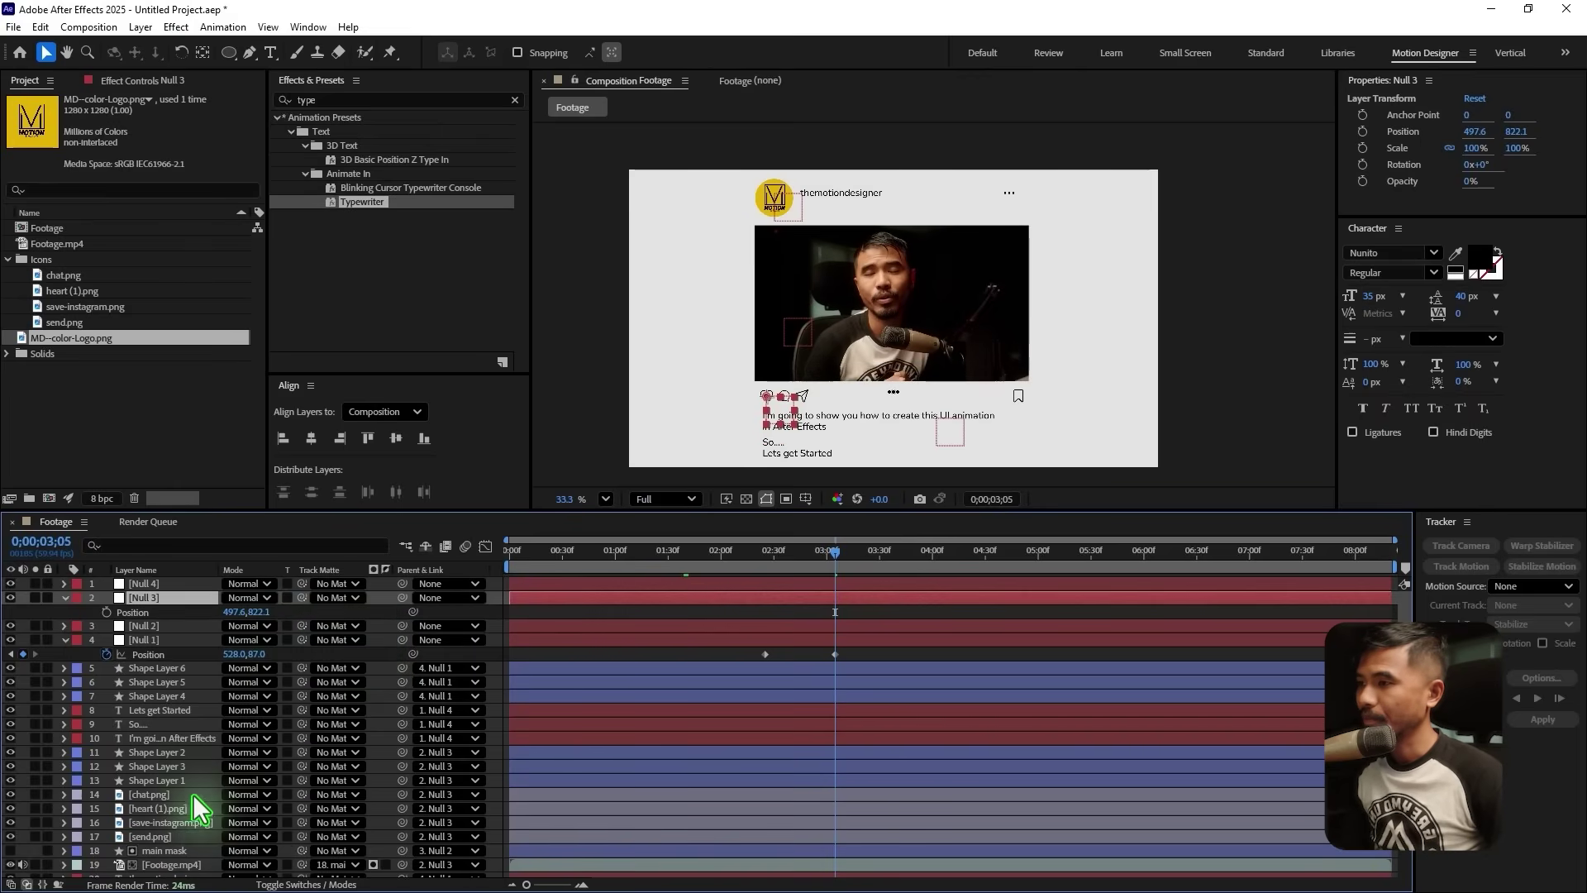
Parent the Footage.mp4 layer to Null 2 and test the change with a trial vertical move of Null 3
click(178, 866)
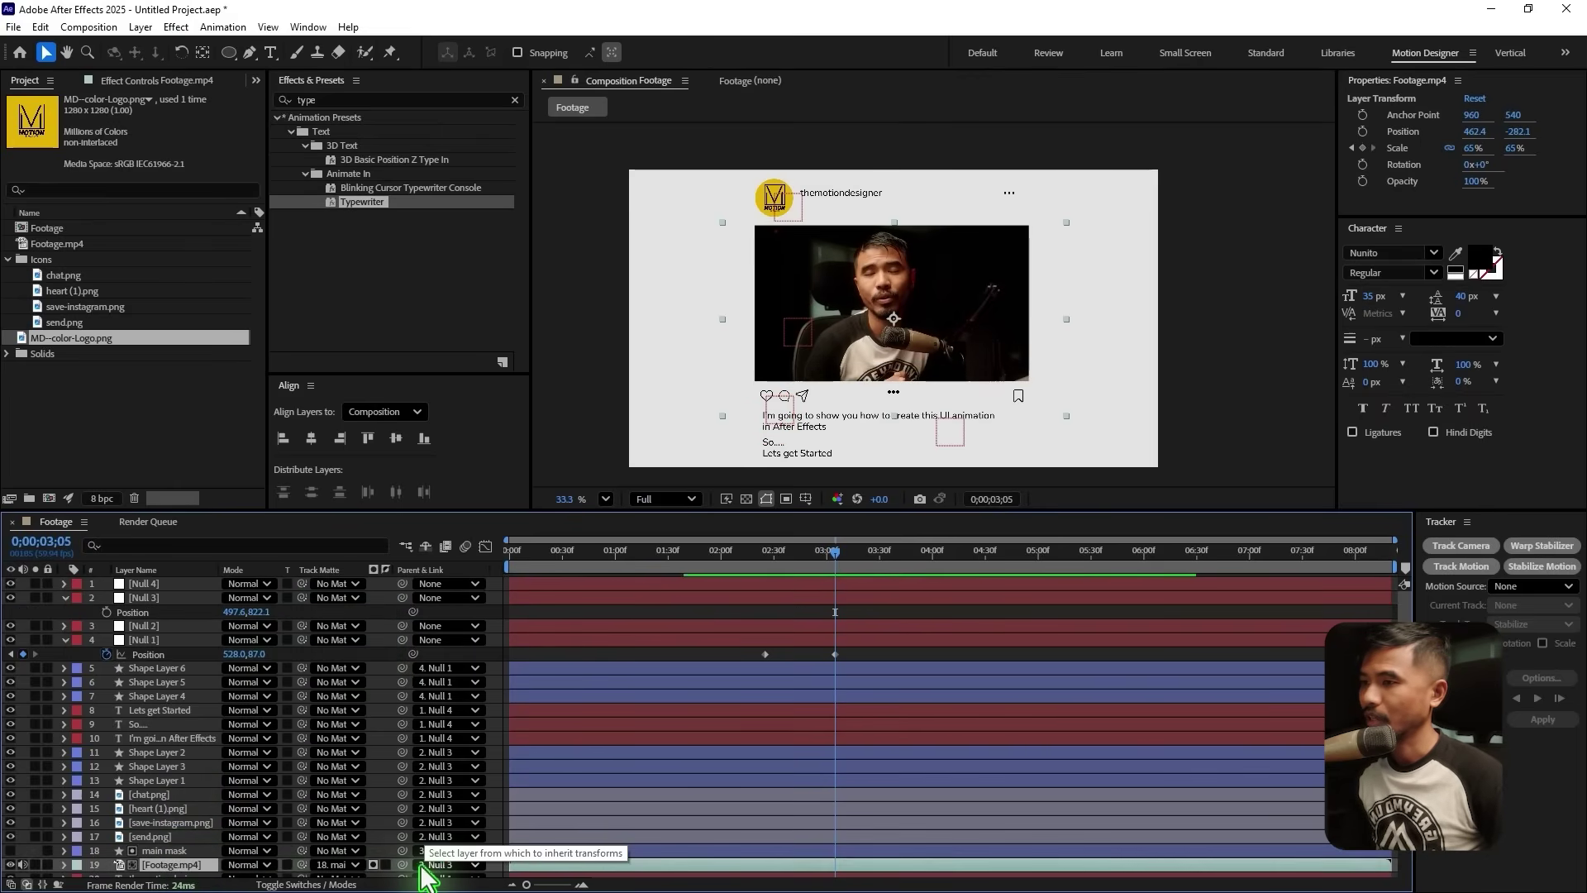
drag(403, 865, 314, 628)
click(175, 602)
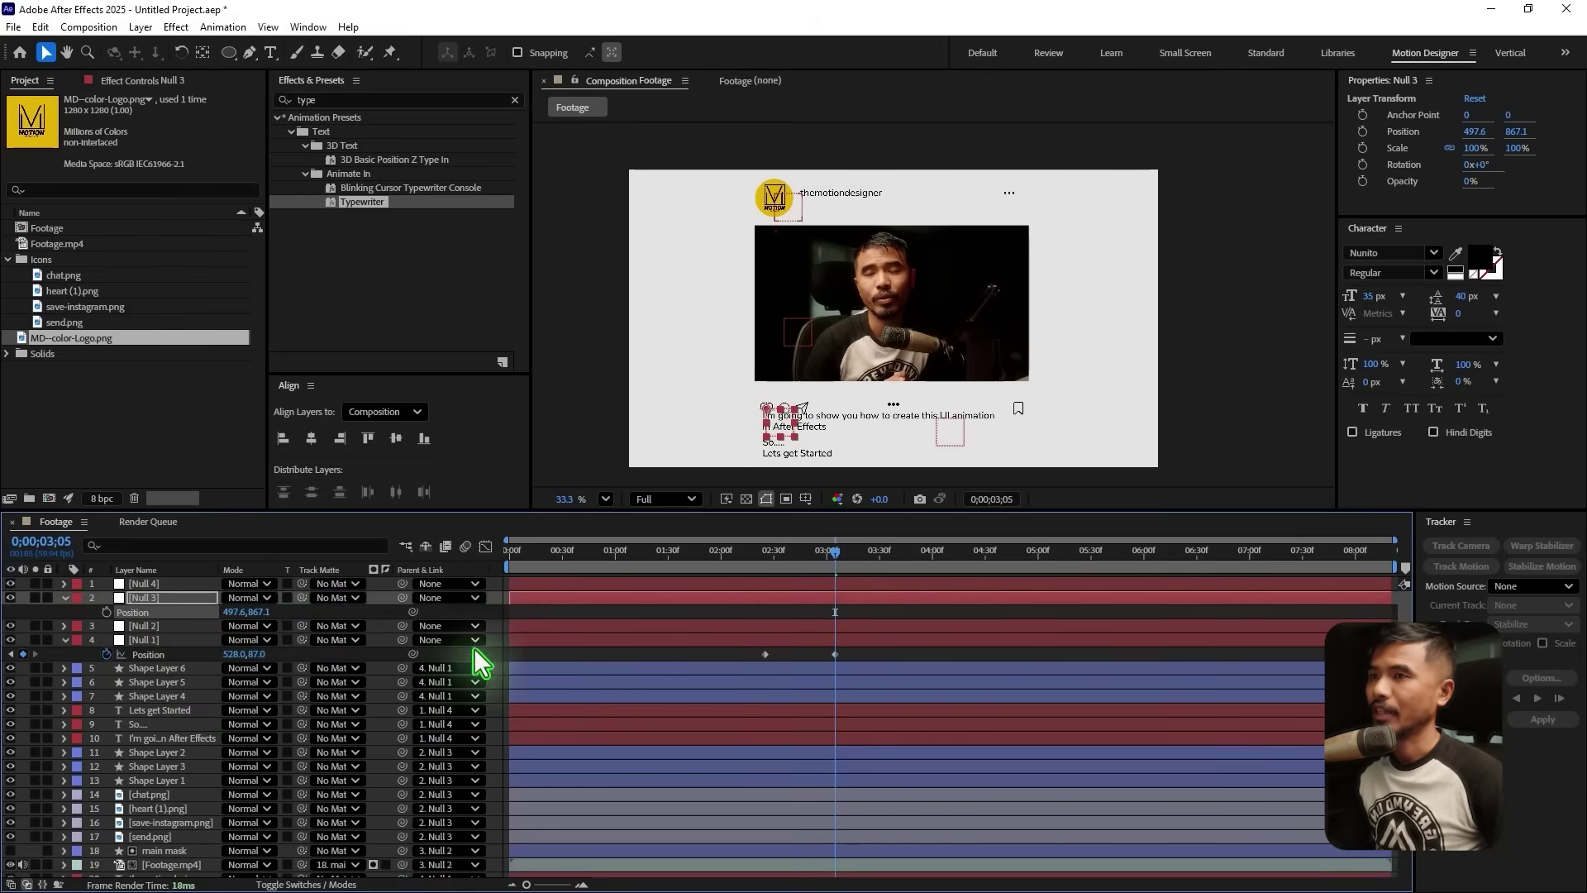
key(ctrl+z)
Keyframe Null 3's Position at 0;00;03;05, keeping 497.6, 822.1, and set it to 497.6, 1183.1 at 0;00;02;25
click(106, 612)
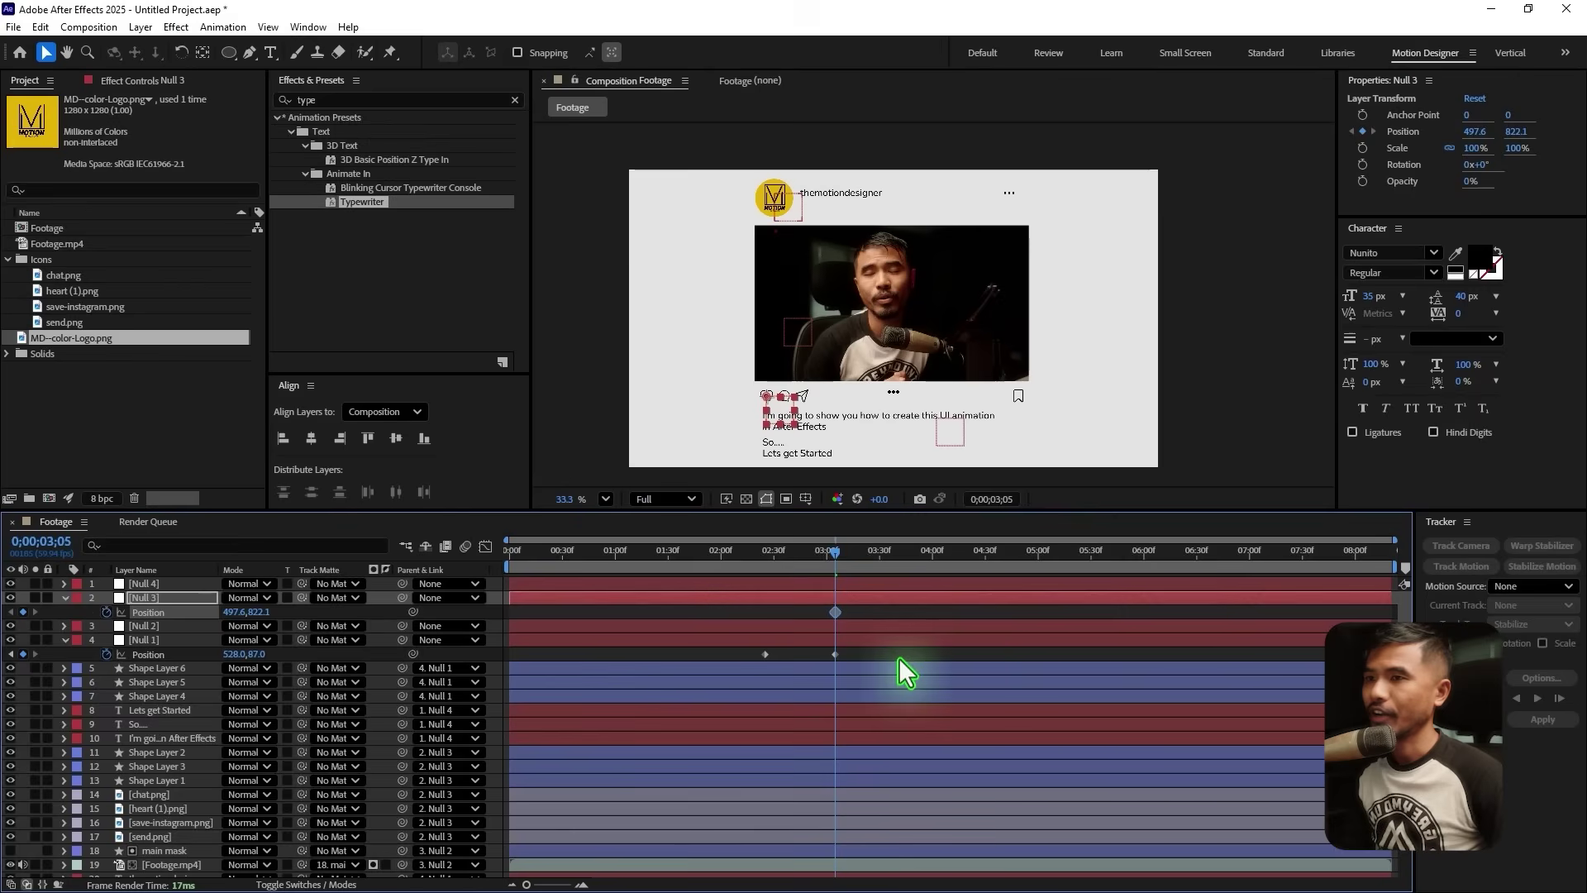
drag(827, 552, 767, 577)
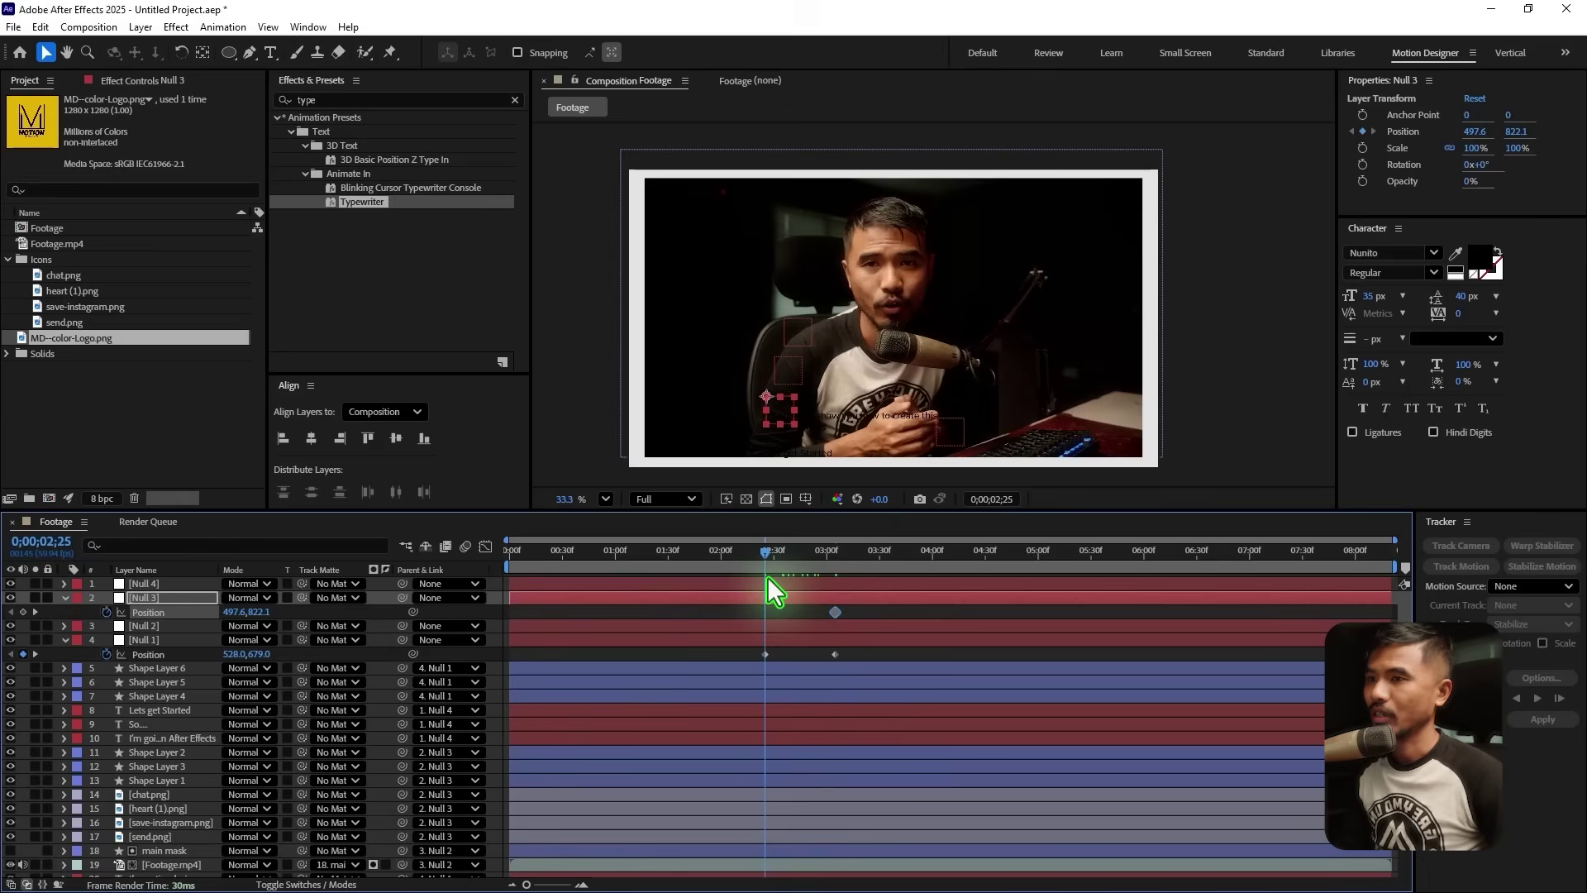
click(767, 654)
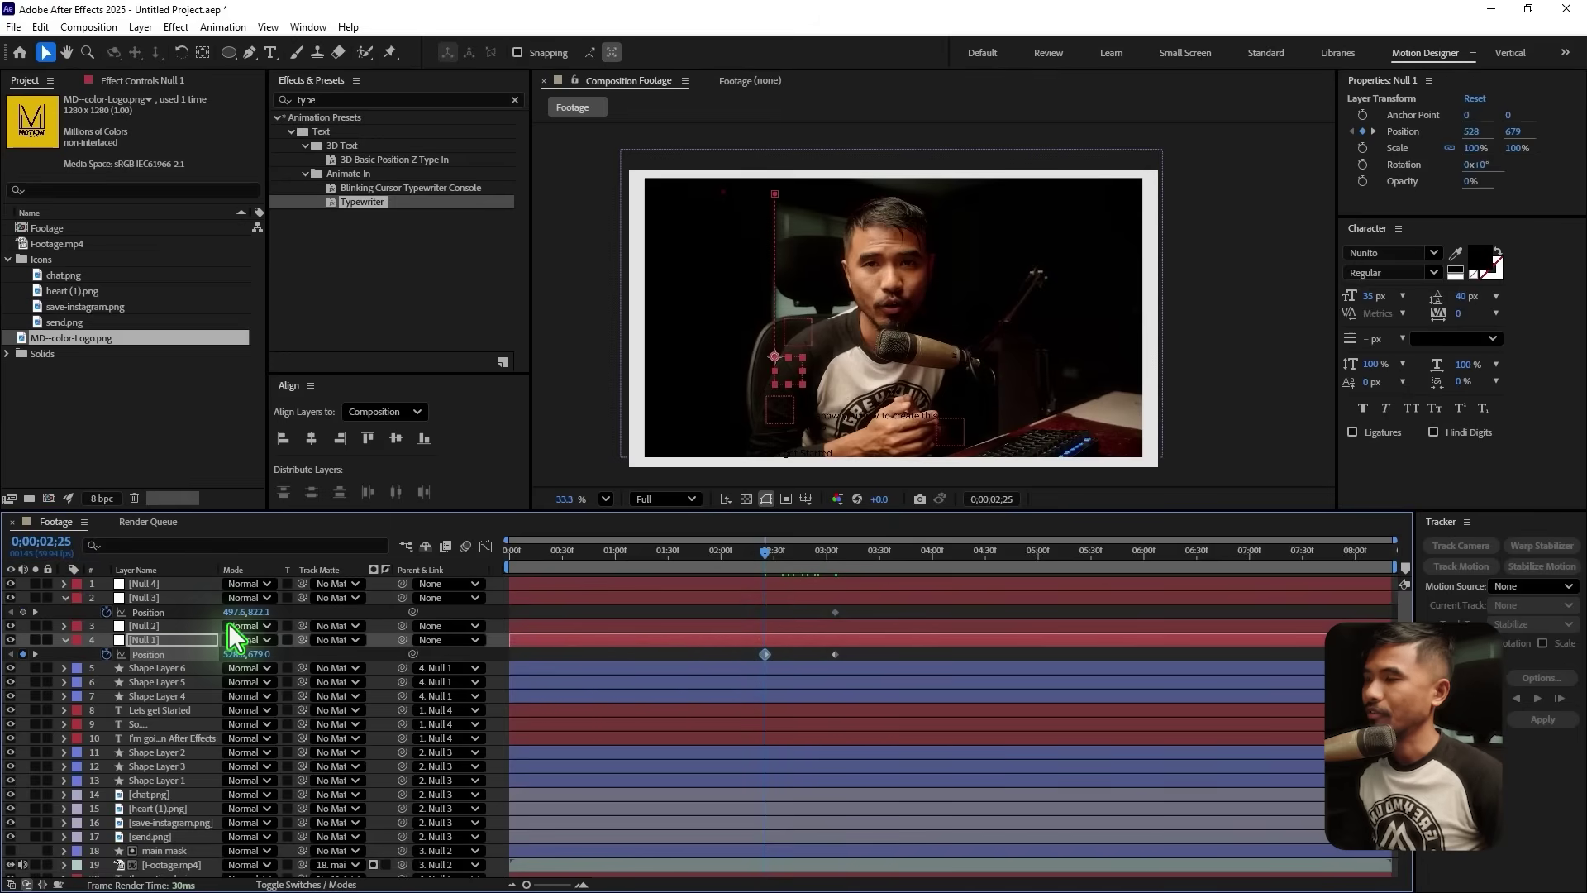
drag(270, 621, 535, 639)
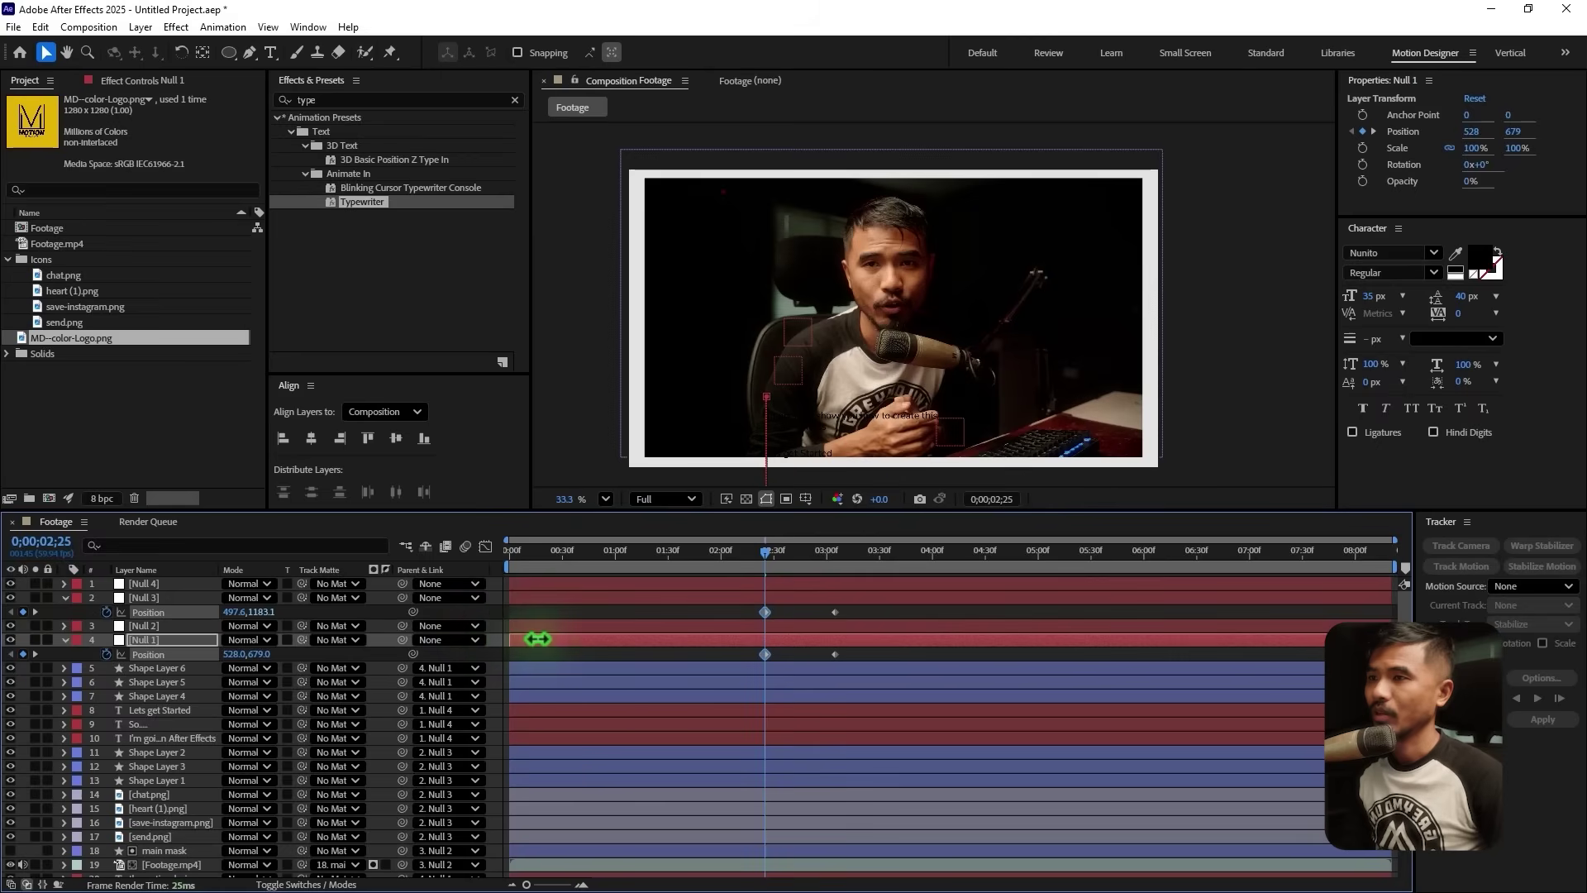
Keyframe Null 4's Position at 0;00;03;05, set it to 1115.6, 1180.2 at 0;00;02;25, and preview the animation
click(169, 586)
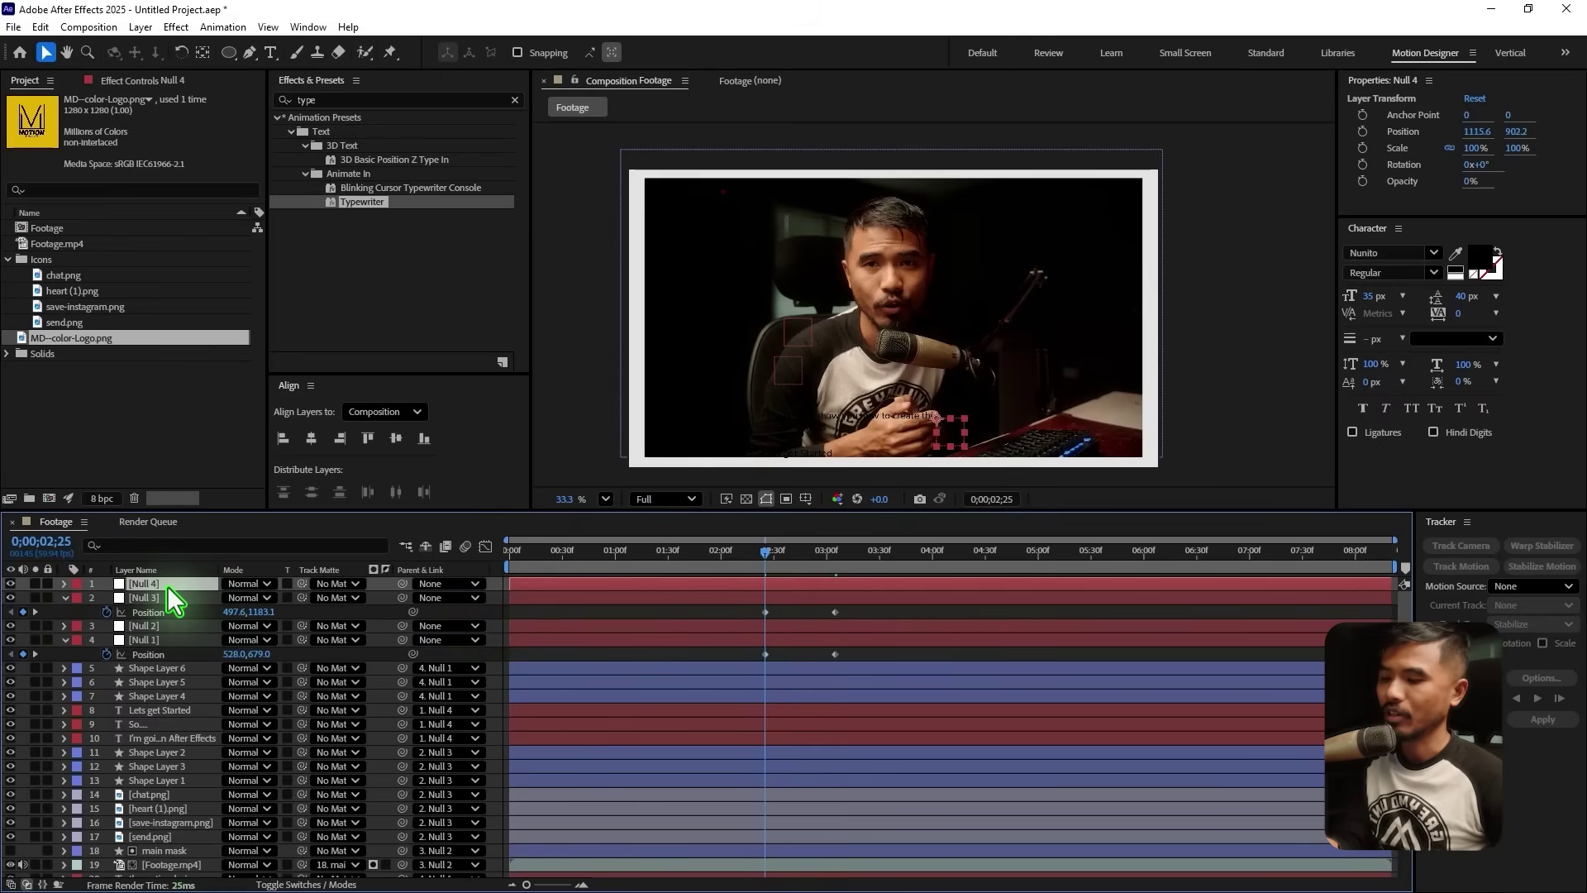
key(p)
drag(771, 552, 831, 575)
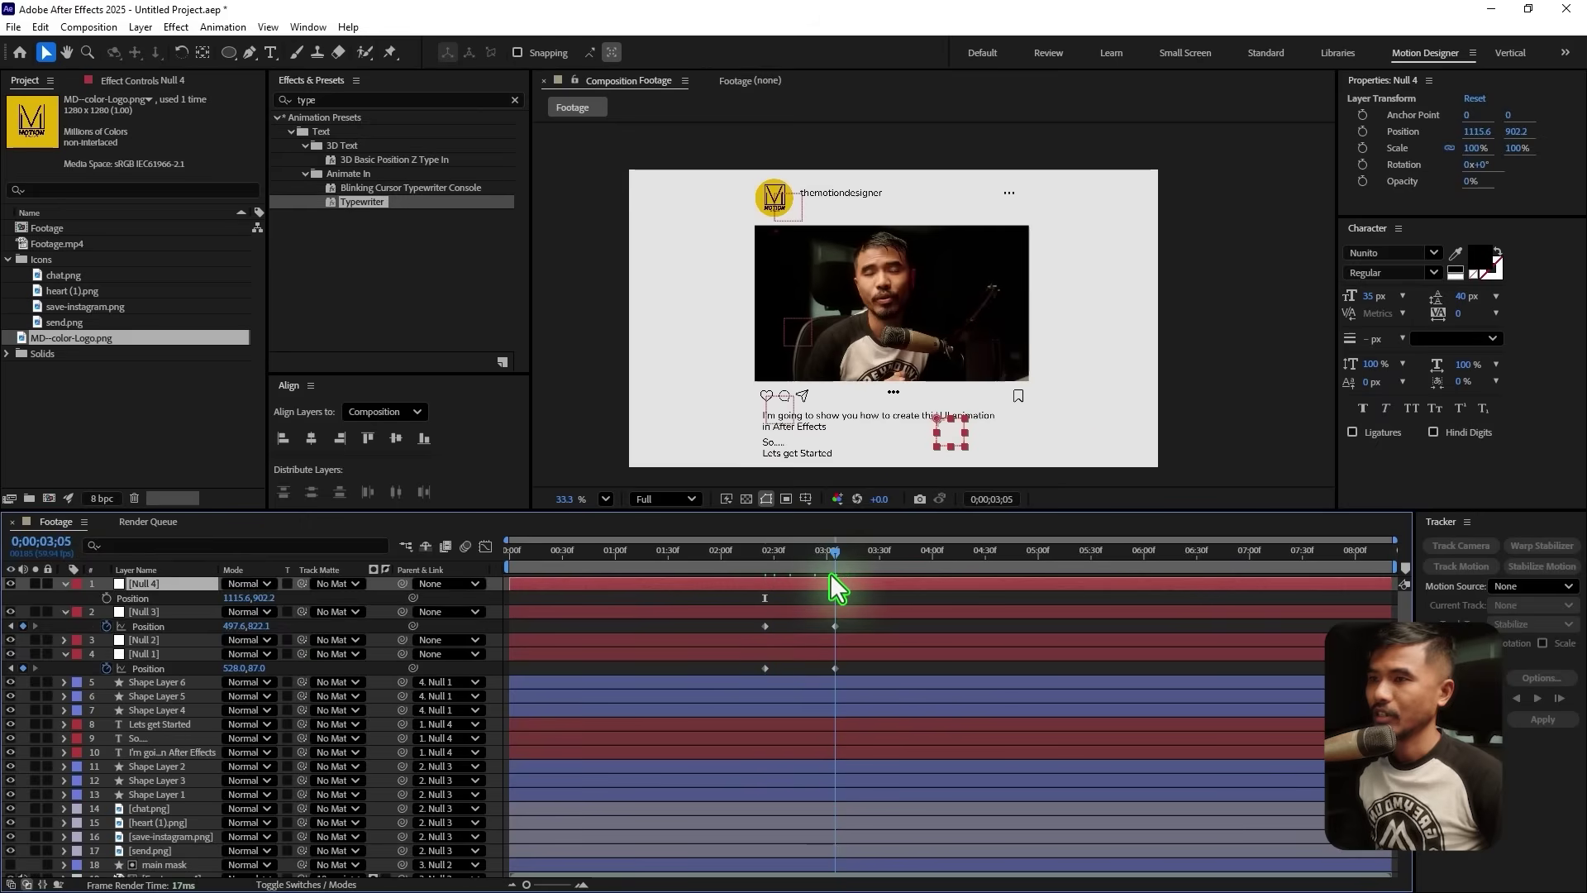
click(107, 597)
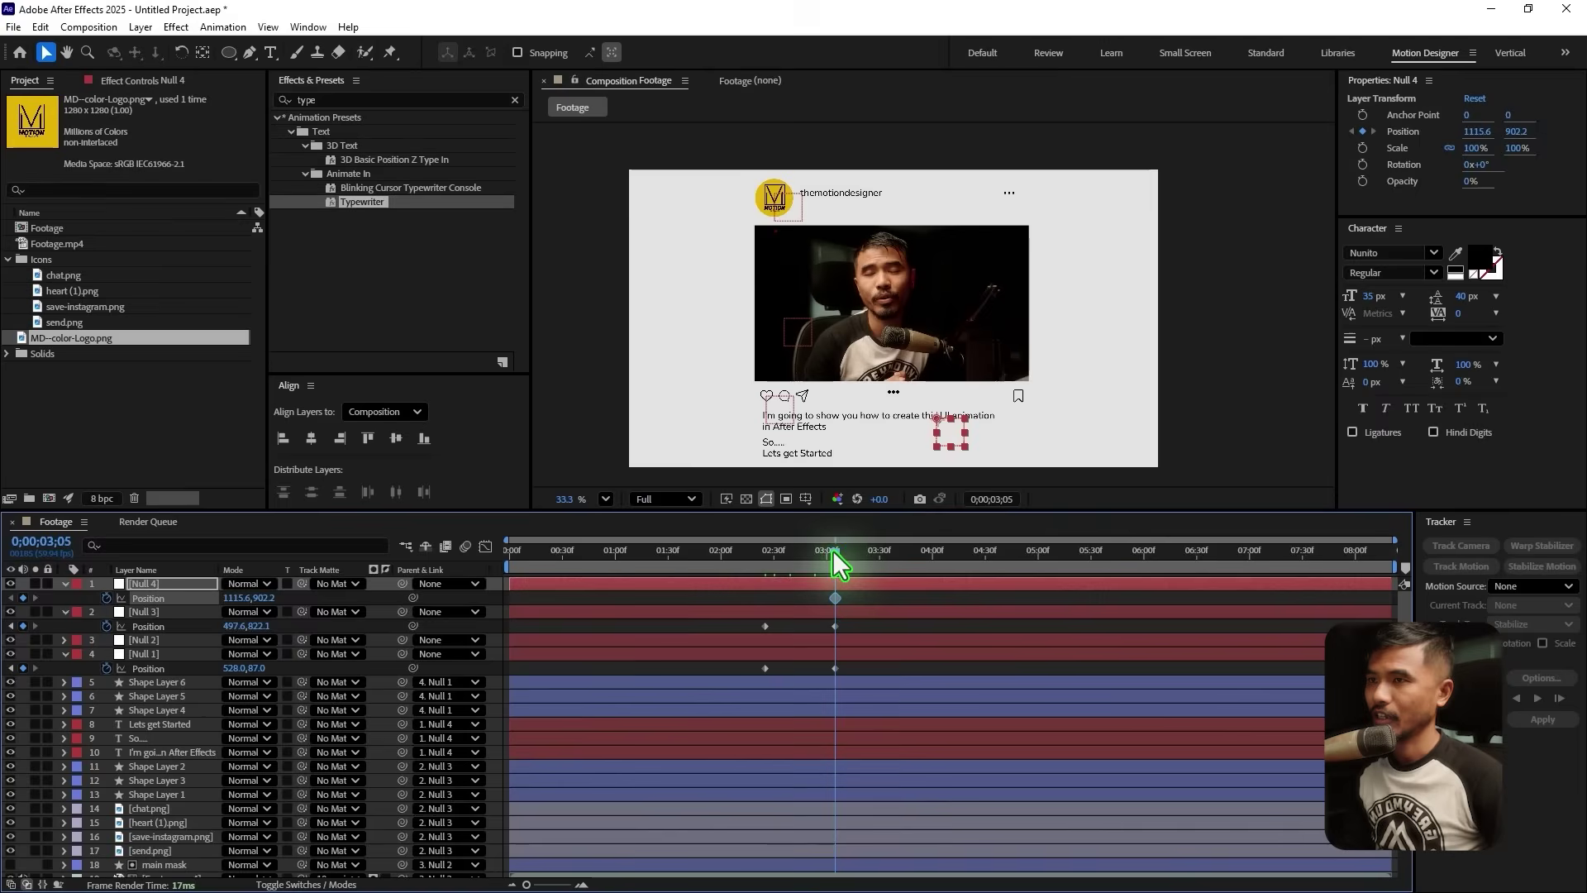
drag(835, 551, 765, 569)
drag(263, 598, 456, 631)
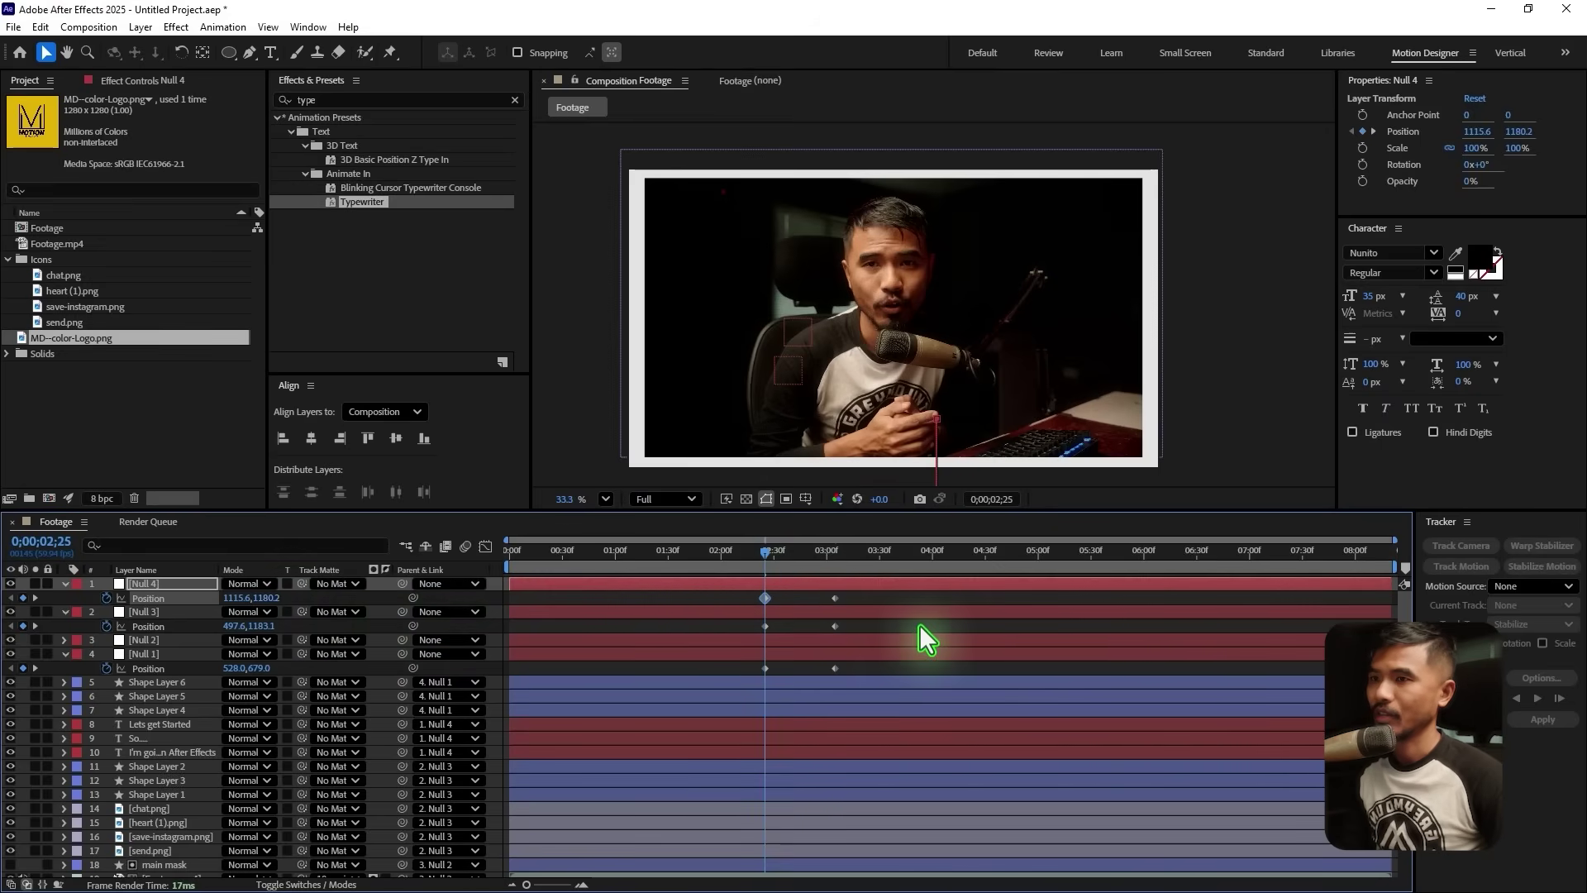
key(space)
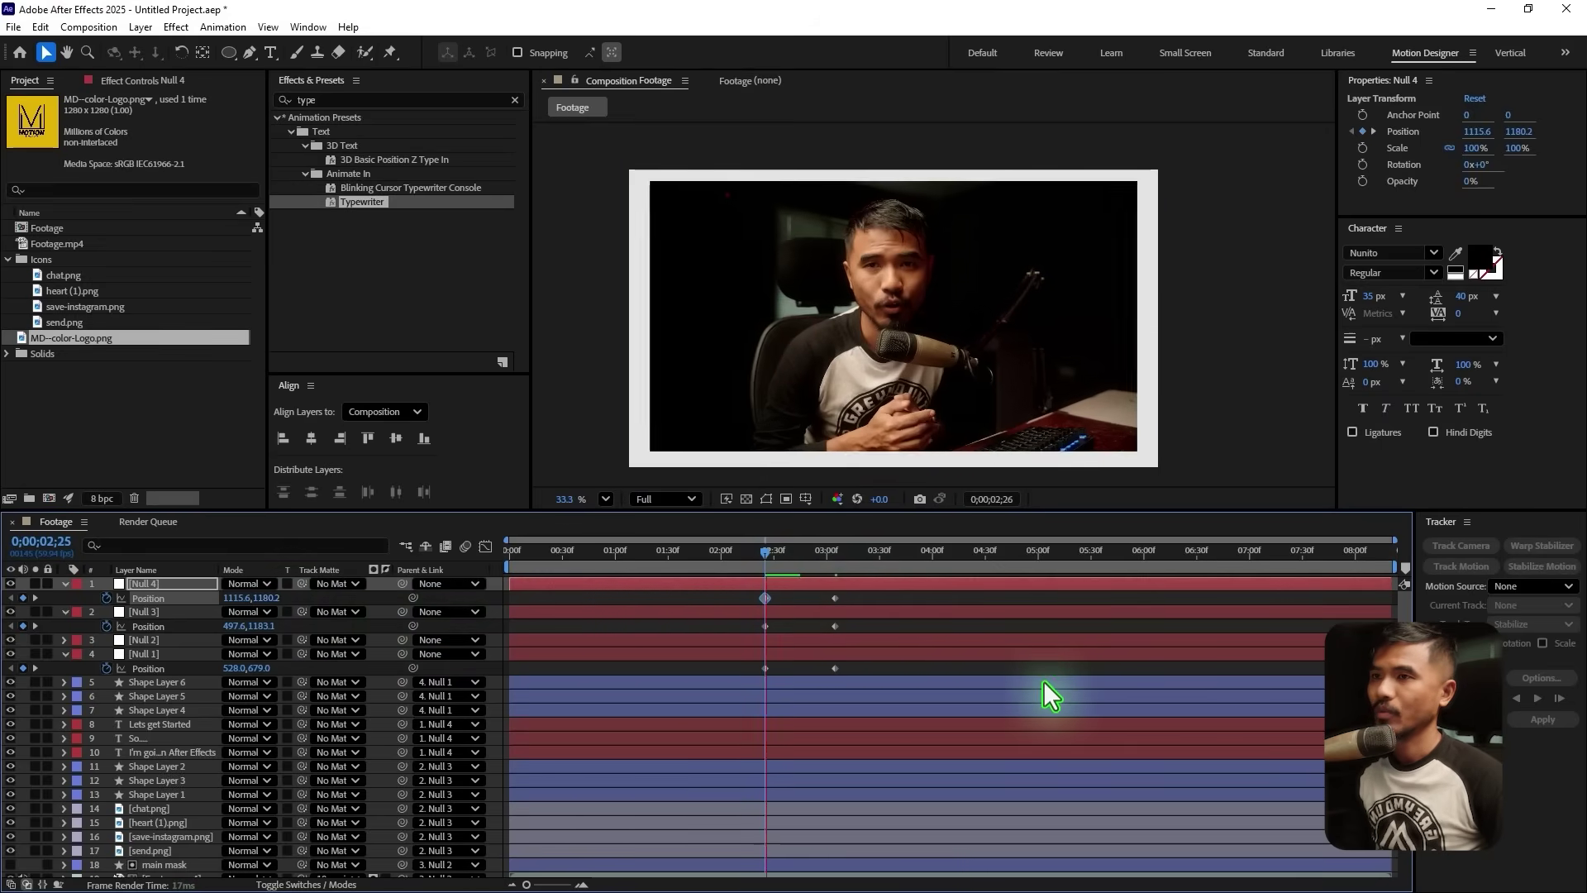
Trim the start of all four null layers, Null 1 through Null 4, to 0;00;02;25
drag(805, 577, 764, 589)
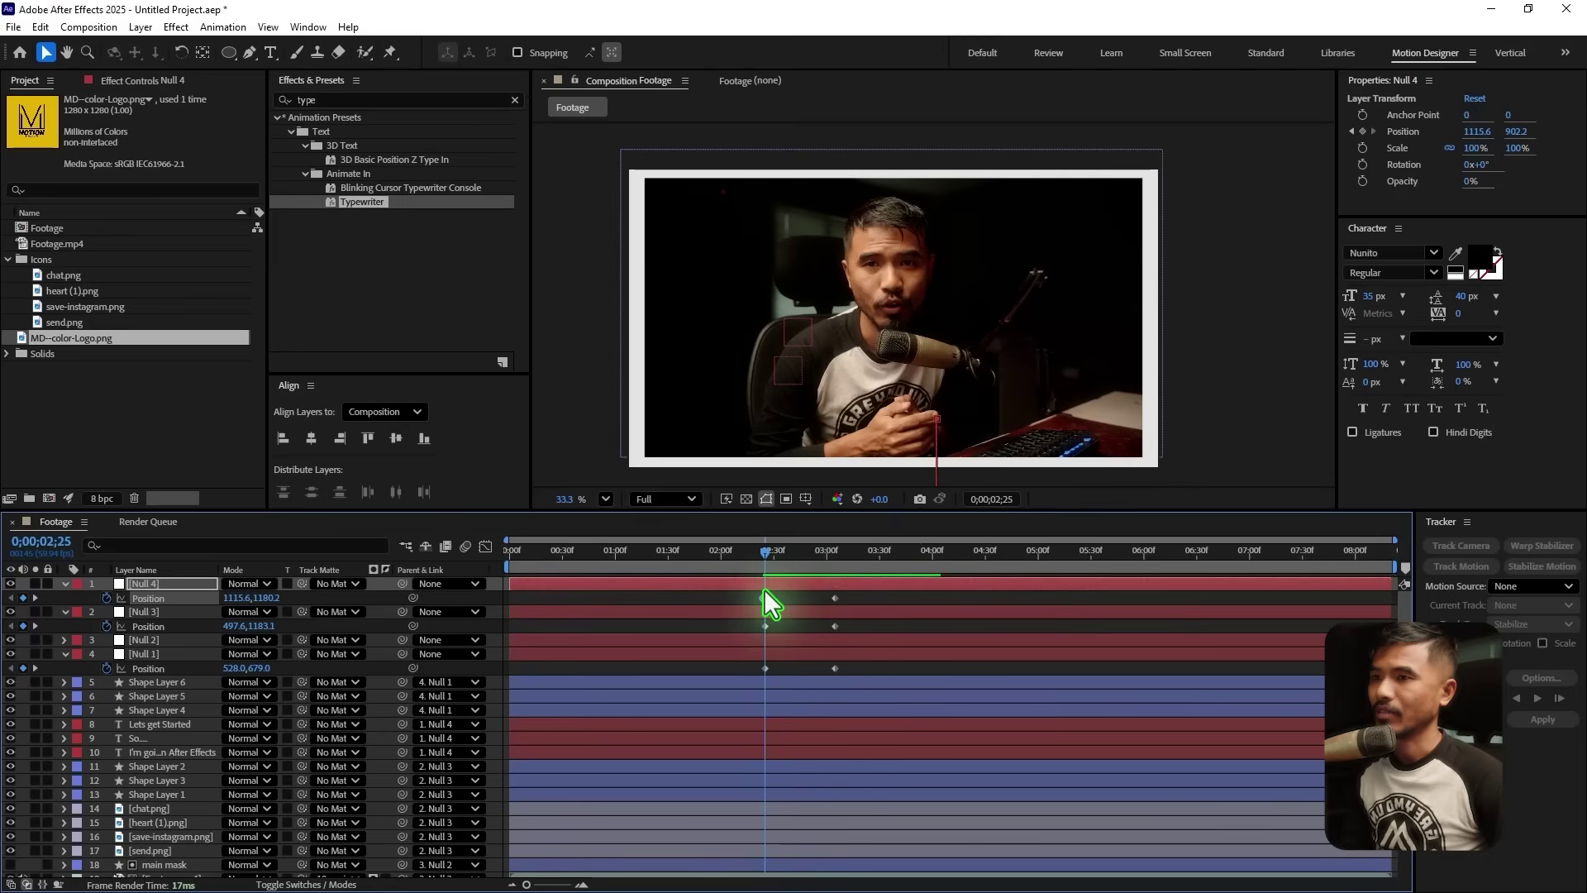
click(774, 655)
shift+click(165, 584)
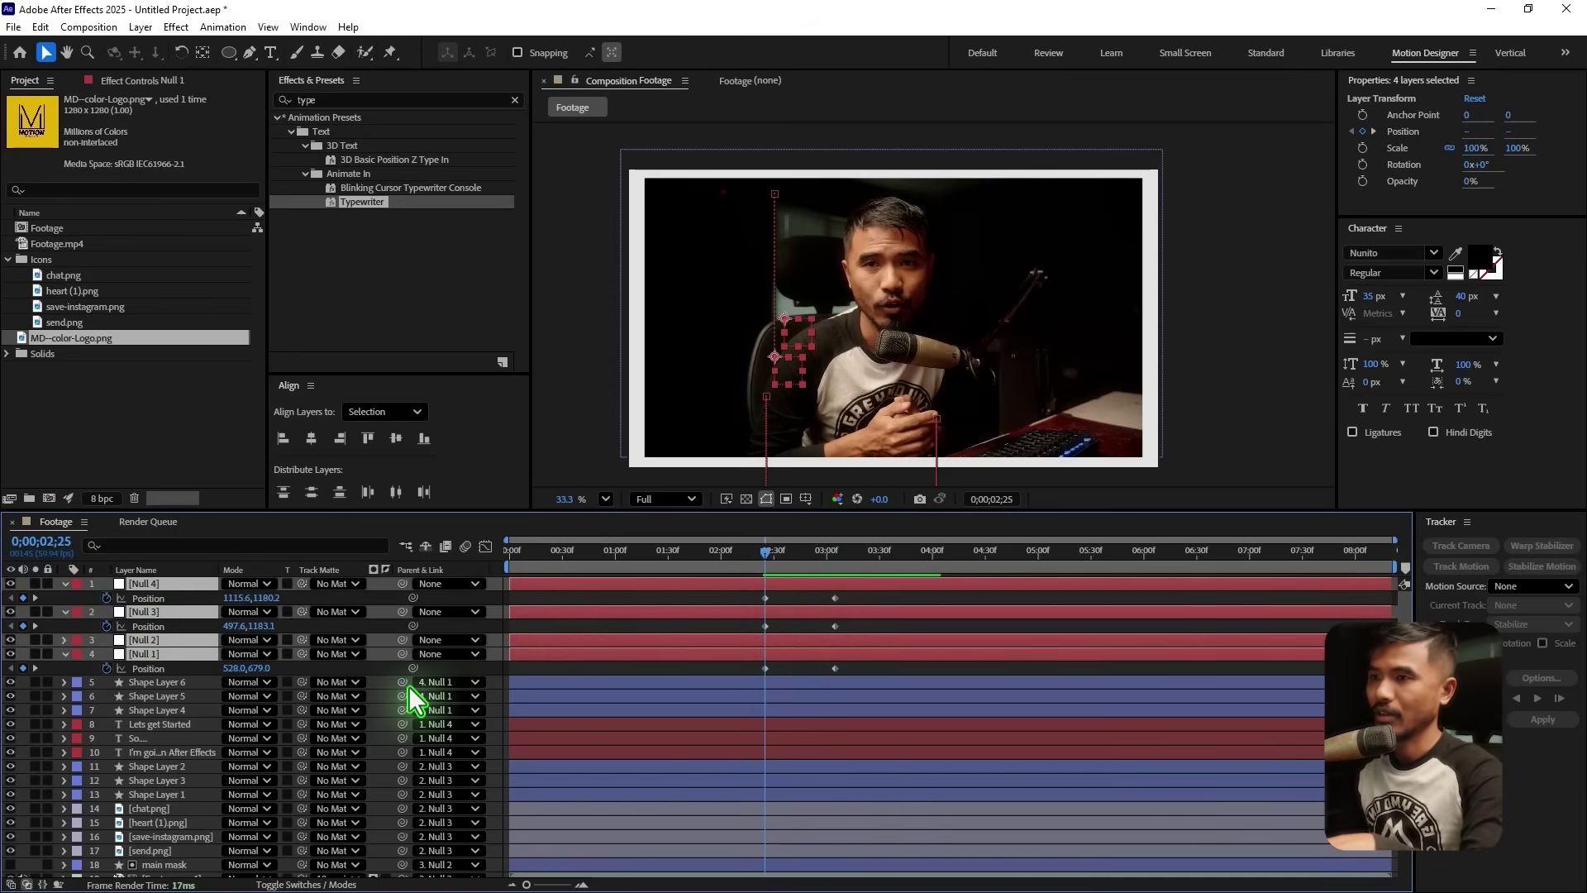
key(alt+bracketleft)
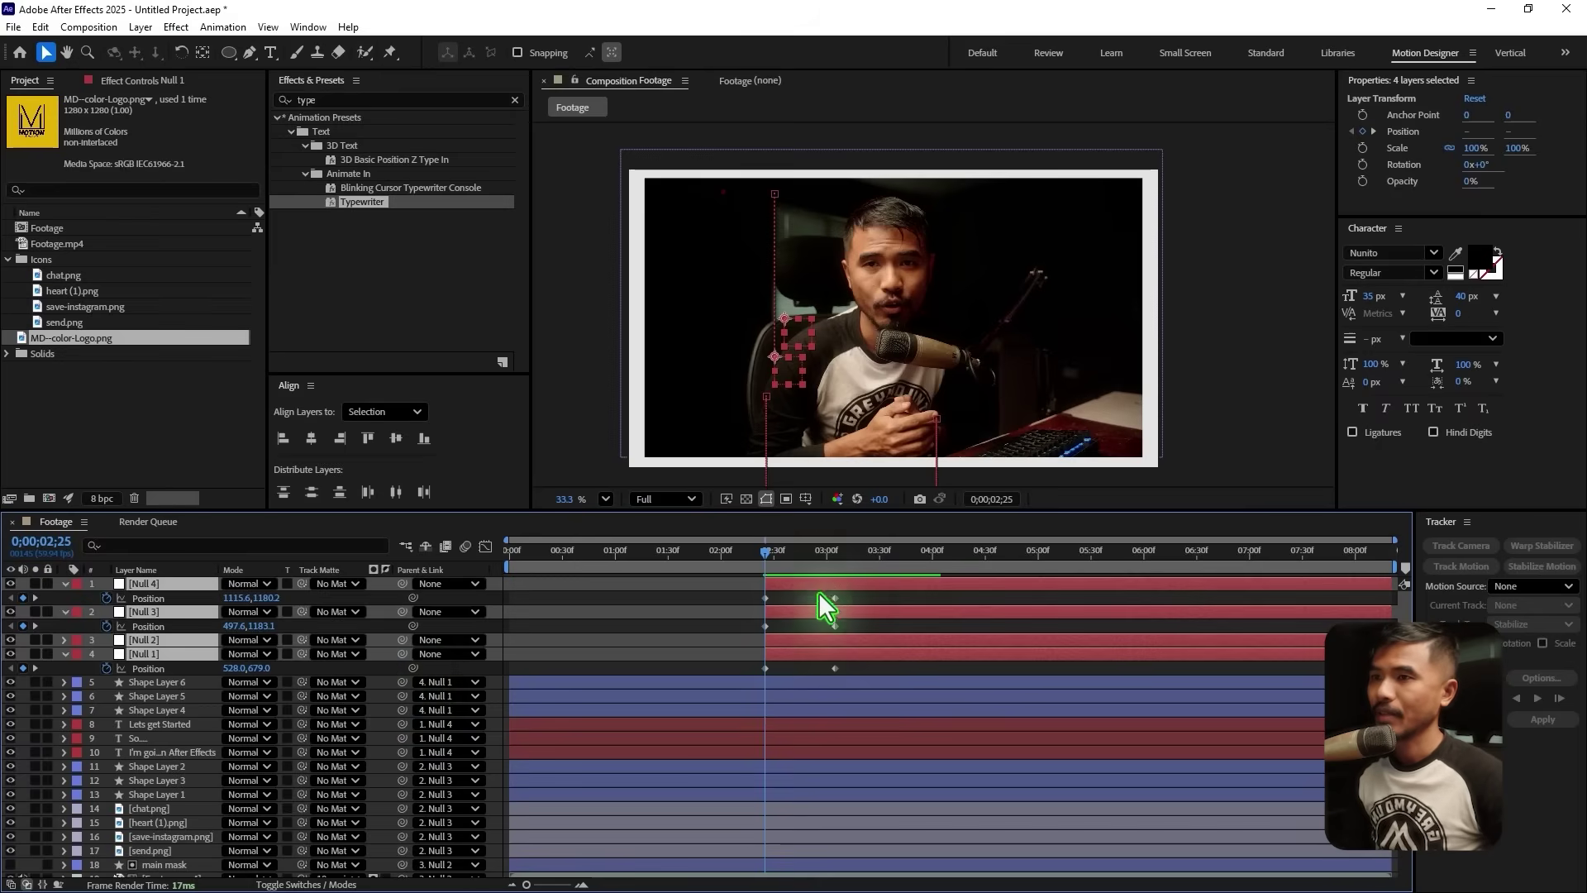
click(63, 584)
key(u)
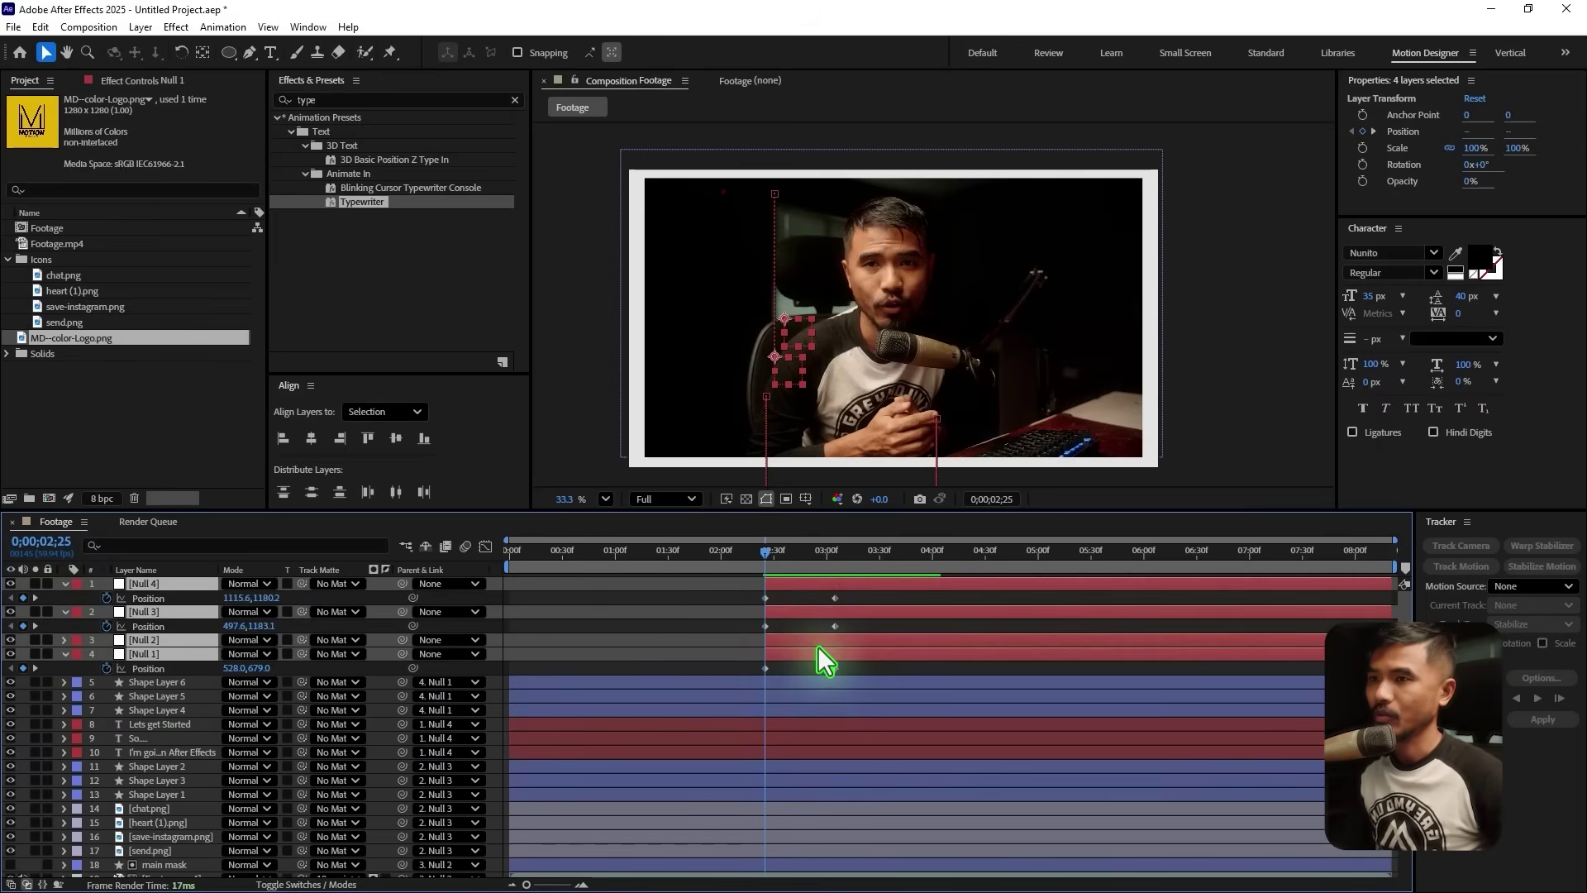
Shift the Null 3 layer with its keyframes later in time so that it starts at 0;00;02;45
click(796, 666)
click(782, 653)
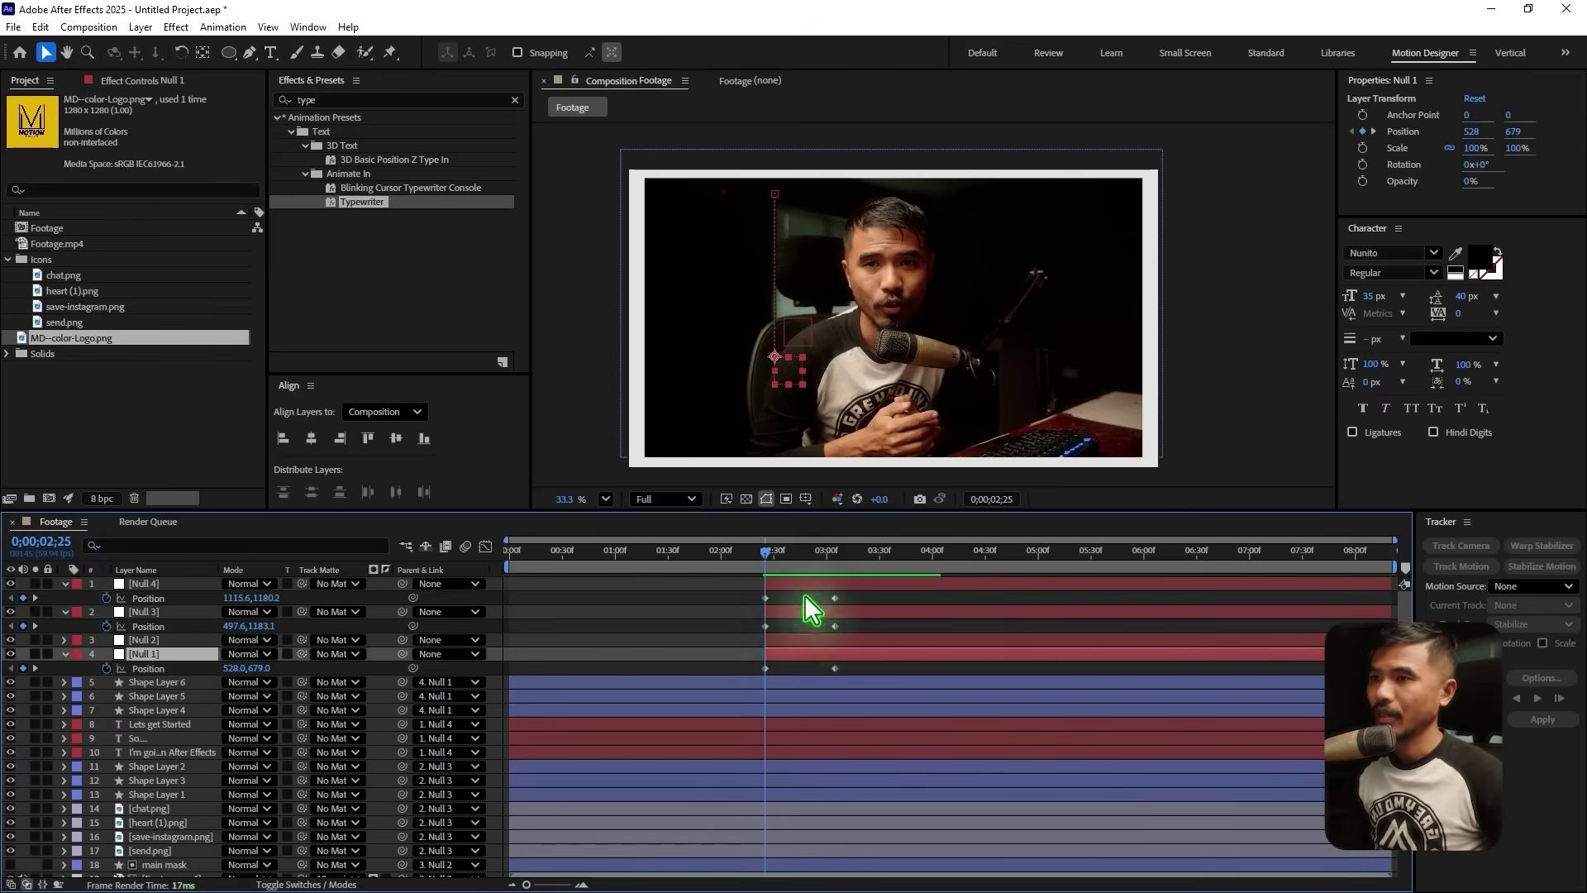
drag(771, 551, 822, 568)
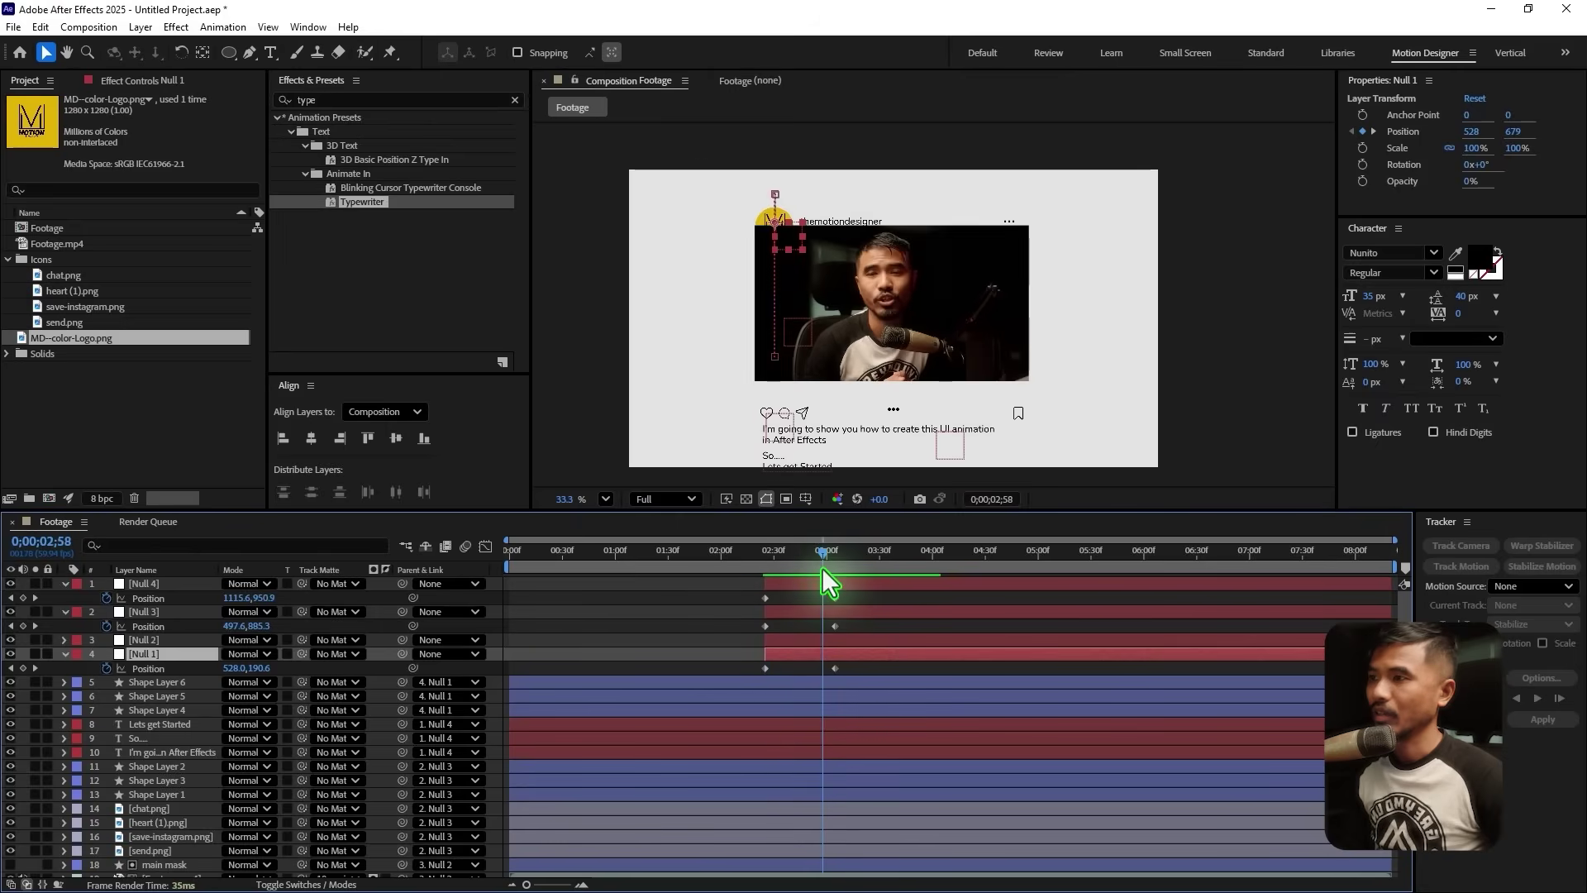
click(786, 611)
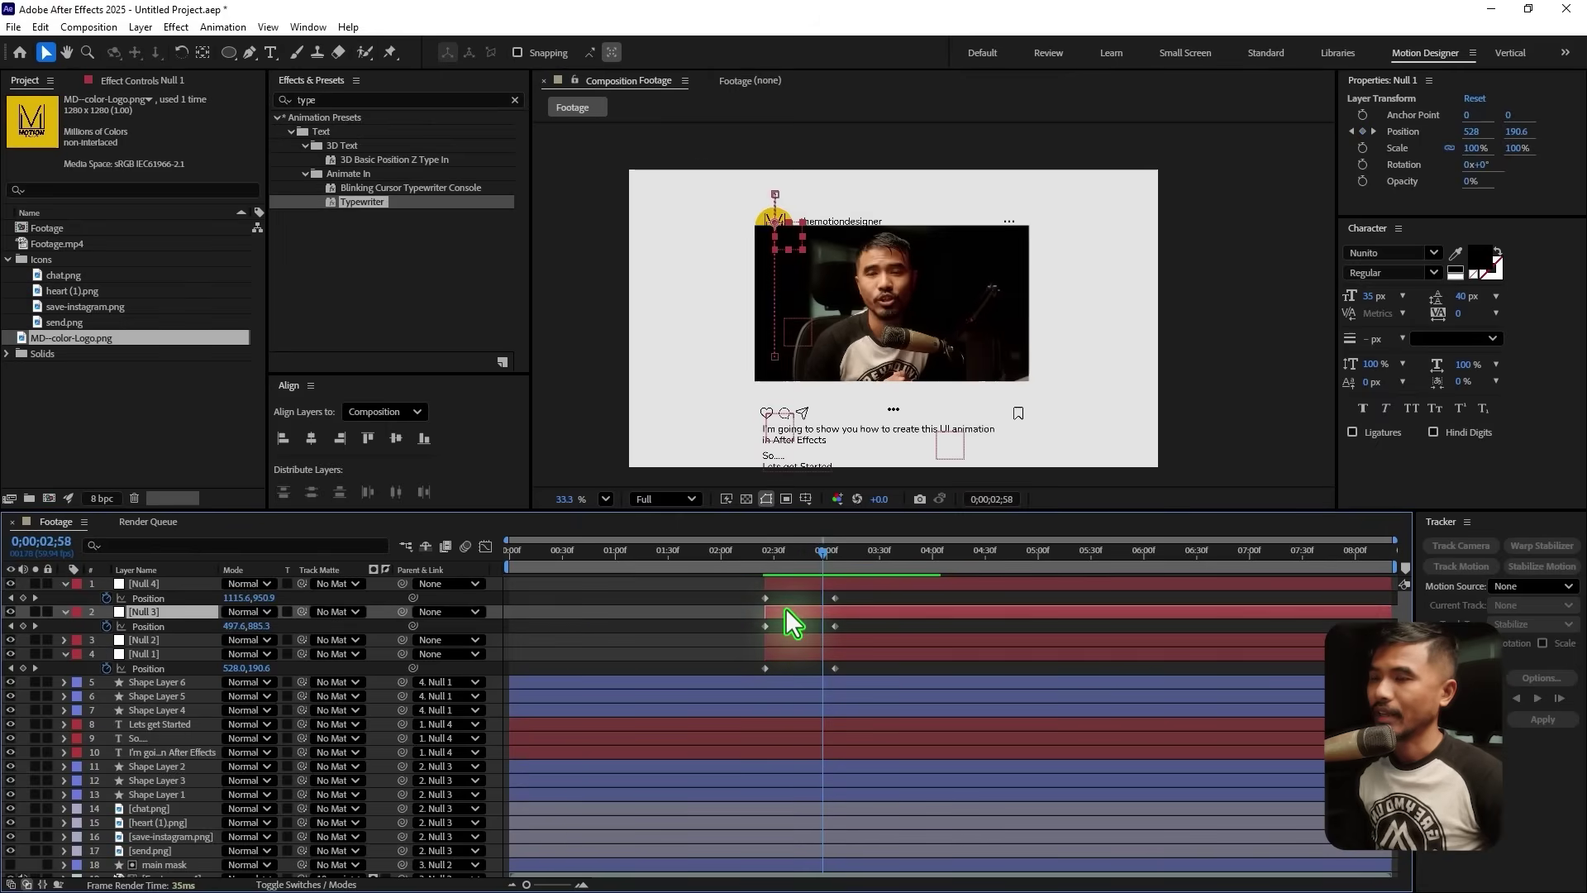
click(766, 553)
mouse_move(769, 558)
mouse_down()
mouse_move(733, 562)
mouse_move(767, 567)
mouse_up()
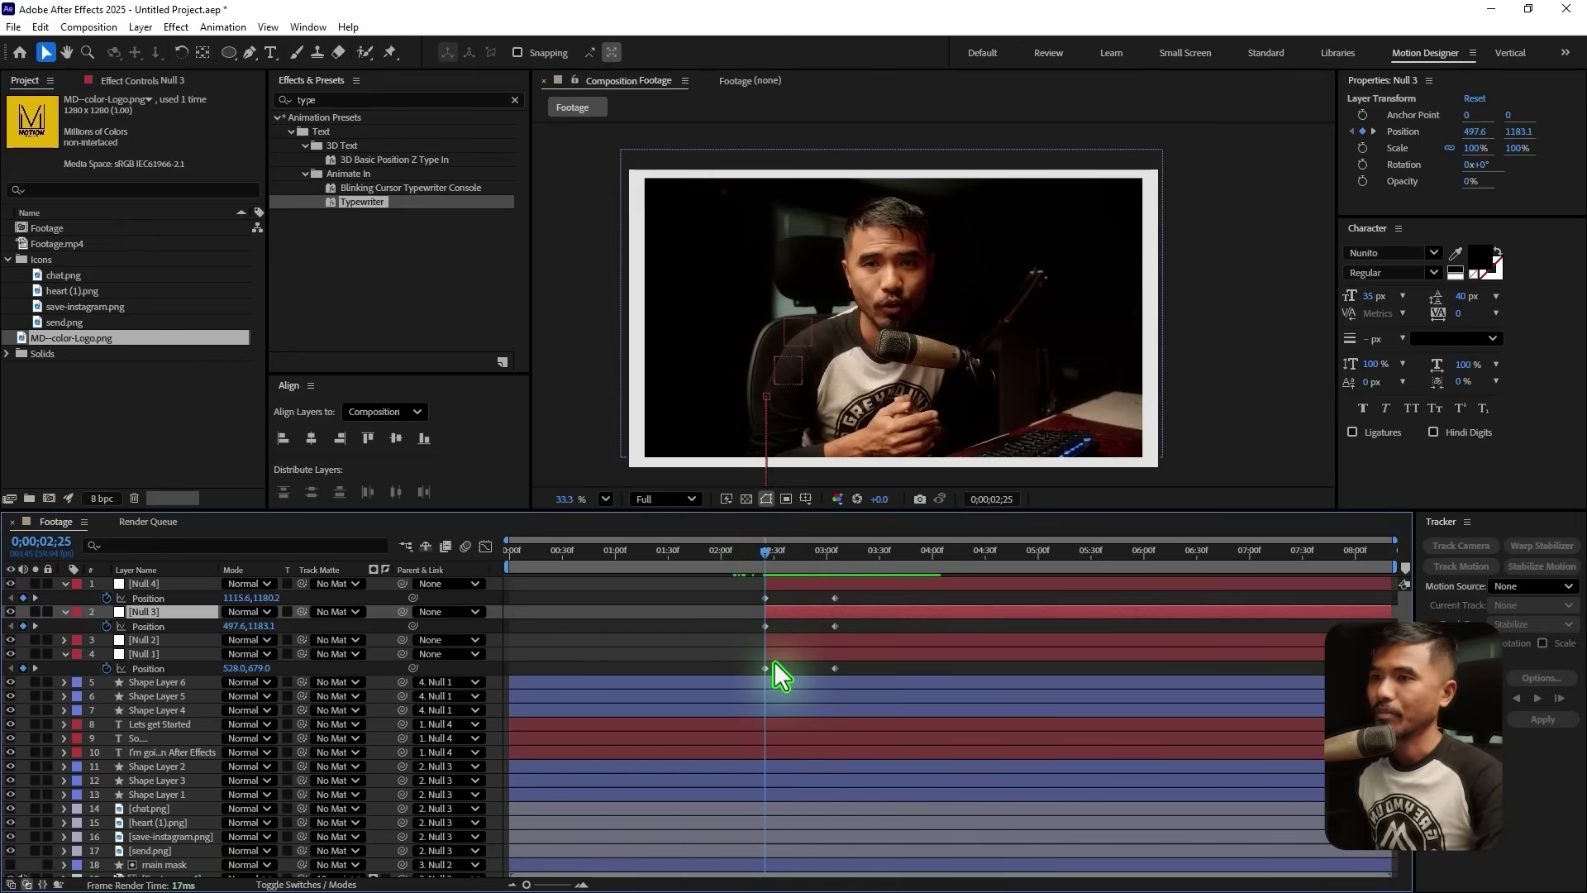
key(space)
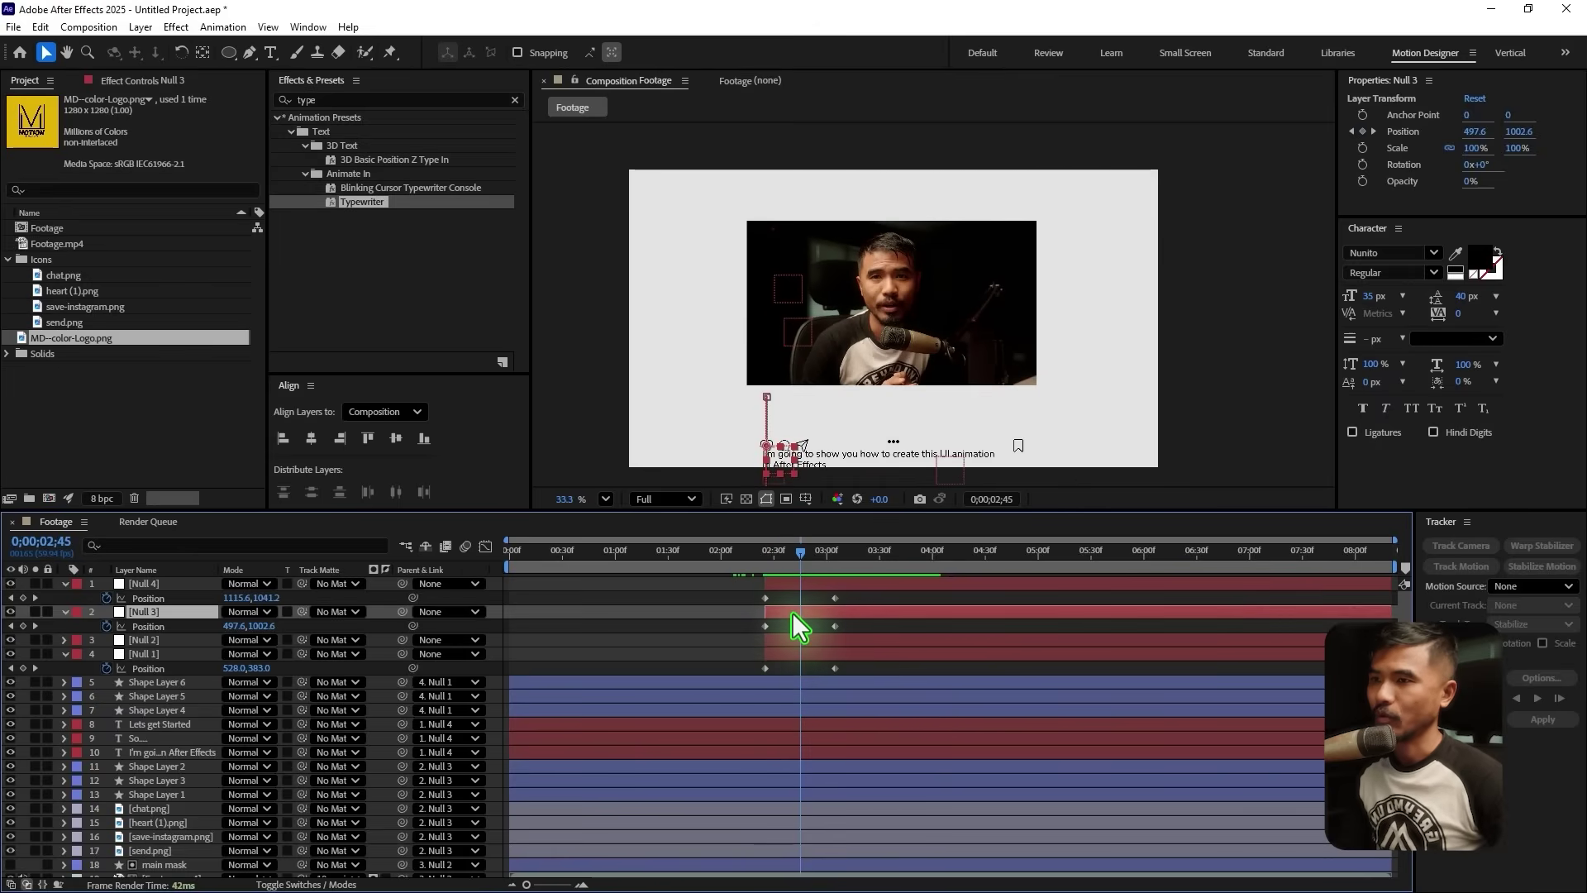
drag(792, 612, 831, 612)
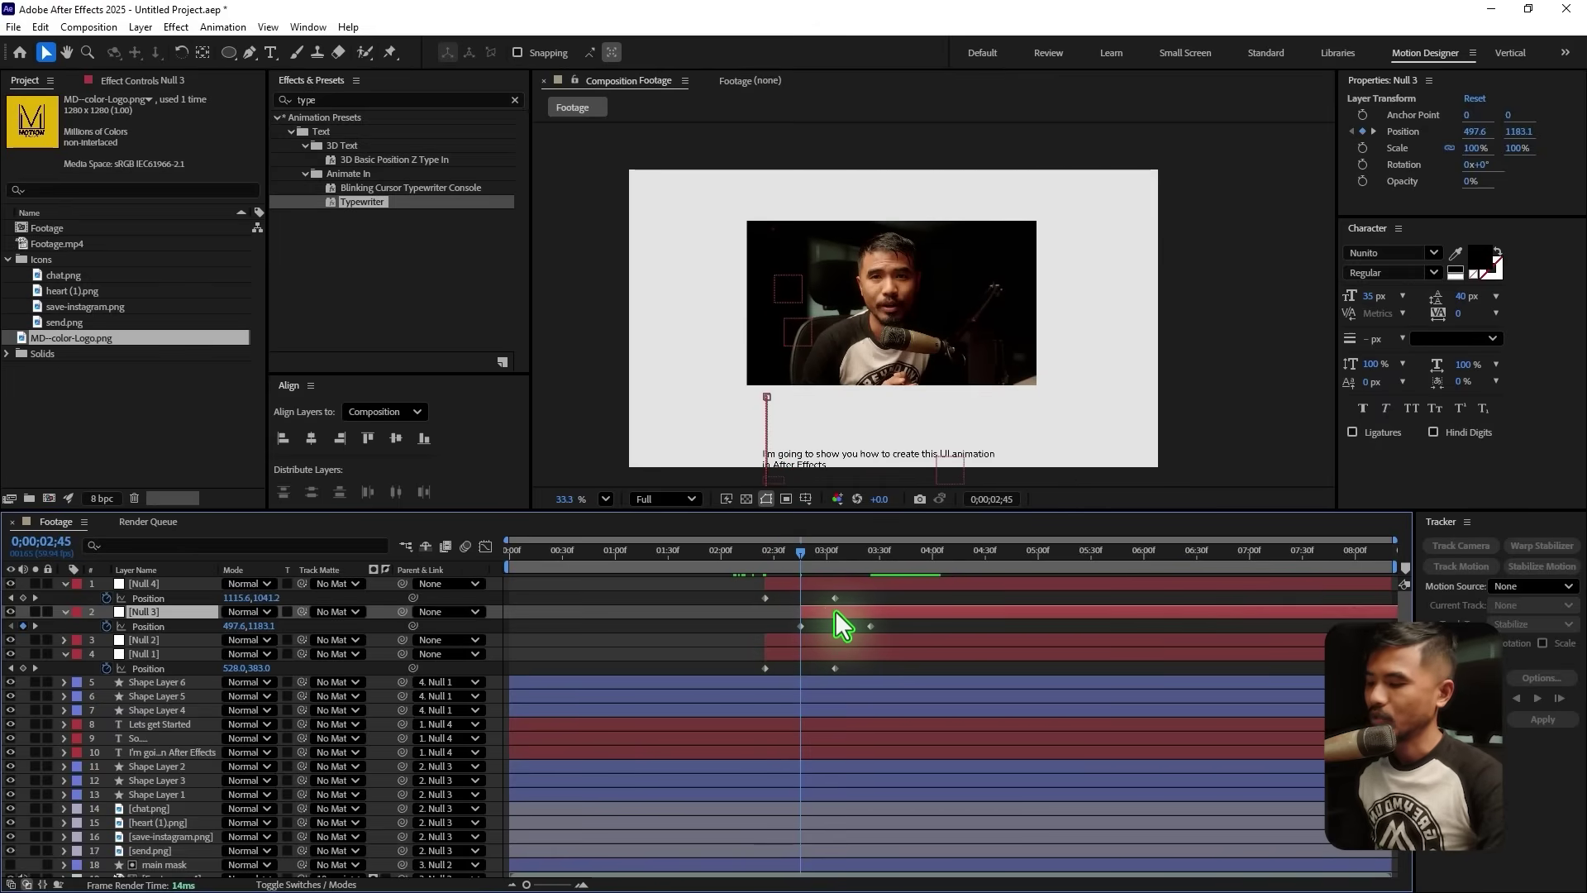
key(k)
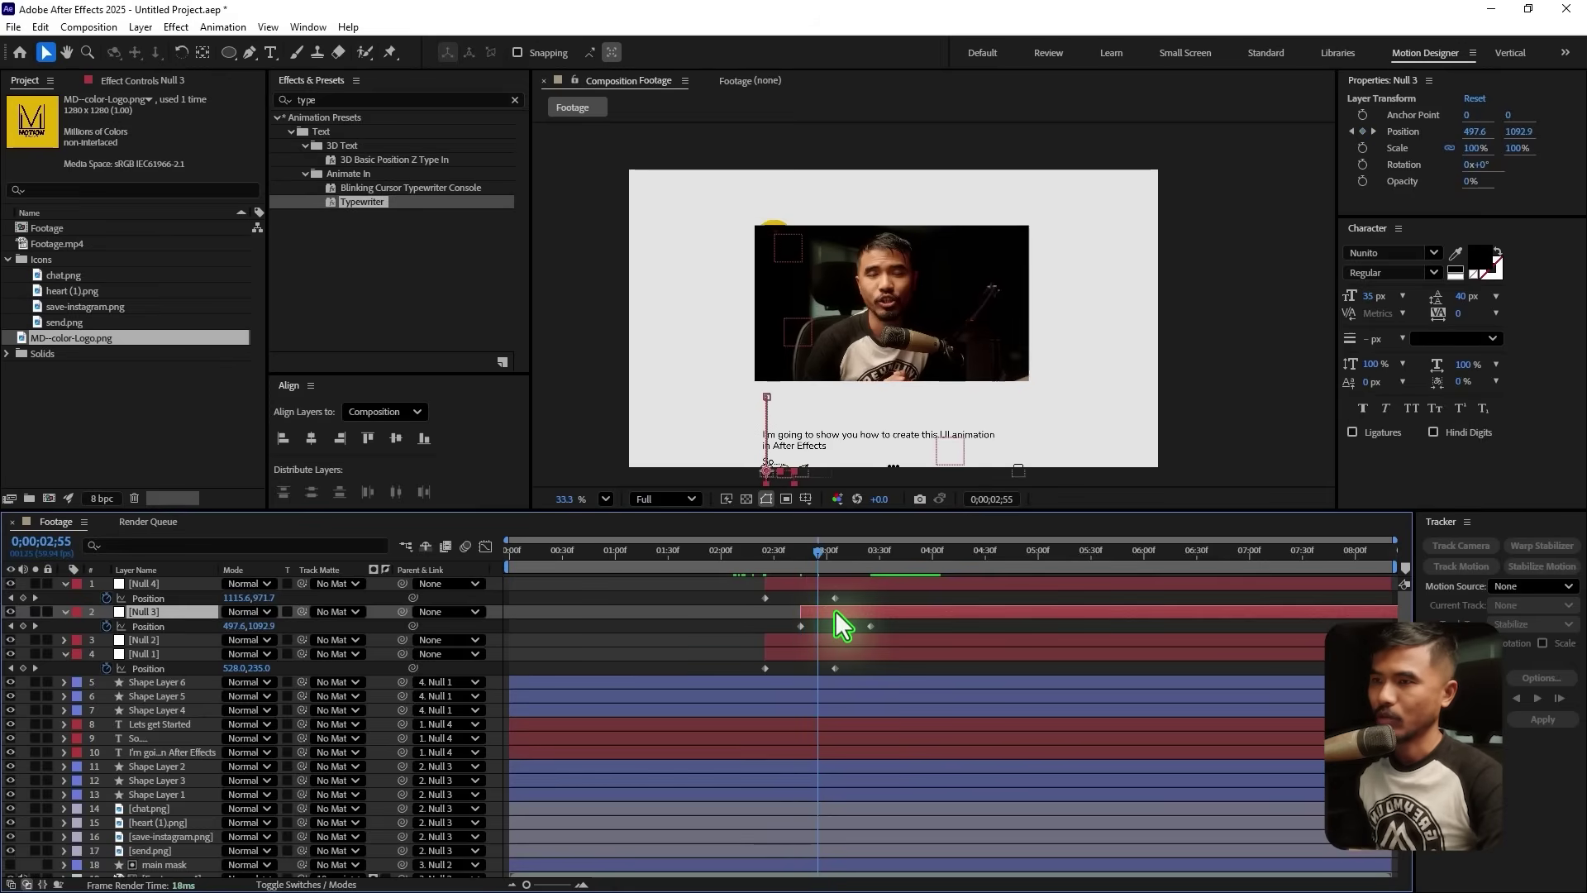
Shift the Null 4 layer with its keyframes to start at 0;00;03;05 and preview the staggered animation
click(786, 584)
drag(786, 584, 855, 589)
key(space)
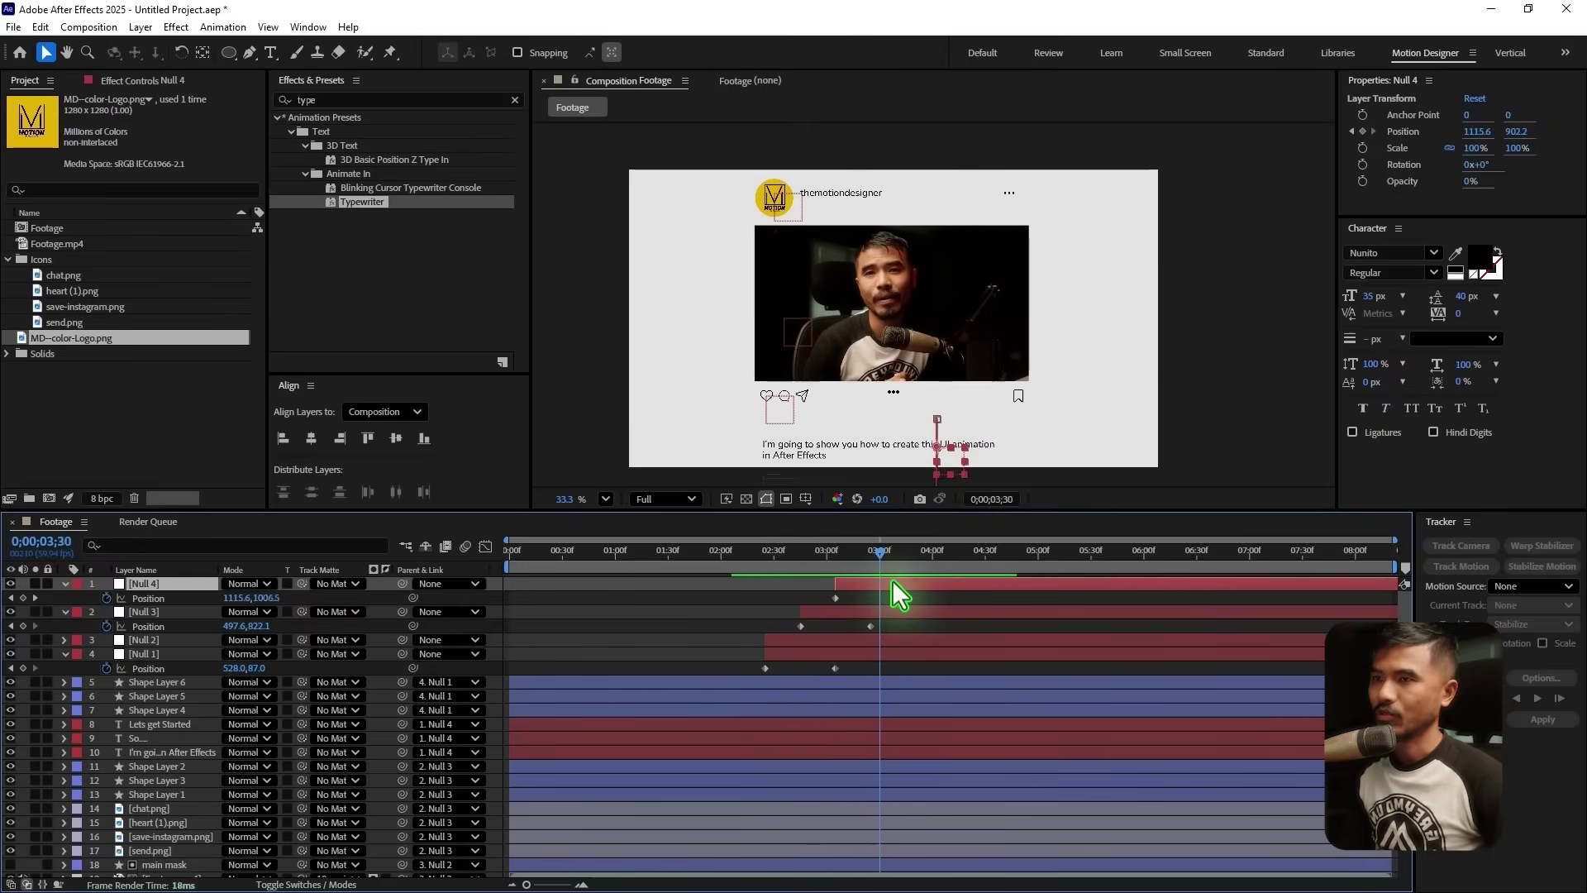
key(space)
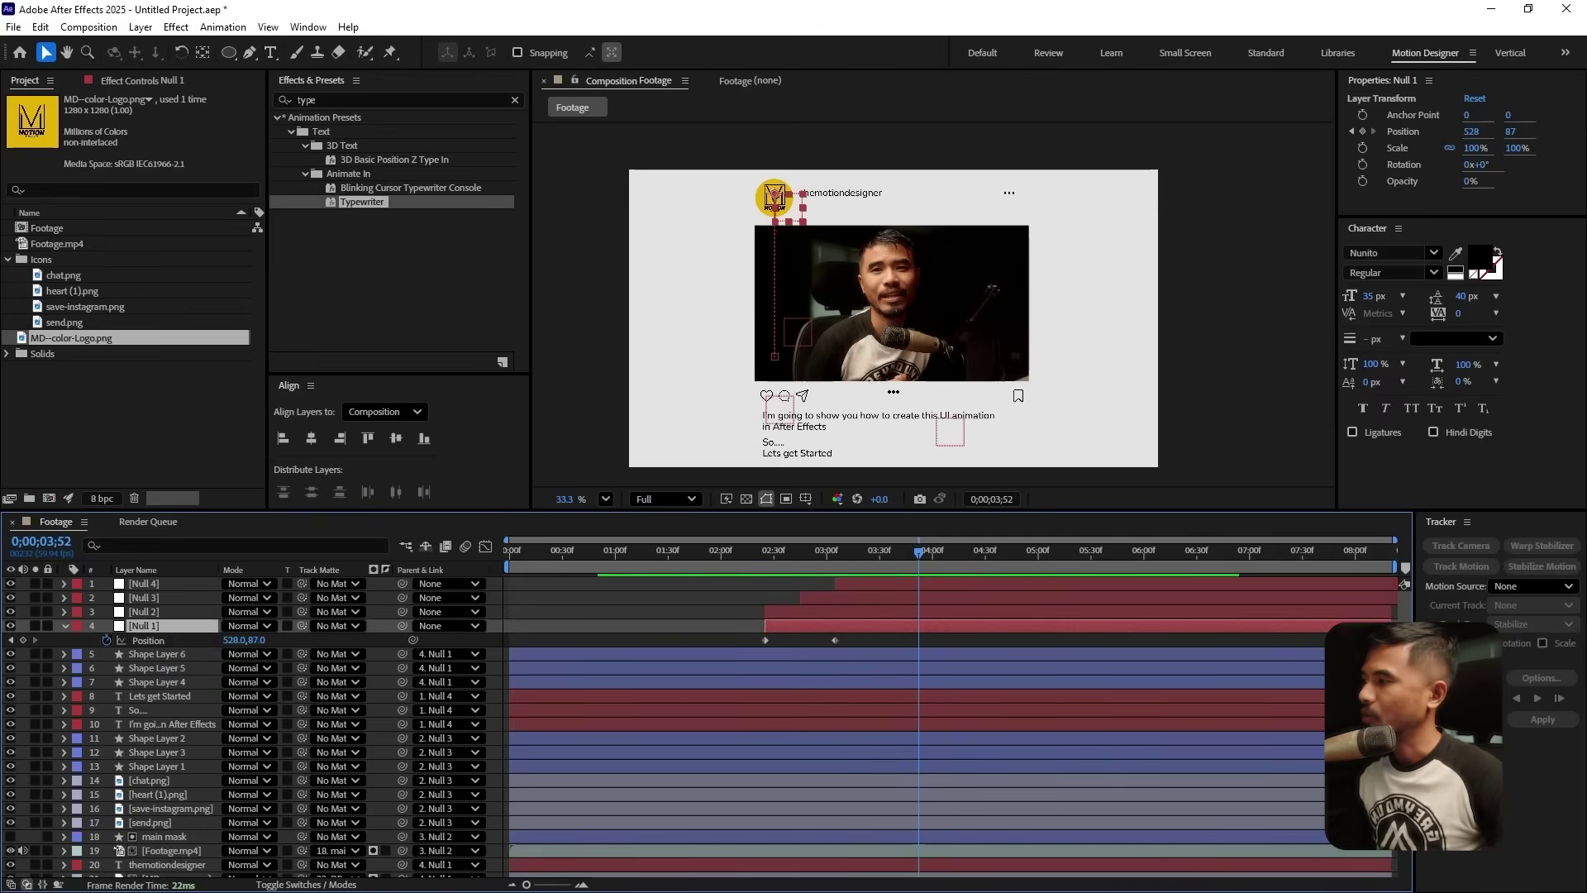
Switch to the WordPad document and copy the entire bounce expression with amp = .1, freq = 2.0 and decay = 5.0
key(alt+Tab)
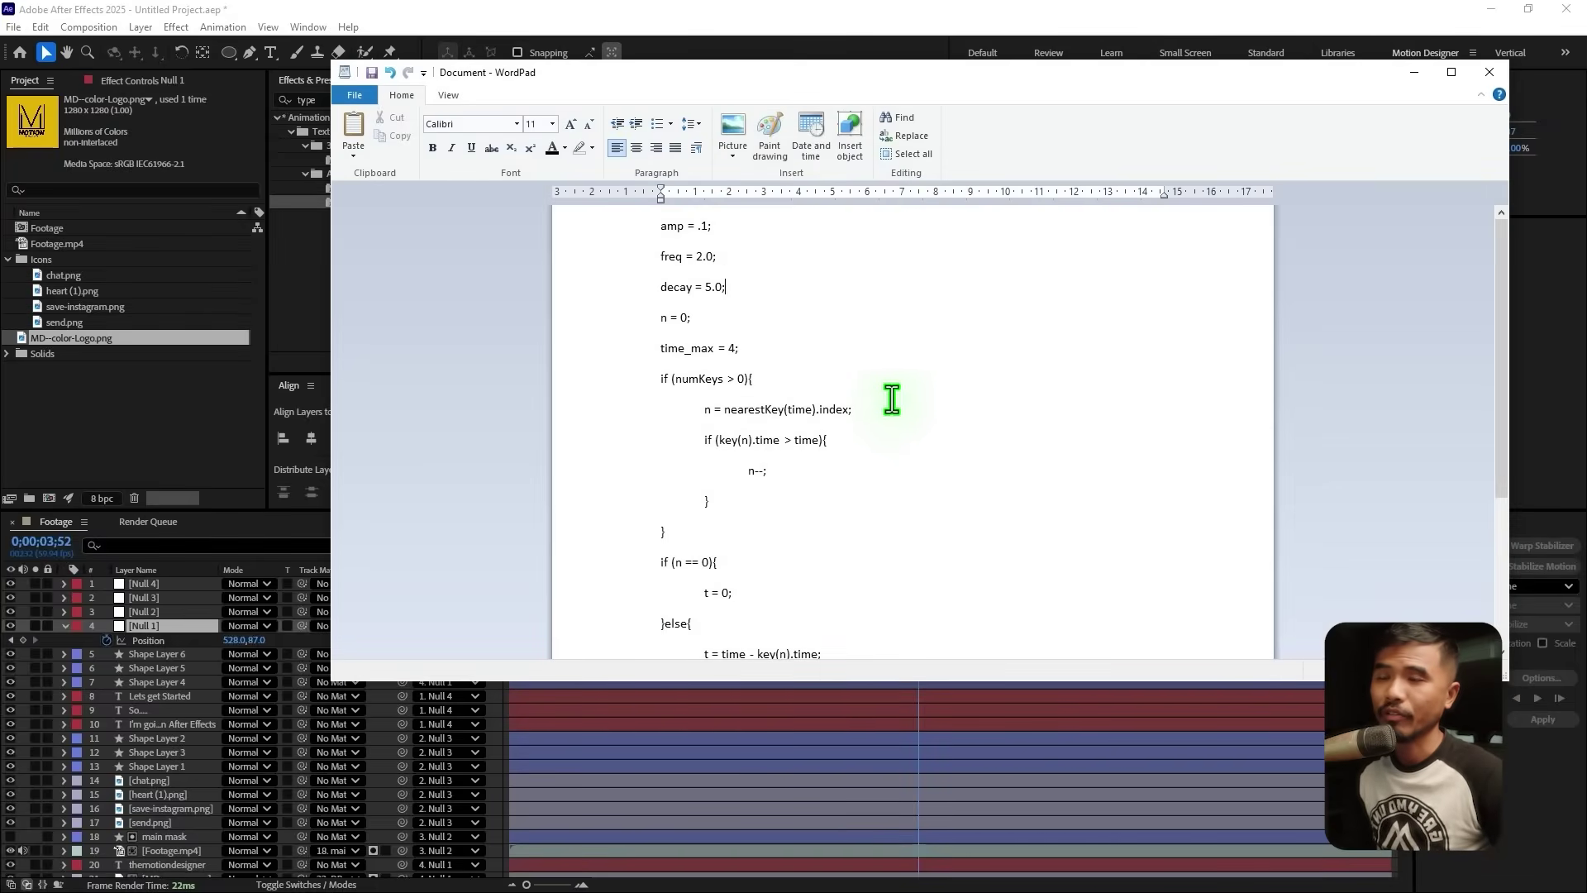
scroll(872, 411, down, 3)
scroll(873, 549, up, 3)
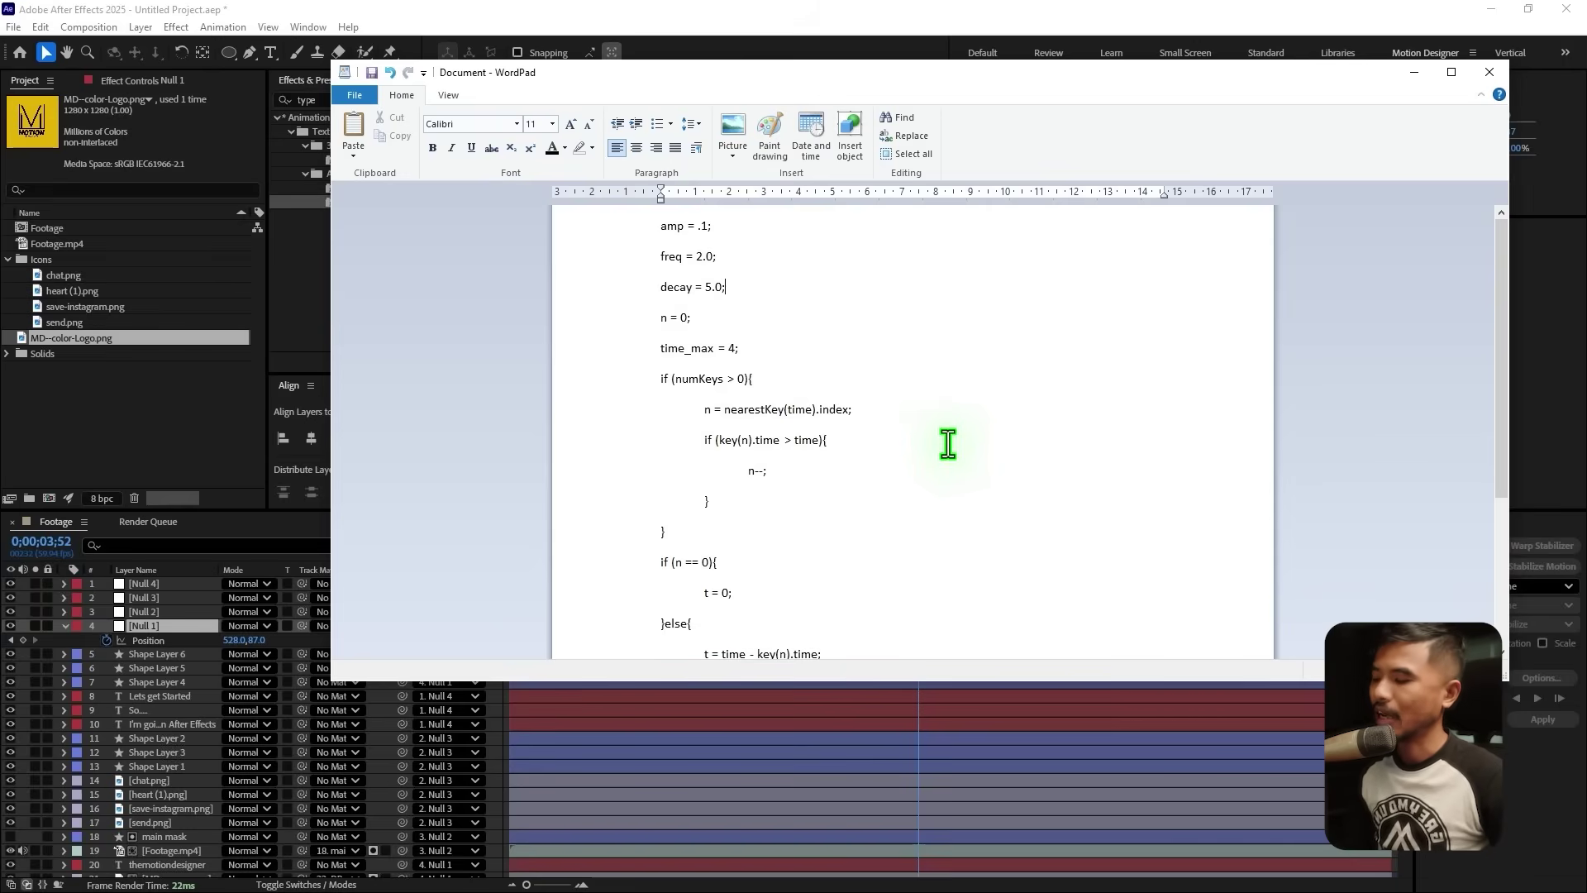
key(ctrl+a)
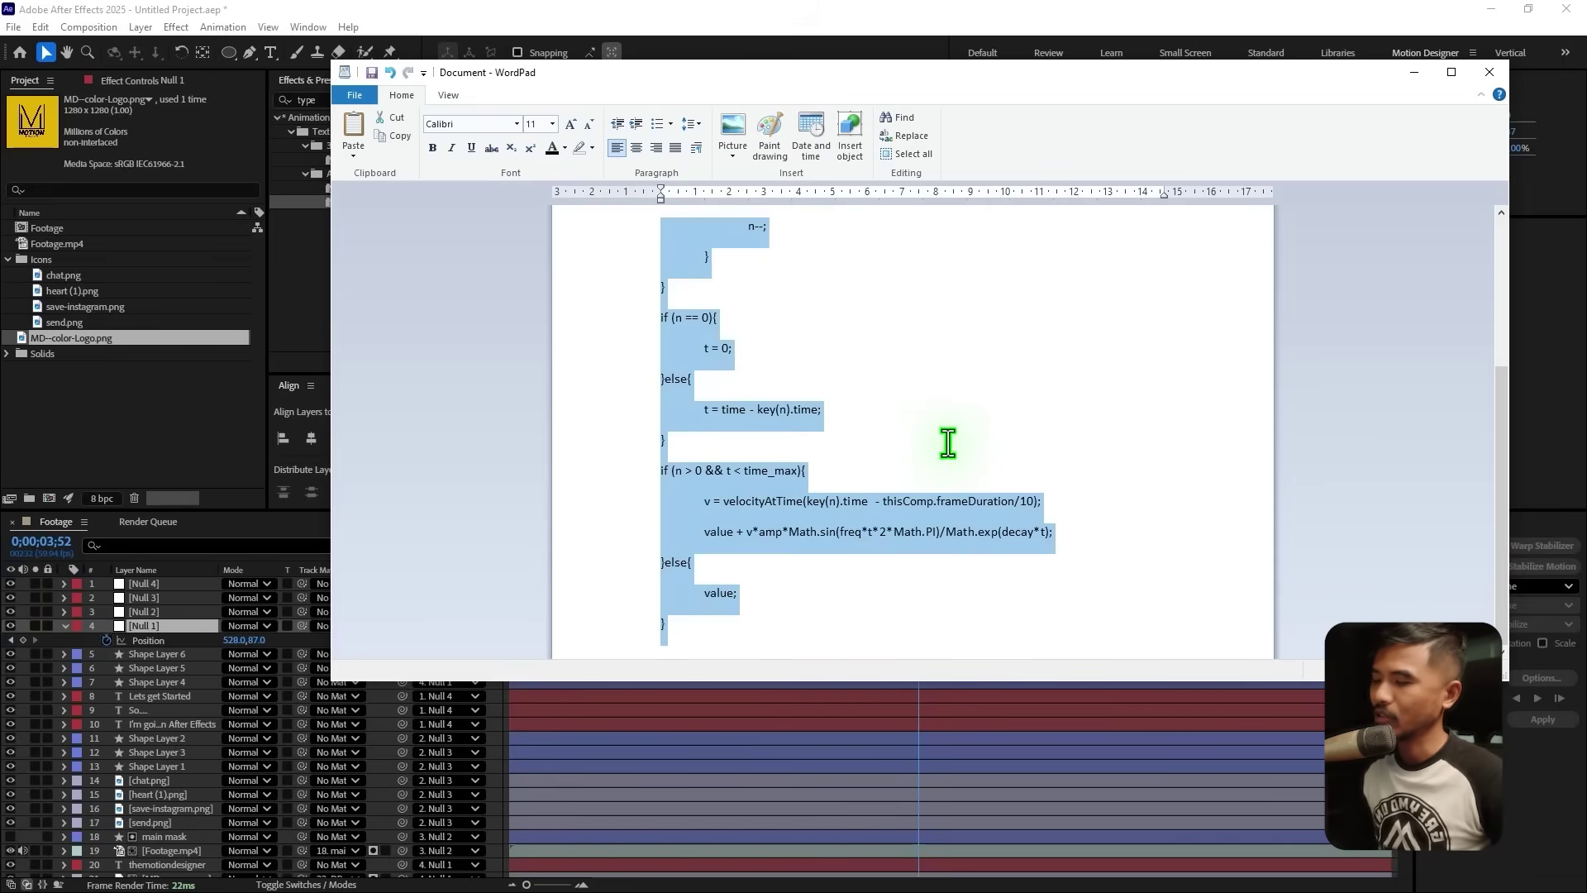
click(1414, 72)
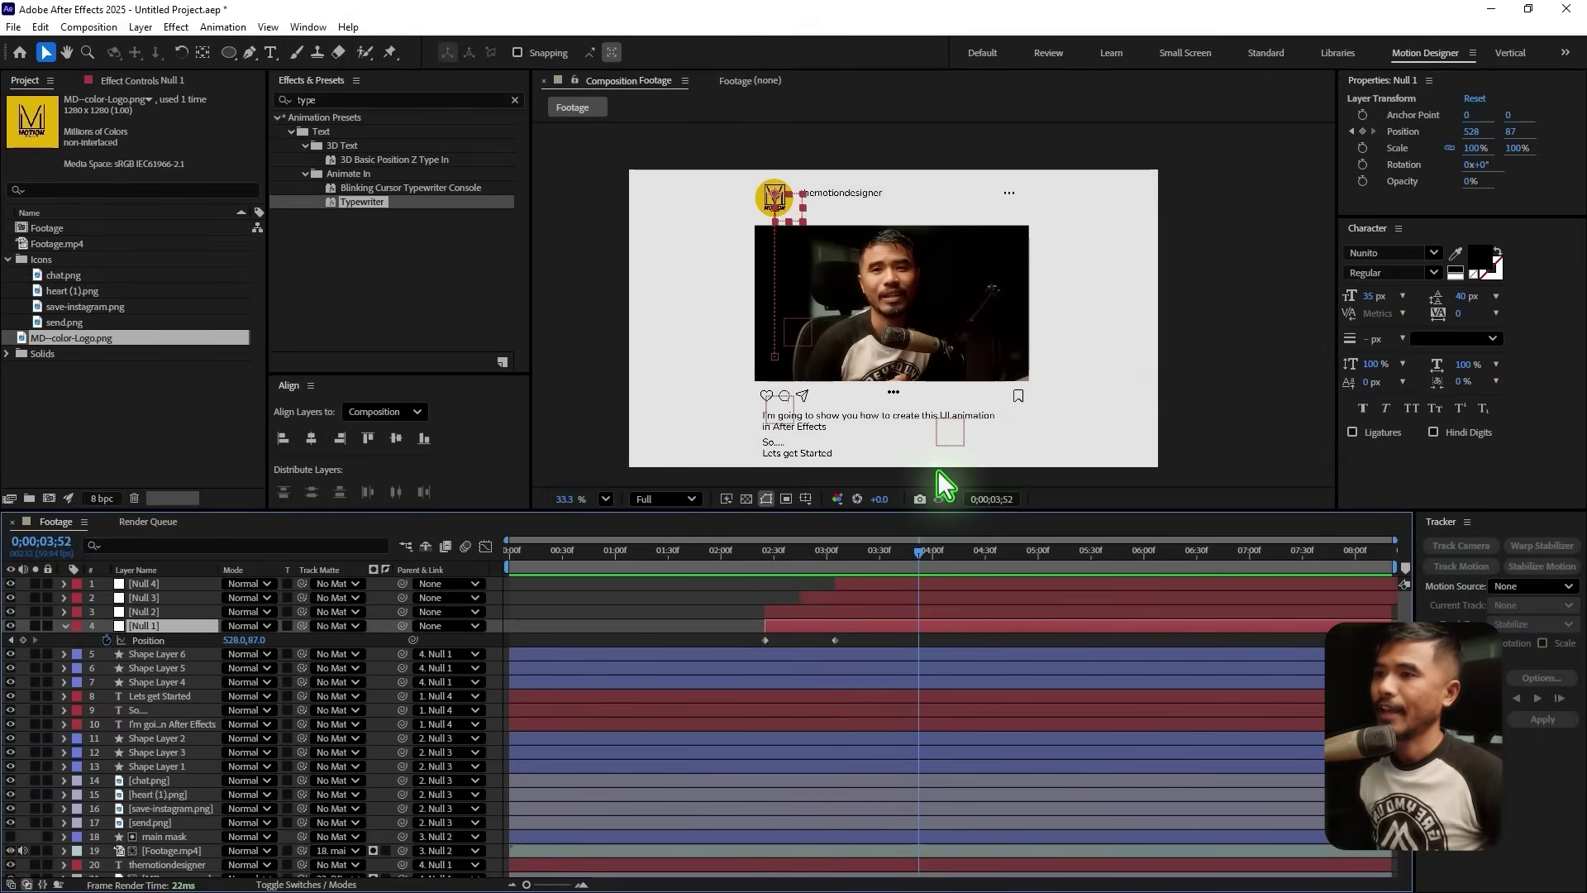
Paste the copied bounce expression onto Null 1's Position and preview the header's motion
alt+click(105, 642)
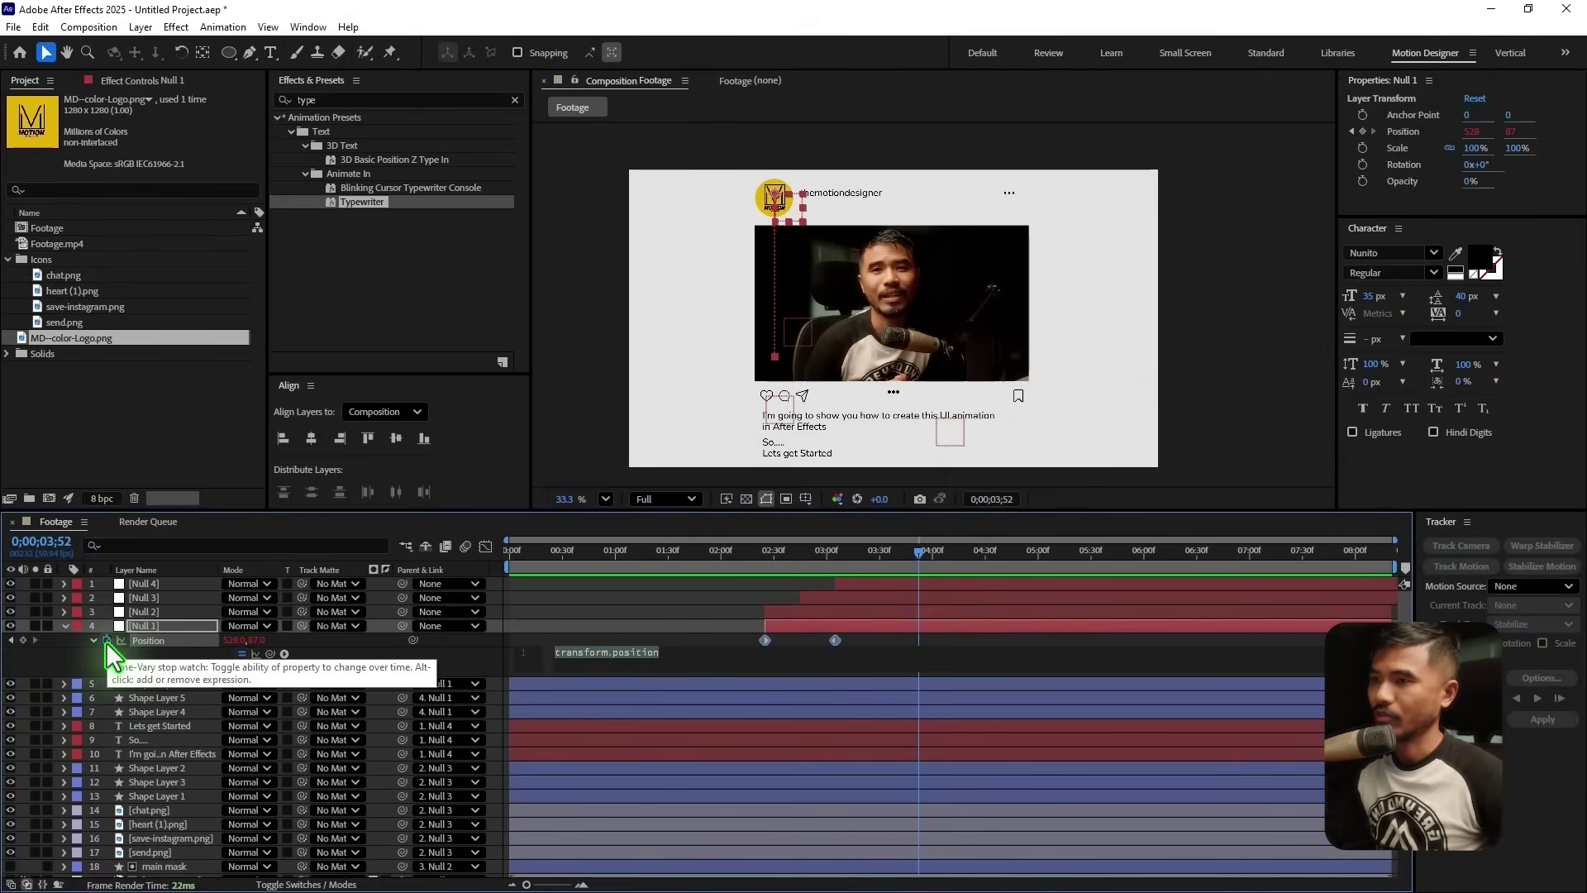
key(ctrl+v)
click(687, 628)
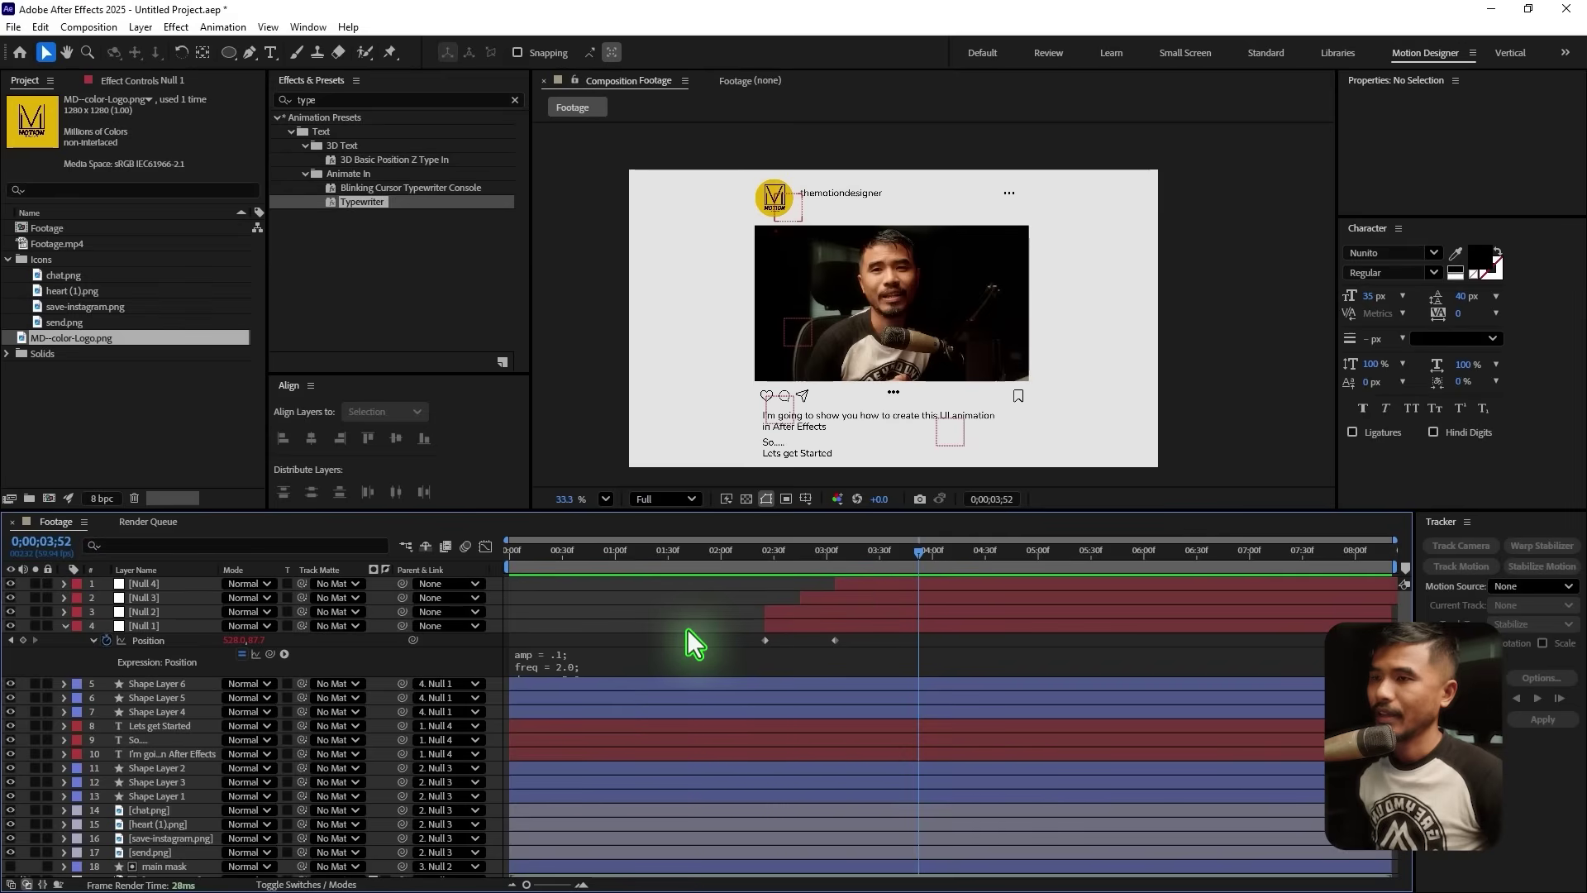
click(733, 551)
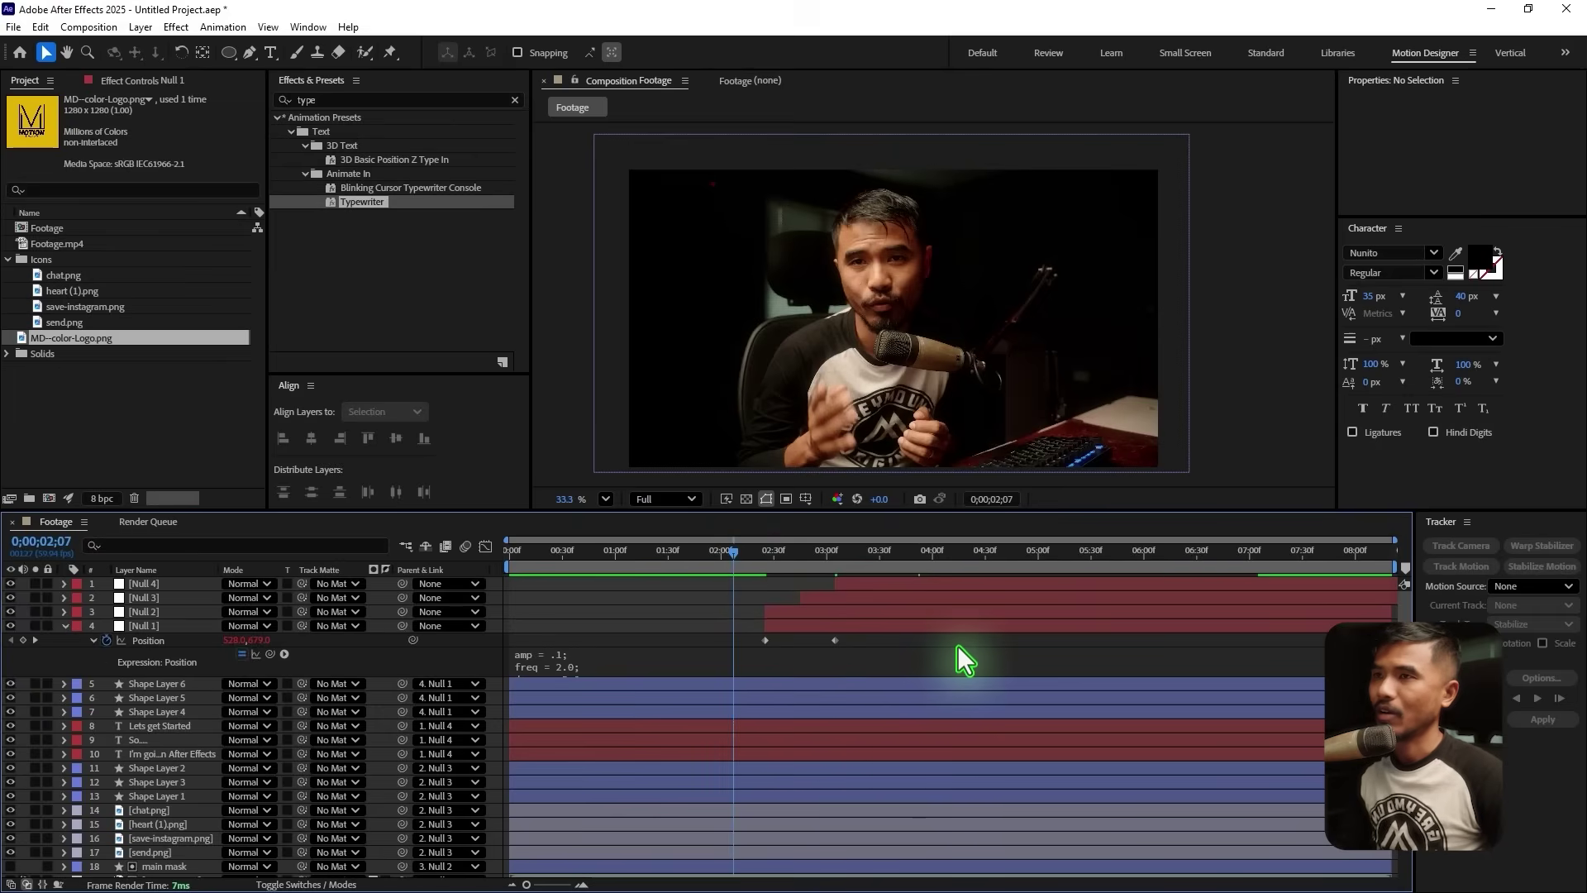
key(space)
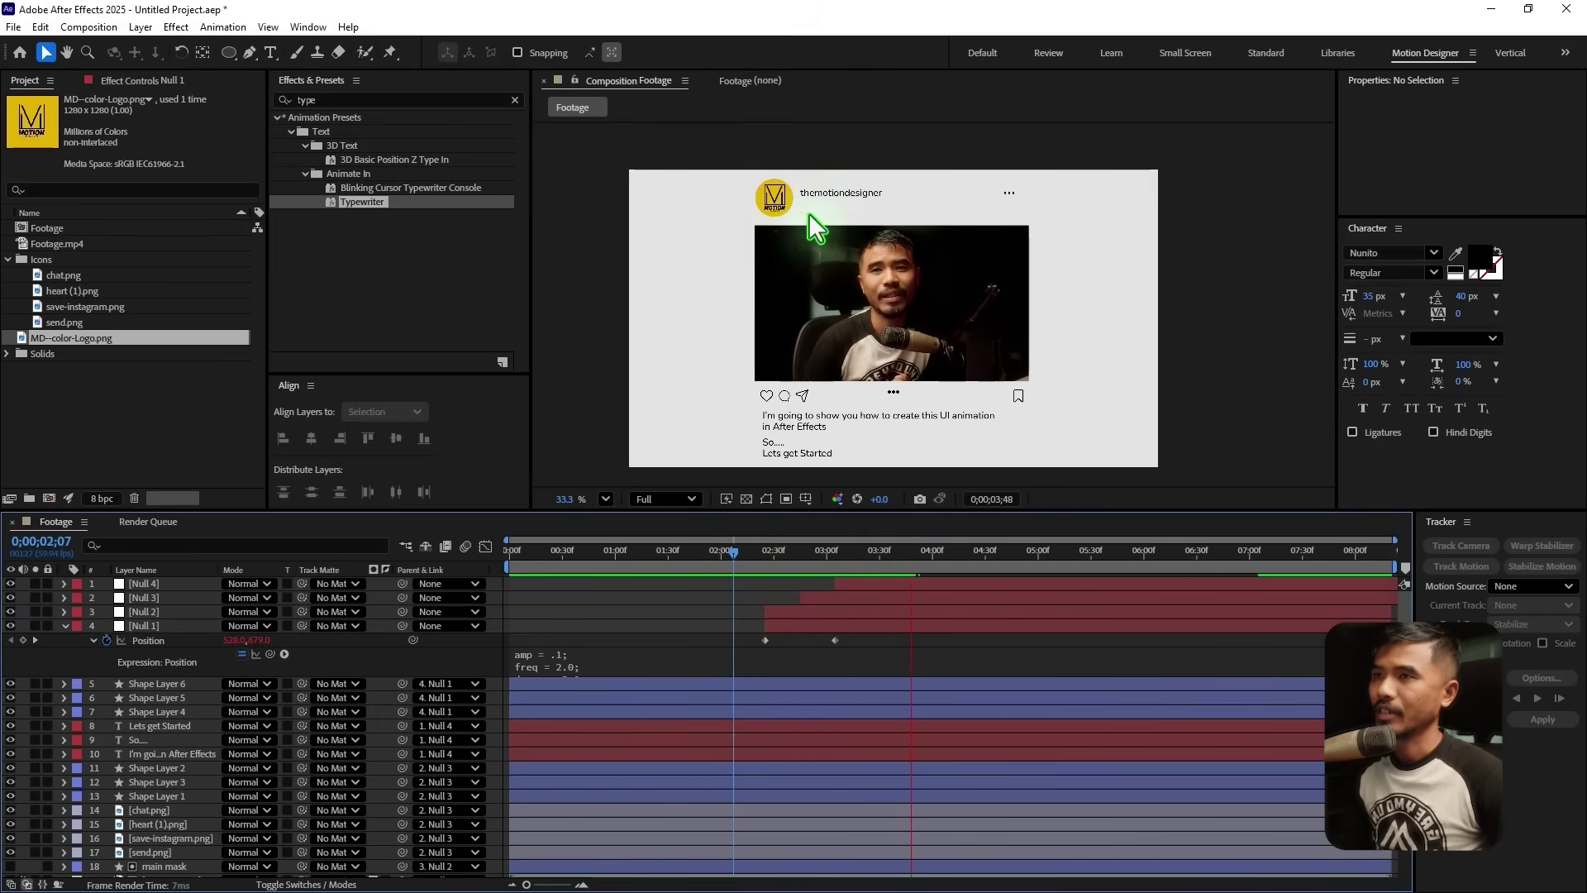
click(792, 568)
key(space)
key(space)
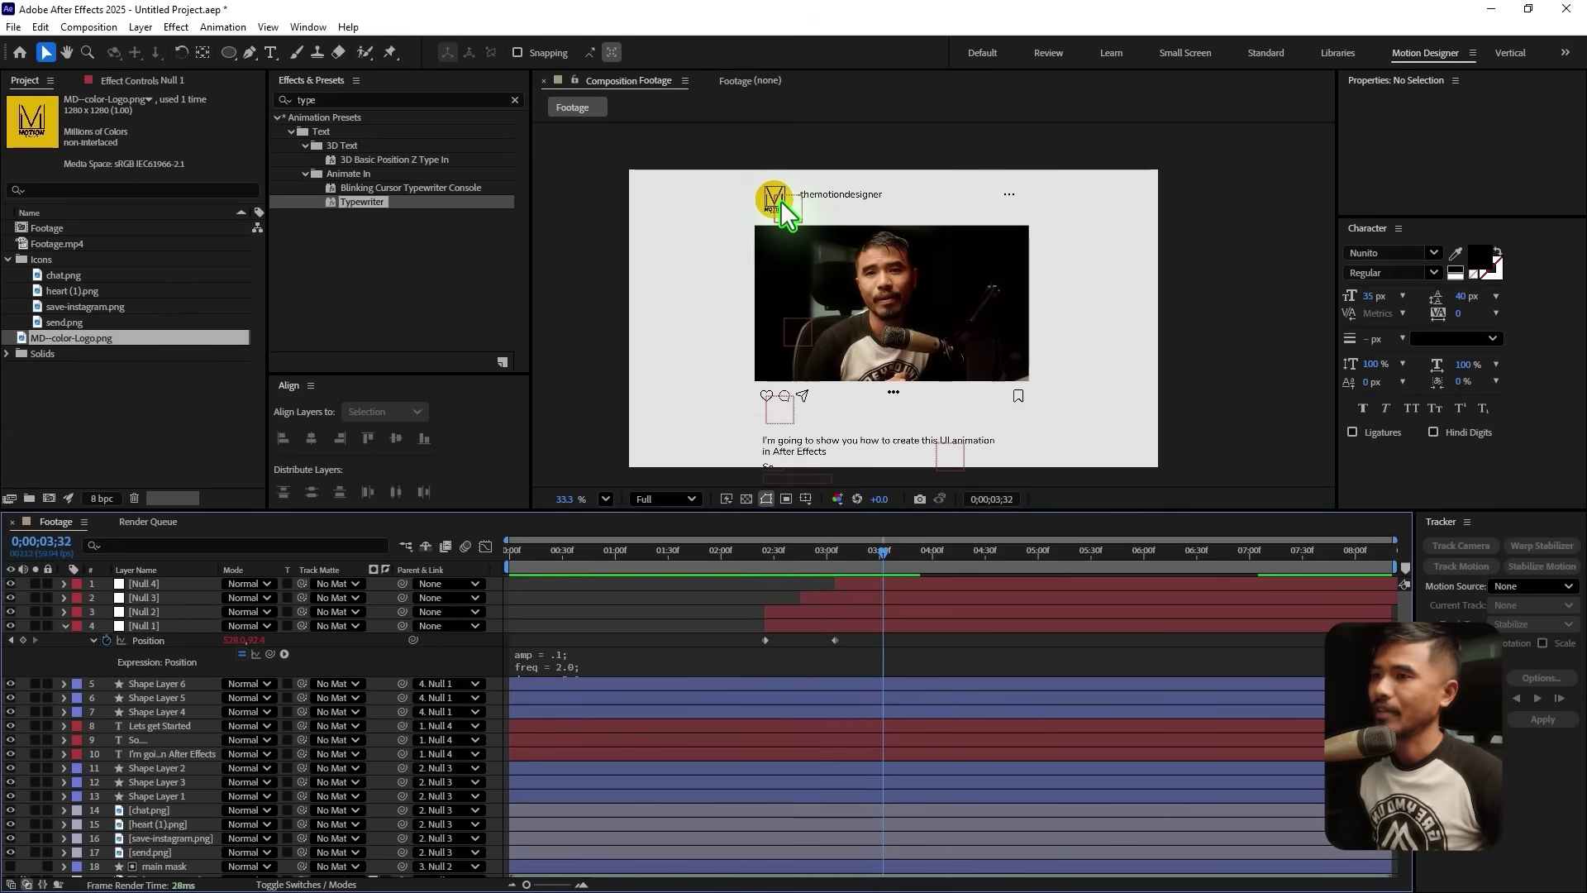
Copy only the expression from Null 1's Position, paste it onto Null 3 and Null 4, and preview the animation
click(162, 641)
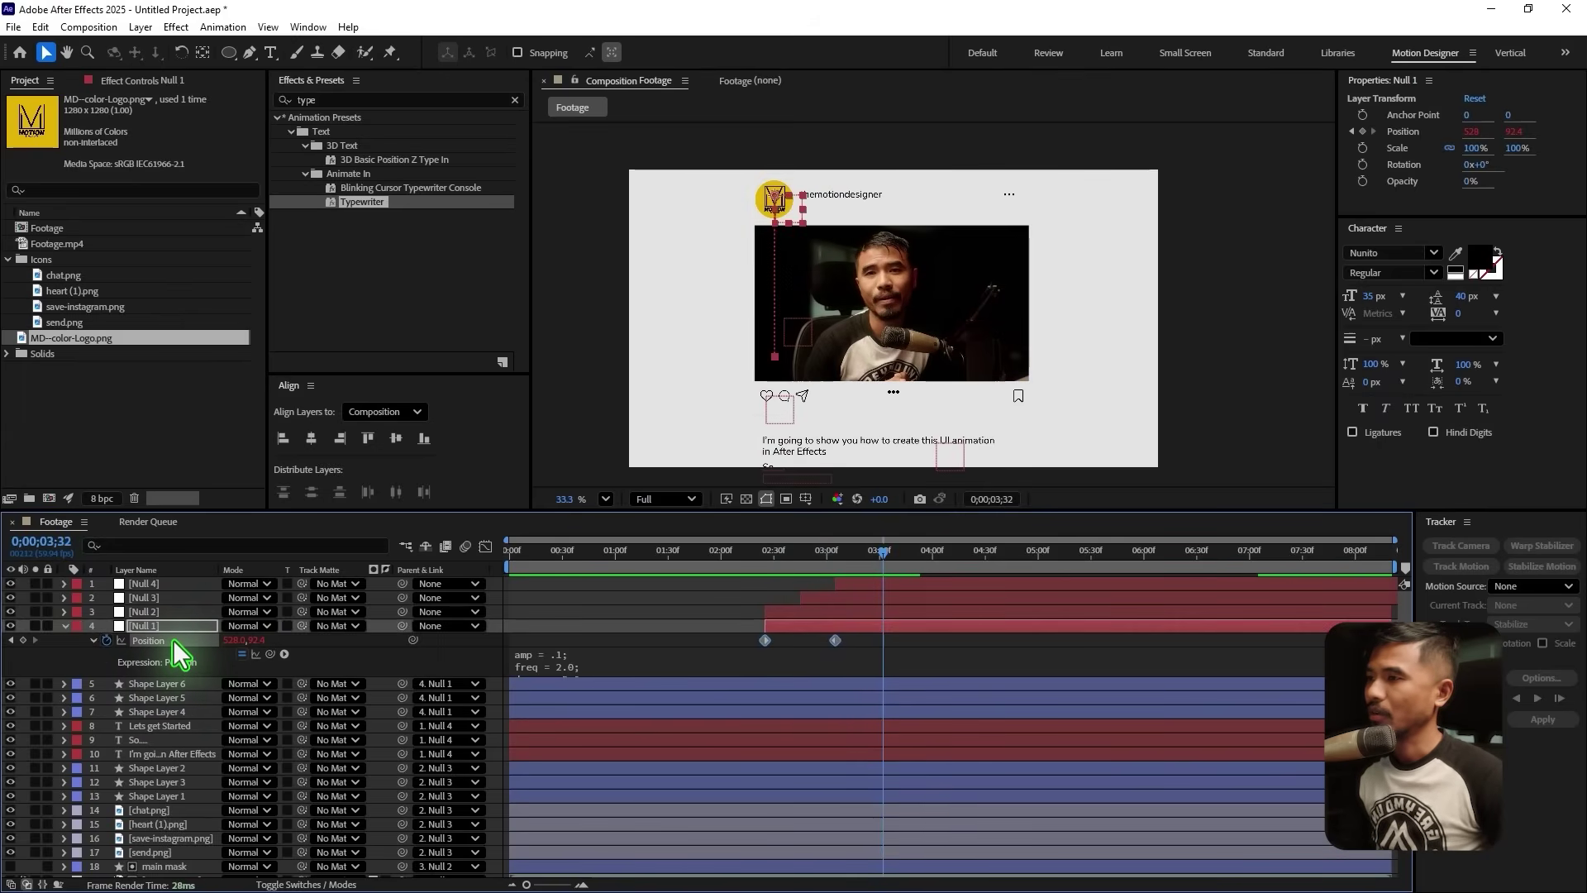
right_click(172, 638)
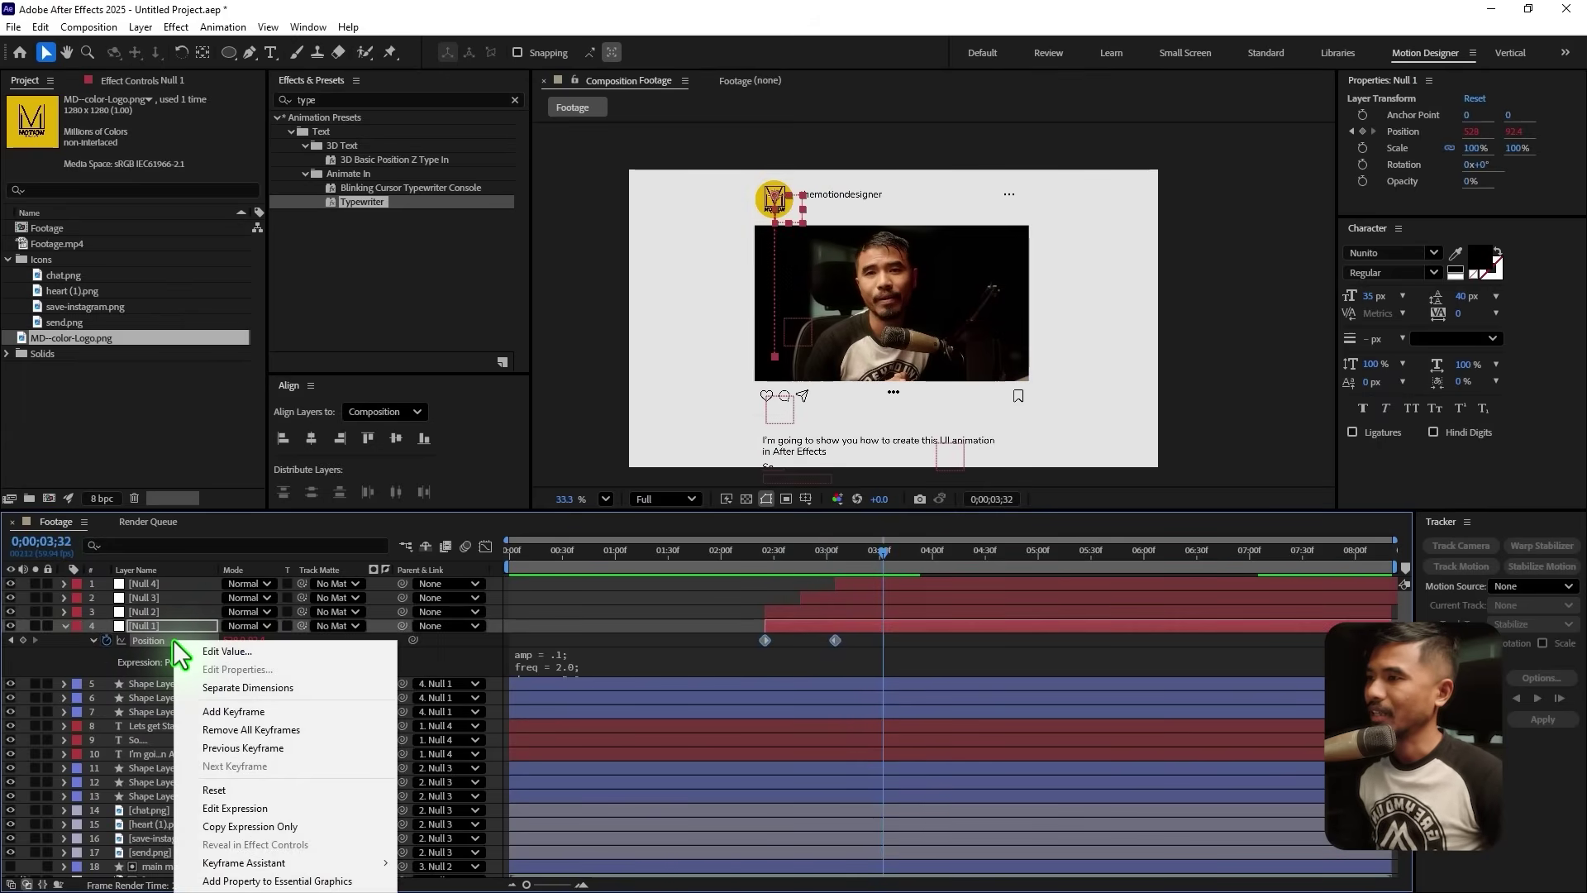
click(285, 827)
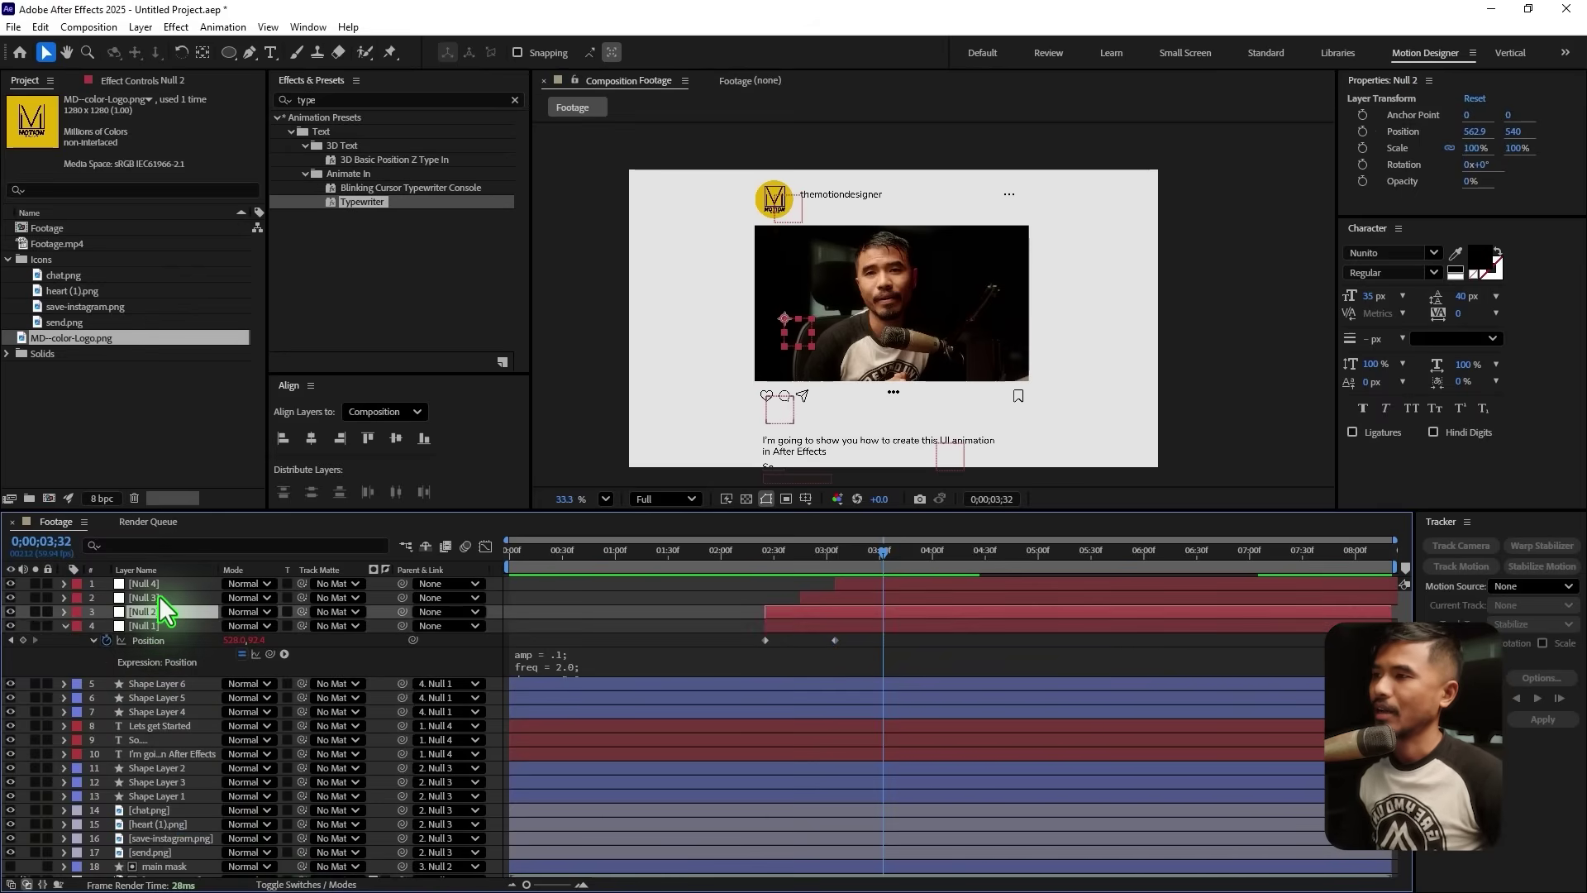
click(149, 597)
shift+click(149, 584)
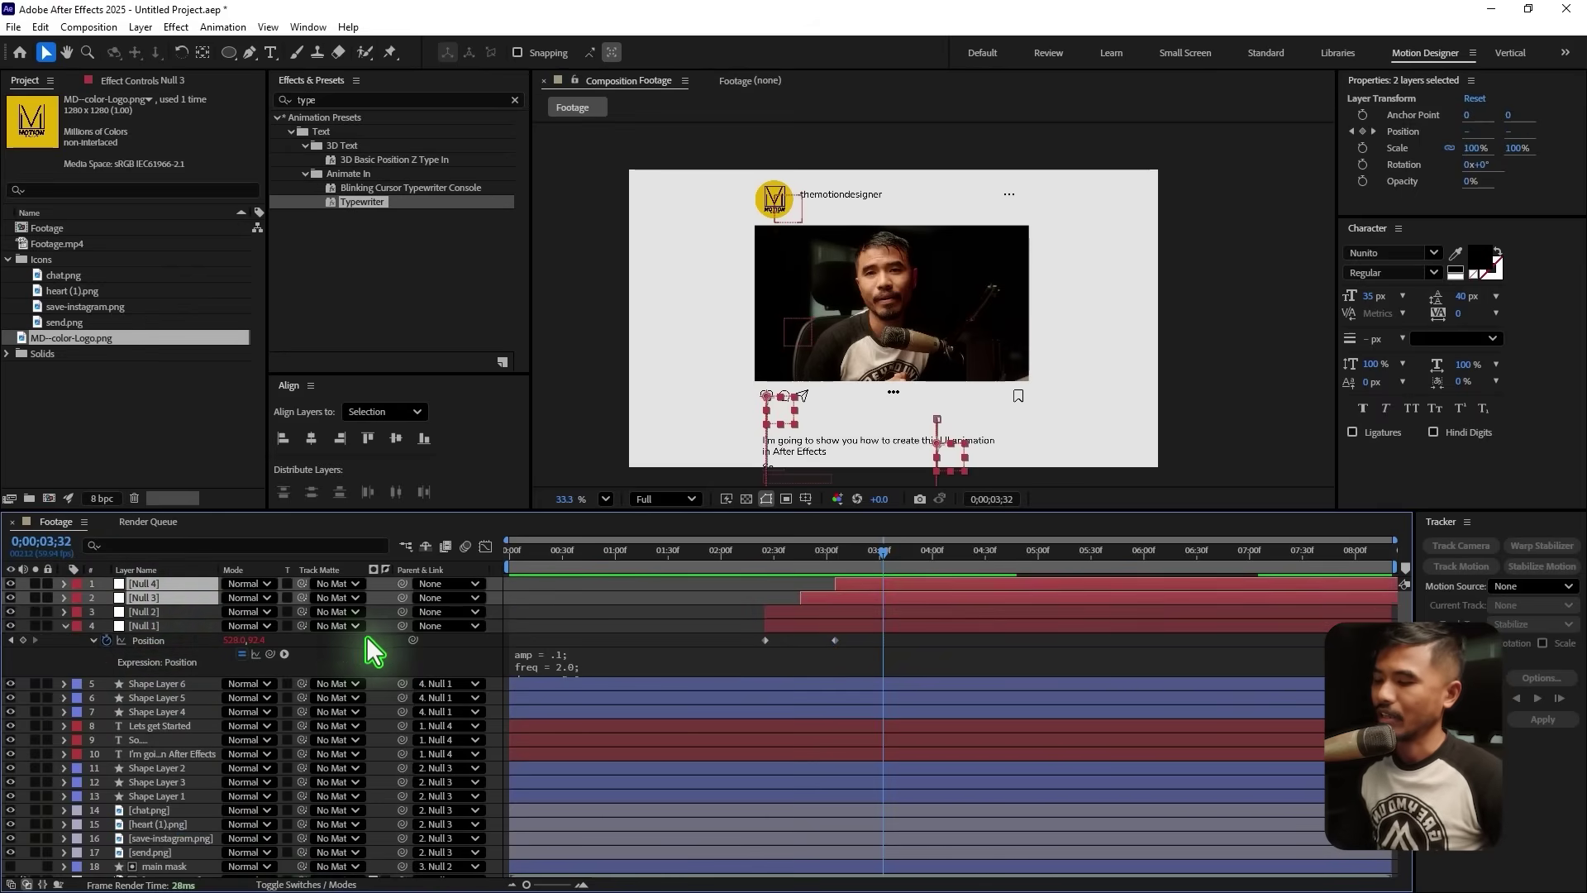
click(738, 552)
key(space)
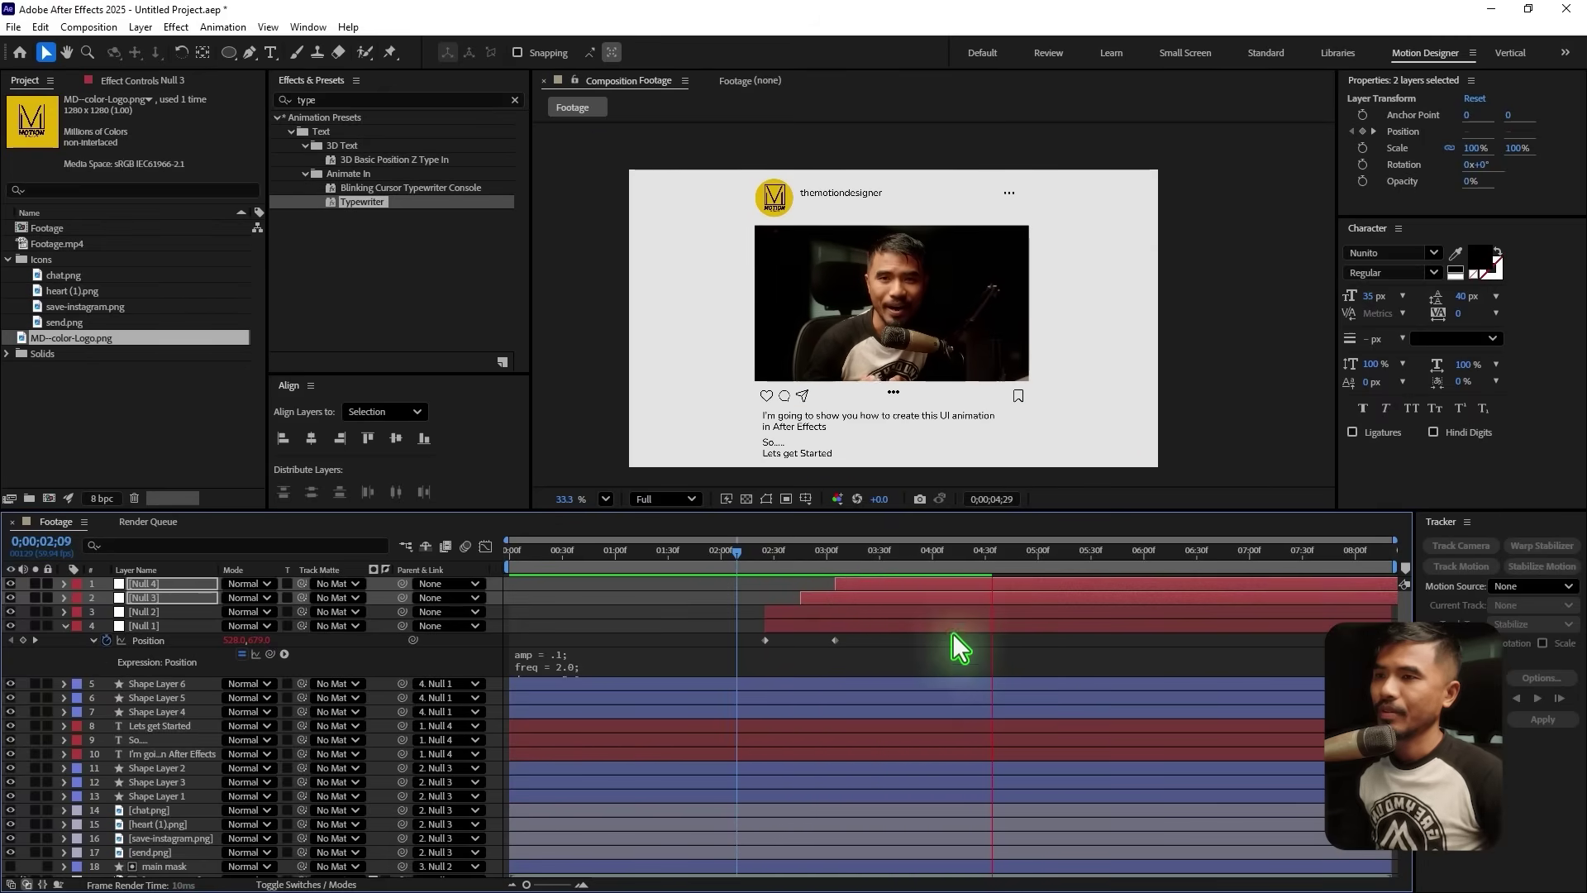
click(741, 562)
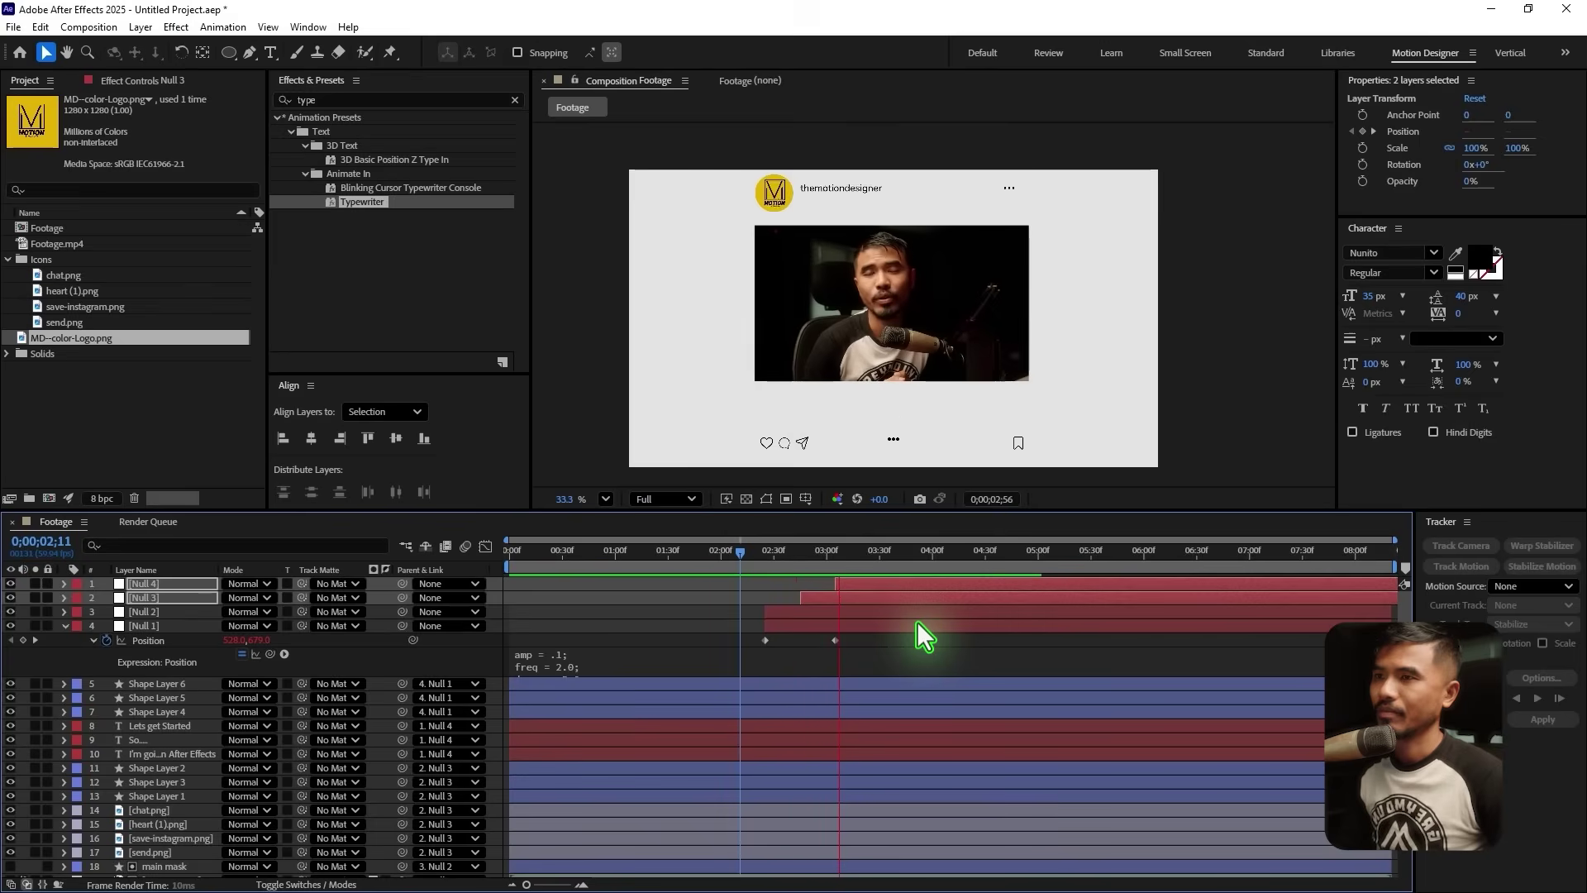
key(space)
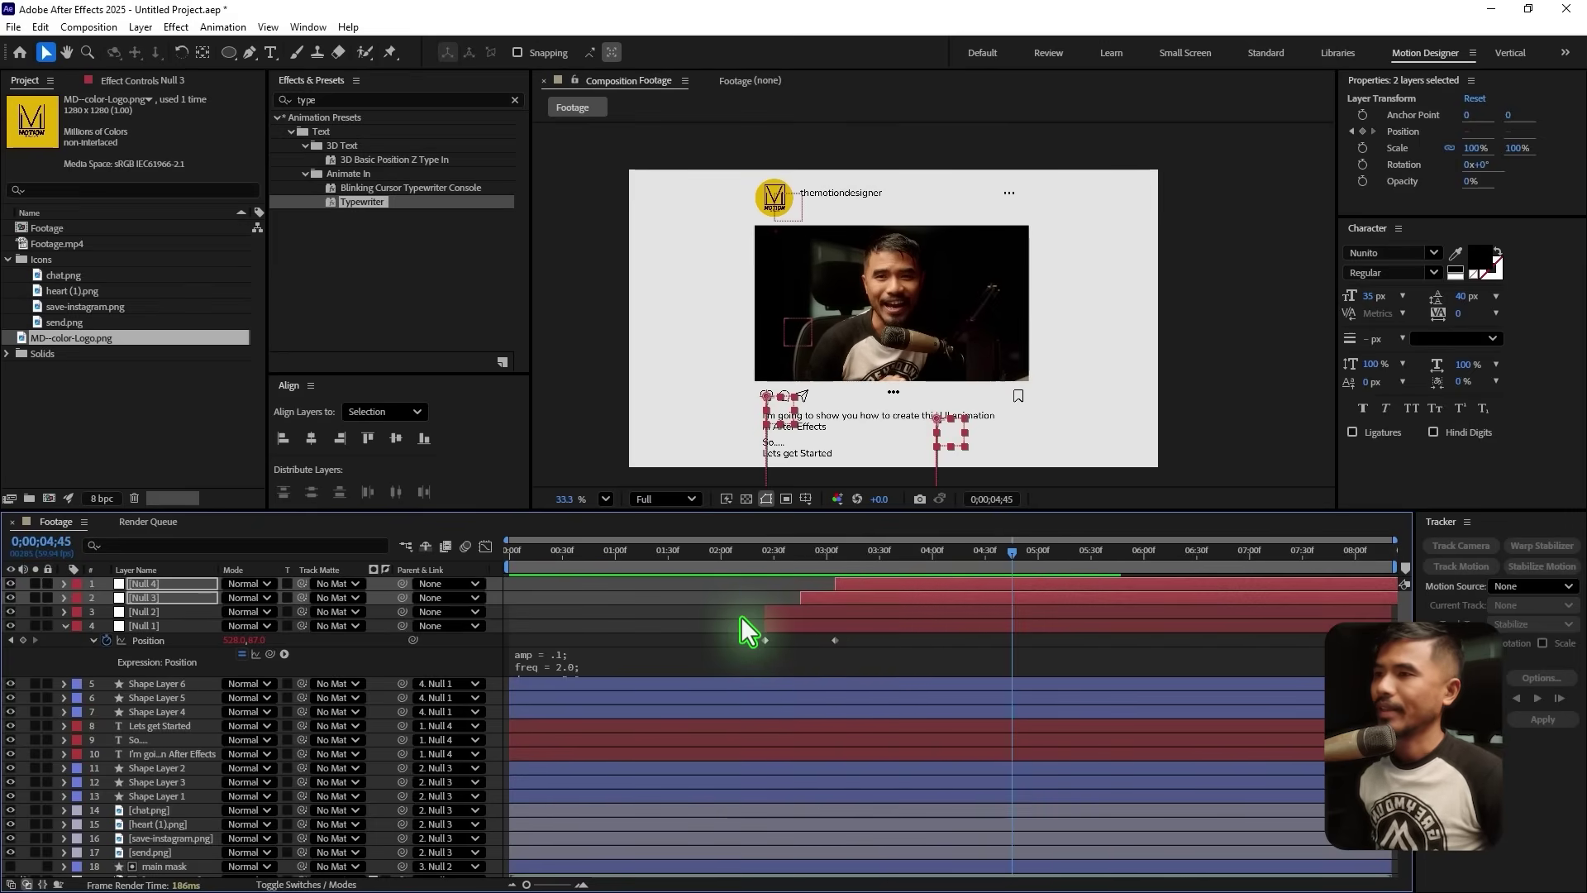
click(64, 625)
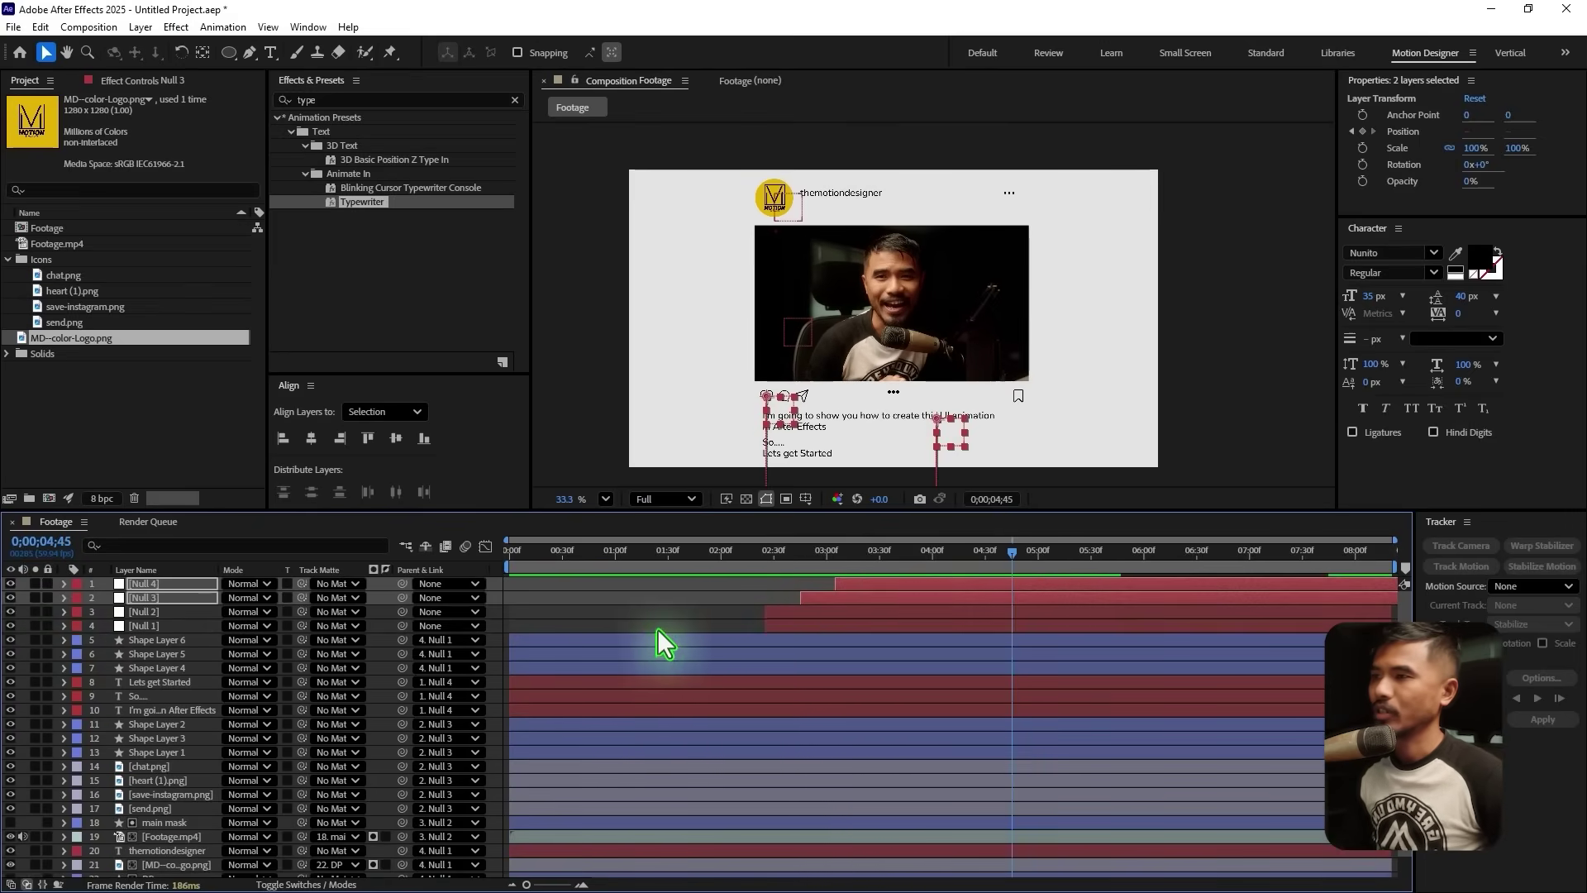
Apply the Typewriter preset at 0;00;04;45 to the "I'm going to show you how to create this UI animation" and "So...." text layers
click(873, 409)
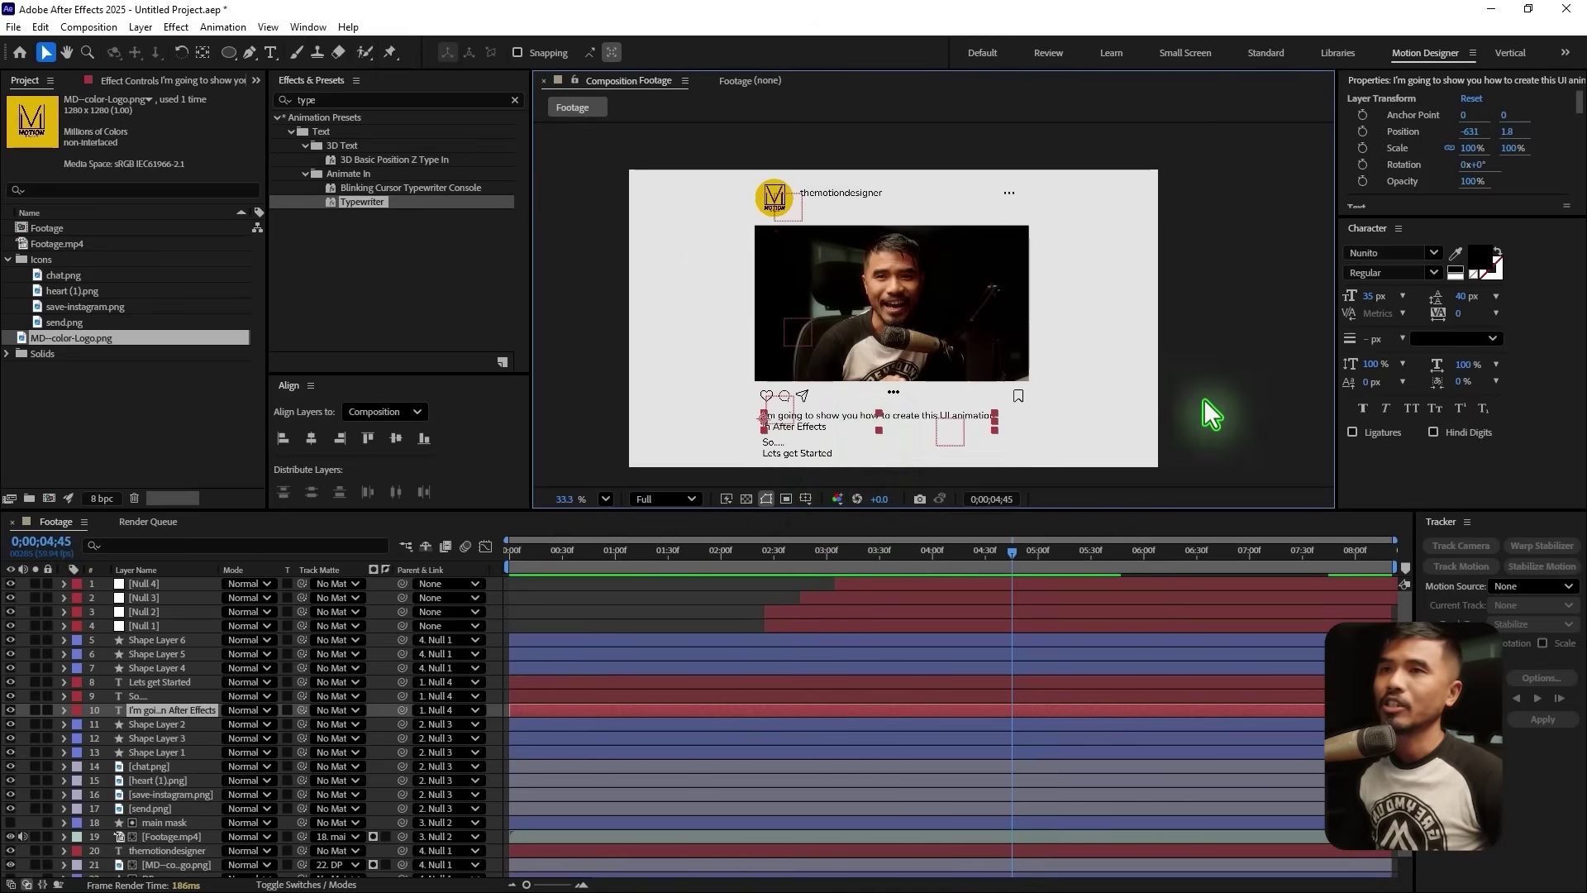
click(369, 100)
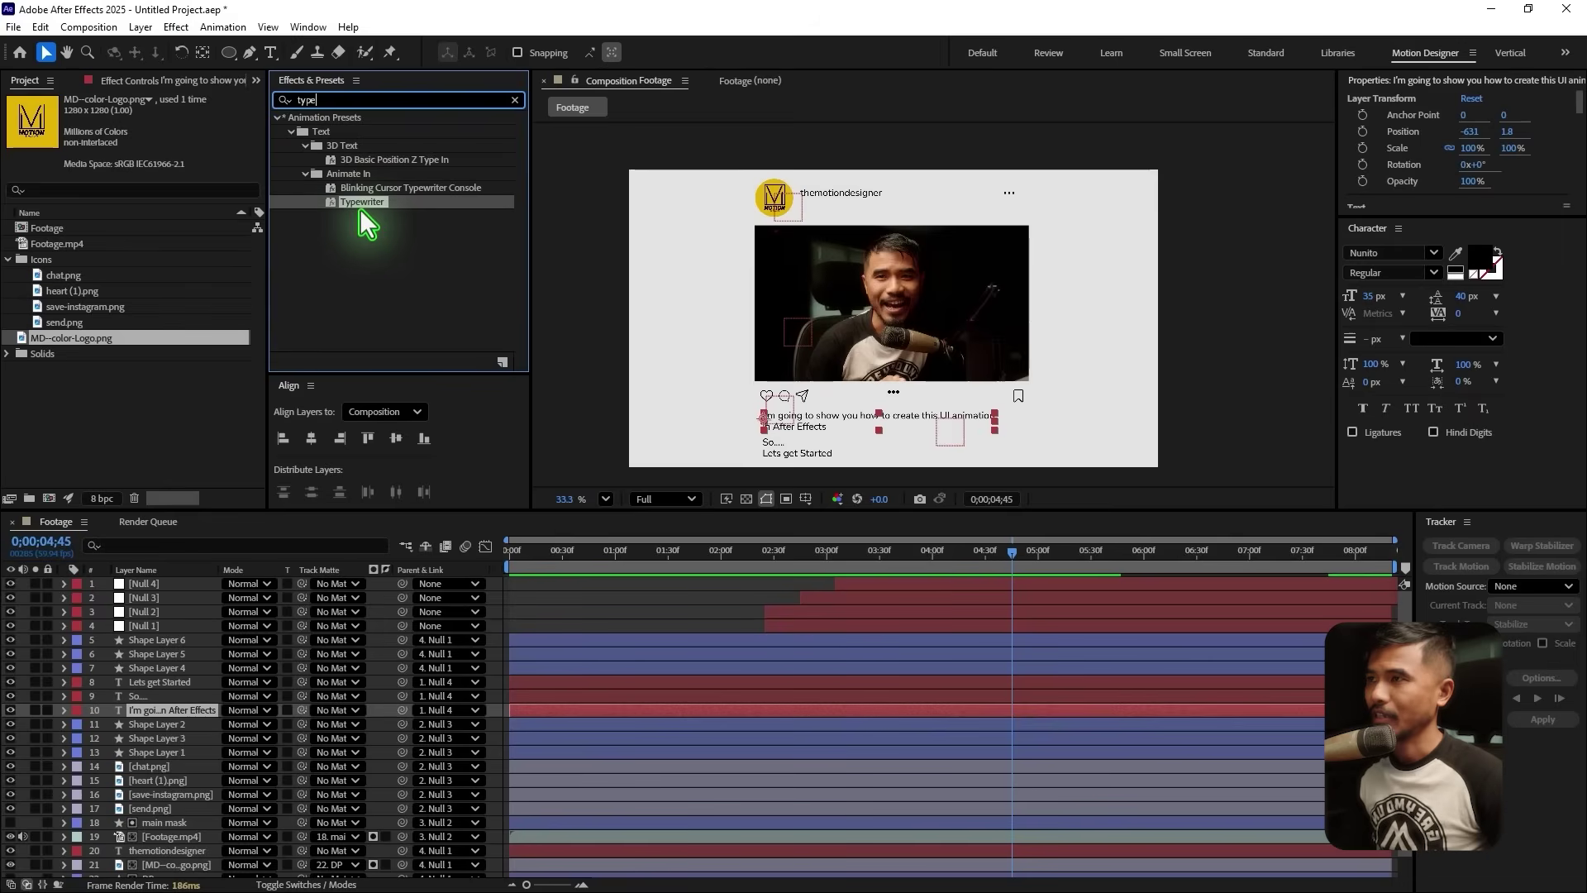
drag(358, 202, 190, 706)
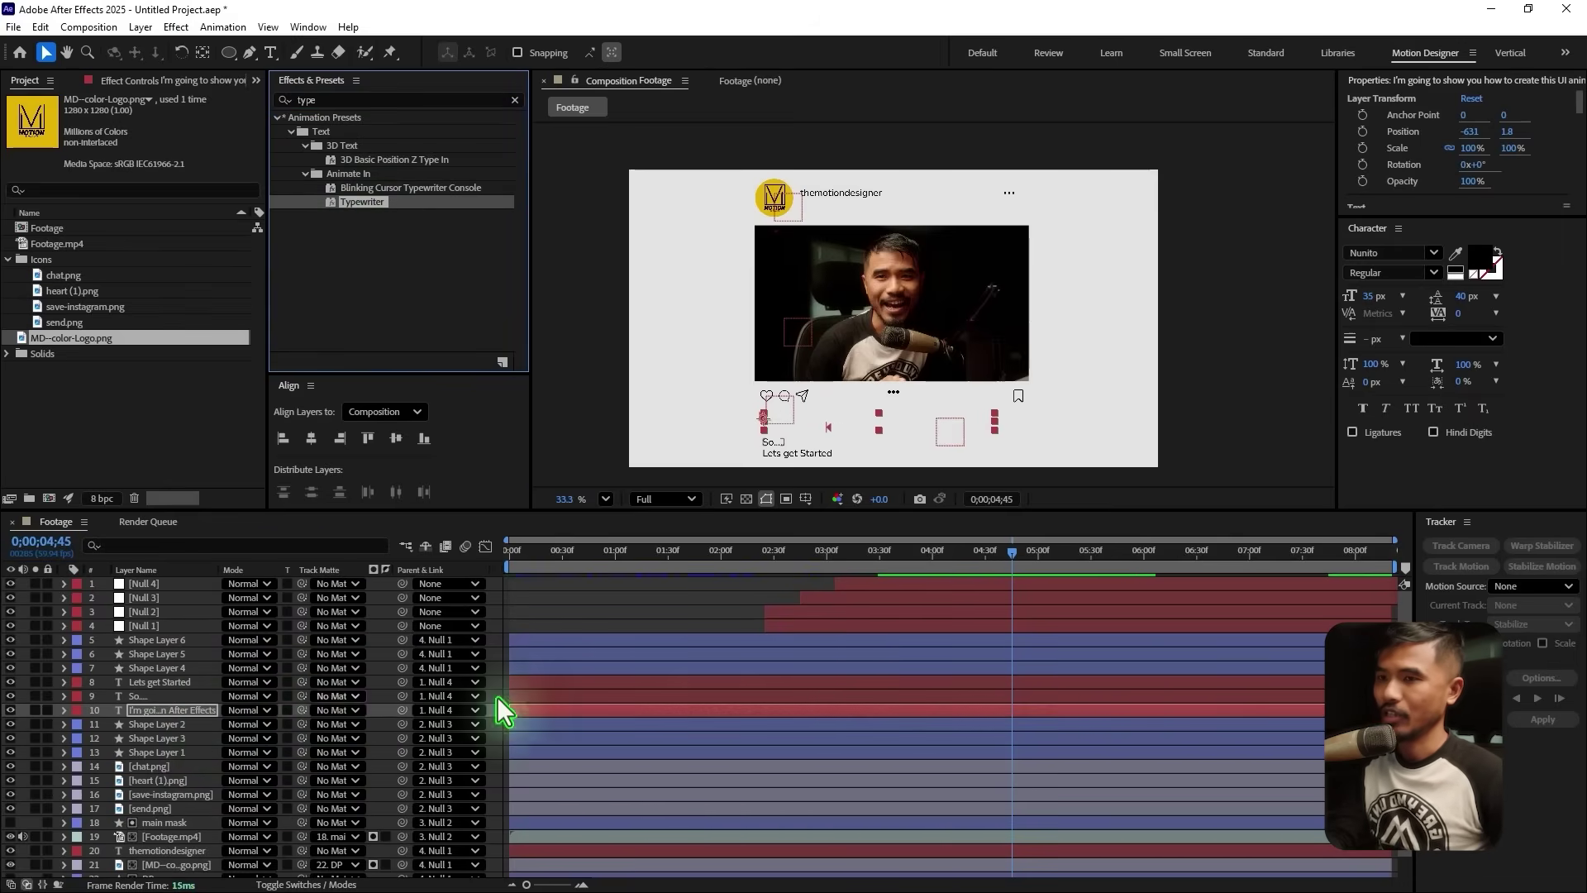
key(u)
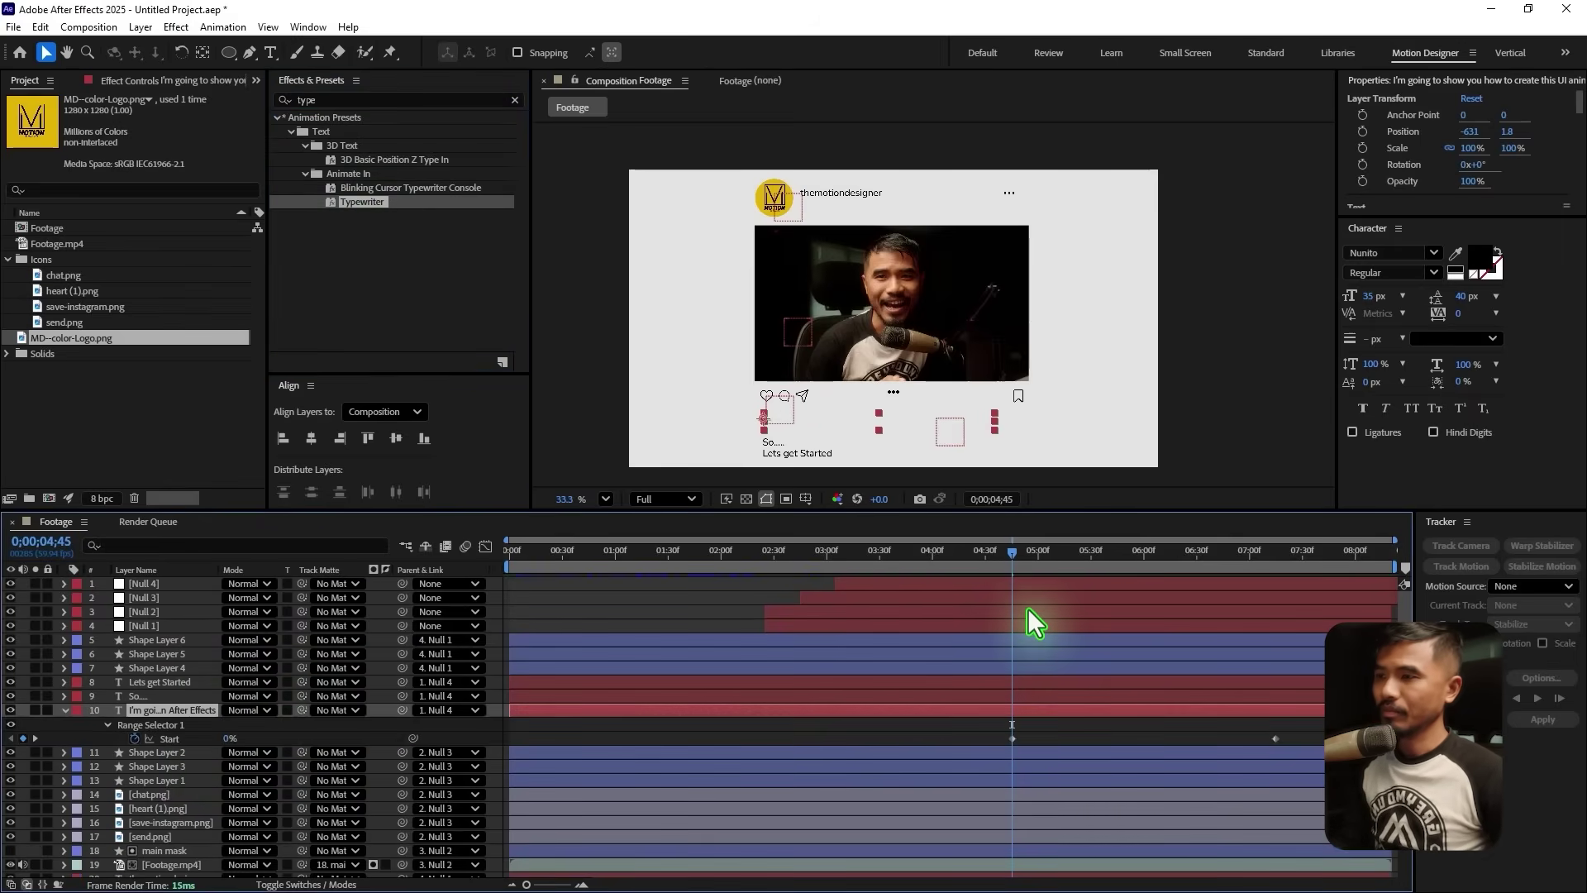
click(141, 696)
drag(314, 207, 169, 701)
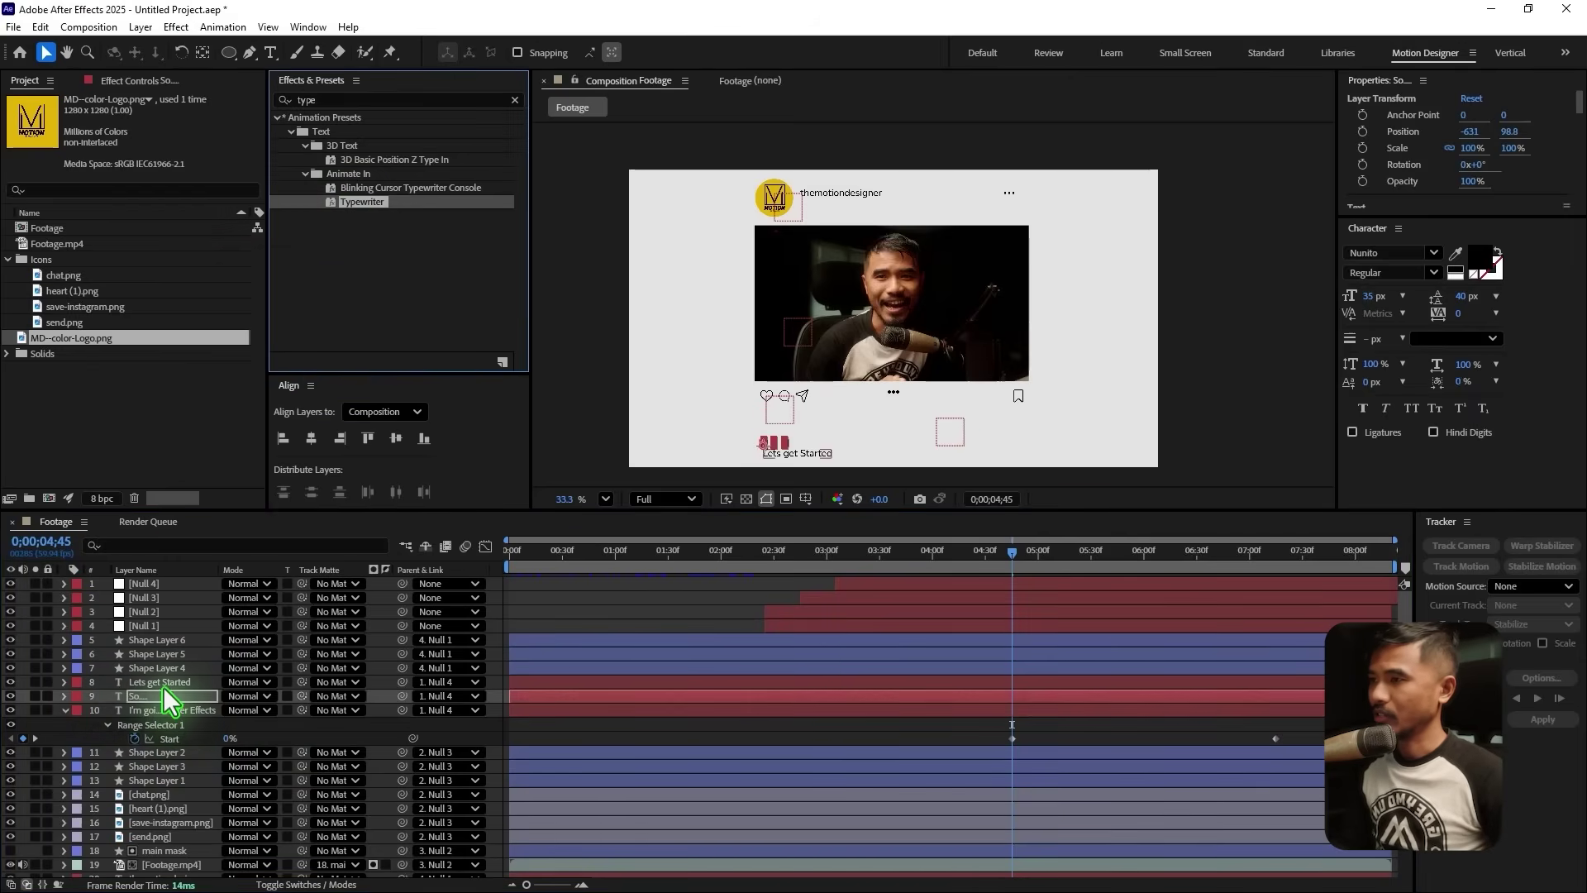
Apply the Typewriter preset to the "Lets get Started" text layer and reveal its and the "So...." layer's keyframes
drag(346, 203, 181, 686)
ctrl+click(1024, 696)
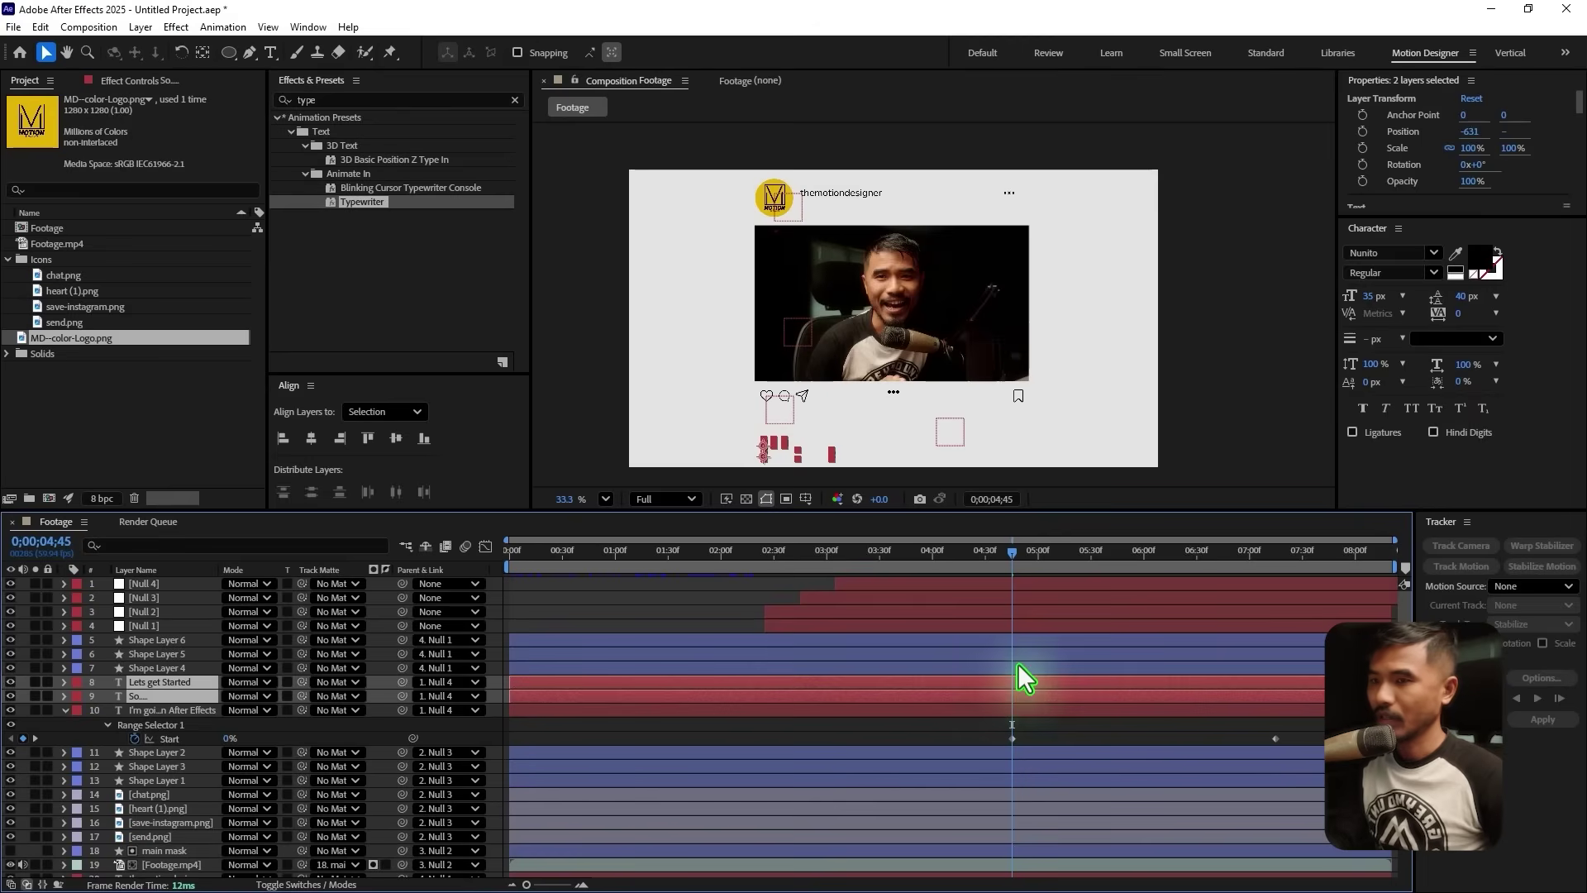
key(u)
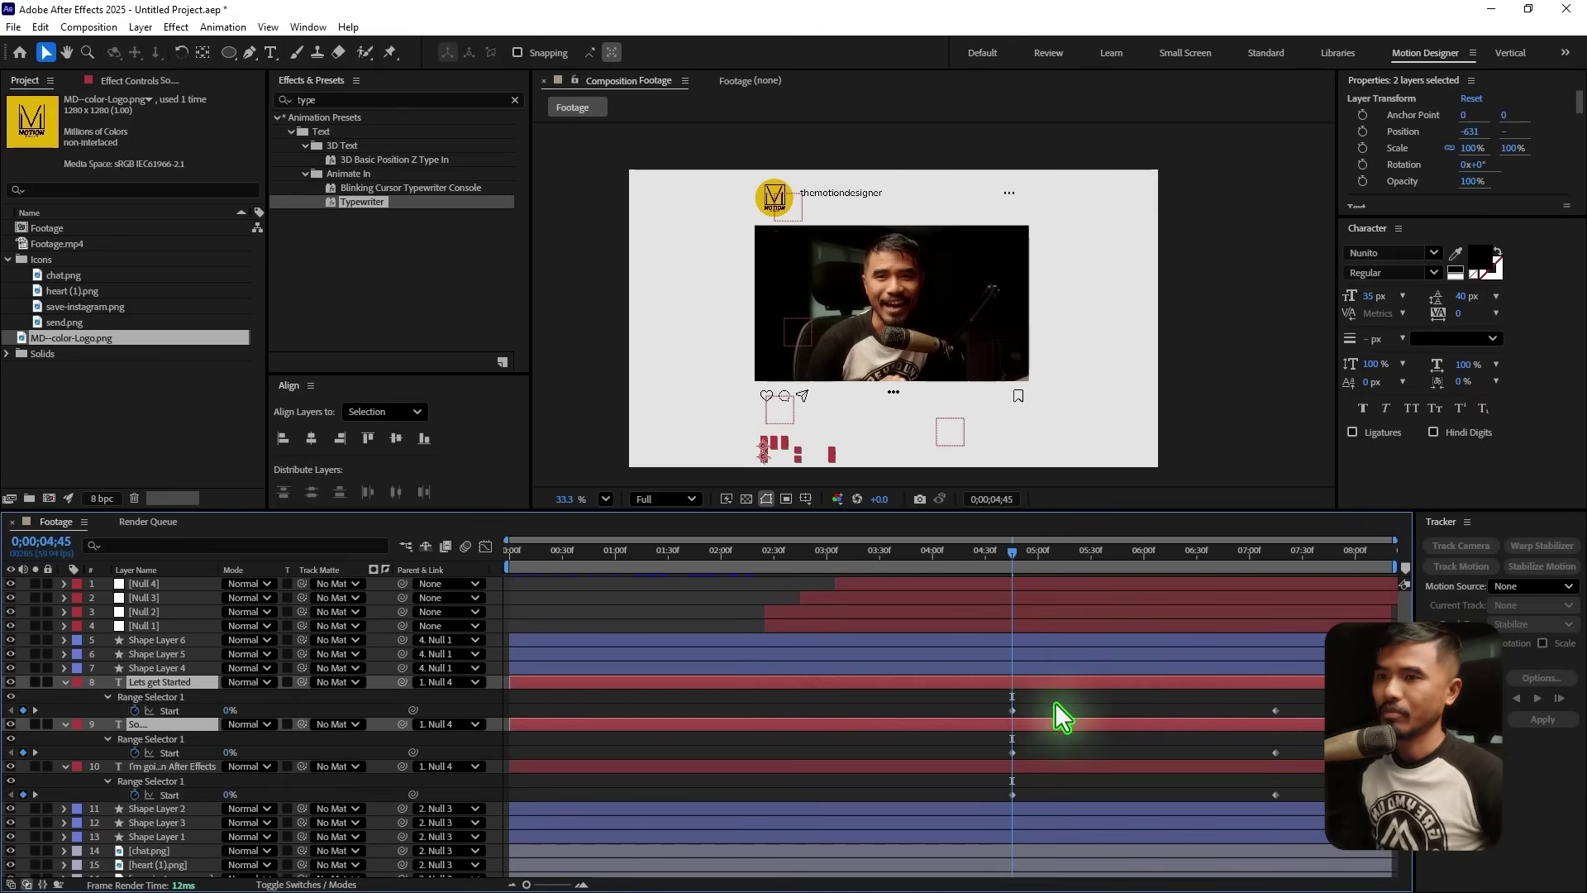
Trim the start of all three caption text layers to 0;00;04;45, where their Typewriter animation begins
click(1038, 767)
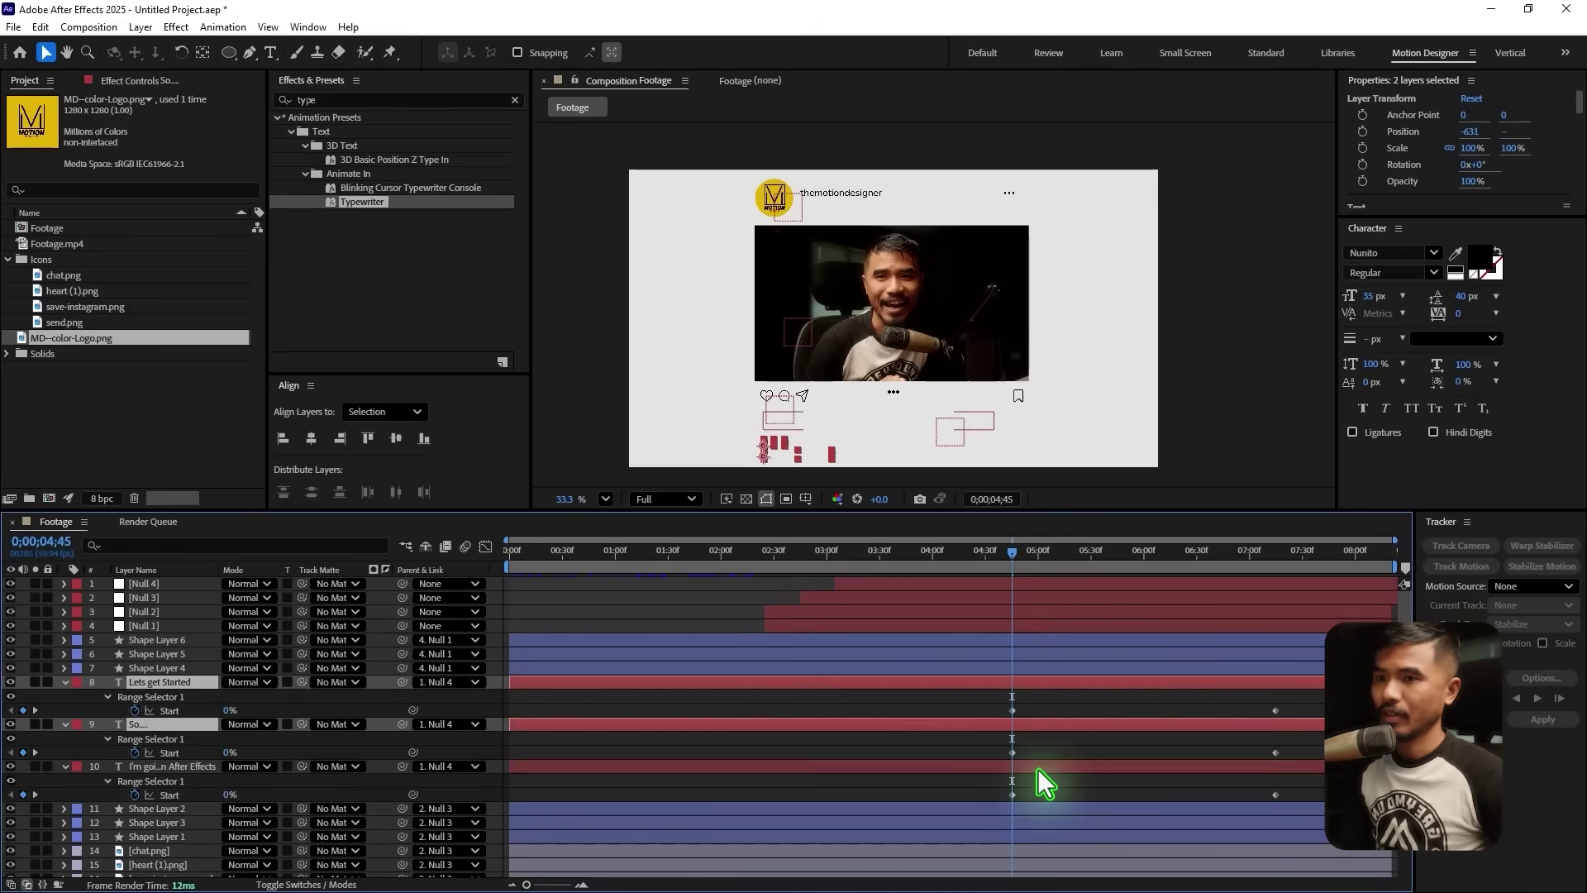
shift+click(1026, 679)
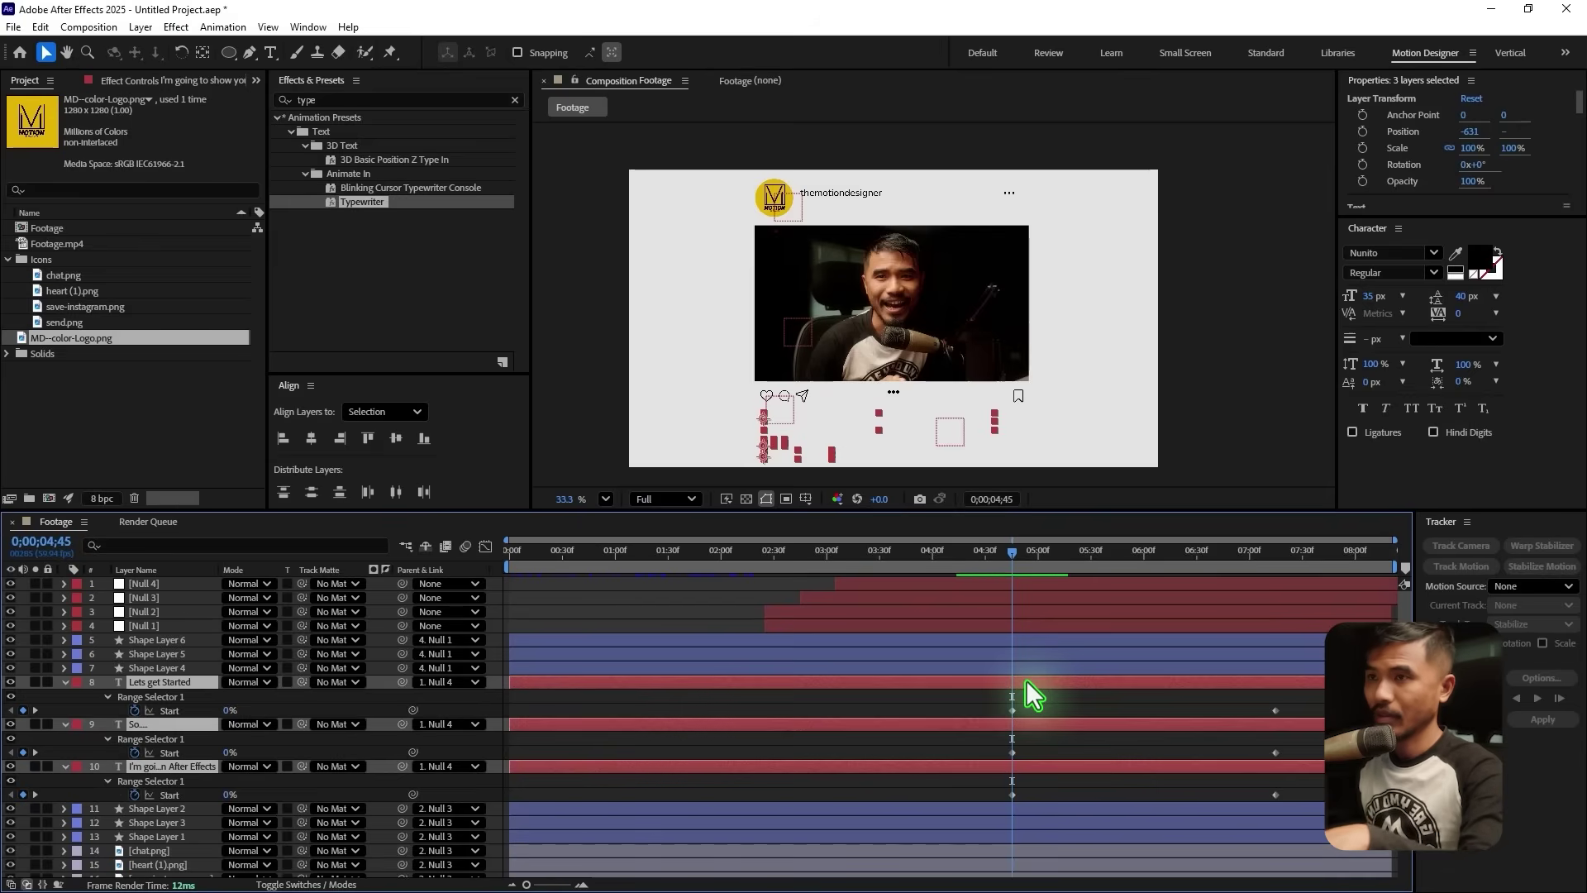
key(alt+bracketleft)
click(1017, 550)
drag(1022, 562, 1000, 602)
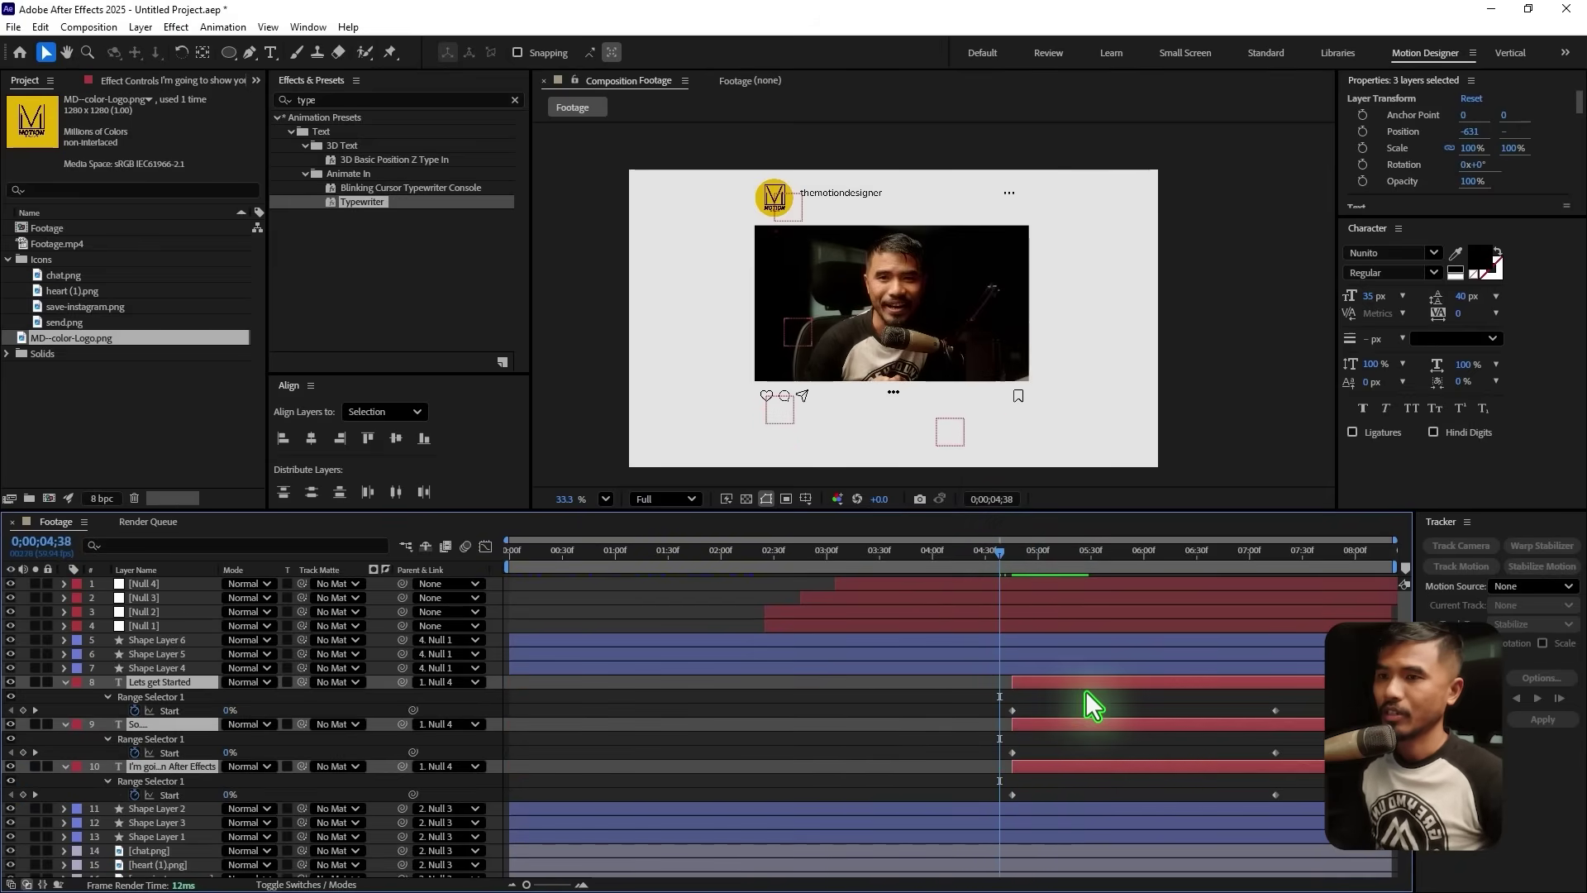
Try staggering the "So...." and "Lets get Started" layers by shifting both later in time with their original typing duration
click(1084, 720)
drag(1042, 728, 1222, 738)
drag(1056, 682, 1268, 689)
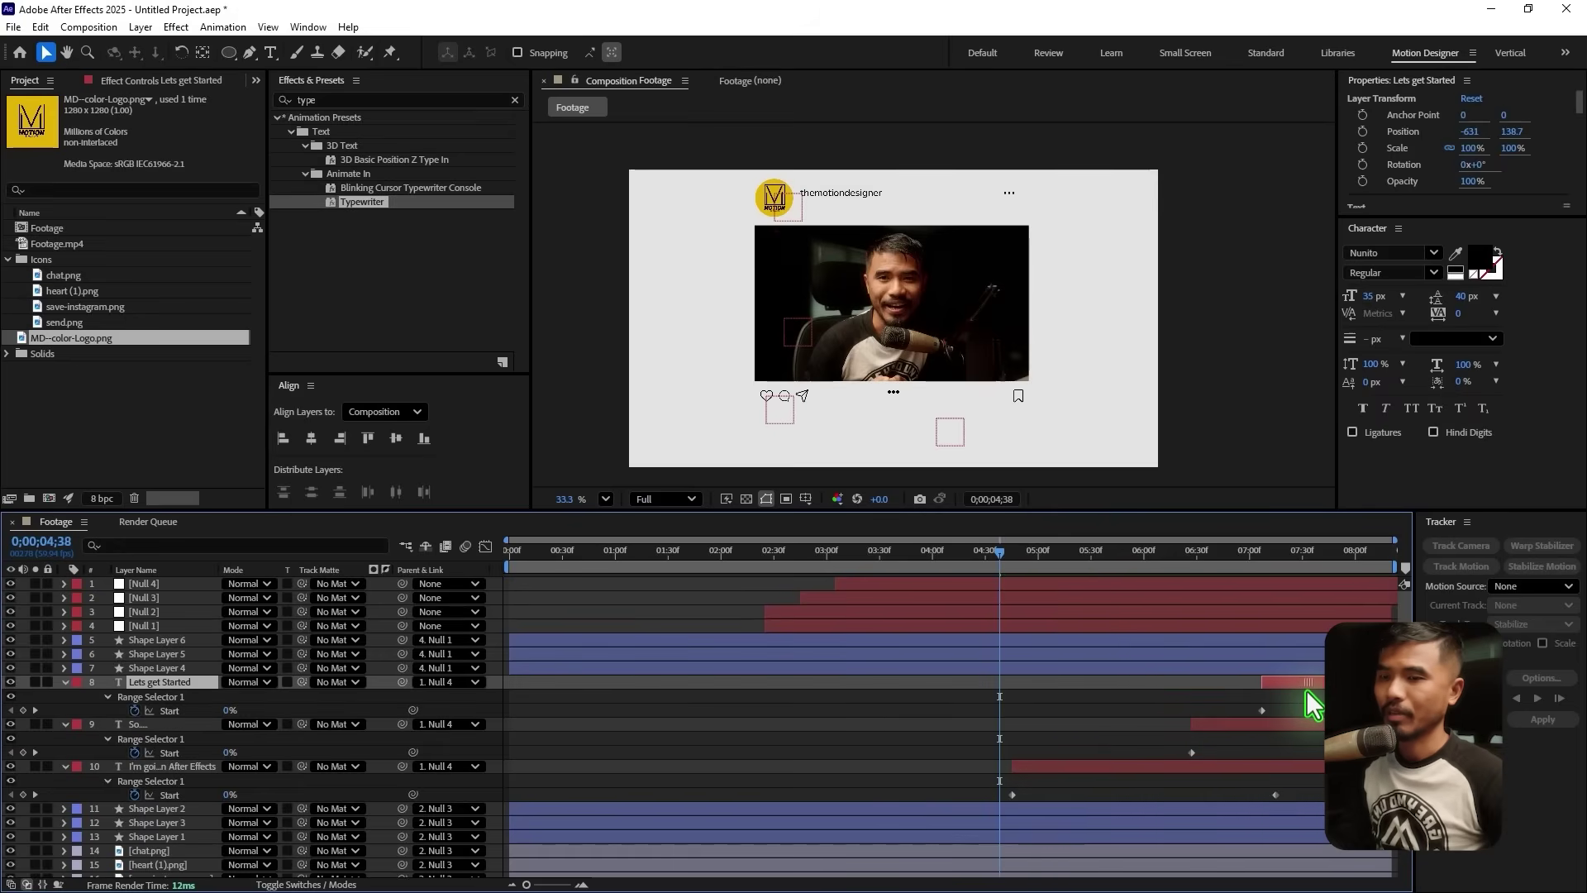
scroll(1108, 756, down, 2)
scroll(1199, 720, up, 2)
key(ctrl+z)
key(ctrl+z)
Shorten the typing of "So...." and "Lets get Started", start both layers at about 0;00;06;50, and preview the caption
drag(1287, 711, 1102, 728)
drag(1252, 735, 1269, 736)
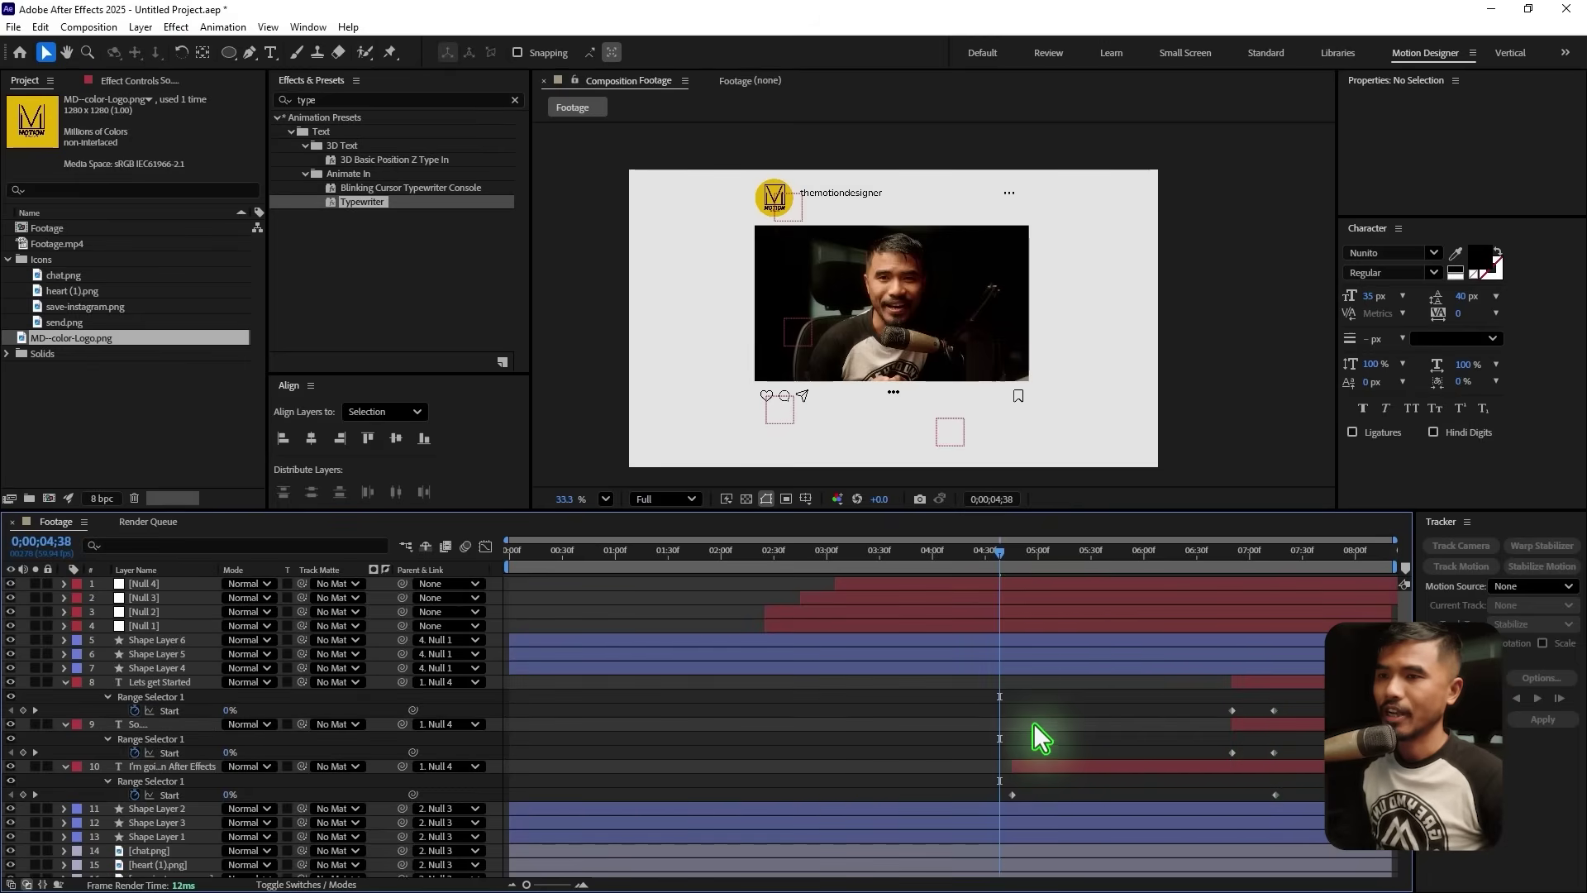
click(1034, 723)
click(969, 558)
key(space)
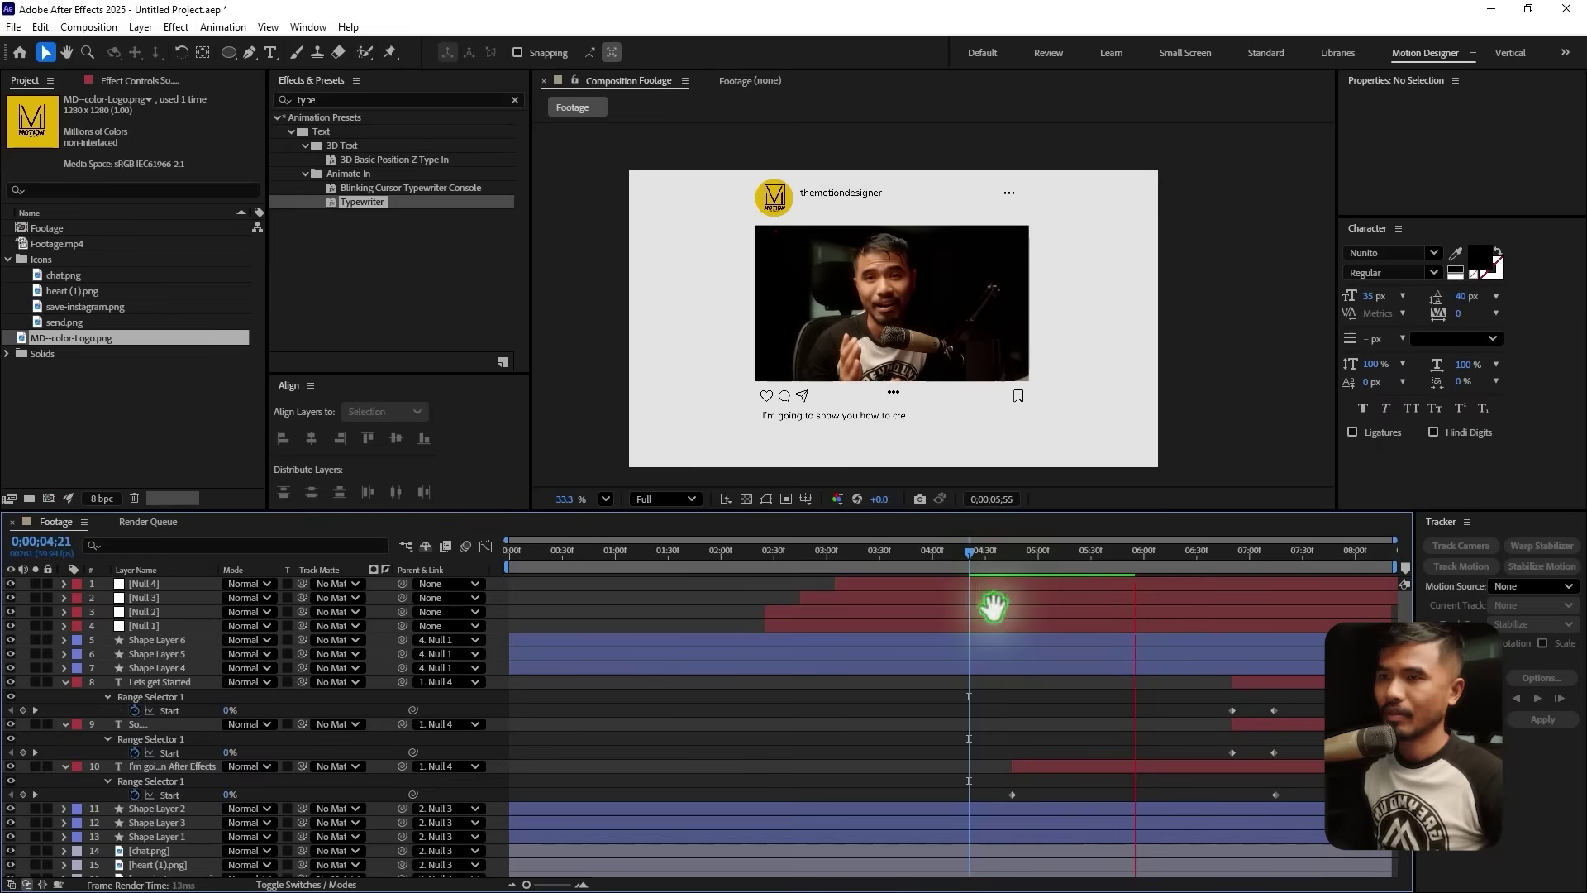
Move the "I'm going to show you" layer earlier to start at about 0;00;02;40, extend its end, and preview the timing
drag(1189, 764, 1067, 765)
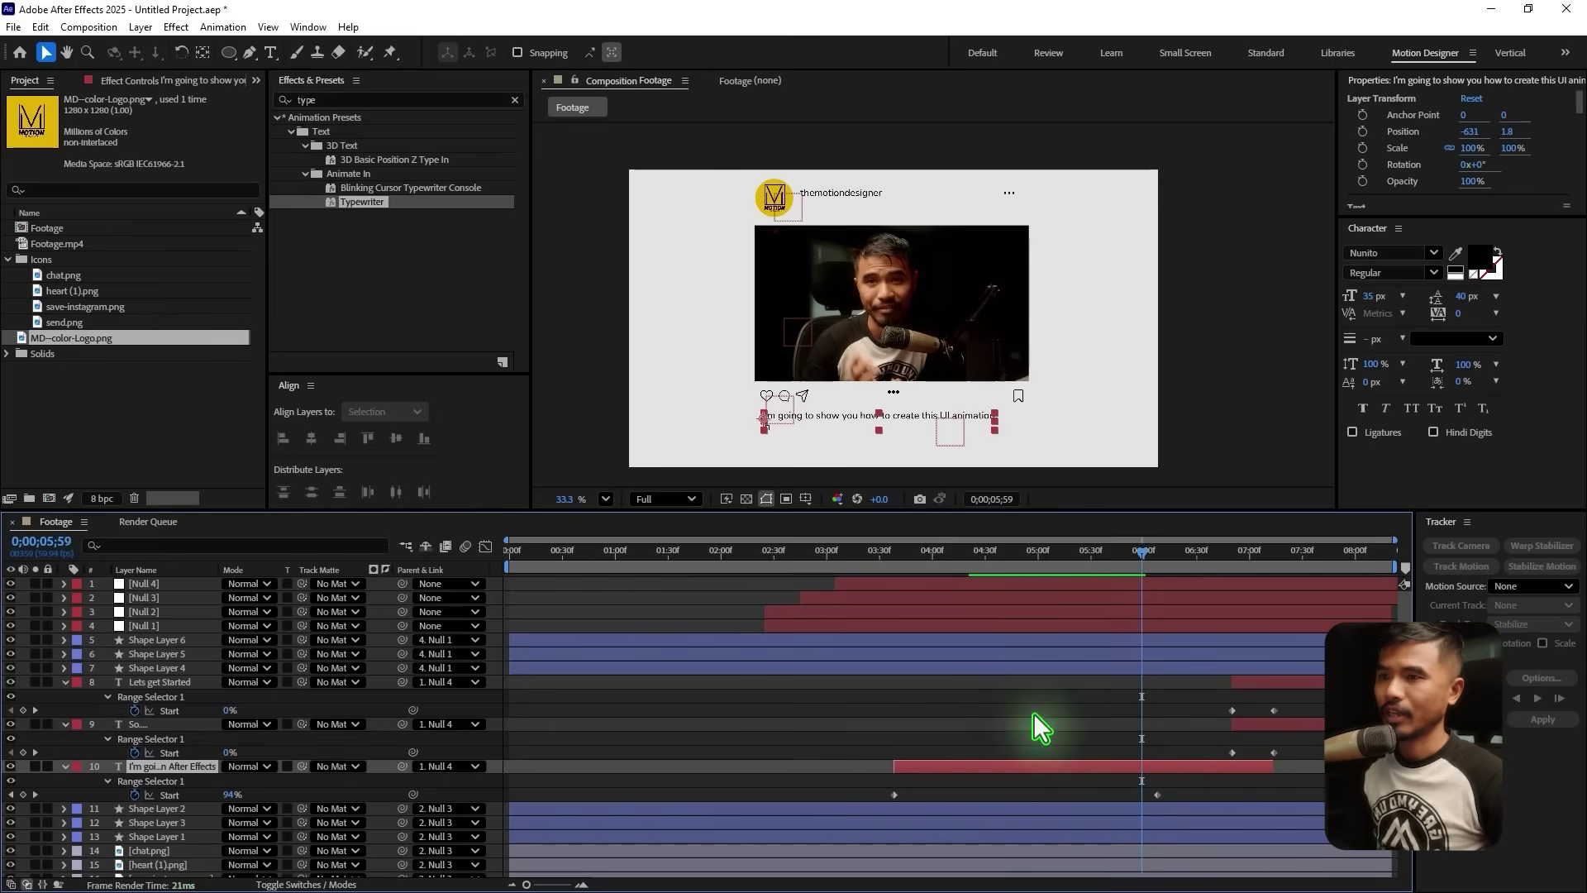
click(831, 555)
key(space)
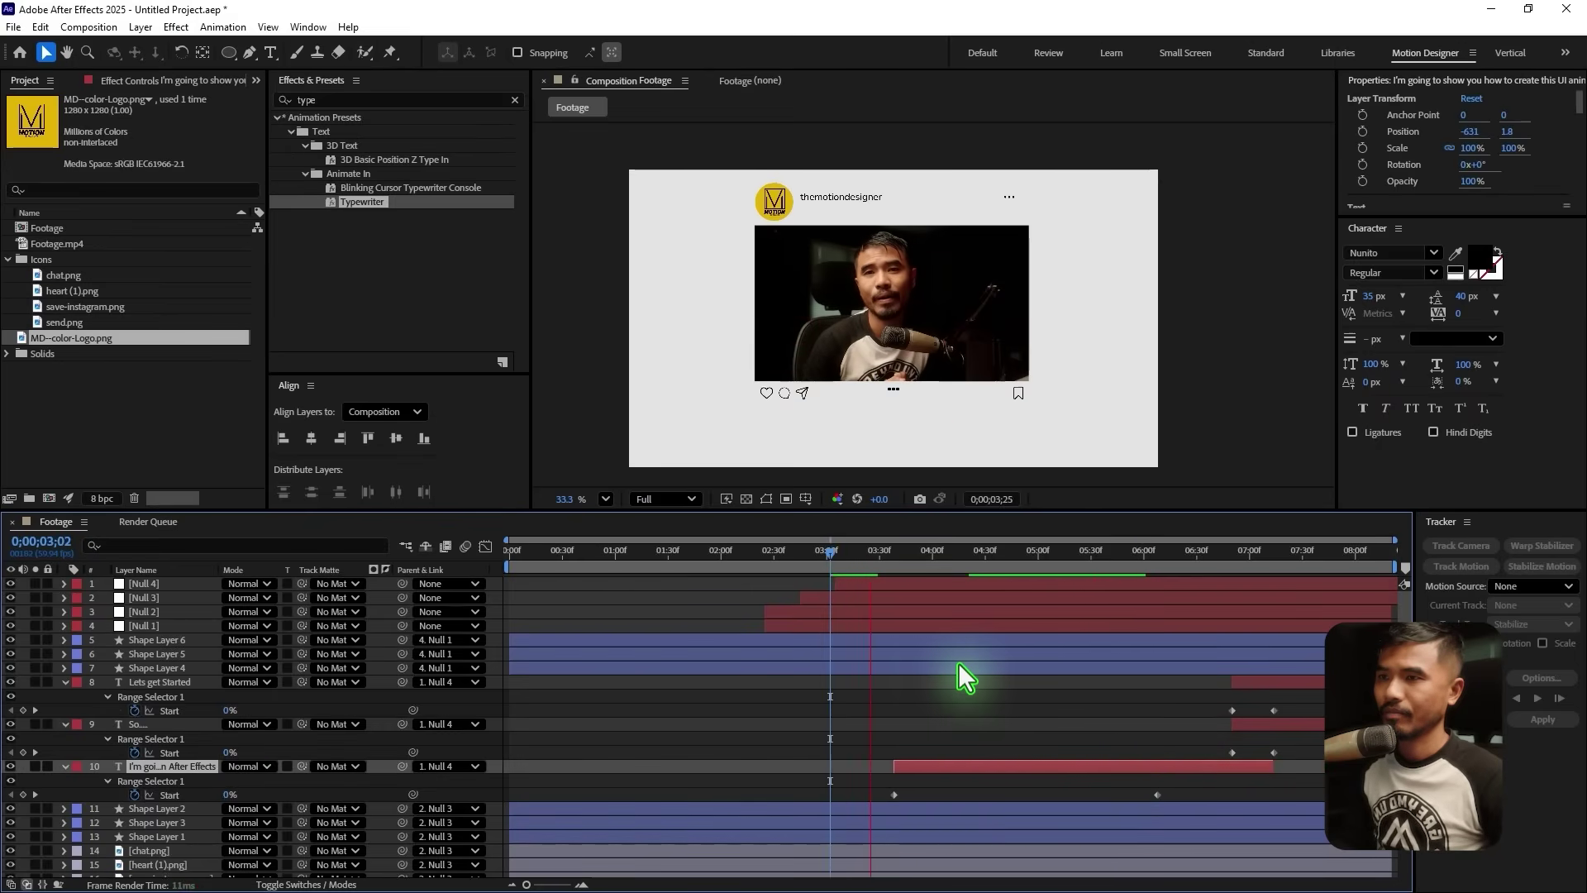
drag(1012, 768, 911, 766)
drag(1169, 767, 1313, 768)
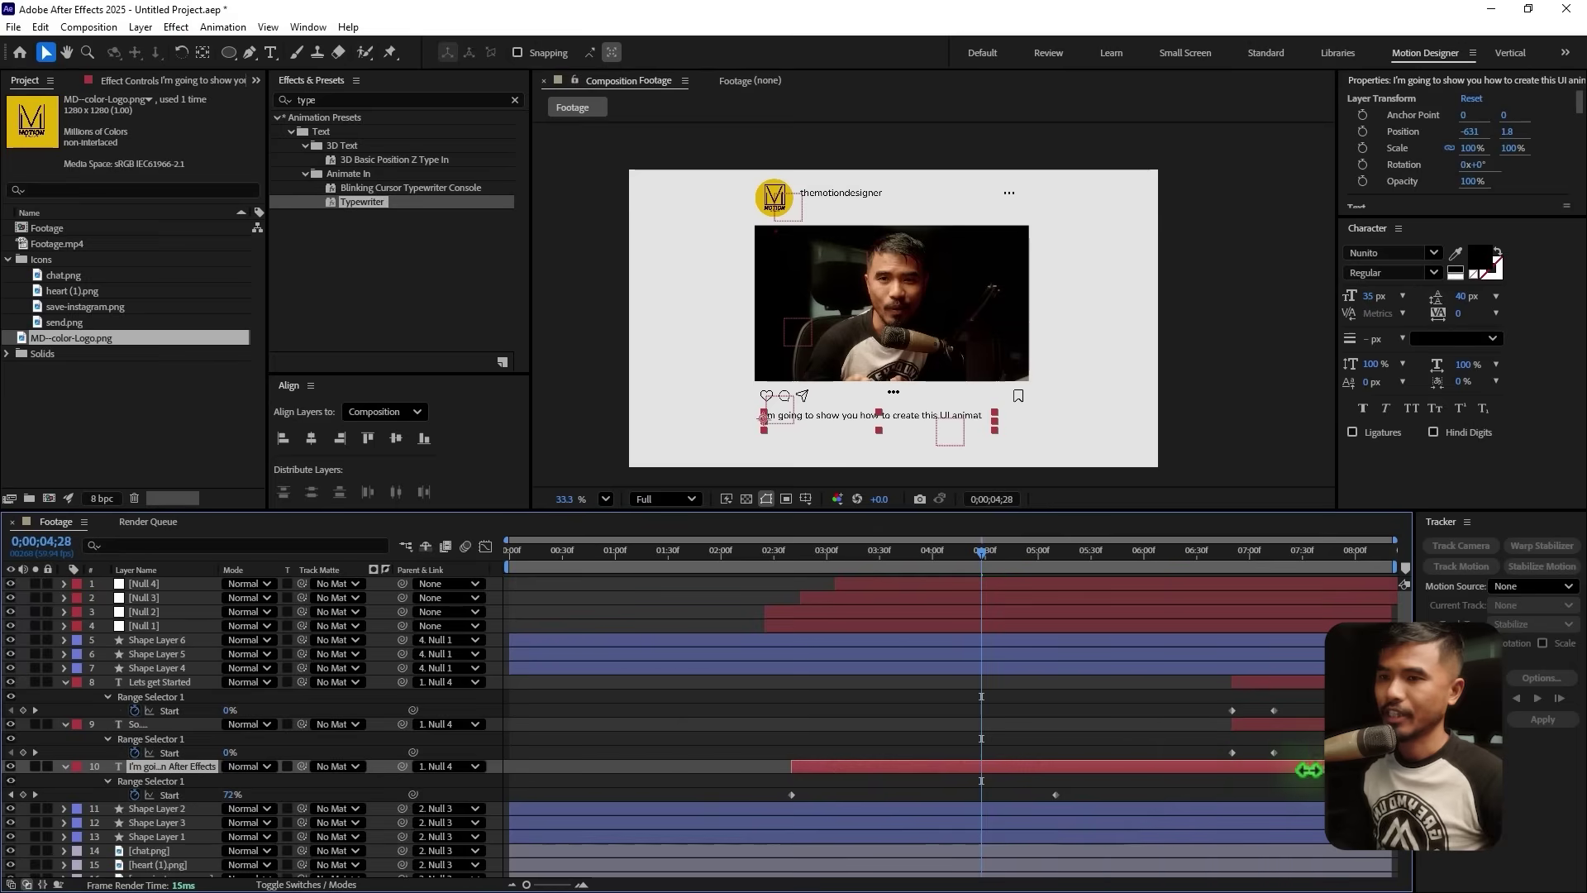
click(760, 550)
key(space)
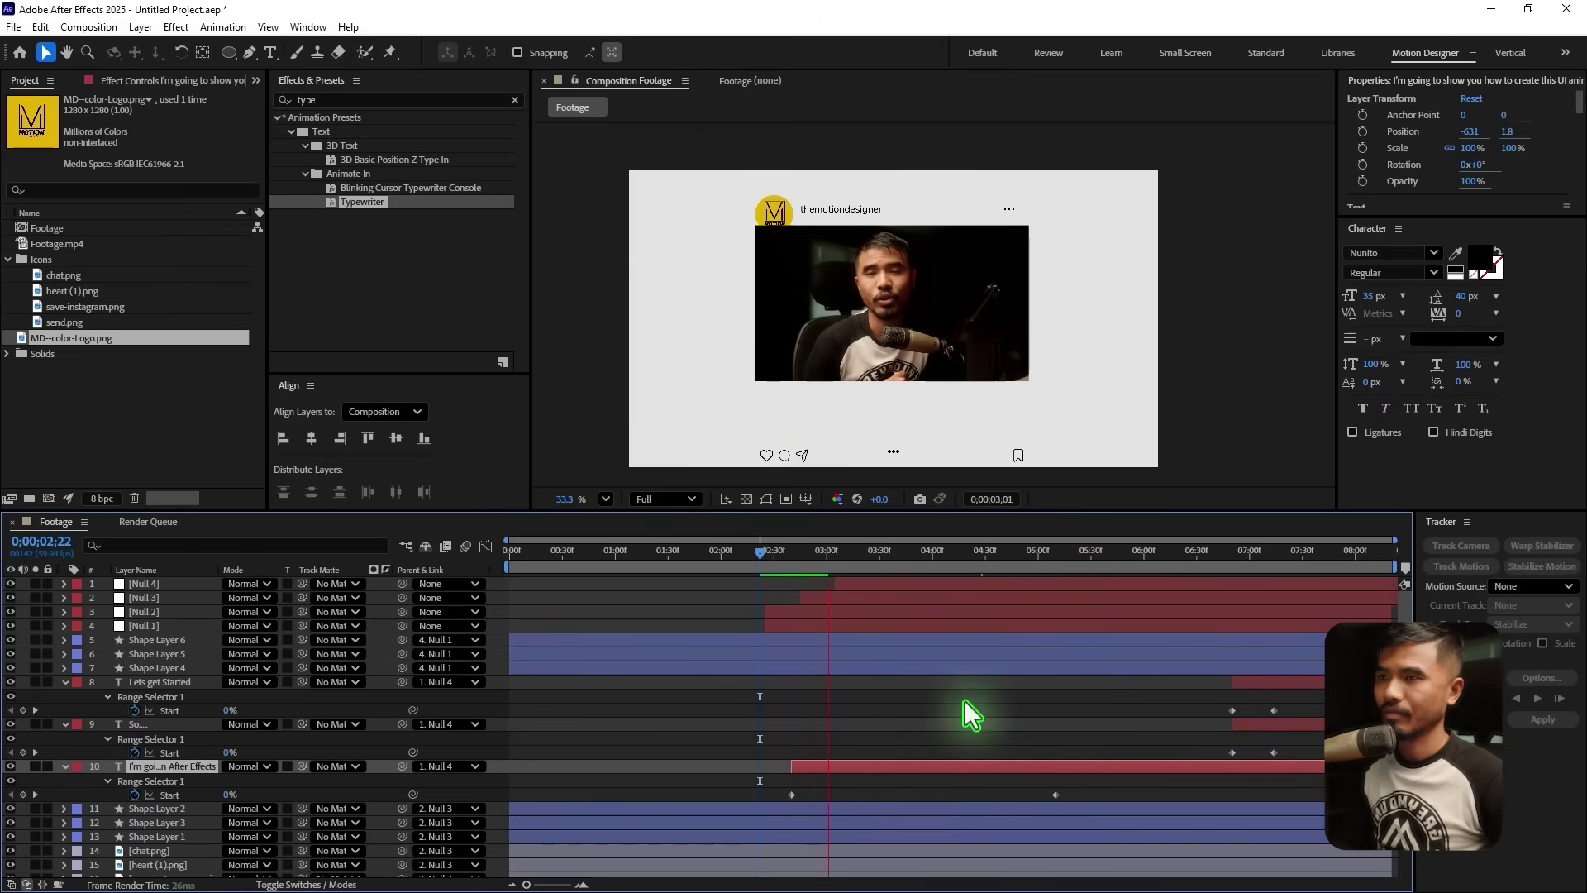
Shift the "I'm going to show you" layer to start at 0;00;02;00, adjust its last Start keyframe, and preview it
key(space)
mouse_move(1010, 767)
mouse_down()
mouse_move(970, 768)
mouse_move(996, 794)
mouse_move(1046, 792)
mouse_move(994, 790)
mouse_up()
key(space)
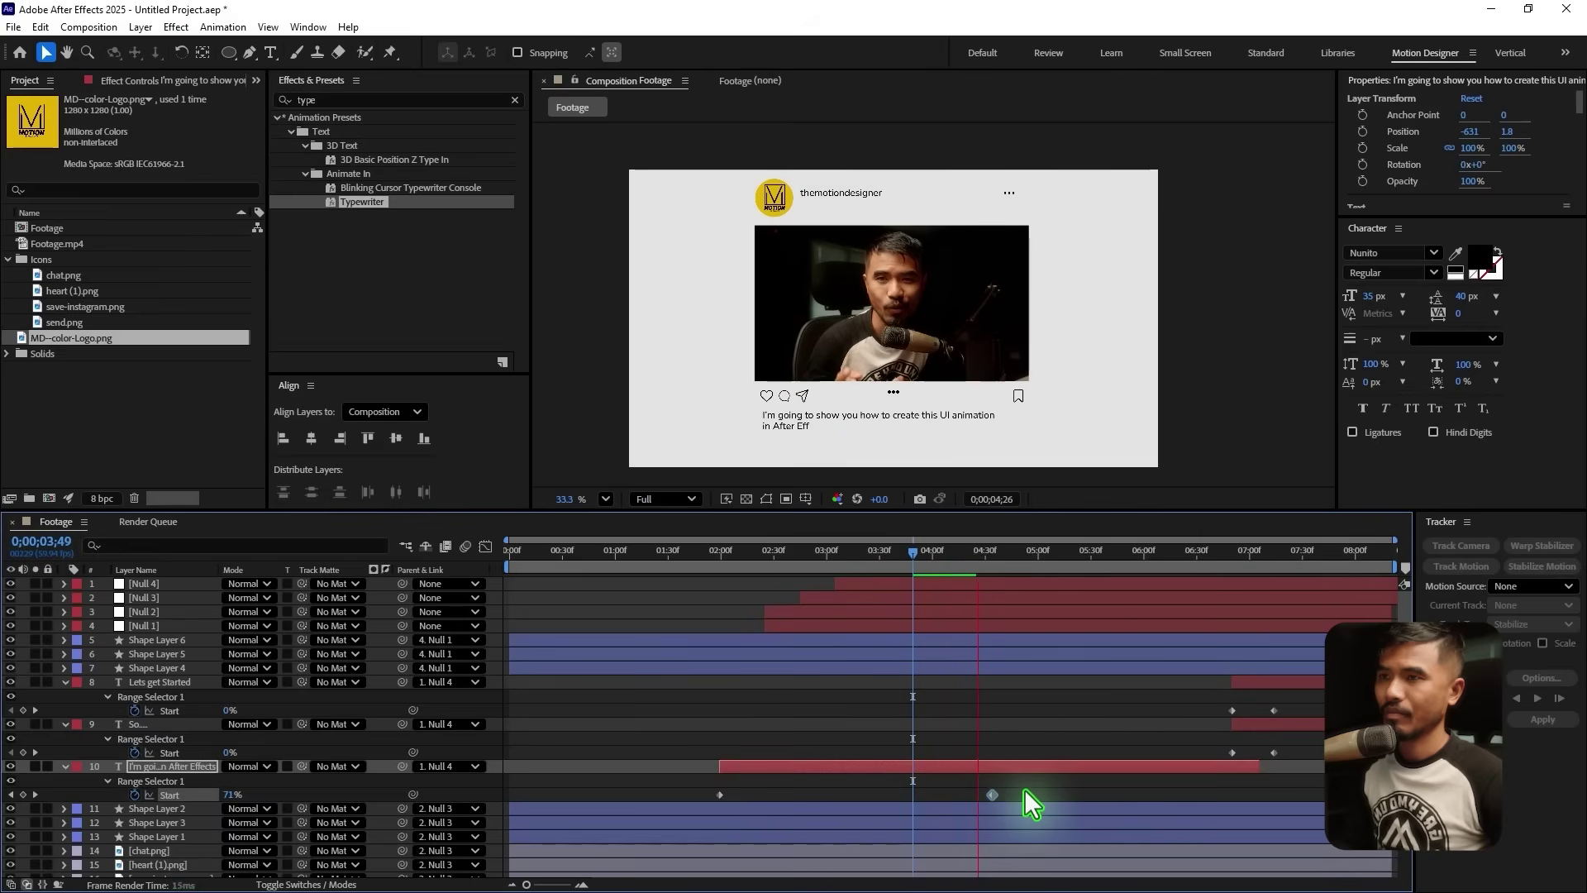
Slow the "I'm going to show you" typing by moving its last Start keyframe to about 0;00;06;18, previewing the result
key(space)
drag(995, 792, 1078, 796)
click(708, 553)
key(space)
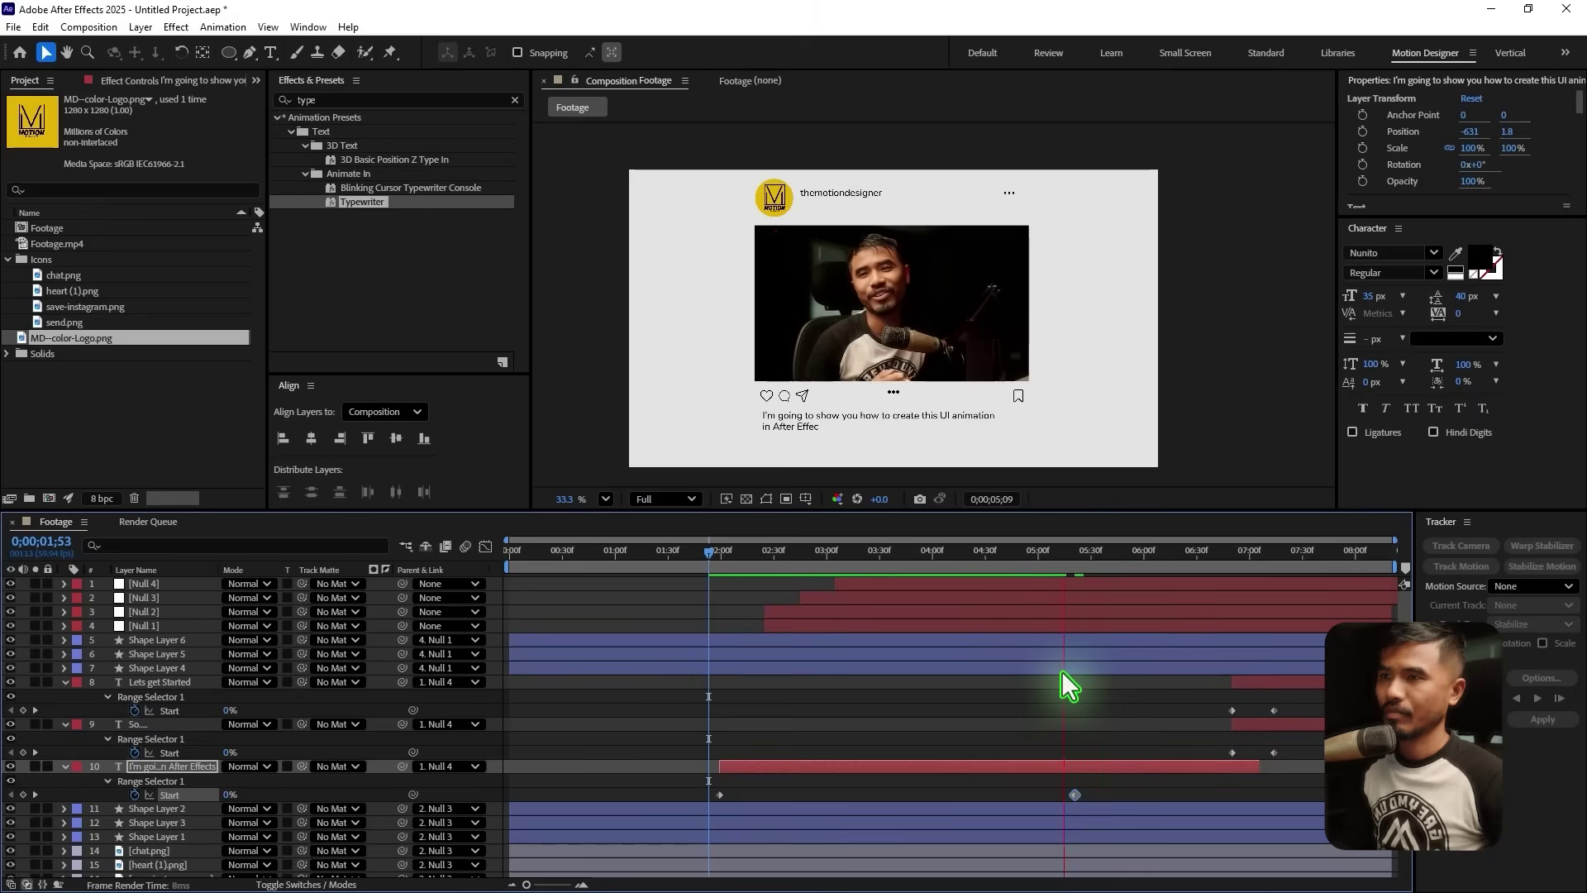
key(space)
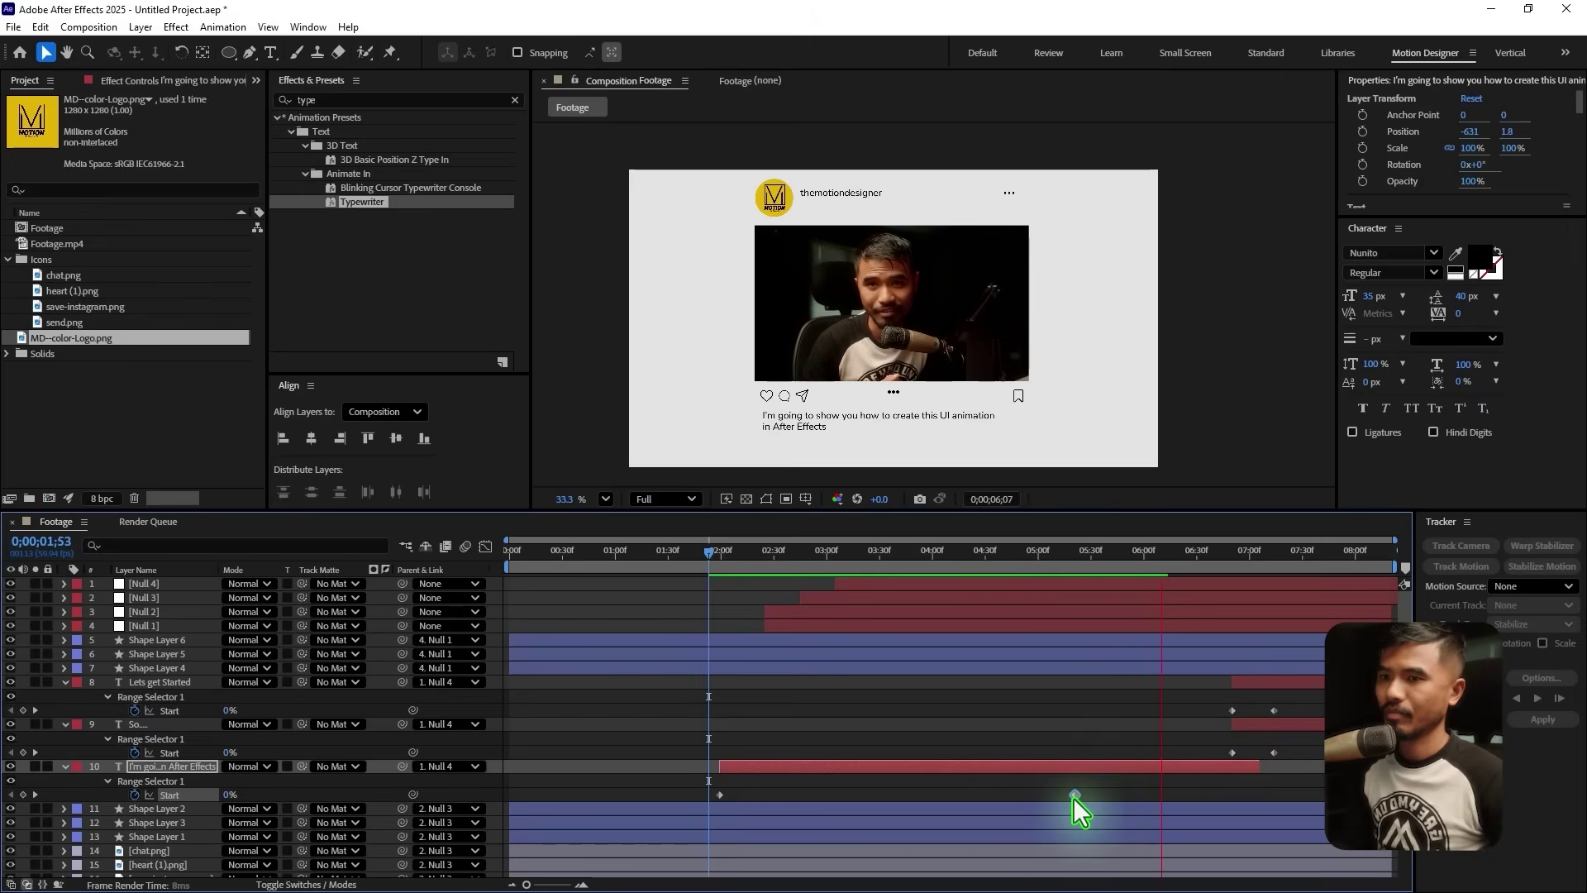
click(1188, 795)
click(672, 551)
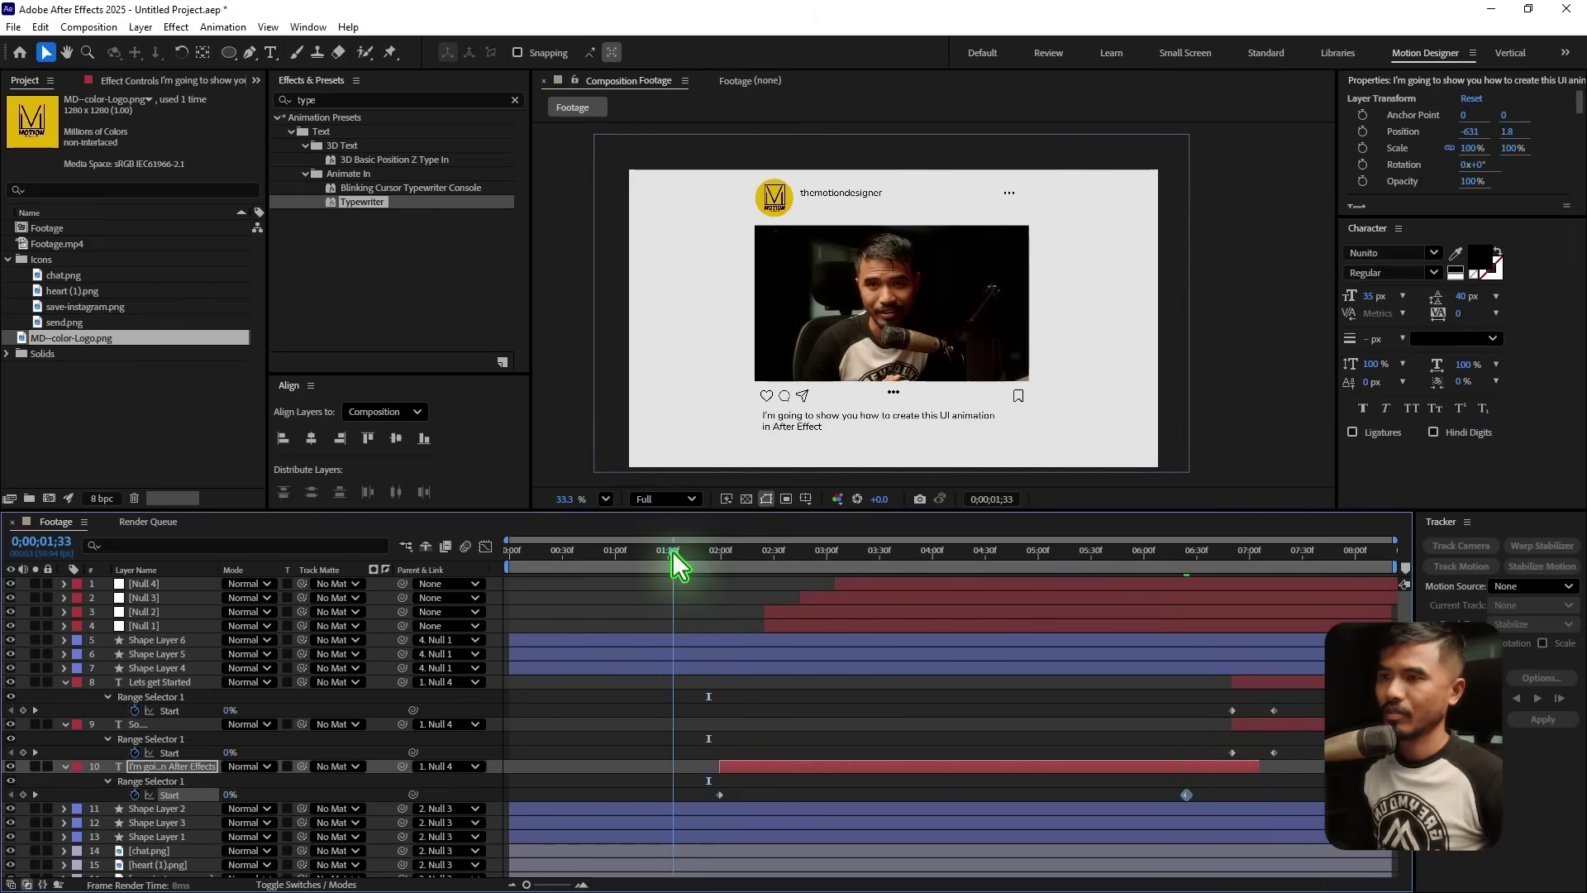
drag(1188, 795, 1174, 797)
key(space)
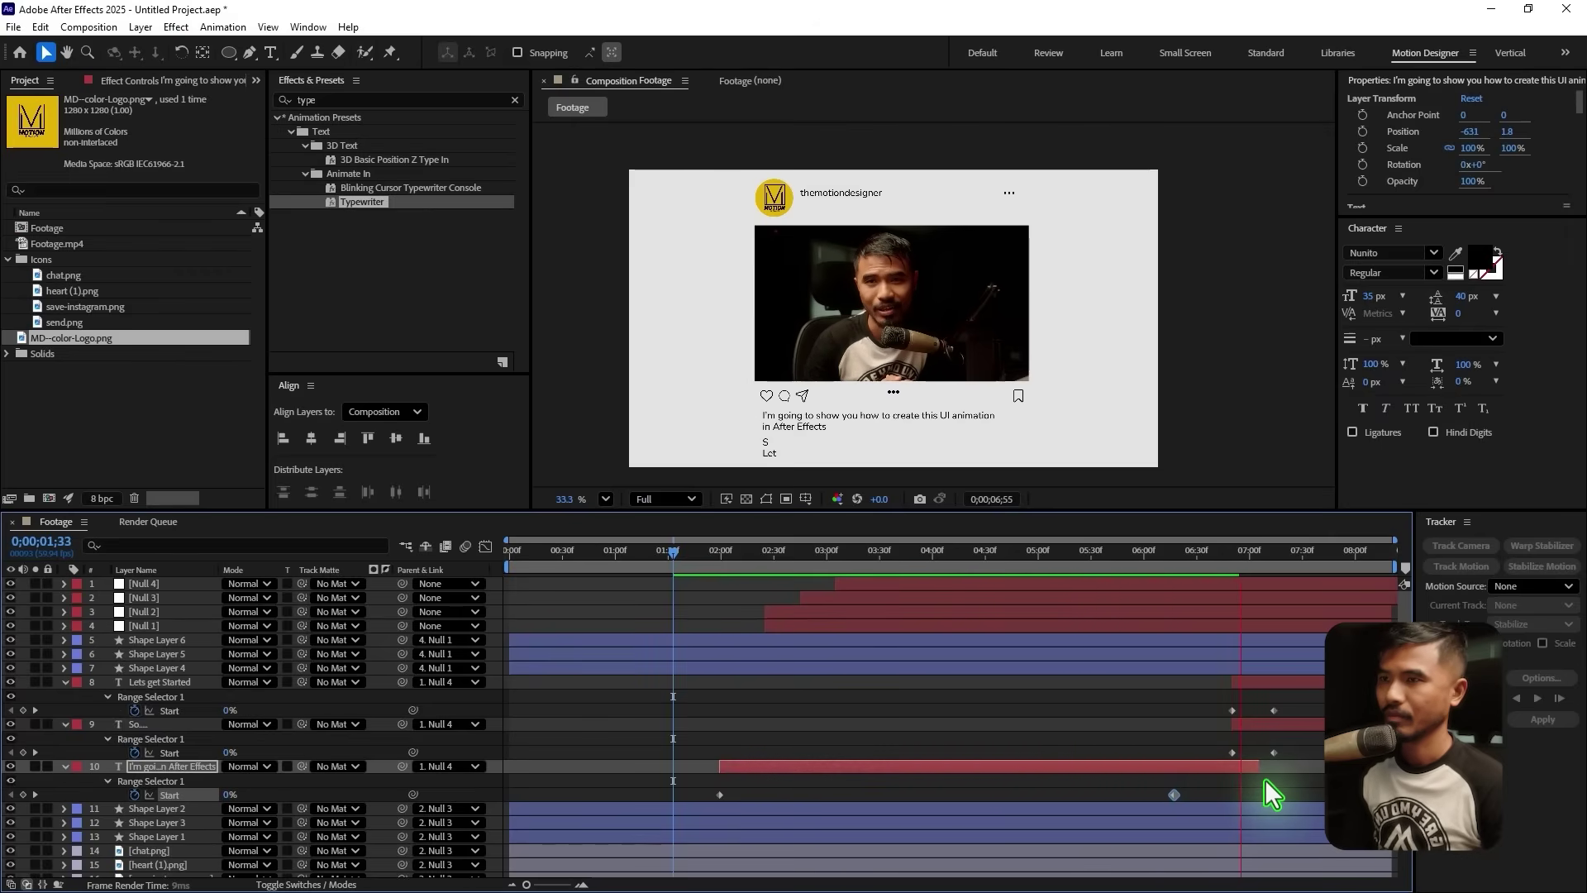
key(space)
Delay the "Lets get Started" layer to about 0;00;07;20 so it types after "So....", and preview both lines
click(1258, 726)
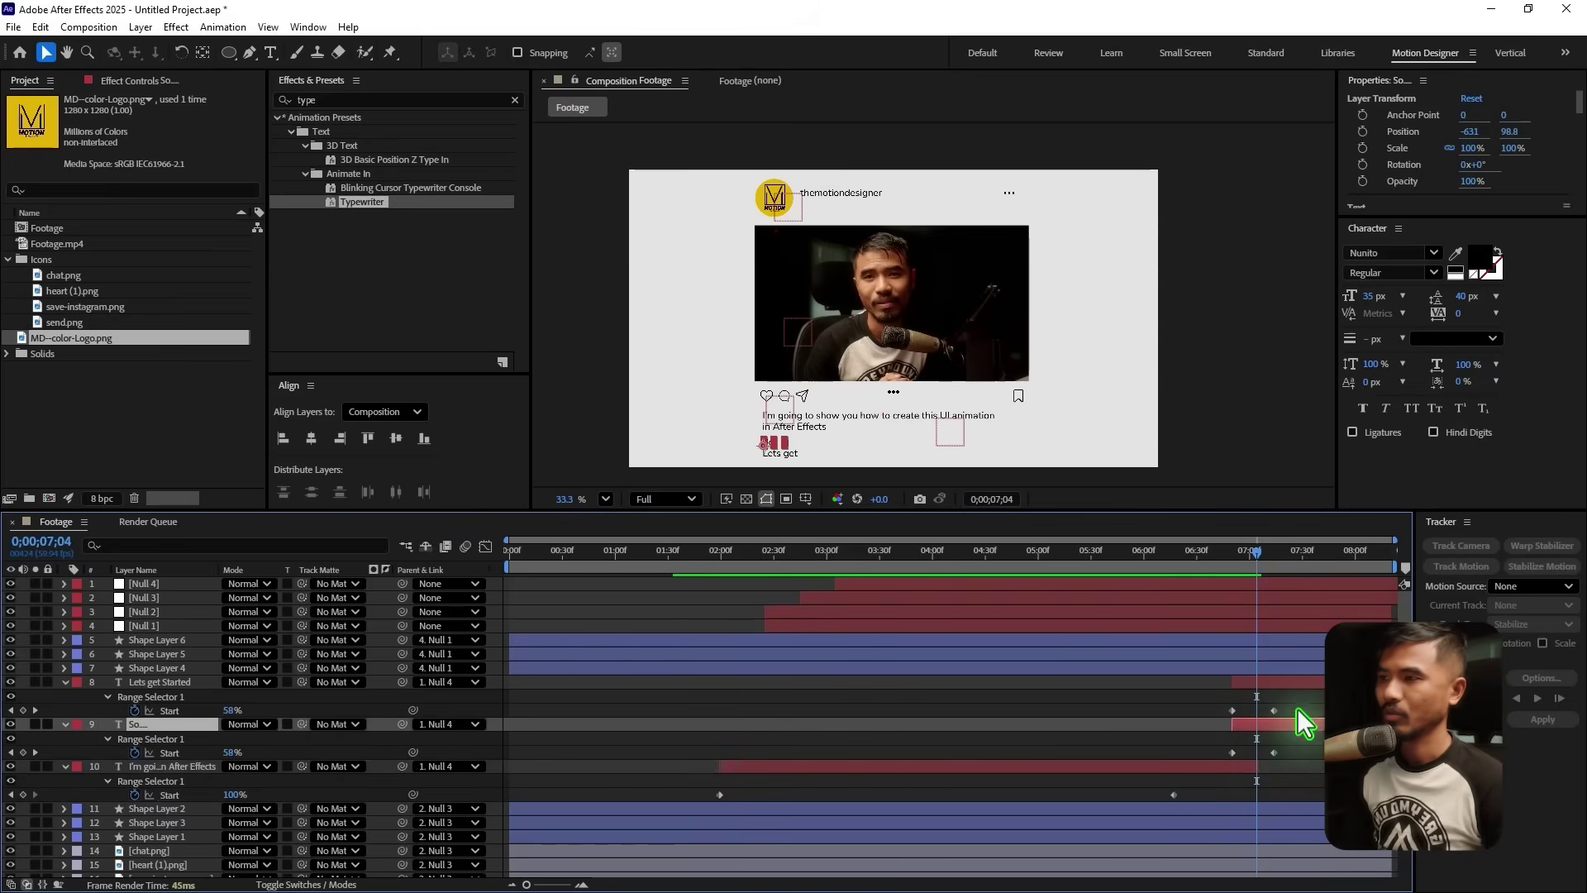
drag(1268, 681, 1319, 701)
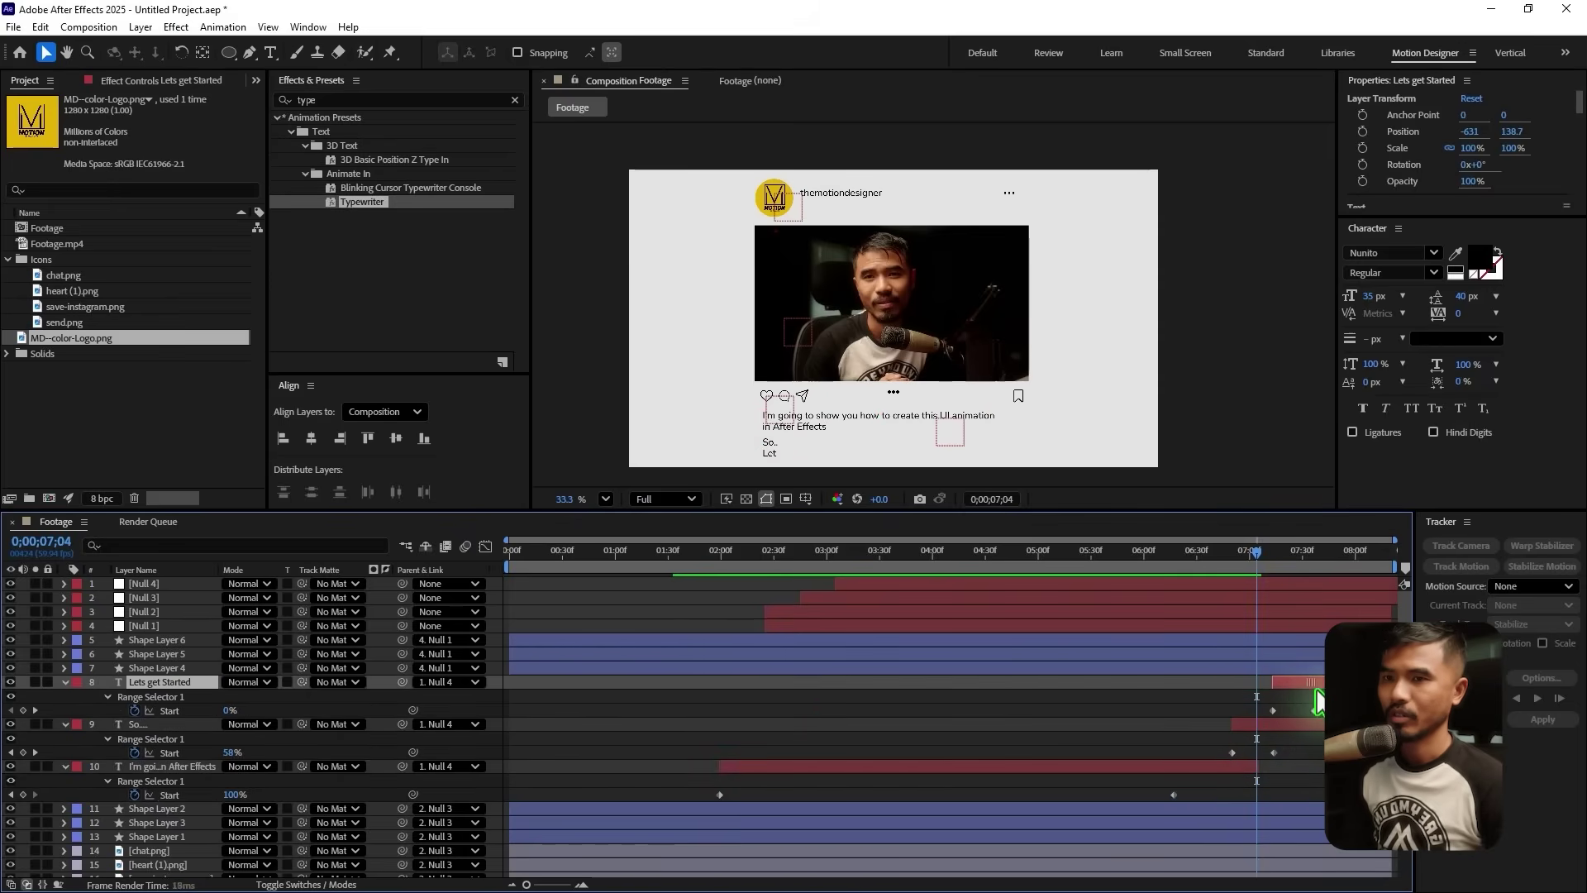
click(1179, 552)
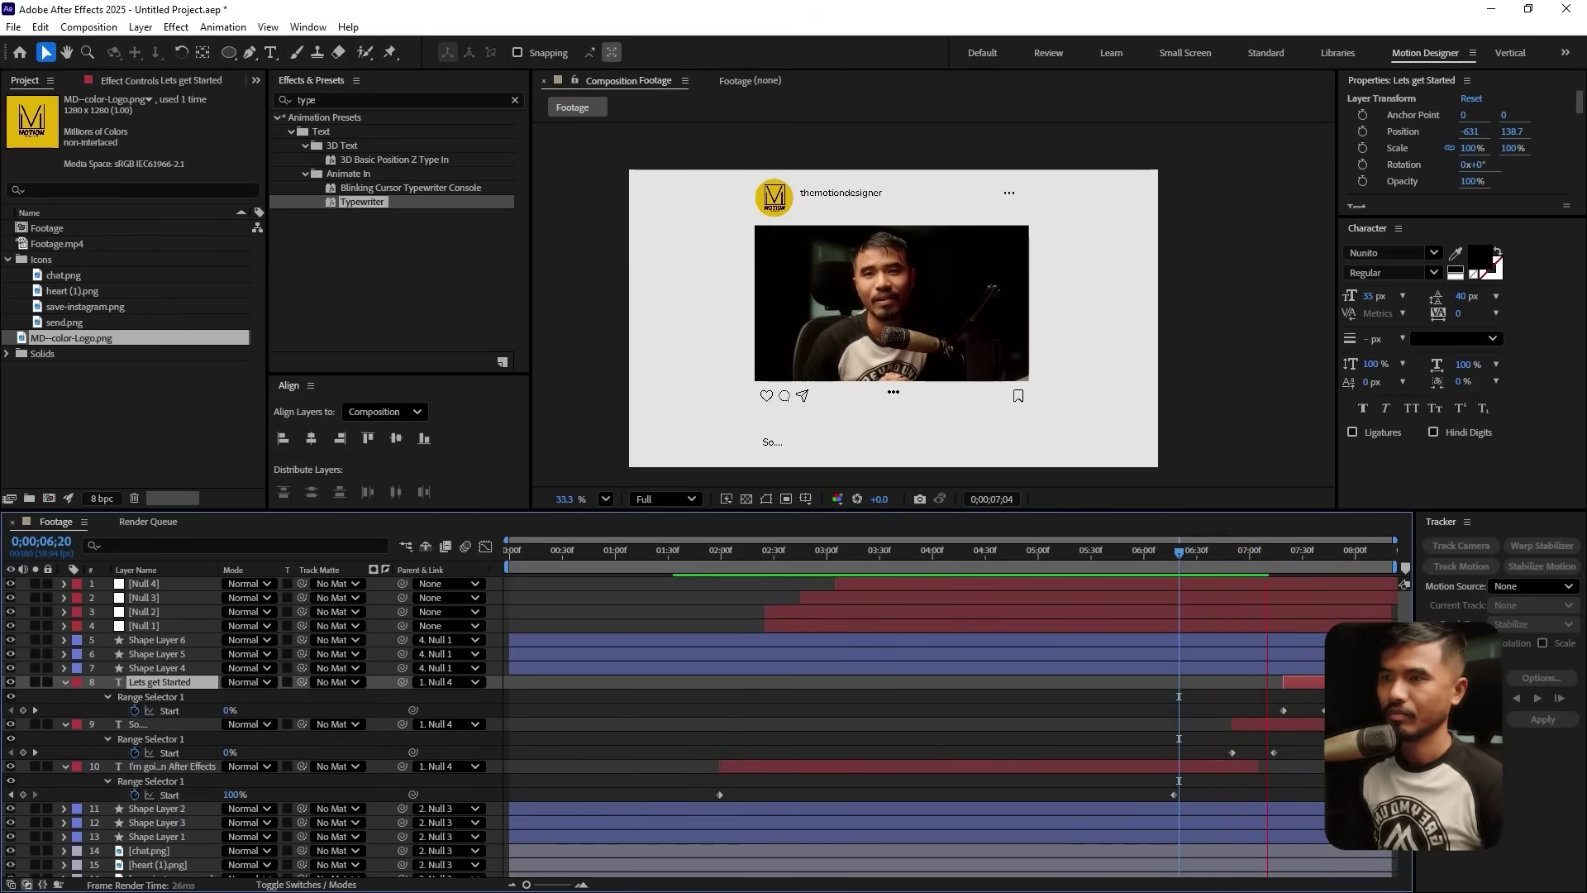
key(space)
Extend the end of the "I'm going to show you" layer past the other captions and play back from its last keyframe
click(1274, 769)
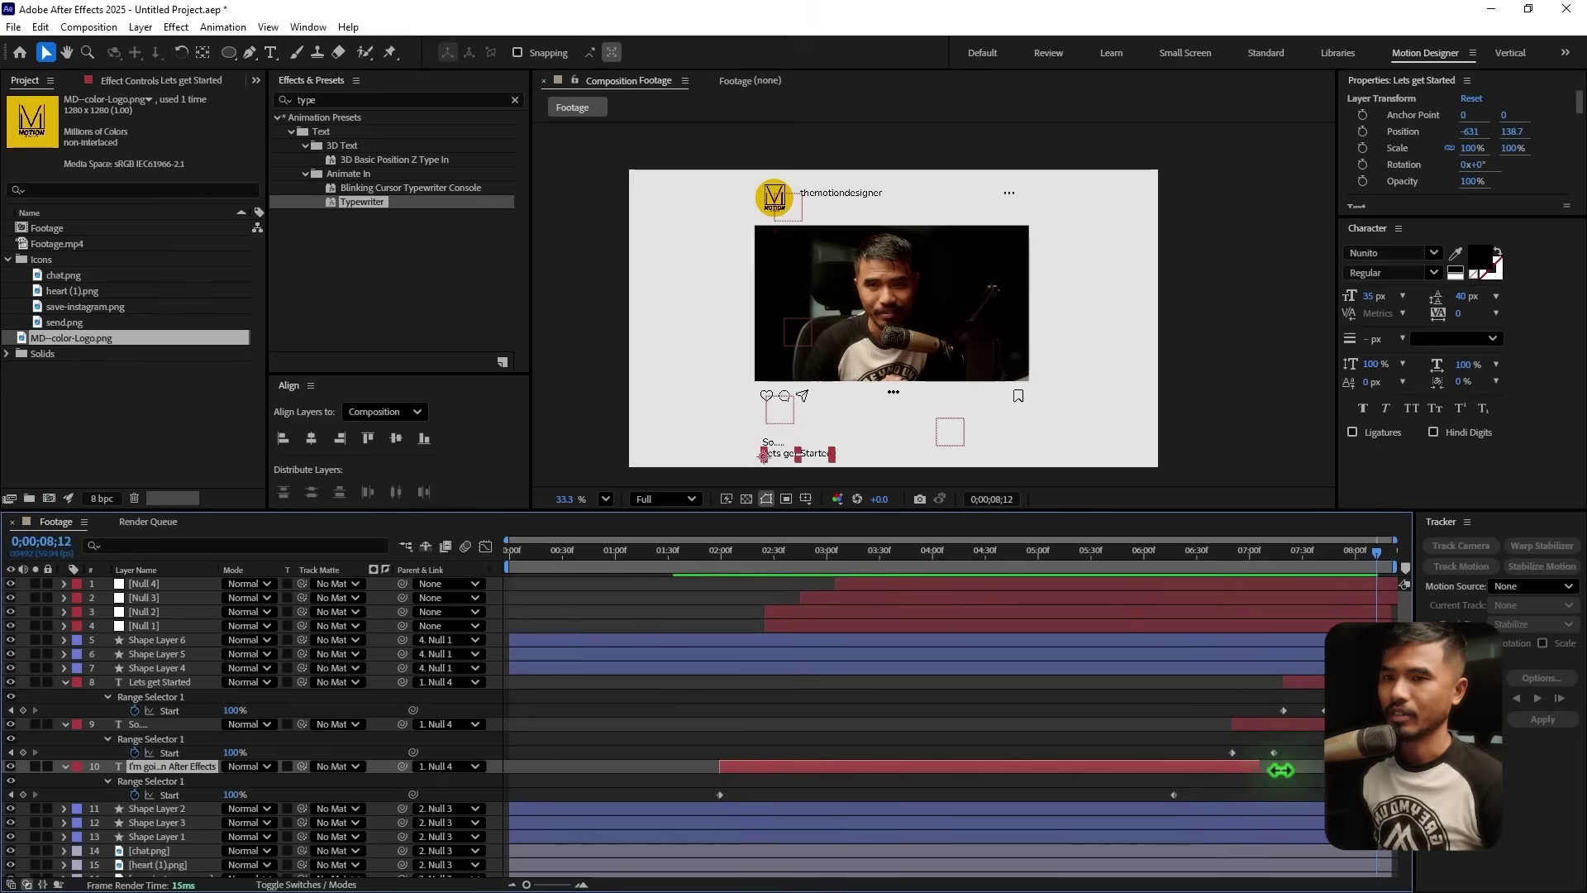
key(j)
key(j)
key(j)
key(j)
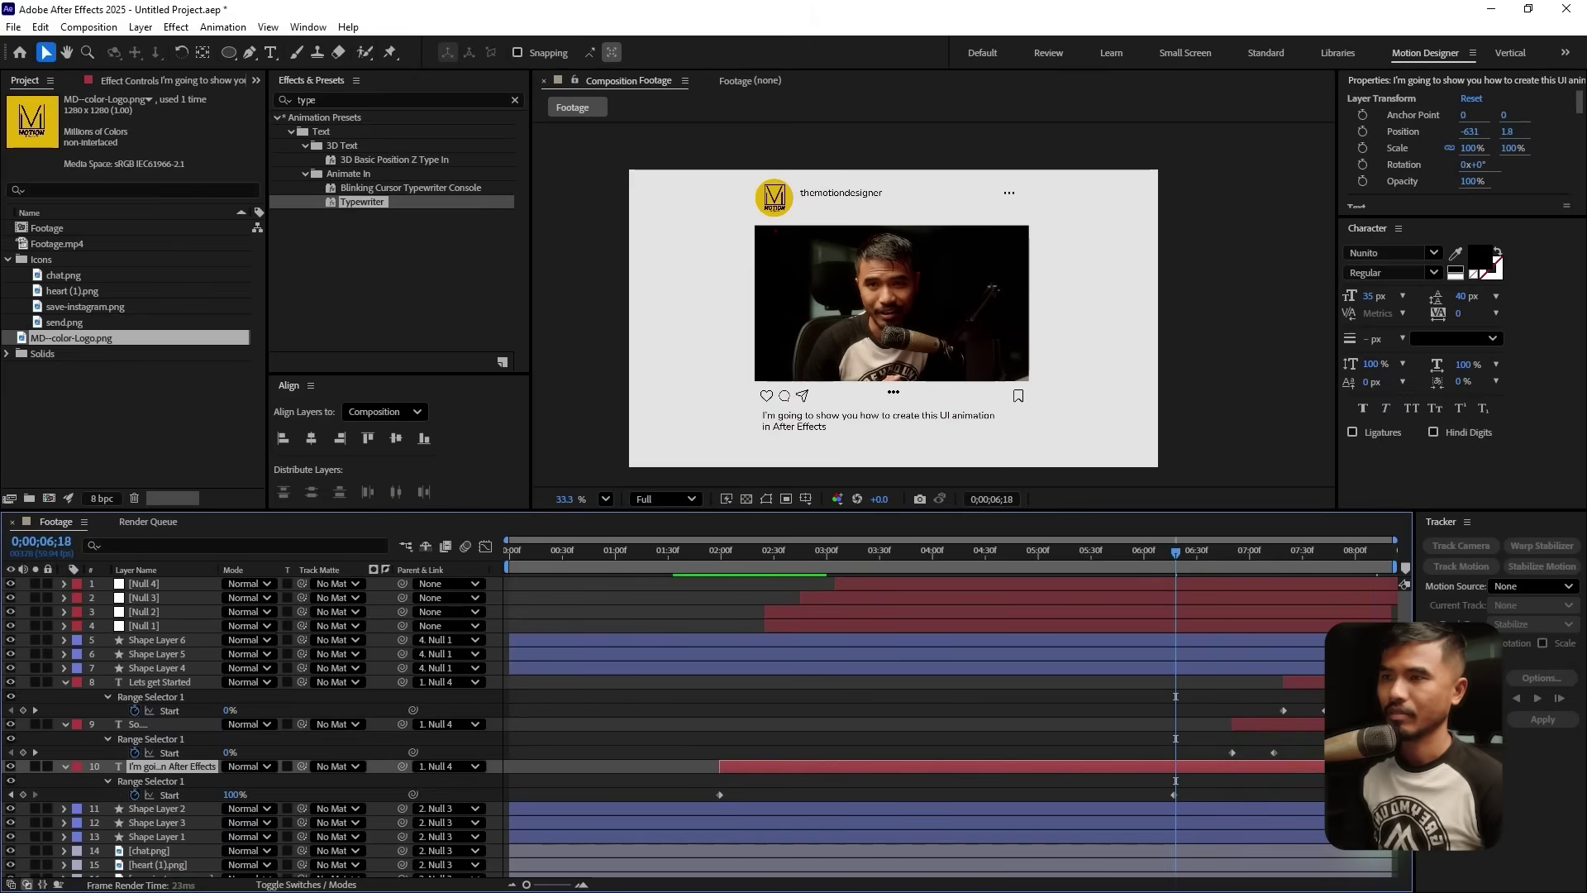
key(space)
key(space)
drag(1233, 555, 997, 667)
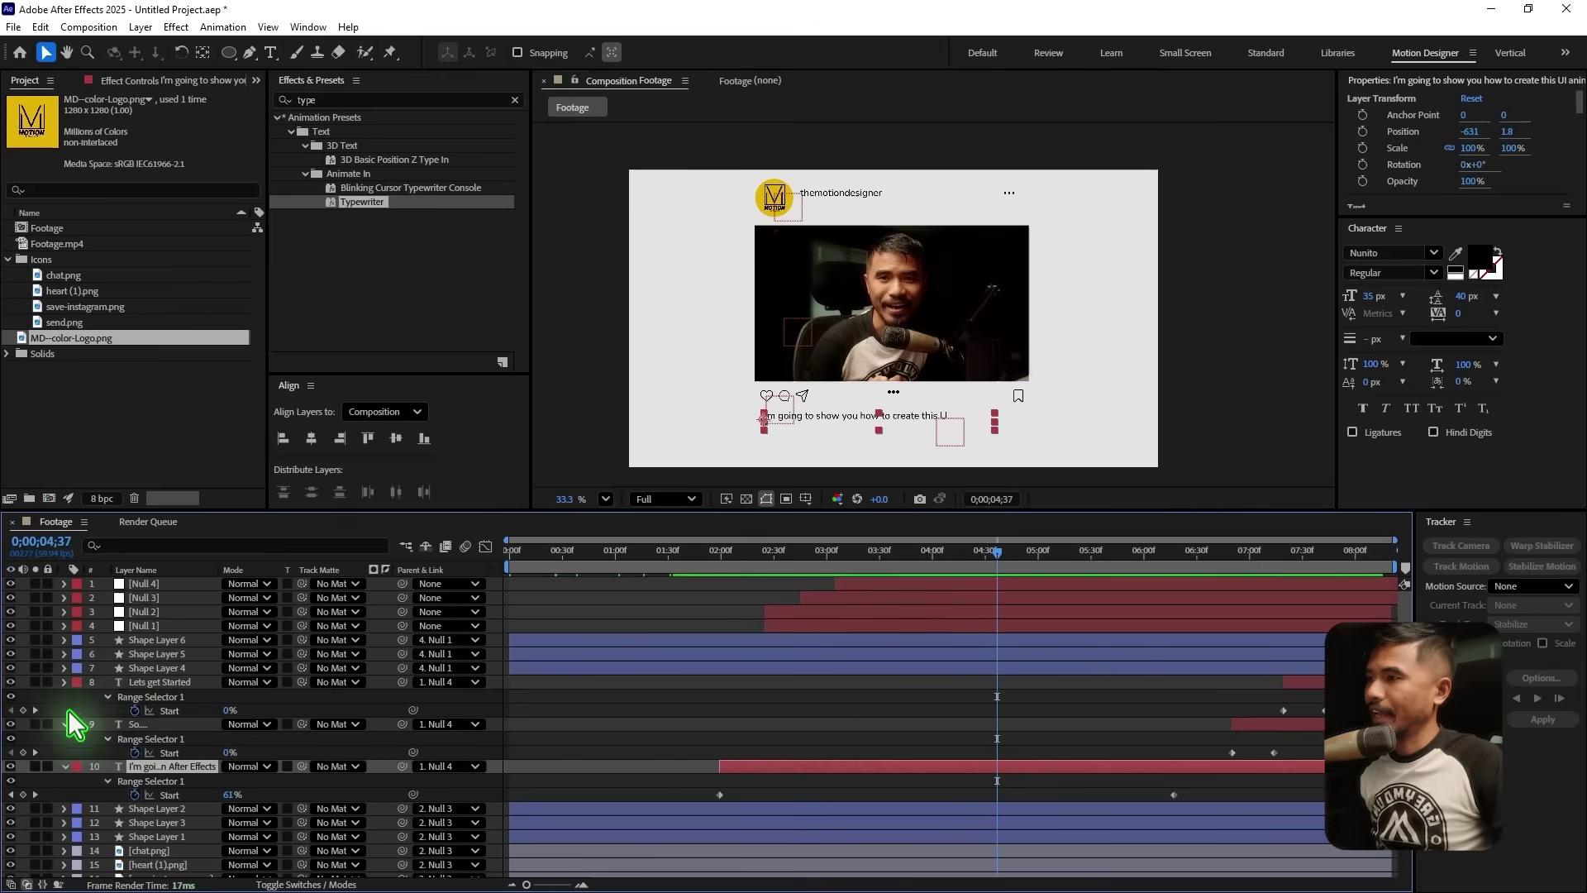
Collapse the three text layers, add a null object at the top of the layer stack, and rename it Camera
click(65, 682)
click(64, 696)
click(64, 710)
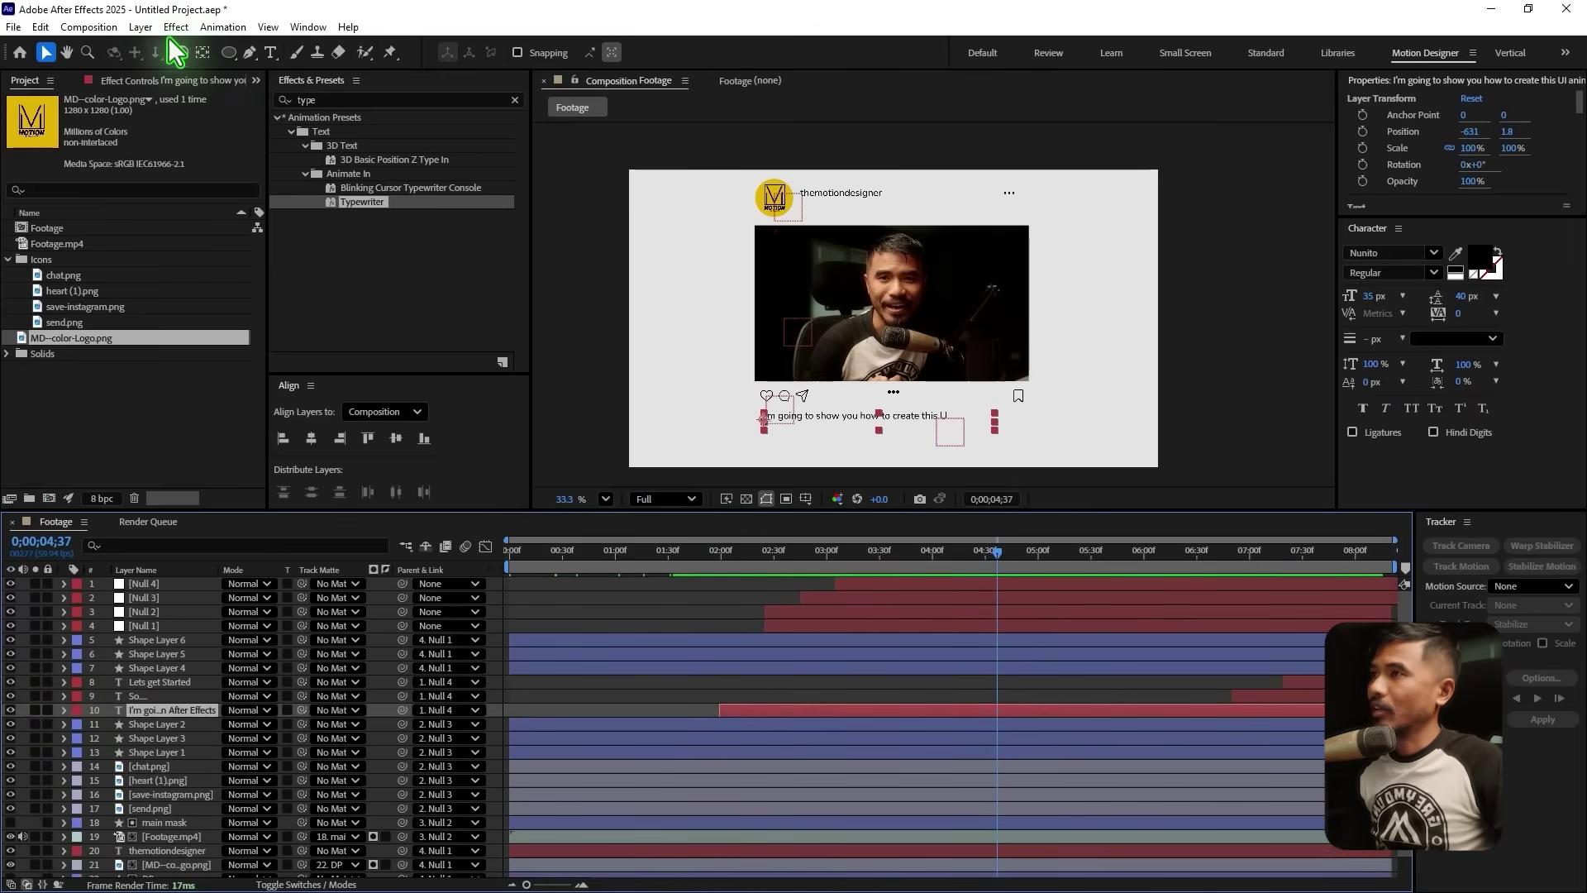
click(138, 27)
mouse_move(176, 45)
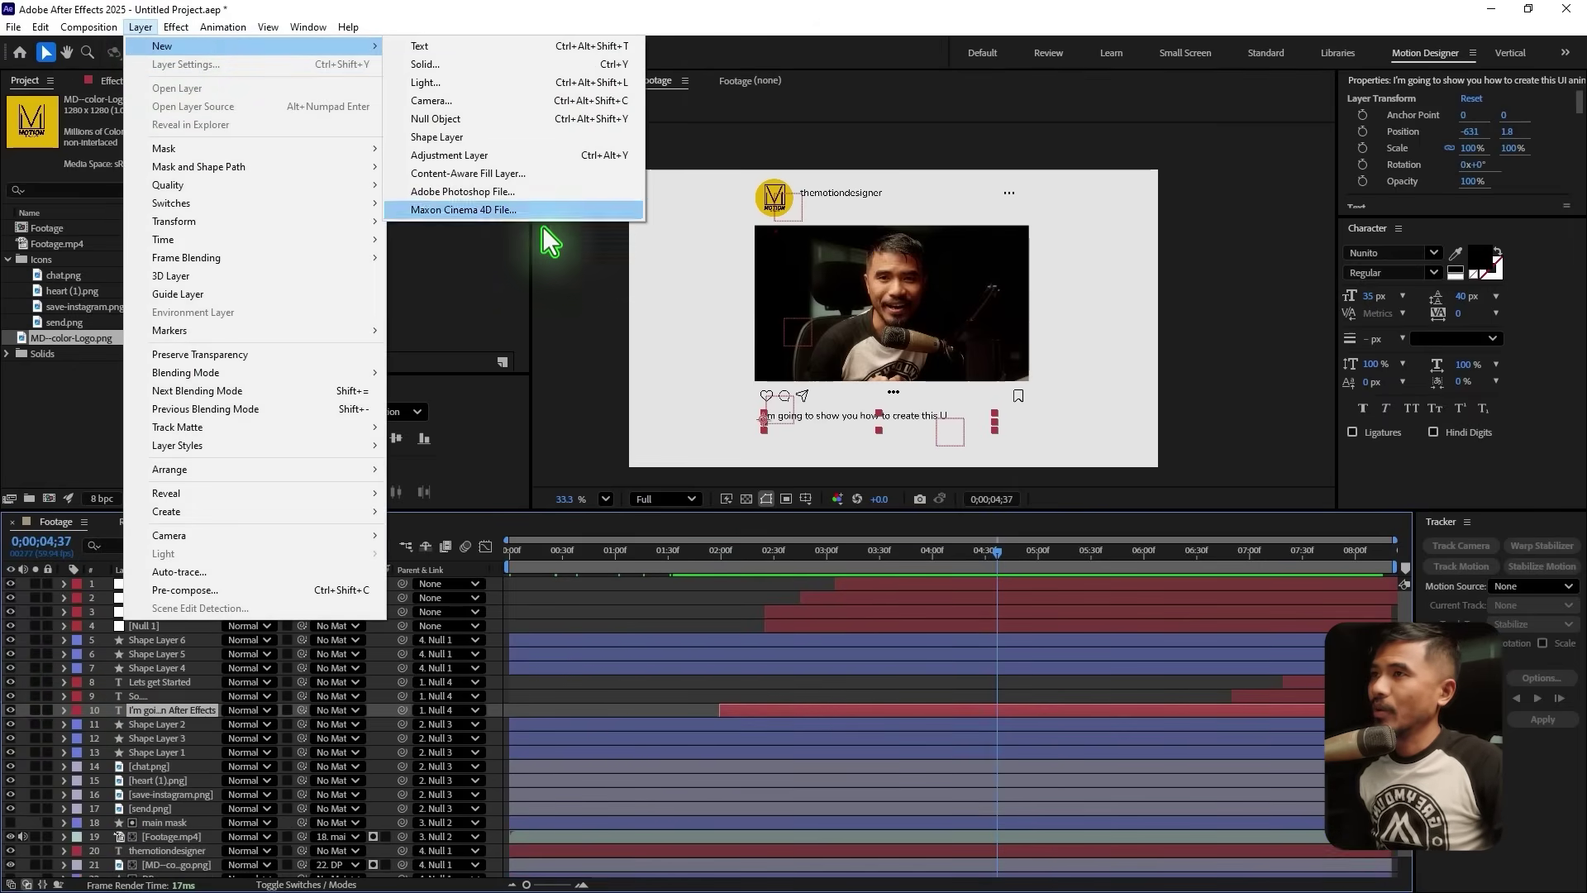
click(501, 117)
drag(165, 712, 170, 579)
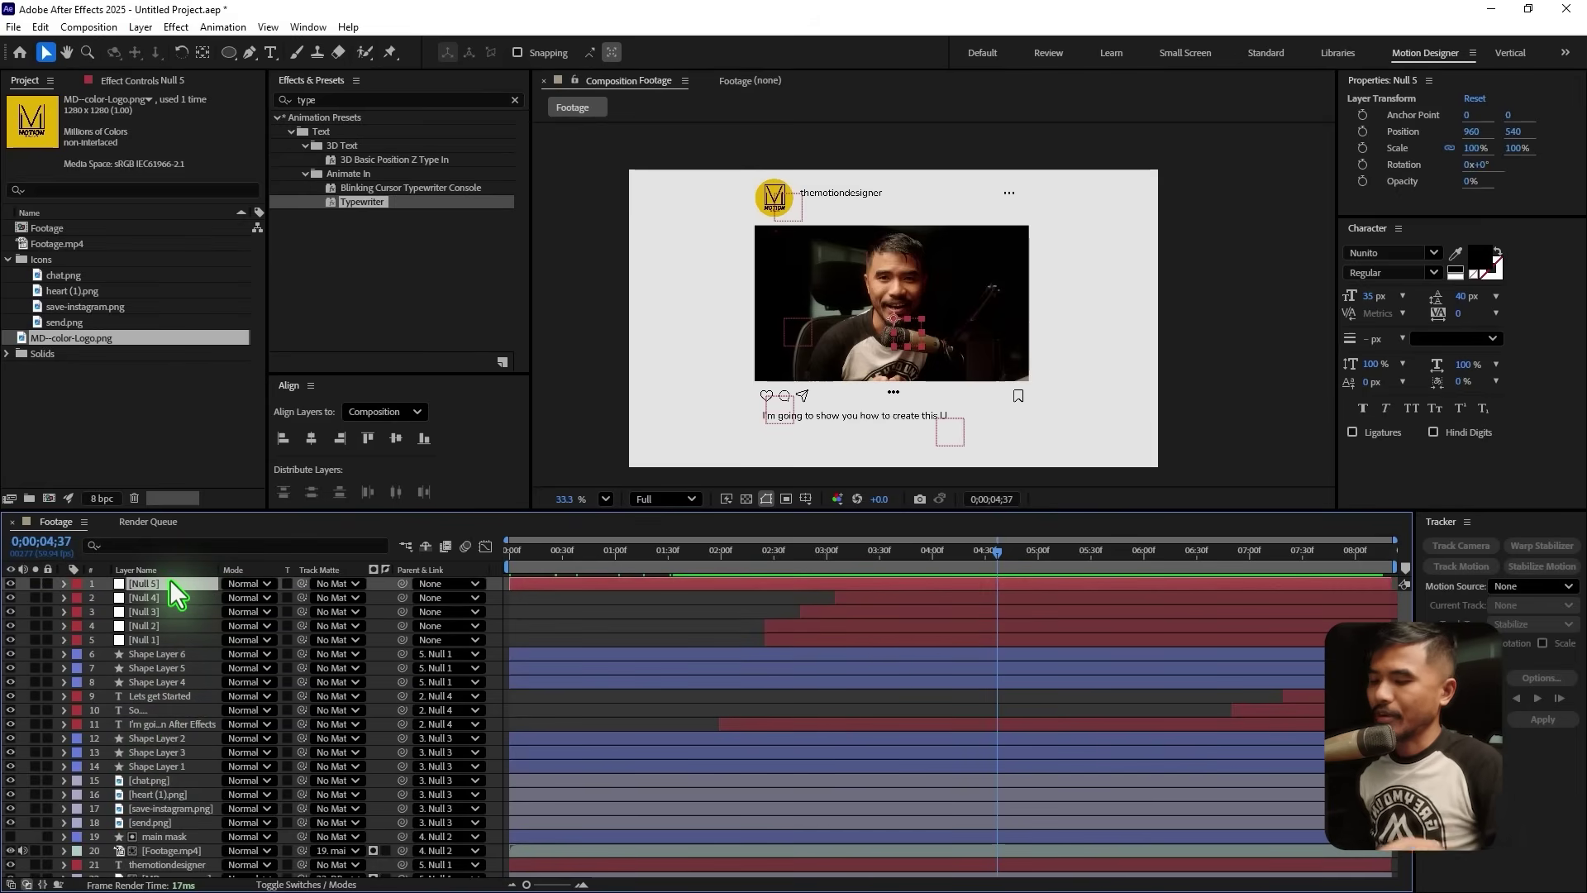
click(170, 579)
text(Camera)
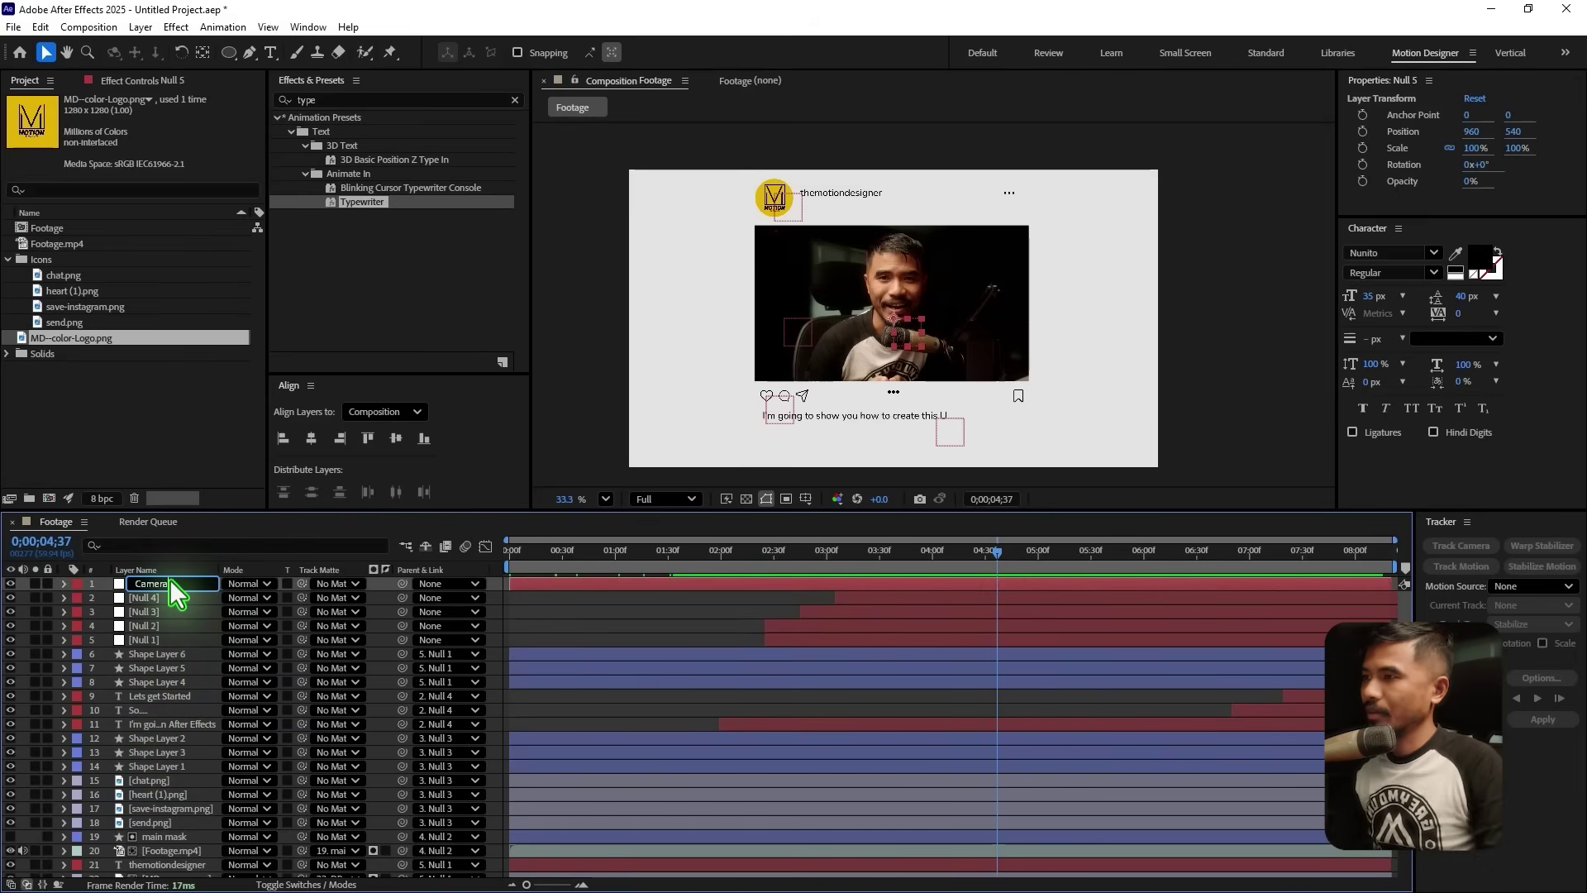
Parent Null 1 through Null 4 to the Camera null
click(147, 594)
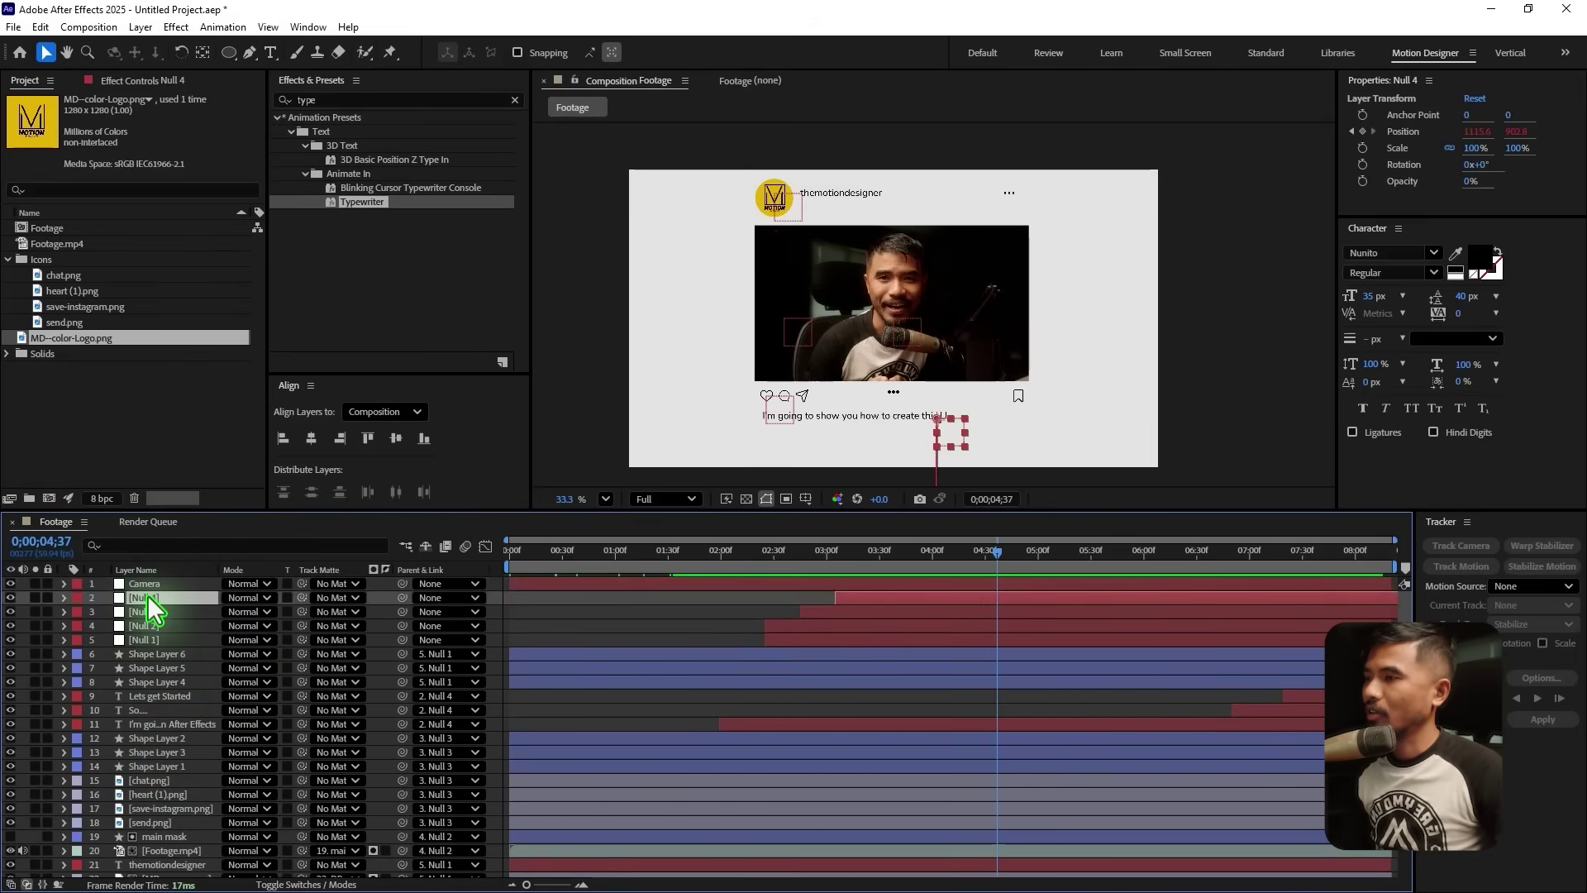
shift+click(146, 642)
drag(403, 599, 152, 585)
click(151, 586)
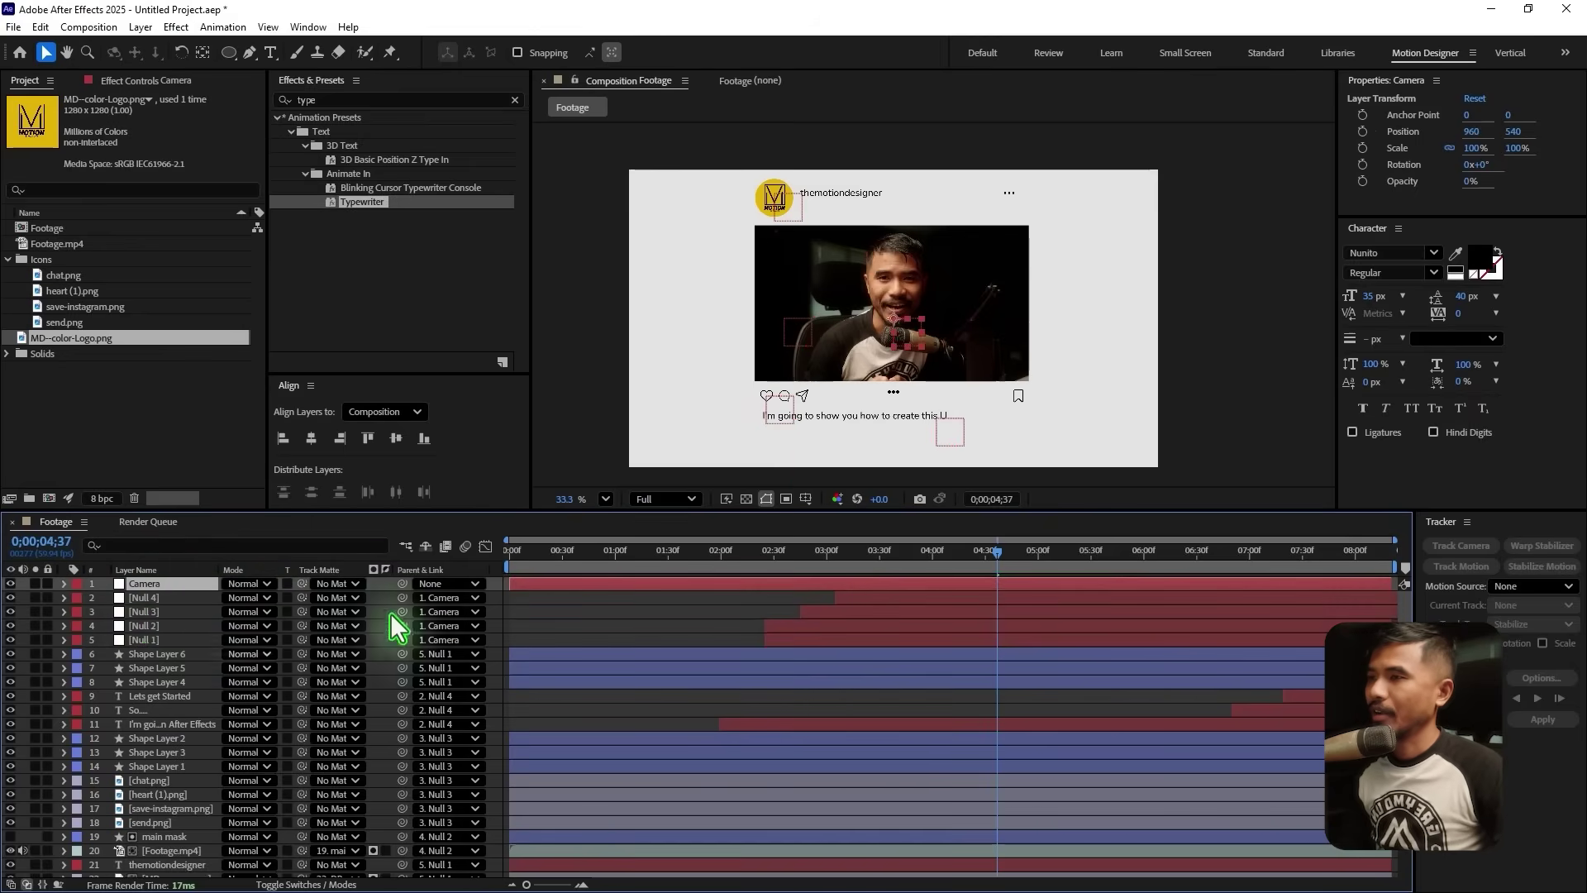
Make every layer except the locked BG a 3D layer, and leave only the Camera null selected
drag(415, 511, 425, 414)
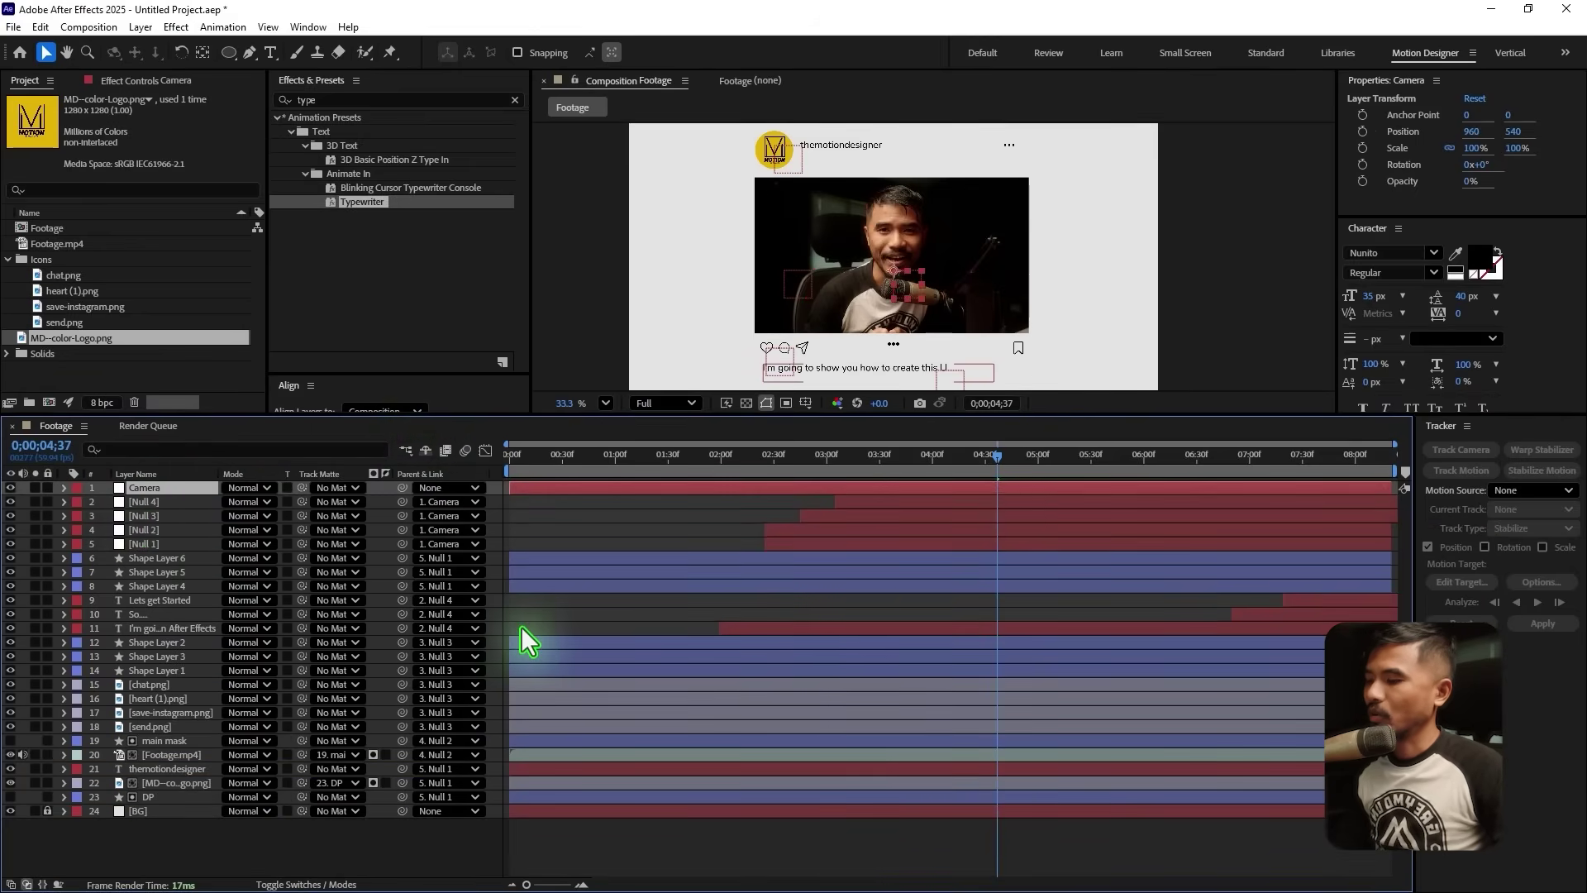
click(286, 884)
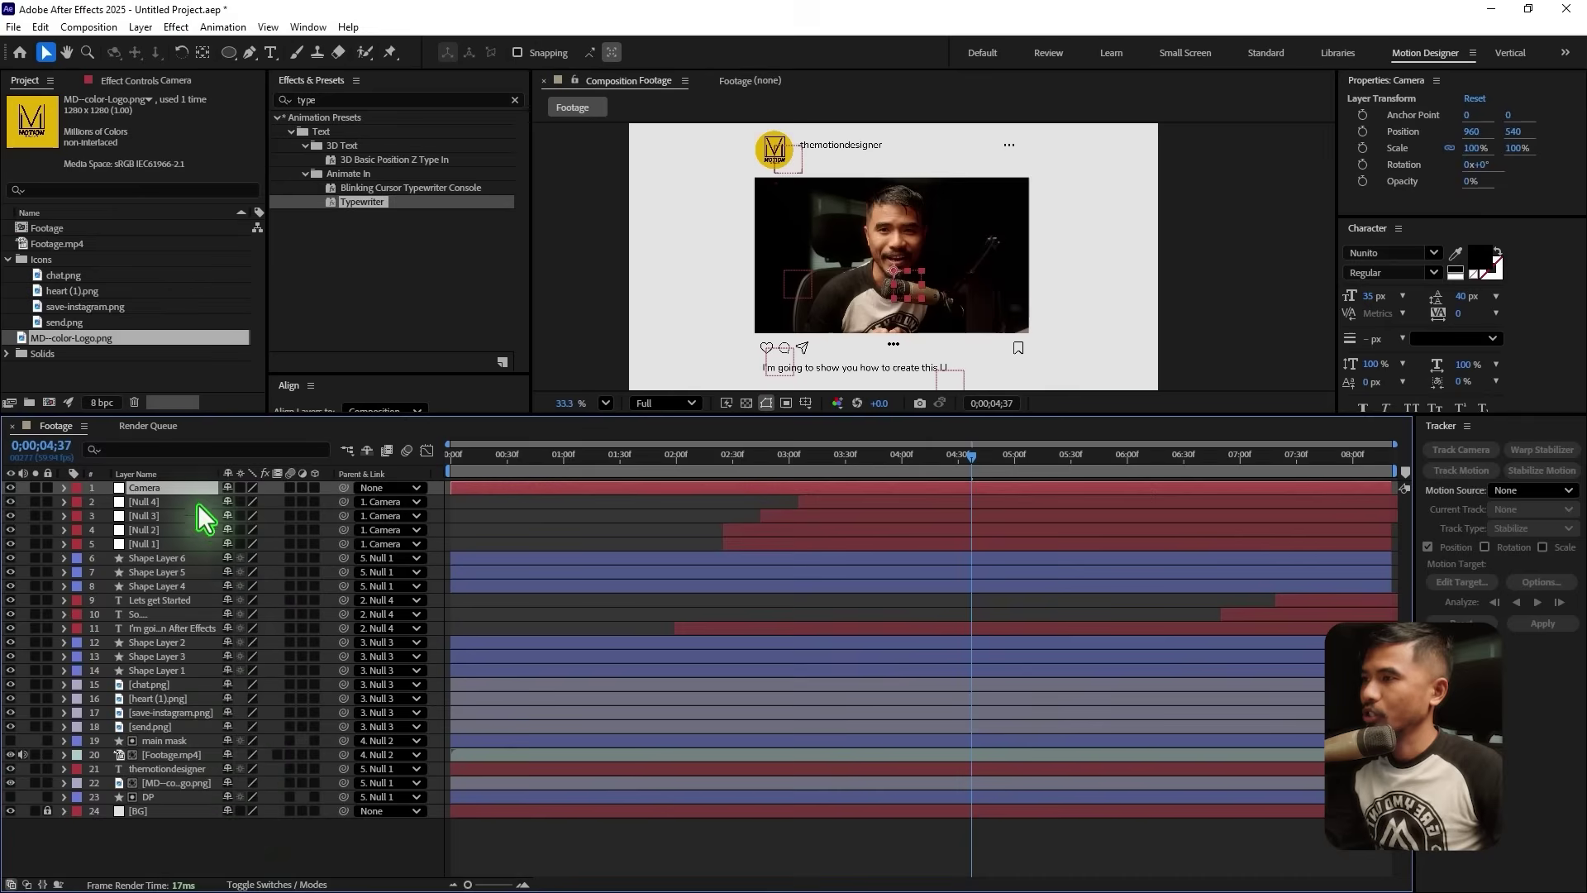
key(ctrl+a)
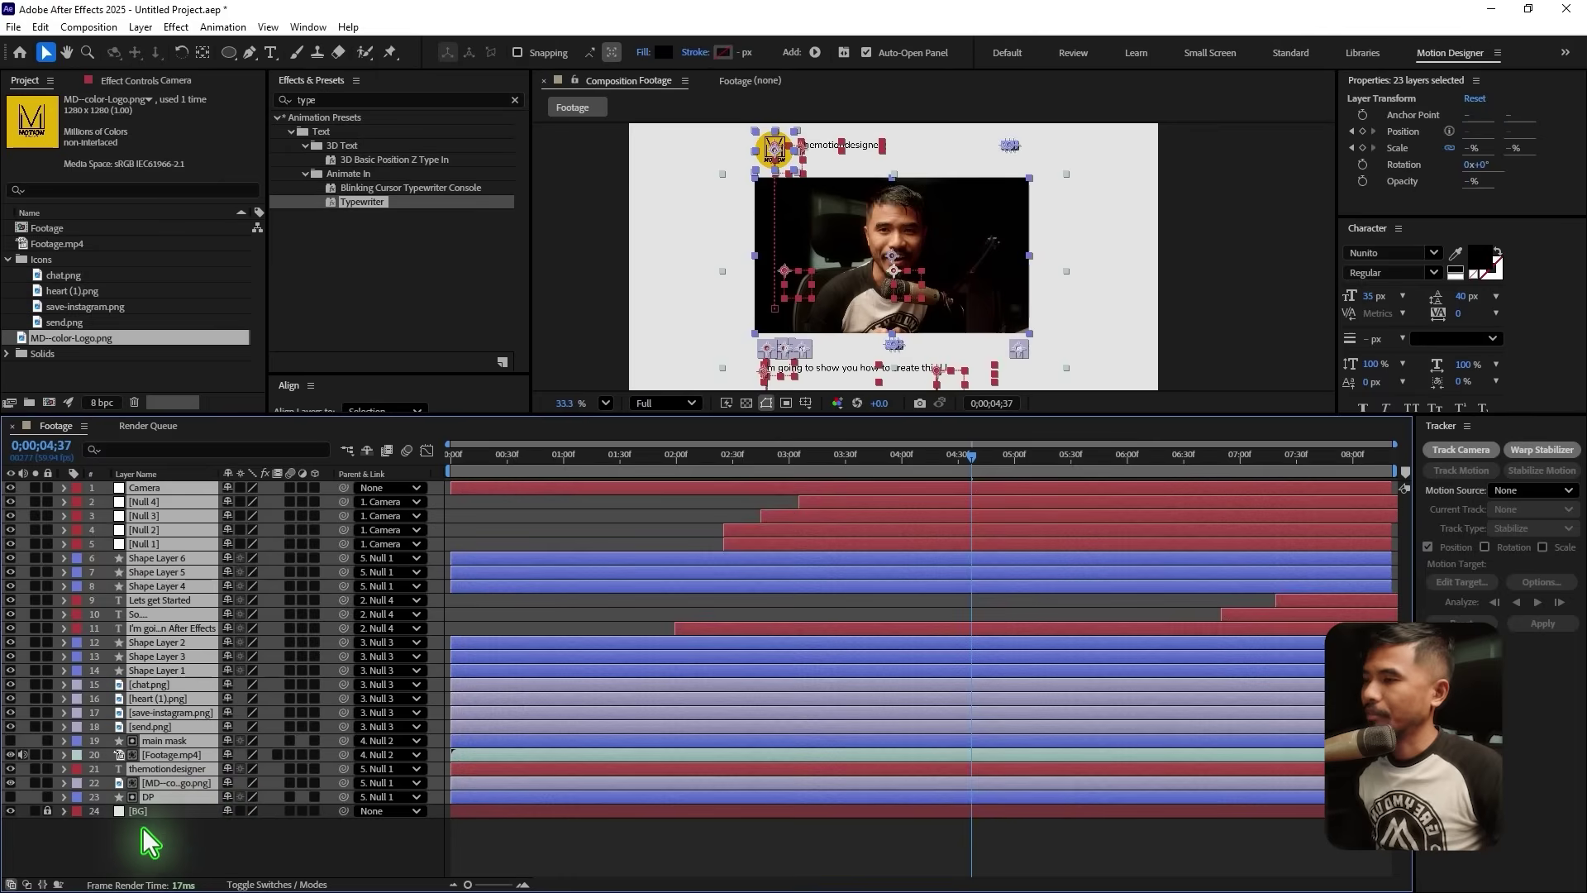
click(314, 489)
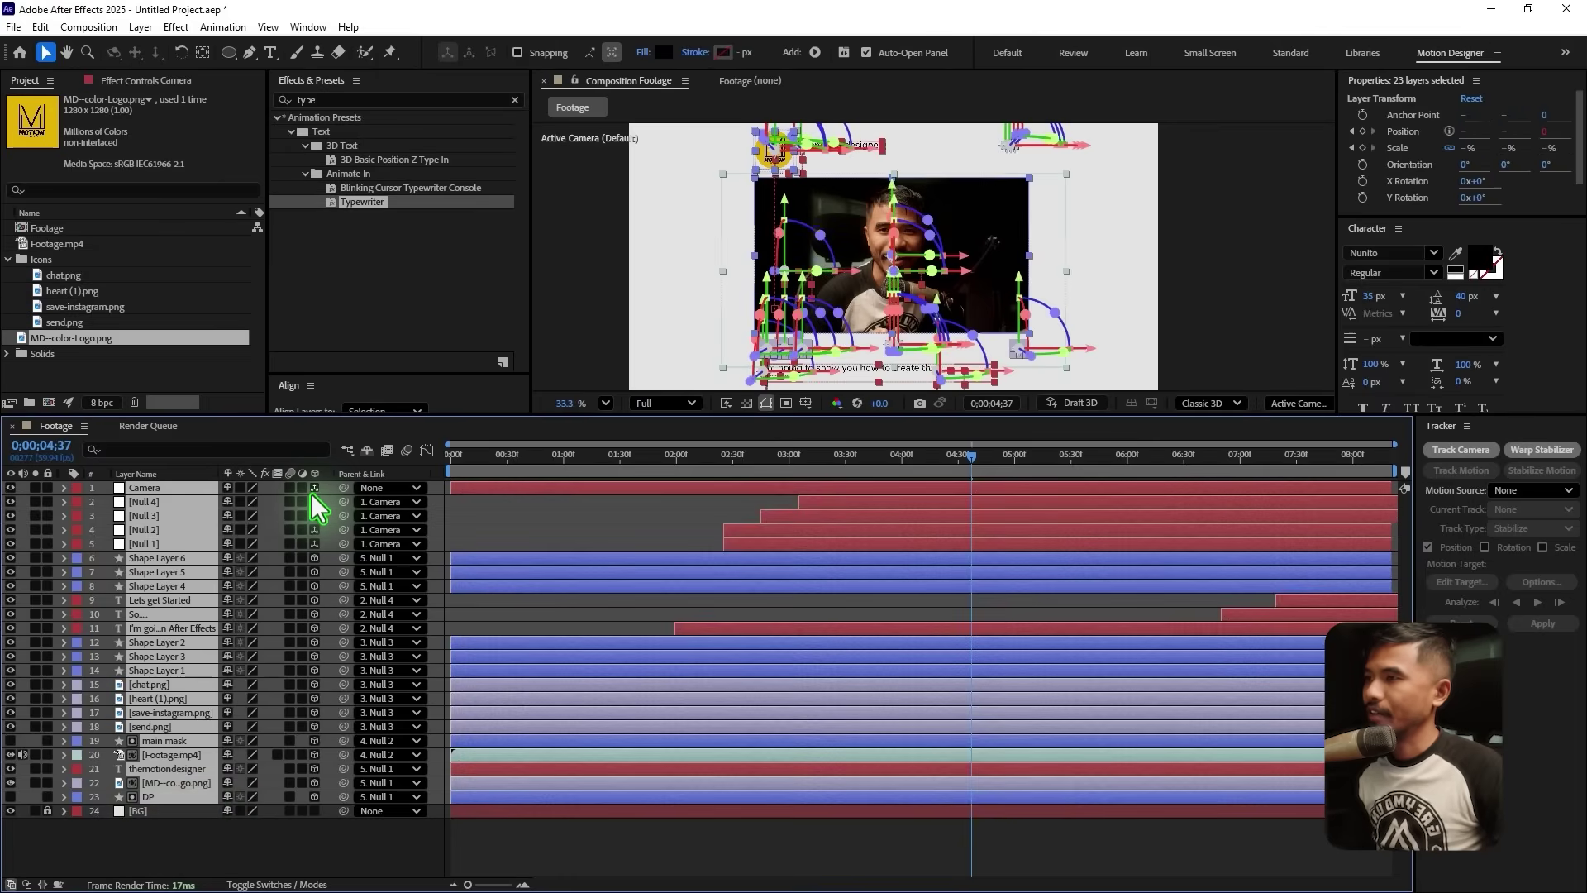
click(199, 831)
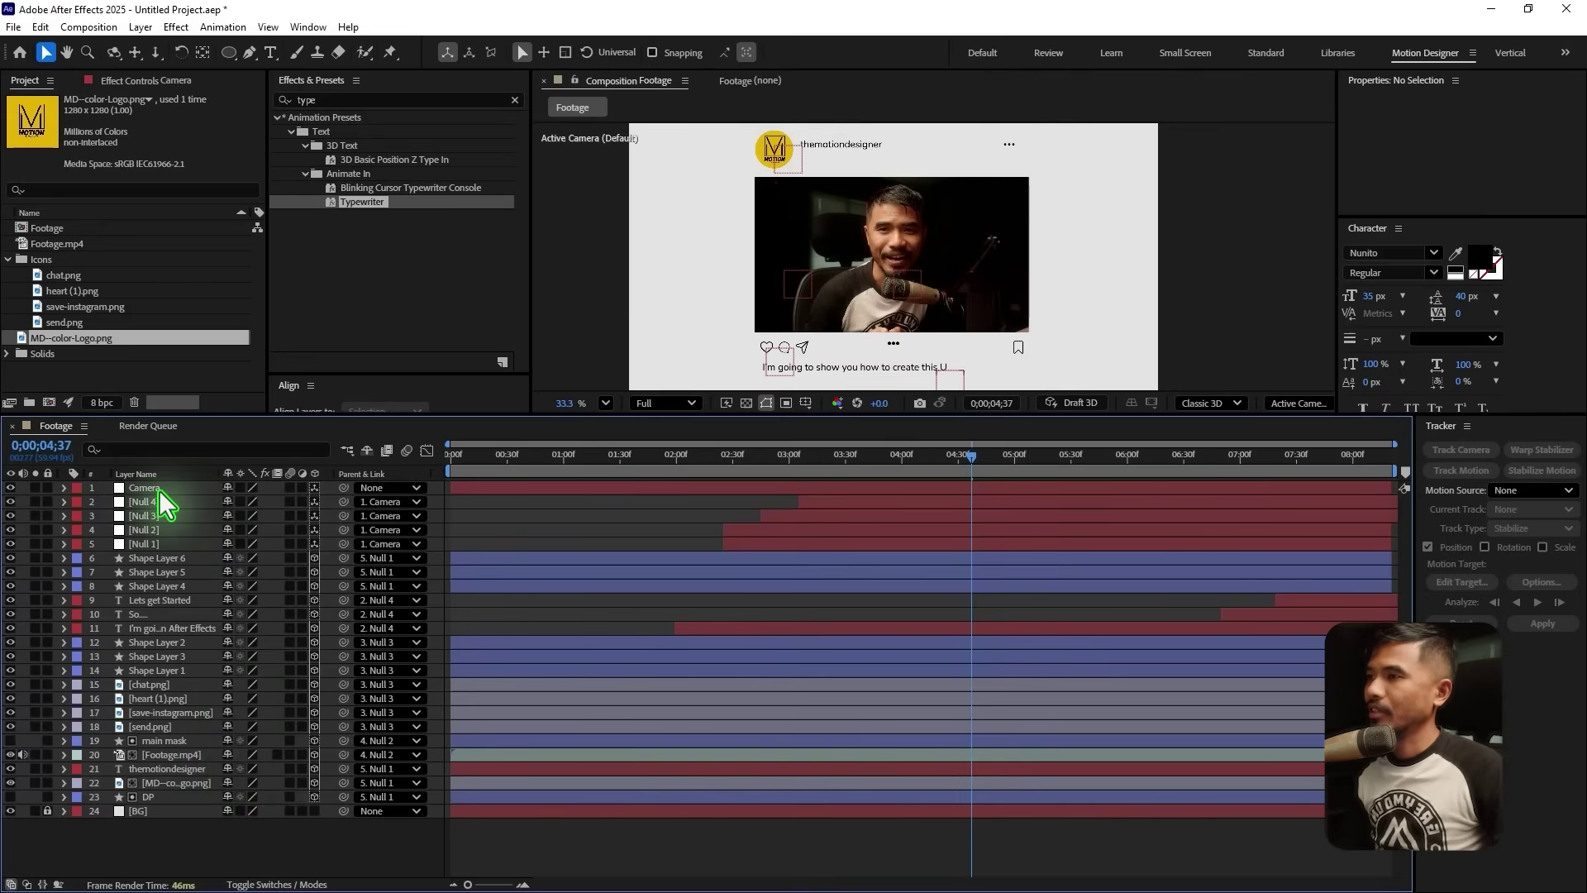
click(158, 489)
drag(505, 415, 513, 513)
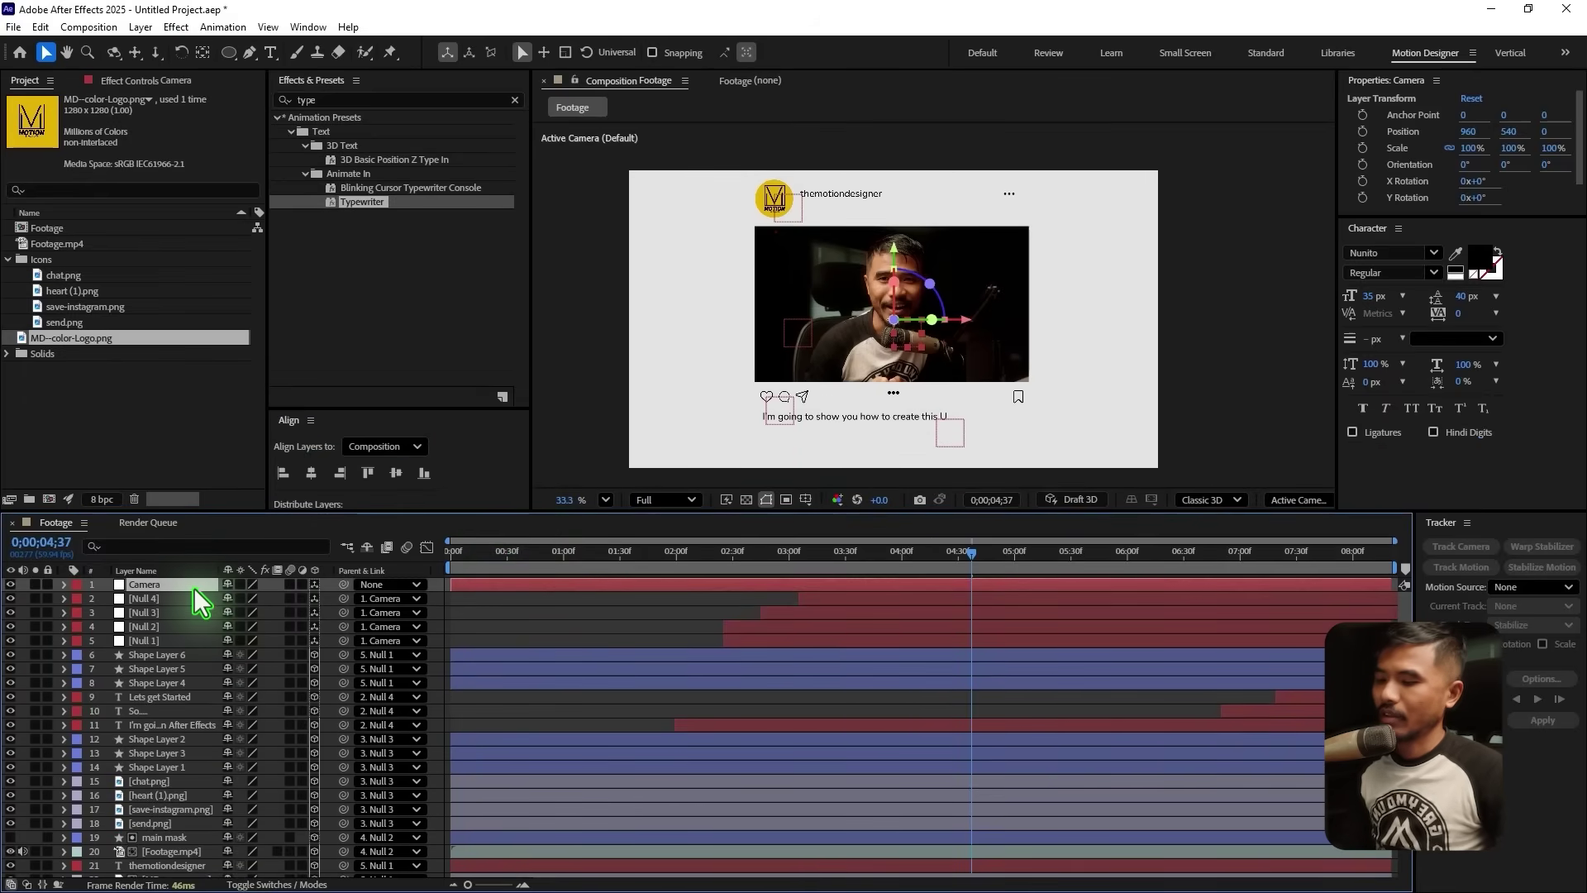
Reveal the Camera null's Position and rotation properties, test a position change, and undo it
key(p)
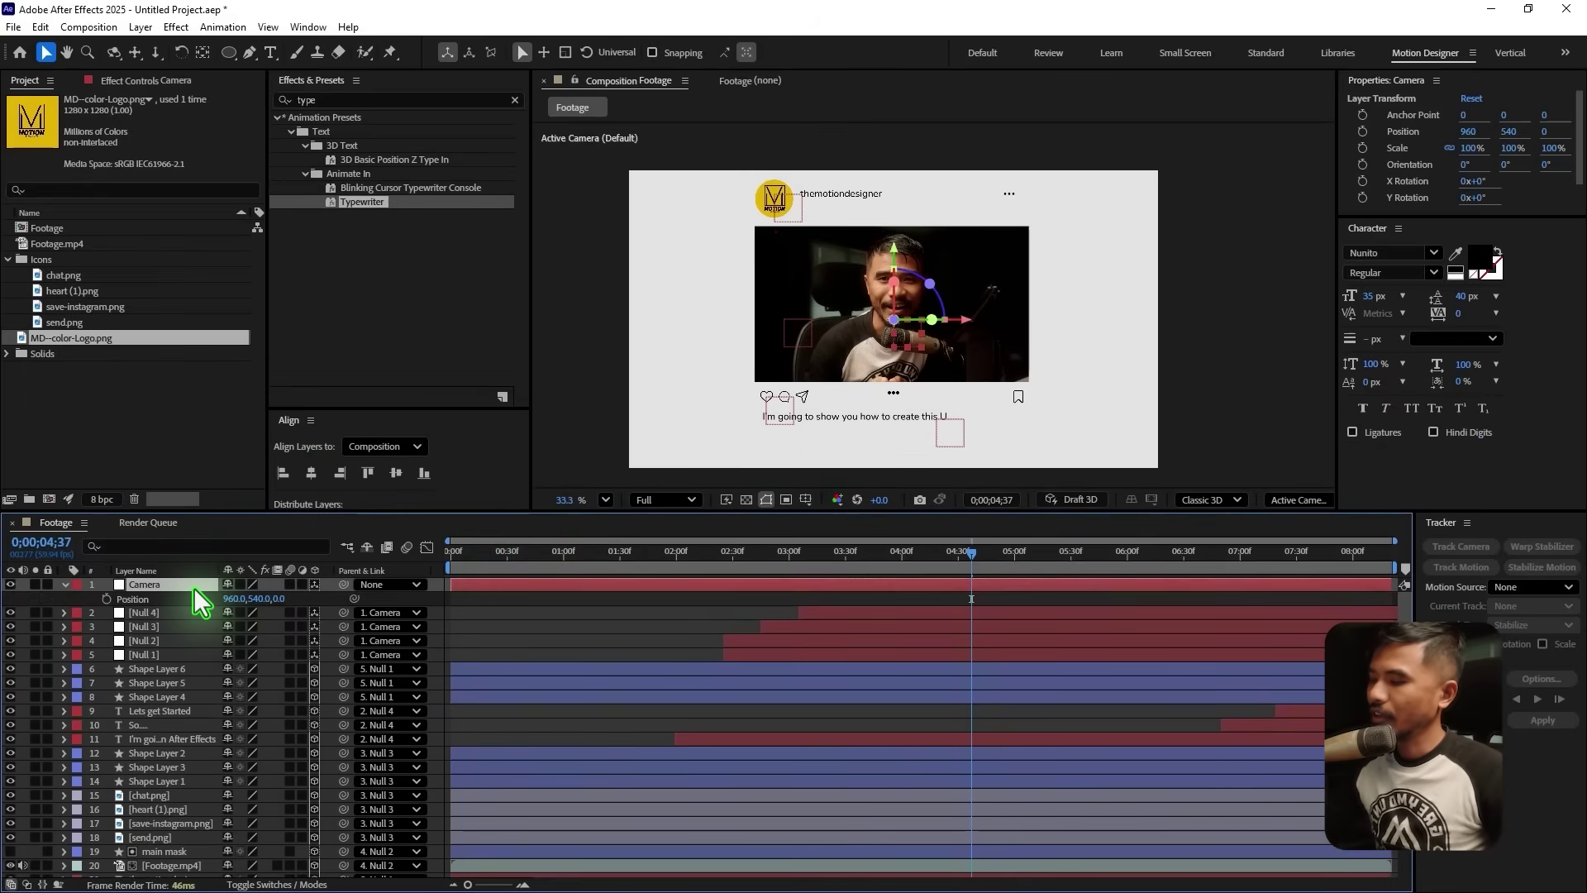
key(shift+r)
mouse_move(258, 598)
mouse_down()
mouse_move(302, 612)
mouse_move(273, 613)
mouse_up()
key(ctrl+z)
key(ctrl+z)
Keyframe the Camera null's Position shortly before the 02:30 mark and set its Z position to 514 at 0;00;04;01
drag(544, 557, 883, 605)
click(107, 599)
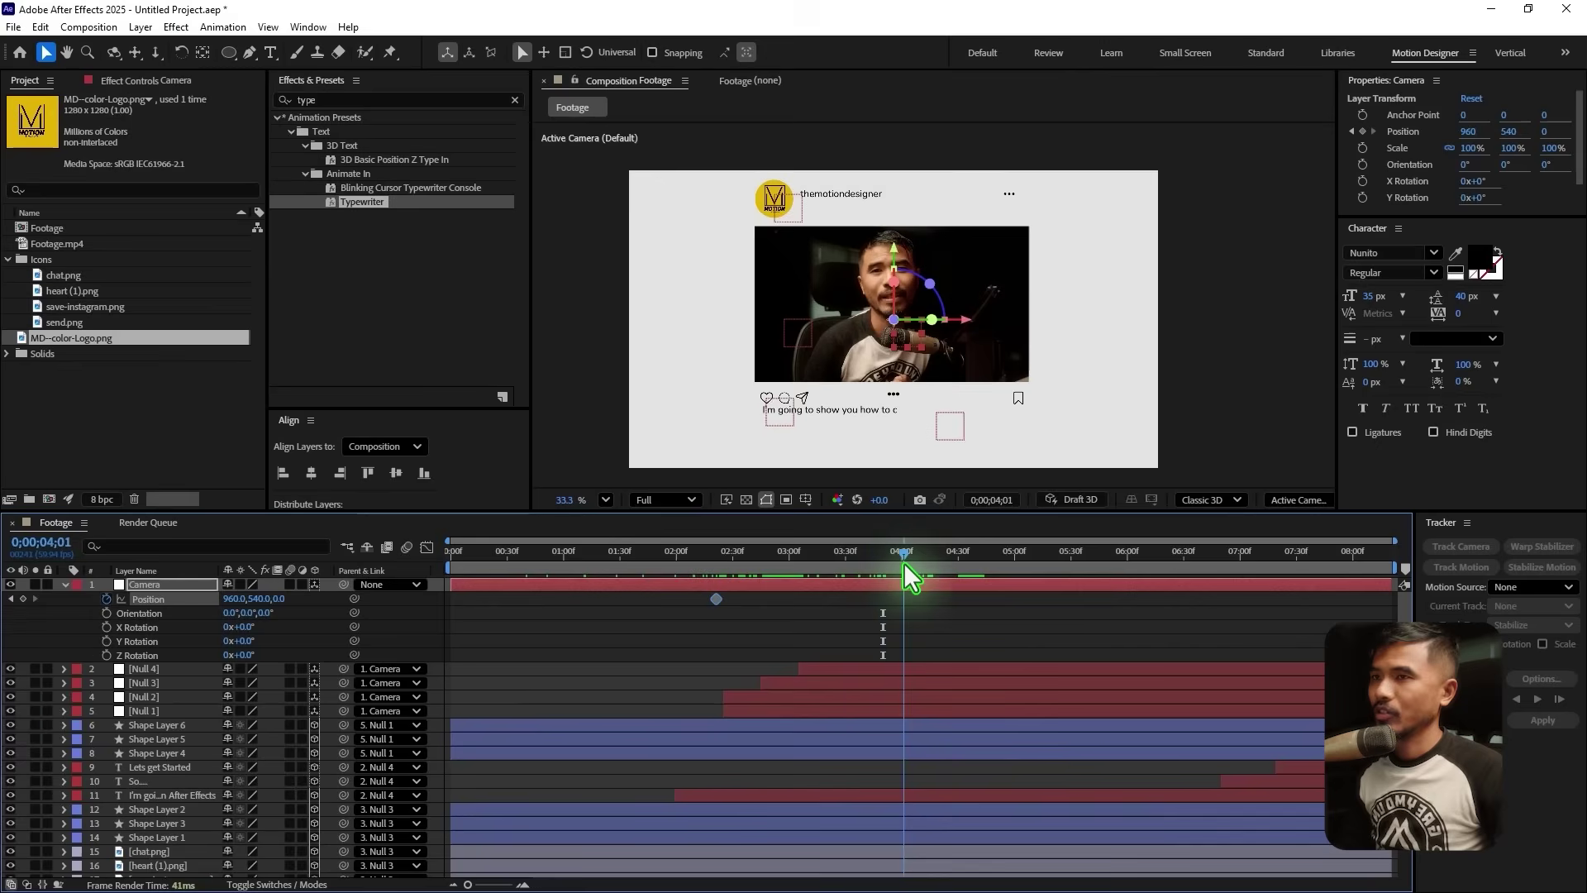
drag(275, 599, 730, 623)
Apply Easy Ease to both Camera position keyframes and preview the move from 0;00;02;04
drag(939, 596, 628, 623)
key(F9)
click(685, 562)
key(space)
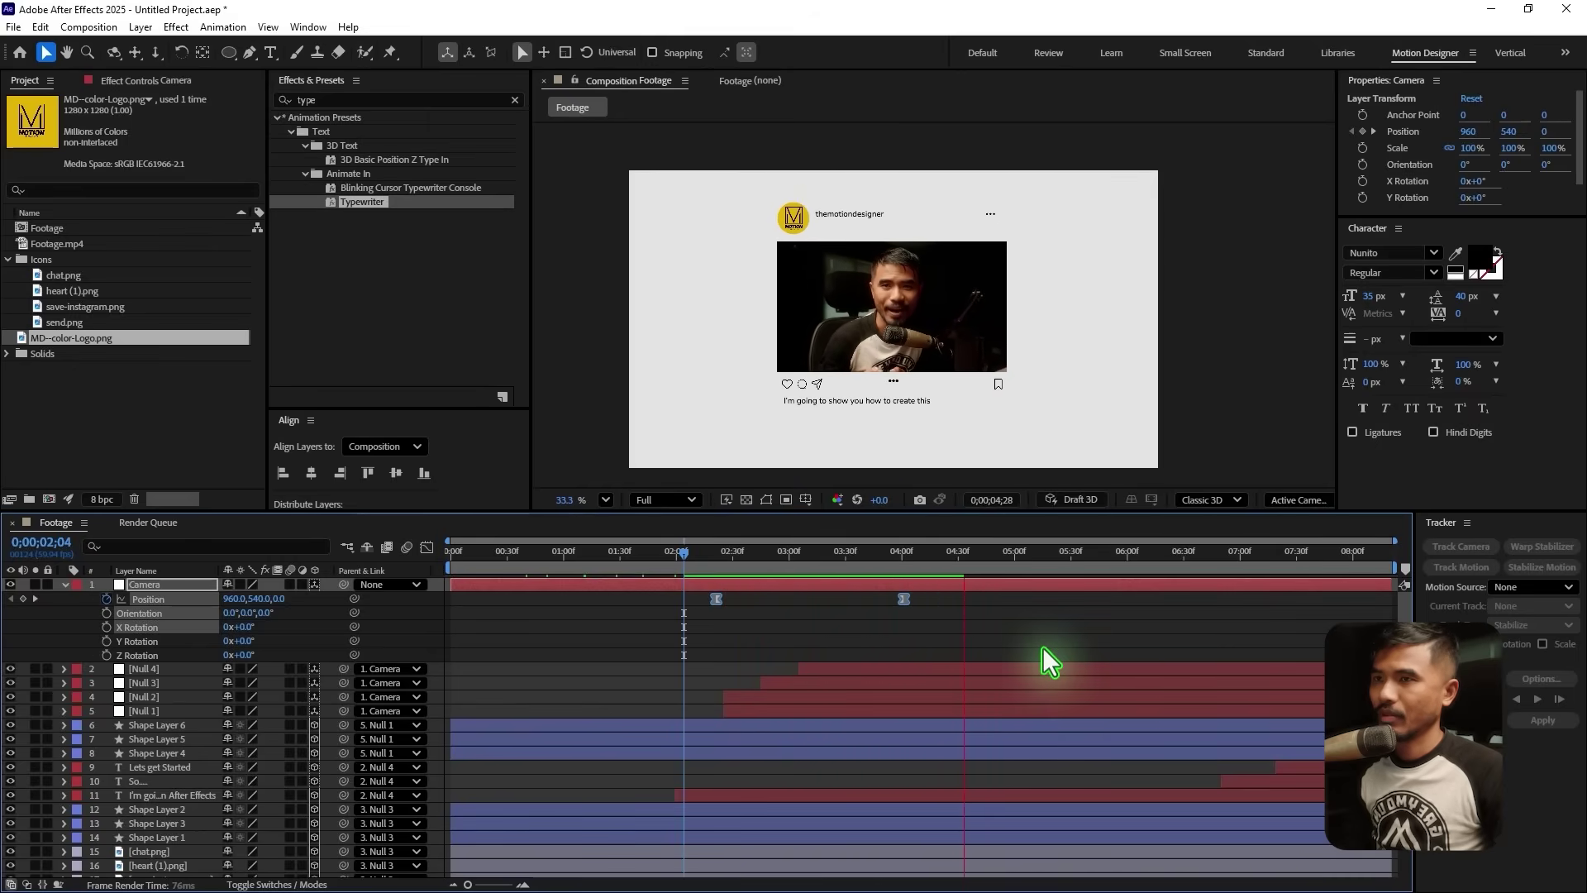
Hold the Camera's Position with a keyframe at 0;00;06;39, and lower its Z position where the "Lets get Started" caption begins
drag(1067, 560, 1200, 579)
key(v)
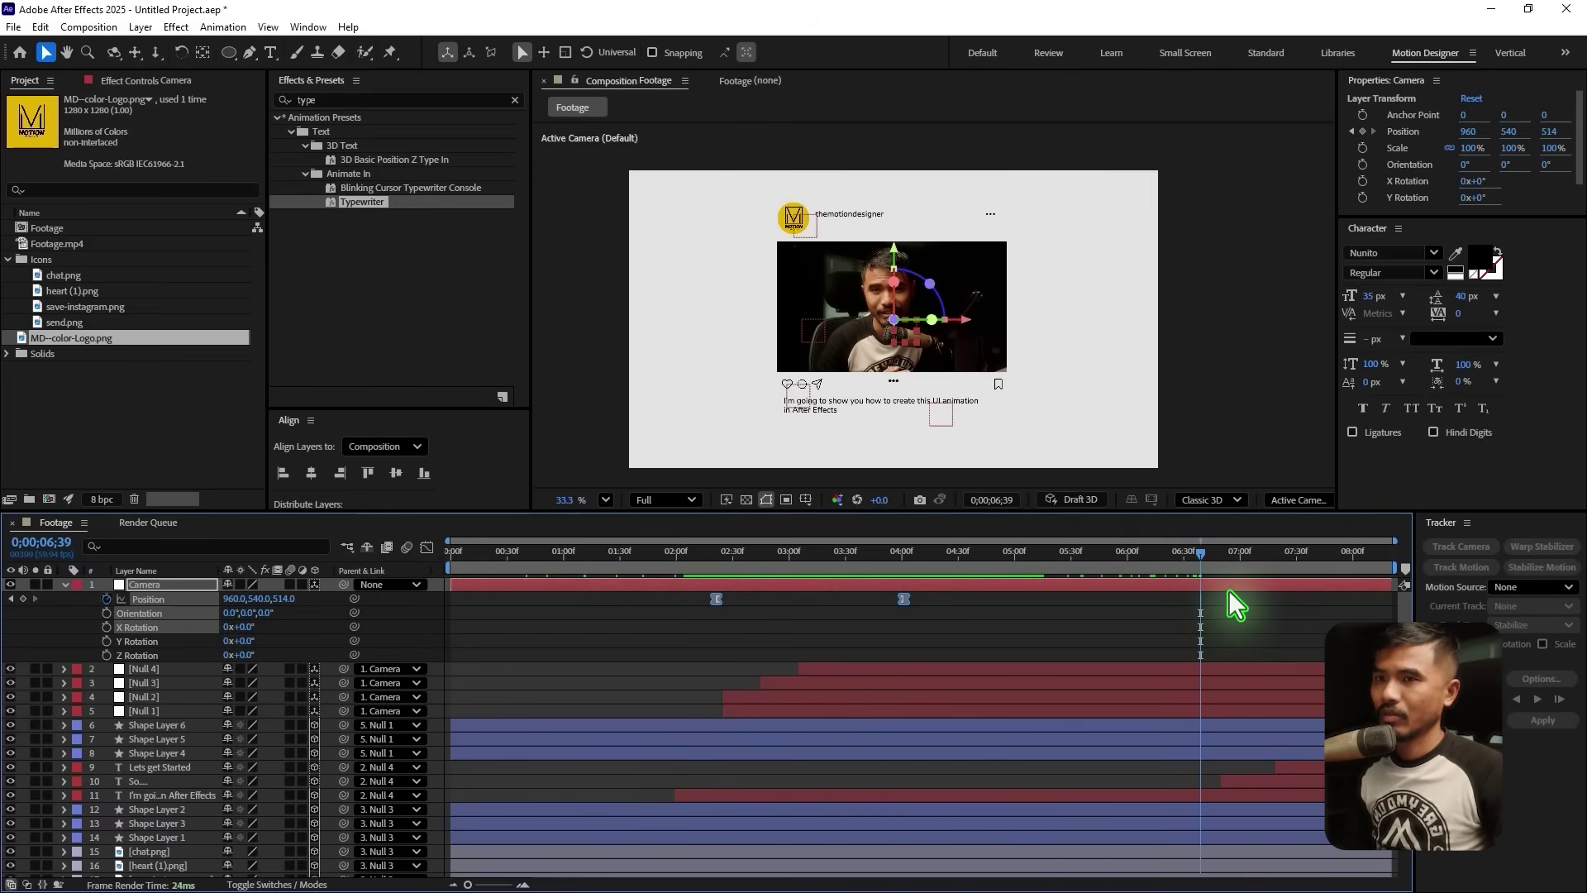
drag(1199, 549, 1172, 553)
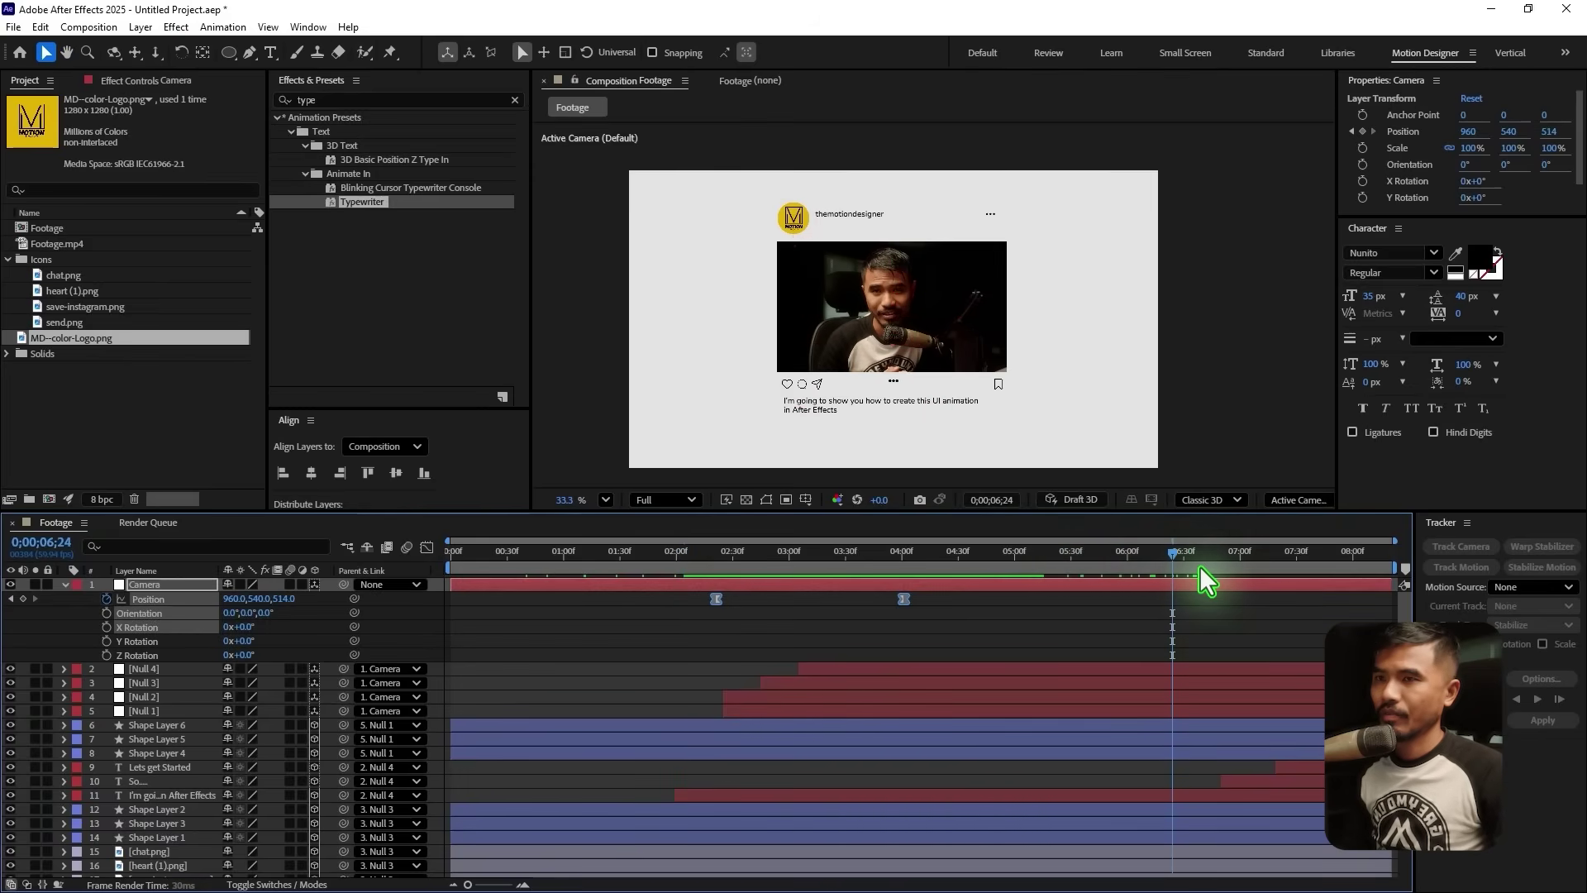
drag(1192, 559, 1200, 563)
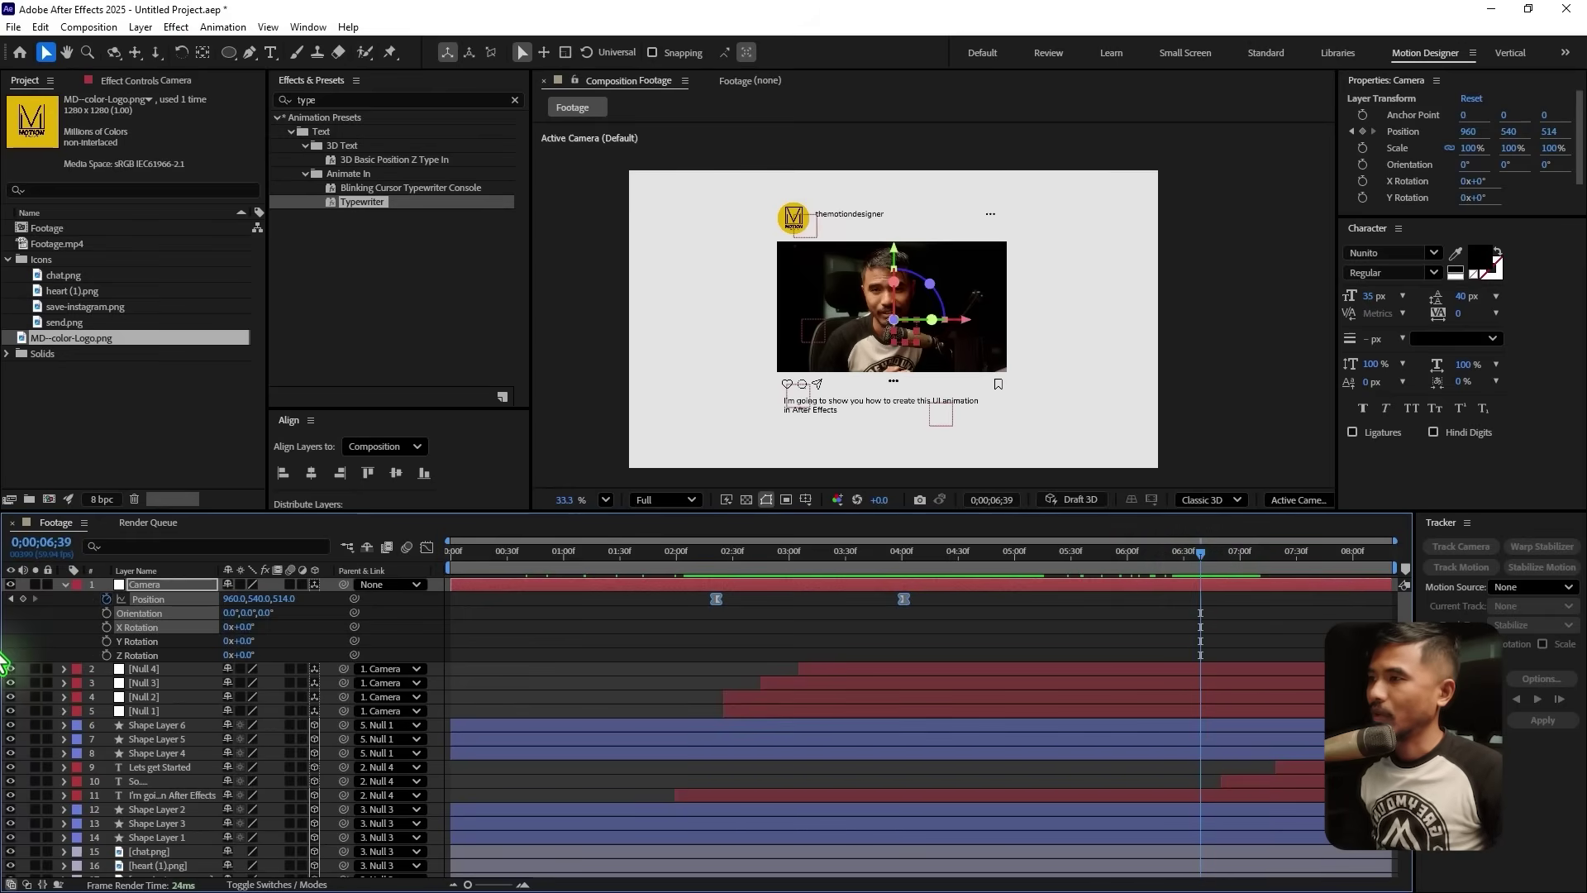
click(23, 599)
drag(1205, 553, 1277, 564)
drag(283, 599, 165, 620)
Reshape the Camera's position speed curve in the Graph Editor for a fast start and a long ease-out
key(j)
click(429, 549)
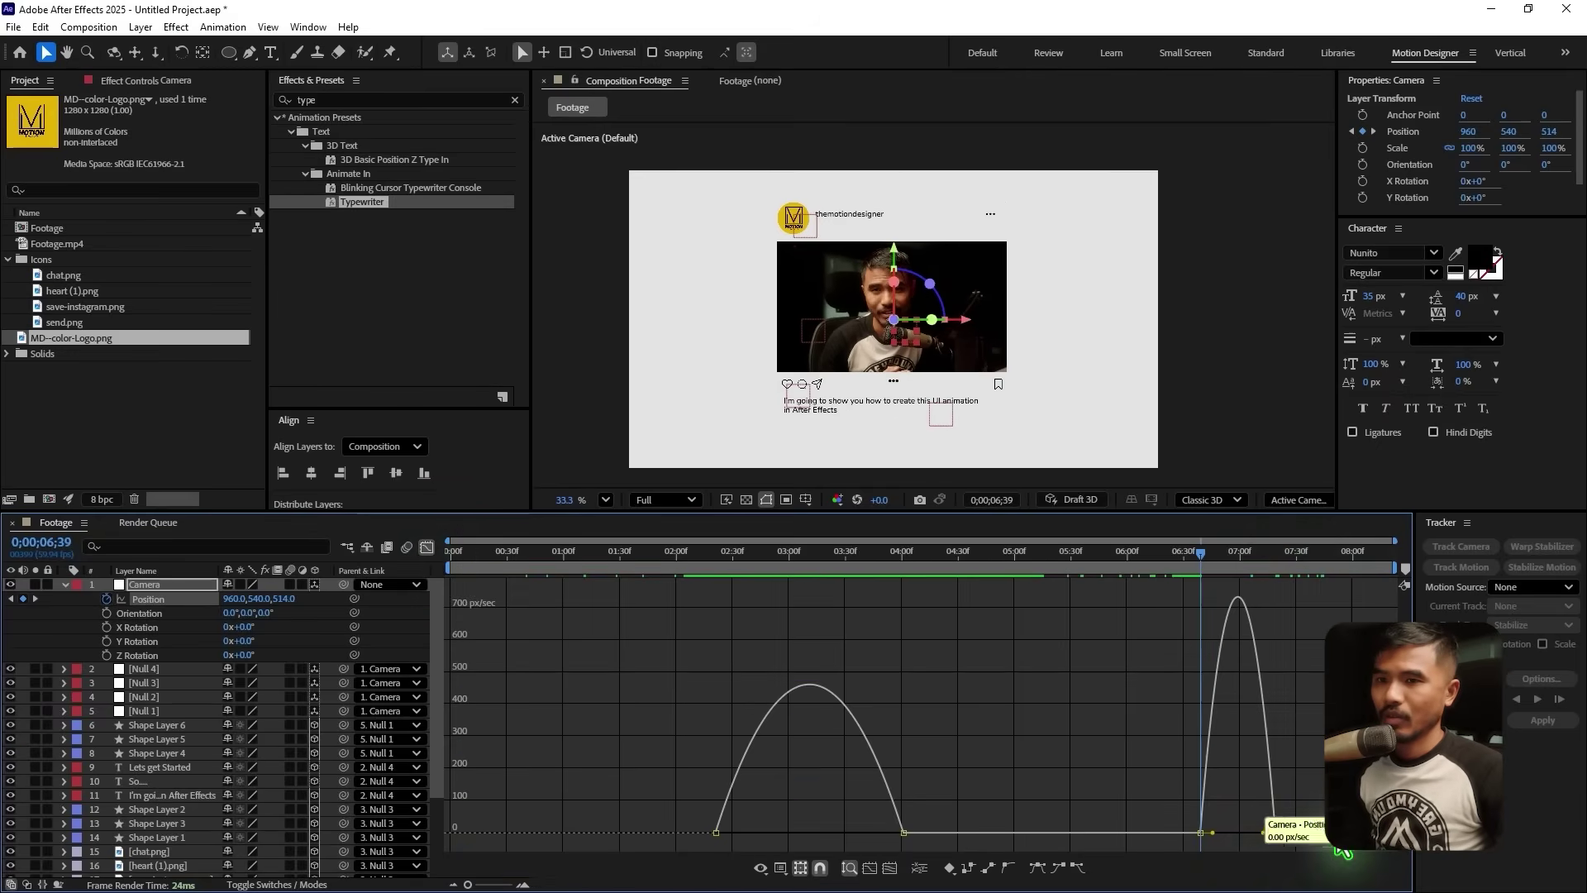
drag(1262, 833, 1286, 833)
click(904, 832)
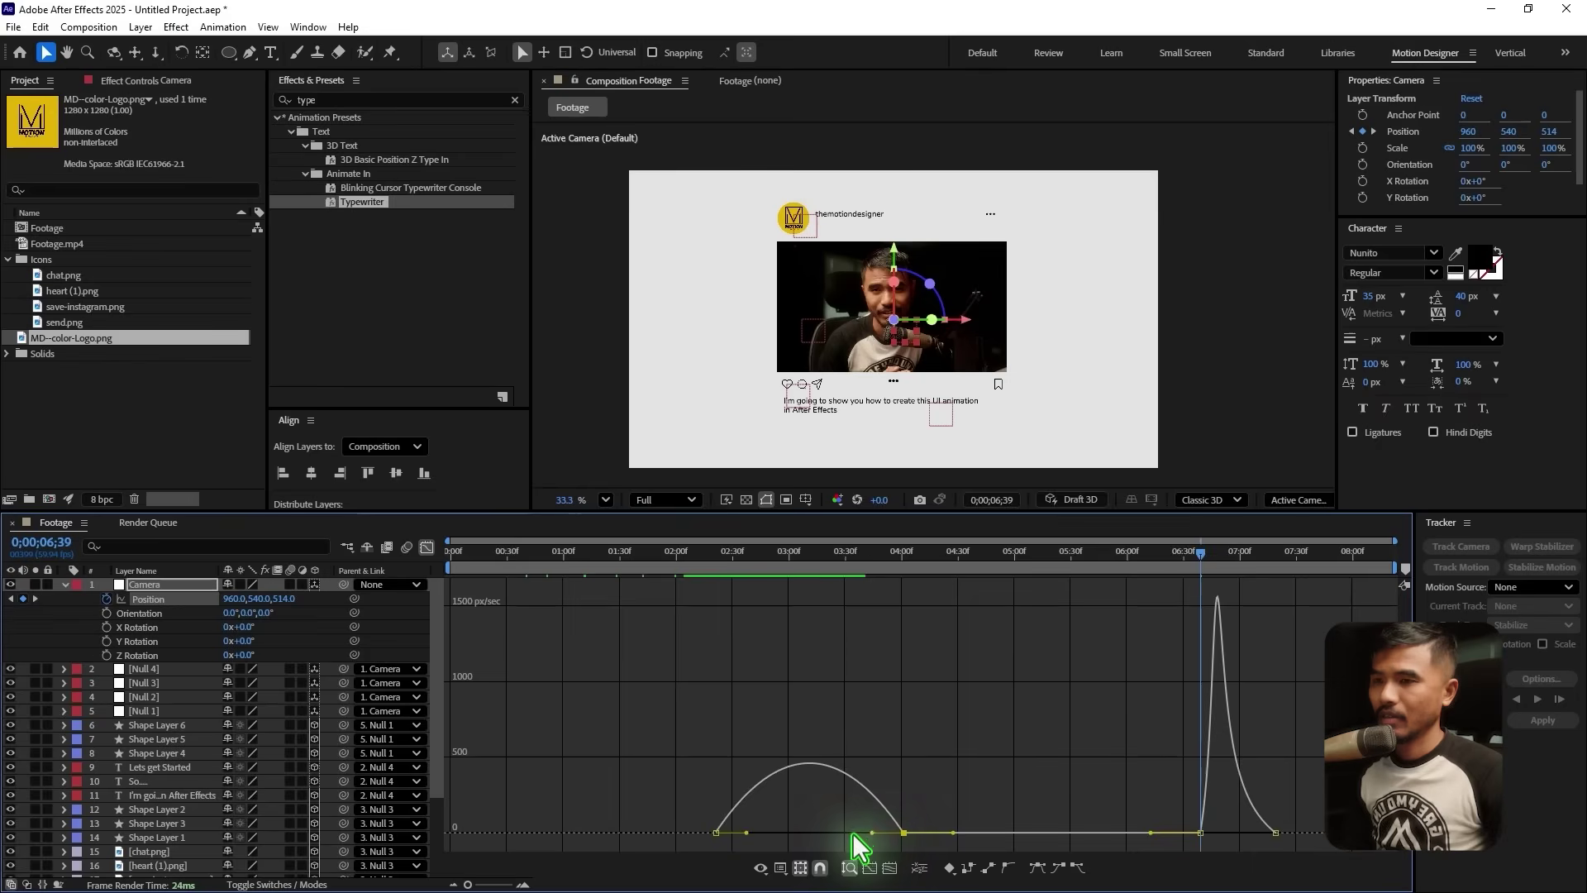
click(428, 549)
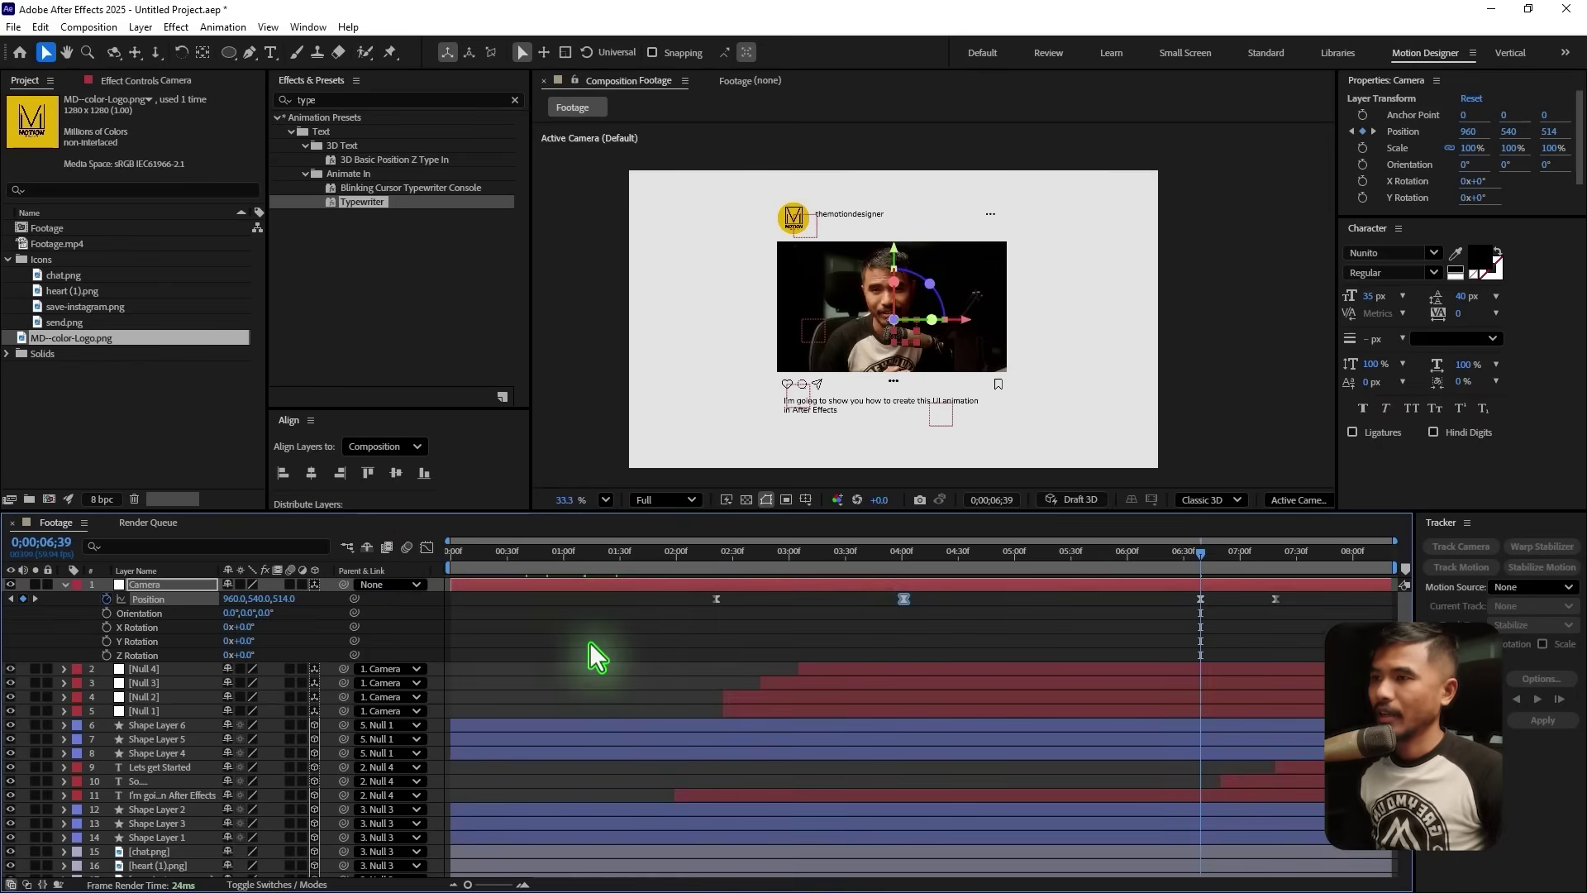
Collapse the Camera layer's properties, enable motion blur on the shape, text, icon and footage layers, and preview the composition
click(63, 585)
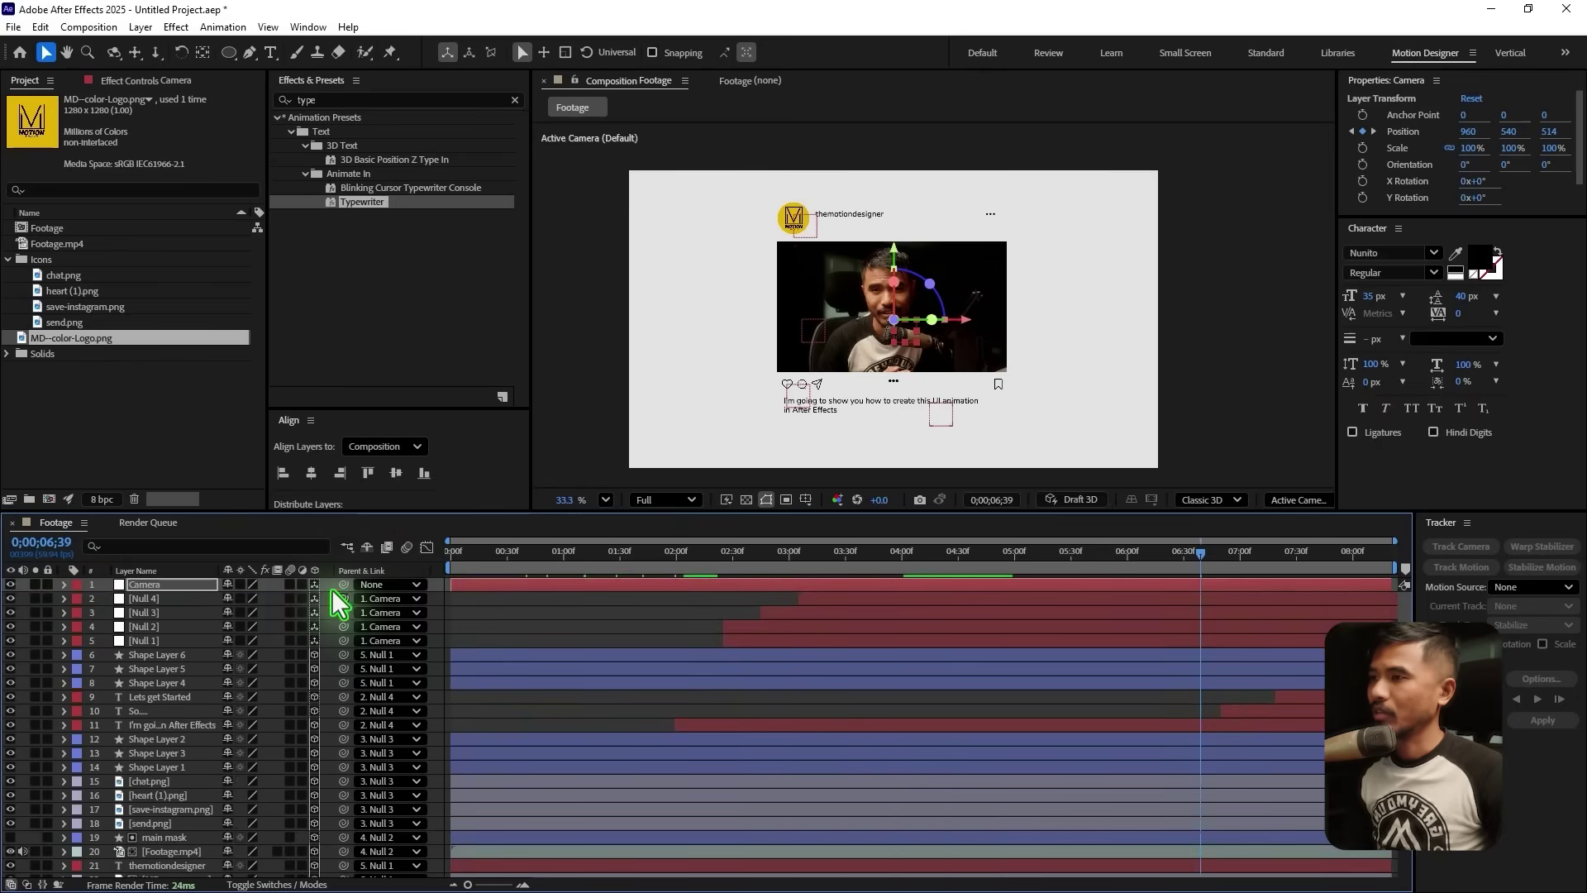
drag(290, 603, 351, 831)
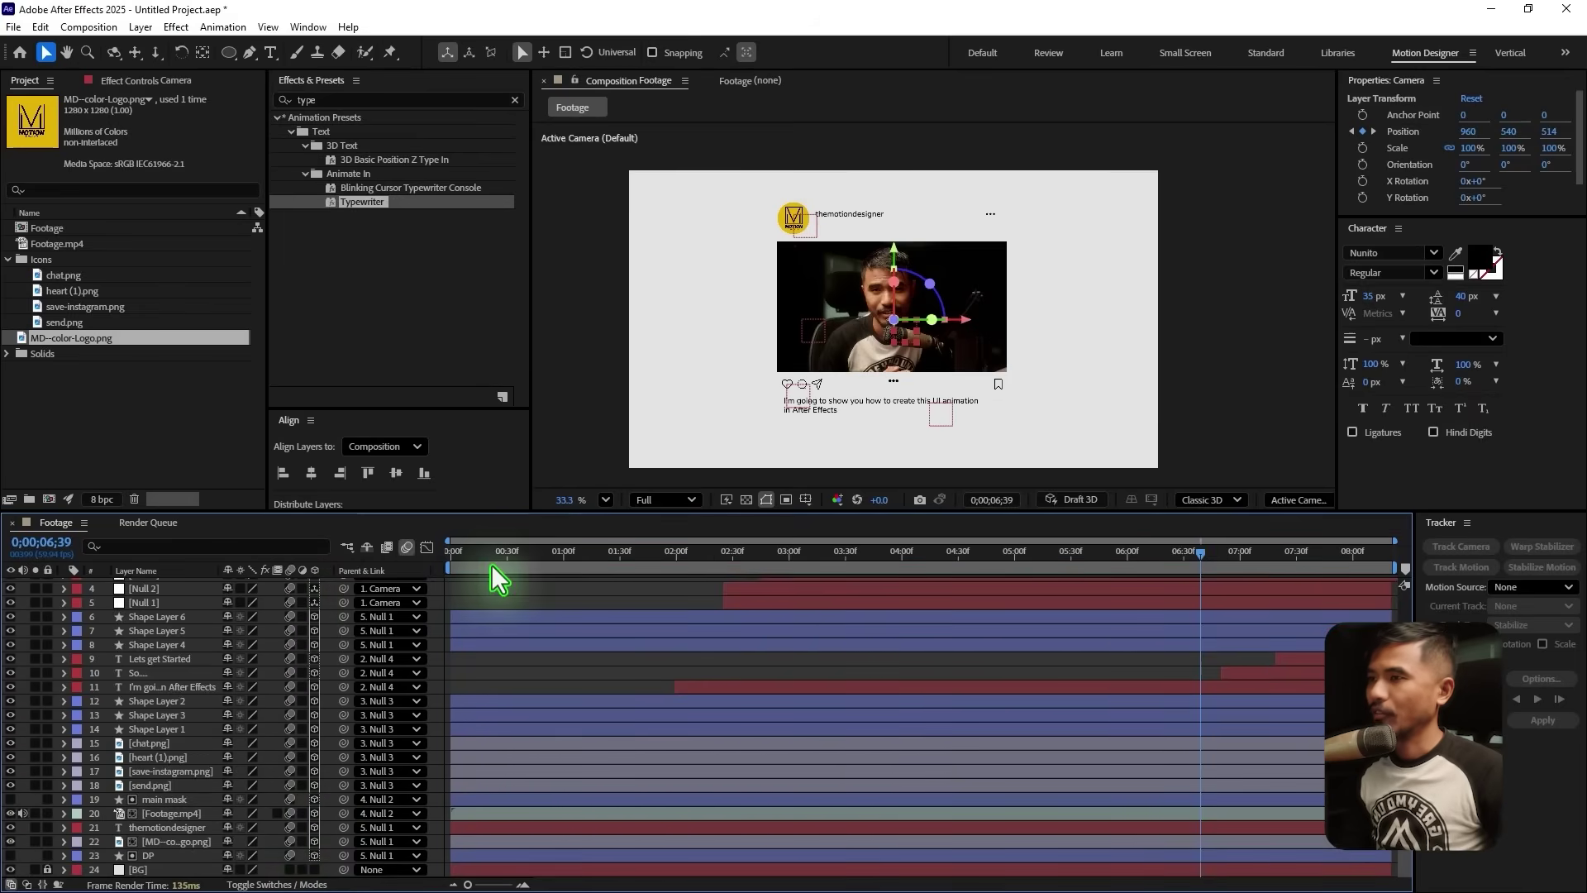
click(1009, 554)
key(space)
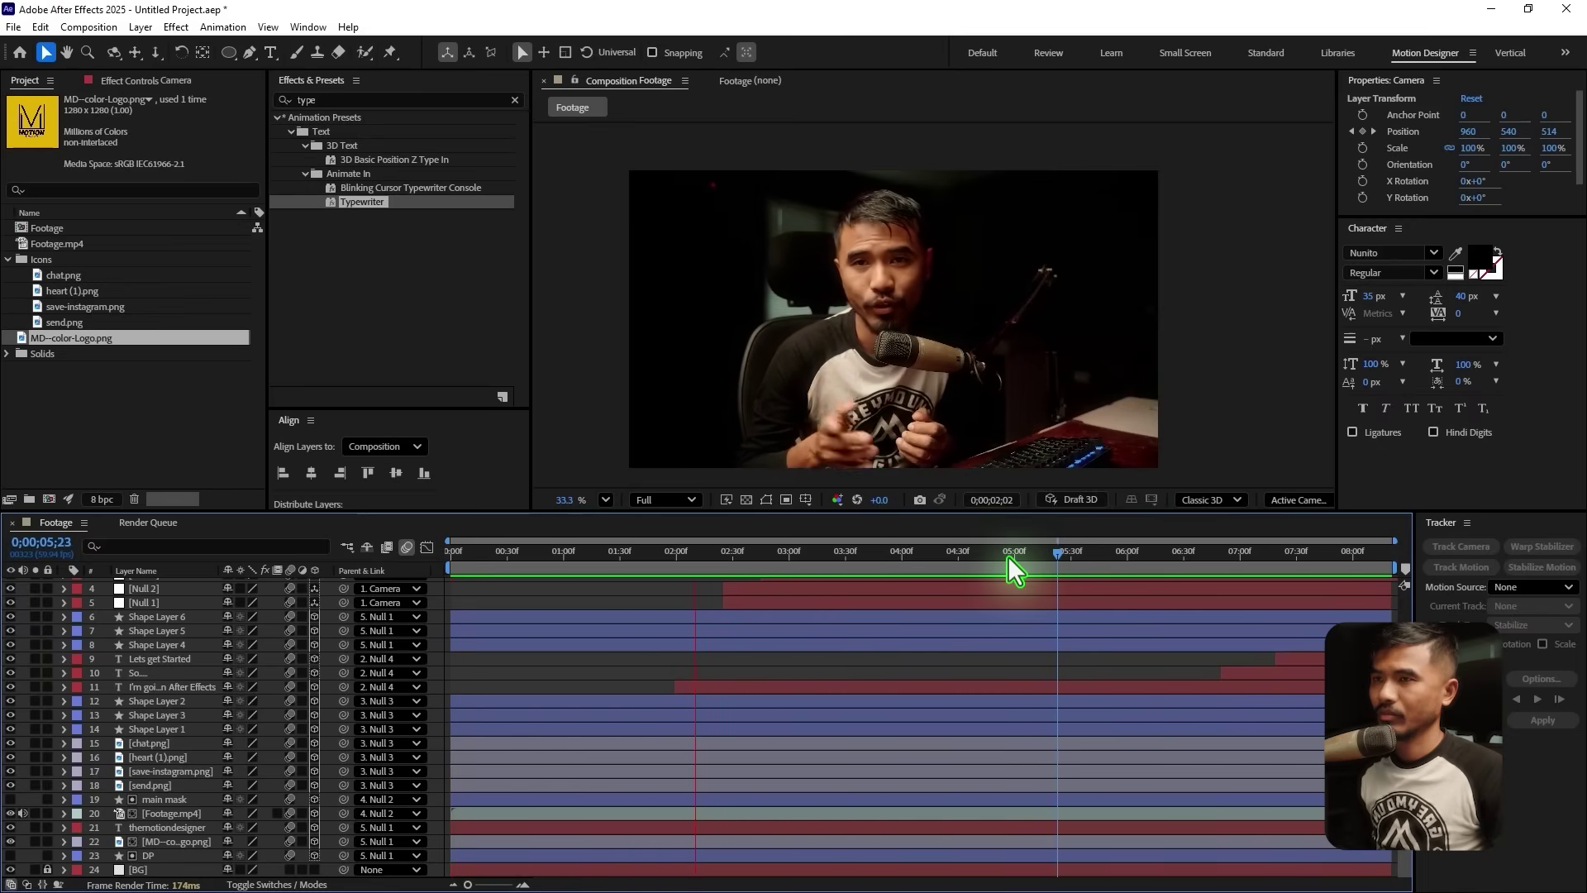